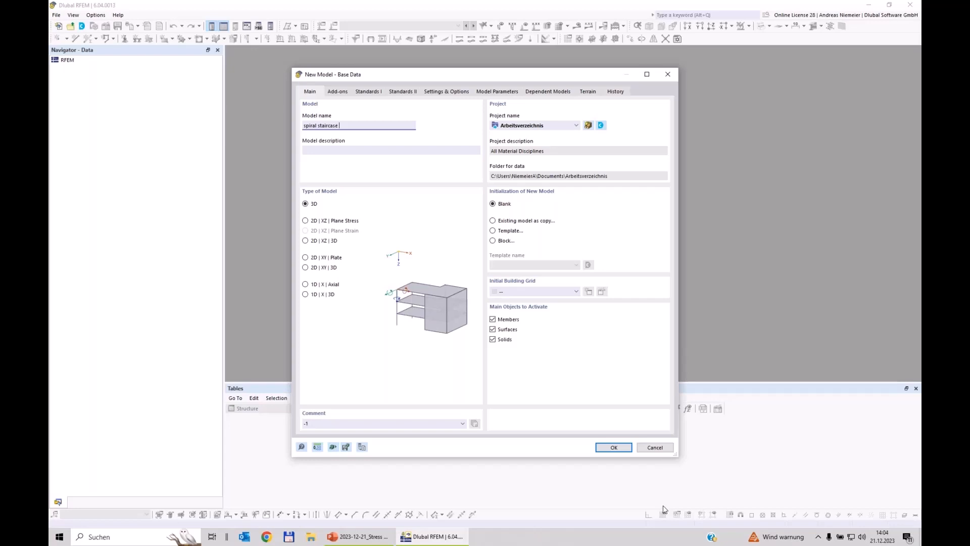
# - Name the model spiral staircase v1, activate the Stress-Strain Analysis add-on and deactivate the load wizards
pyautogui.write('1')
pyautogui.click(337, 92)
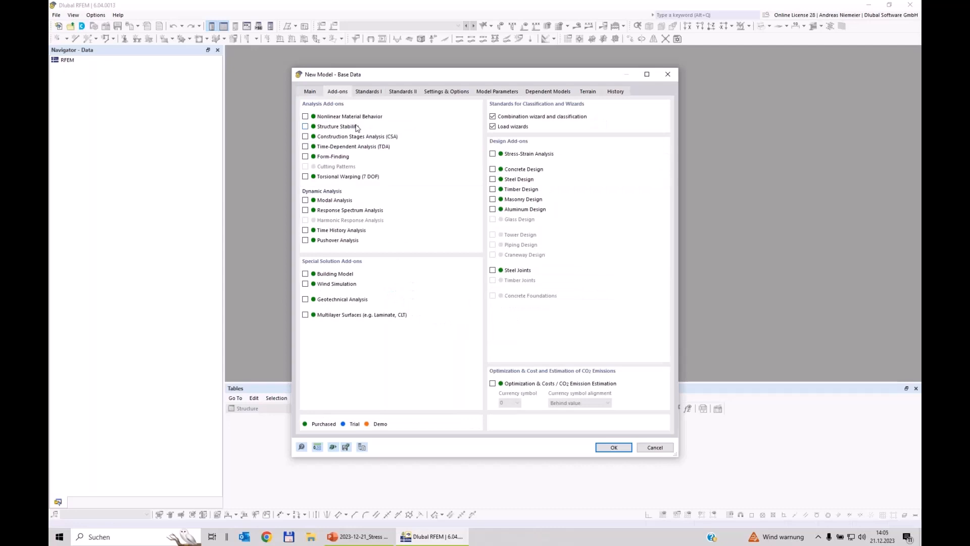
pyautogui.click(492, 153)
pyautogui.click(493, 128)
# - Select EN 1990 with the CEN | 2010-04 national annex for load case classification and combinations, and create the model
pyautogui.click(369, 92)
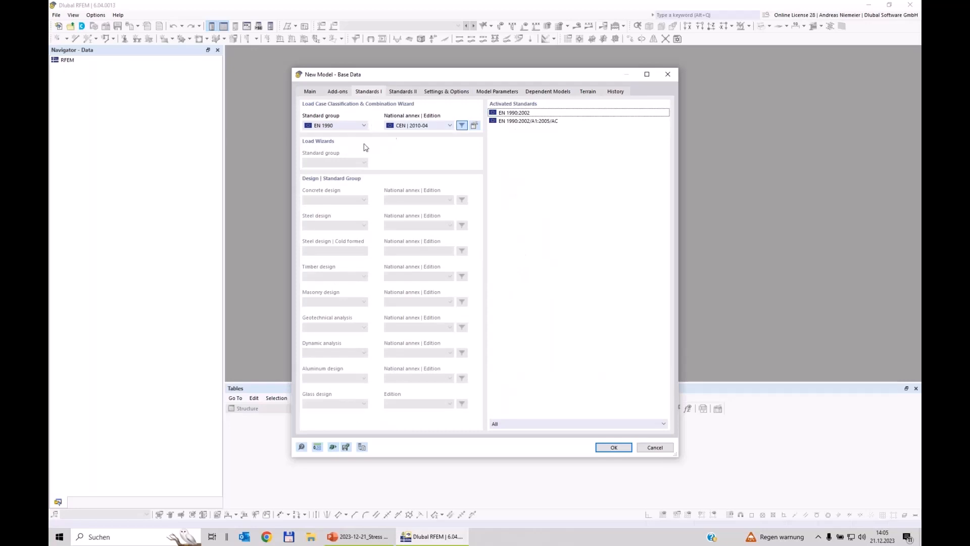
pyautogui.click(346, 126)
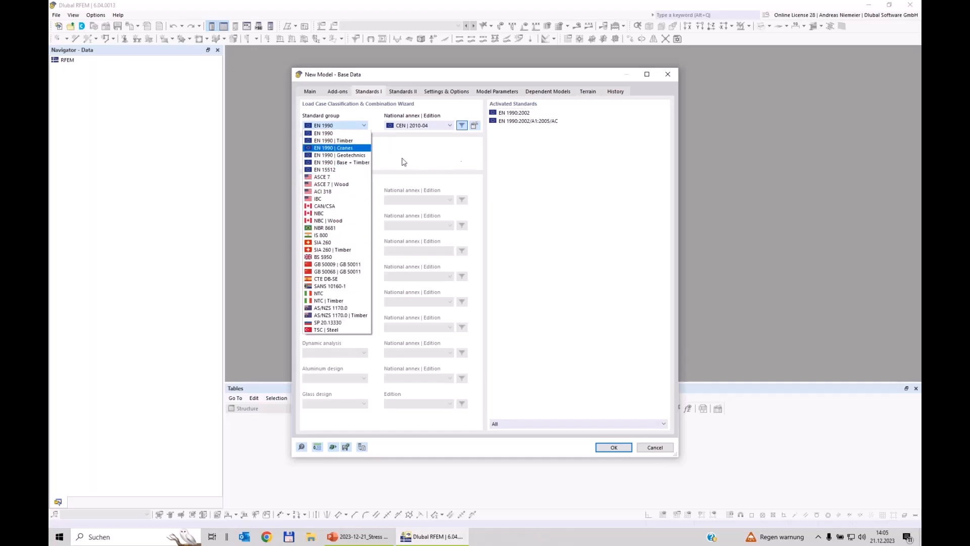
pyautogui.click(324, 134)
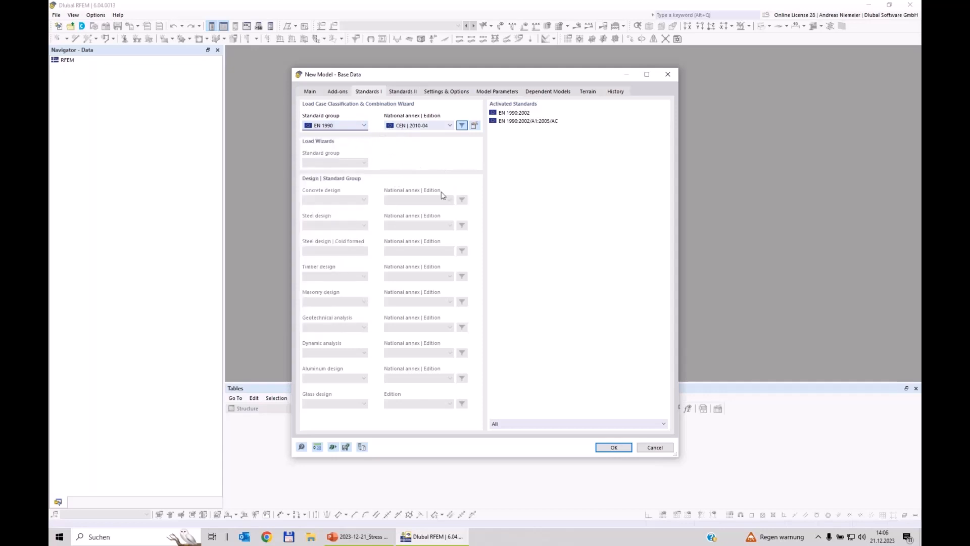
pyautogui.click(411, 126)
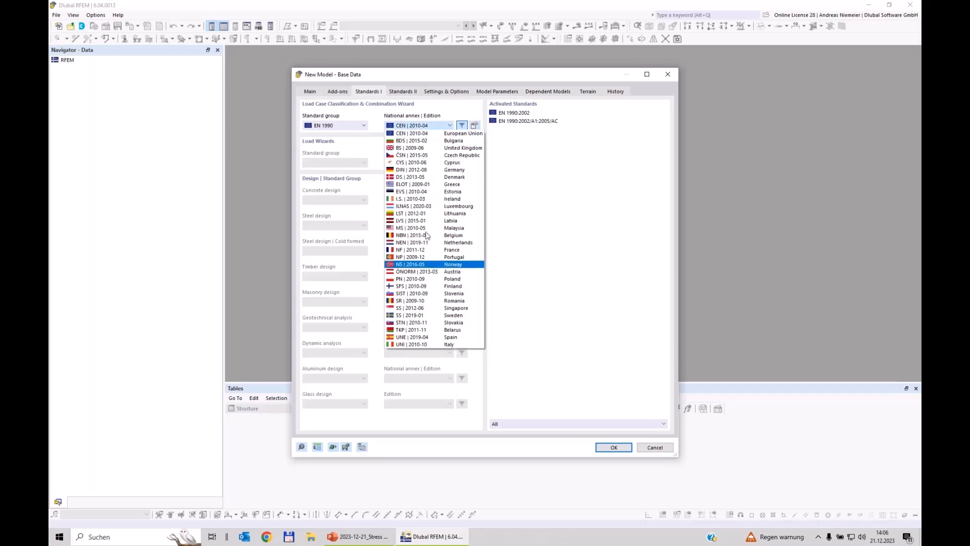
pyautogui.click(424, 133)
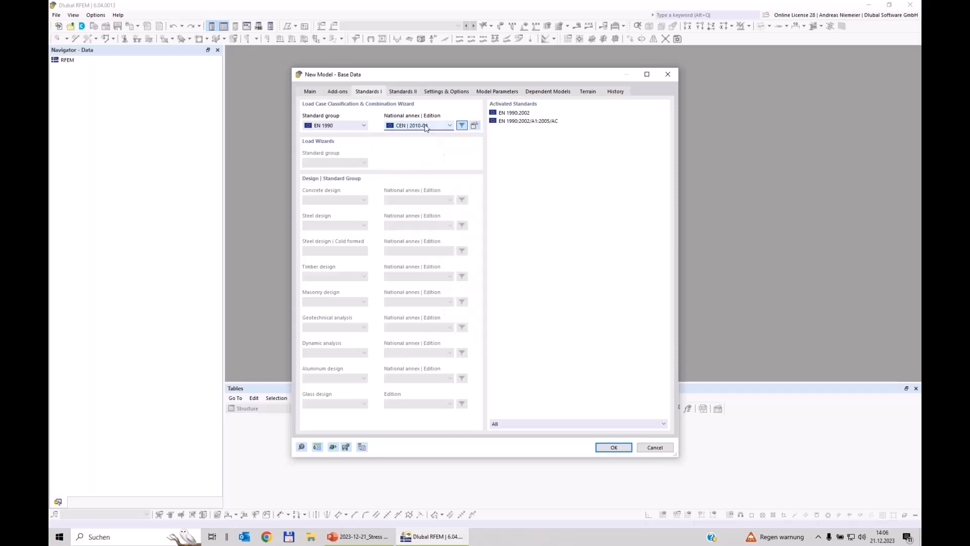
pyautogui.click(454, 95)
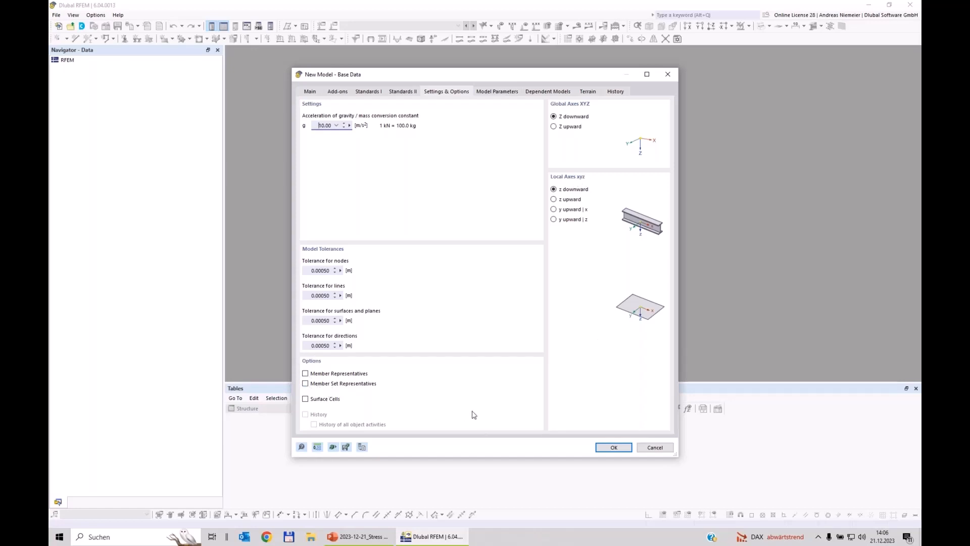
pyautogui.click(618, 448)
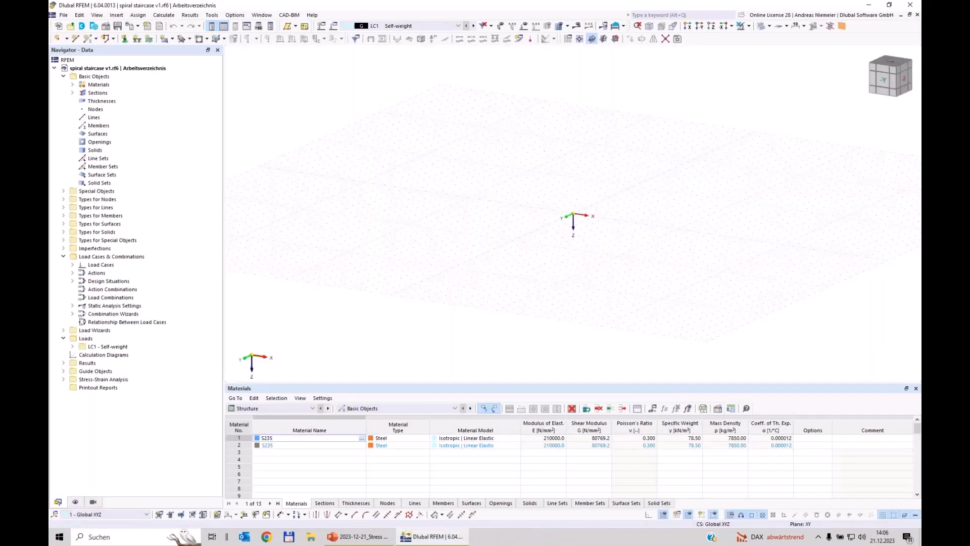
# - Start a new beam member and find the standardized circular hollow section 177.8x10 in the section library for it
pyautogui.moveTo(605, 240); pyautogui.dragTo(537, 215, button='middle')
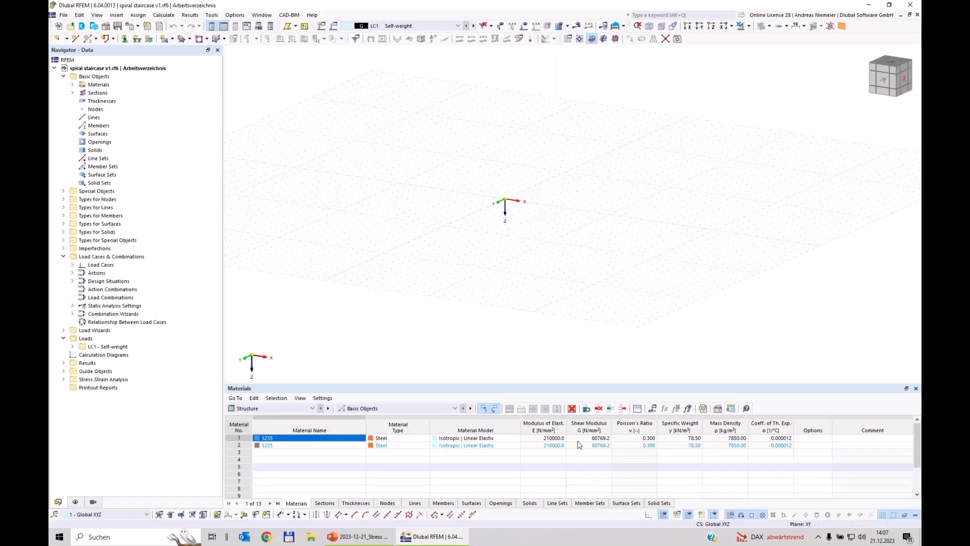
pyautogui.click(90, 39)
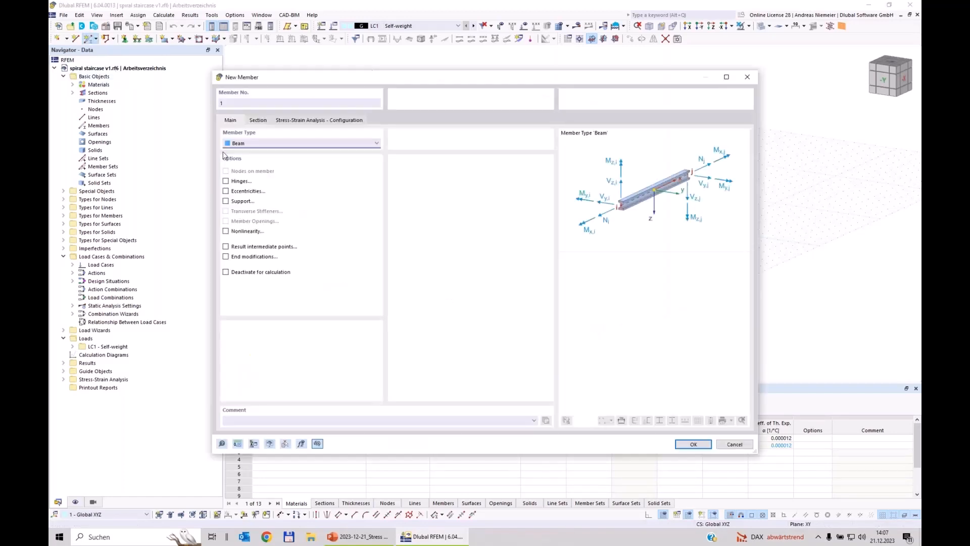
pyautogui.click(257, 122)
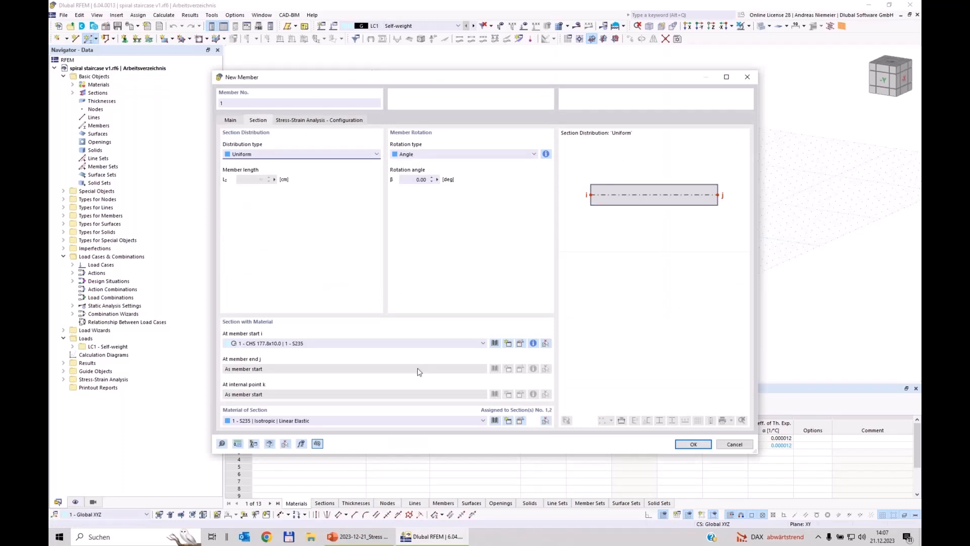
pyautogui.click(495, 344)
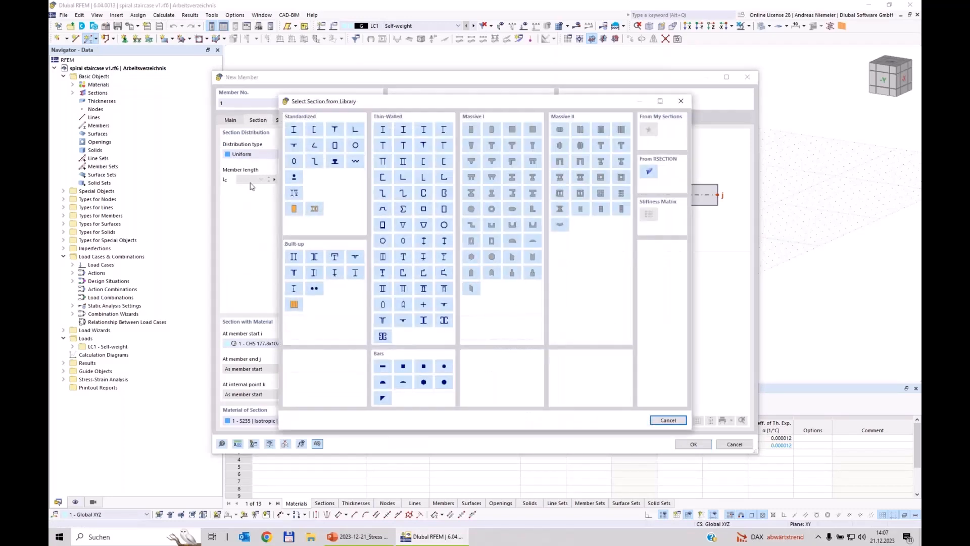
pyautogui.click(355, 145)
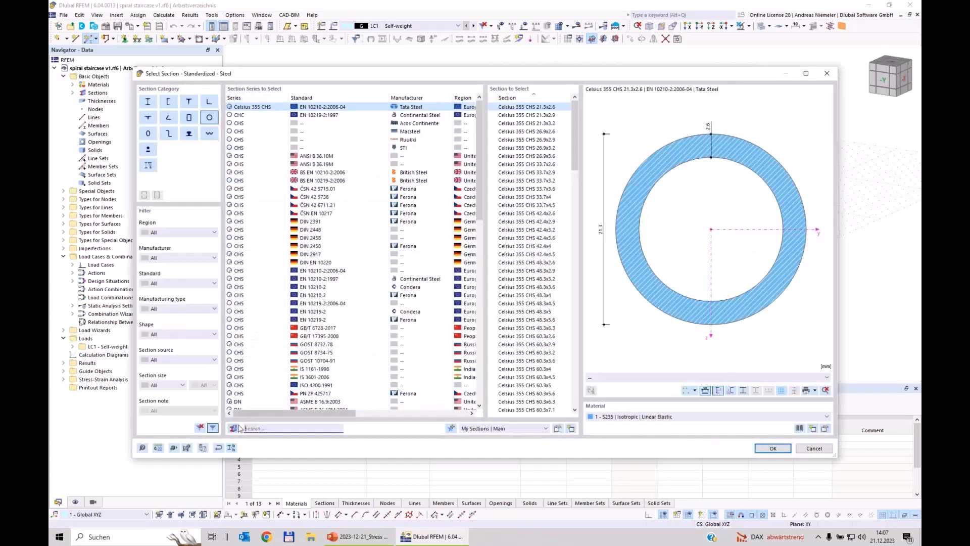
pyautogui.click(263, 427)
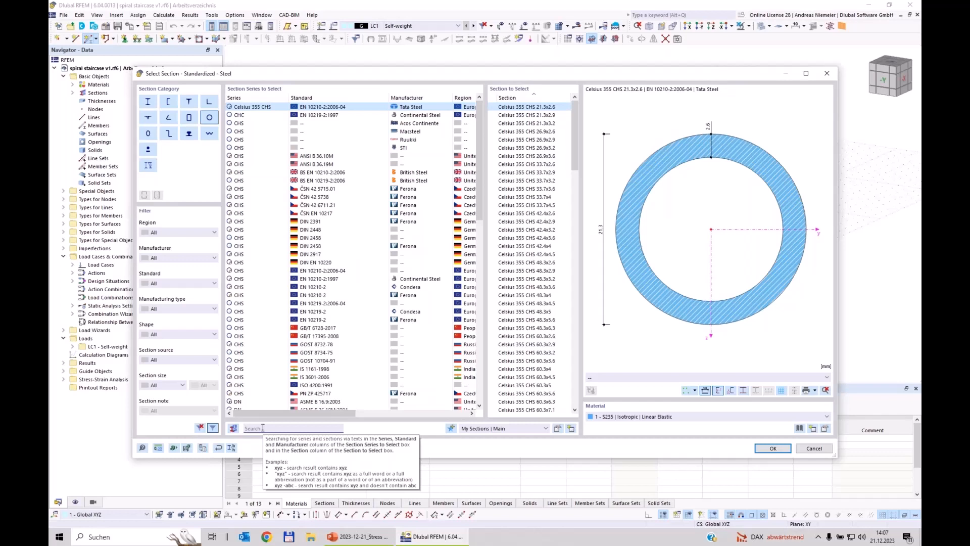
pyautogui.write('177.8x')
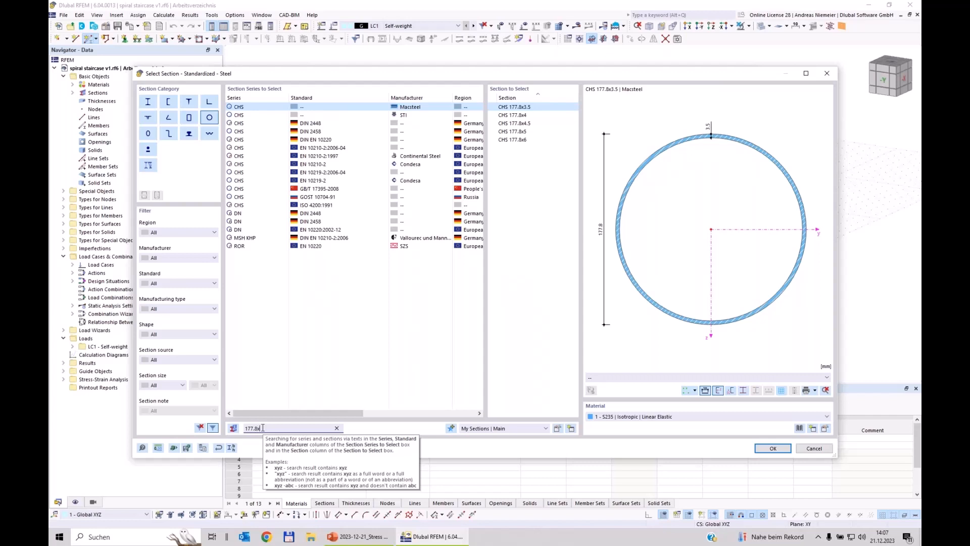
pyautogui.write('1')
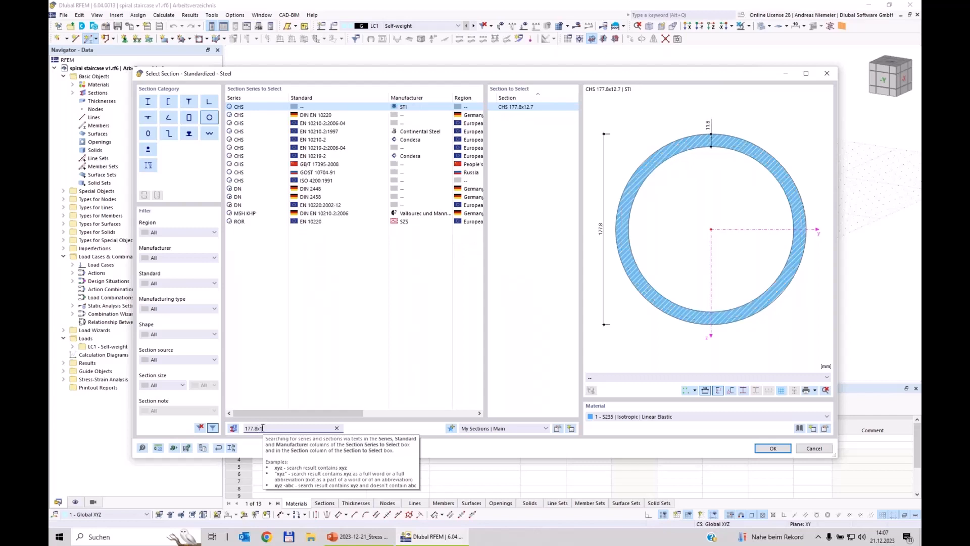
pyautogui.write('0')
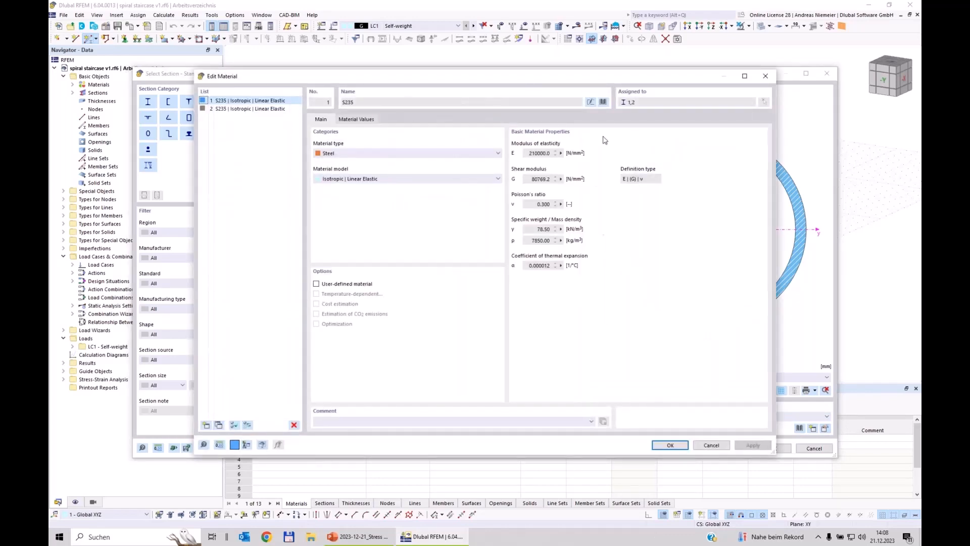
# - Review the properties of steel S235 in the material library and return to the section selection
pyautogui.click(603, 101)
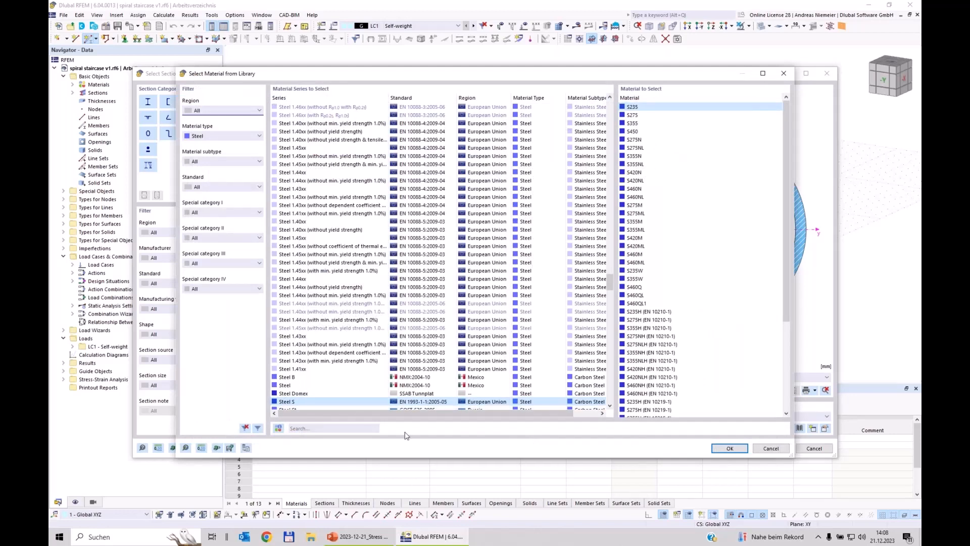
pyautogui.click(278, 428)
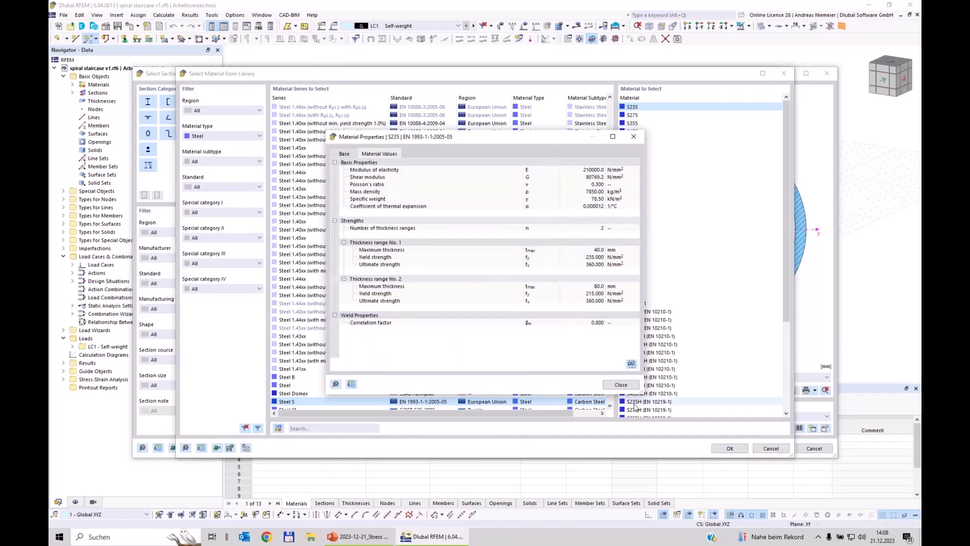
pyautogui.click(634, 387)
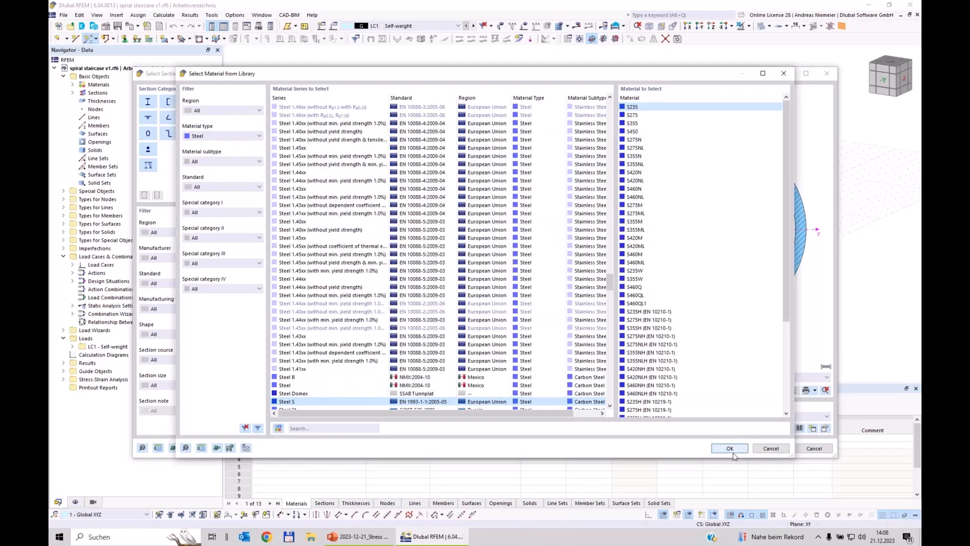
pyautogui.click(773, 451)
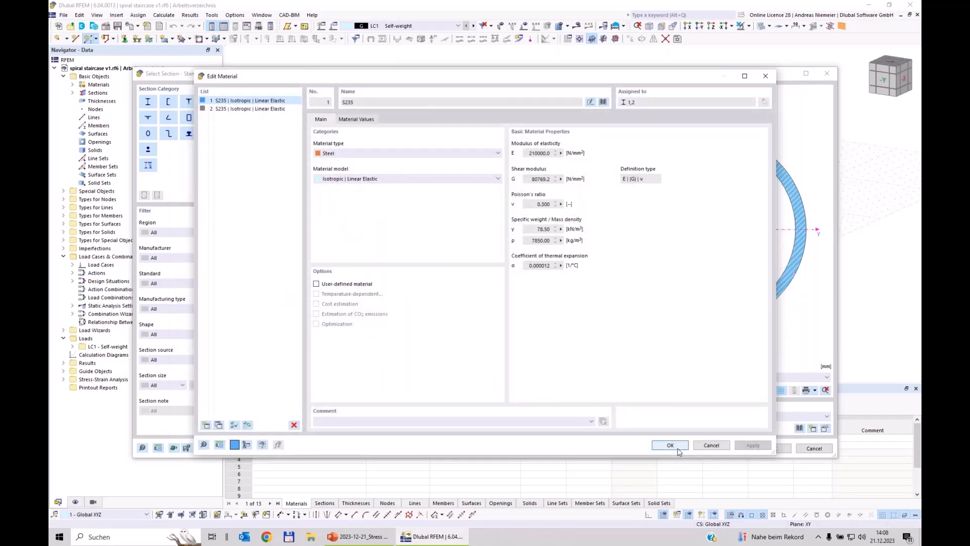
pyautogui.click(672, 446)
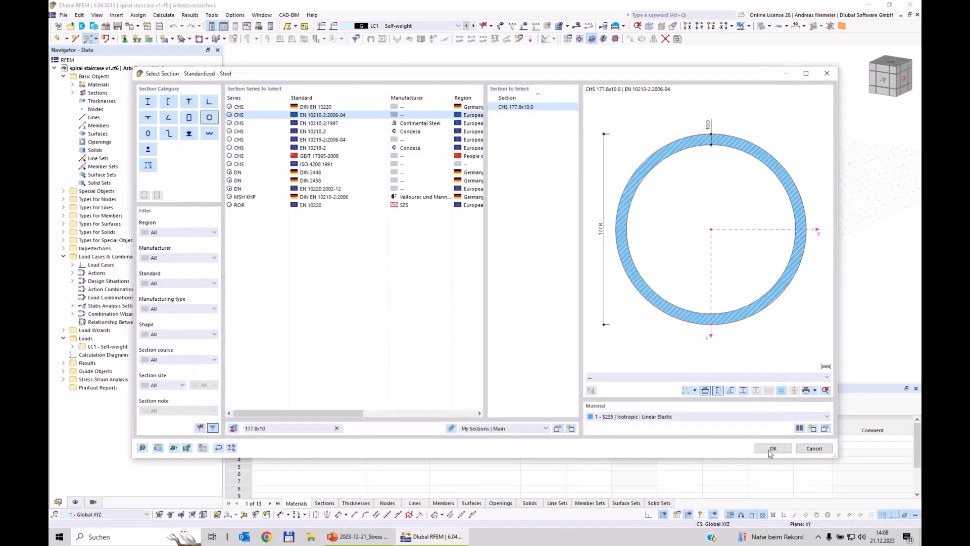
# - Accept the CHS 177.8x10.0 section in S235 and draw a vertical member in the YZ plane from the origin to Z = -400 cm
pyautogui.click(772, 449)
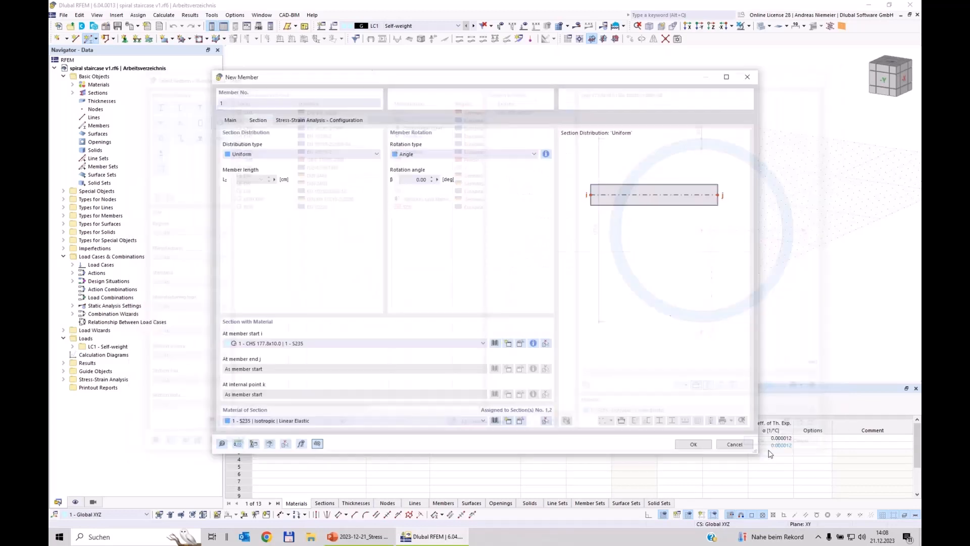
pyautogui.click(692, 444)
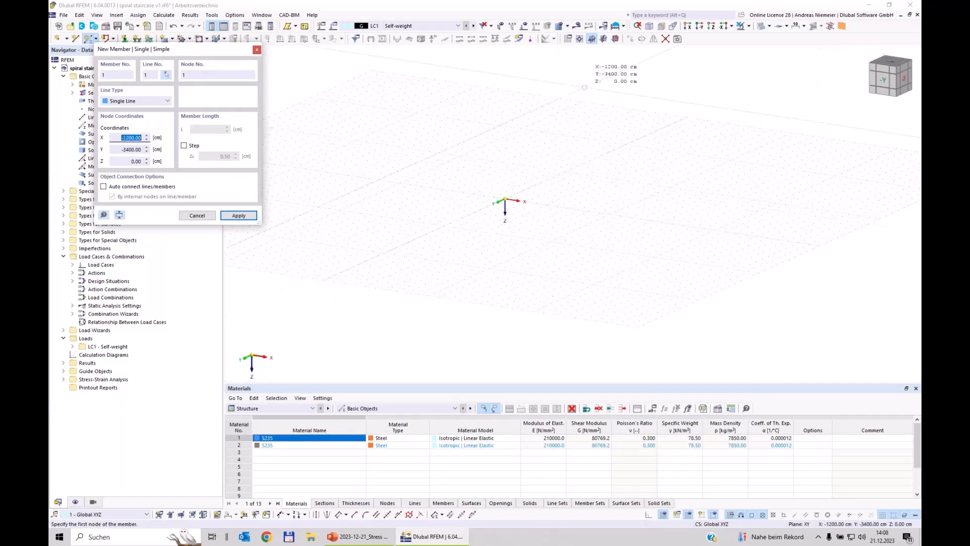
pyautogui.click(604, 40)
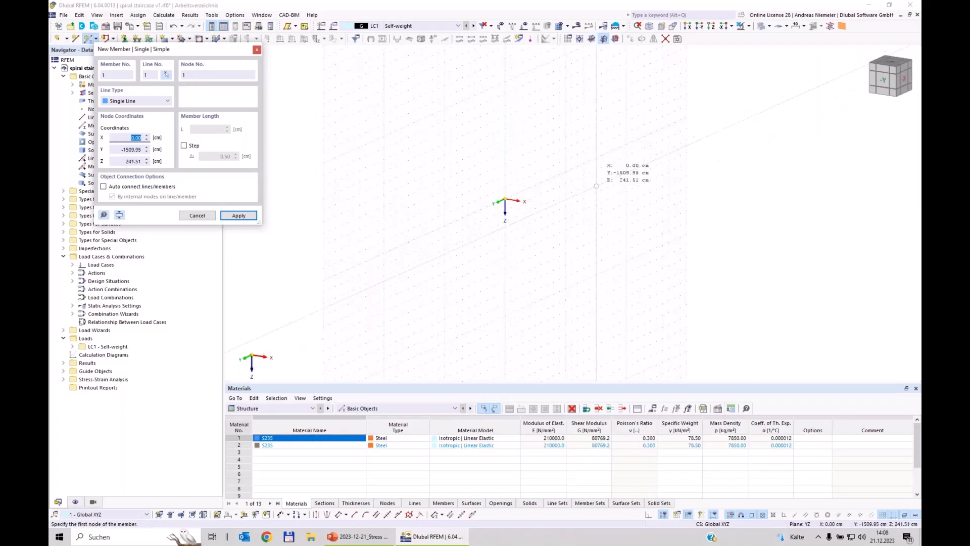
pyautogui.click(505, 199)
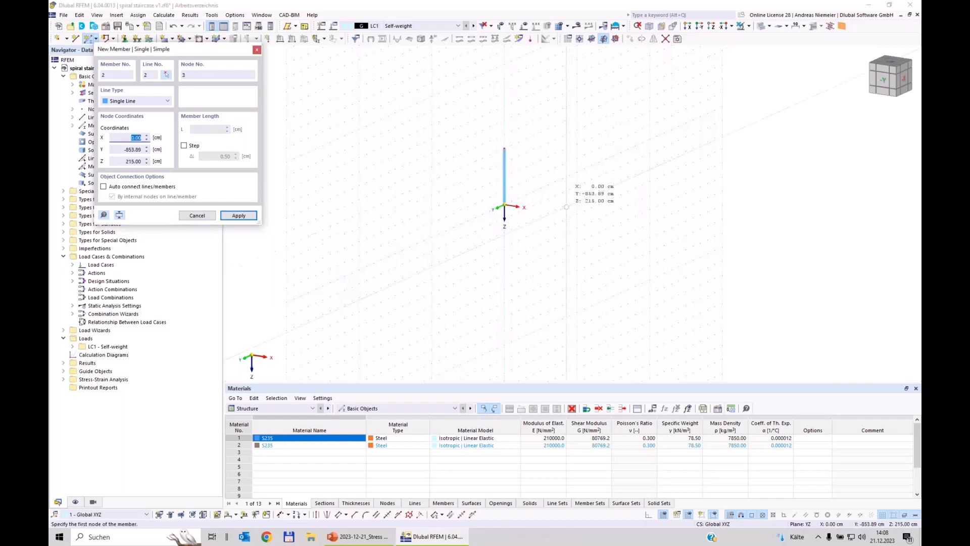
pyautogui.press('Escape')
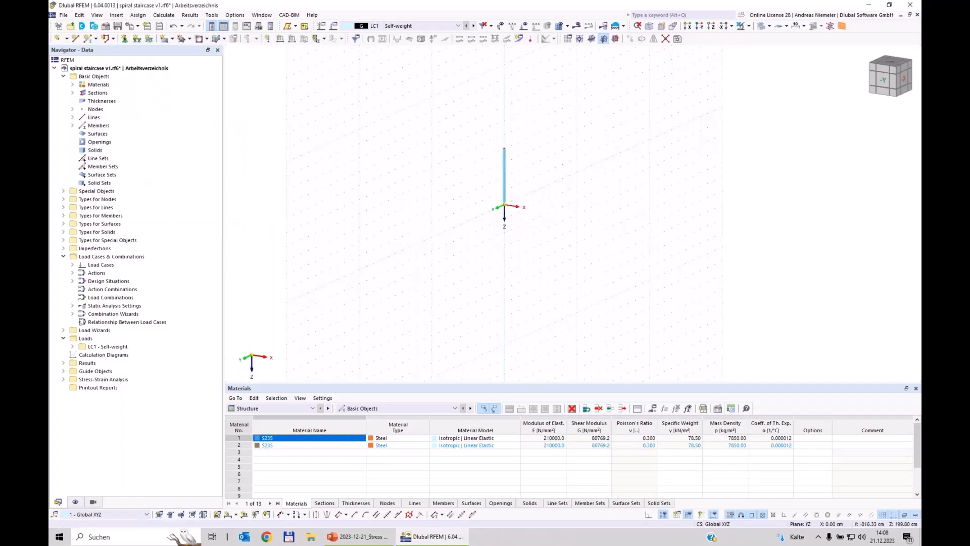
# - Set the Z coordinate of the column's lower node to 50 cm in the nodes table
pyautogui.scroll(4, 556, 240)
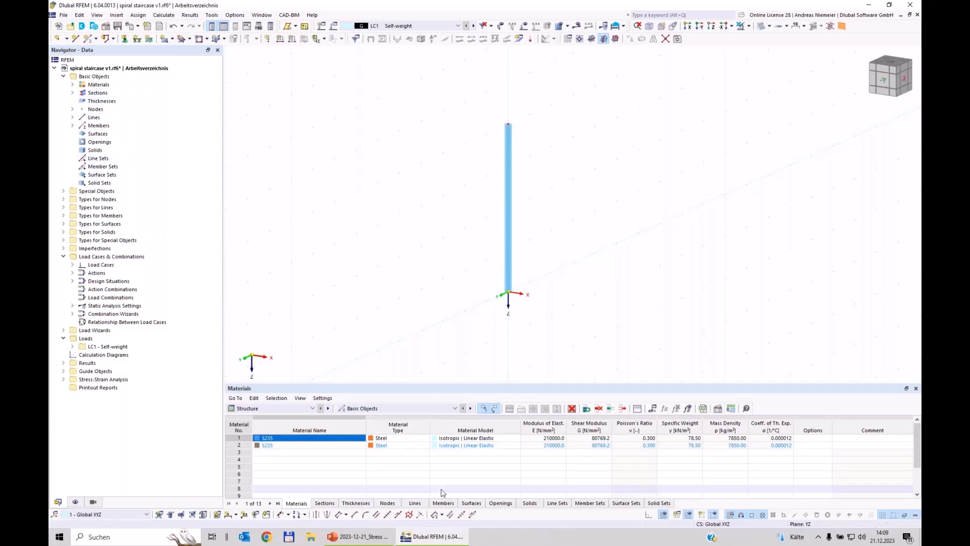
pyautogui.click(388, 503)
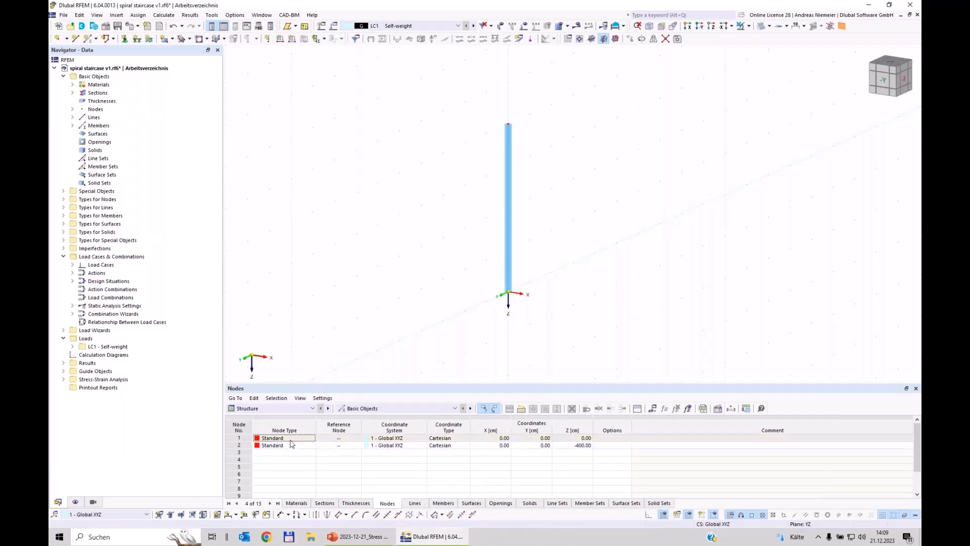
pyautogui.click(573, 438)
pyautogui.write('50')
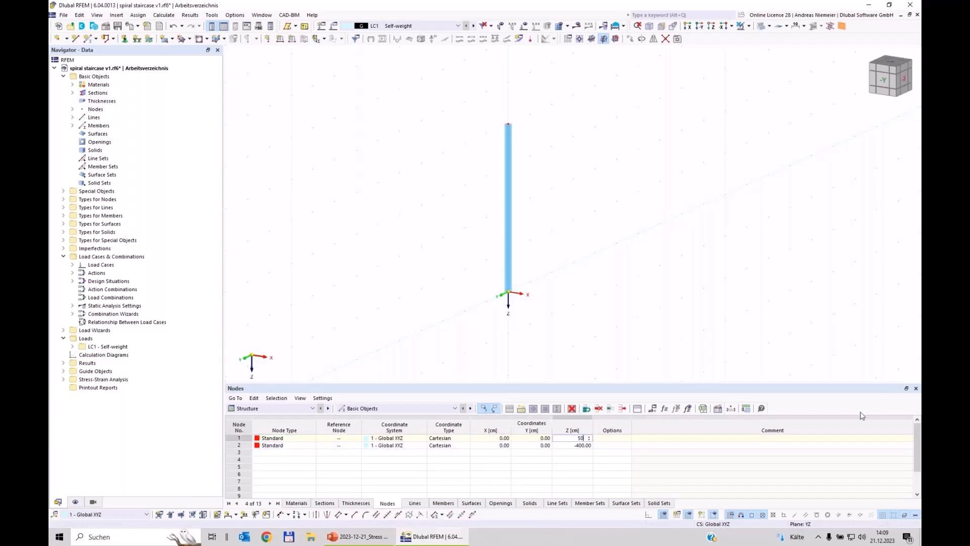
pyautogui.press('Return')
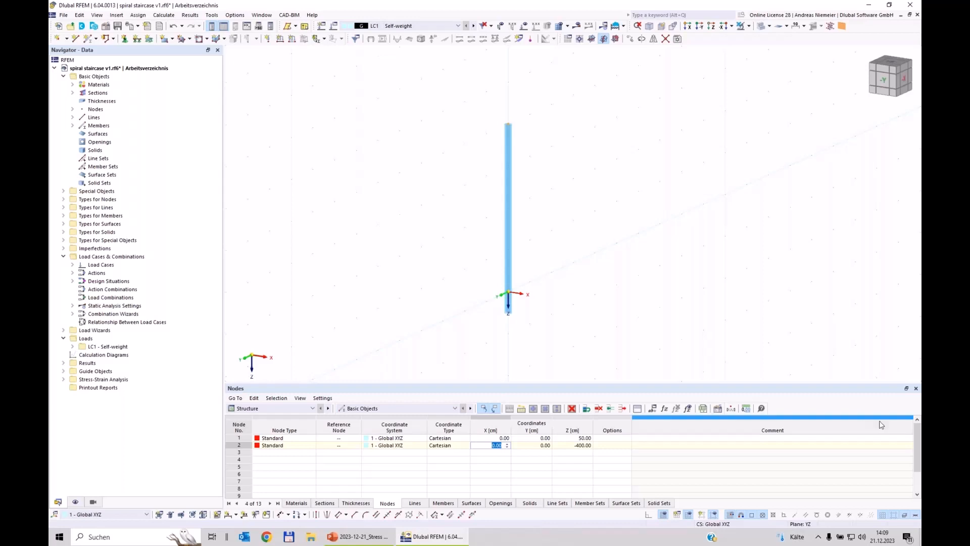
# - Set the Z coordinate of the column's upper node to -380.50 cm in the nodes table
pyautogui.press('Return')
pyautogui.press('Return')
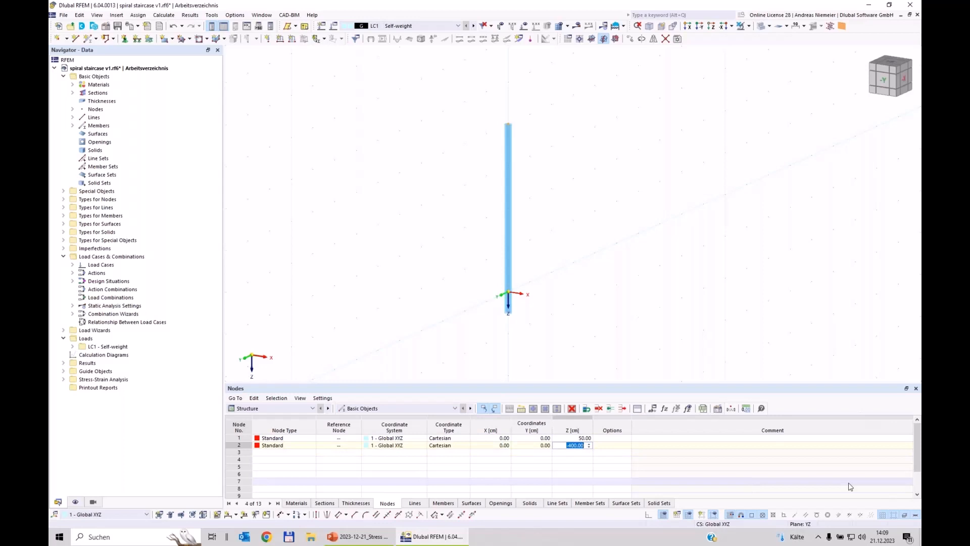
pyautogui.write('-38')
pyautogui.press('Return')
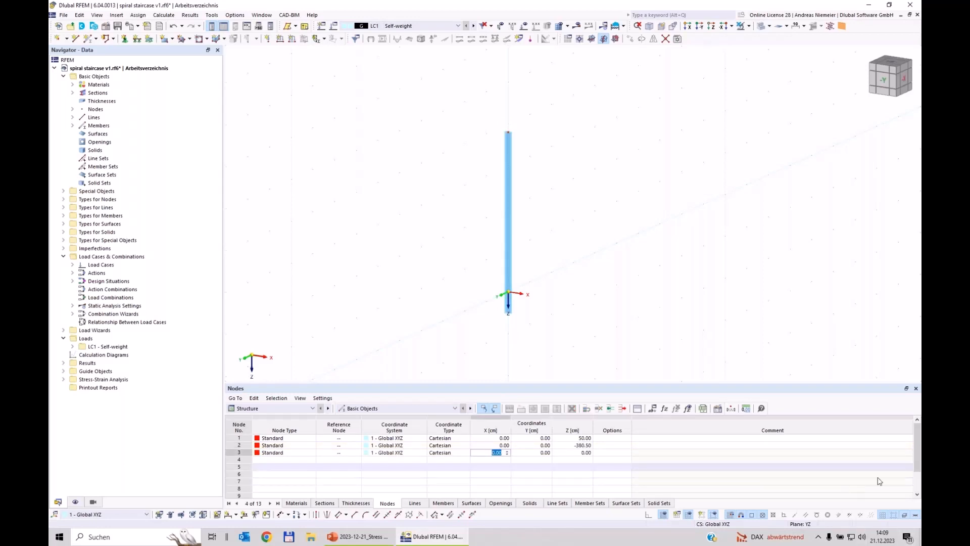
pyautogui.click(588, 448)
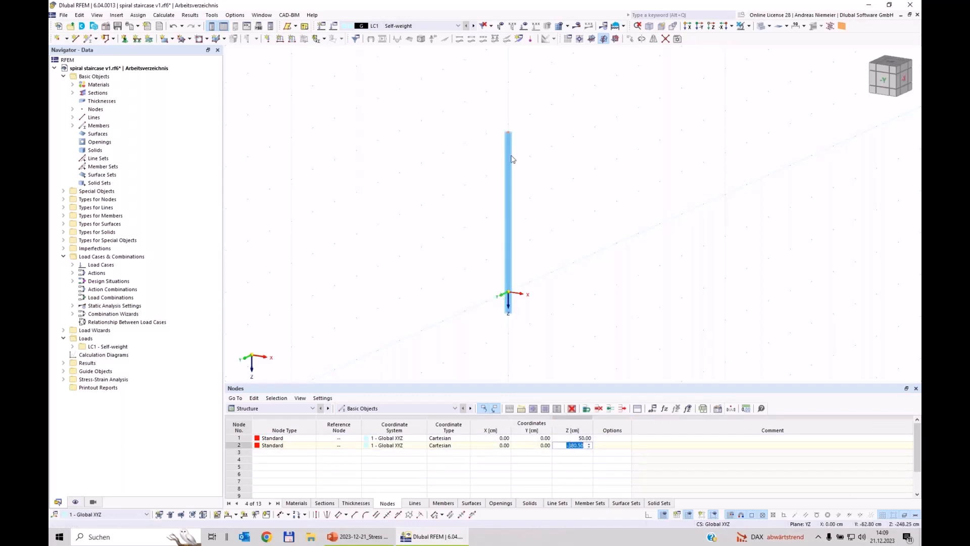
# - Check the coordinates of the column's upper node in its edit dialog
pyautogui.doubleClick(508, 133)
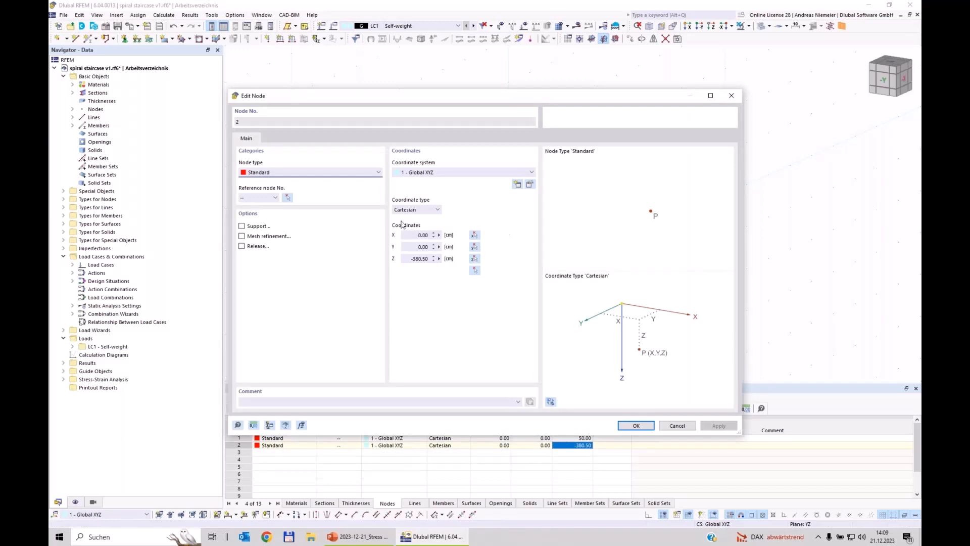
pyautogui.click(677, 426)
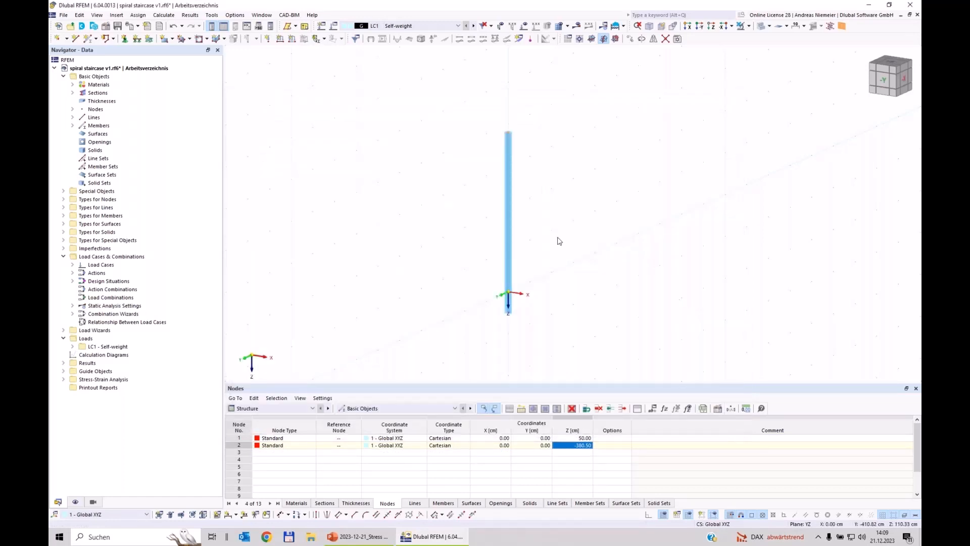
# - Delete the duplicate S235 material No. 2 from the materials table
pyautogui.click(298, 503)
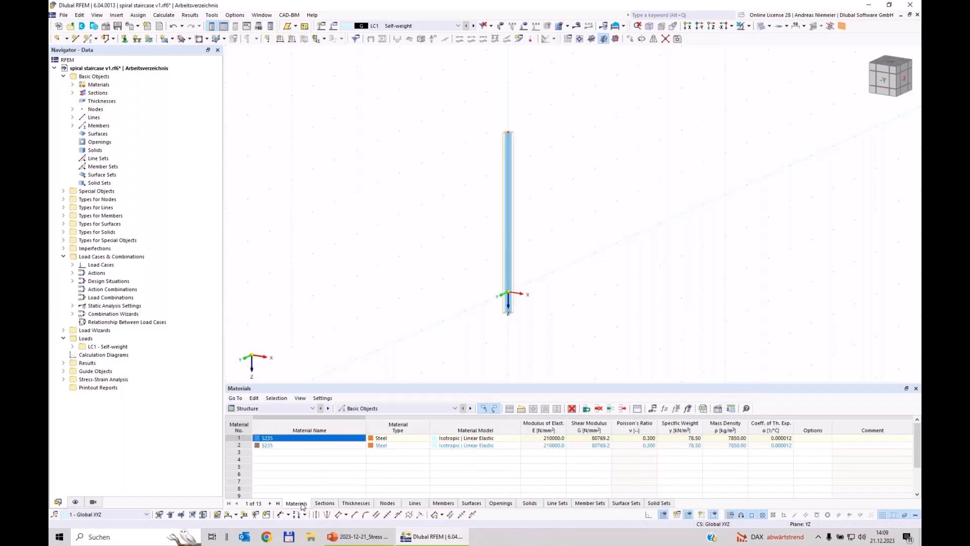
pyautogui.click(243, 474)
pyautogui.click(244, 453)
pyautogui.click(240, 446)
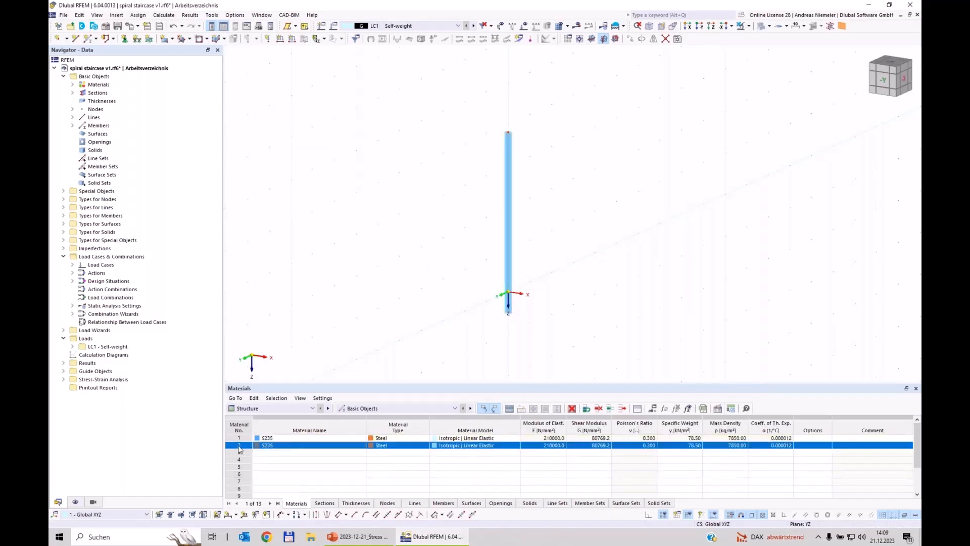
pyautogui.click(572, 409)
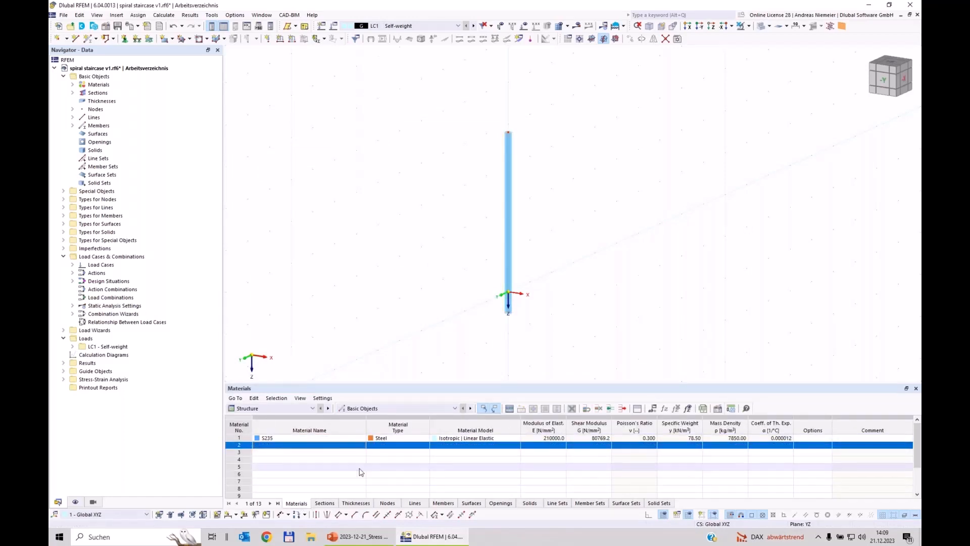
pyautogui.click(316, 466)
# - Delete the two sections without assigned members, No. 1 CHS 177.8x10.0 and No. 2 flat bar, from the sections table
pyautogui.click(325, 502)
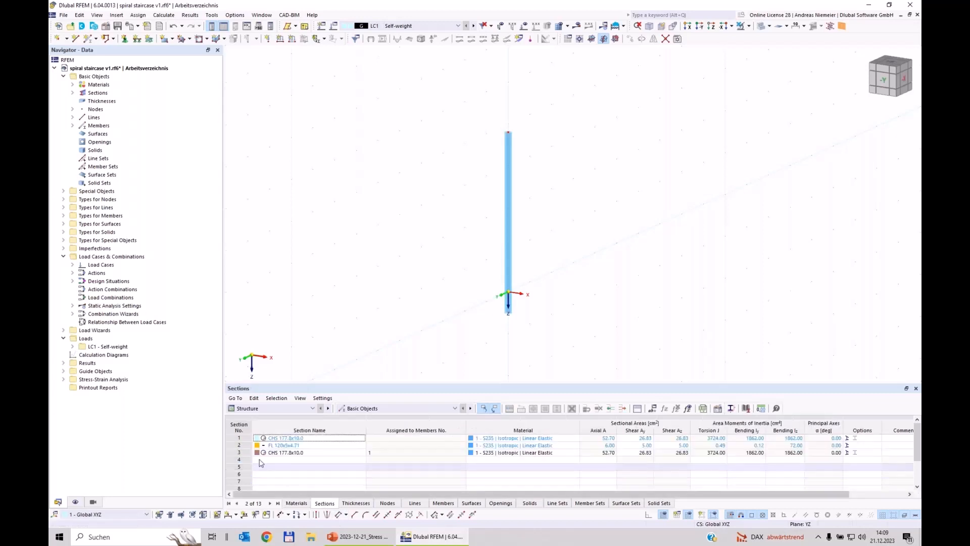
pyautogui.moveTo(240, 438); pyautogui.dragTo(240, 448)
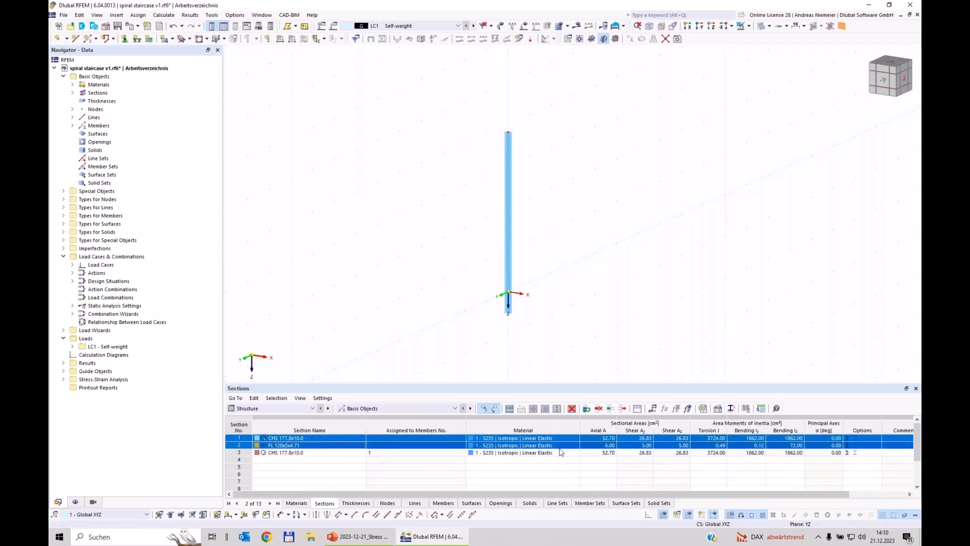
pyautogui.click(622, 408)
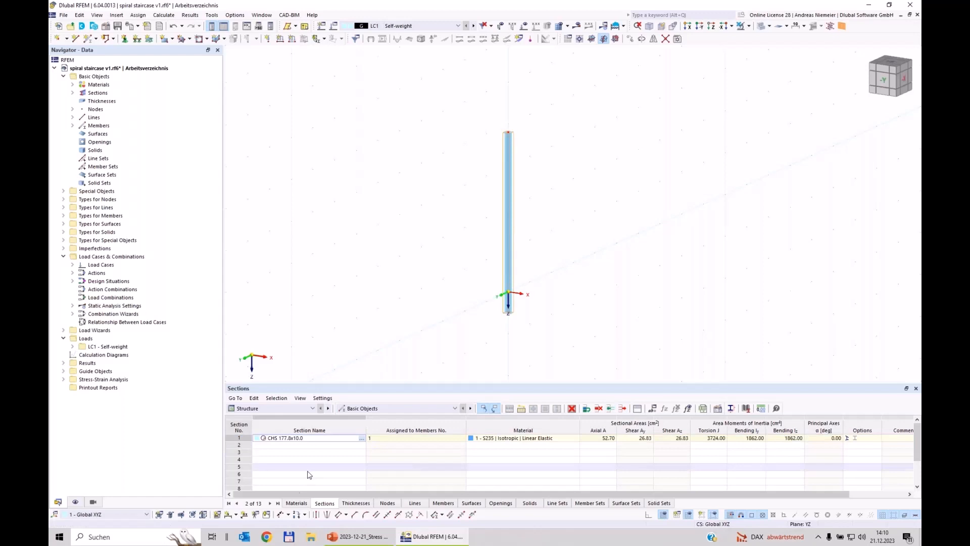
pyautogui.click(355, 504)
pyautogui.click(298, 503)
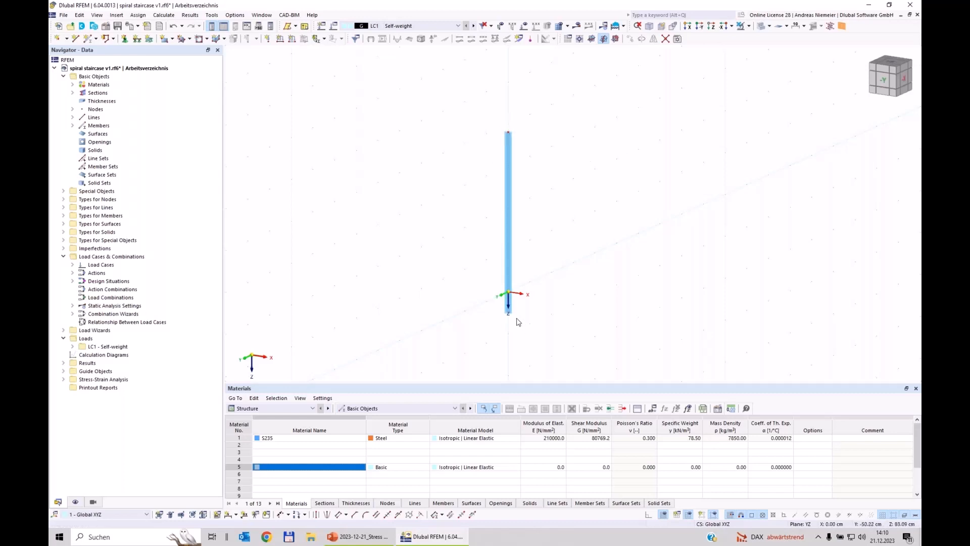
# - Assign a hinged nodal support to the column's lower node
pyautogui.click(125, 43)
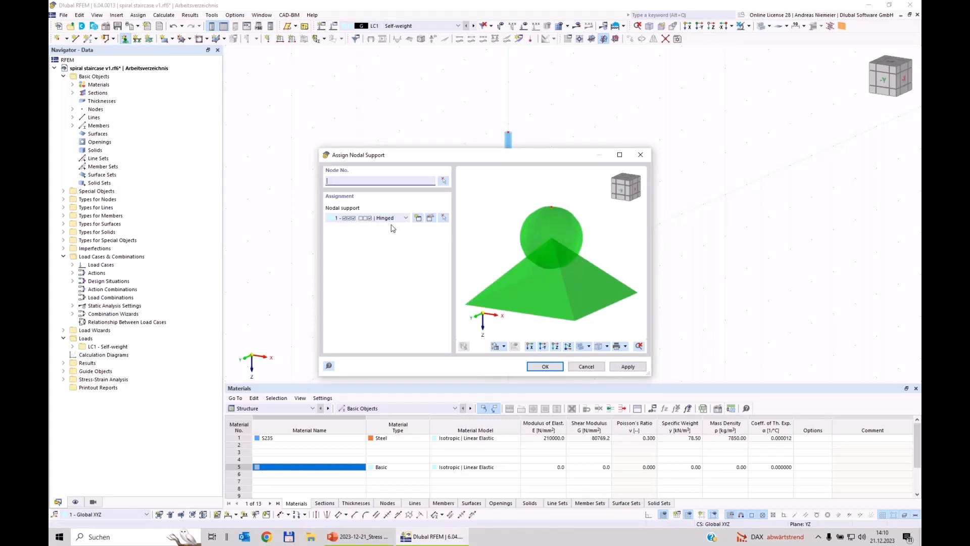
pyautogui.click(551, 367)
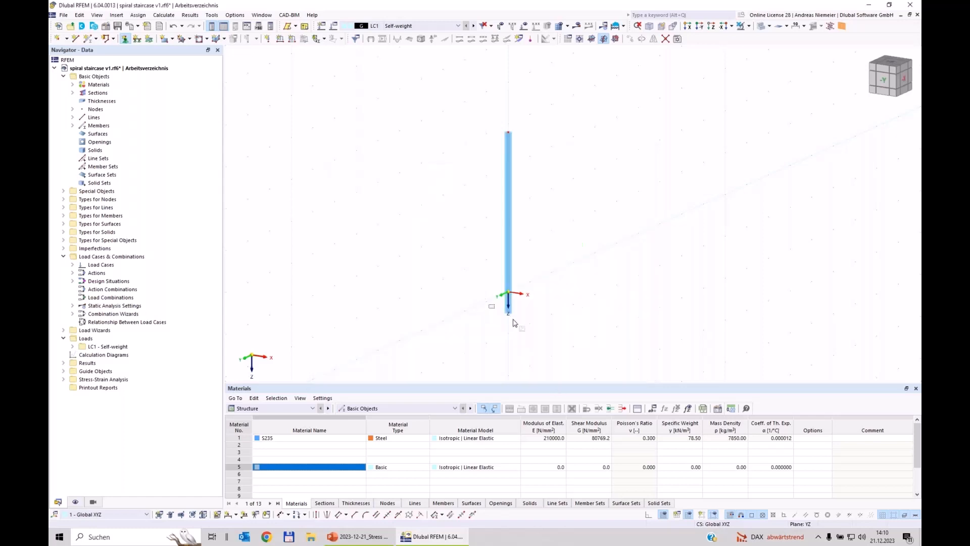
pyautogui.click(508, 313)
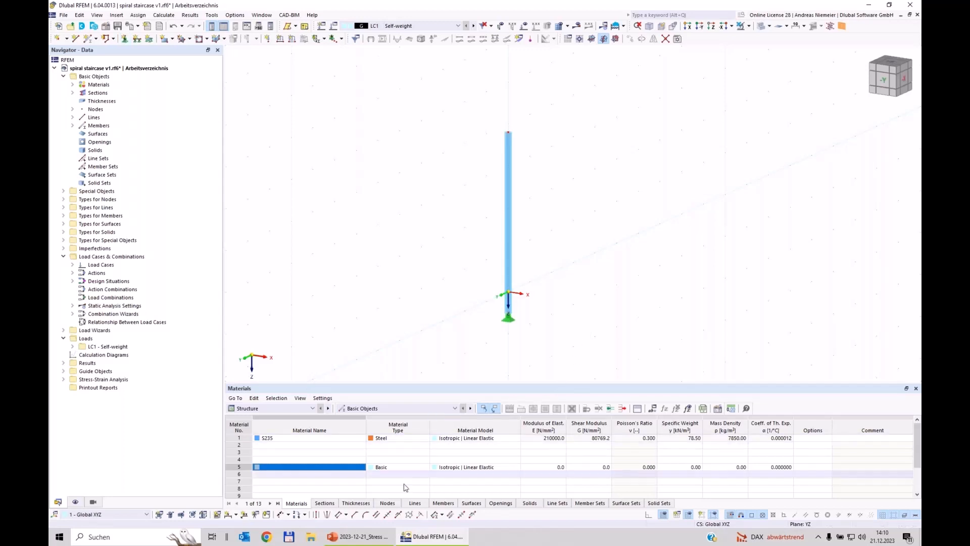
# - Switch to PowerPoint to view the stair step on the content slide, and return to RFEM
pyautogui.click(366, 541)
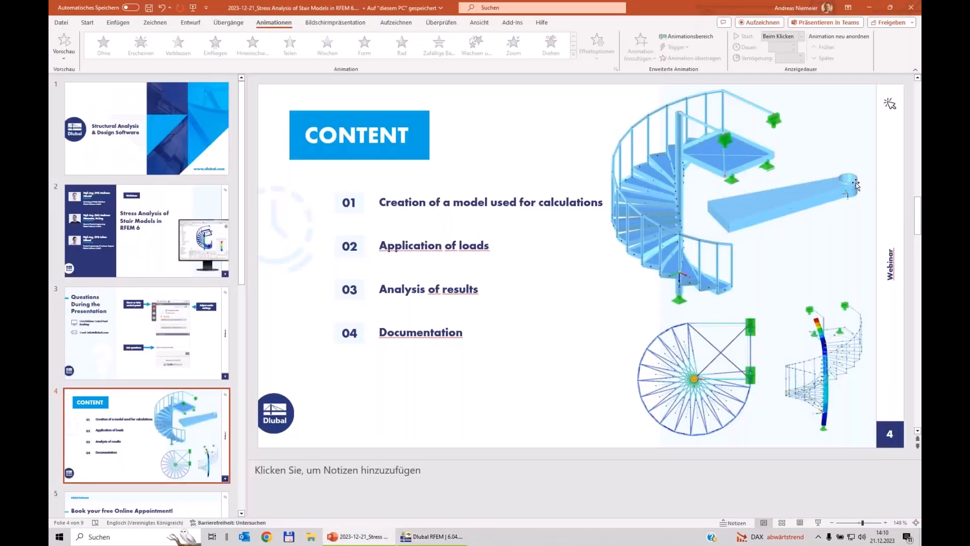
pyautogui.moveTo(438, 543)
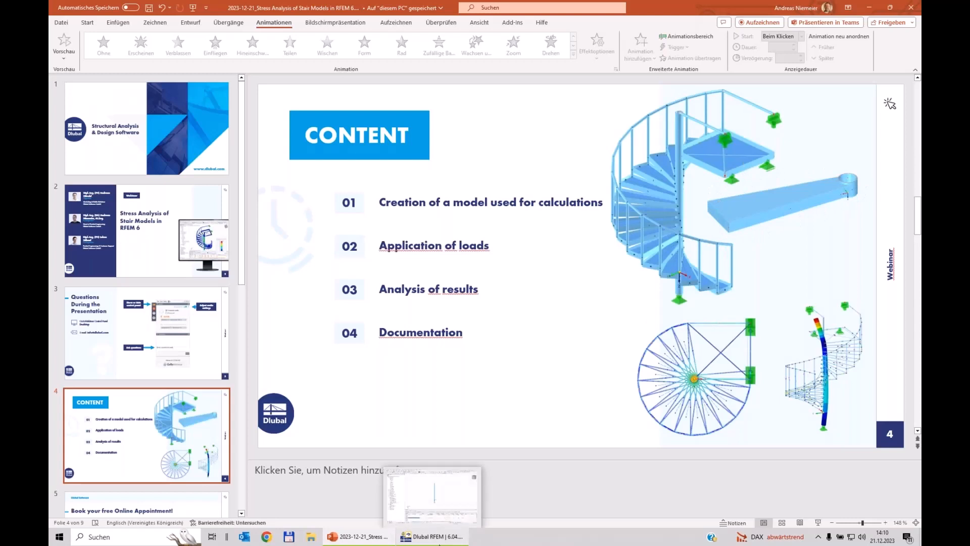
pyautogui.click(431, 522)
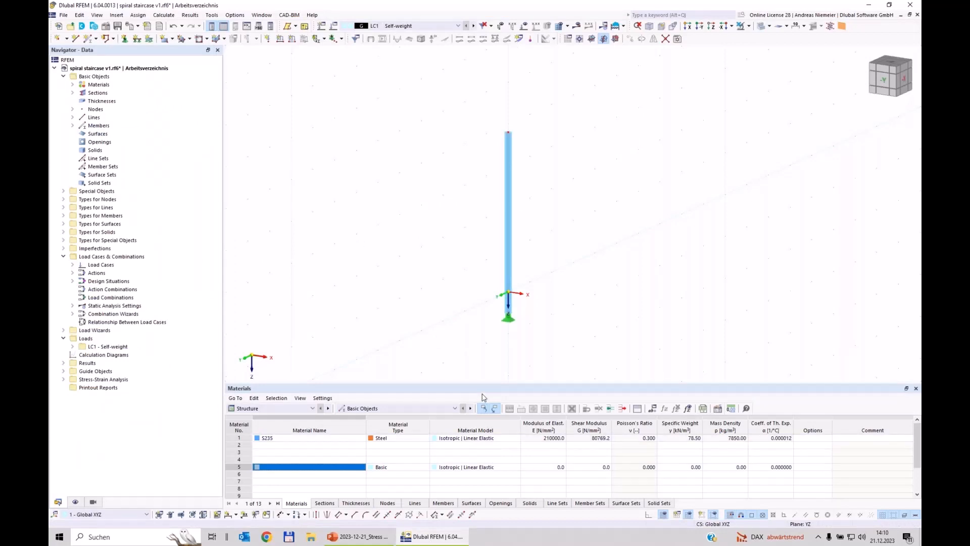
# - Add a standard node at X 0, Y 0, Z -8.50 cm in the nodes table
pyautogui.scroll(3, 503, 304)
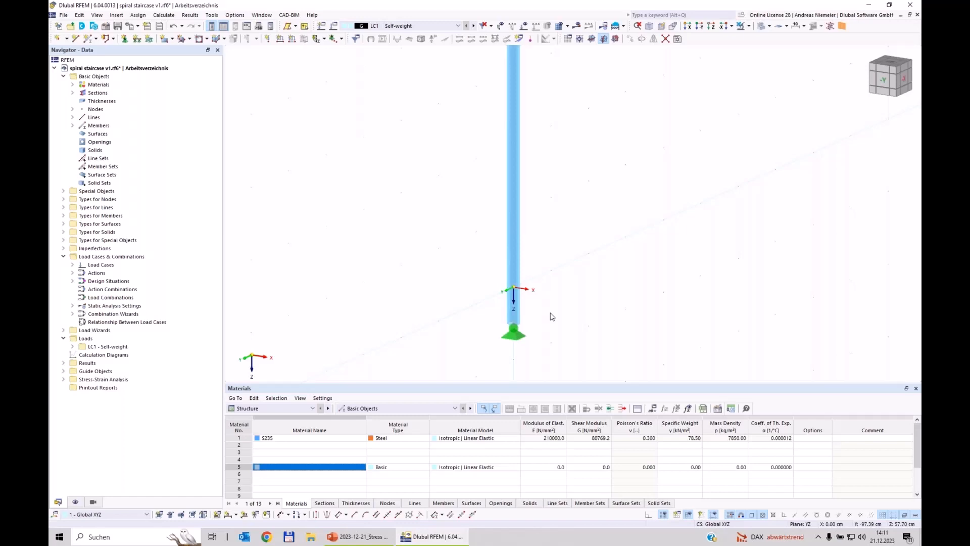
pyautogui.click(392, 506)
pyautogui.click(280, 453)
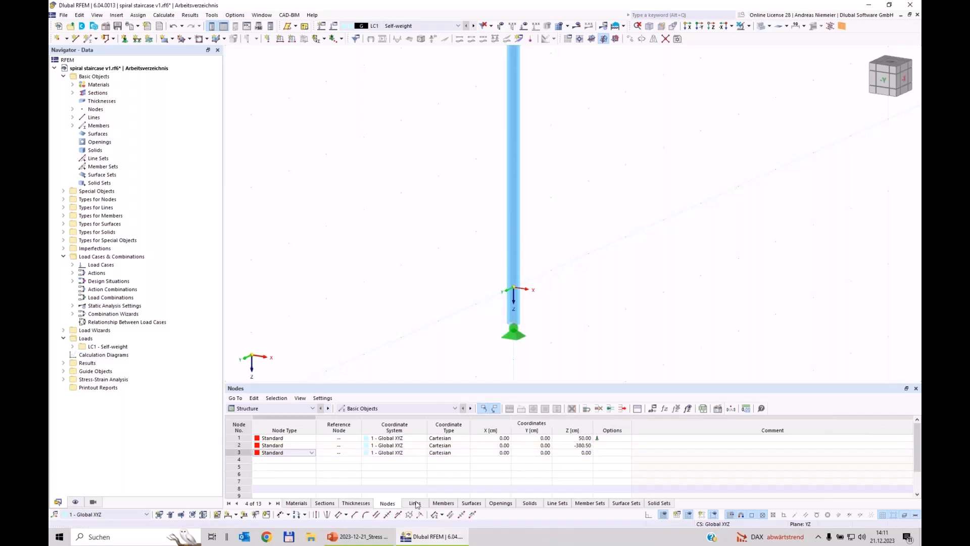
pyautogui.press('Tab')
pyautogui.press('Tab')
pyautogui.press('Tab')
pyautogui.press('Tab')
pyautogui.press('Tab')
pyautogui.press('Tab')
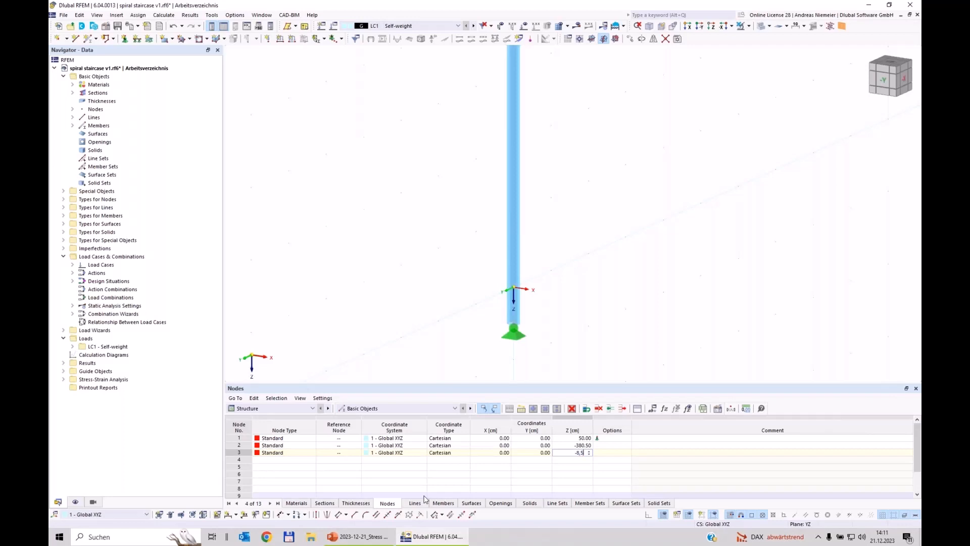
pyautogui.press('Return')
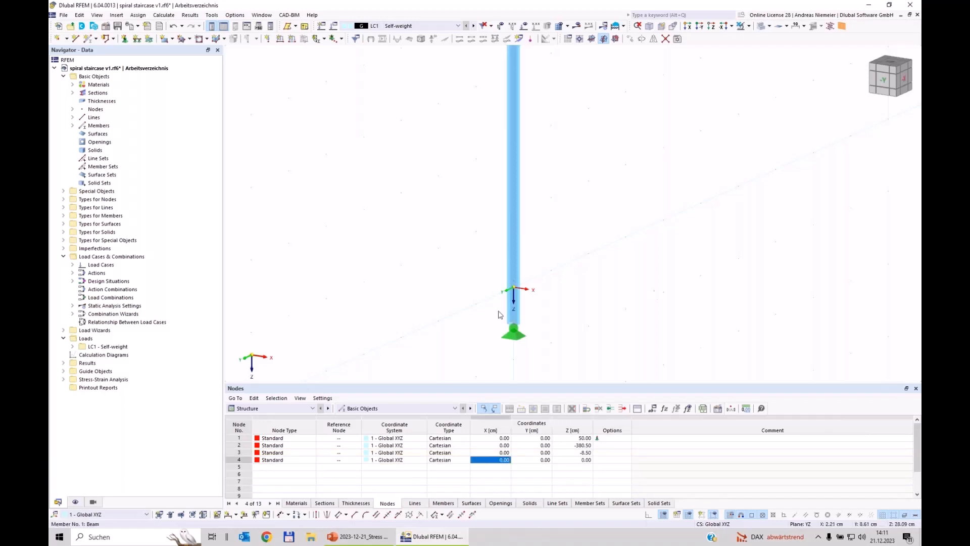
# - Set the work plane origin to the node at Z = -8.50 cm and activate the XY work plane
pyautogui.scroll(2, 514, 301)
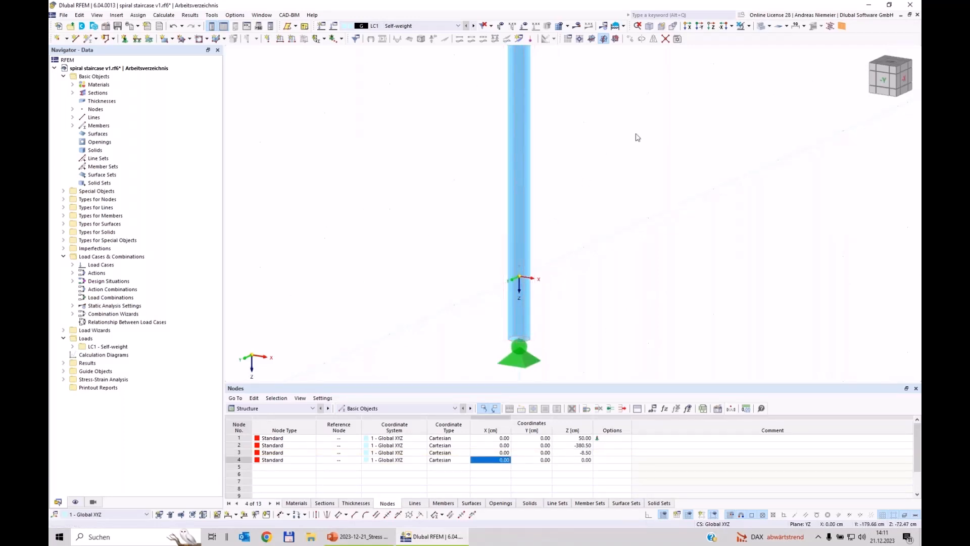
pyautogui.scroll(-1, 635, 134)
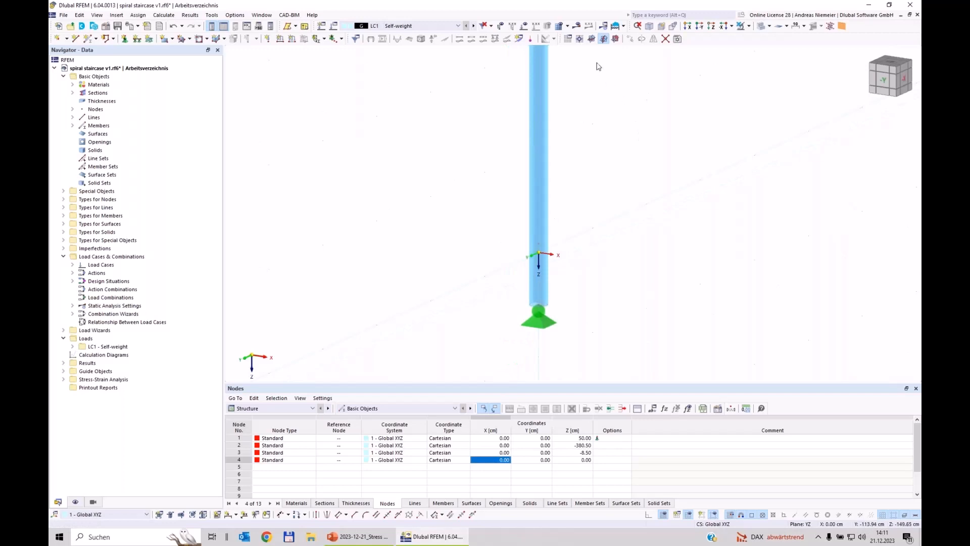
pyautogui.click(579, 40)
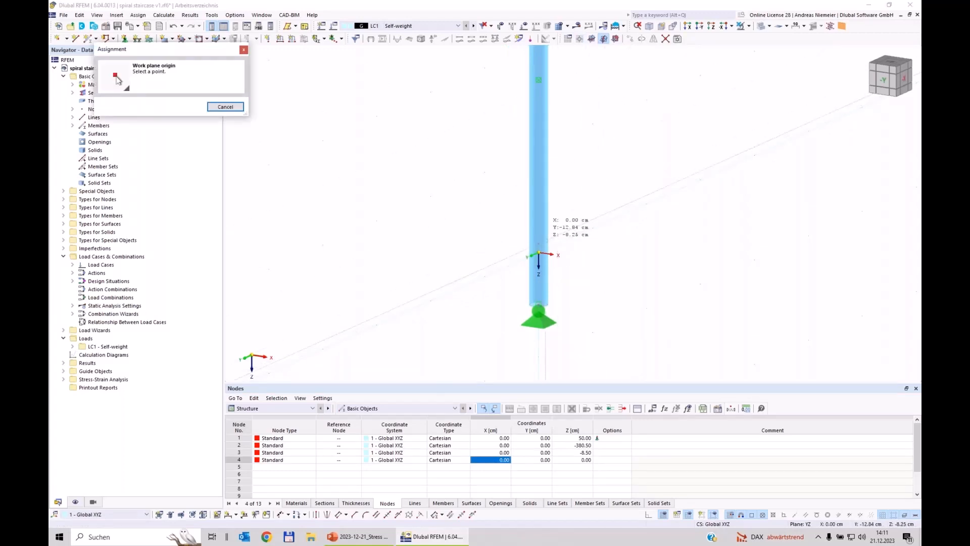
pyautogui.click(559, 241)
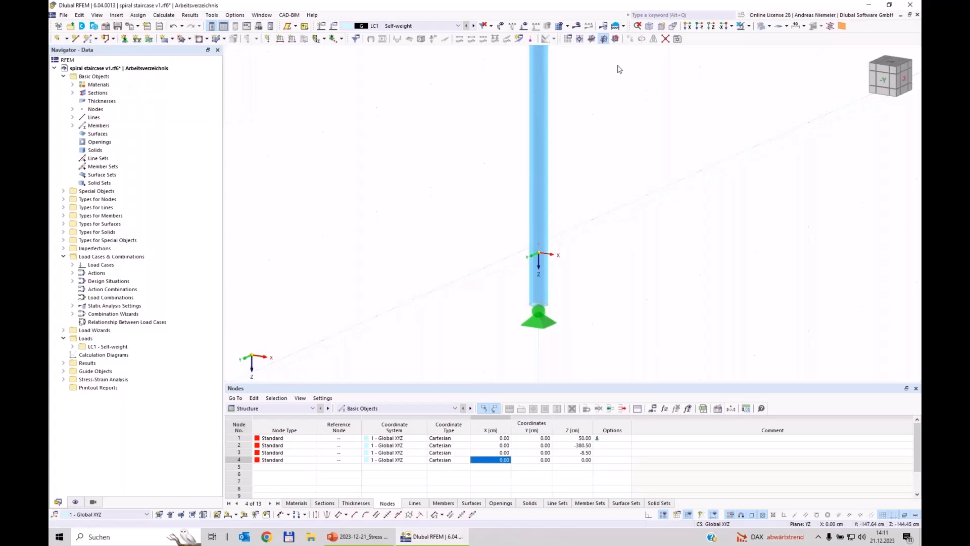
pyautogui.click(592, 40)
pyautogui.keyDown('ctrl'); pyautogui.moveTo(468, 343); pyautogui.dragTo(545, 310, button='middle'); pyautogui.keyUp('ctrl')
pyautogui.scroll(3, 545, 310)
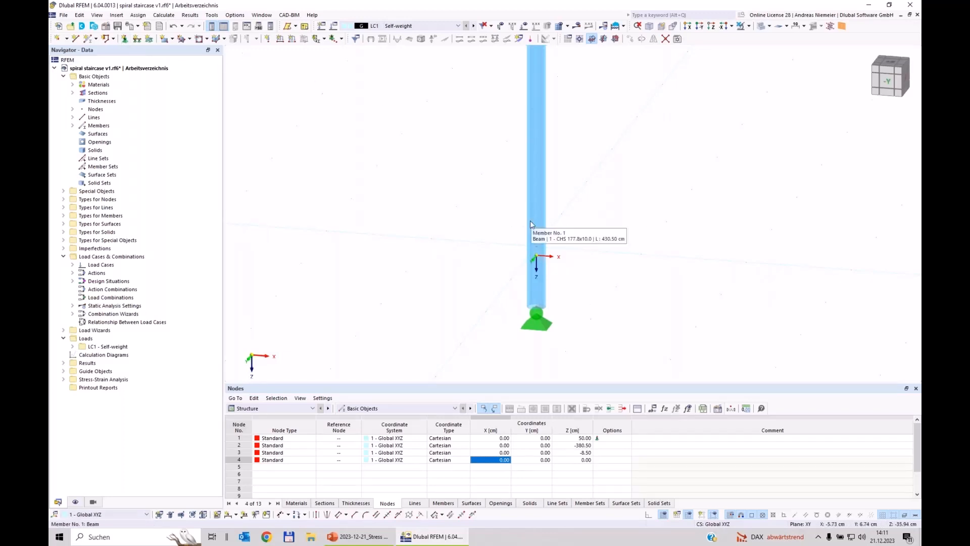
# - Draw a circle line with a radius of 9.7 cm around the node at Z = -8.50 cm on the column axis
pyautogui.click(114, 40)
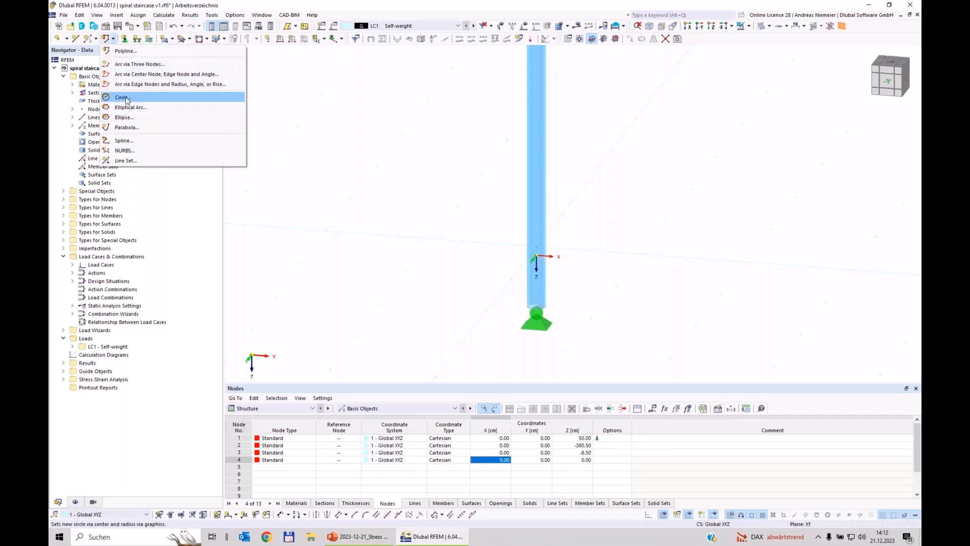
pyautogui.click(126, 100)
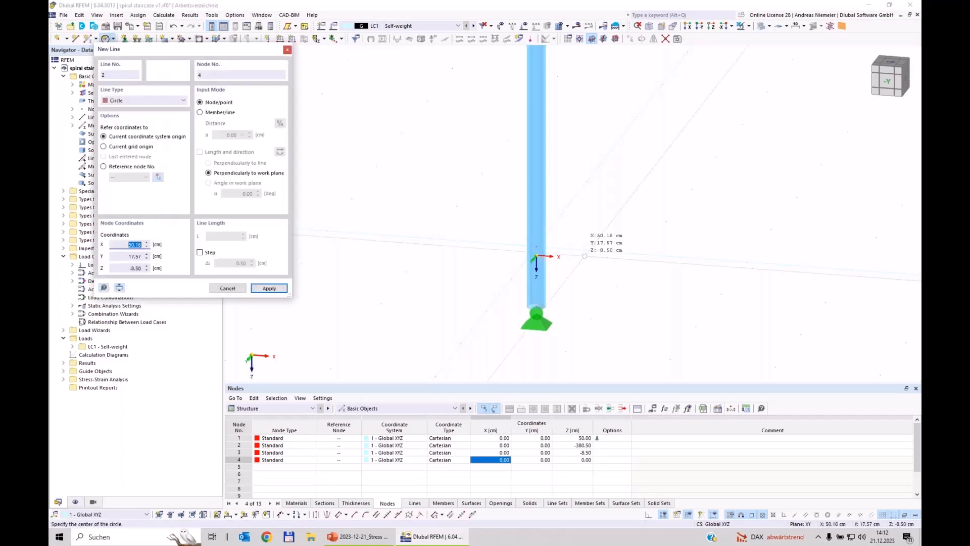
pyautogui.scroll(2, 584, 256)
pyautogui.click(521, 249)
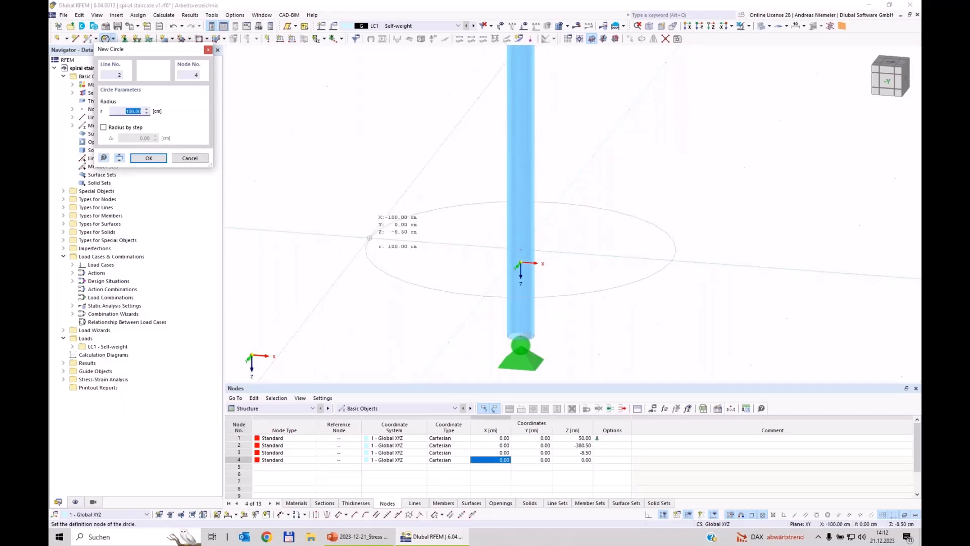
pyautogui.write('9,7')
pyautogui.press('Return')
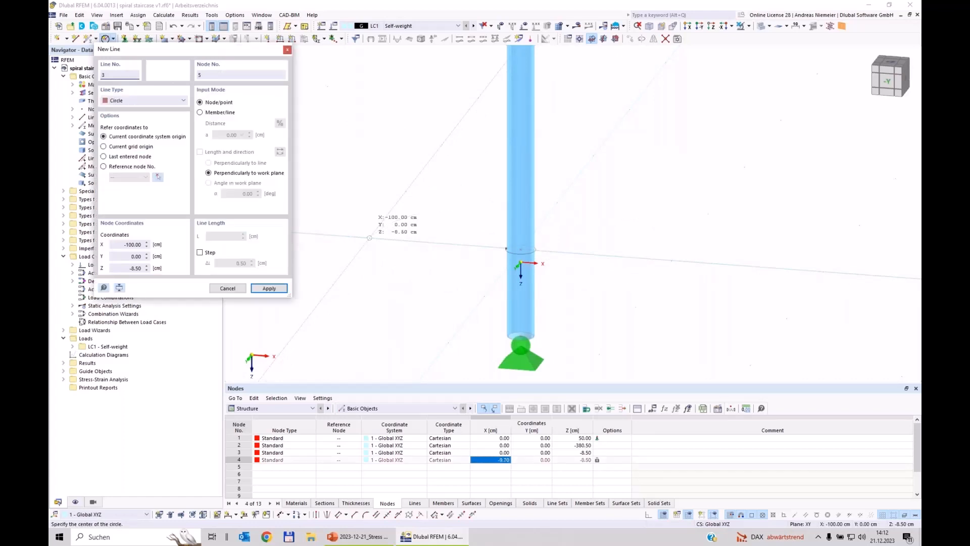
pyautogui.press('Escape')
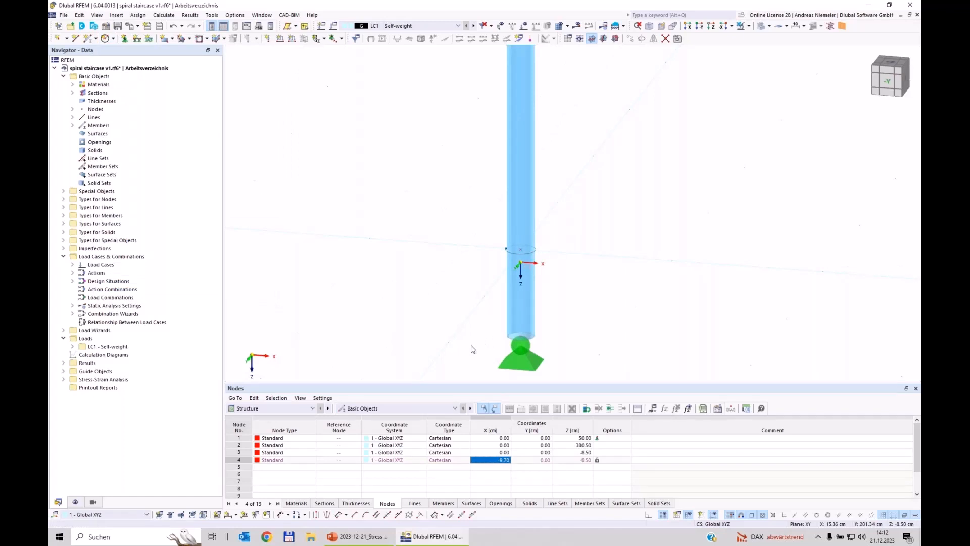
# - Draw a single line 145 cm long at a 0° angle in the work plane, starting from the circle's centre node on the column axis
pyautogui.hotkey('ctrl', '2')
pyautogui.scroll(3, 592, 325)
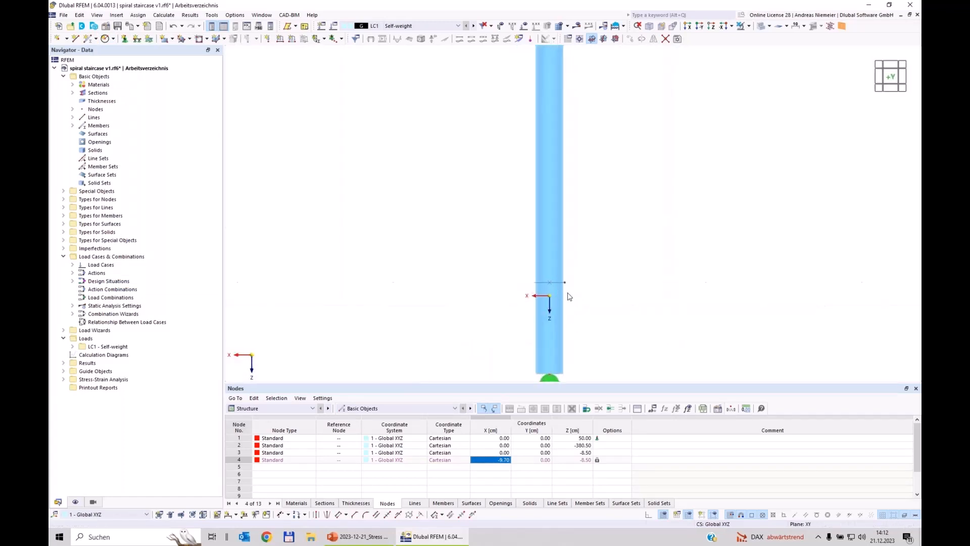
pyautogui.keyDown('ctrl'); pyautogui.moveTo(569, 296); pyautogui.dragTo(677, 257, button='middle'); pyautogui.keyUp('ctrl')
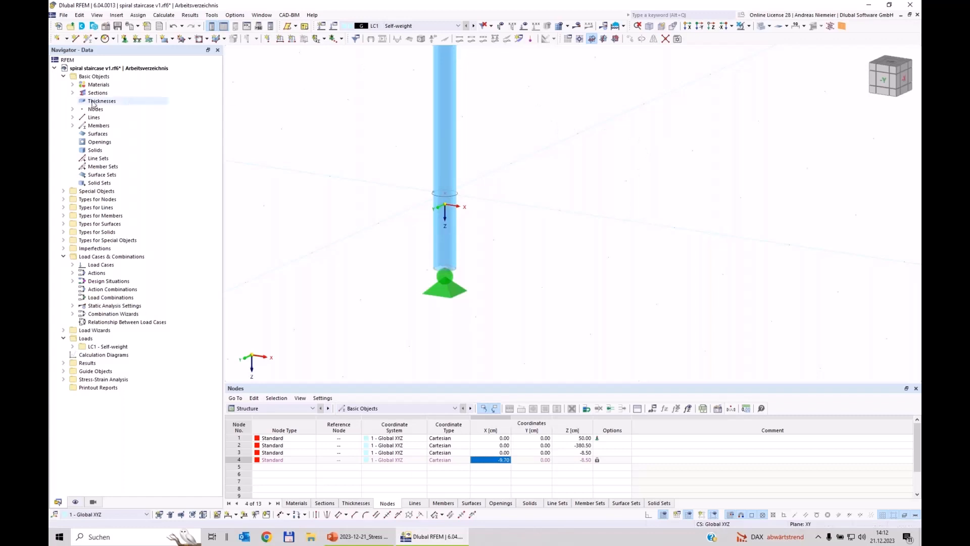
pyautogui.click(75, 38)
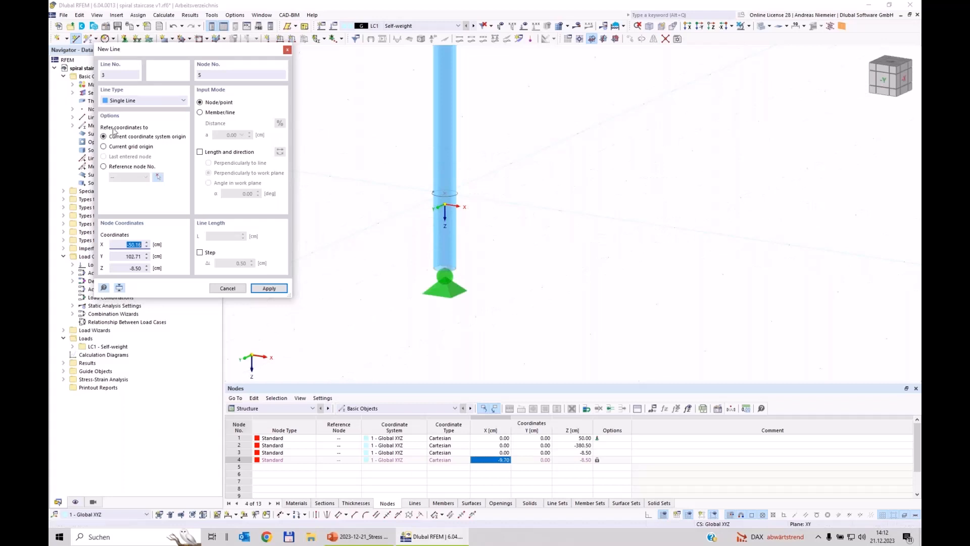
pyautogui.click(199, 151)
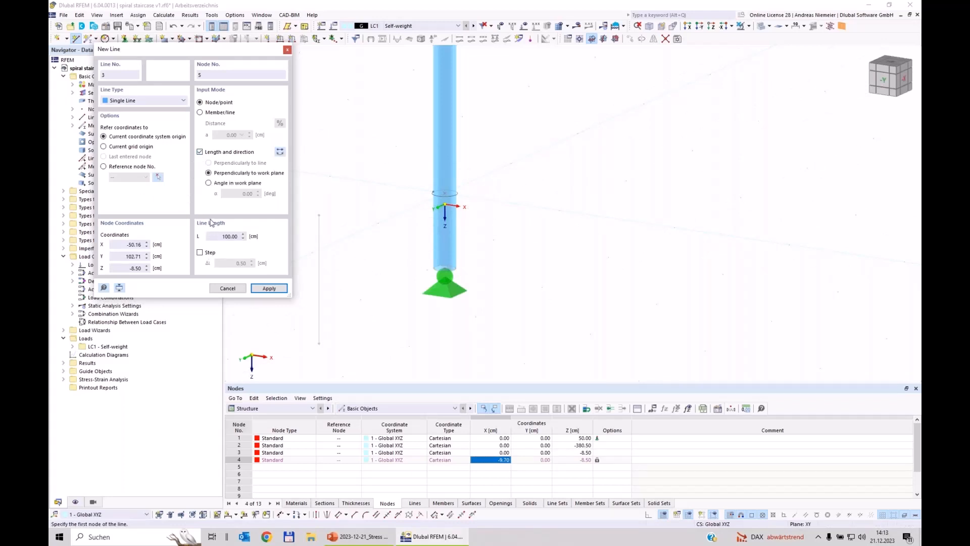
pyautogui.click(209, 183)
pyautogui.doubleClick(216, 236)
pyautogui.write('145')
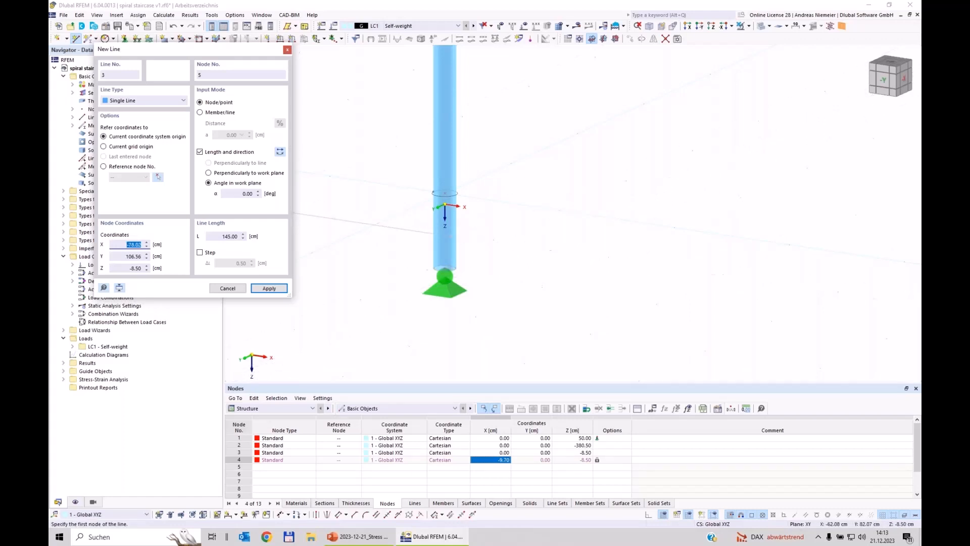
pyautogui.scroll(2, 445, 204)
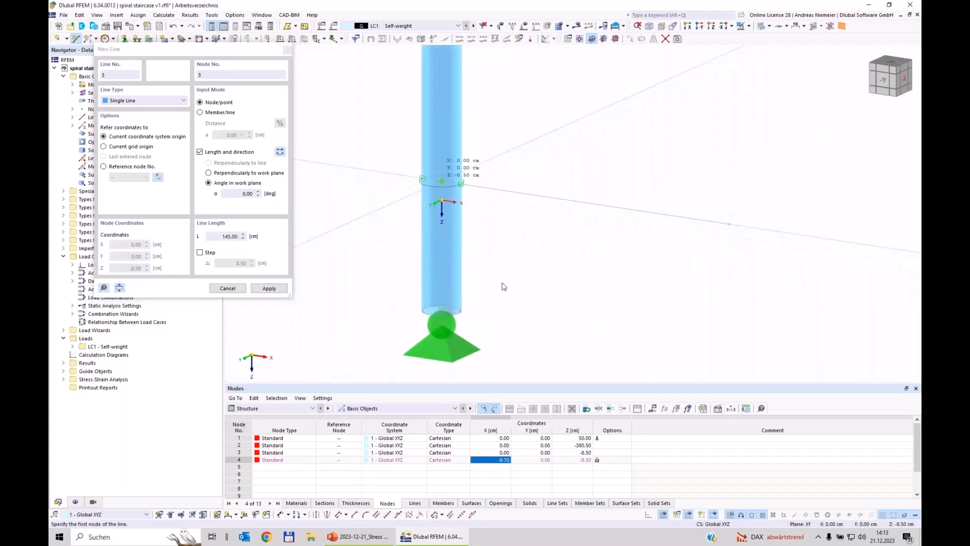
pyautogui.click(442, 180)
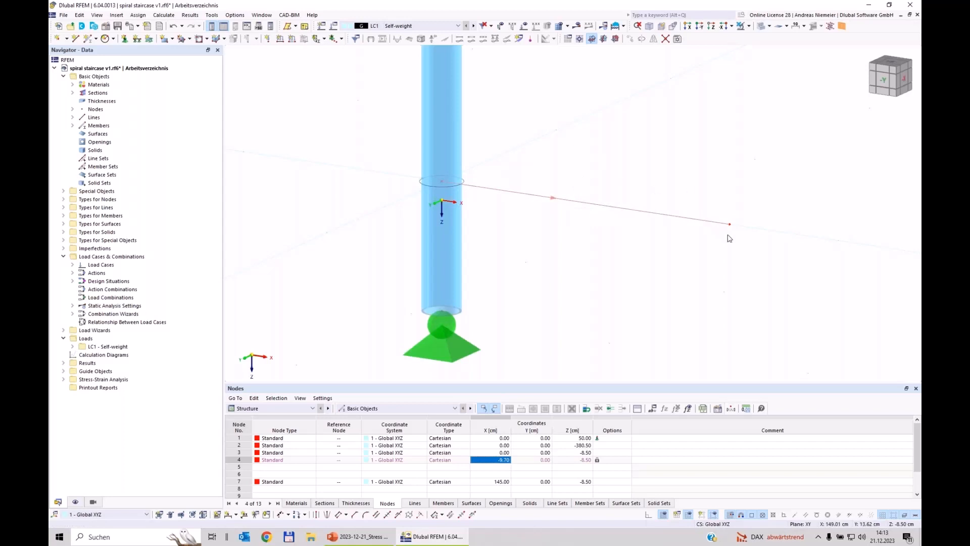
# - Create one copy of the 145 cm line rotated by -8.5° about the global Z axis through the origin
pyautogui.scroll(1, 731, 230)
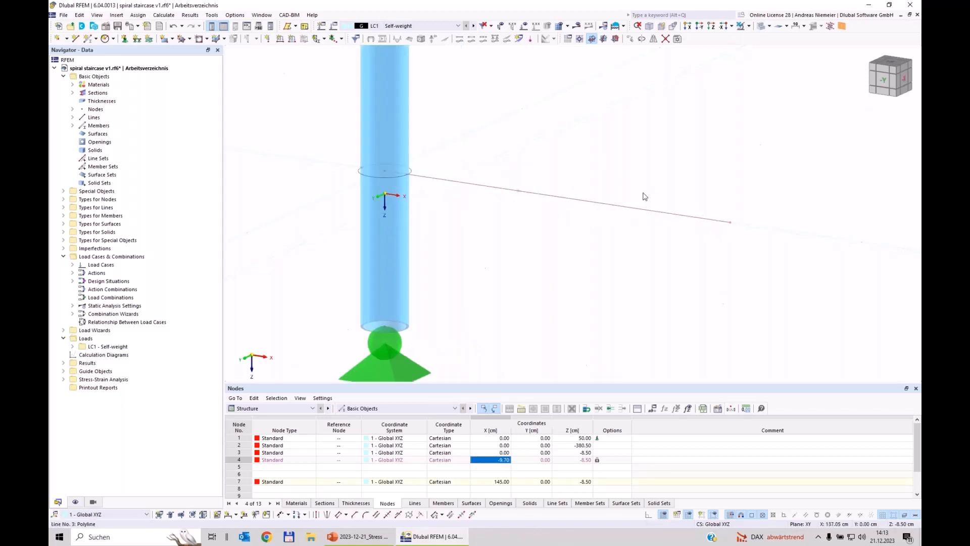
pyautogui.scroll(-1, 526, 304)
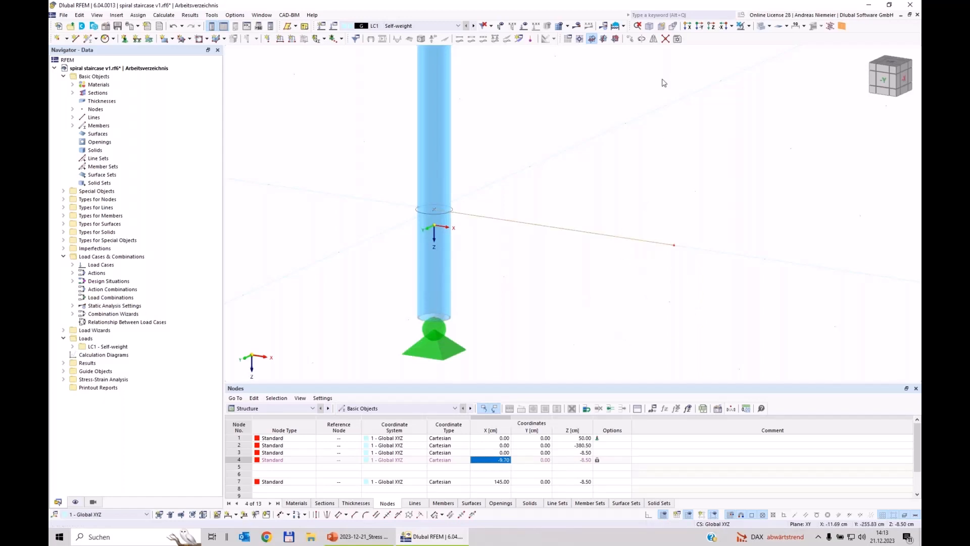
pyautogui.click(642, 38)
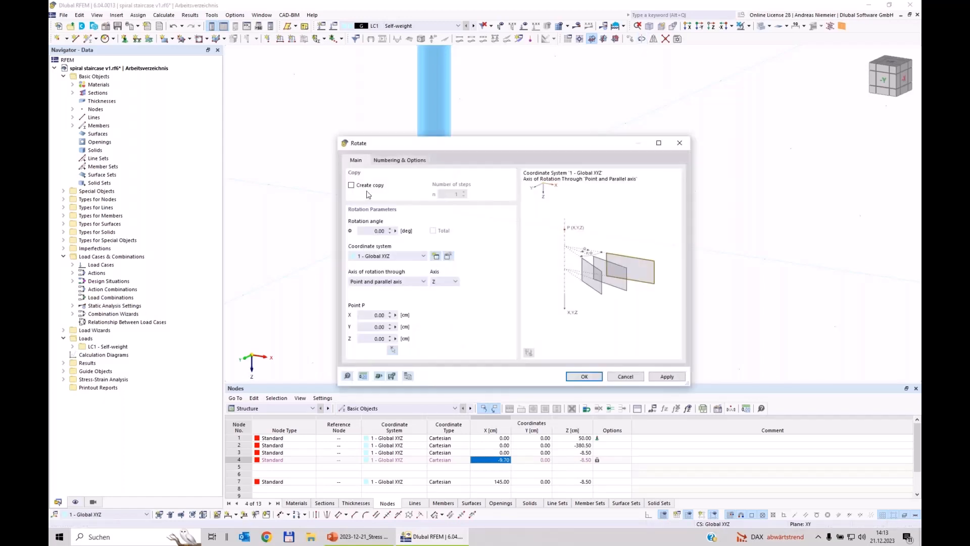
pyautogui.click(352, 185)
pyautogui.click(378, 231)
pyautogui.click(584, 377)
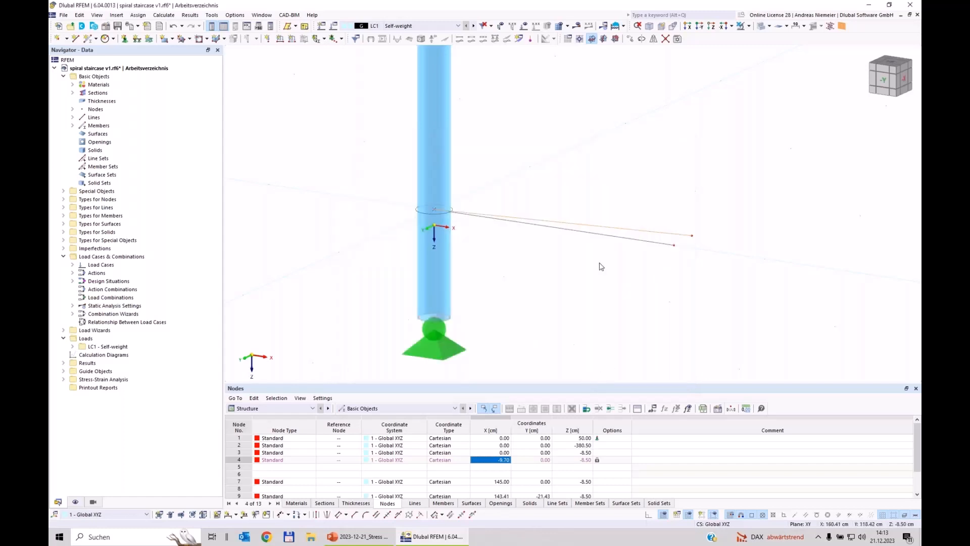
# - Create one copy of the rotated line turned by 17° about the global Z axis, on the other side of the middle line
pyautogui.click(642, 40)
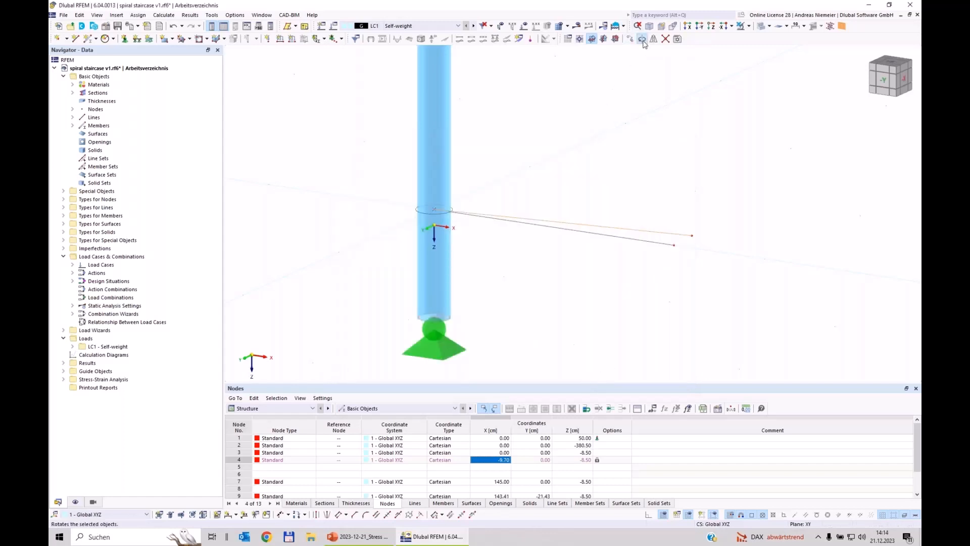
pyautogui.click(369, 231)
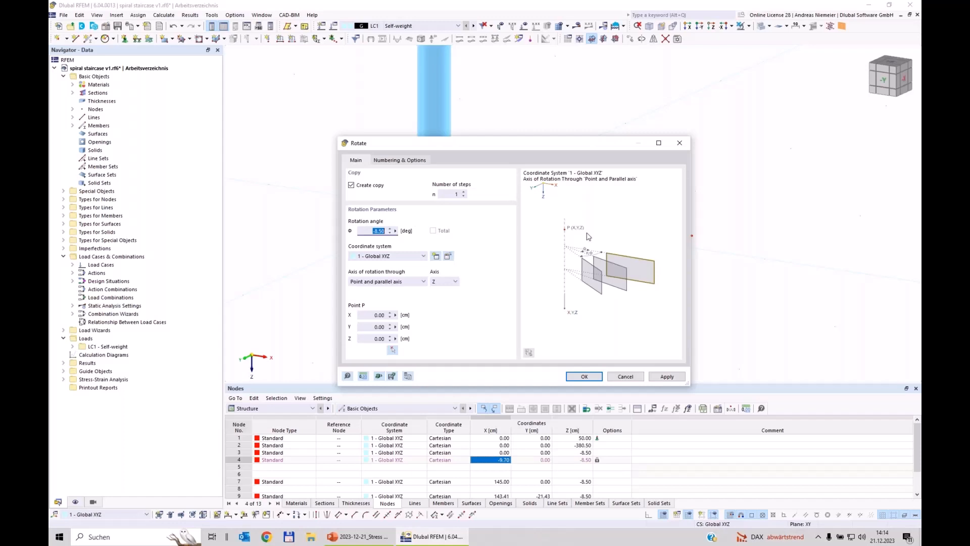
pyautogui.write('17')
pyautogui.click(592, 377)
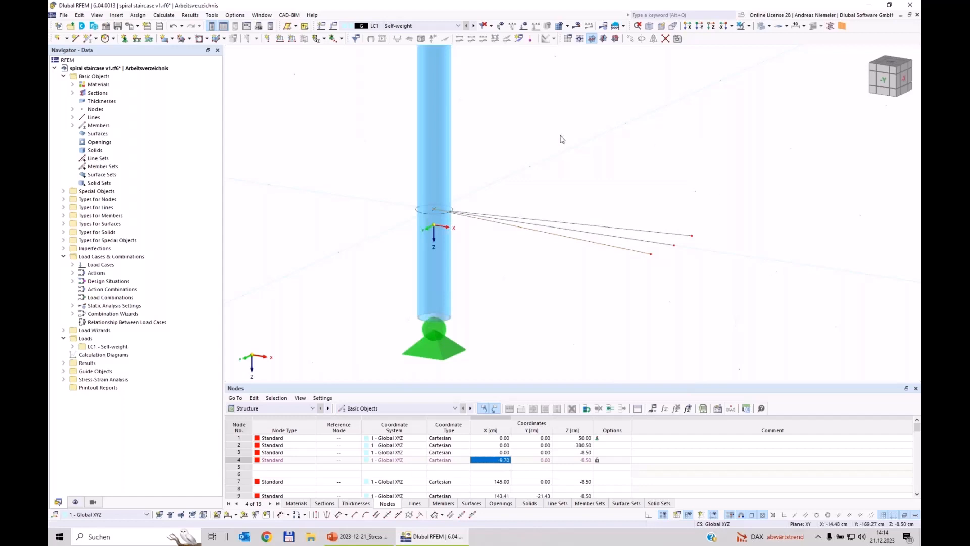
# - Delete the two outer rotated lines, keeping their end nodes and the middle line
pyautogui.keyDown('ctrl'); pyautogui.moveTo(548, 180); pyautogui.dragTo(595, 209, button='middle'); pyautogui.keyUp('ctrl')
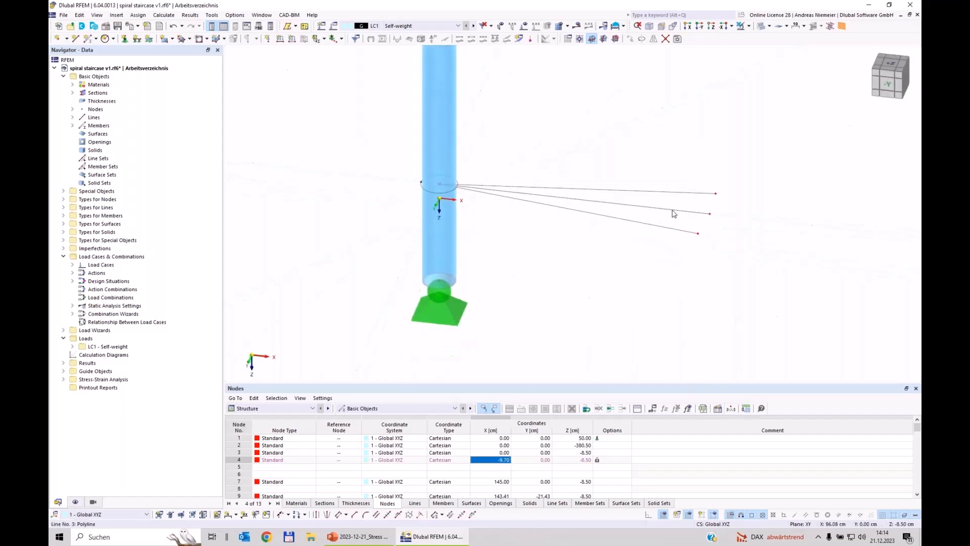
pyautogui.scroll(3, 654, 239)
pyautogui.scroll(-3, 740, 243)
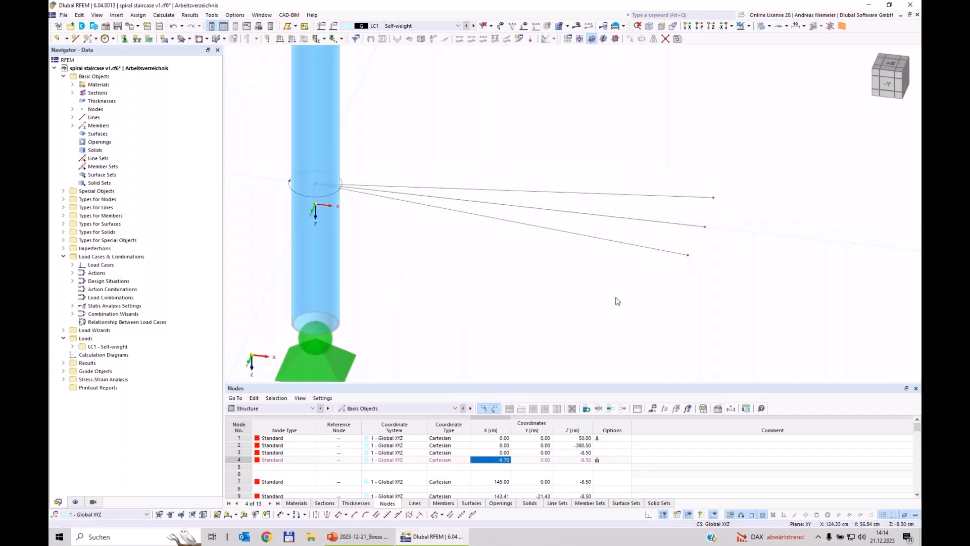
pyautogui.moveTo(636, 272); pyautogui.dragTo(593, 229)
pyautogui.press('Delete')
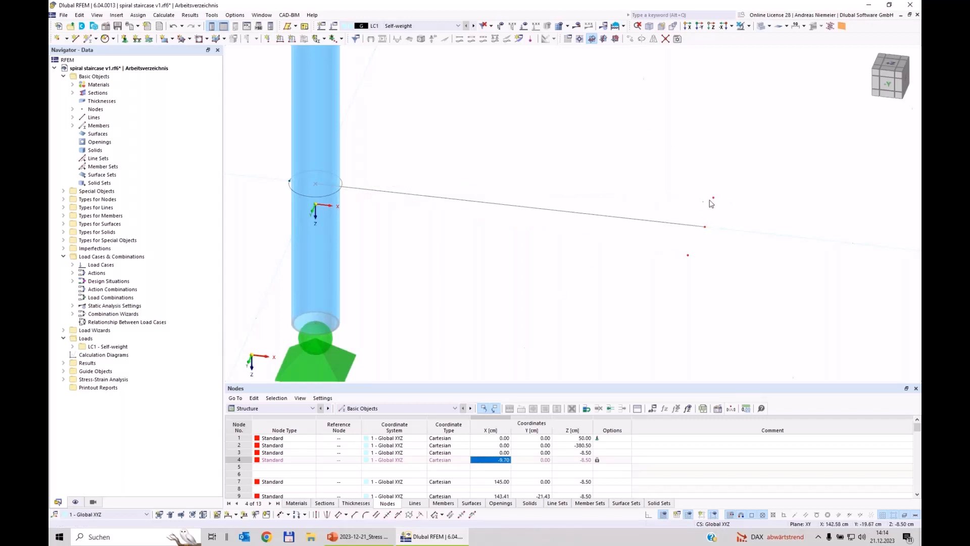
# - Draw a single line from the outer node at Y = -21.43 cm to the circle's quadrant point at Y = -9.70 cm, enabling the required object snap
pyautogui.click(75, 38)
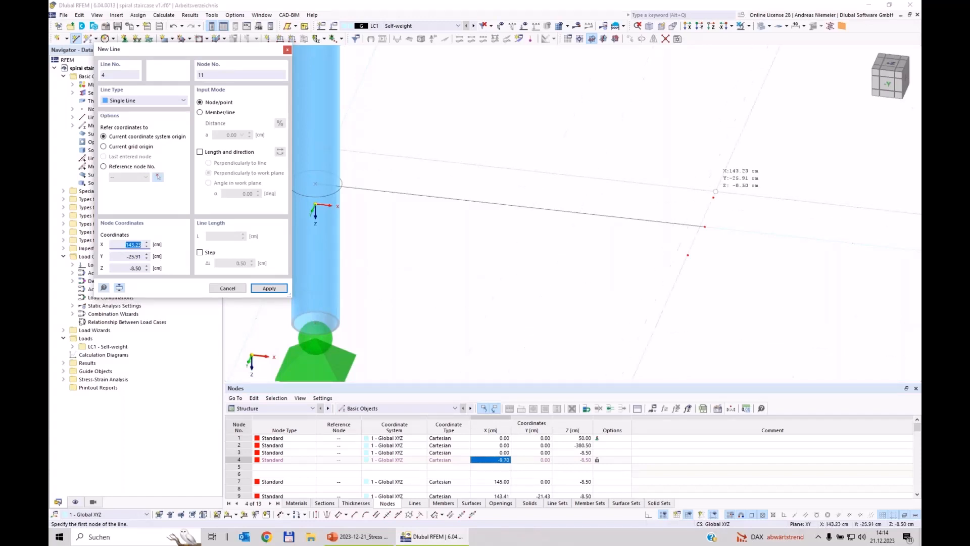
pyautogui.click(702, 134)
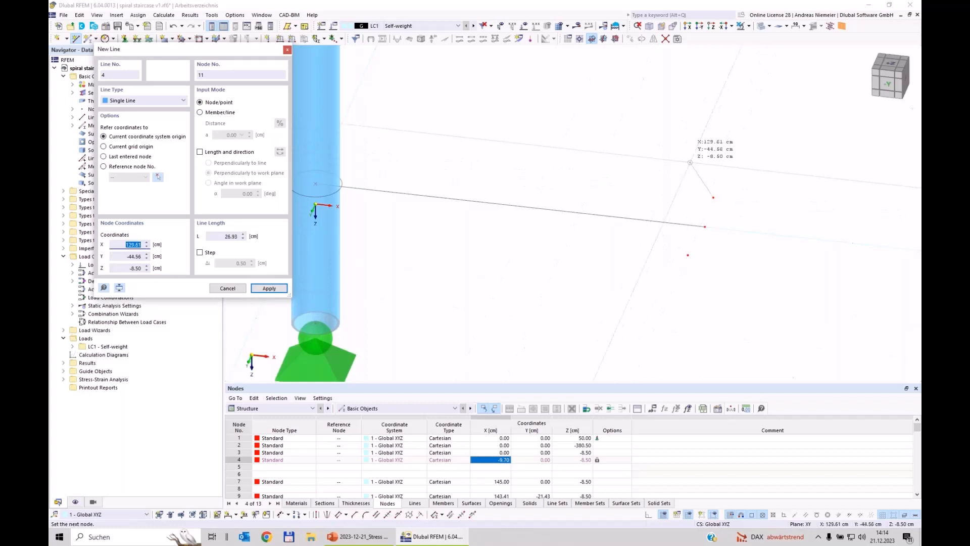
pyautogui.scroll(-1, 722, 154)
pyautogui.scroll(2, 432, 193)
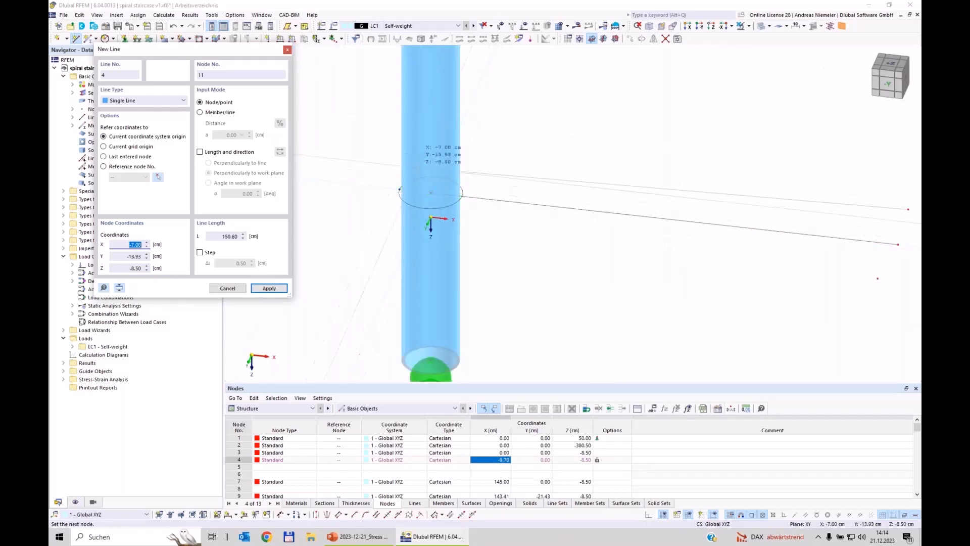
pyautogui.scroll(2, 440, 182)
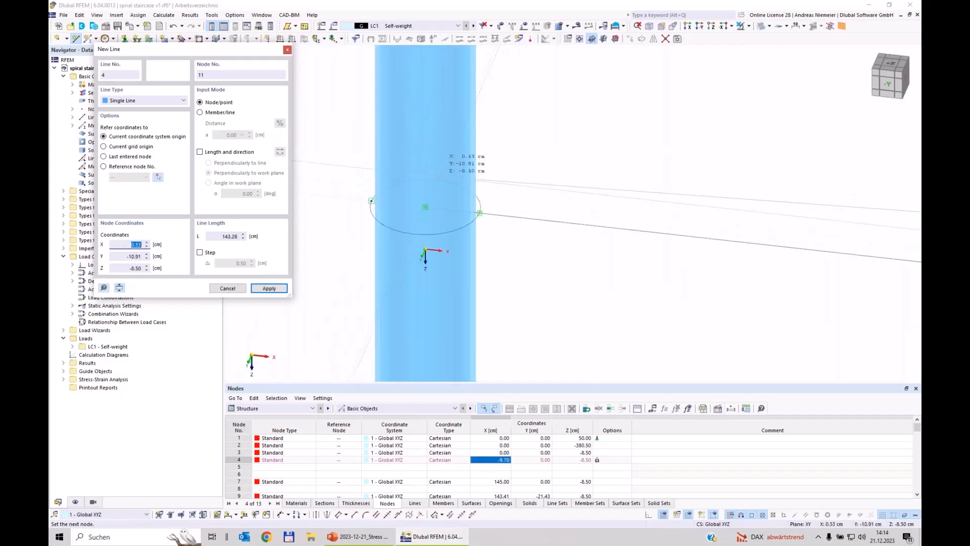
pyautogui.scroll(-1, 434, 180)
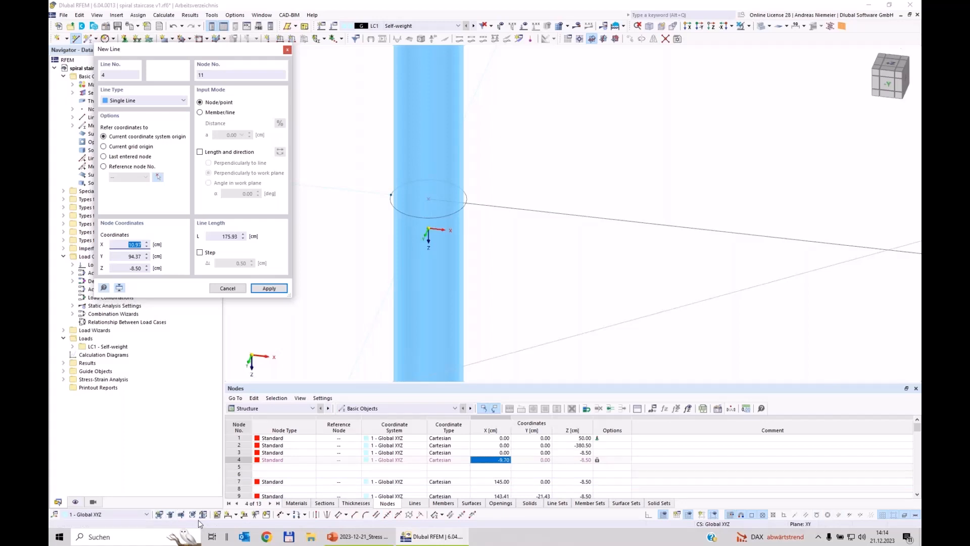
pyautogui.click(828, 515)
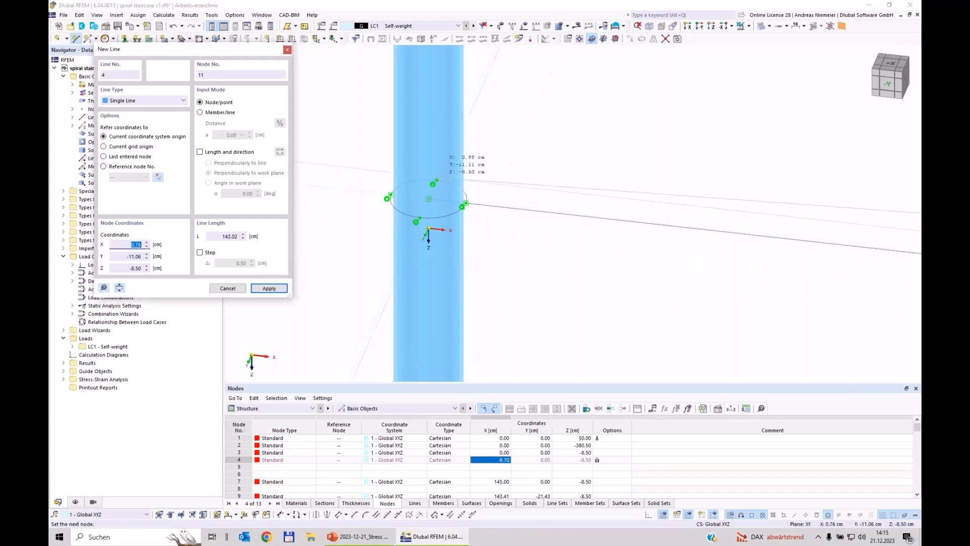
pyautogui.click(429, 198)
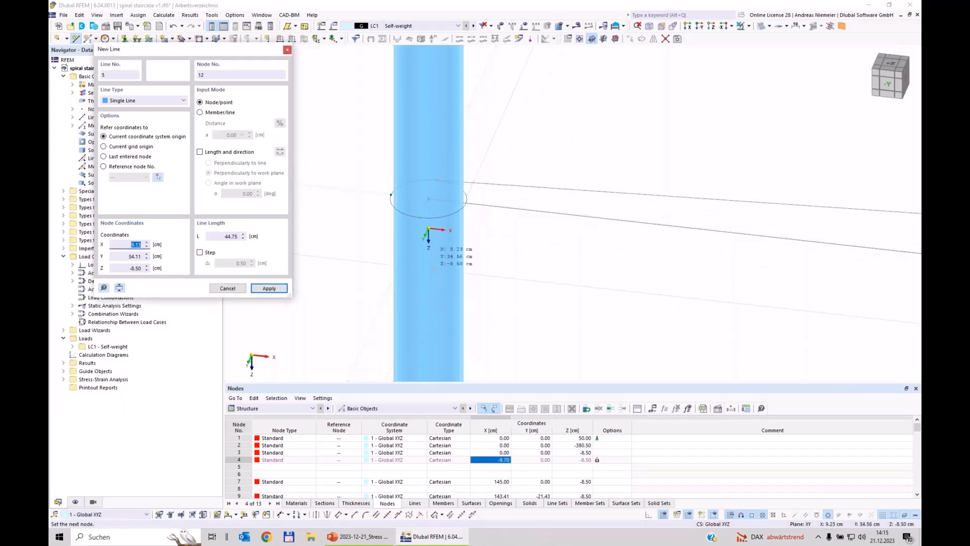
# - Draw a single line from the outer node at Y = 21.43 cm to the circle's quadrant point at Y = 9.70 cm
pyautogui.scroll(-3, 440, 245)
pyautogui.rightClick(732, 300)
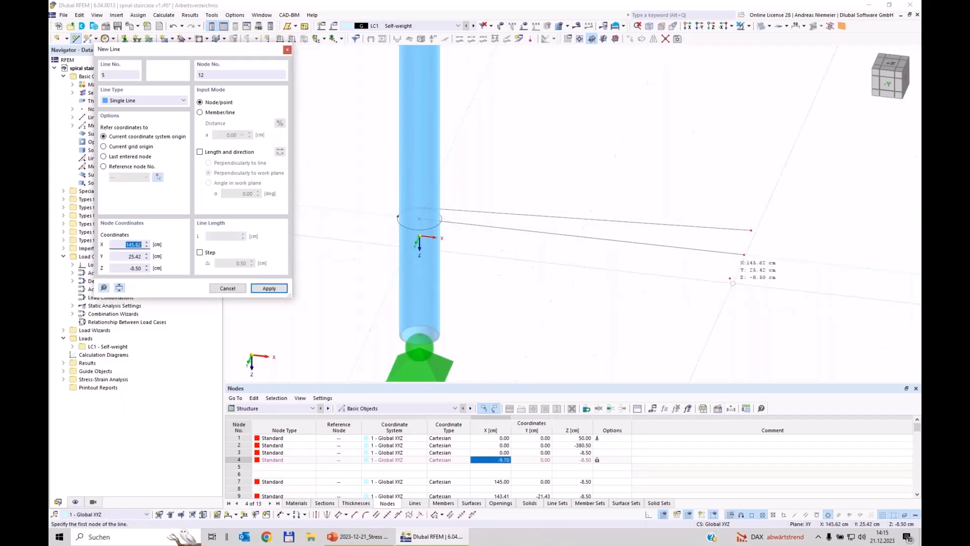
pyautogui.click(730, 278)
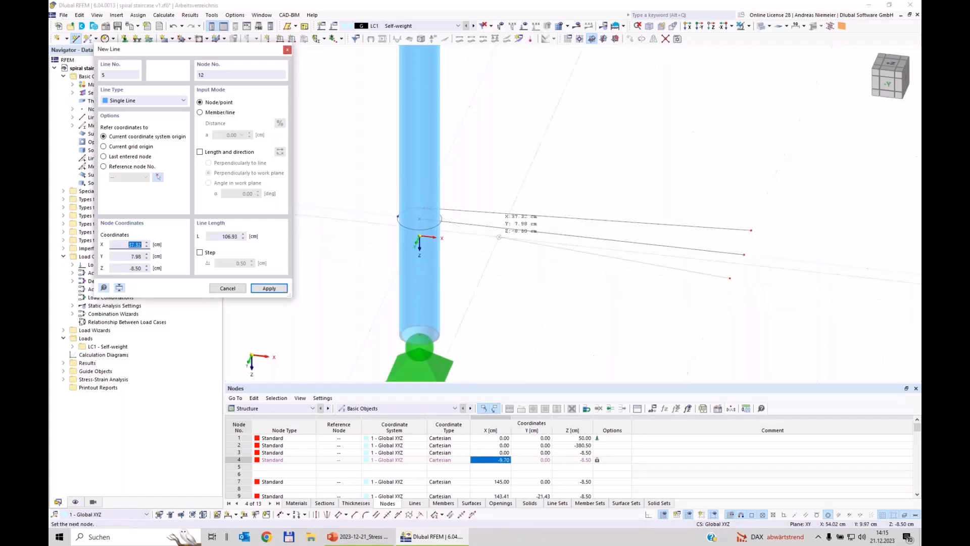
pyautogui.scroll(3, 423, 217)
pyautogui.click(455, 218)
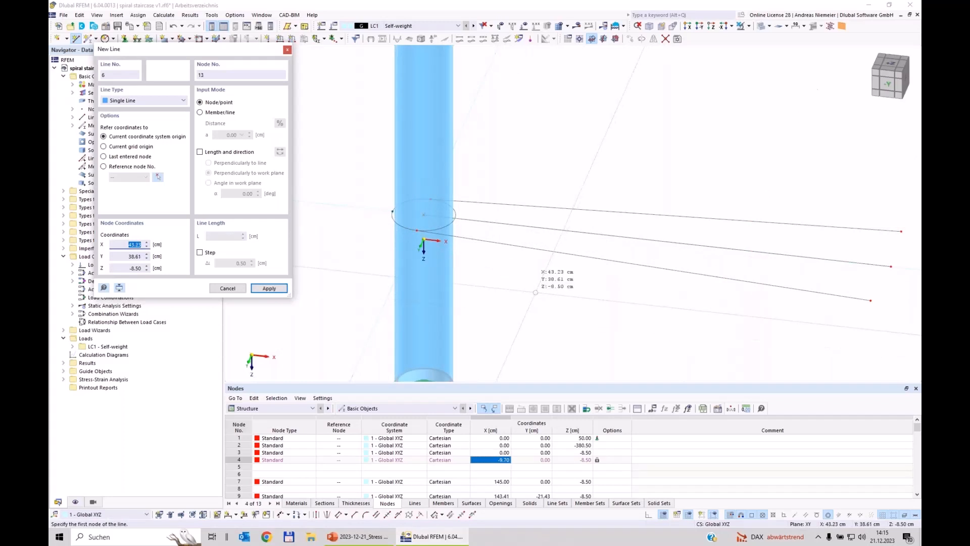
pyautogui.press('Escape')
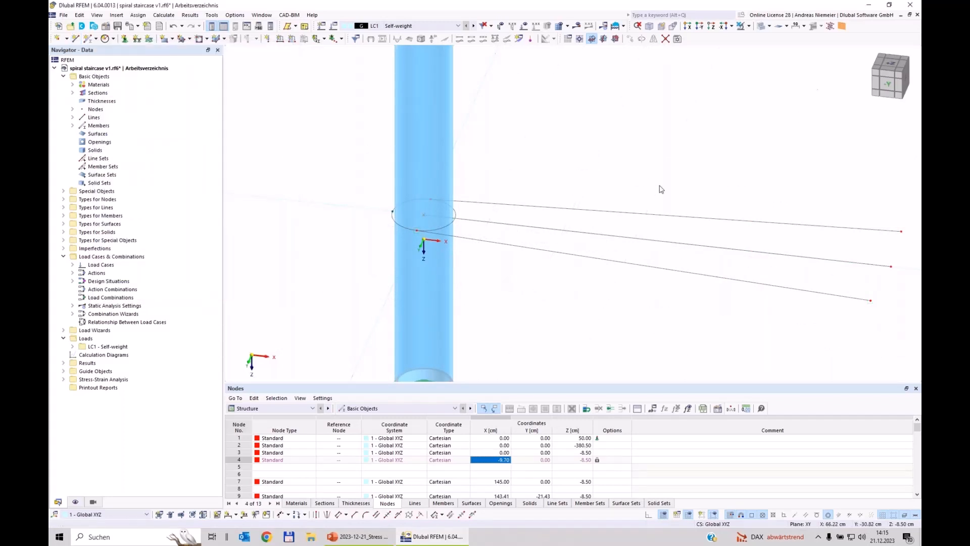
# - Draw an arc via three nodes through the outer end nodes of the three step lines
pyautogui.click(114, 39)
pyautogui.click(125, 64)
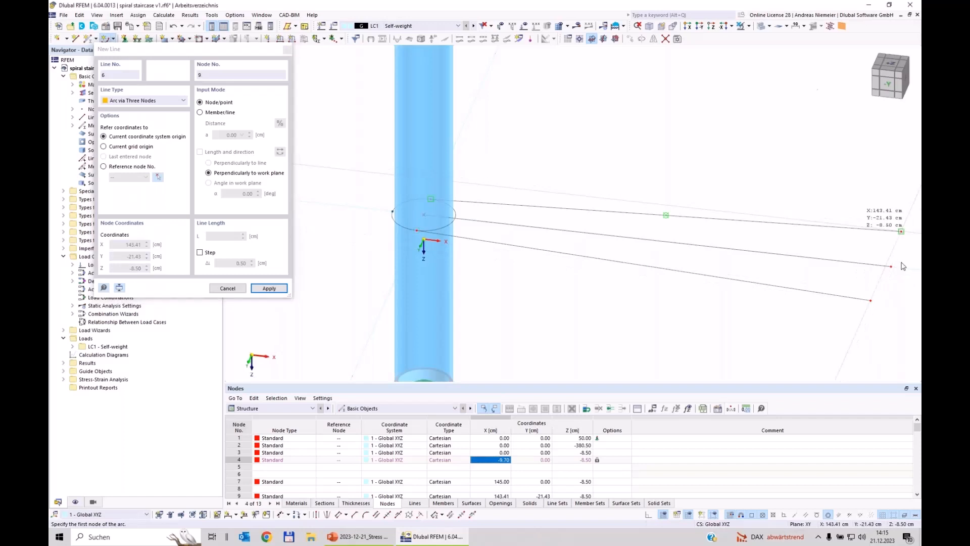
pyautogui.click(870, 300)
pyautogui.click(891, 266)
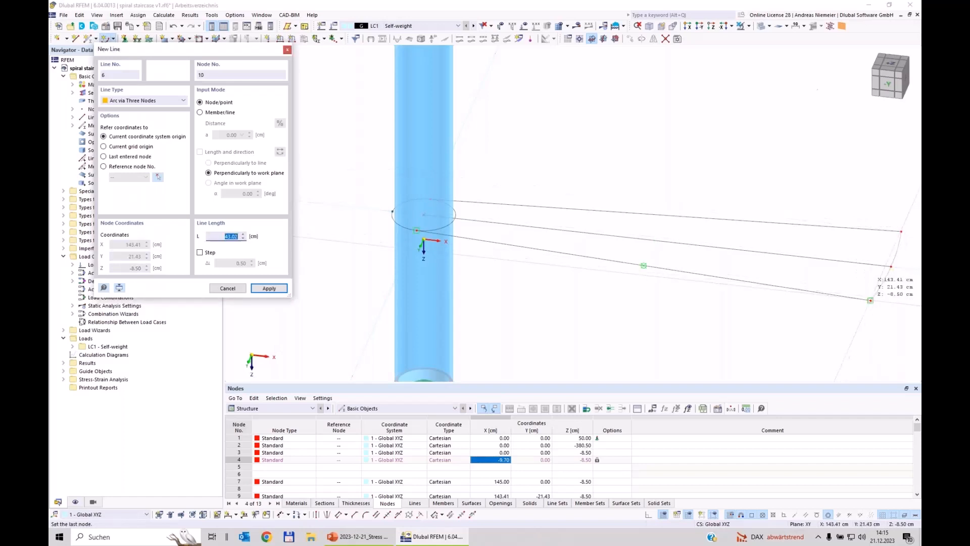
pyautogui.click(870, 300)
pyautogui.press('Escape')
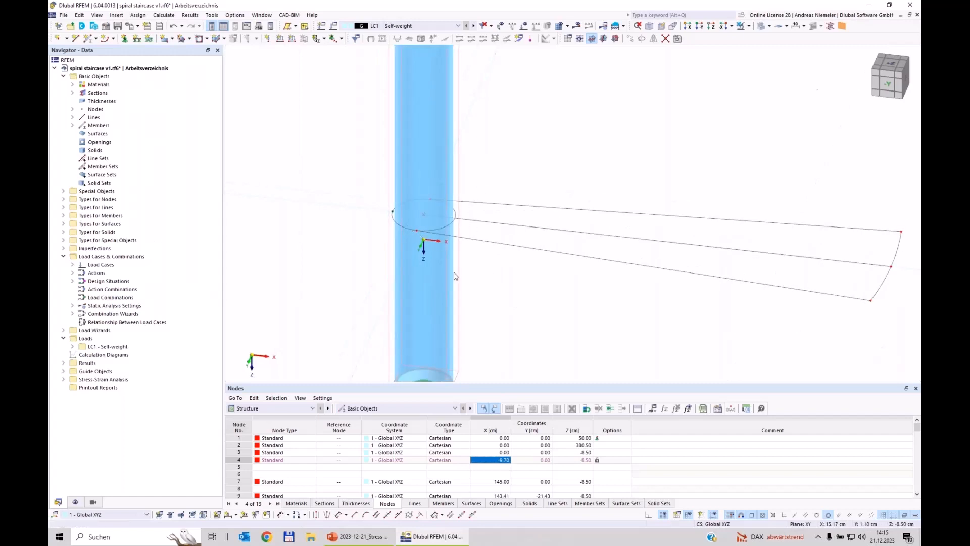
# - Switch to PowerPoint to check the stair step's shape on the content slide, and return to RFEM
pyautogui.hotkey('alt', 'Tab')
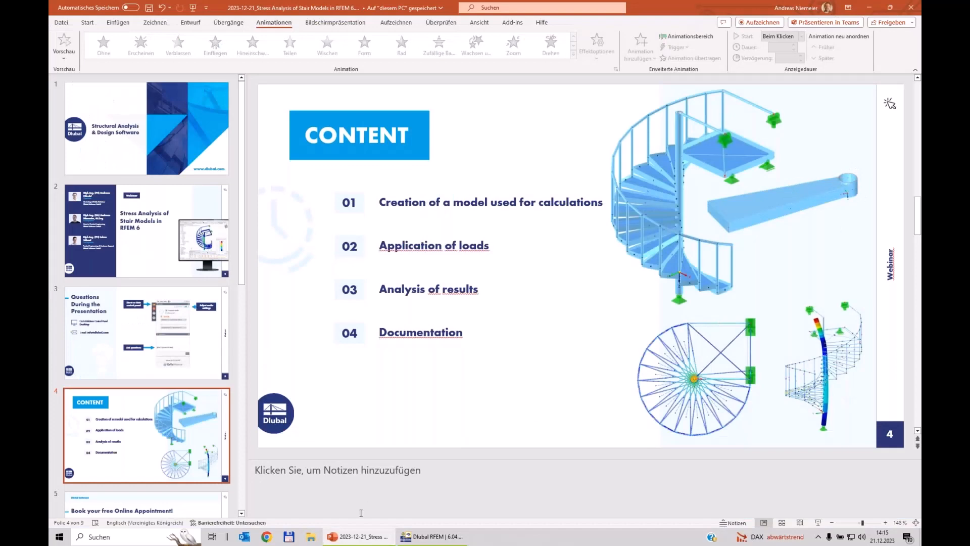
pyautogui.click(430, 538)
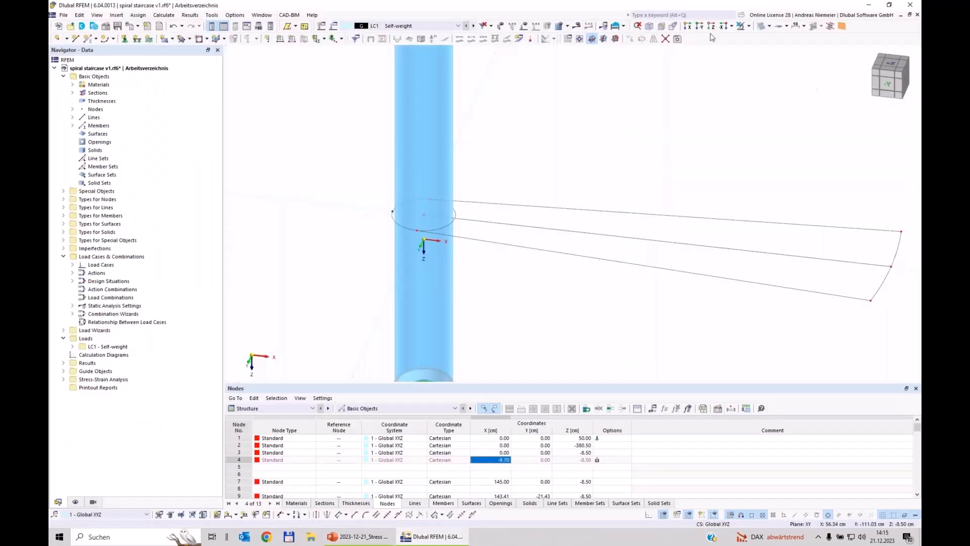
# - Display the model as wireframe so that the column shows only as its axis line around the circle
pyautogui.click(763, 25)
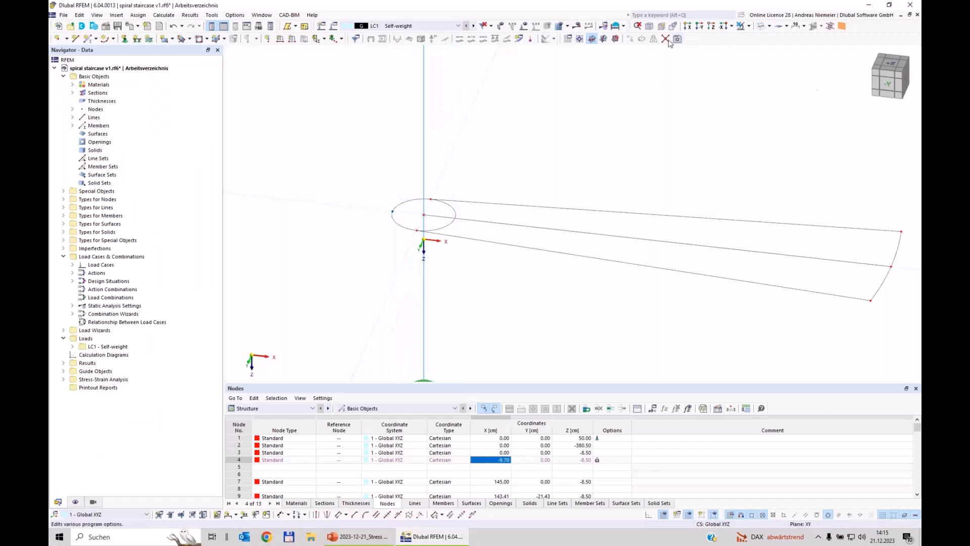
pyautogui.scroll(2, 431, 199)
pyautogui.scroll(1, 429, 202)
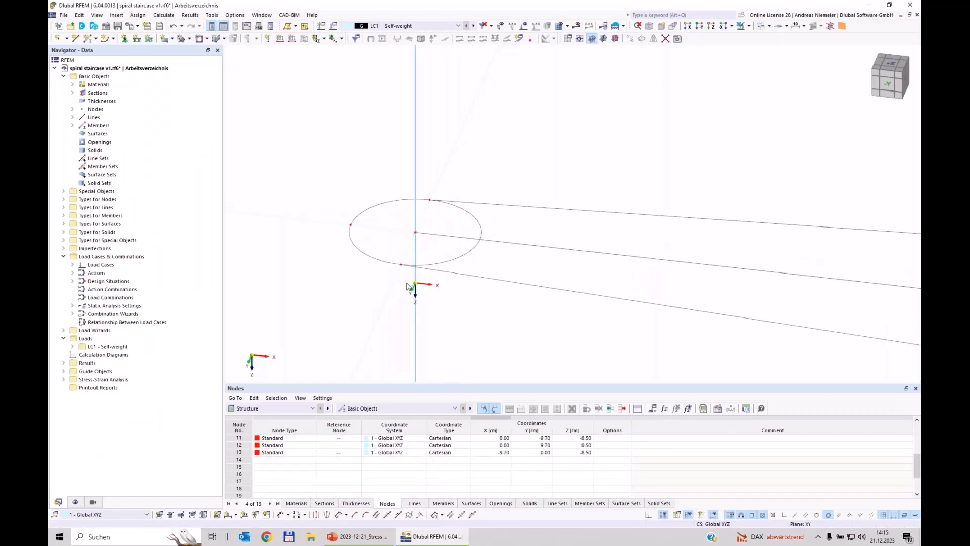
# - Delete the half of the circle on the side facing away from the stair step, together with its quadrant node at X = -9.70 cm
pyautogui.moveTo(362, 277); pyautogui.dragTo(329, 218)
pyautogui.press('Delete')
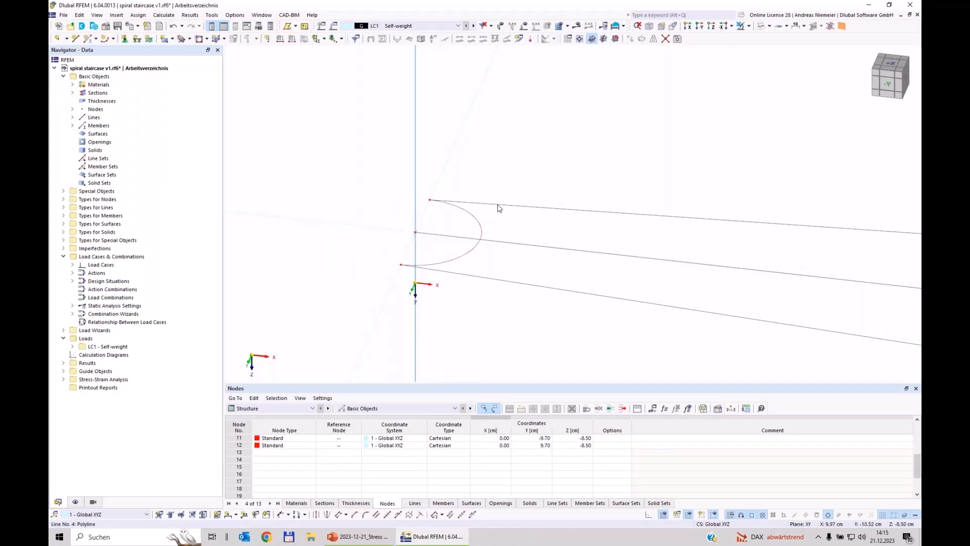
# - Divide the step's centre line into three parts with two intermediate nodes, and remove the outer parts so only the middle segment remains
pyautogui.scroll(-2, 407, 230)
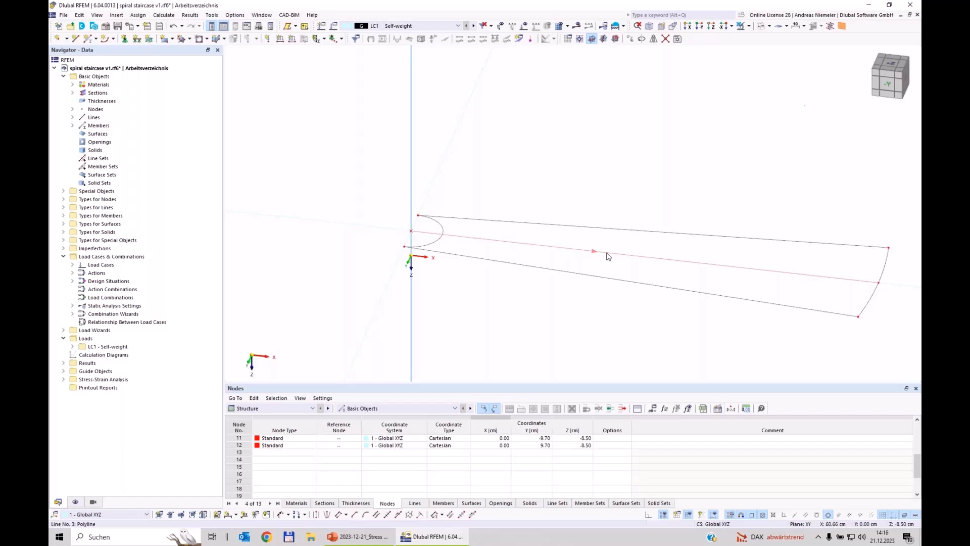
pyautogui.rightClick(655, 260)
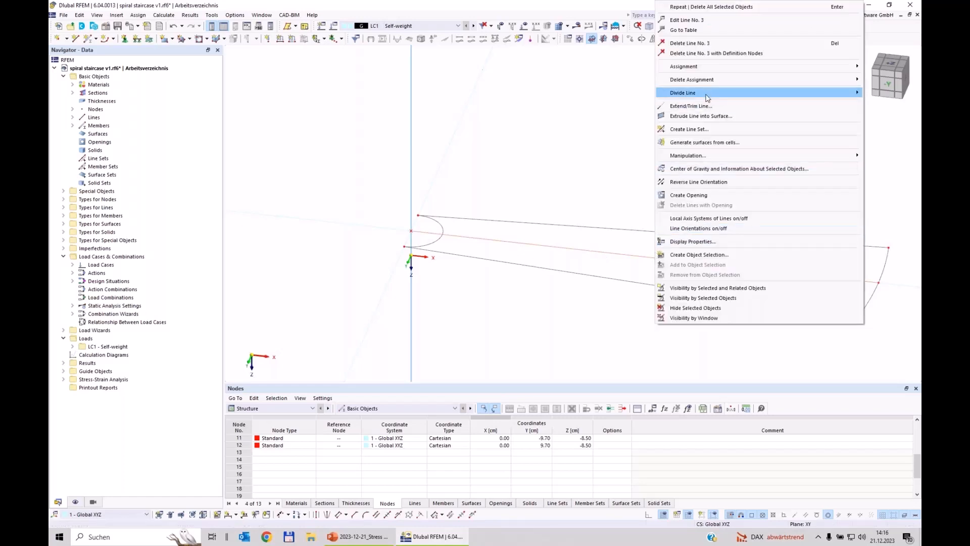
pyautogui.moveTo(660, 89)
pyautogui.click(608, 103)
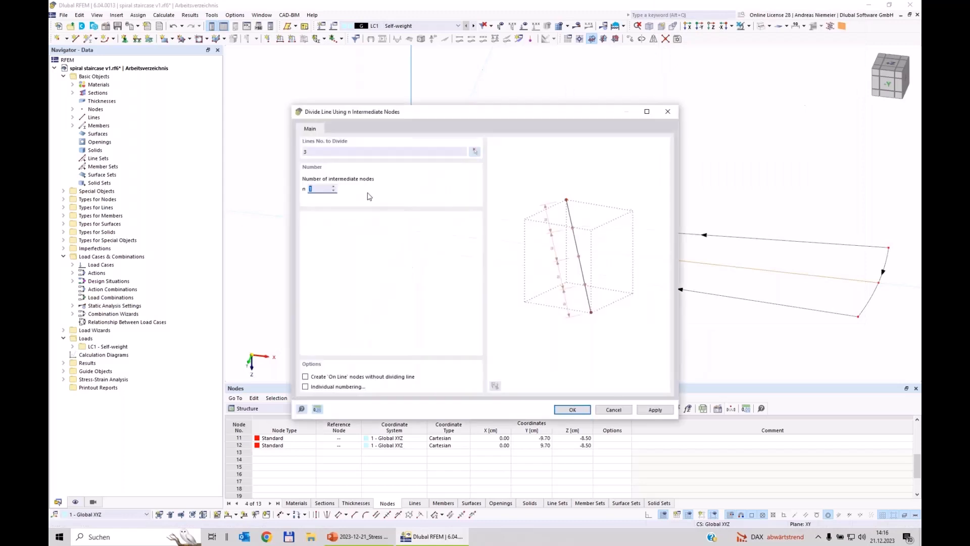
pyautogui.click(563, 409)
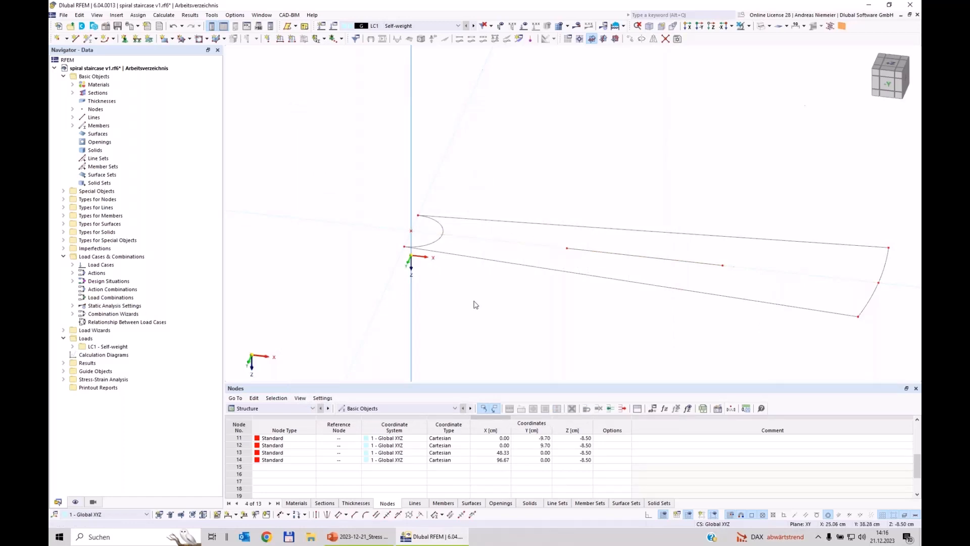
# - Edit the step's two side lines and outer arc together, and start a new member on them up to its section settings
pyautogui.moveTo(559, 325); pyautogui.dragTo(508, 309, button='middle')
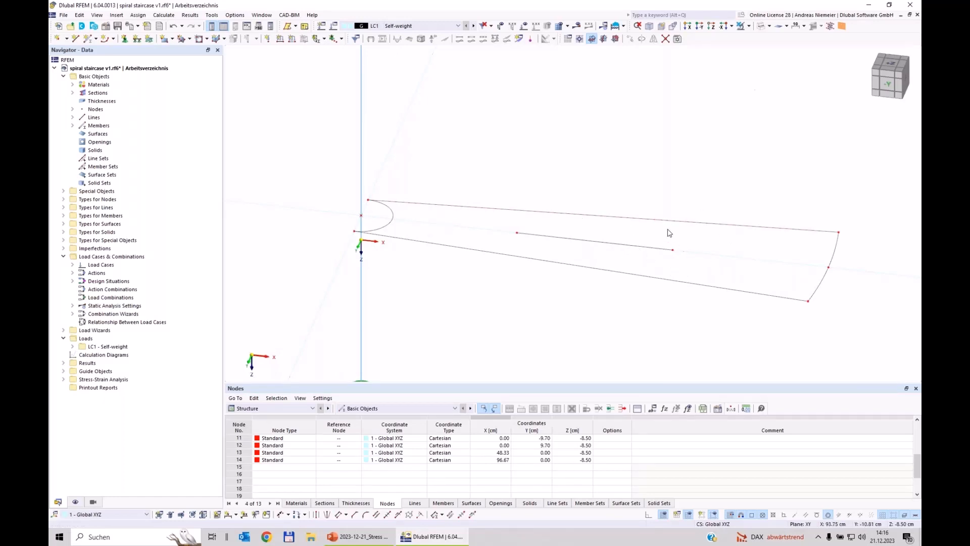
pyautogui.moveTo(872, 326); pyautogui.dragTo(765, 200)
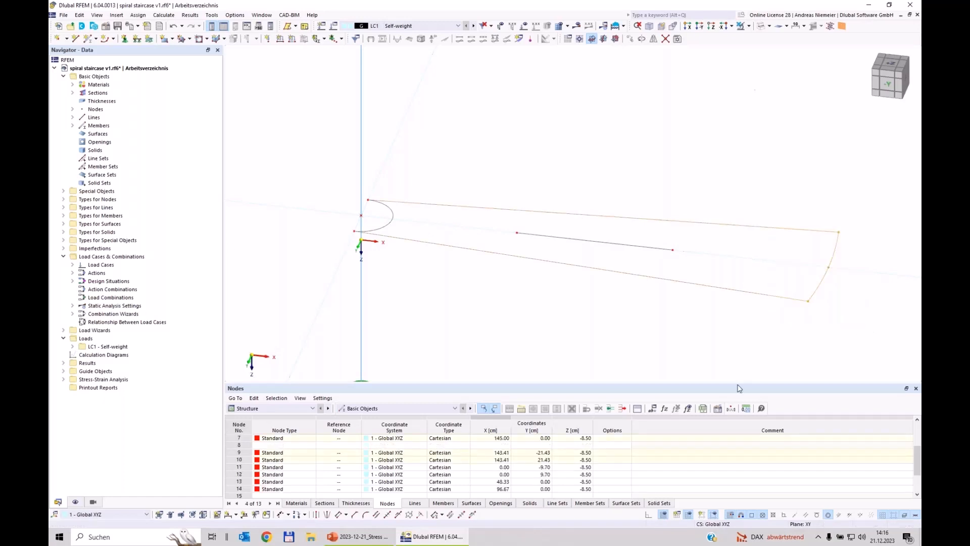
pyautogui.rightClick(724, 293)
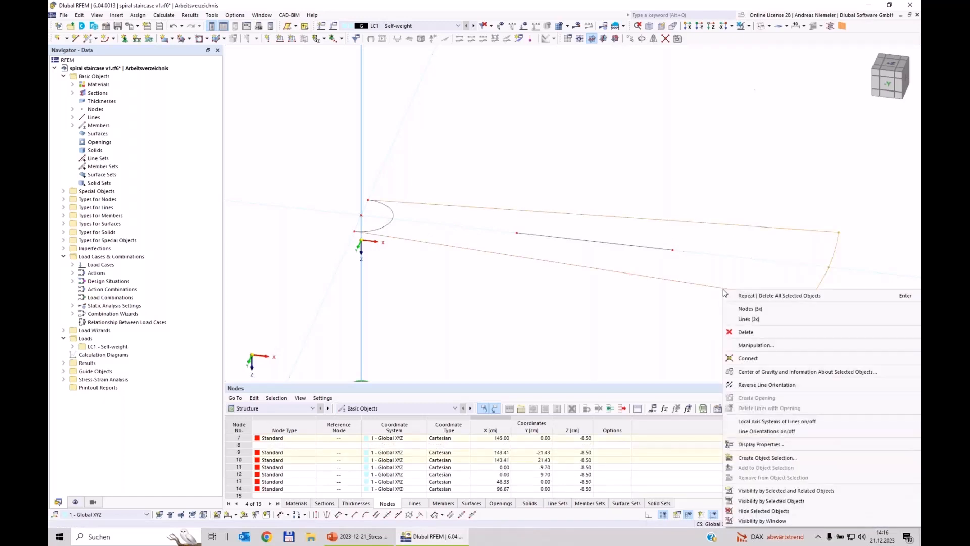
pyautogui.moveTo(740, 324)
pyautogui.click(695, 319)
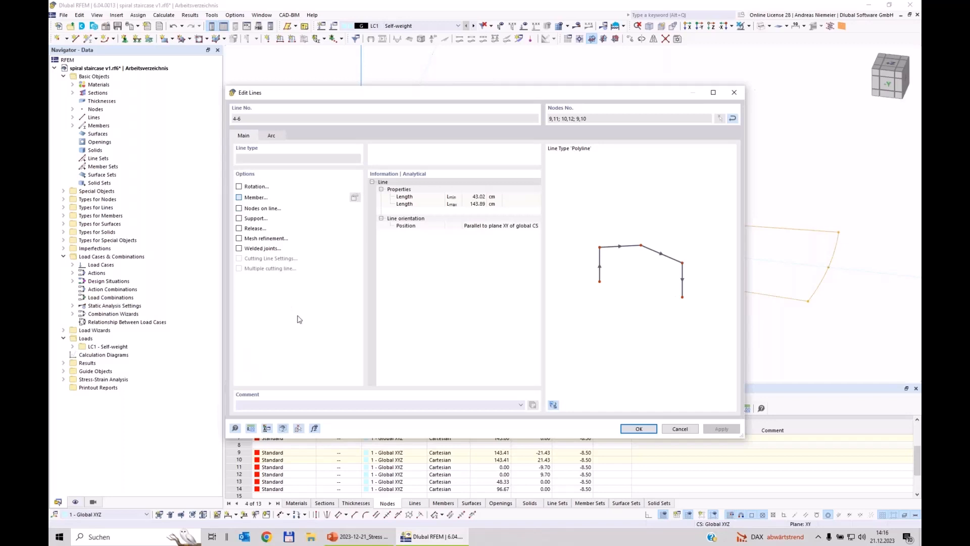
pyautogui.click(239, 197)
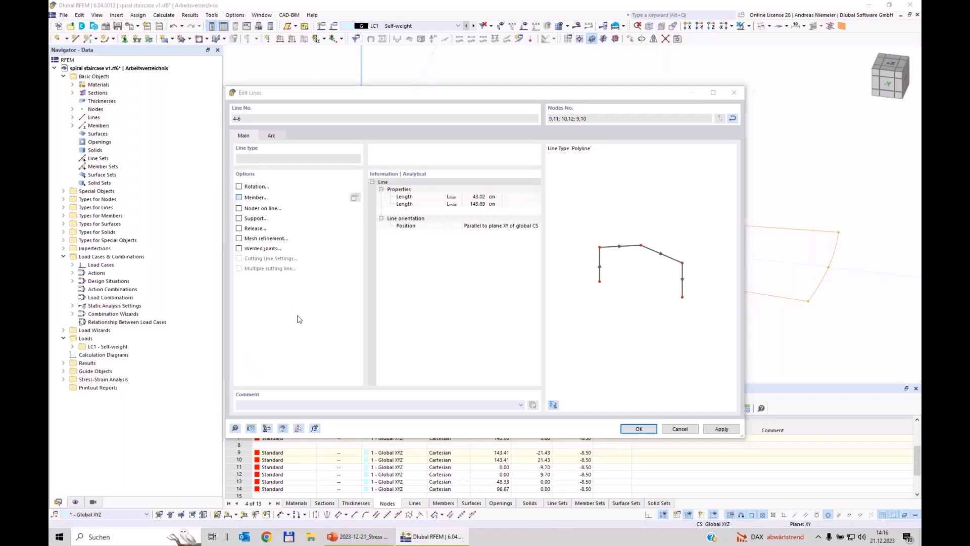
pyautogui.click(258, 120)
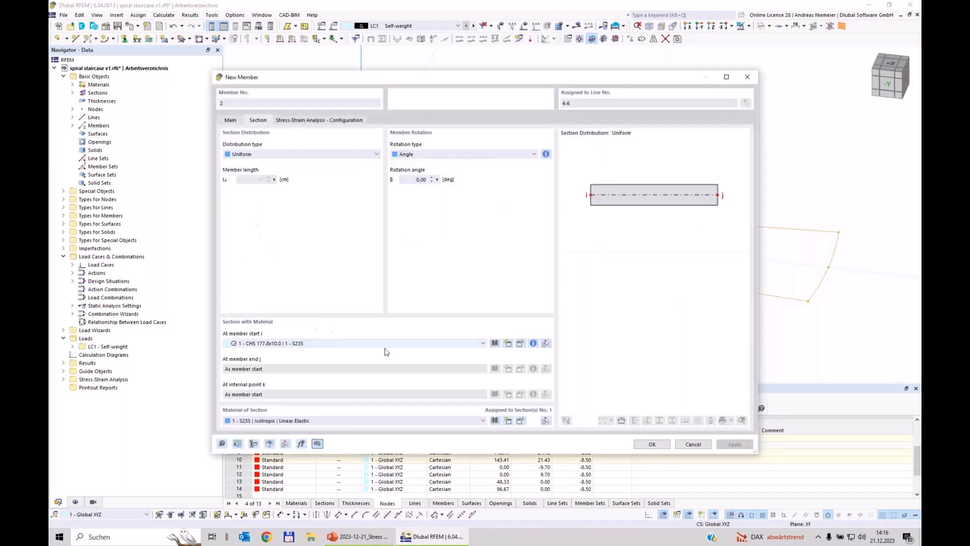
# - Assign the flat steel section FL 120x5x4.71 from the EN 10058:2003 ArcelorMittal (2018) series to the new members, with material S235
pyautogui.click(494, 344)
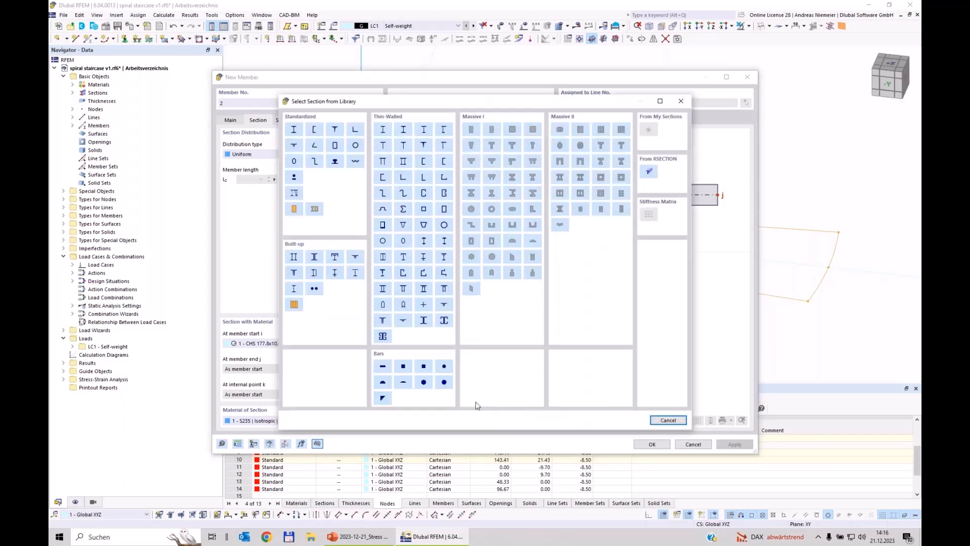
pyautogui.click(293, 178)
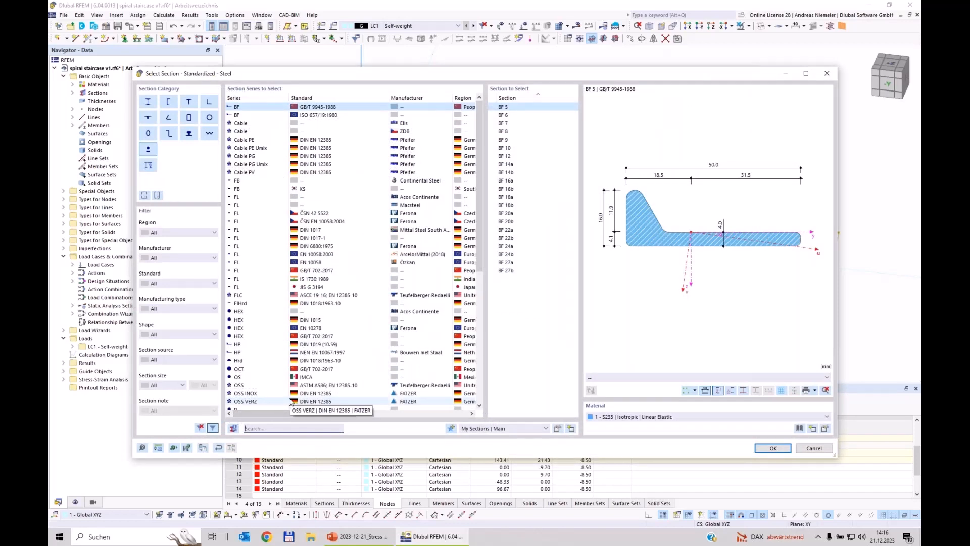
pyautogui.write('120')
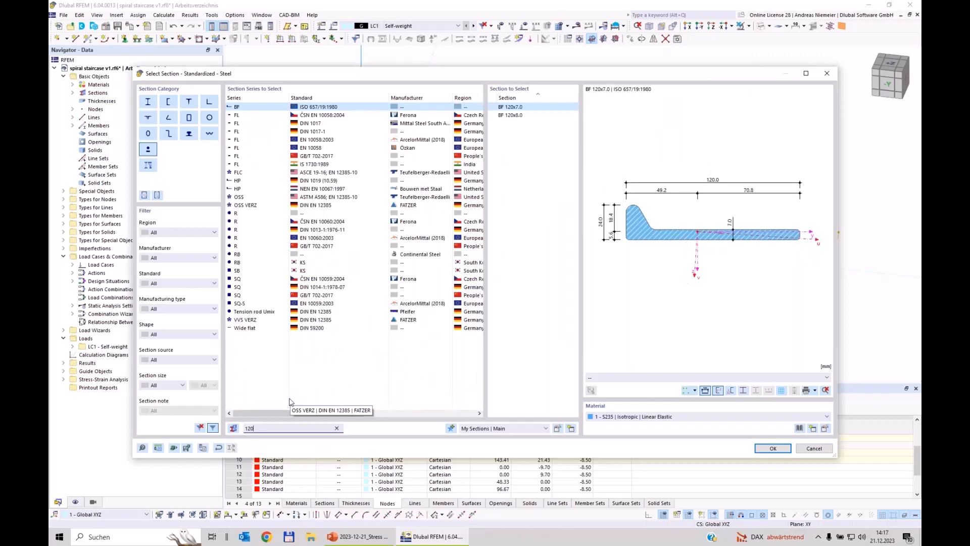
pyautogui.write('x5')
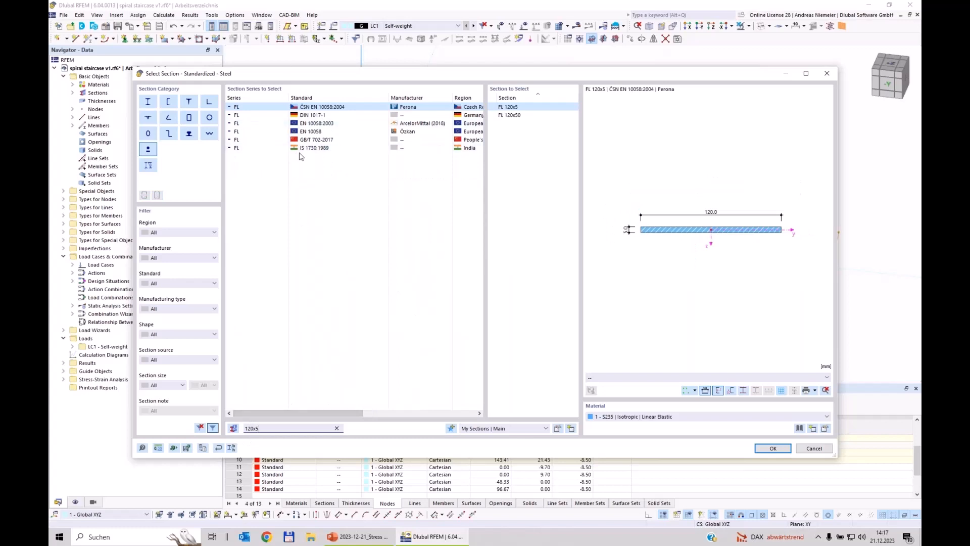
pyautogui.click(348, 124)
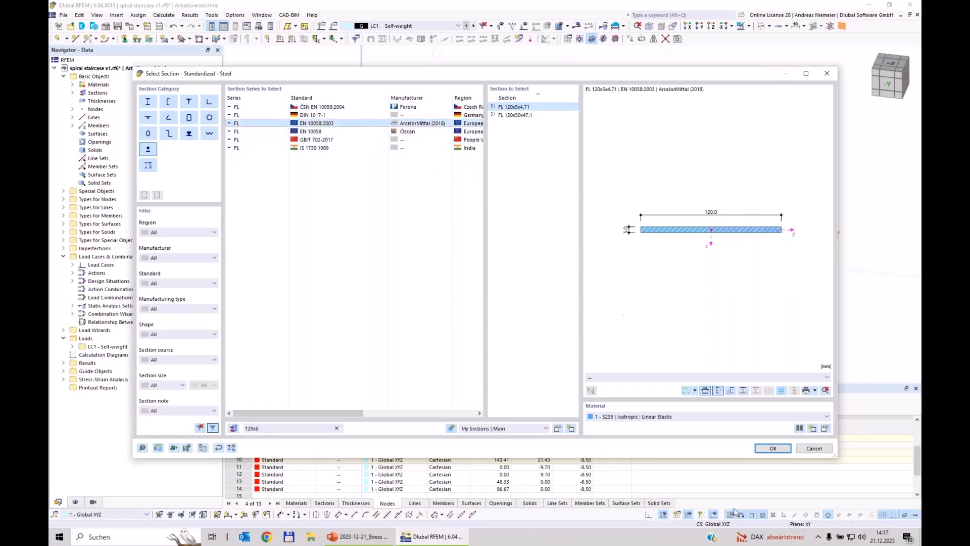
pyautogui.click(771, 448)
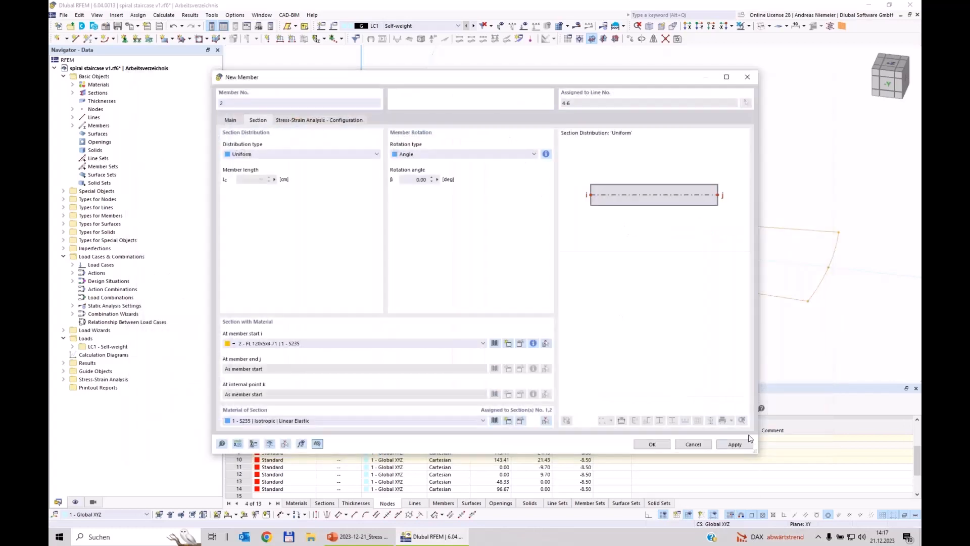
# - Set the members' rotation angle so the flat bars stand on edge, and apply the members to the three lines
pyautogui.doubleClick(419, 179)
pyautogui.click(651, 444)
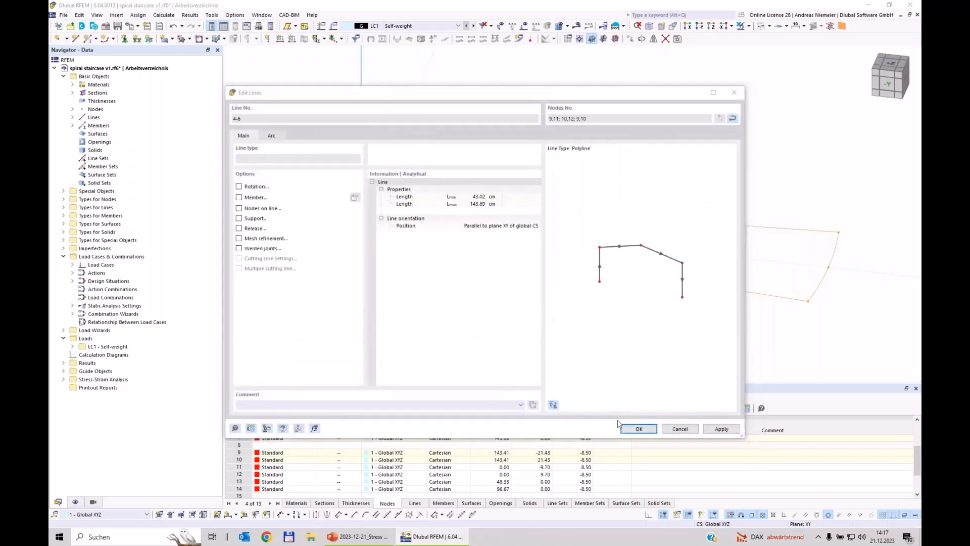
pyautogui.click(635, 430)
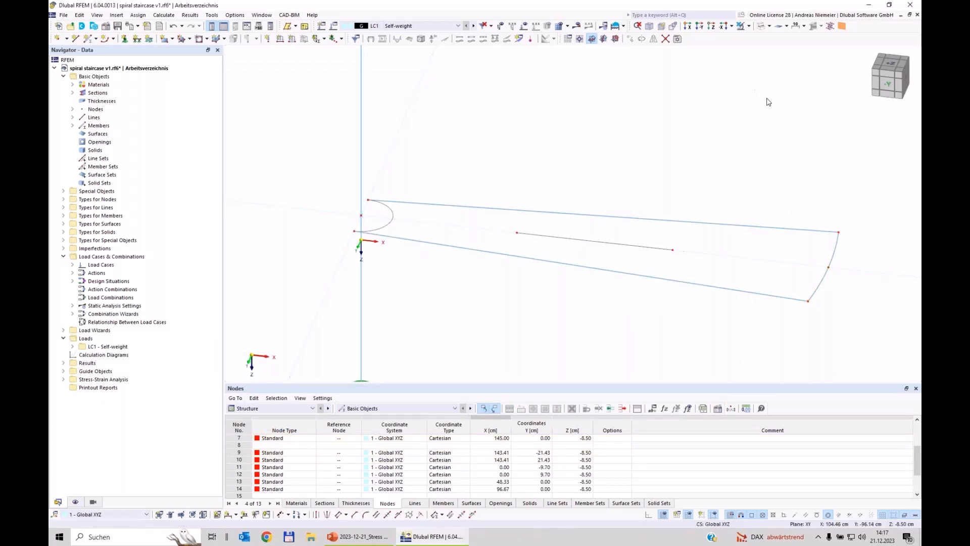
# - Check the new flat-bar members in the rendered view, and return to the wireframe display
pyautogui.click(763, 26)
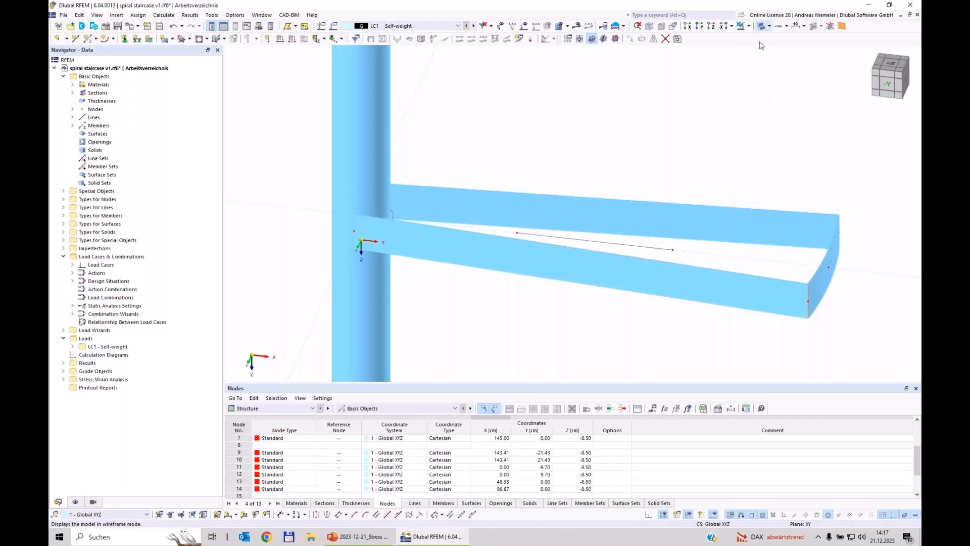
pyautogui.click(666, 258)
pyautogui.click(761, 29)
pyautogui.click(760, 30)
# - Create Rigid type members between the inner arc's end nodes, from Y = 9.70 cm across the column node to Y = -9.70 cm
pyautogui.keyDown('ctrl'); pyautogui.moveTo(644, 146); pyautogui.dragTo(624, 180, button='middle'); pyautogui.keyUp('ctrl')
pyautogui.scroll(4, 363, 195)
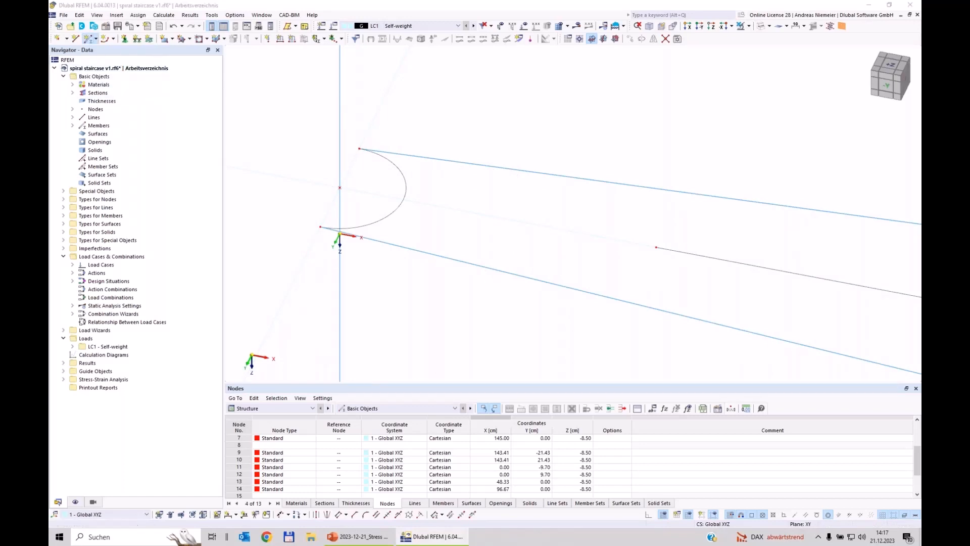
pyautogui.click(275, 146)
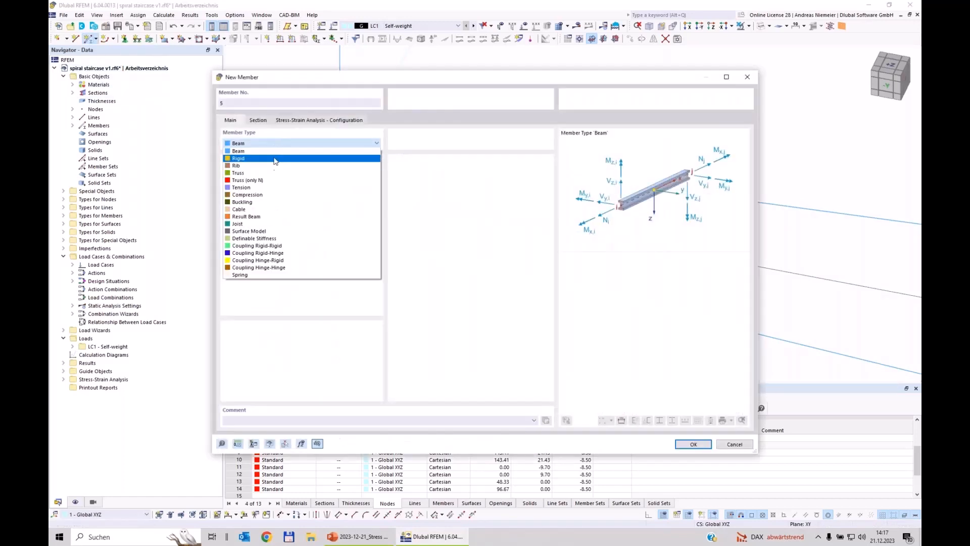
pyautogui.click(244, 153)
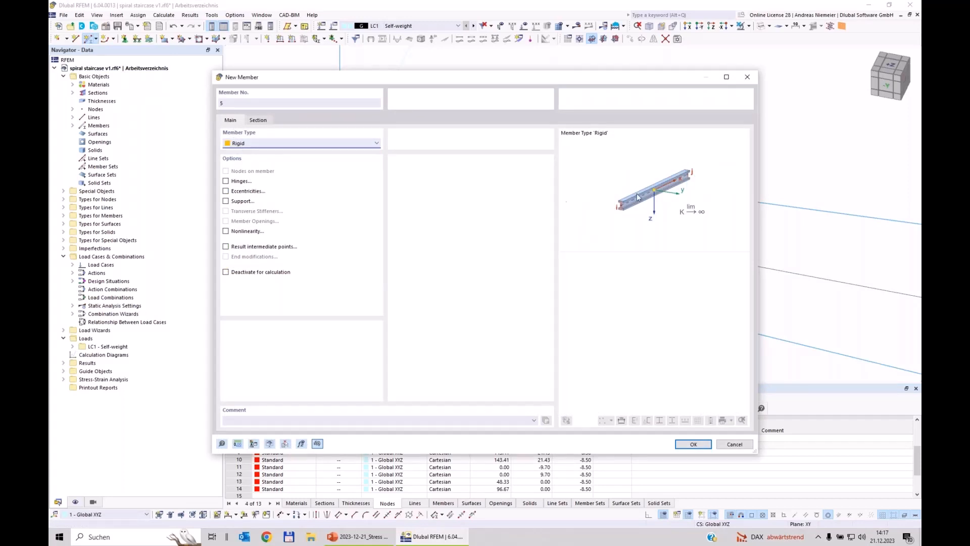
pyautogui.click(692, 443)
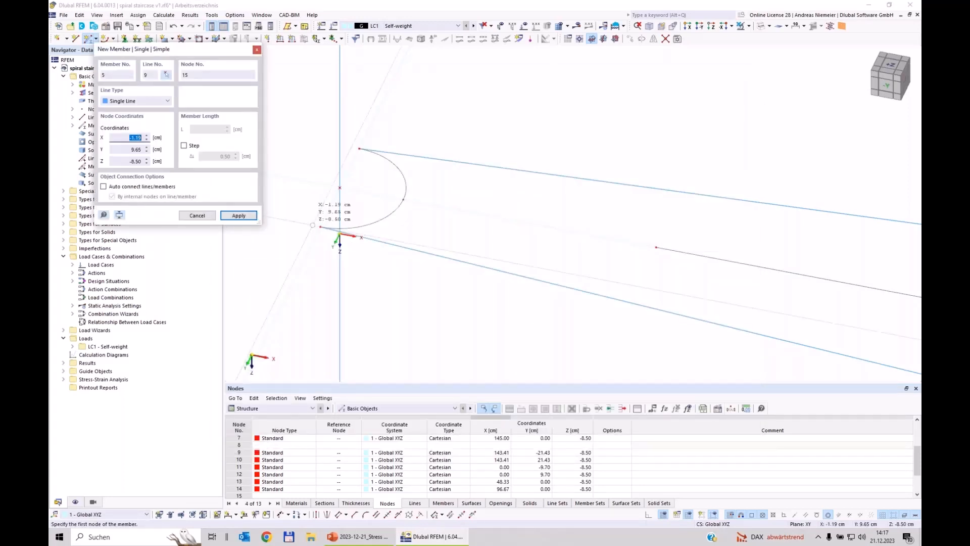
pyautogui.click(320, 227)
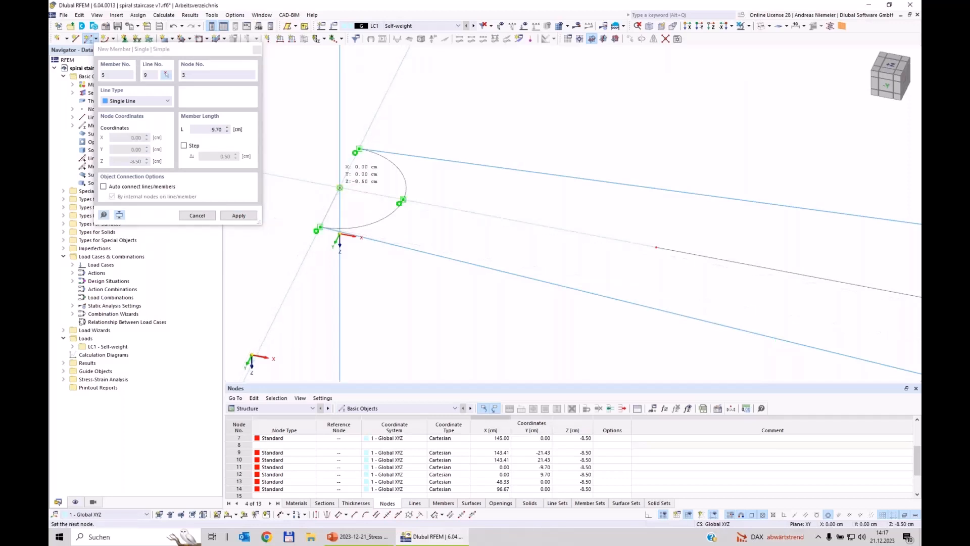
pyautogui.click(374, 155)
pyautogui.press('Return')
pyautogui.press('Escape')
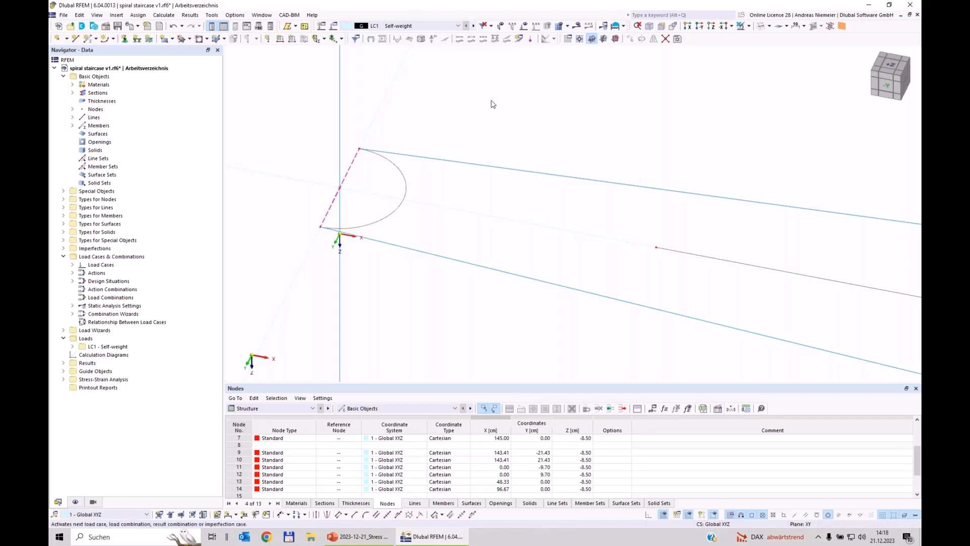
# - Inspect the whole stair step with the column and its support as a solid rendering, and switch back to wireframe
pyautogui.scroll(-5, 374, 193)
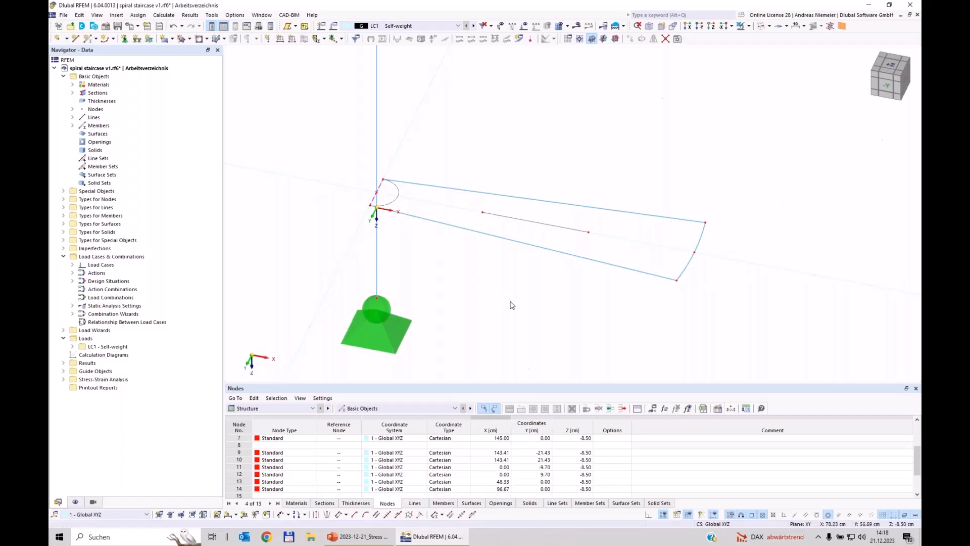
pyautogui.moveTo(572, 306)
pyautogui.keyDown('ctrl'); pyautogui.mouseDown(button='middle')
pyautogui.moveTo(545, 298)
pyautogui.moveTo(559, 290)
pyautogui.moveTo(569, 316)
pyautogui.mouseUp(button='middle'); pyautogui.keyUp('ctrl')
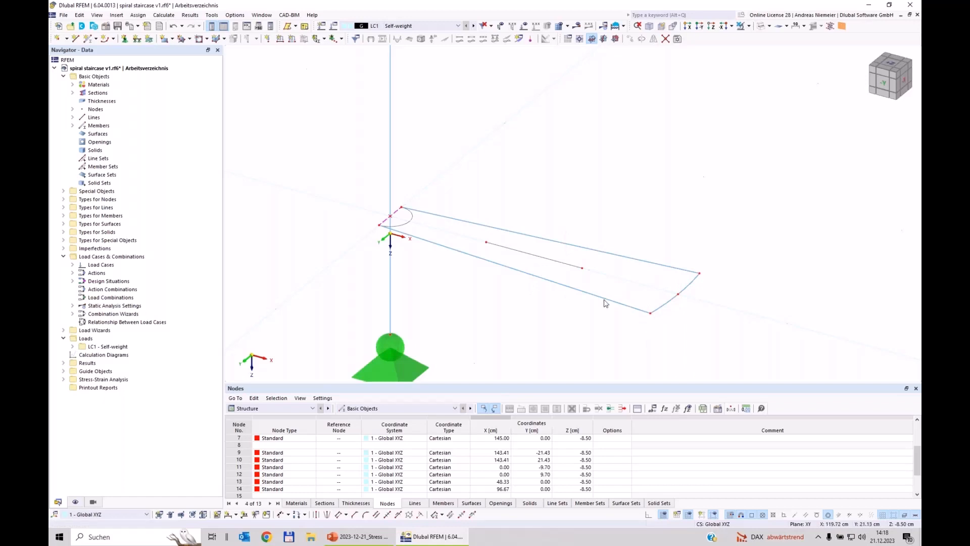
pyautogui.click(761, 26)
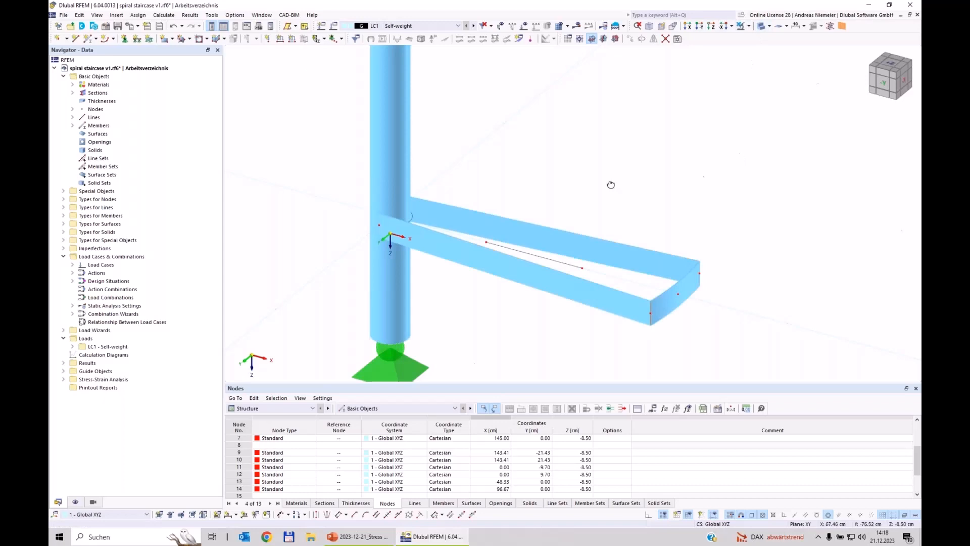
pyautogui.keyDown('ctrl'); pyautogui.moveTo(611, 185); pyautogui.dragTo(617, 296, button='middle'); pyautogui.keyUp('ctrl')
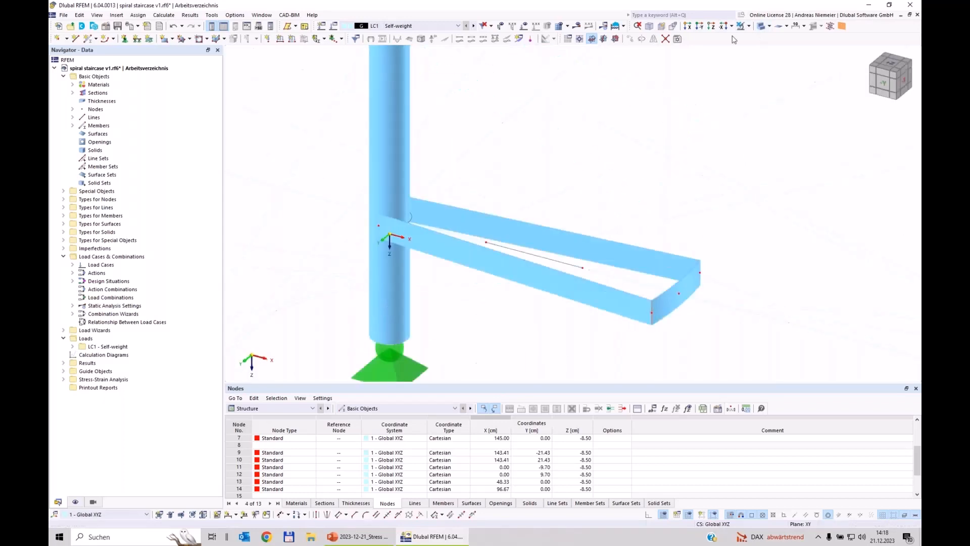
pyautogui.click(761, 26)
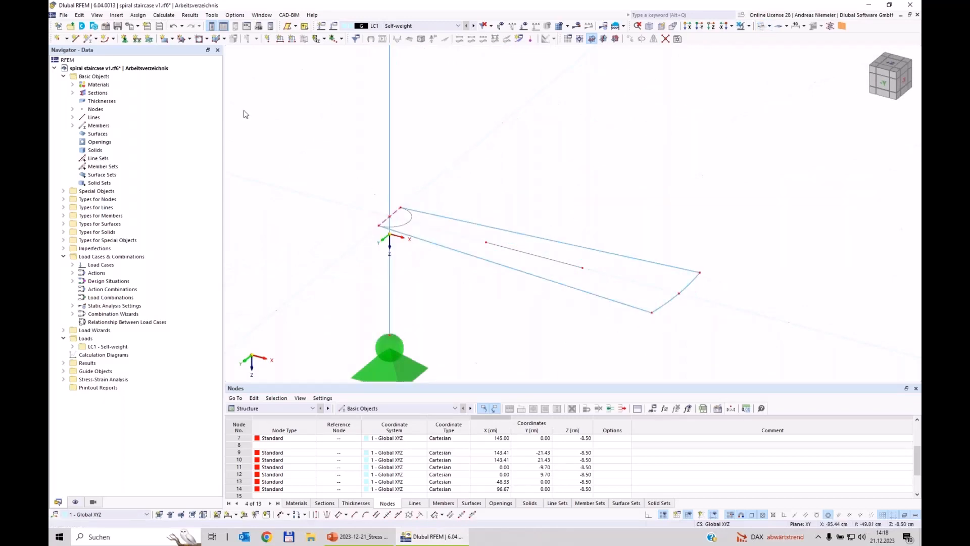
# - Create a surface with Load Transfer stiffness from the boundary lines of the stair step
pyautogui.click(171, 38)
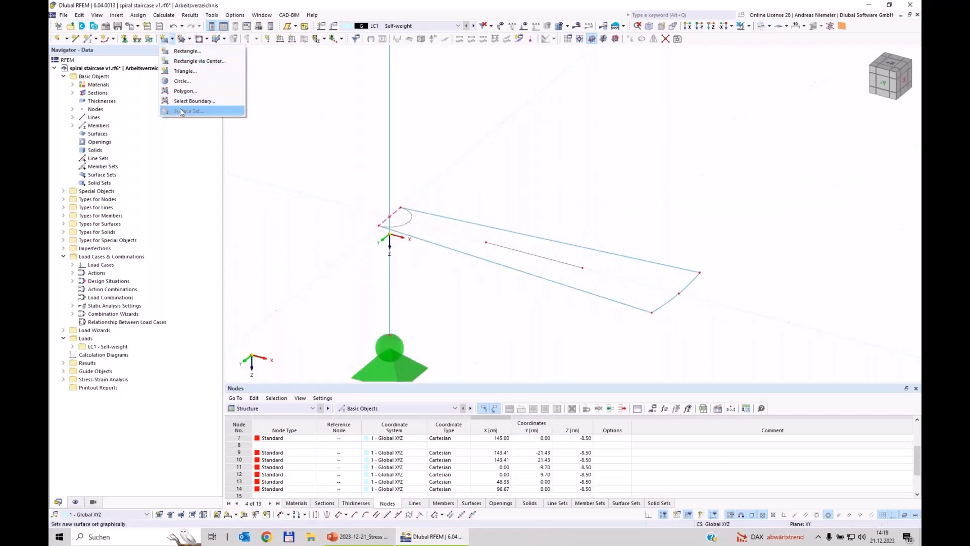
pyautogui.click(194, 101)
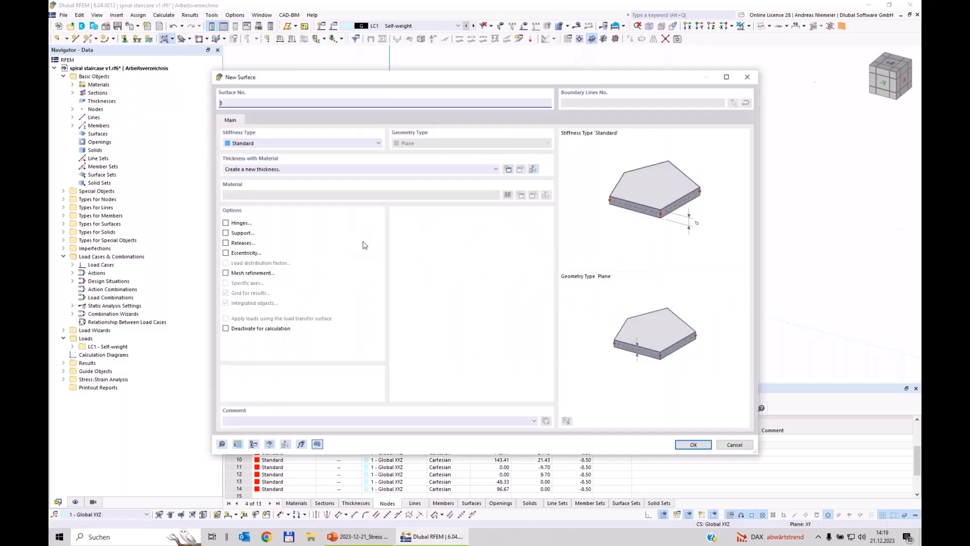
pyautogui.click(263, 145)
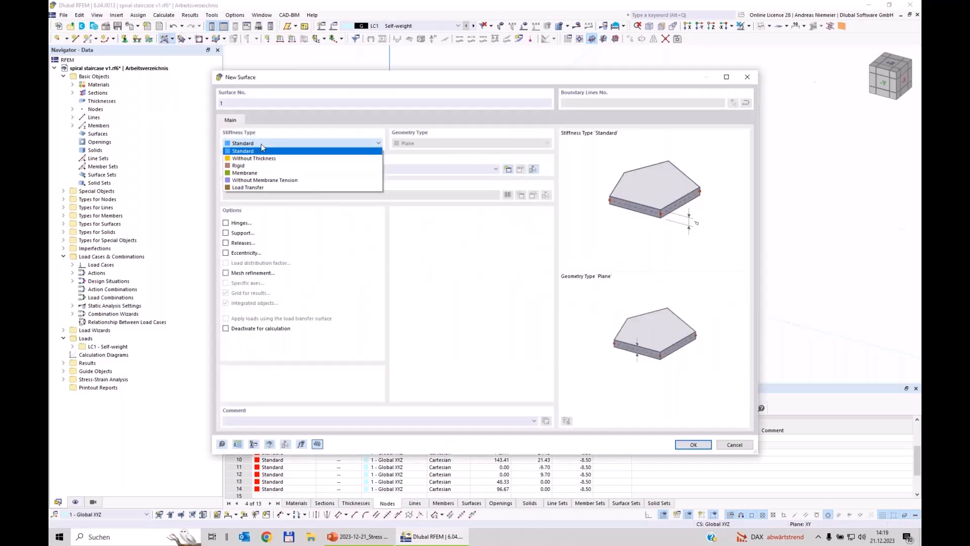
pyautogui.click(243, 188)
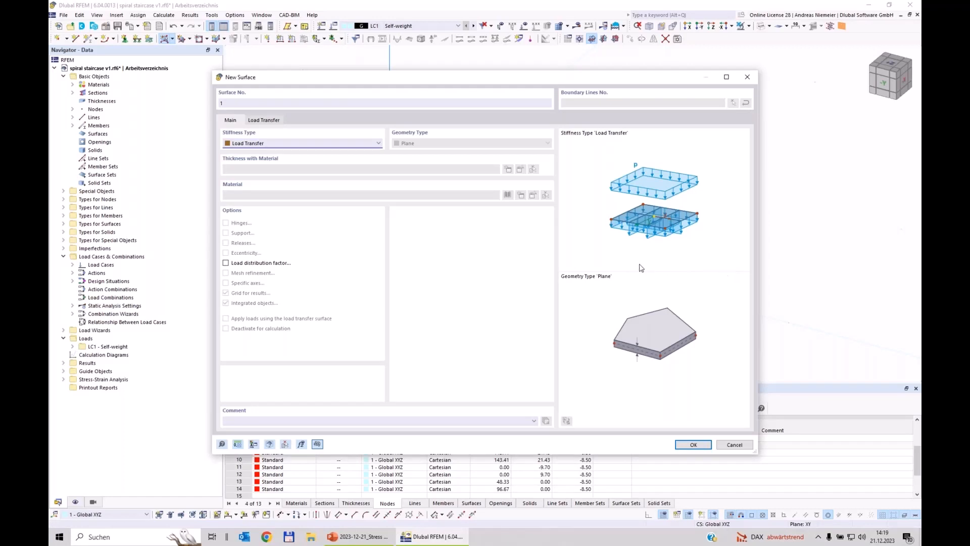
pyautogui.click(686, 446)
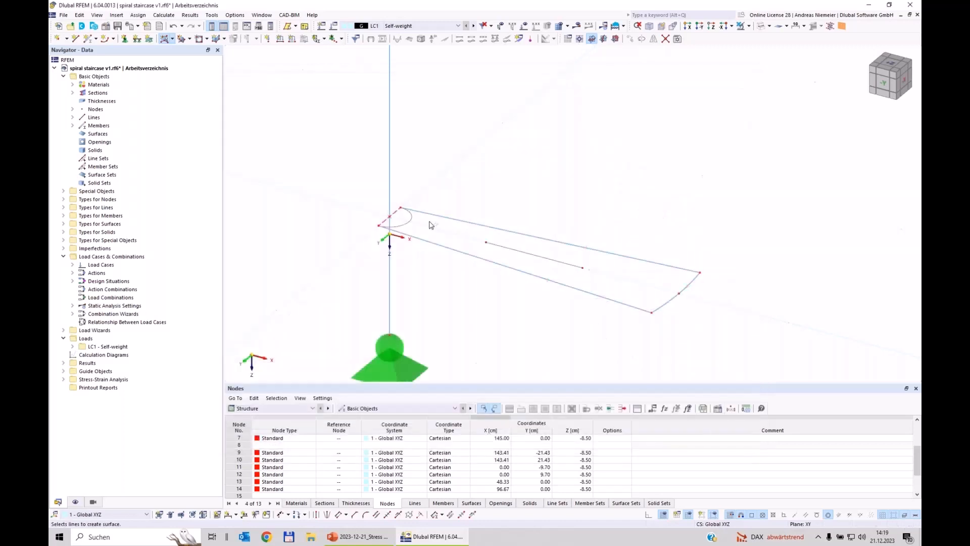
pyautogui.rightClick(437, 313)
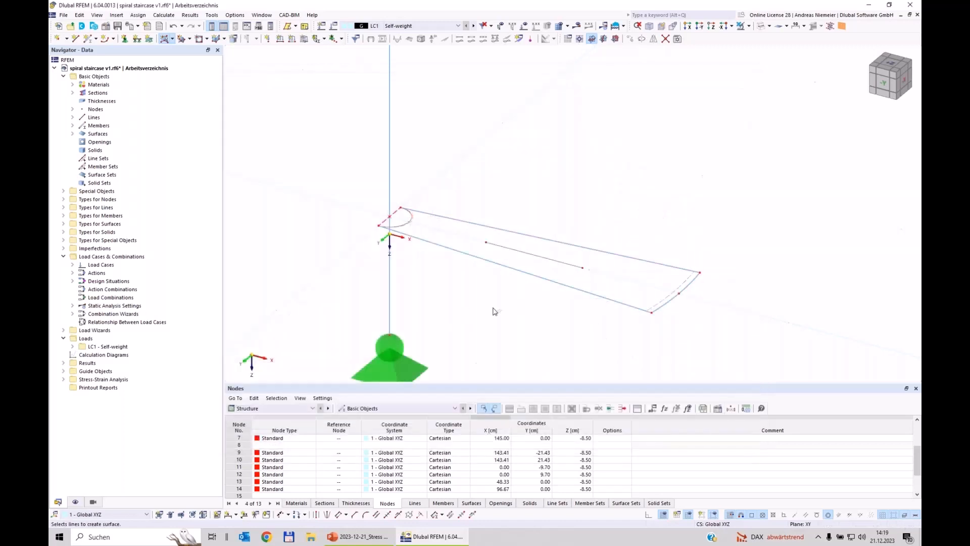
# - Check the new step surface between the flat bars in the solid rendering, and switch to the transparent rendering
pyautogui.click(761, 26)
pyautogui.click(650, 277)
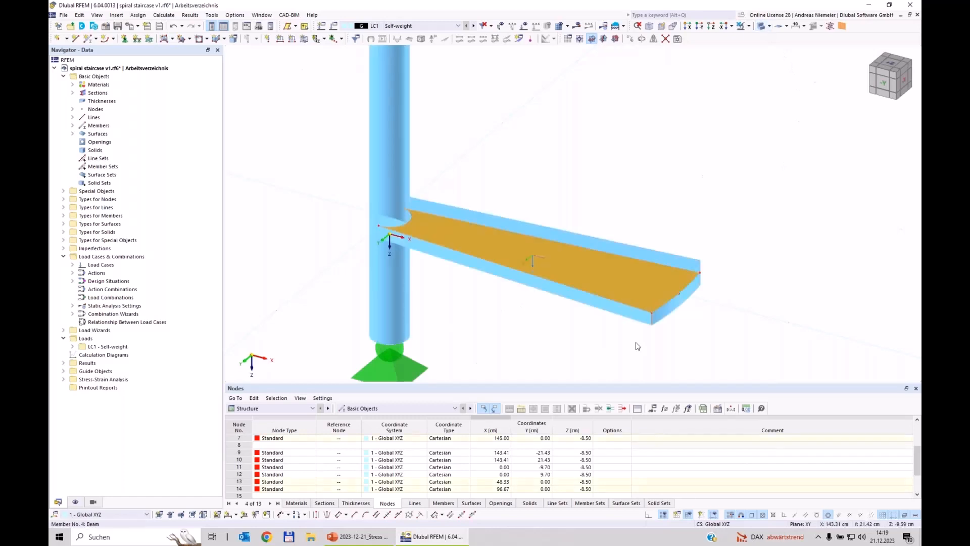
pyautogui.click(568, 341)
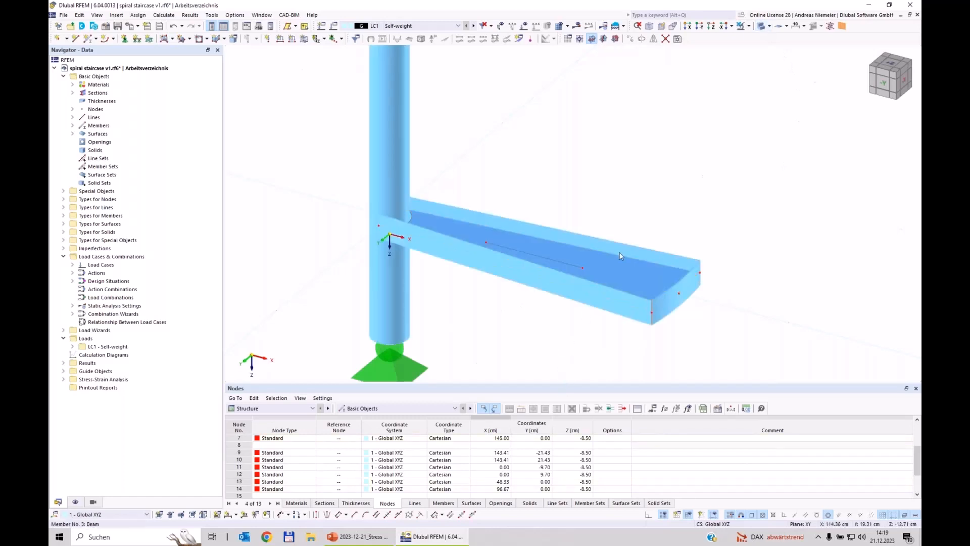
pyautogui.click(762, 25)
# - Turn on the display of the surface axis systems x, y, z for the step surface
pyautogui.keyDown('ctrl'); pyautogui.moveTo(610, 128); pyautogui.dragTo(588, 186, button='middle'); pyautogui.keyUp('ctrl')
pyautogui.scroll(1, 588, 186)
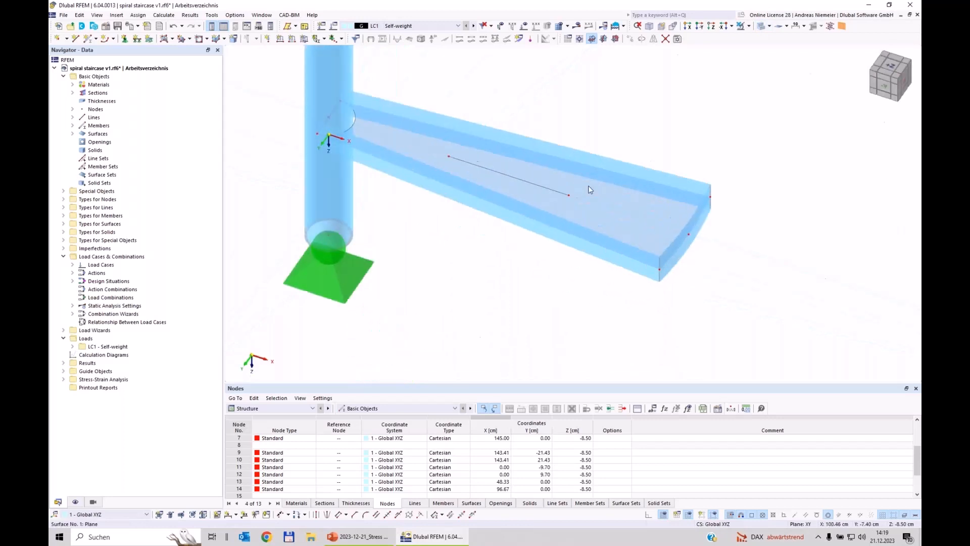
pyautogui.scroll(1, 588, 190)
pyautogui.click(75, 501)
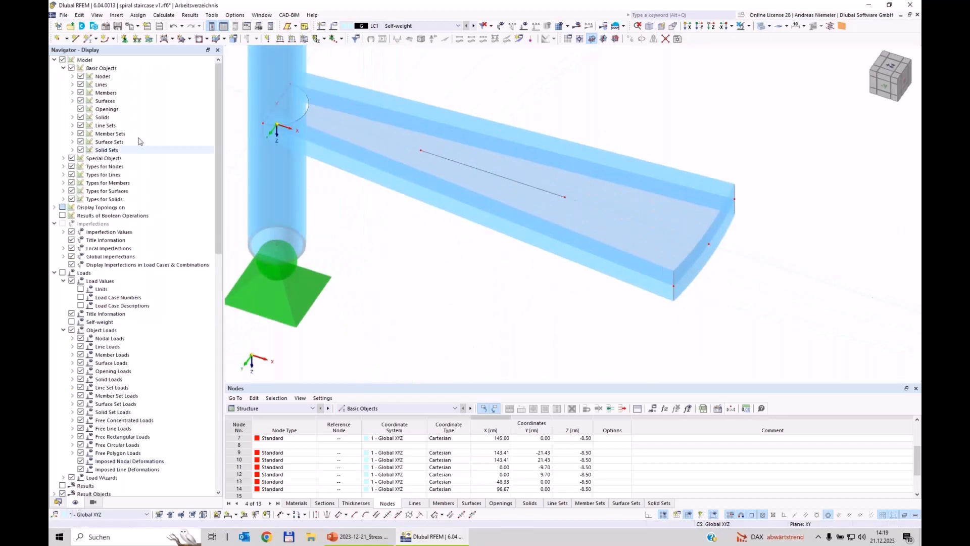
pyautogui.click(72, 100)
pyautogui.click(89, 125)
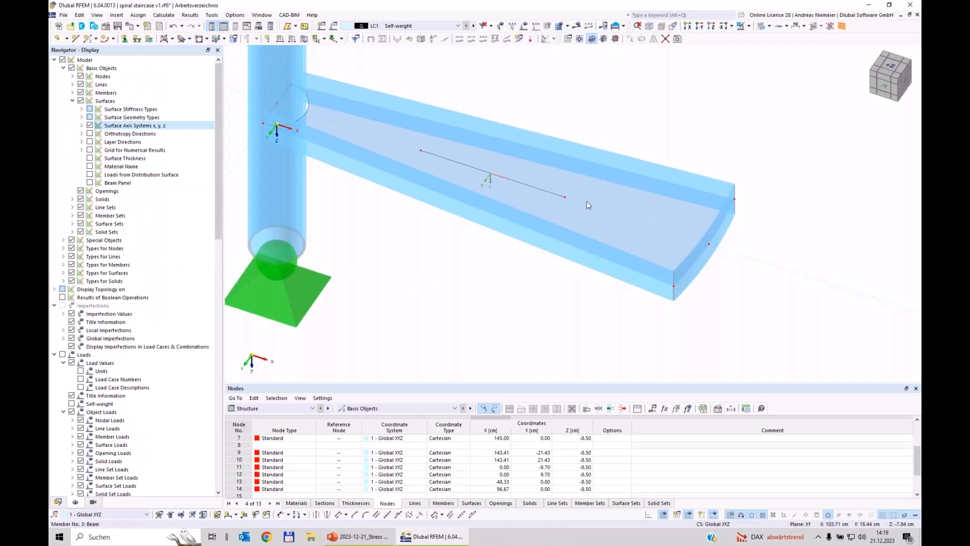
# - Review the load transfer direction options of the step surface, and leave its settings without changes
pyautogui.doubleClick(613, 216)
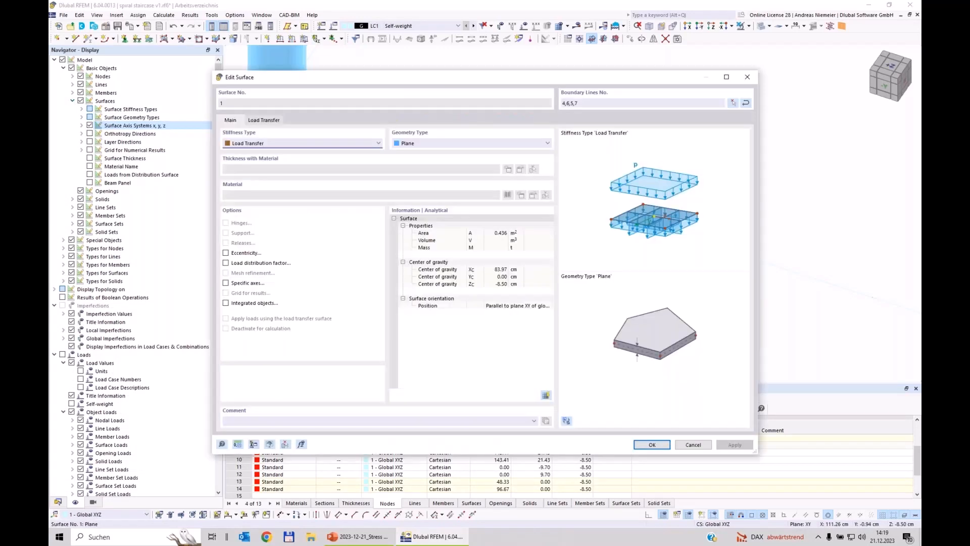
pyautogui.click(264, 120)
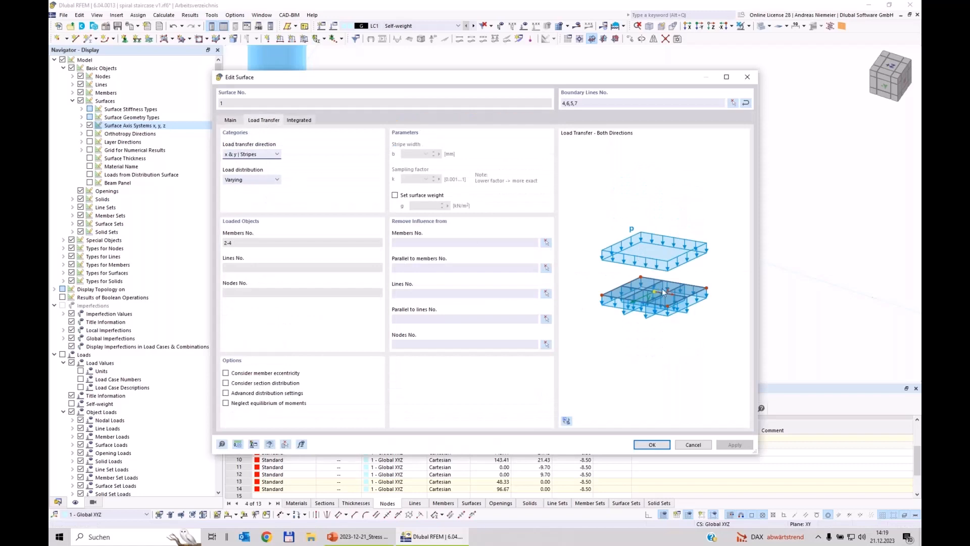
pyautogui.click(246, 156)
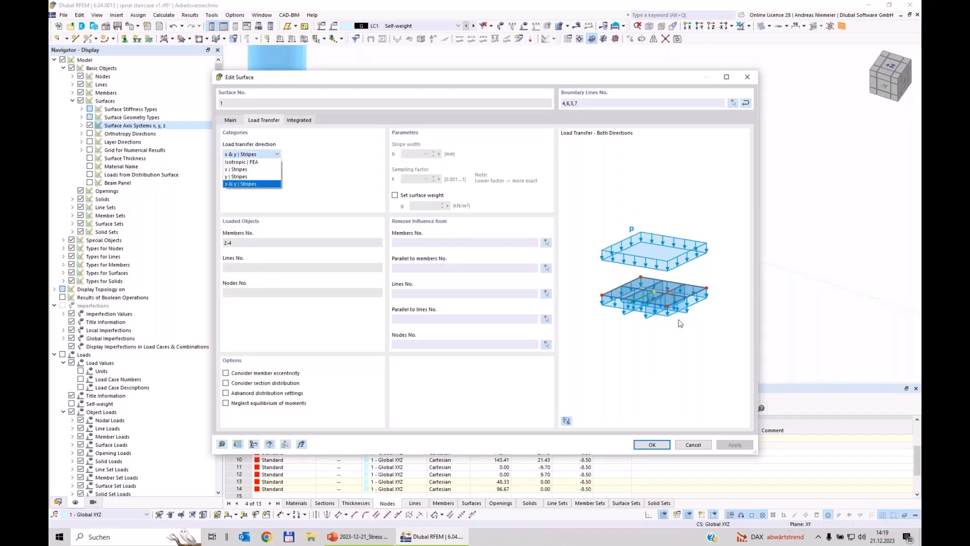
pyautogui.click(695, 449)
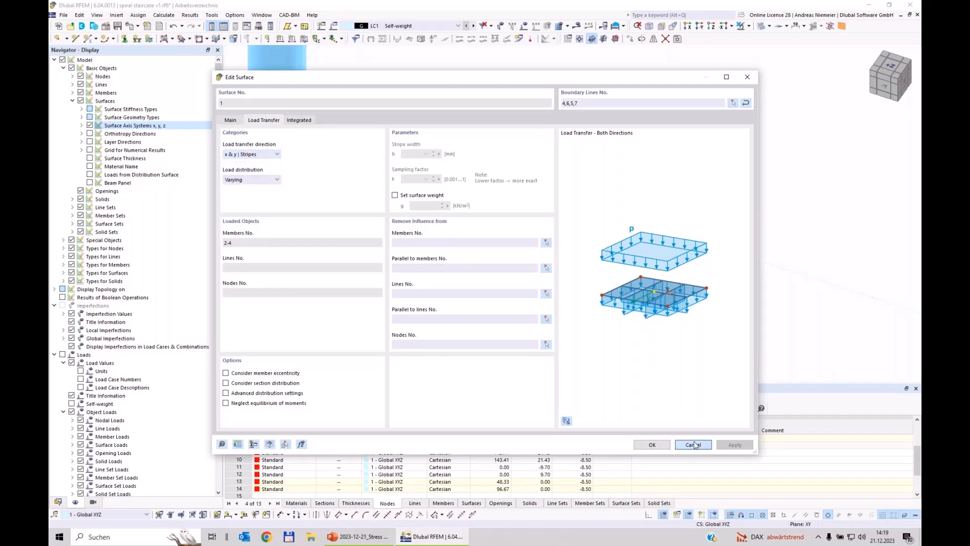
pyautogui.click(695, 449)
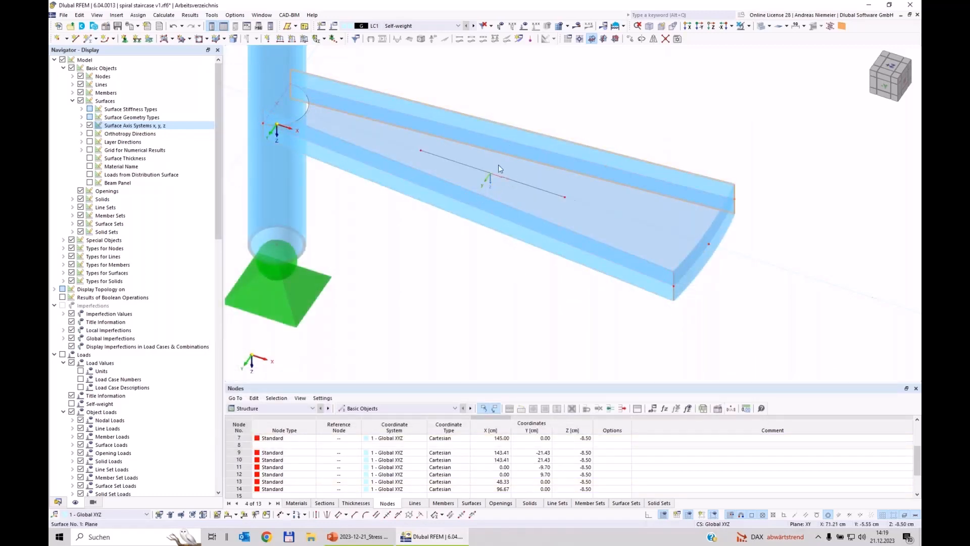
# - Enable specific axes for the step surface and align its input x-axis parallel to the line along the step's middle
pyautogui.doubleClick(603, 219)
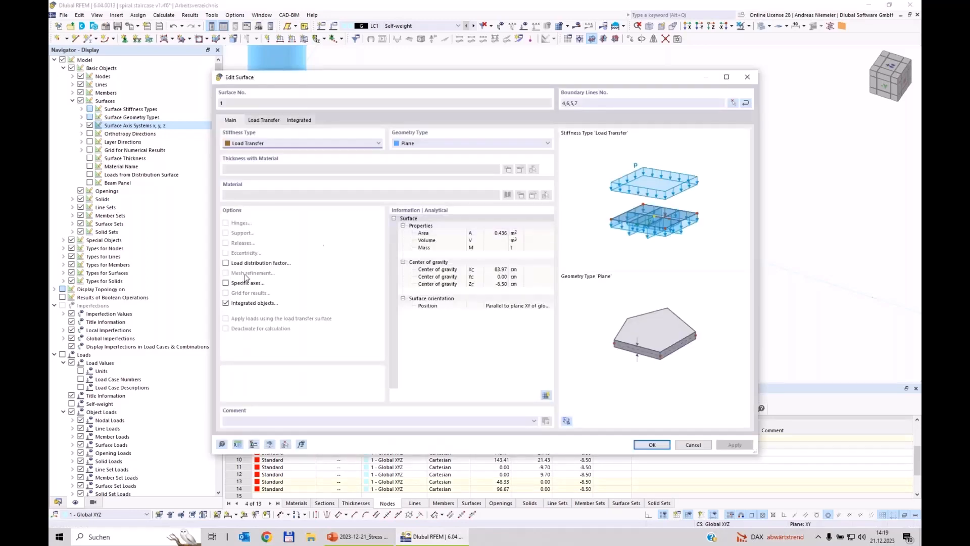
pyautogui.click(226, 283)
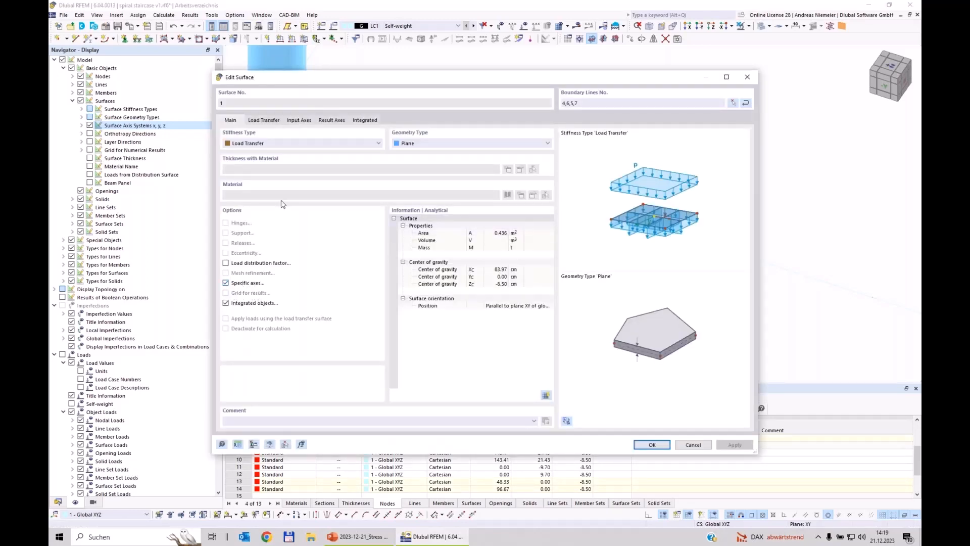
pyautogui.click(300, 120)
pyautogui.click(286, 147)
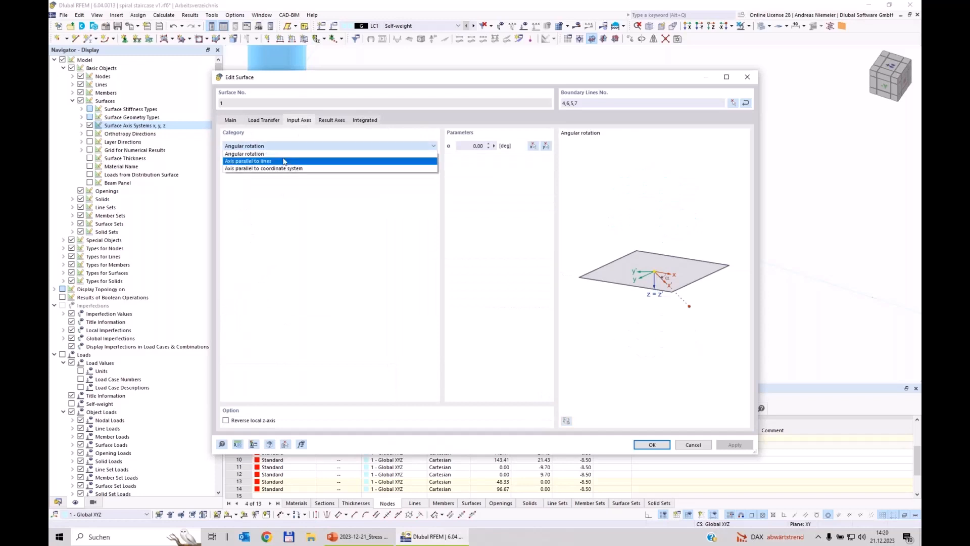
pyautogui.click(246, 162)
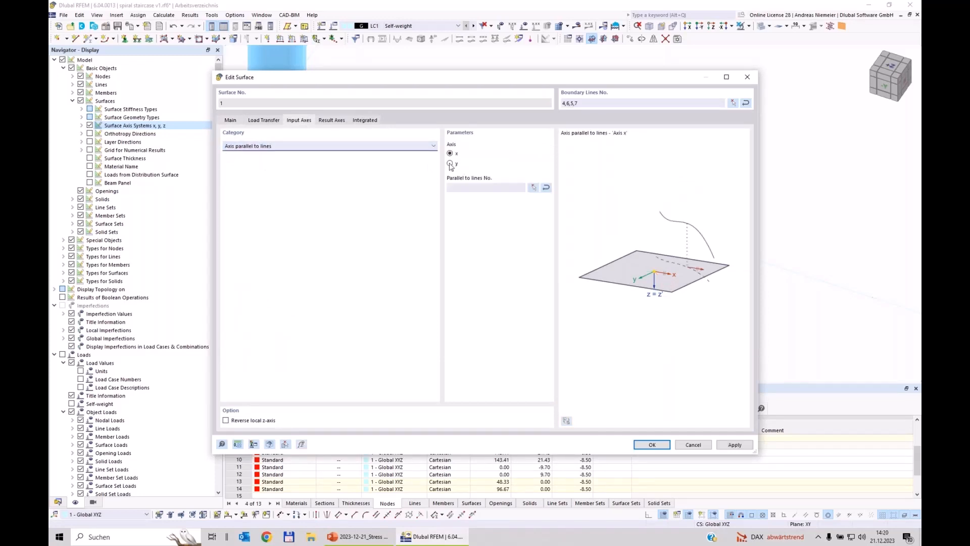
pyautogui.click(453, 155)
pyautogui.click(533, 188)
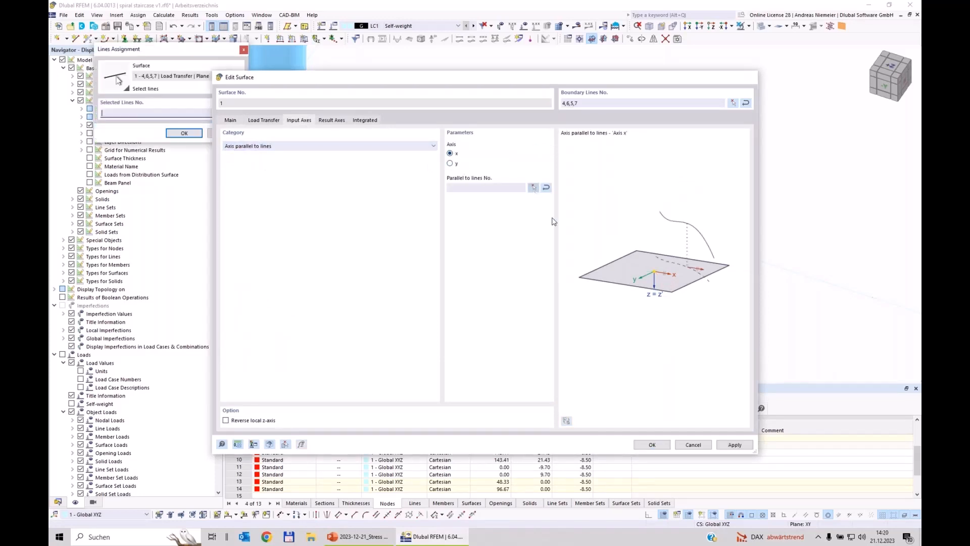
pyautogui.click(498, 176)
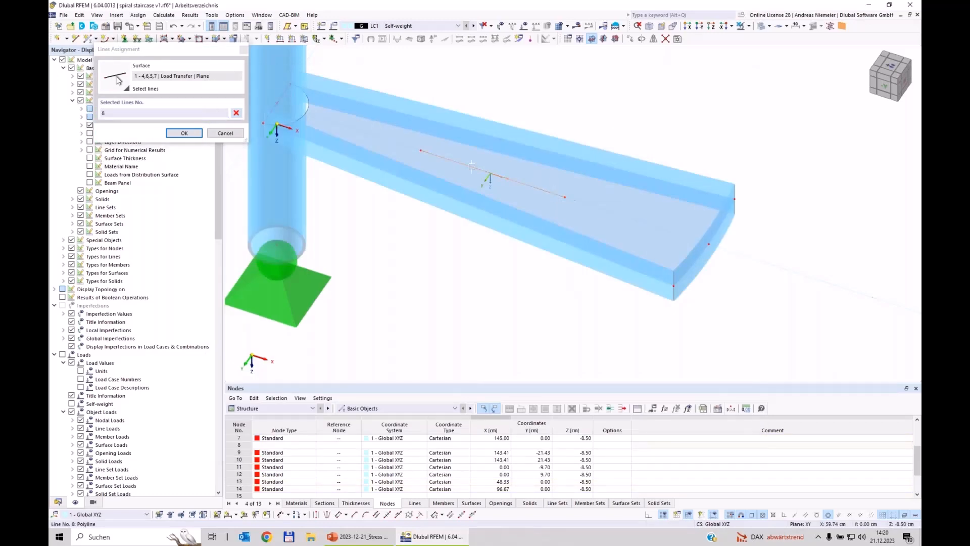
pyautogui.click(184, 133)
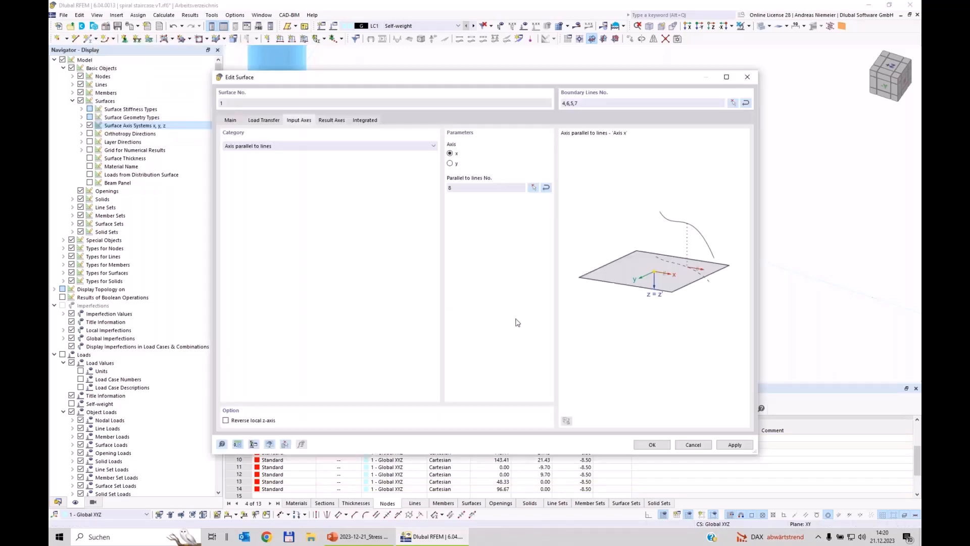
pyautogui.click(653, 445)
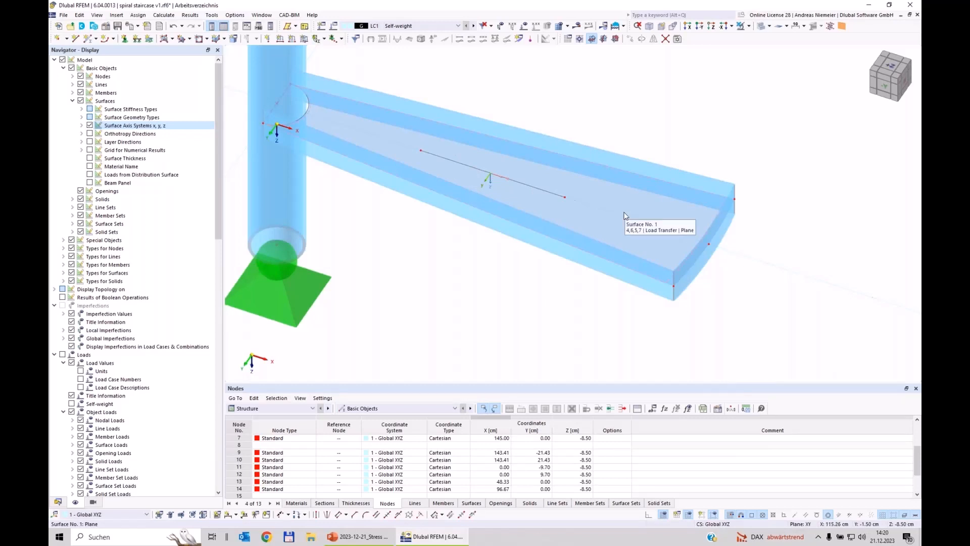
# - Set the step surface's load transfer direction to y | Stripes and its surface weight to 0.20 kN/m²
pyautogui.scroll(-4, 622, 177)
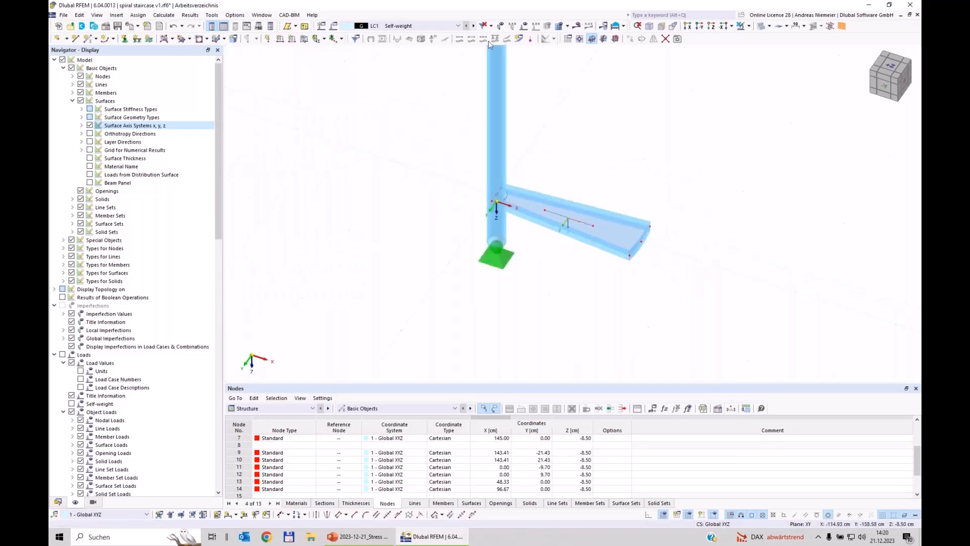
pyautogui.scroll(5, 560, 202)
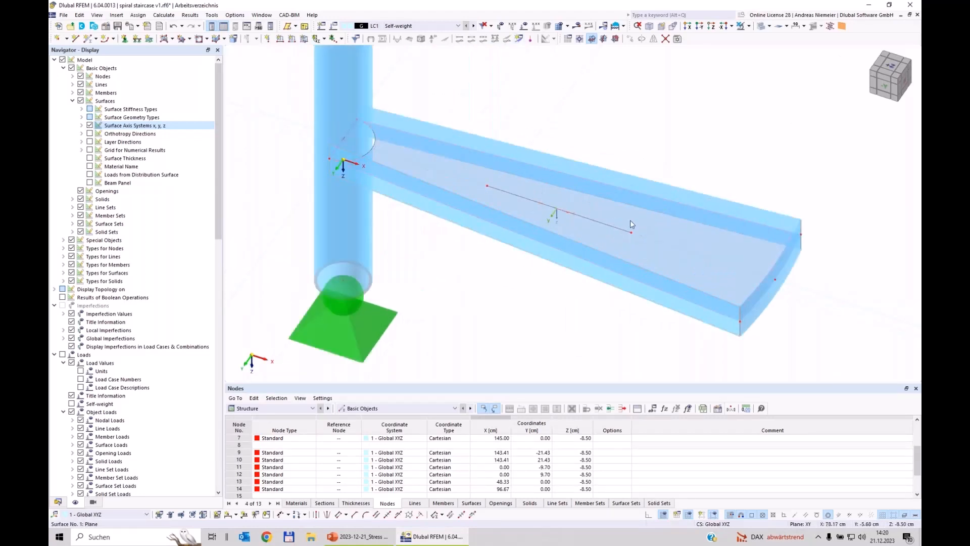
pyautogui.doubleClick(614, 250)
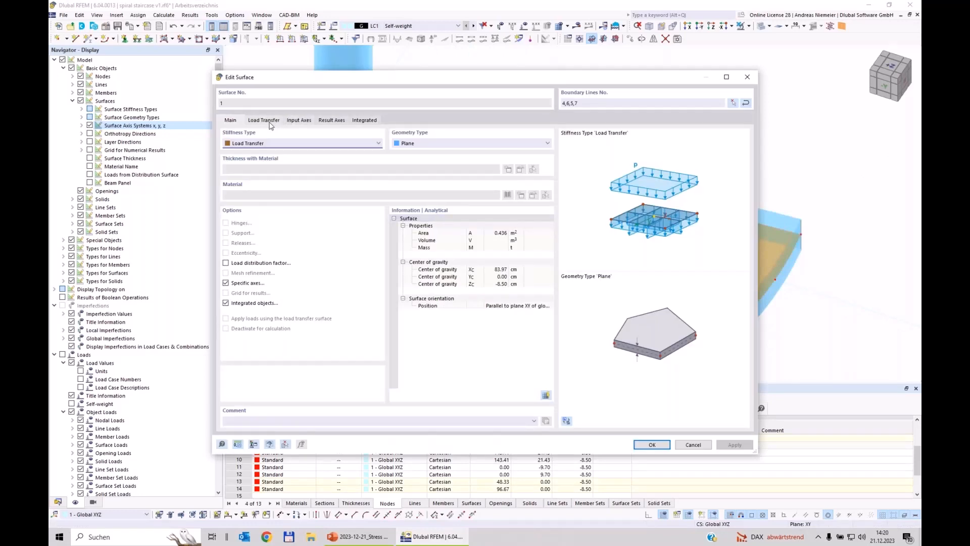
pyautogui.click(263, 154)
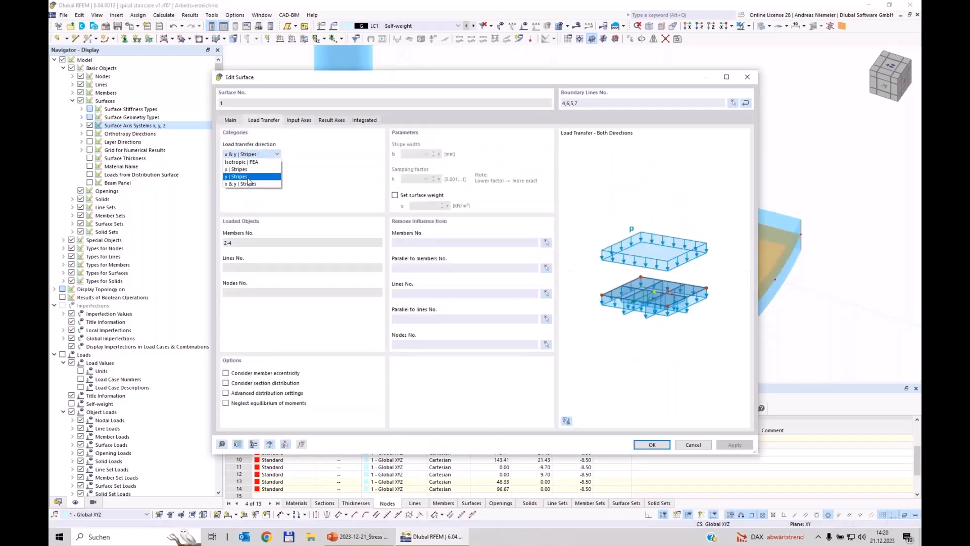
pyautogui.click(248, 177)
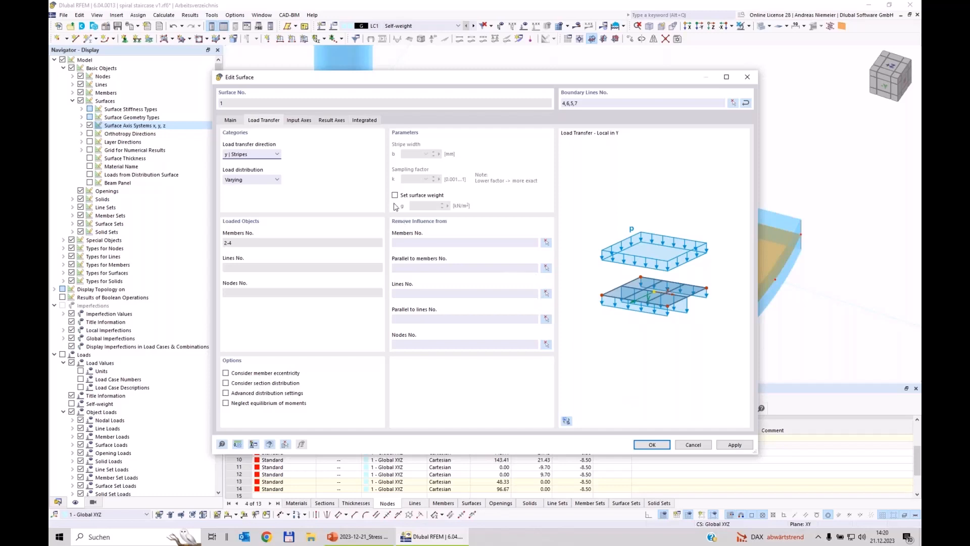
pyautogui.click(423, 207)
pyautogui.click(652, 445)
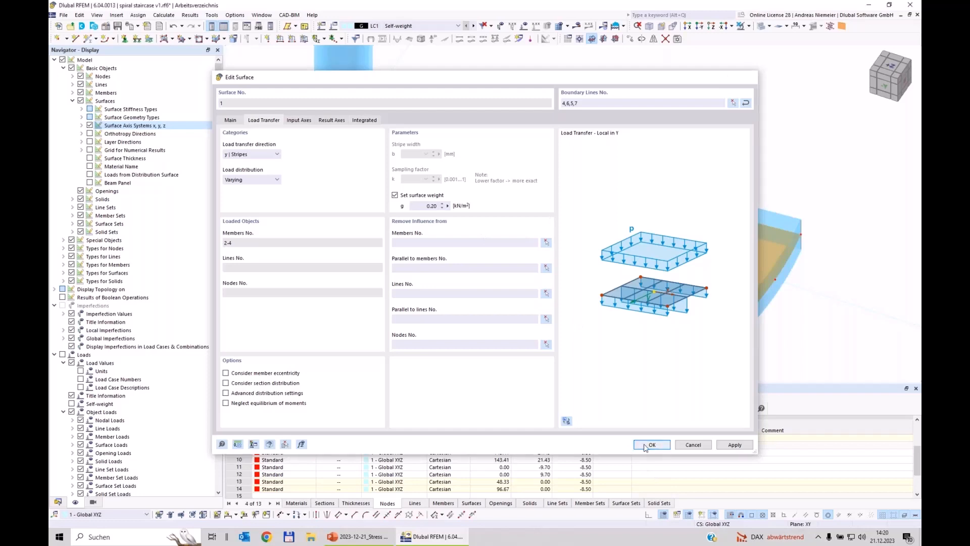
pyautogui.click(408, 260)
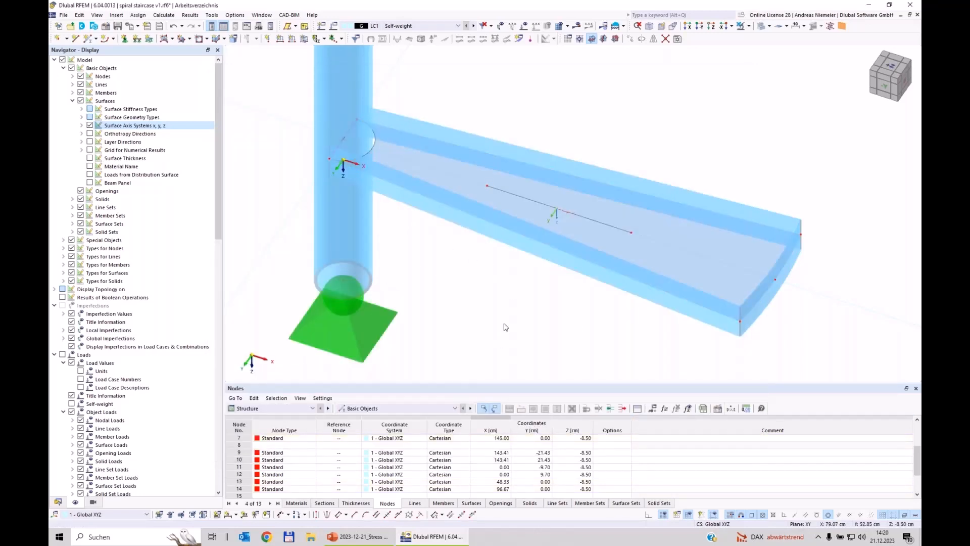
# - View the finished step together with the column and support, and return the model to the wireframe display
pyautogui.scroll(-3, 507, 328)
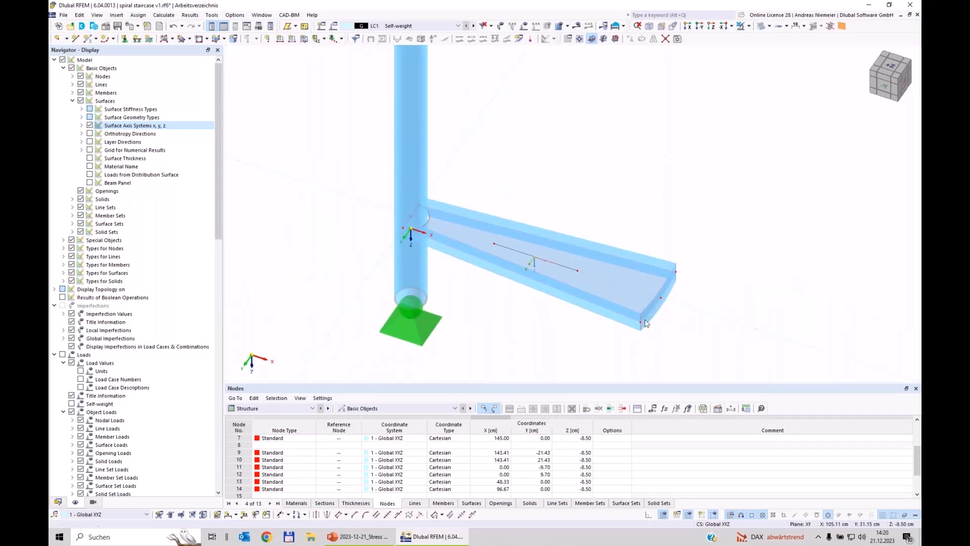
pyautogui.scroll(-3, 526, 326)
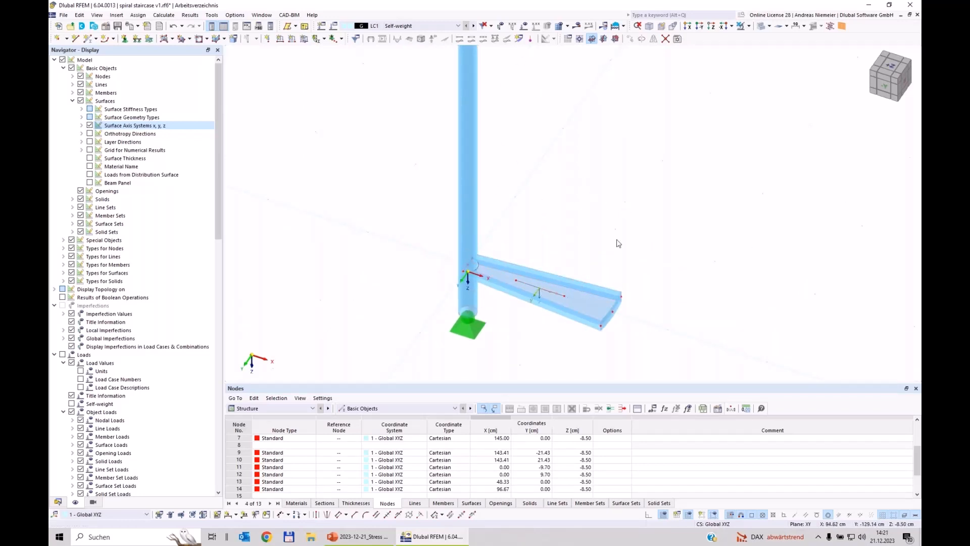
pyautogui.moveTo(626, 255); pyautogui.dragTo(566, 192, button='middle')
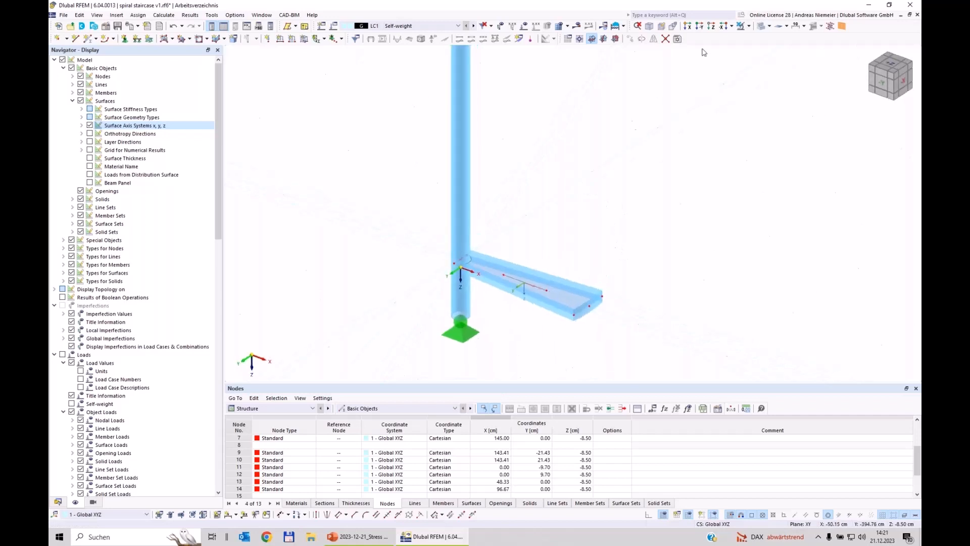
pyautogui.click(761, 29)
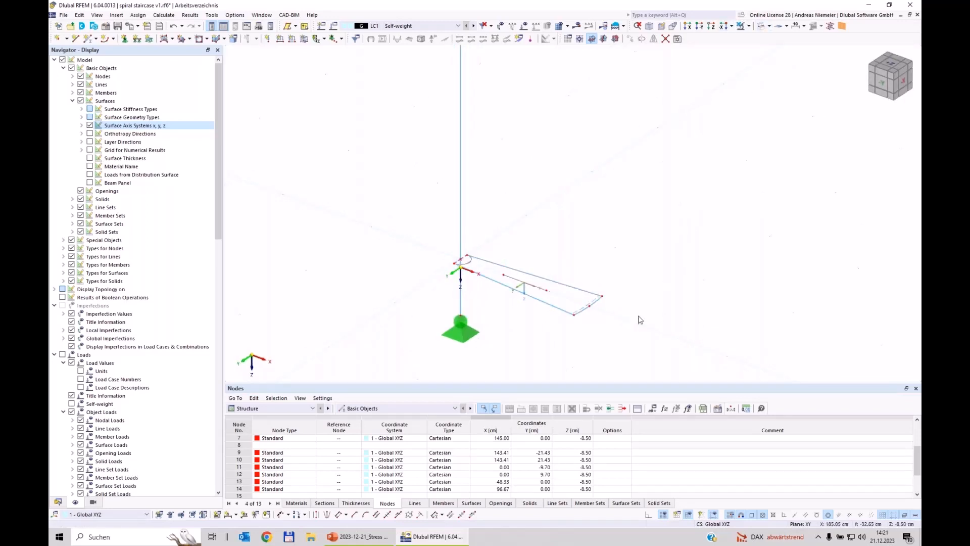
# - Set up a copy of the step's rear outer corner node by Z -100 cm, with step links connecting nodes by a member
pyautogui.scroll(2, 611, 329)
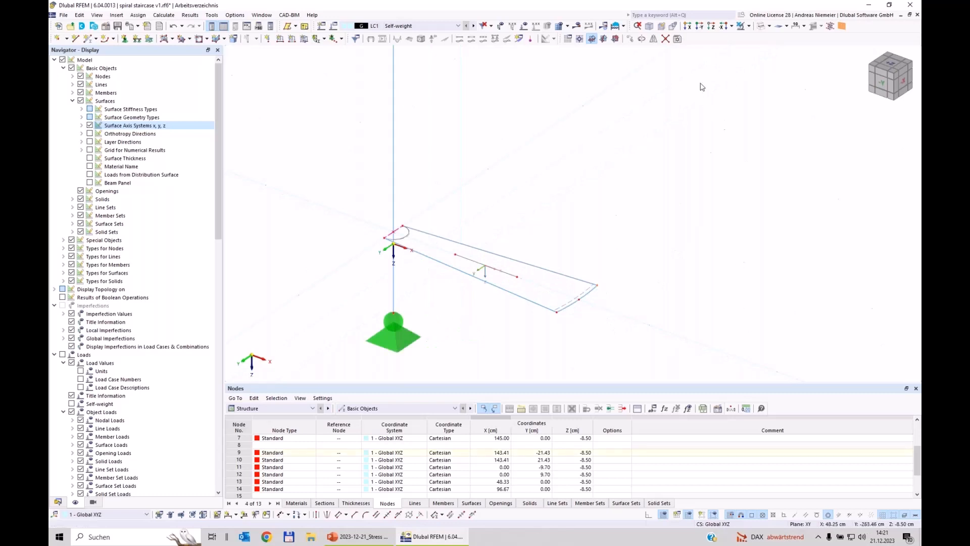
pyautogui.hotkey('ctrl', 'm')
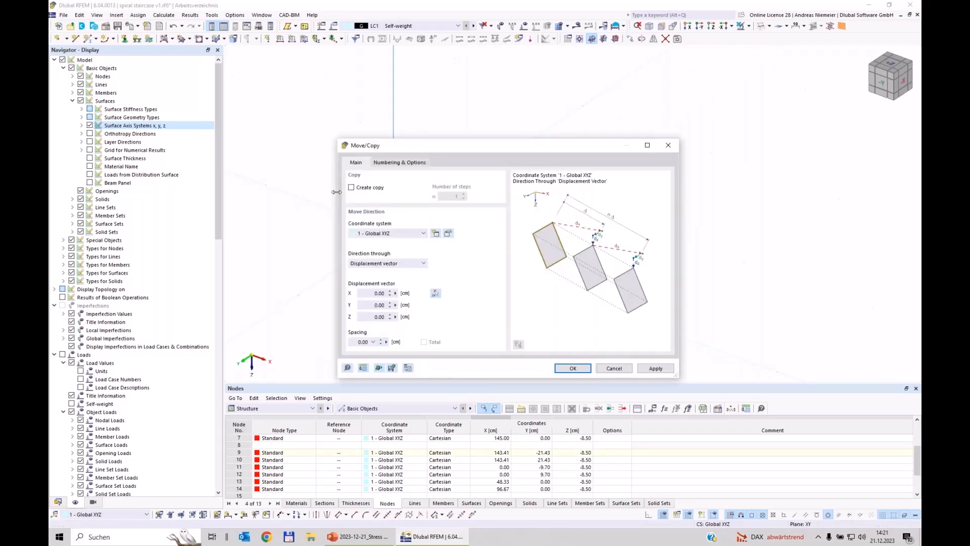
pyautogui.click(352, 187)
pyautogui.click(370, 319)
pyautogui.click(399, 162)
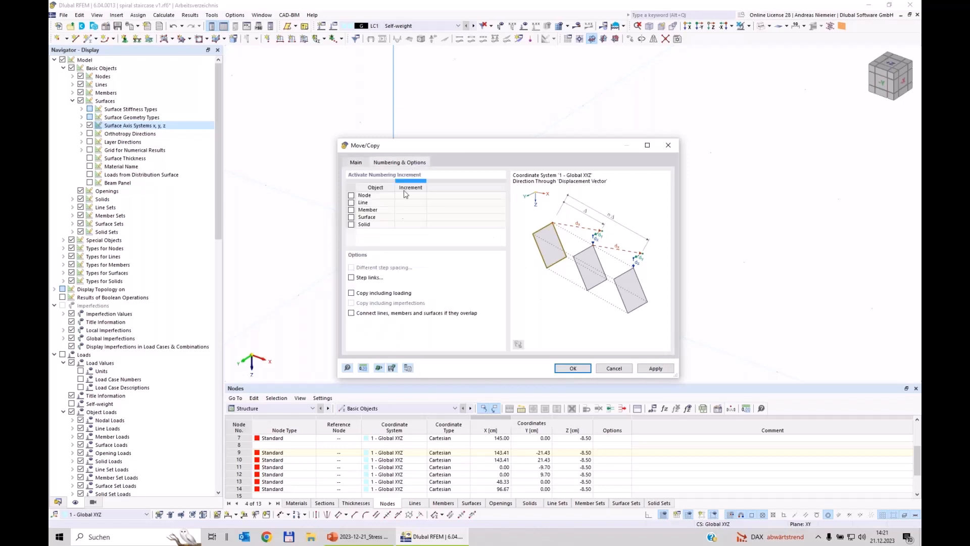
pyautogui.click(352, 277)
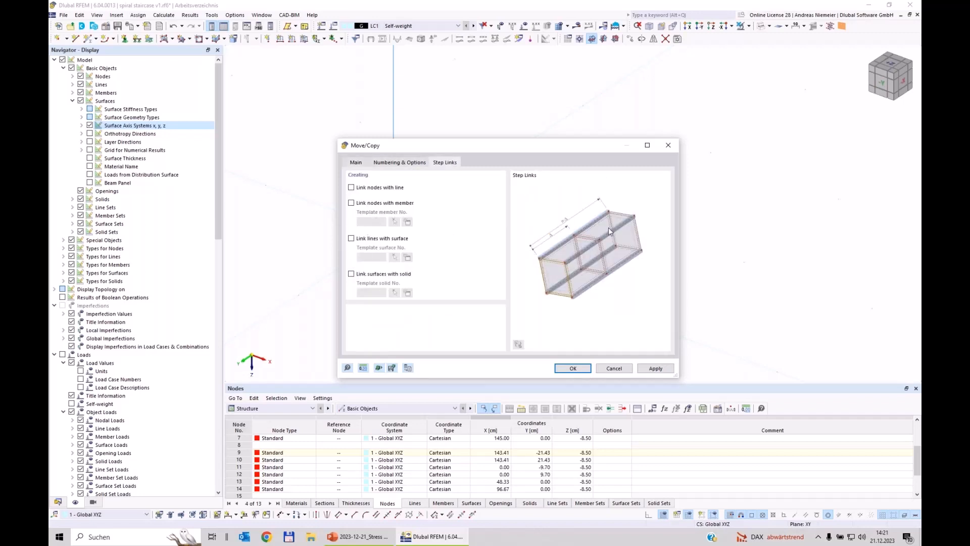
pyautogui.click(362, 204)
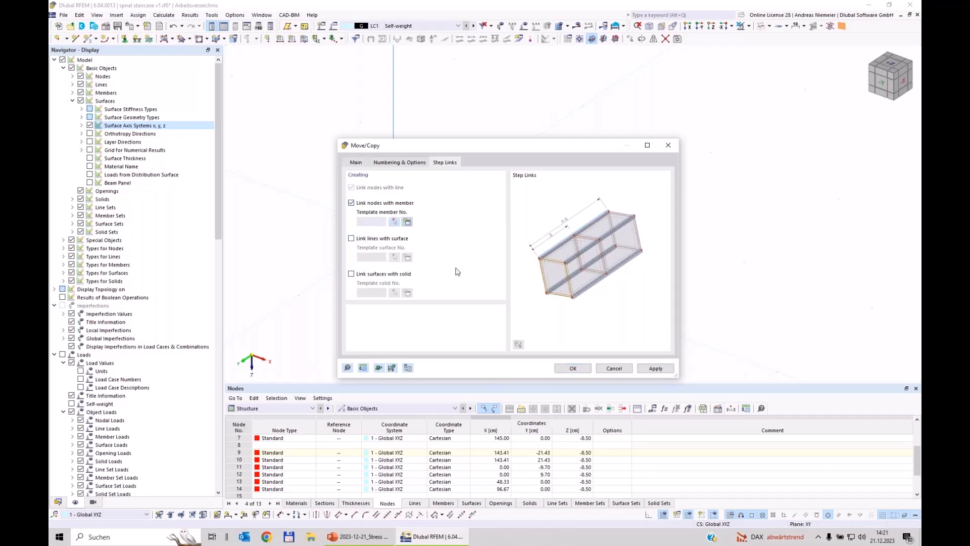
# - Create a template member for the node links with the member type Beam
pyautogui.click(407, 222)
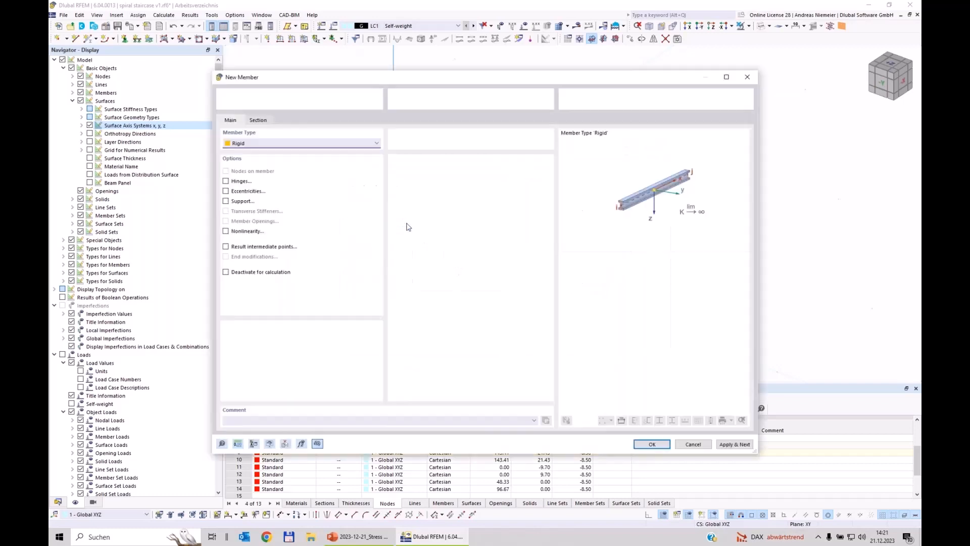
pyautogui.click(250, 147)
pyautogui.click(247, 154)
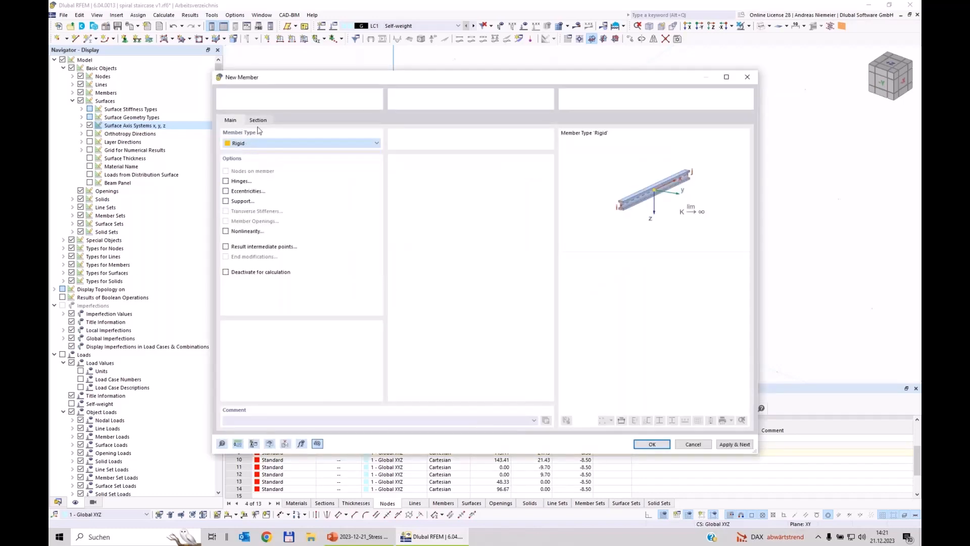
# - Assign section CHS 50x2.5 from the EN 10219-2 Condesa series to the template member, and create the vertical railing post
pyautogui.click(258, 121)
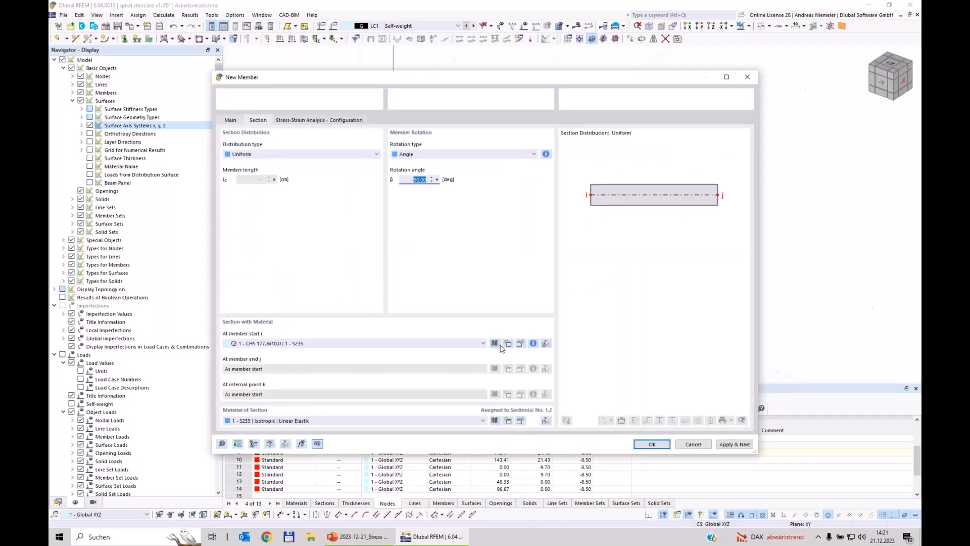
pyautogui.click(495, 343)
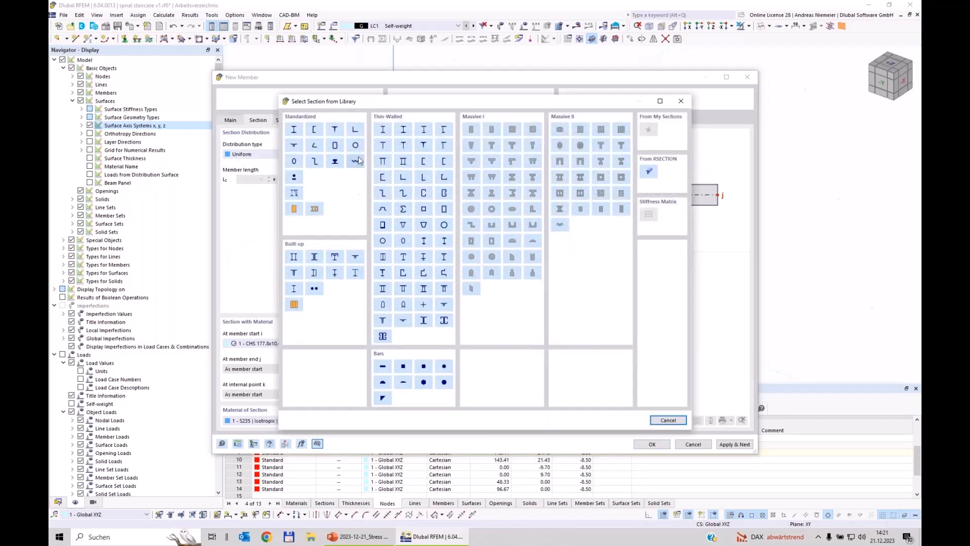
pyautogui.click(384, 380)
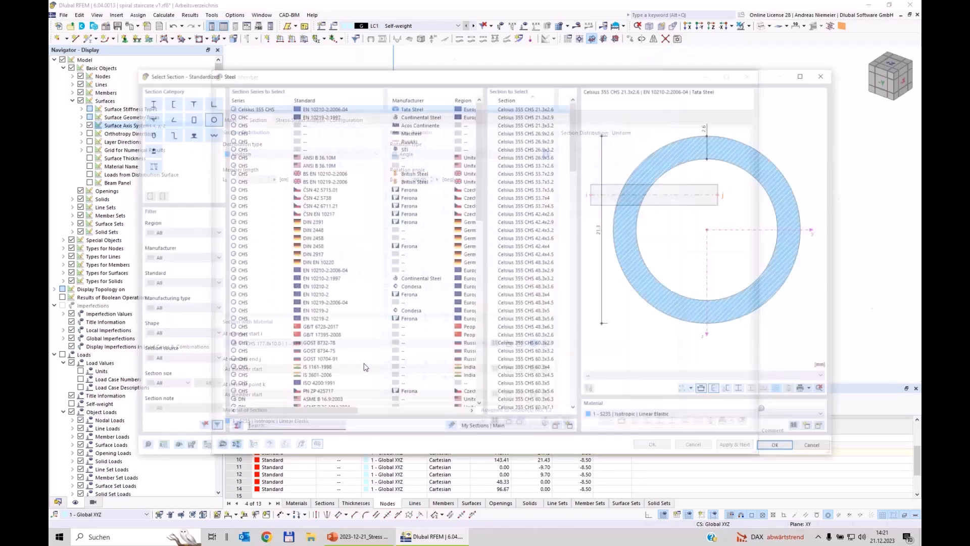
pyautogui.click(260, 426)
pyautogui.write('50')
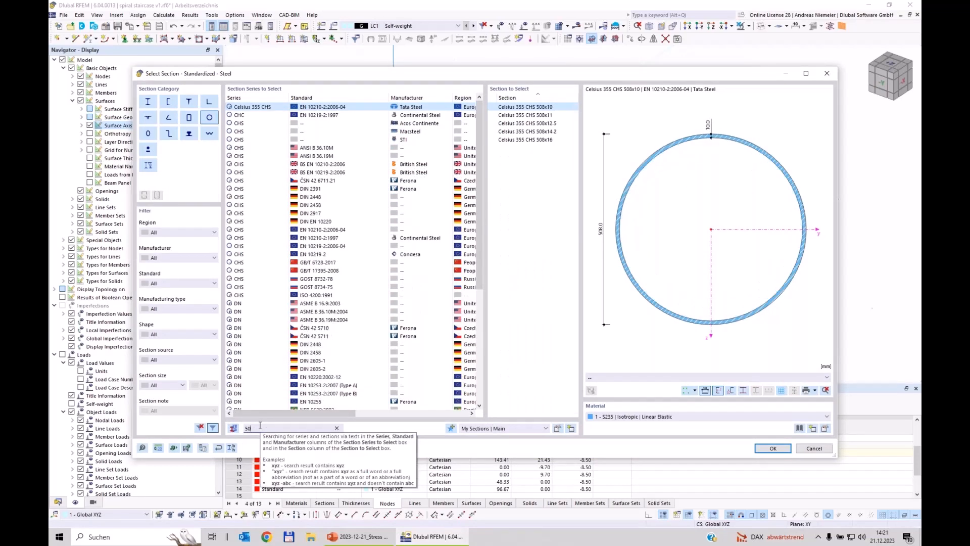
pyautogui.write('x')
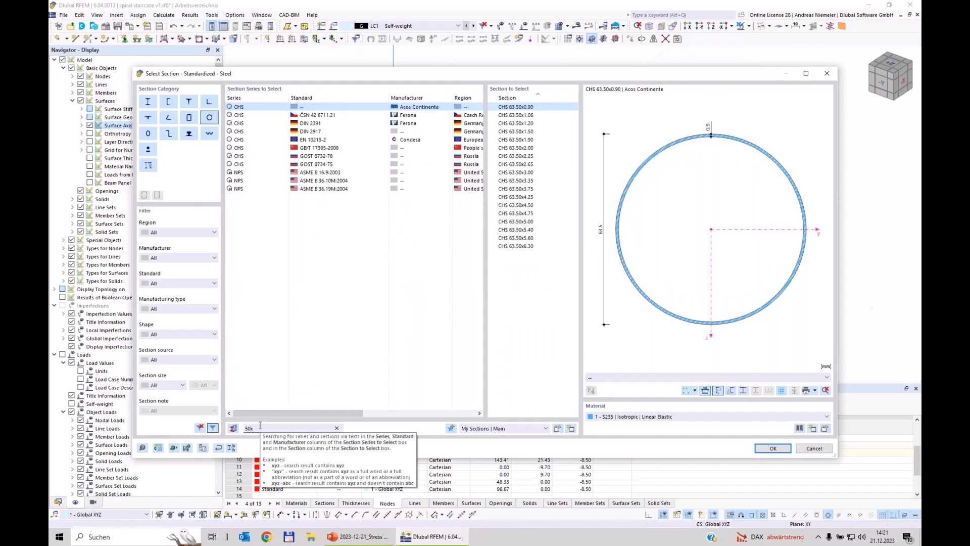
pyautogui.write('2')
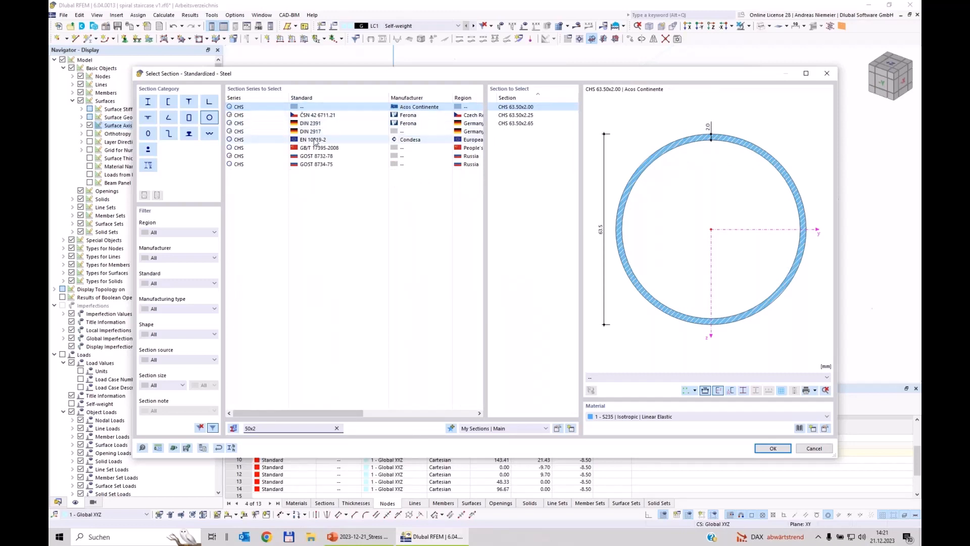
pyautogui.click(338, 141)
pyautogui.click(512, 123)
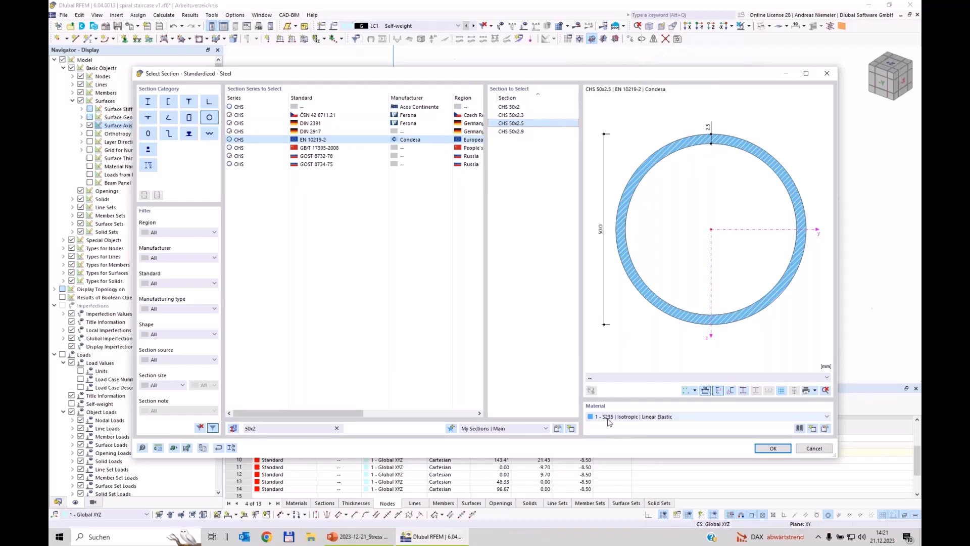
pyautogui.click(772, 448)
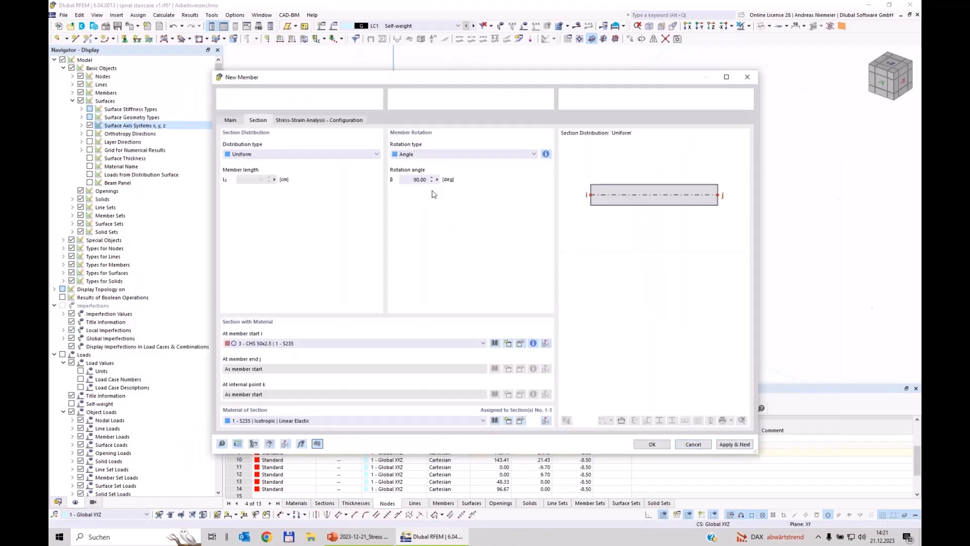
pyautogui.click(649, 445)
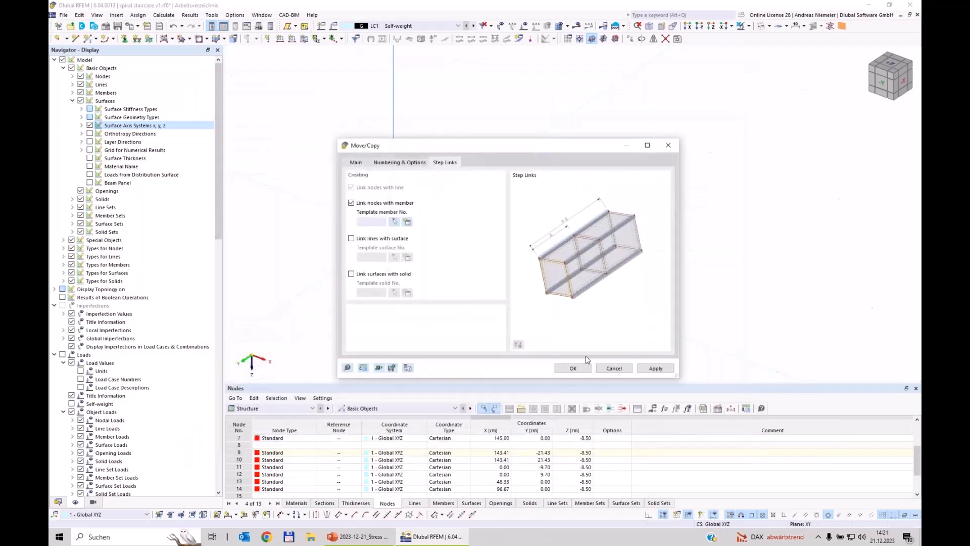
pyautogui.click(574, 369)
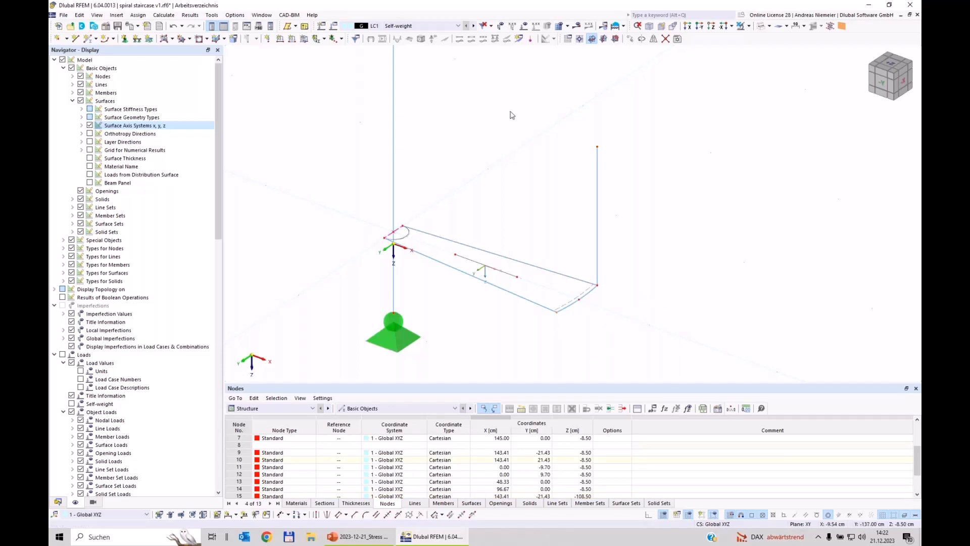
# - Copy the step's front outer corner node by Z -17 cm, keeping the step link that creates a short post
pyautogui.click(632, 39)
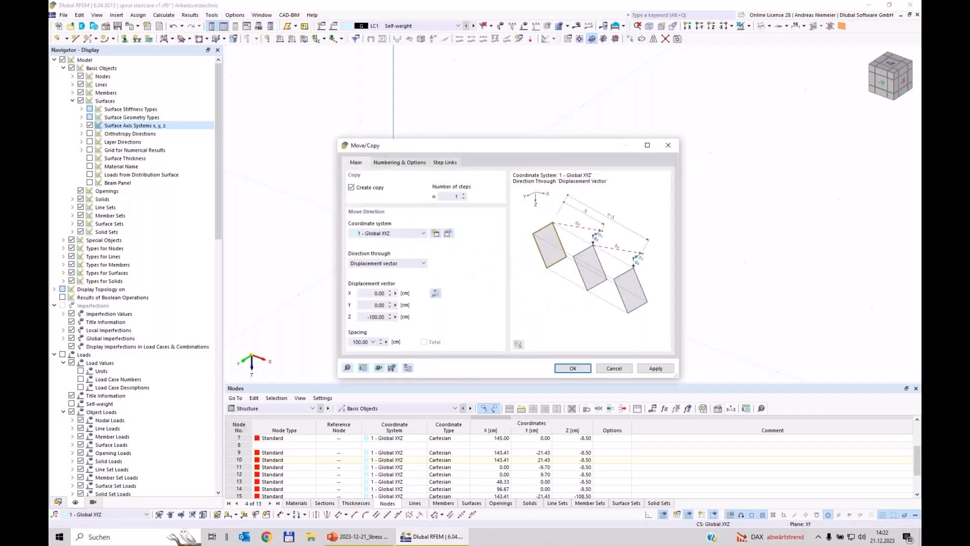
pyautogui.doubleClick(375, 317)
pyautogui.write('-17')
pyautogui.click(402, 162)
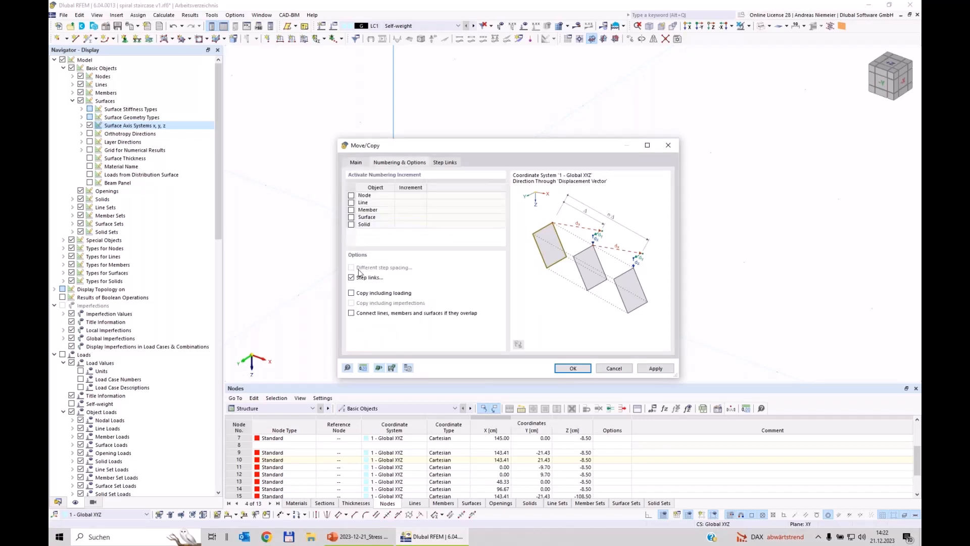
pyautogui.click(584, 368)
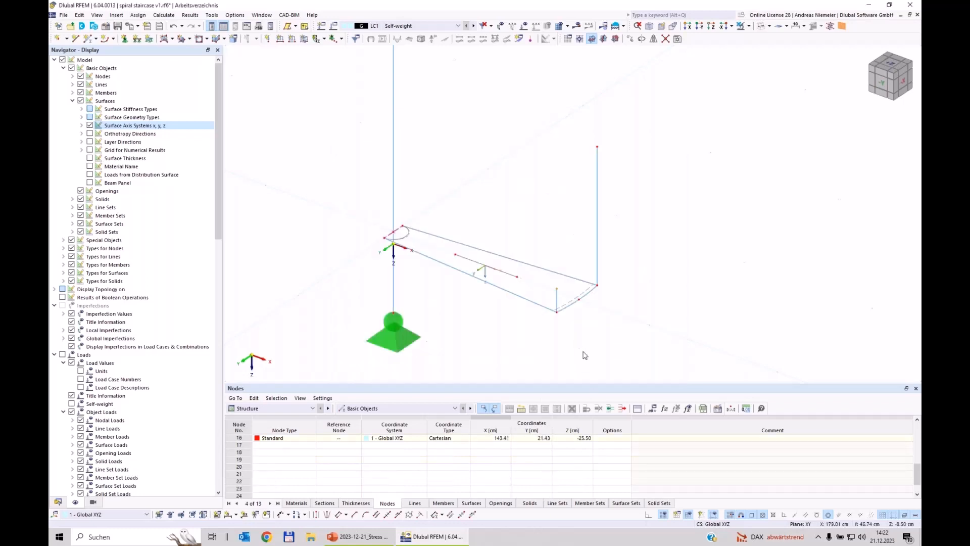
# - Copy the short post's top node upward by Z -100 cm without step links
pyautogui.click(557, 289)
pyautogui.click(630, 39)
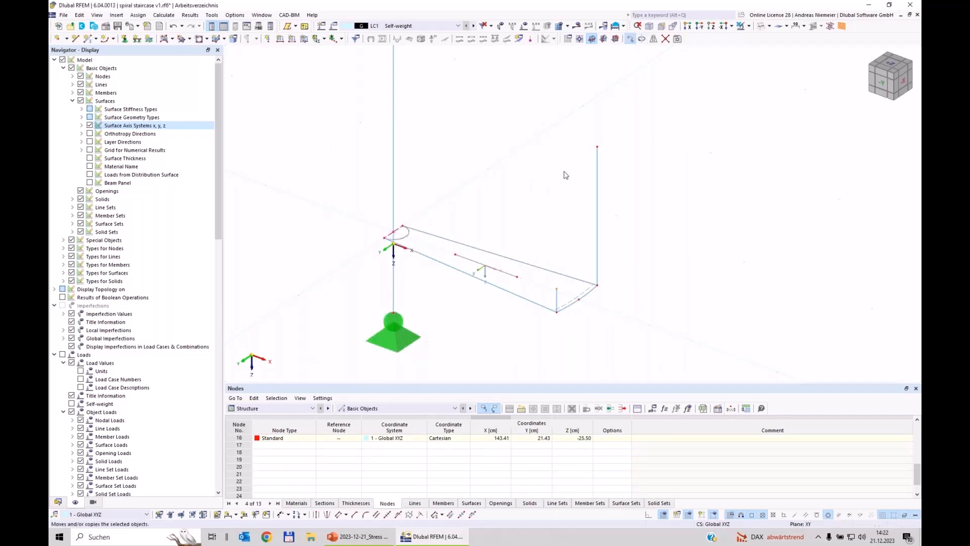
pyautogui.click(376, 316)
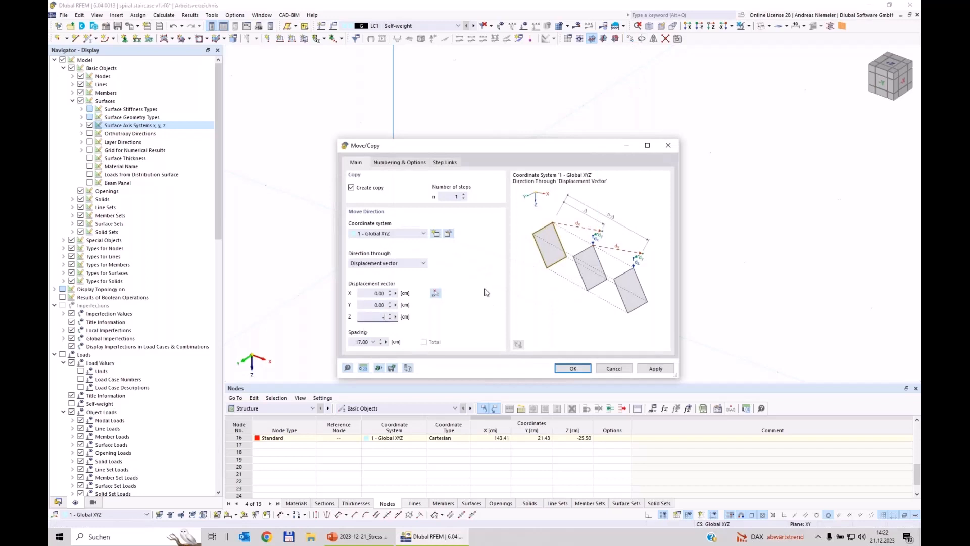
pyautogui.click(417, 164)
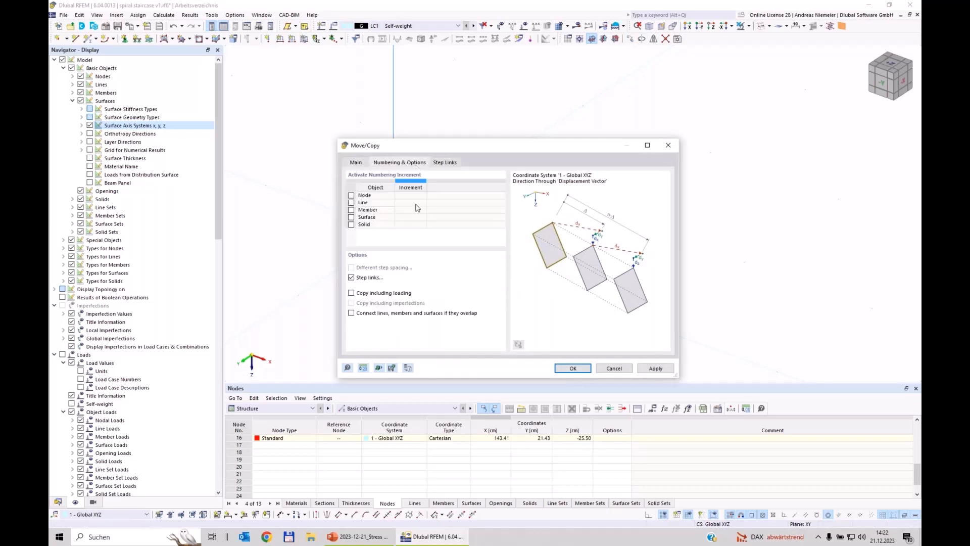
pyautogui.click(572, 368)
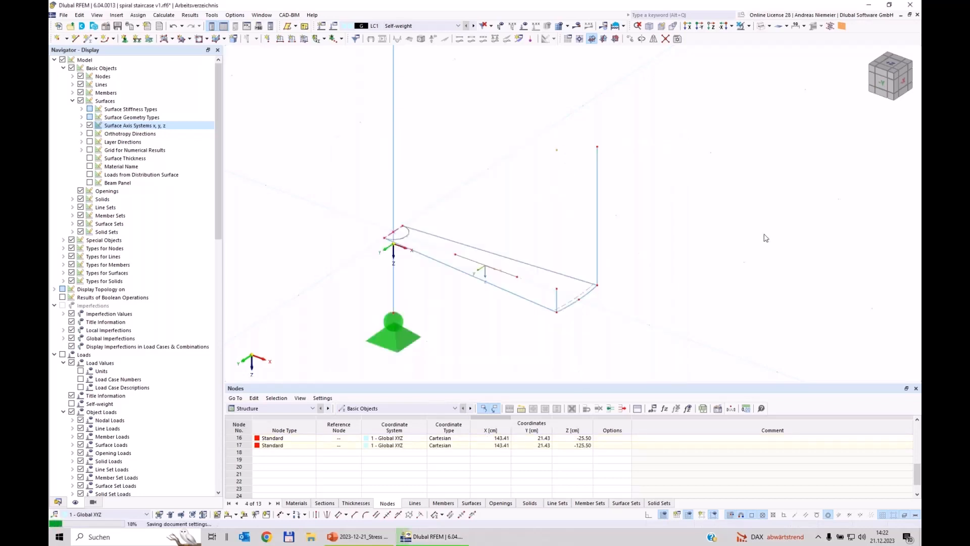
# - Create the handrail as a CHS 50x2.5 beam member from the tall post's top node to the free node above the short post
pyautogui.click(89, 38)
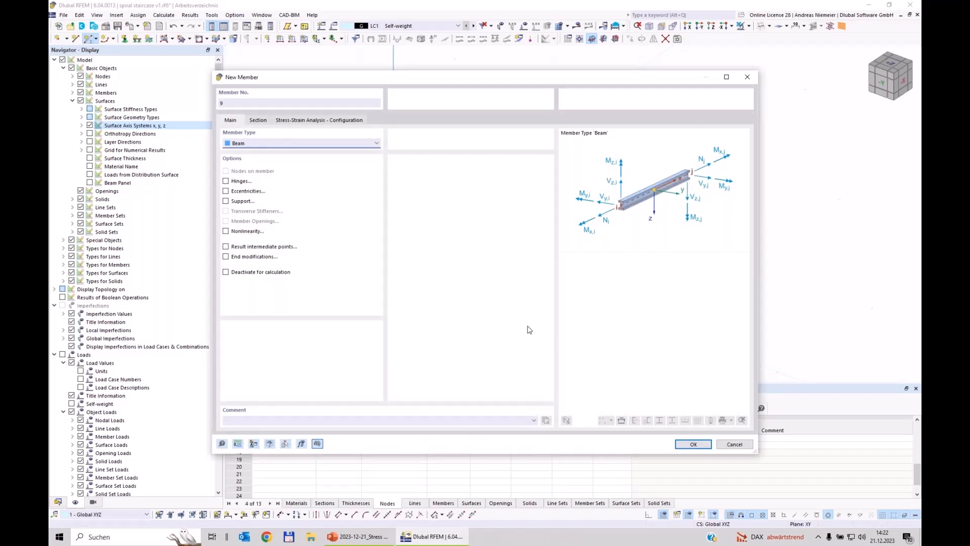
pyautogui.click(257, 121)
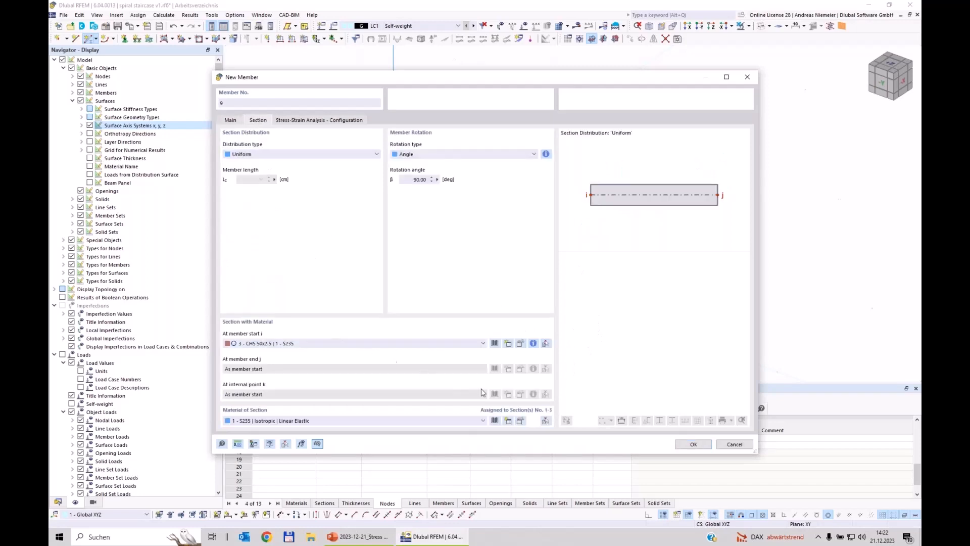
pyautogui.click(693, 445)
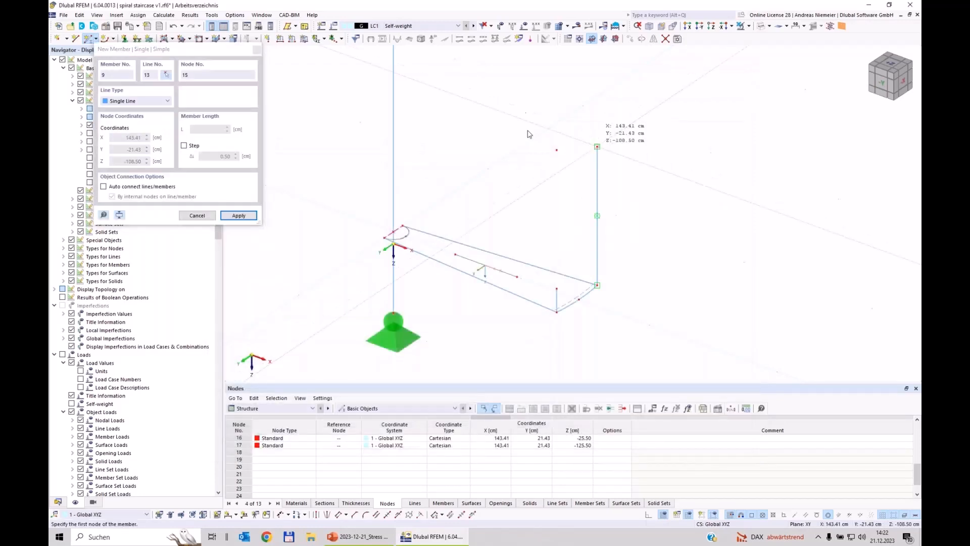
pyautogui.click(597, 147)
pyautogui.click(556, 149)
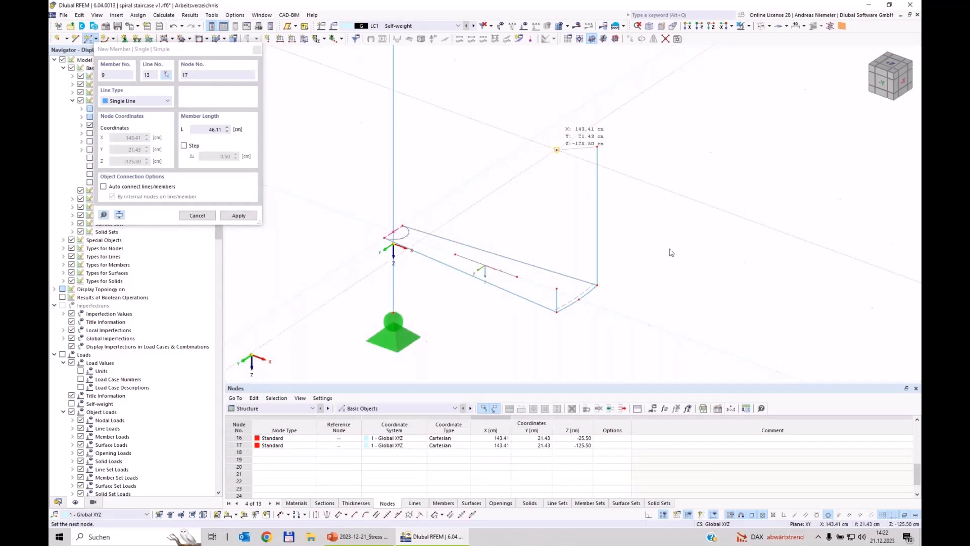
pyautogui.press('Escape')
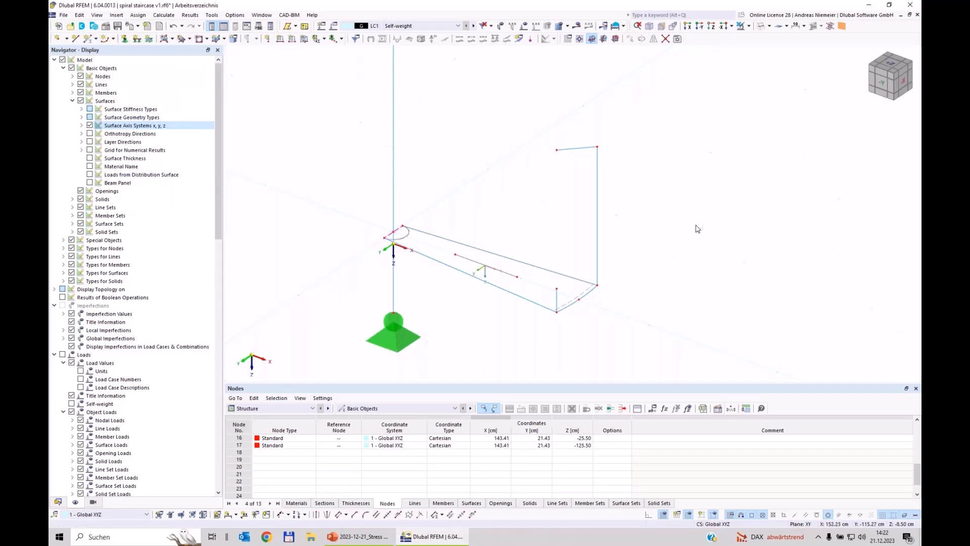
# - Display the member axis systems x, y, z on the model
pyautogui.keyDown('ctrl'); pyautogui.moveTo(698, 229); pyautogui.dragTo(656, 199, button='middle'); pyautogui.keyUp('ctrl')
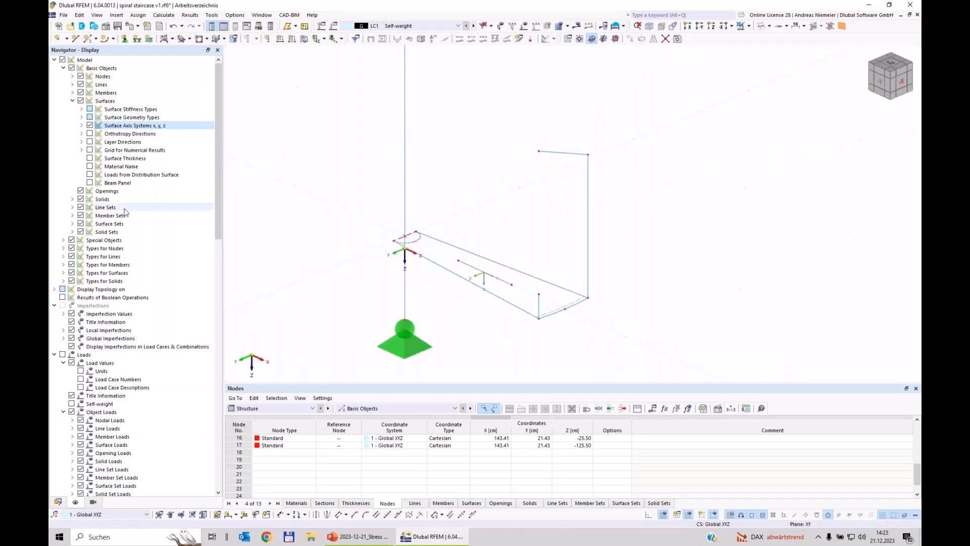
pyautogui.click(82, 125)
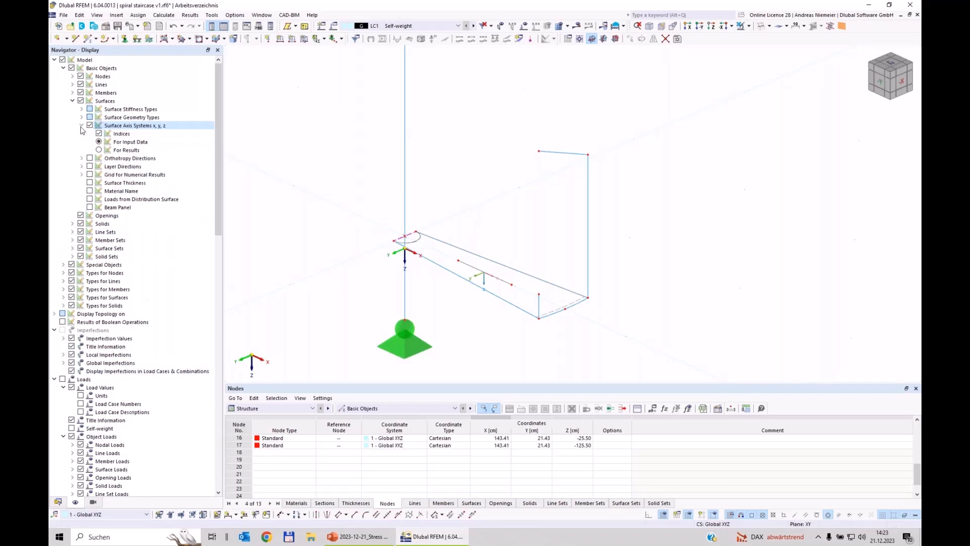
pyautogui.click(73, 101)
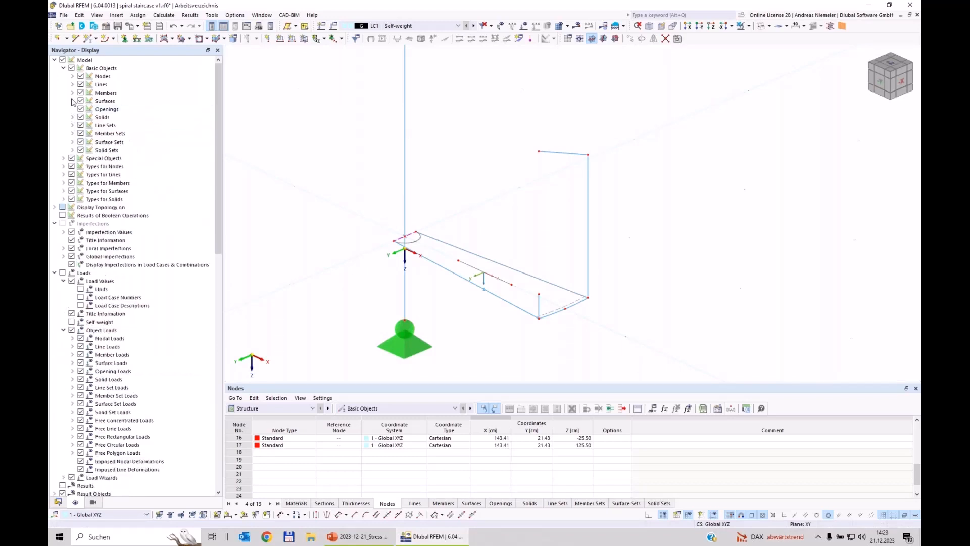
pyautogui.click(72, 93)
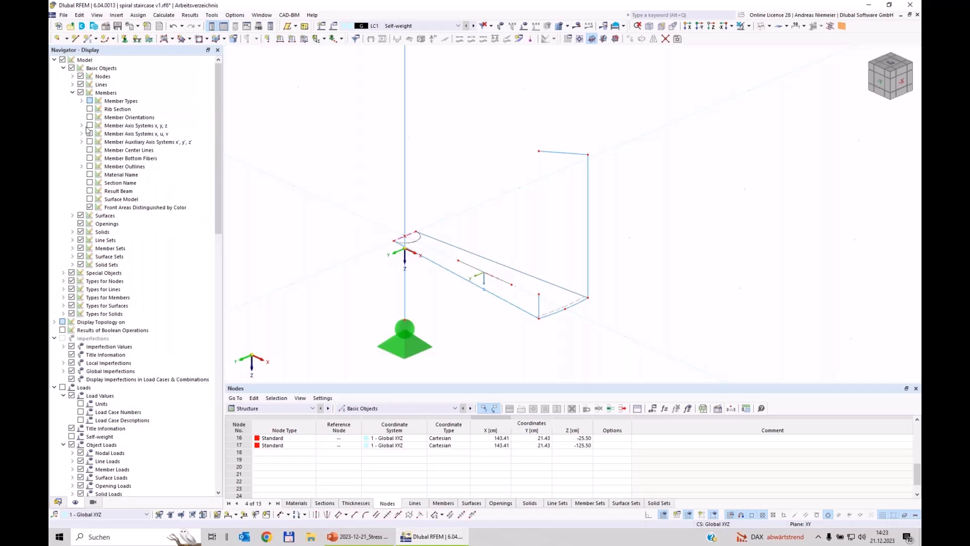
pyautogui.click(90, 126)
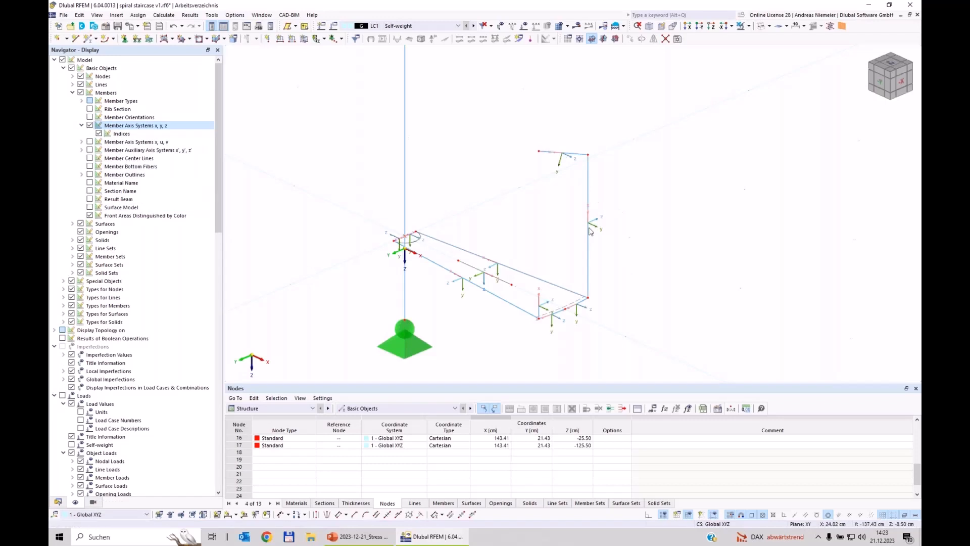
# - Orient the tall post and handrail members by help node rotation, using the step's front outer corner node 10 in plane x-z
pyautogui.moveTo(633, 208); pyautogui.dragTo(566, 124)
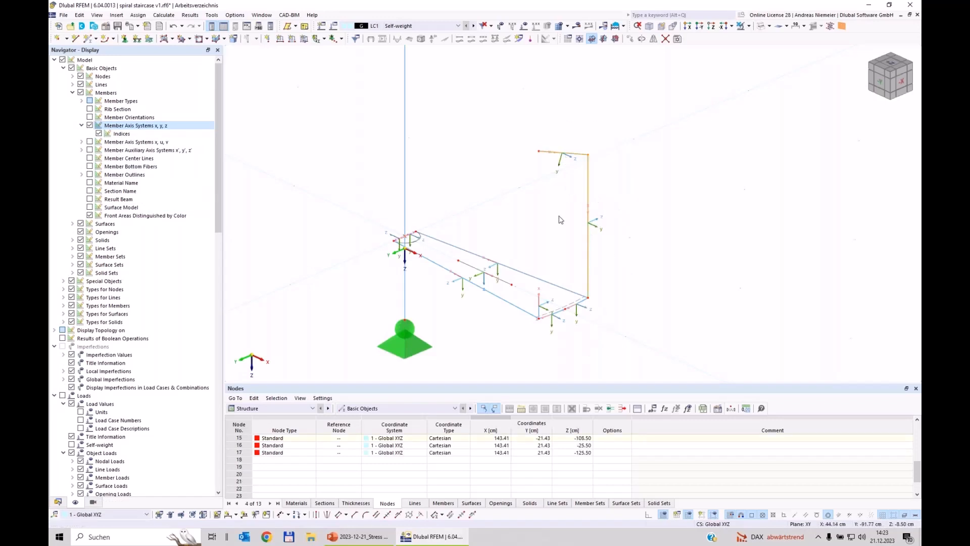
pyautogui.rightClick(589, 180)
pyautogui.moveTo(619, 219)
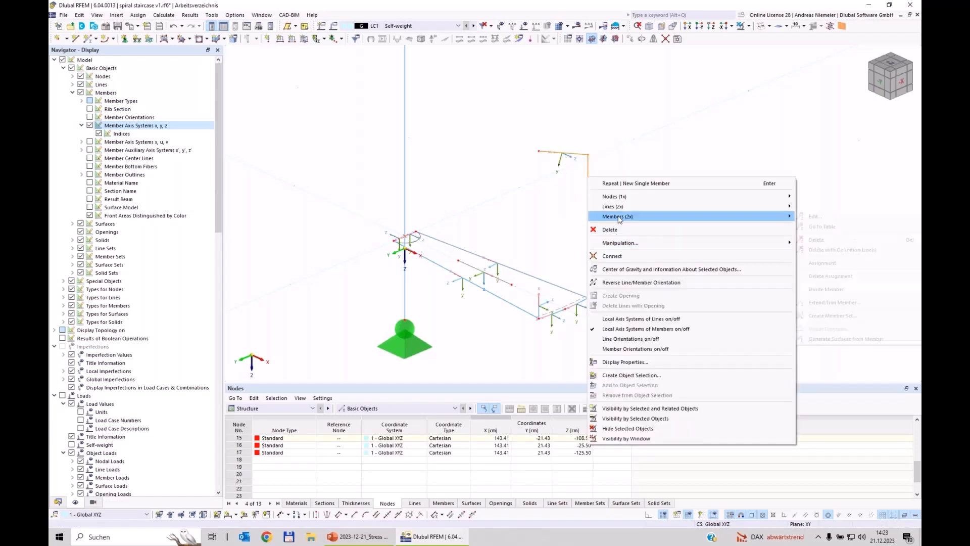
pyautogui.click(818, 217)
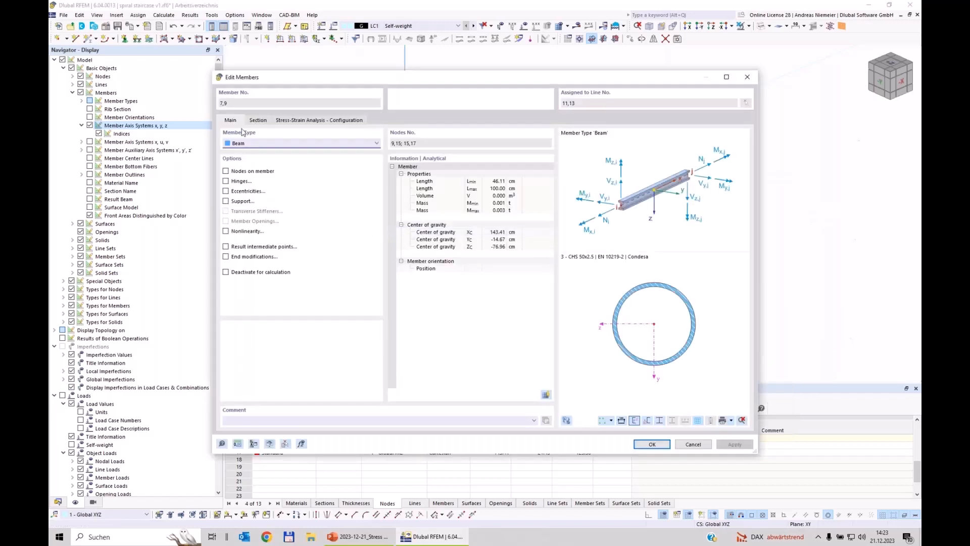
pyautogui.click(258, 120)
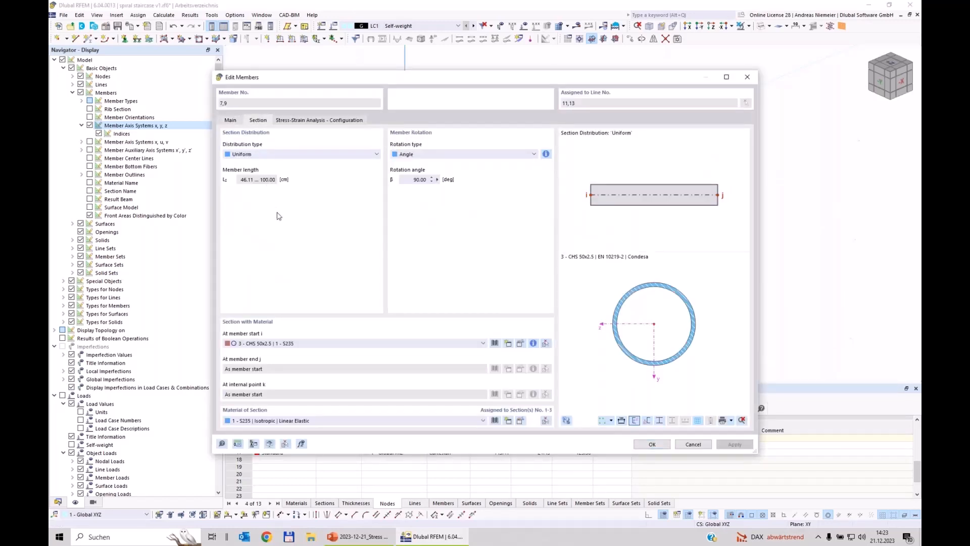
pyautogui.click(418, 156)
pyautogui.click(419, 167)
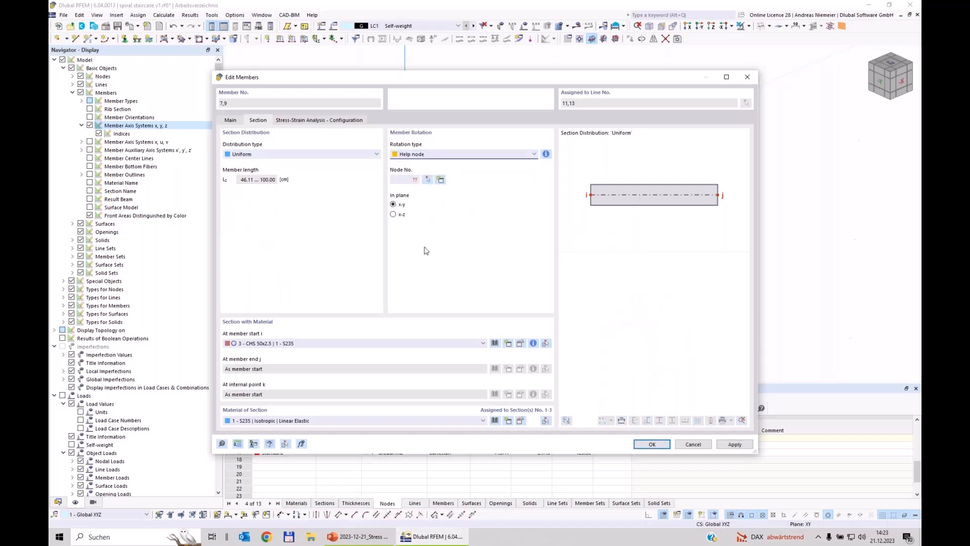
pyautogui.click(393, 214)
pyautogui.click(428, 180)
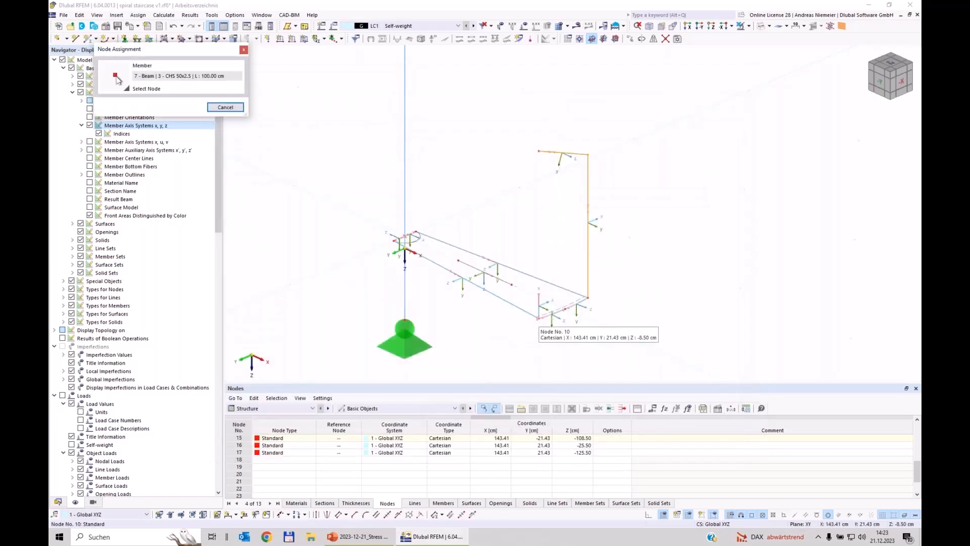
pyautogui.click(539, 318)
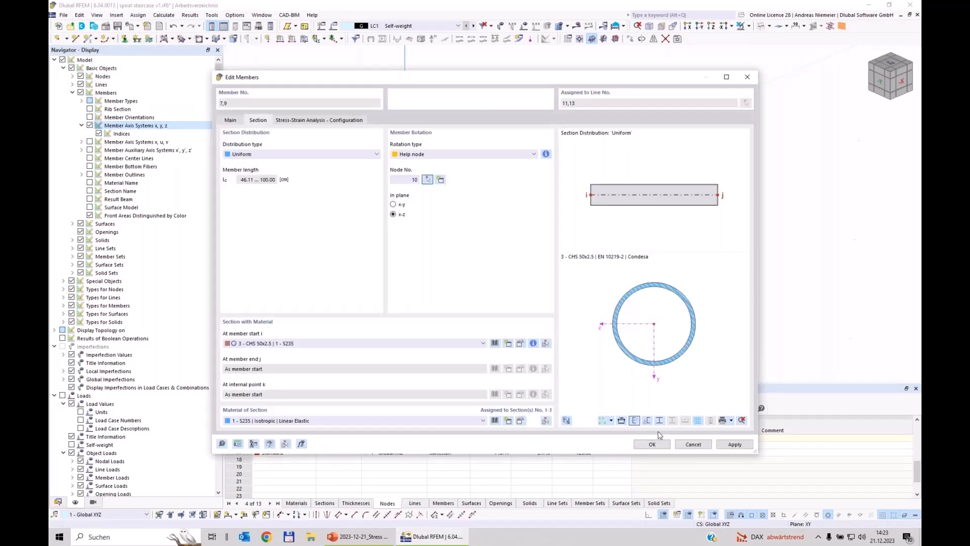
pyautogui.click(653, 444)
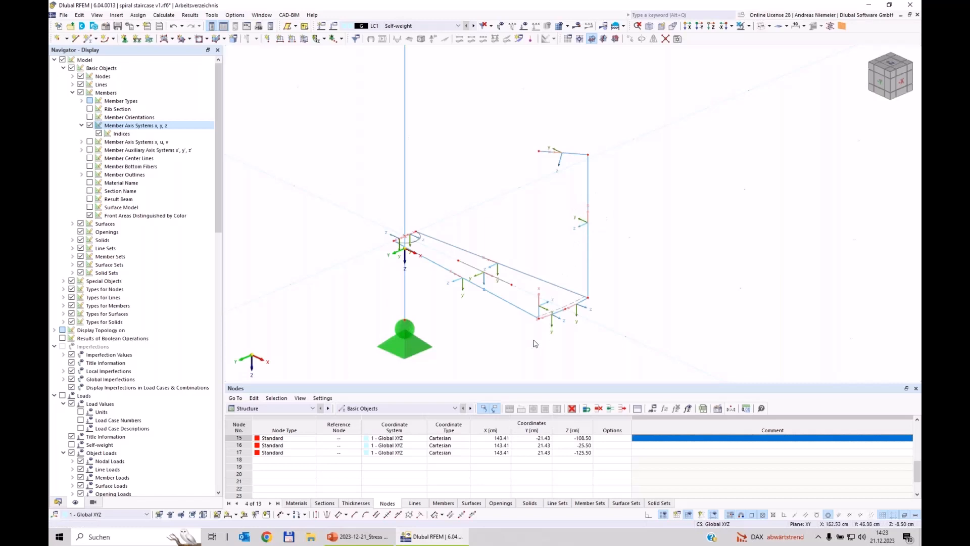
# - Orient the short post by help node rotation, using node 9 at the base of the tall post in plane x-z
pyautogui.doubleClick(407, 347)
pyautogui.click(258, 119)
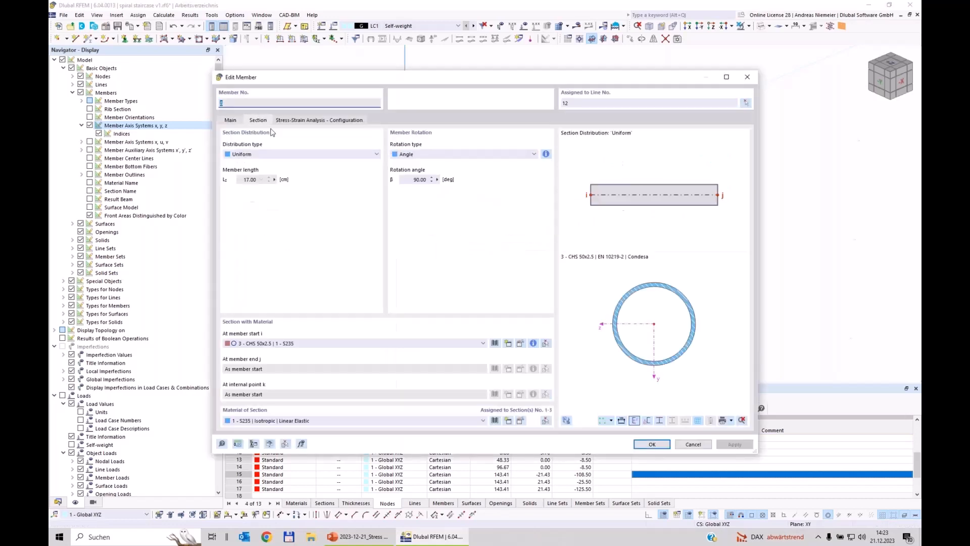
pyautogui.click(442, 153)
pyautogui.click(406, 171)
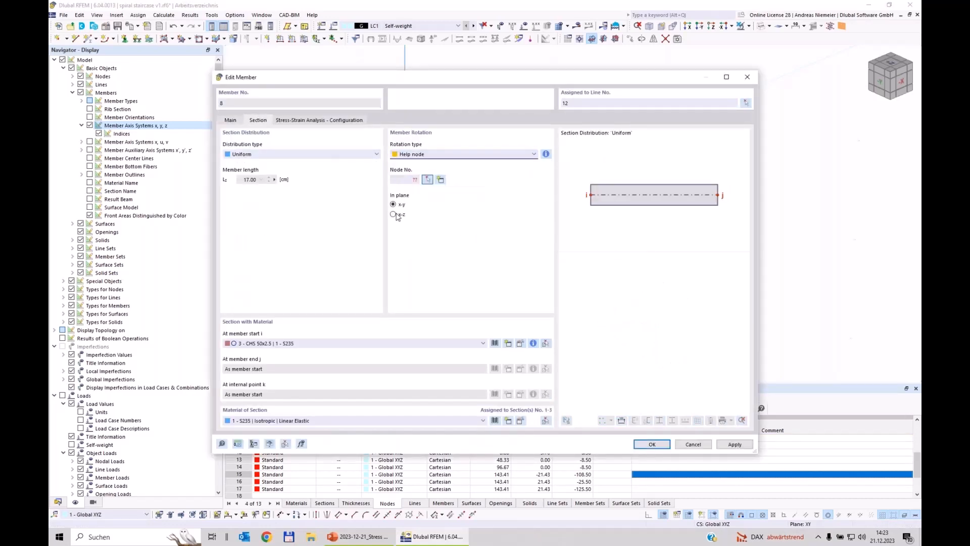
pyautogui.click(428, 179)
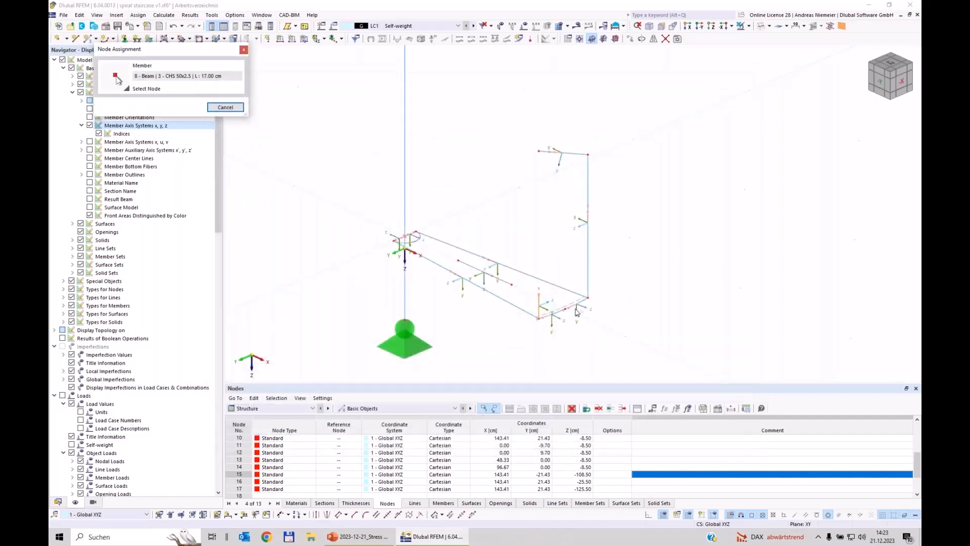
pyautogui.click(588, 298)
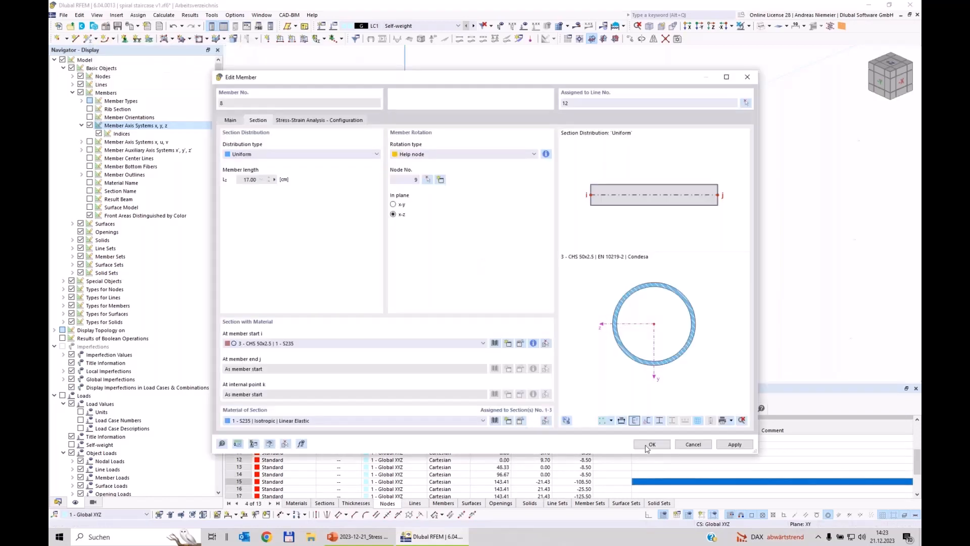
pyautogui.press('Return')
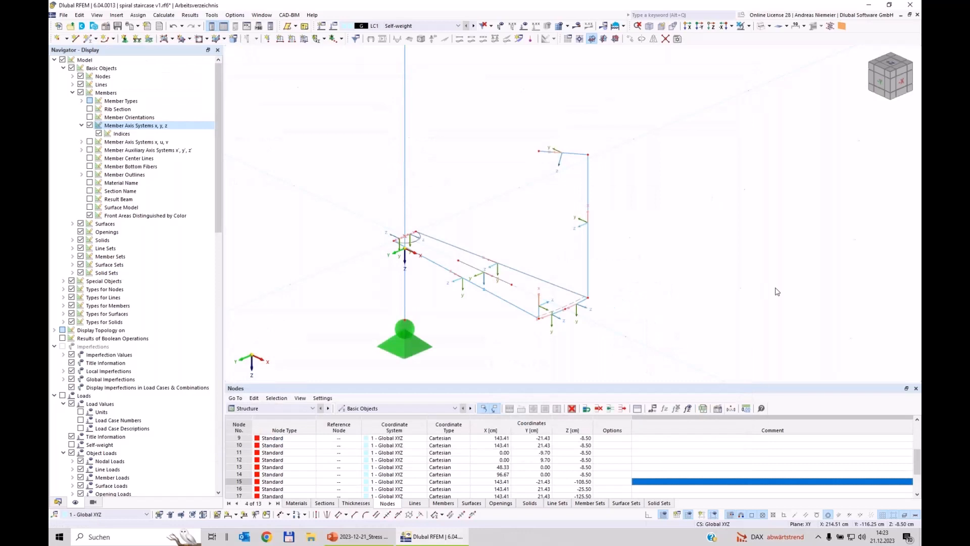
# - Hide the member axis systems and the object tables, and save the model
pyautogui.click(89, 126)
pyautogui.keyDown('ctrl'); pyautogui.moveTo(316, 248); pyautogui.dragTo(419, 268, button='middle'); pyautogui.keyUp('ctrl')
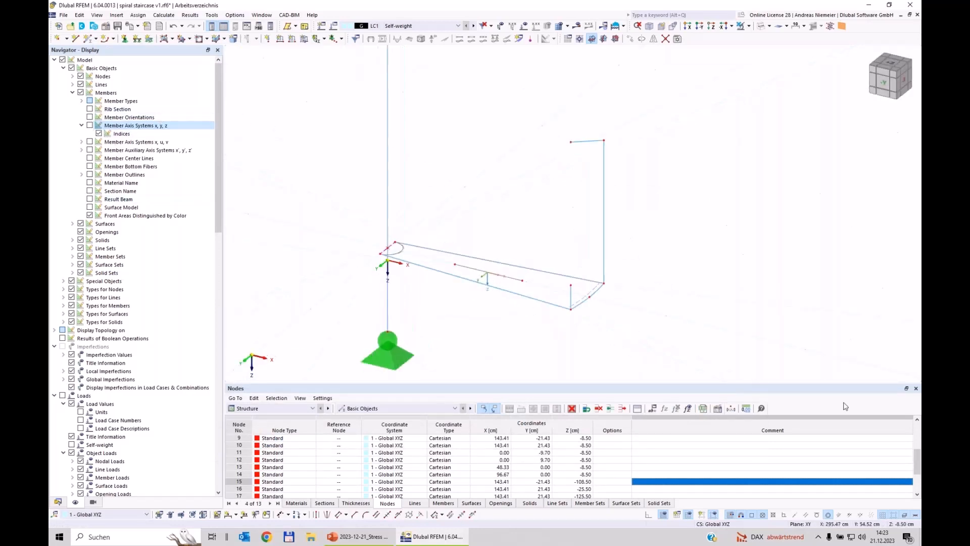
pyautogui.click(916, 388)
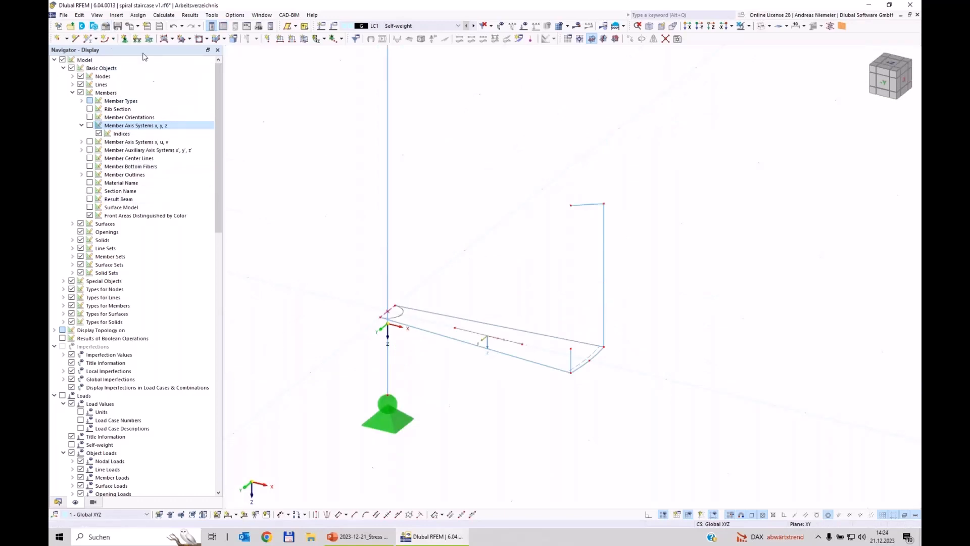
pyautogui.click(118, 26)
# - Start saving the complete step with its railing members, without the column, as a block, ignoring the plausibility check
pyautogui.scroll(-4, 355, 272)
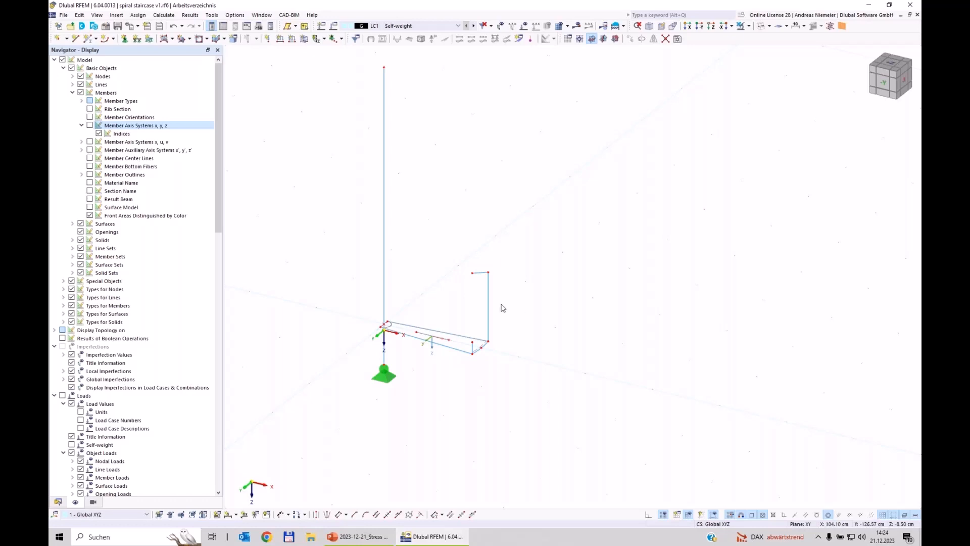
pyautogui.scroll(3, 322, 271)
pyautogui.moveTo(352, 247); pyautogui.dragTo(703, 427)
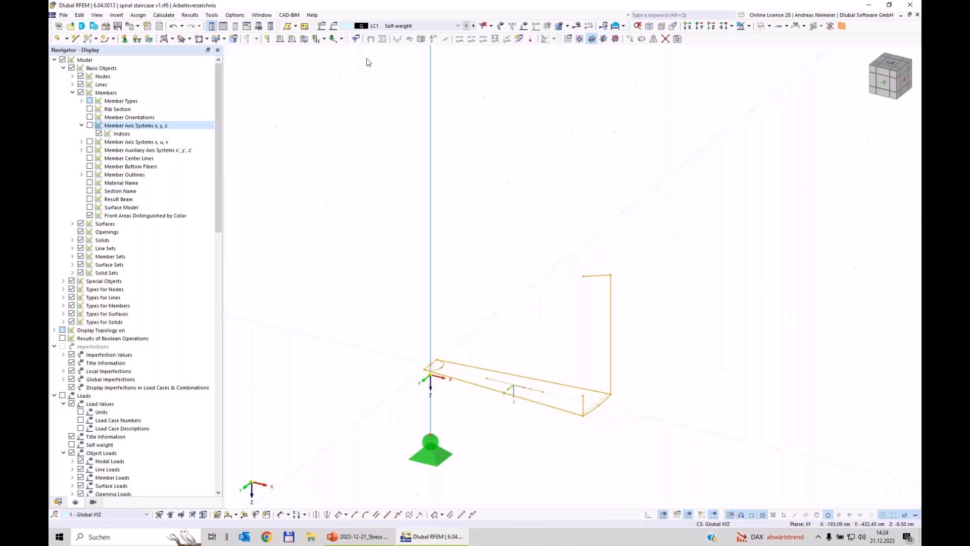
pyautogui.click(63, 14)
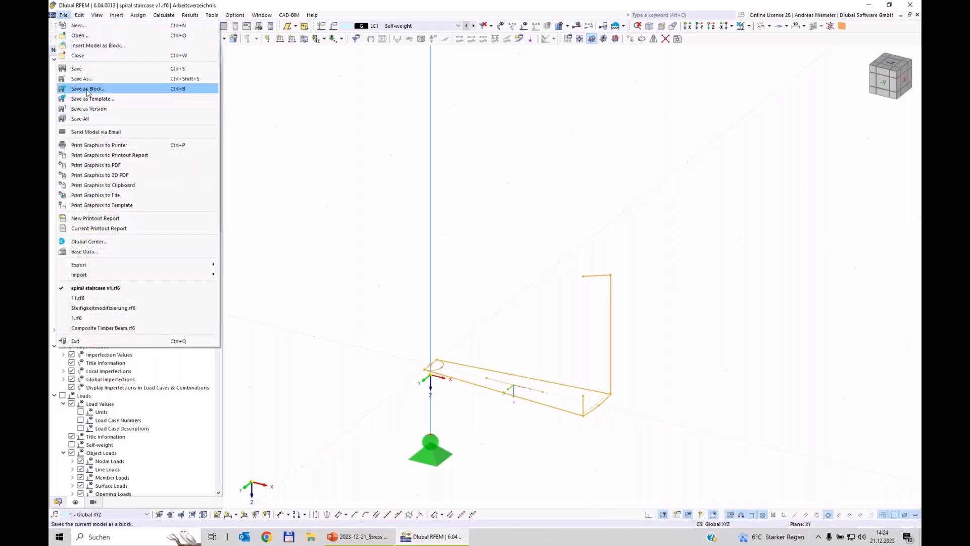
pyautogui.click(79, 89)
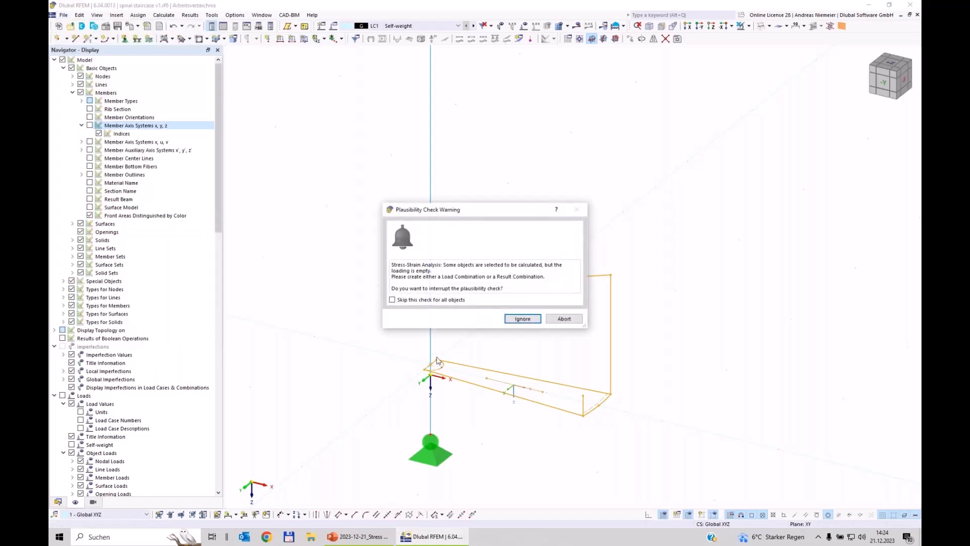
pyautogui.click(521, 320)
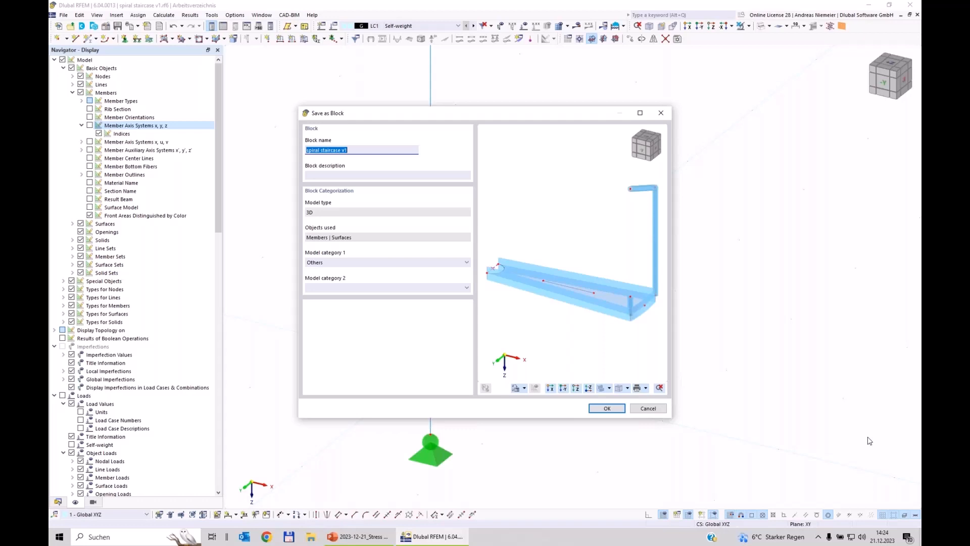
# - Name the block Stairstep
pyautogui.write('star')
pyautogui.write('iste')
pyautogui.press('BackSpace')
pyautogui.press('BackSpace')
pyautogui.press('BackSpace')
pyautogui.press('BackSpace')
pyautogui.write('irstepp')
pyautogui.press('Delete')
pyautogui.write('S')
# - Assign the block to model category Others | General and save it
pyautogui.click(357, 262)
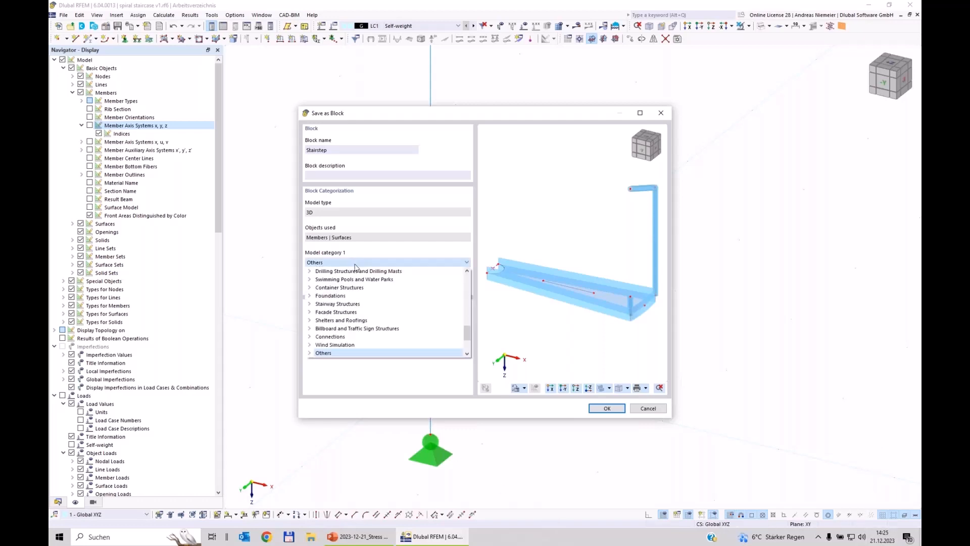
pyautogui.doubleClick(324, 353)
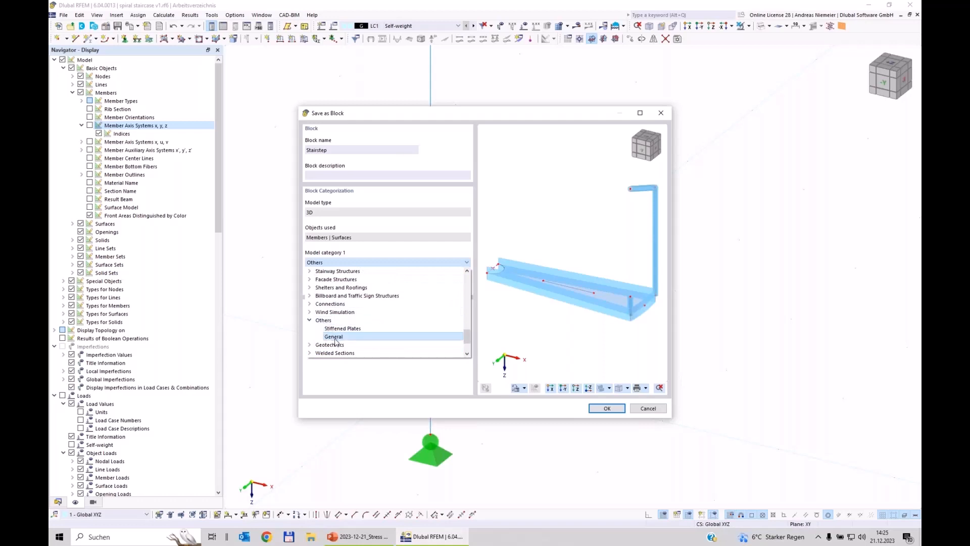
pyautogui.click(333, 337)
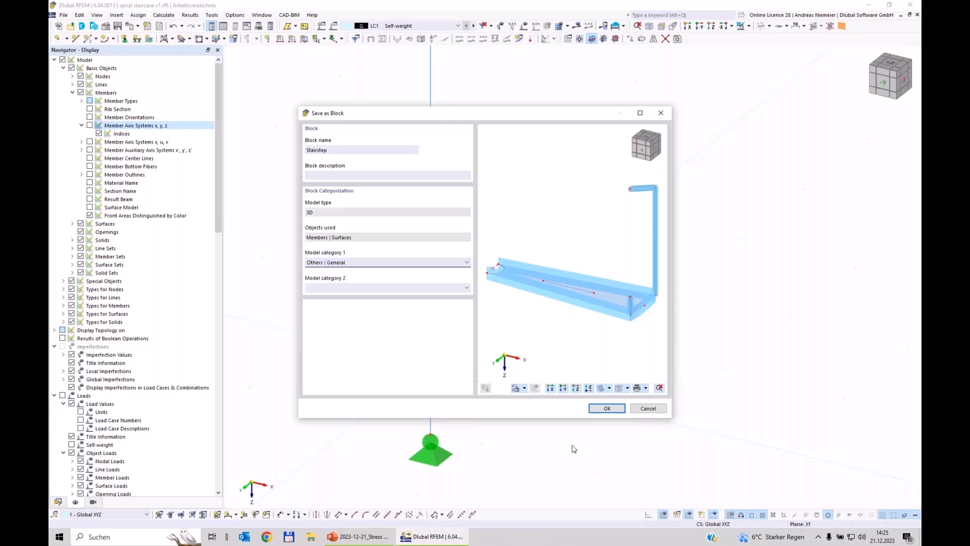
pyautogui.click(599, 409)
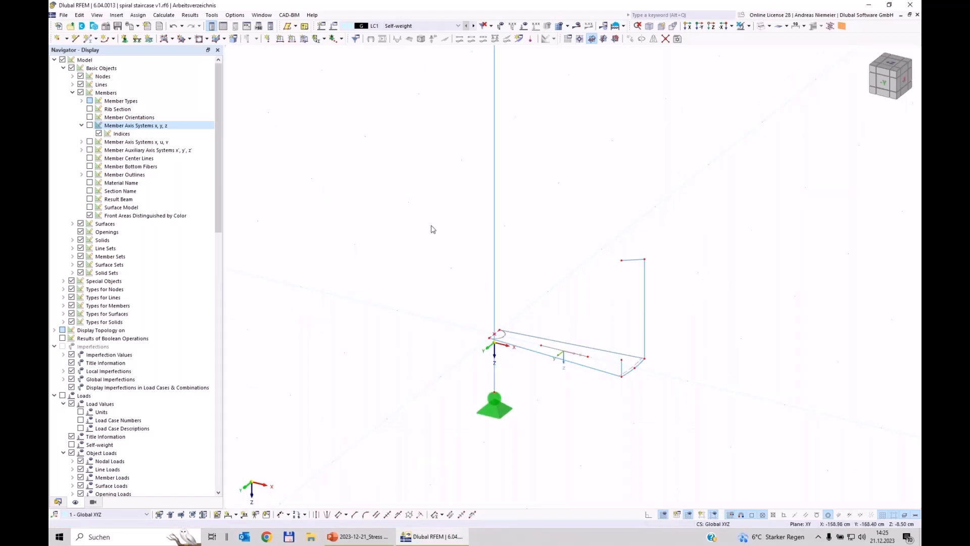
# - Delete the original step and its railing members from the model, keeping the supported column
pyautogui.moveTo(432, 226); pyautogui.dragTo(687, 390)
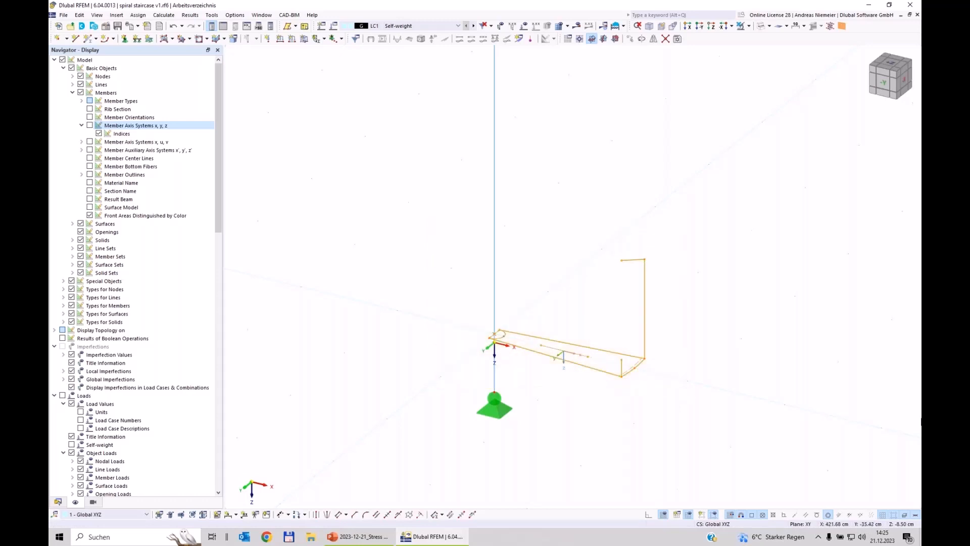
pyautogui.press('Delete')
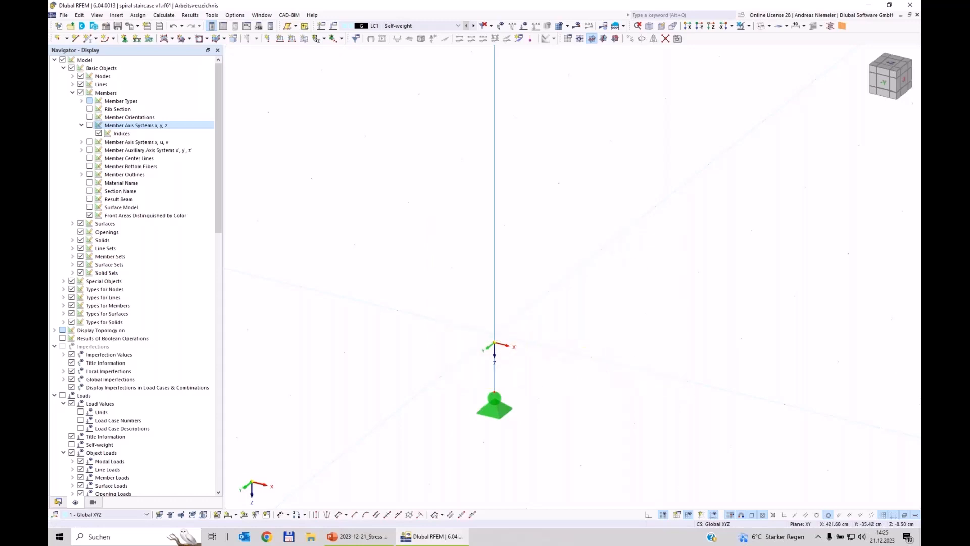
# - Search the Block Manager for "stai" and insert the Stairstep block at coordinates X 0, Y 0, Z 0 cm
pyautogui.click(96, 28)
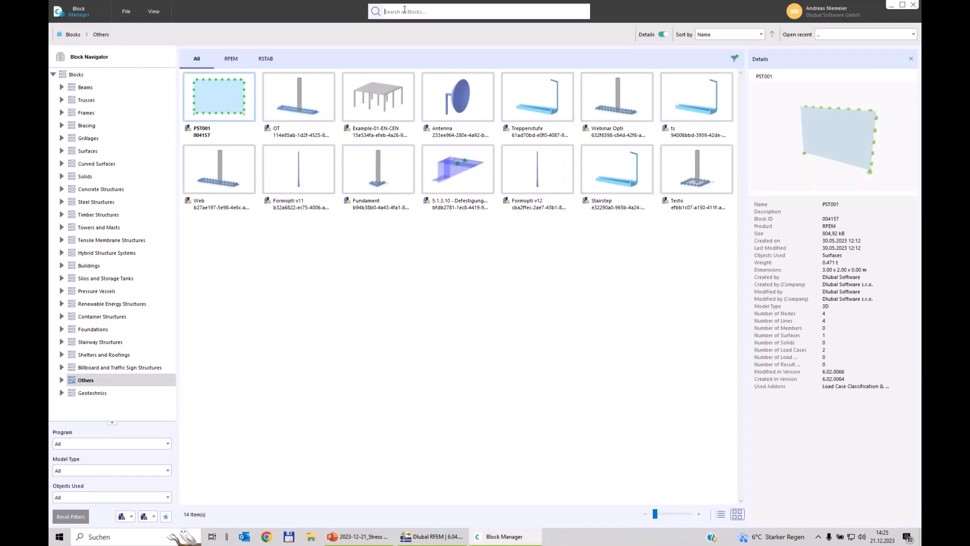
pyautogui.write('stai')
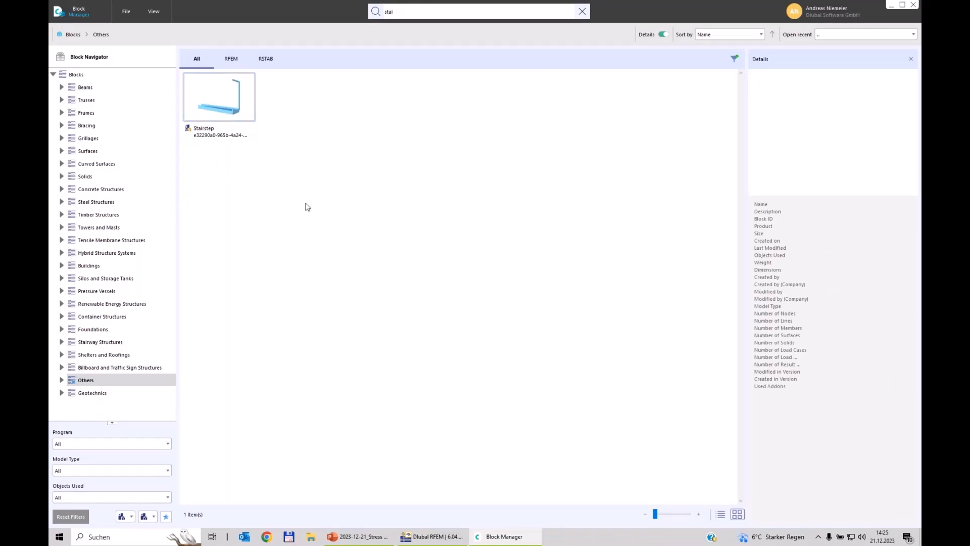
pyautogui.click(222, 111)
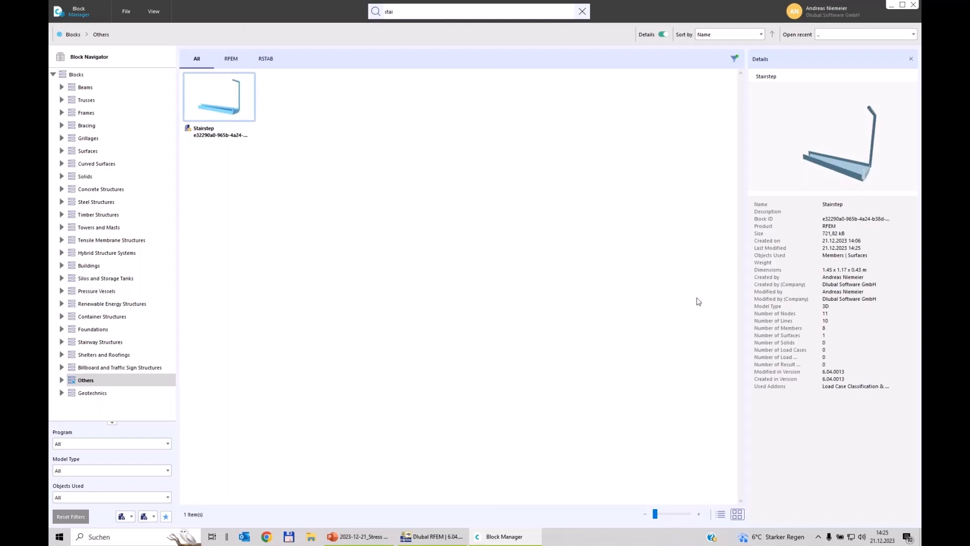
pyautogui.doubleClick(235, 102)
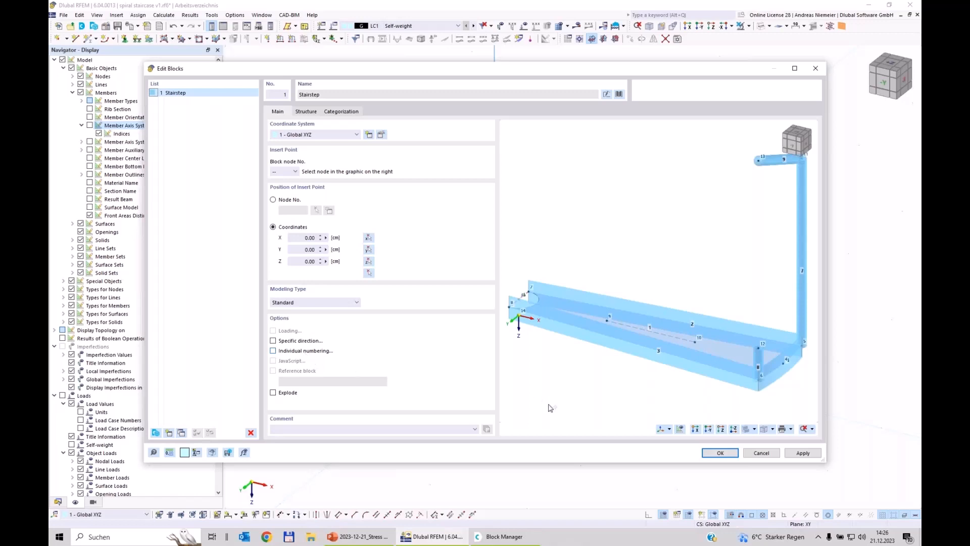
pyautogui.click(721, 452)
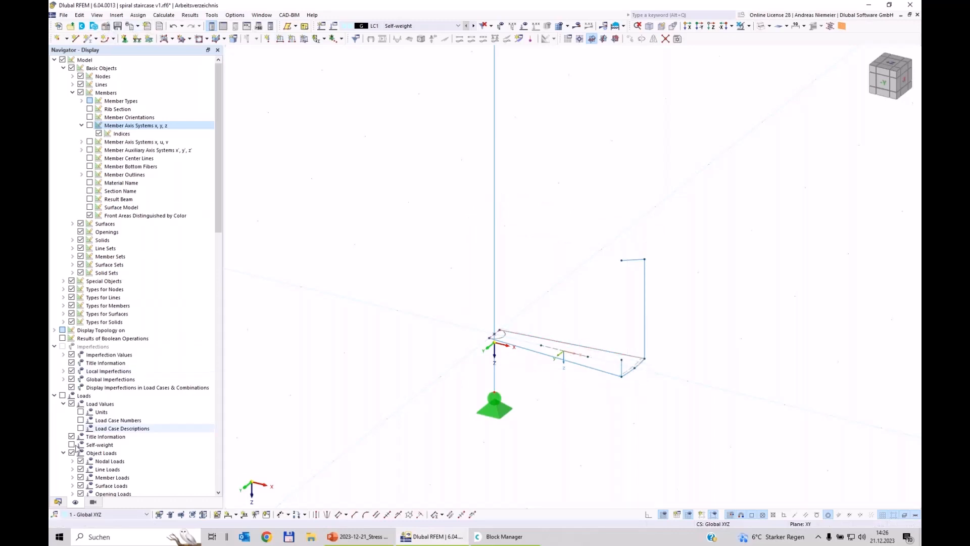
# - Select the inserted Stairstep block in the model data and examine its nodes in the nodes table
pyautogui.click(59, 501)
pyautogui.click(63, 191)
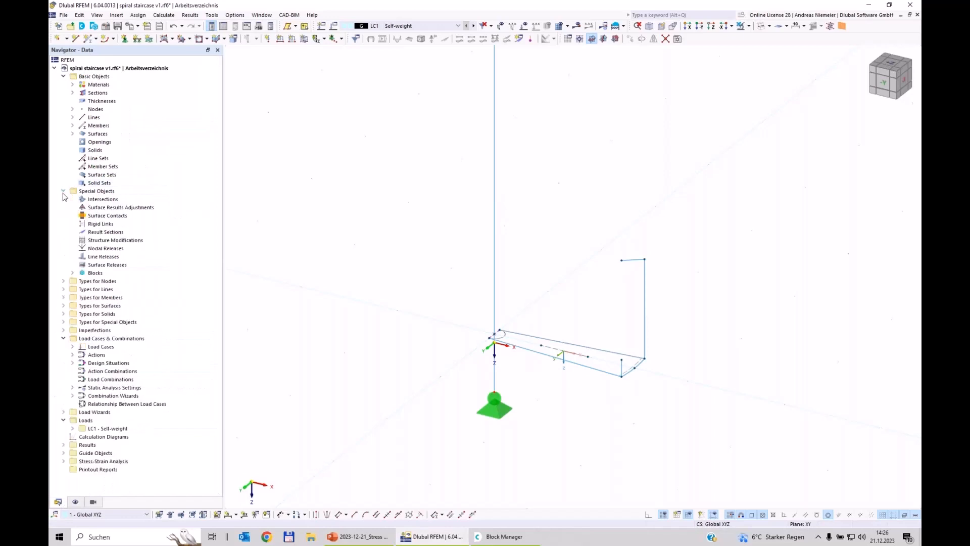
pyautogui.click(73, 273)
pyautogui.click(109, 281)
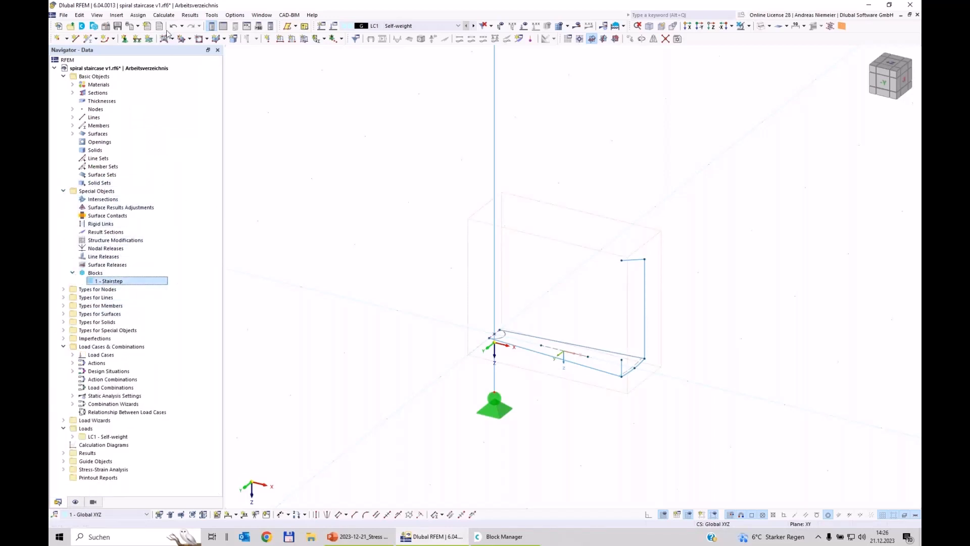
pyautogui.click(223, 25)
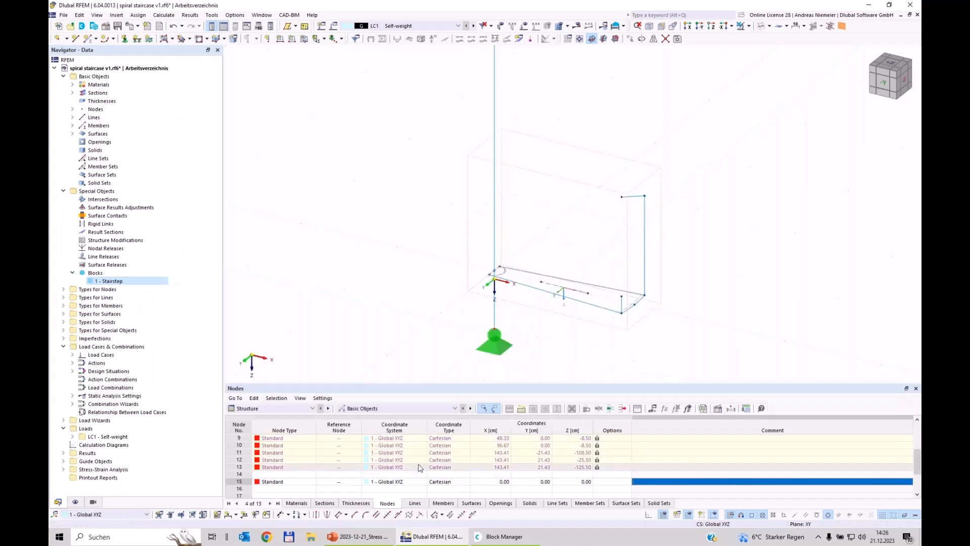
pyautogui.scroll(3, 419, 468)
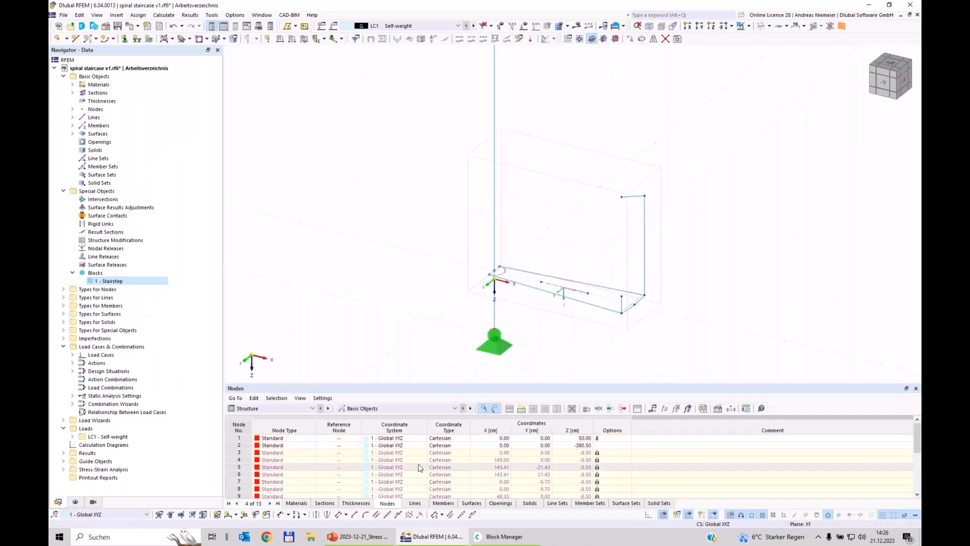
# - Copy the Stairstep block 16 times along the global XYZ system with a displacement of X 0, Y 0, Z -17 cm
pyautogui.click(585, 461)
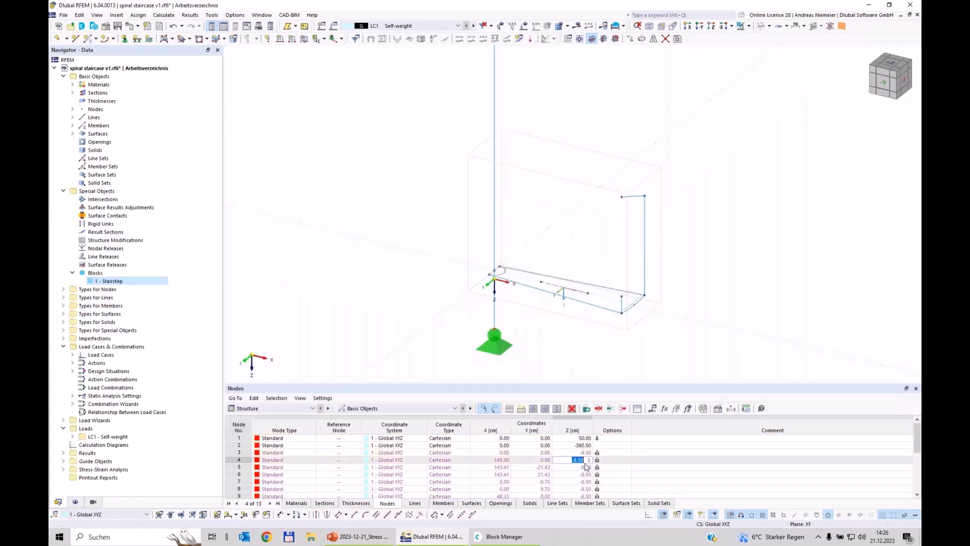
pyautogui.click(111, 281)
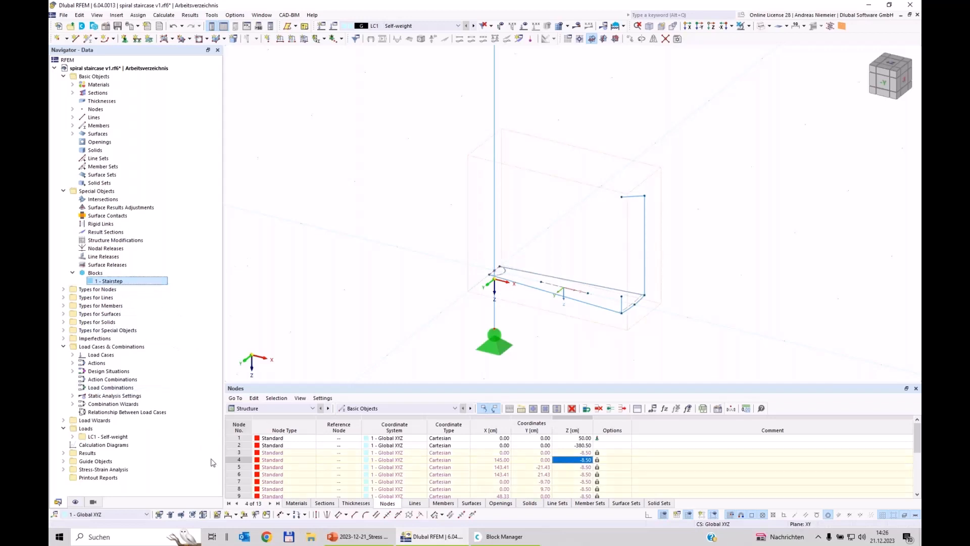
pyautogui.click(630, 39)
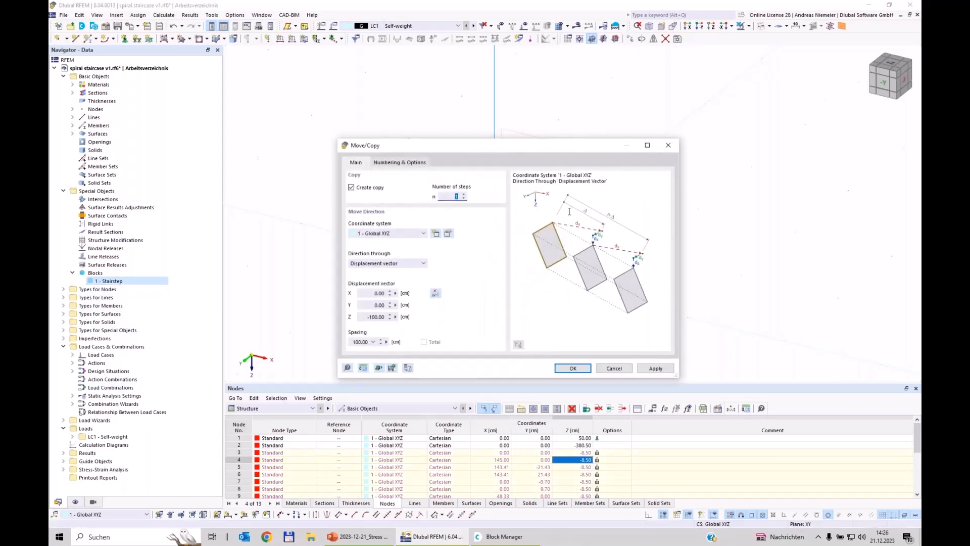
pyautogui.write('16')
pyautogui.doubleClick(376, 317)
pyautogui.write('-17')
pyautogui.click(412, 163)
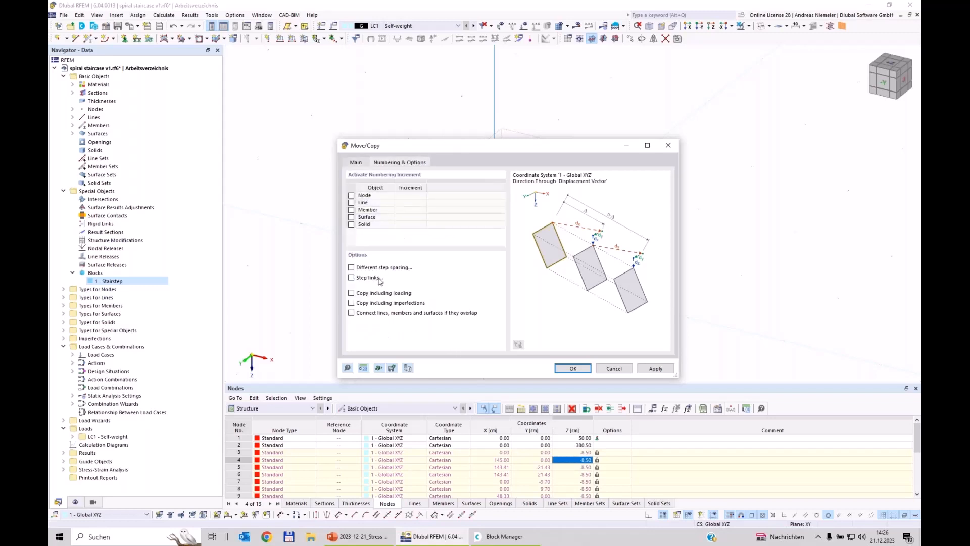
pyautogui.click(356, 162)
pyautogui.click(577, 366)
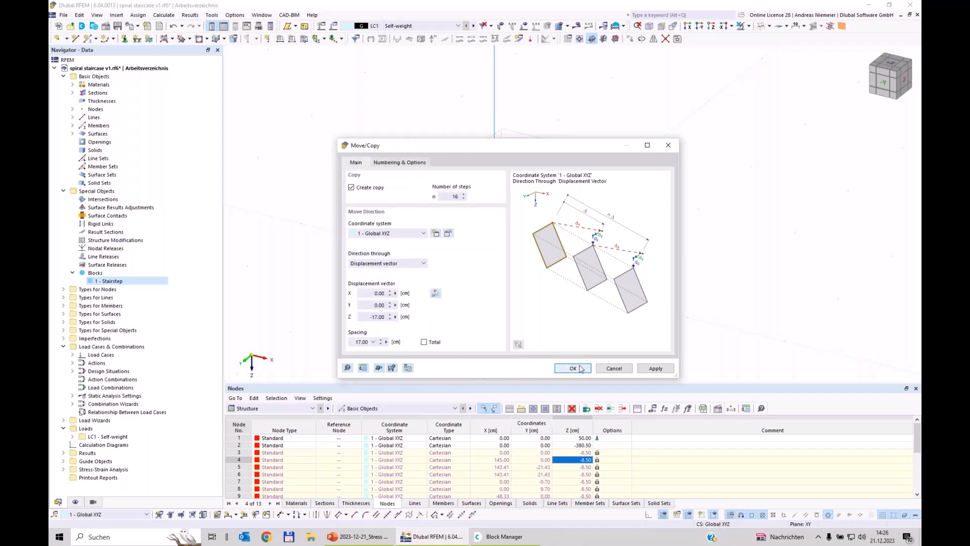
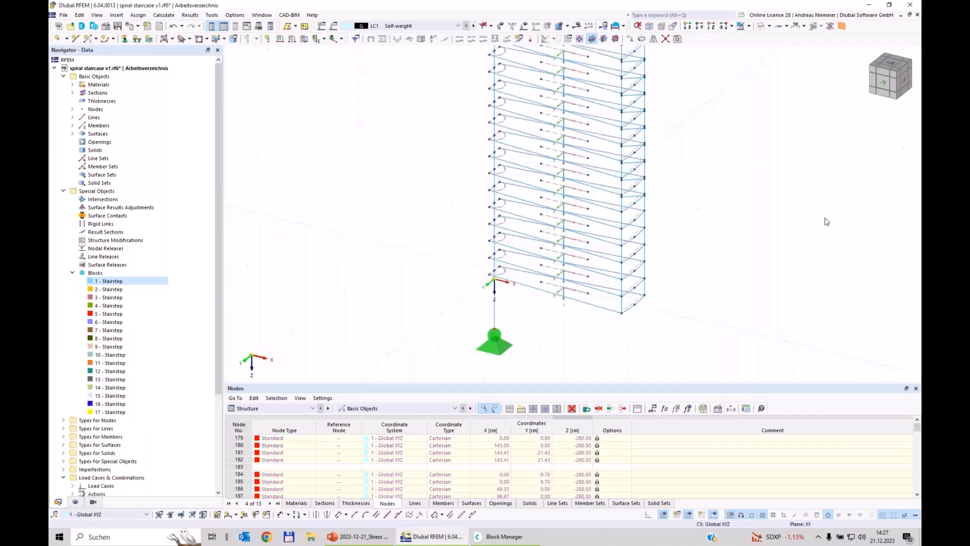
# - Close the nodes table and inspect the stack of copied stair steps in the model
pyautogui.scroll(-4, 643, 299)
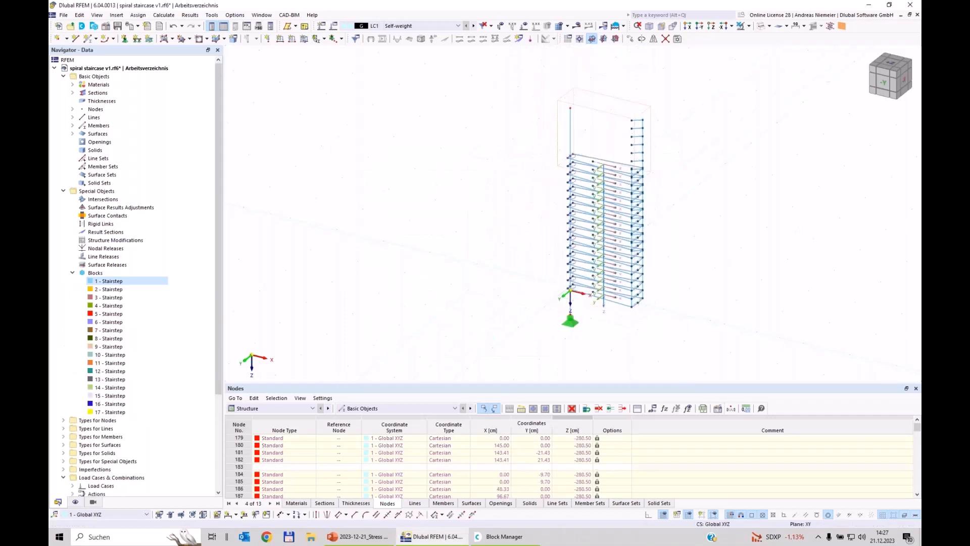
pyautogui.click(916, 388)
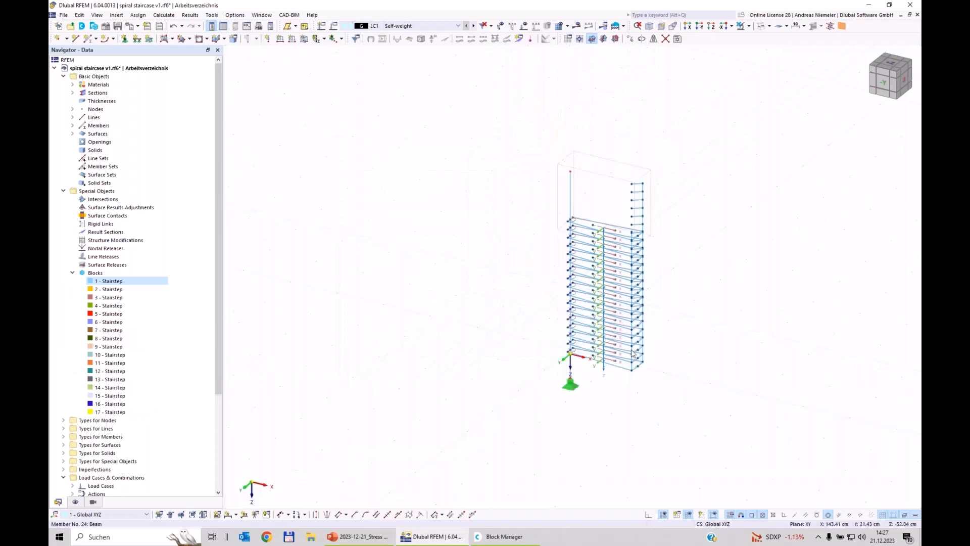
pyautogui.scroll(4, 632, 354)
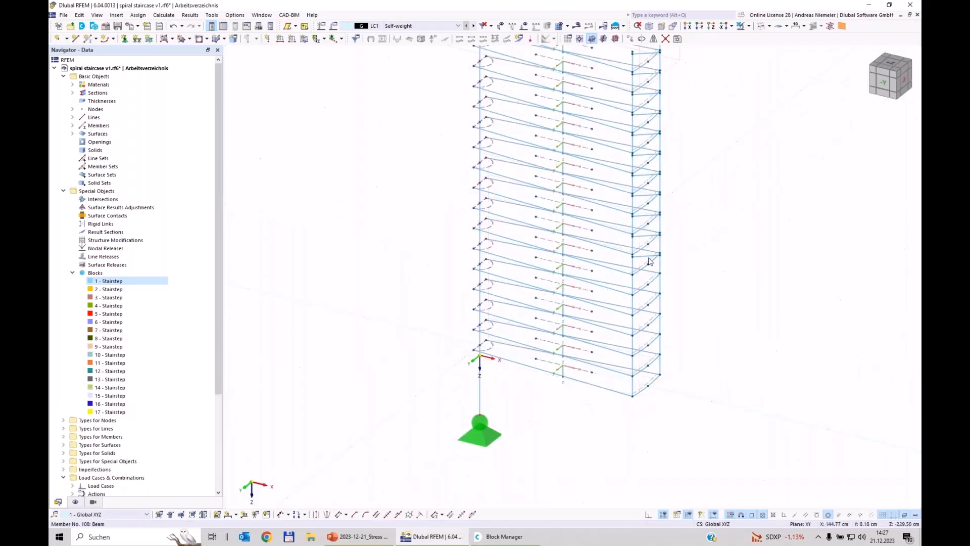
pyautogui.scroll(-3, 650, 261)
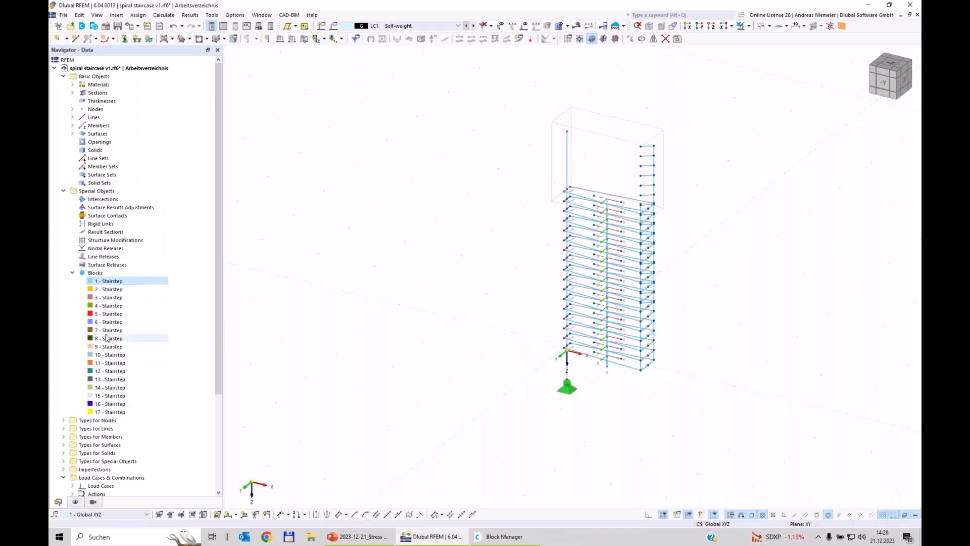
# - Enable a specific direction for Stairstep blocks 2 to 17 together and rotate them 1° about Z'
pyautogui.click(111, 290)
pyautogui.doubleClick(109, 282)
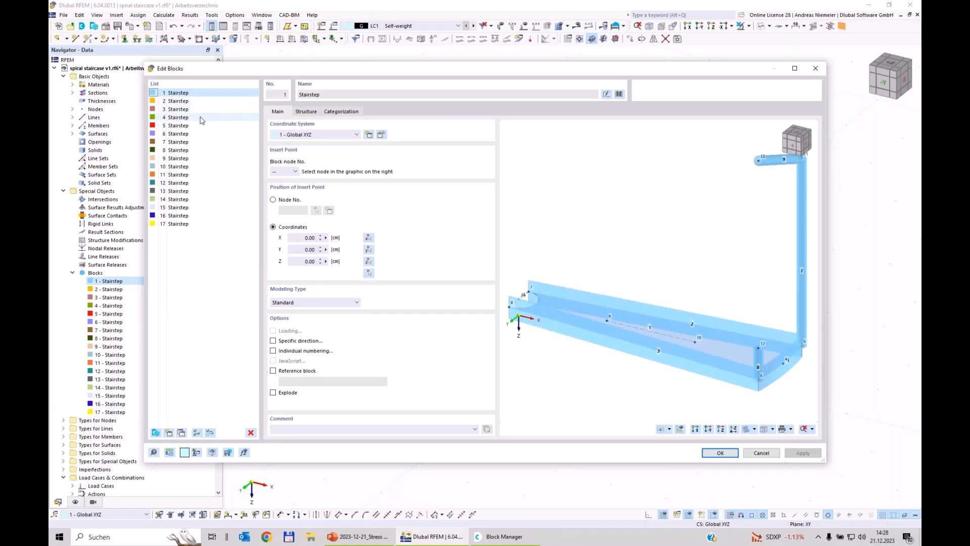
pyautogui.click(182, 100)
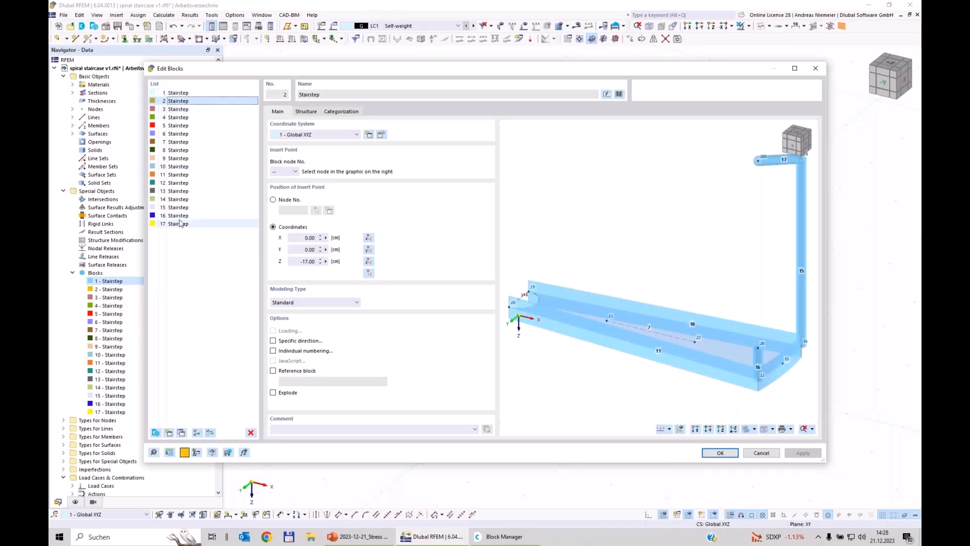
pyautogui.keyDown('shift'); pyautogui.click(180, 223); pyautogui.keyUp('shift')
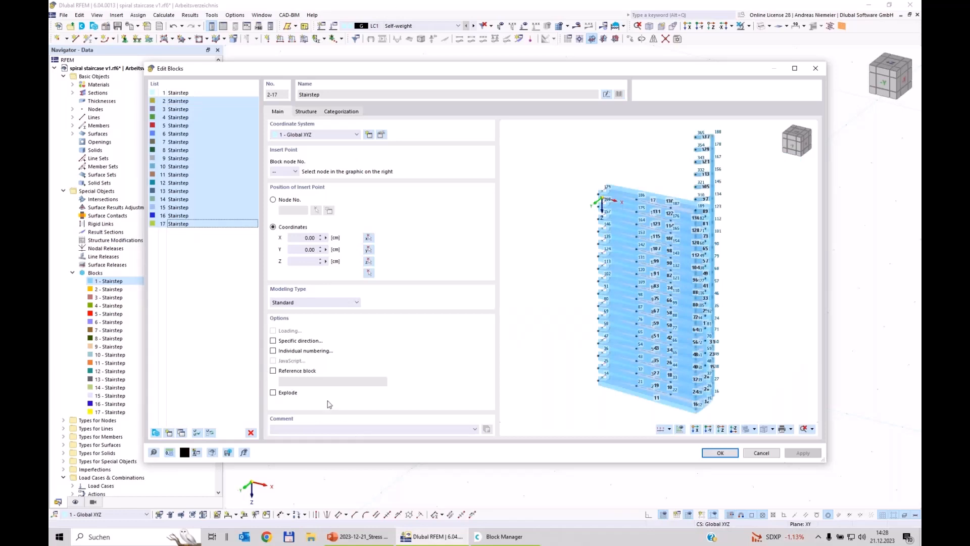
pyautogui.click(272, 341)
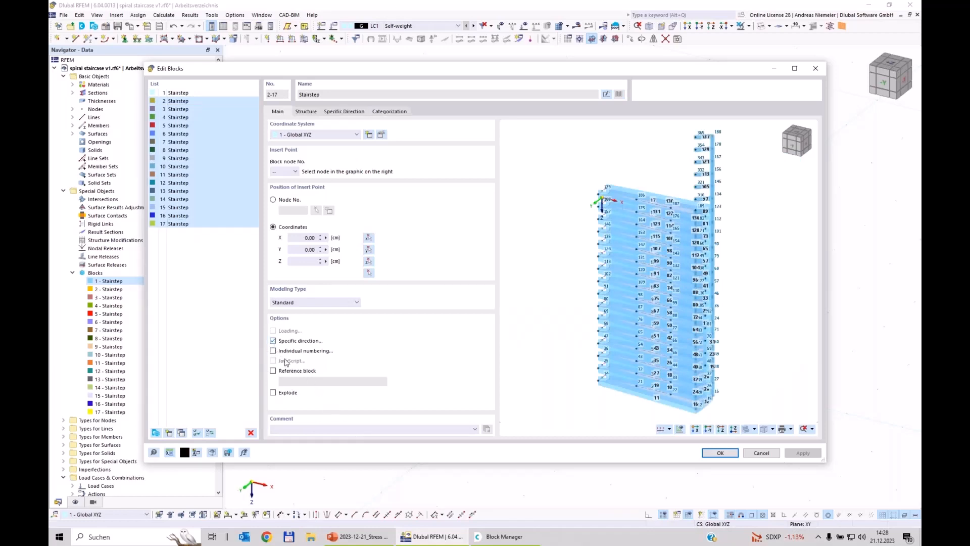
pyautogui.click(344, 112)
pyautogui.click(415, 195)
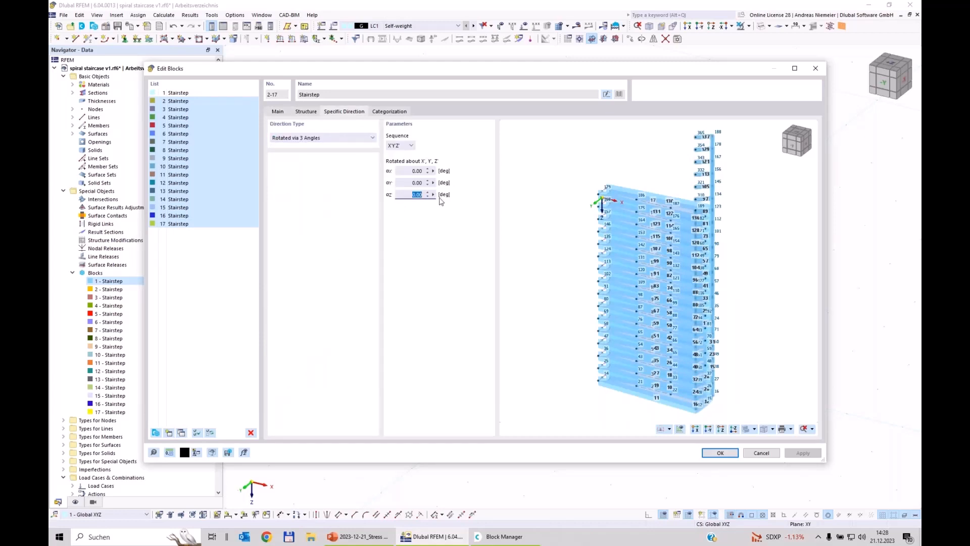
pyautogui.write('1')
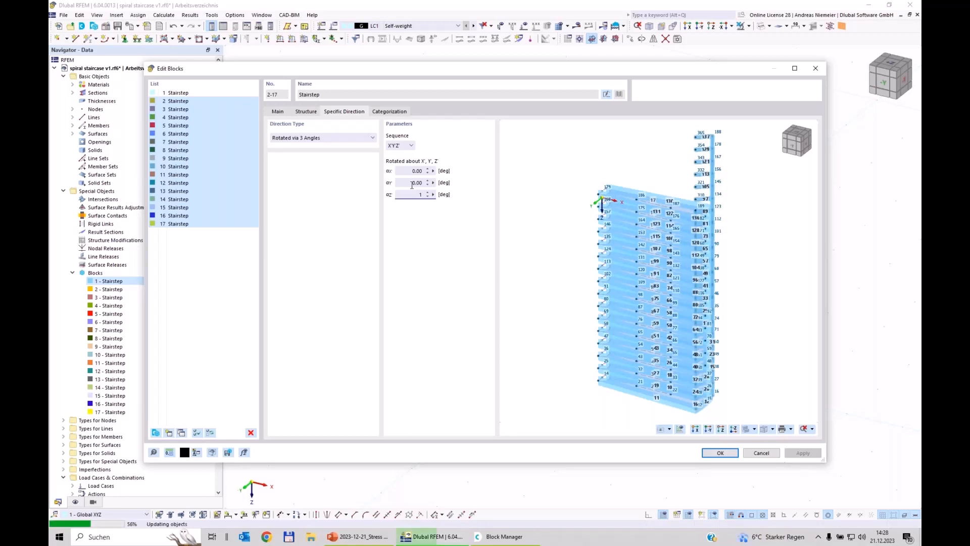
pyautogui.click(412, 183)
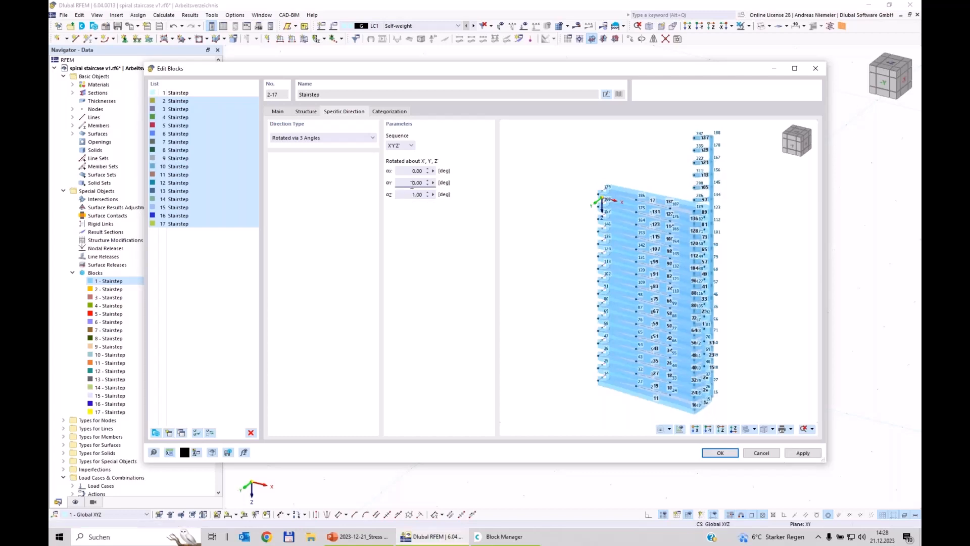
# - Set the rotation about Z' to 17° for block 2, 2*17° for block 3 and 3*17° for block 4
pyautogui.click(178, 101)
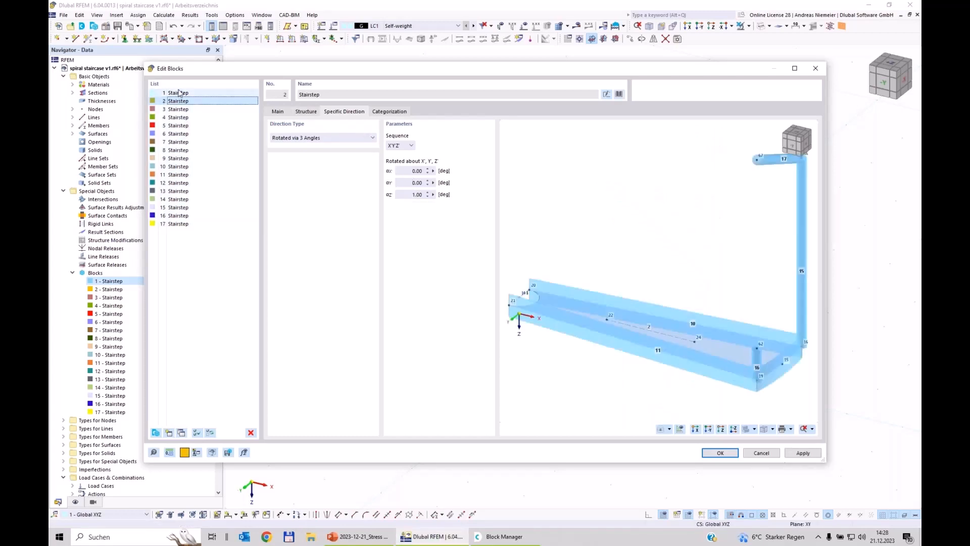
pyautogui.doubleClick(417, 194)
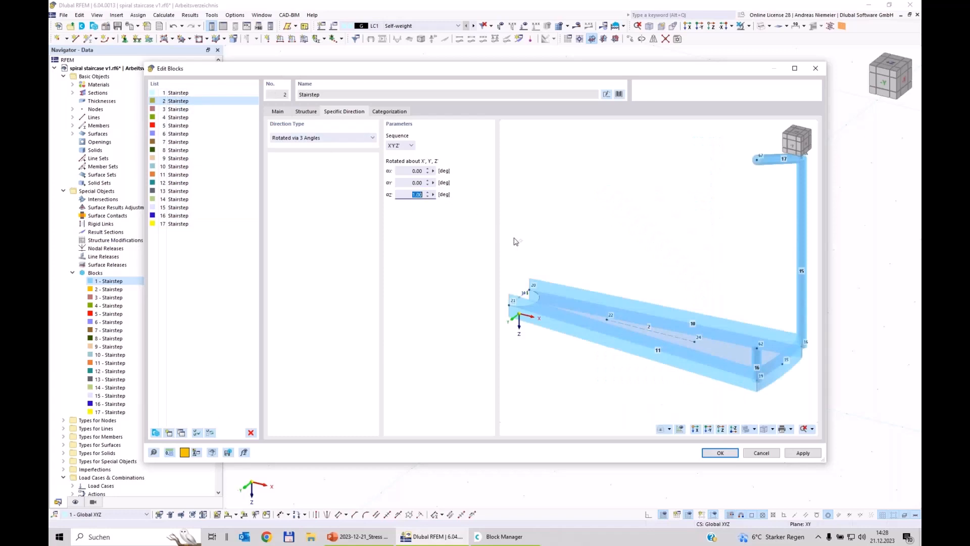
pyautogui.write('17')
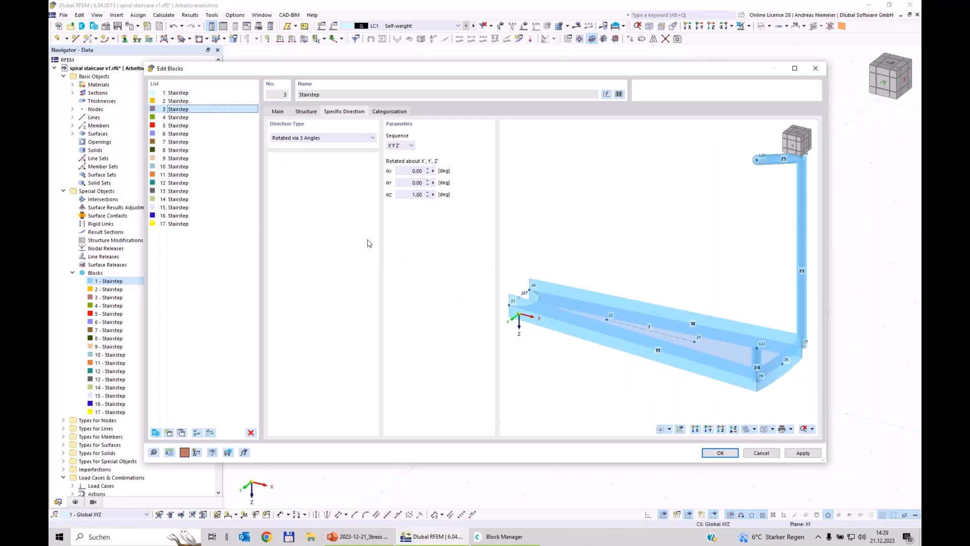
pyautogui.click(414, 194)
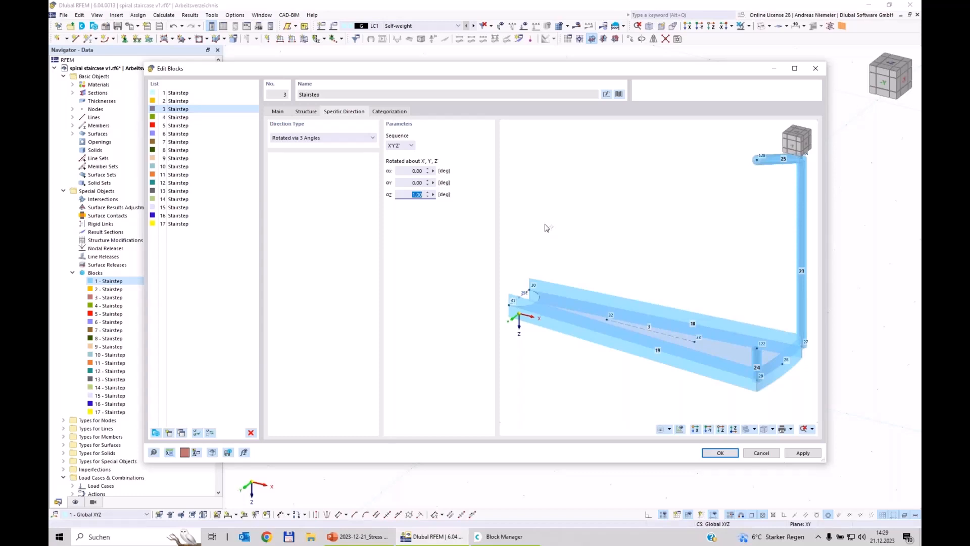
pyautogui.write('2*17')
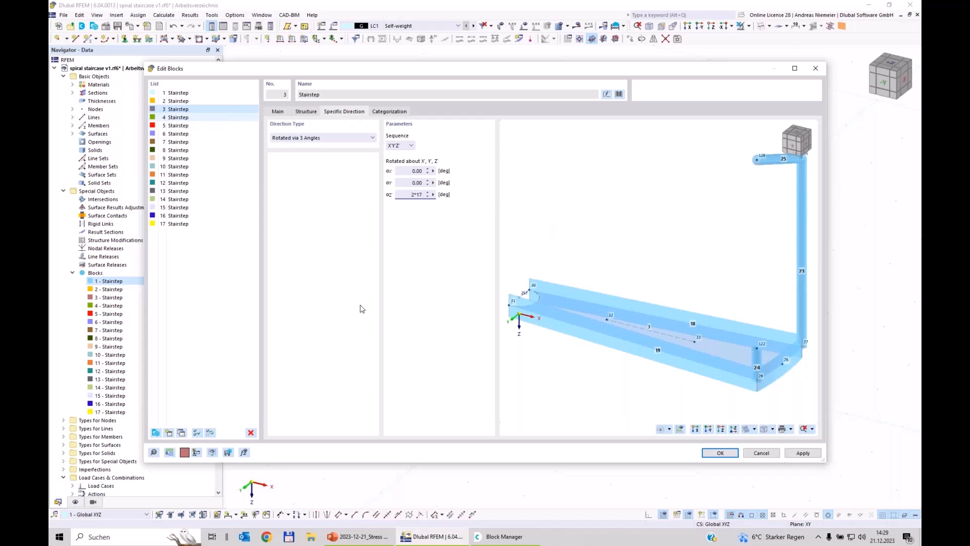
pyautogui.moveTo(406, 194); pyautogui.dragTo(443, 199)
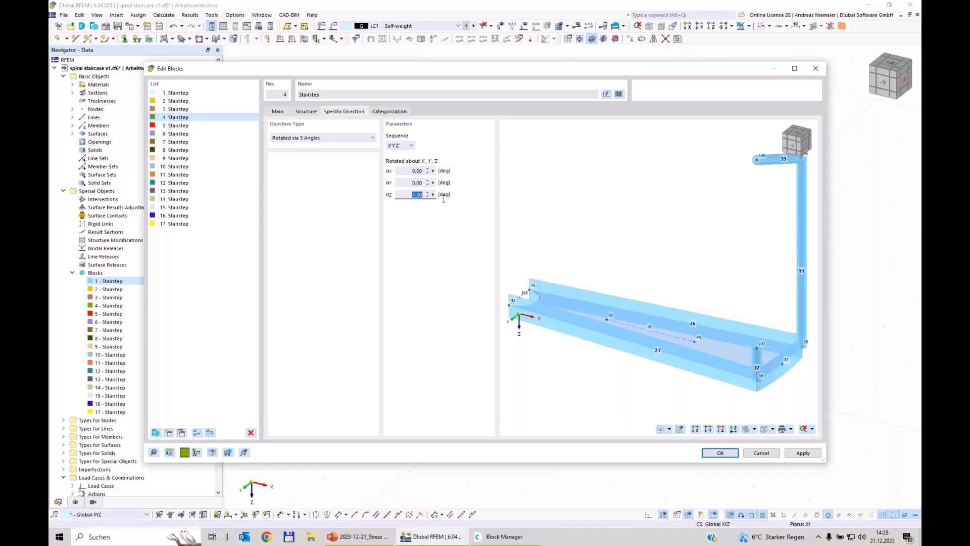
pyautogui.write('3*17')
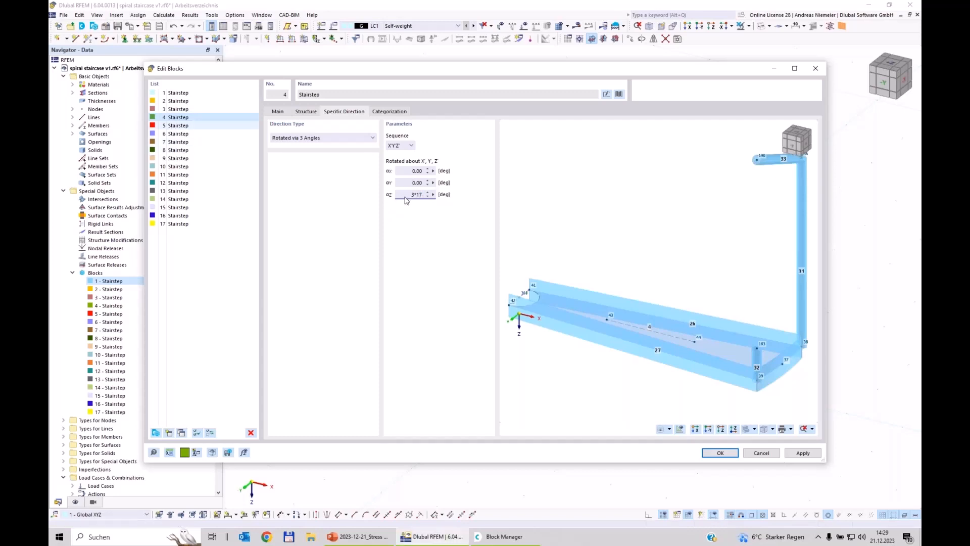
# - Set the rotation about Z' to 4*17° for block 5, 5*17° for block 6 and 6*17° for block 7
pyautogui.click(178, 125)
pyautogui.moveTo(404, 195); pyautogui.dragTo(434, 195)
pyautogui.write('4*')
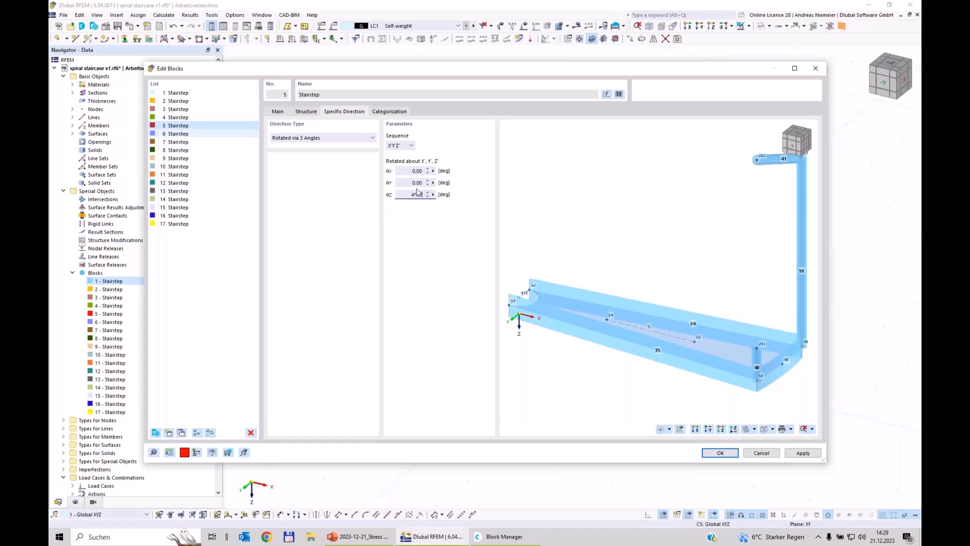
pyautogui.moveTo(407, 196); pyautogui.dragTo(437, 195)
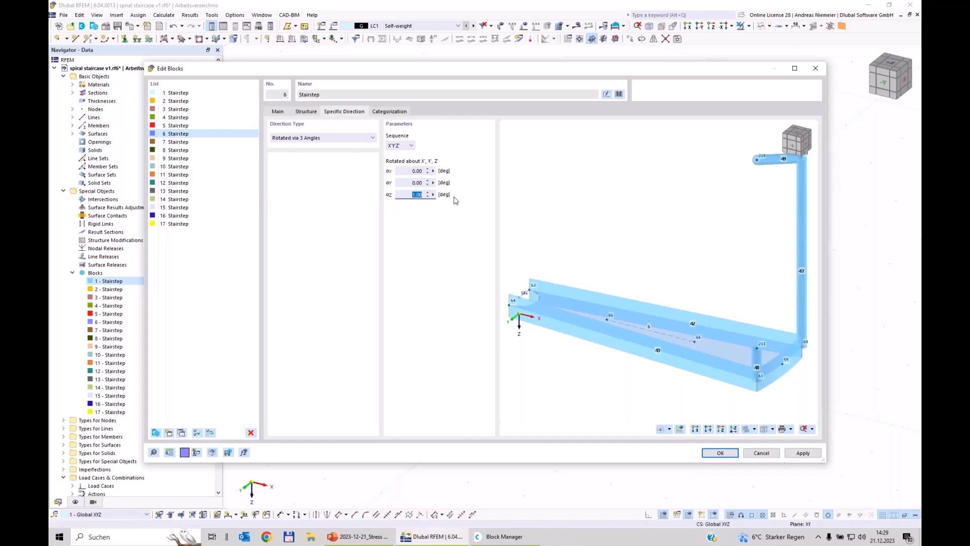
pyautogui.write('5*17')
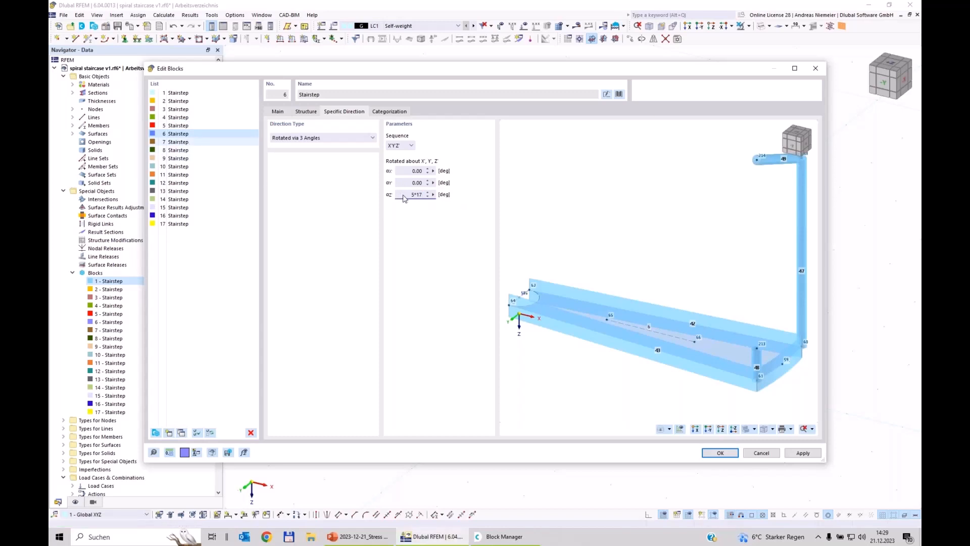
pyautogui.moveTo(404, 194); pyautogui.dragTo(453, 201)
pyautogui.write('6*17')
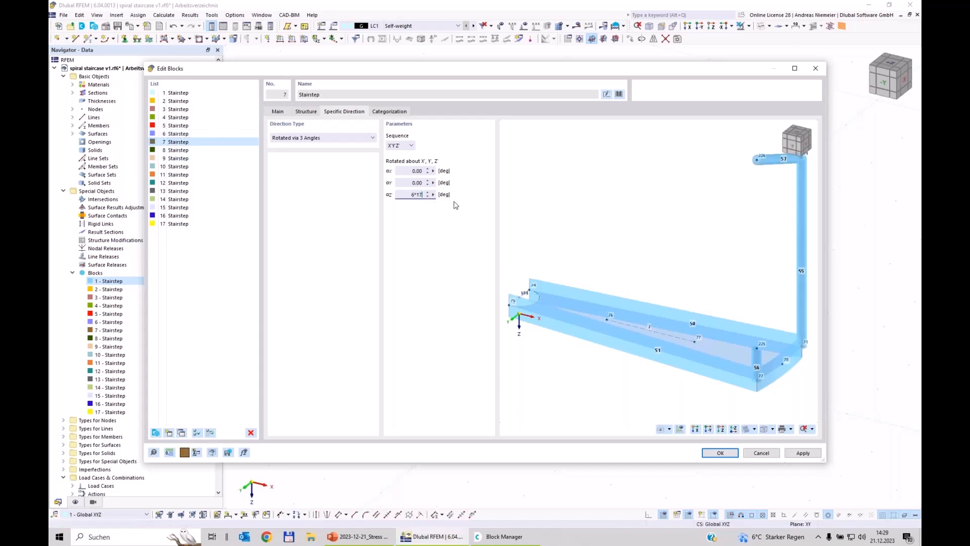
# - Set the rotation about Z' to 7*17° for block 8 and 8*17° for block 9
pyautogui.click(183, 157)
pyautogui.click(178, 150)
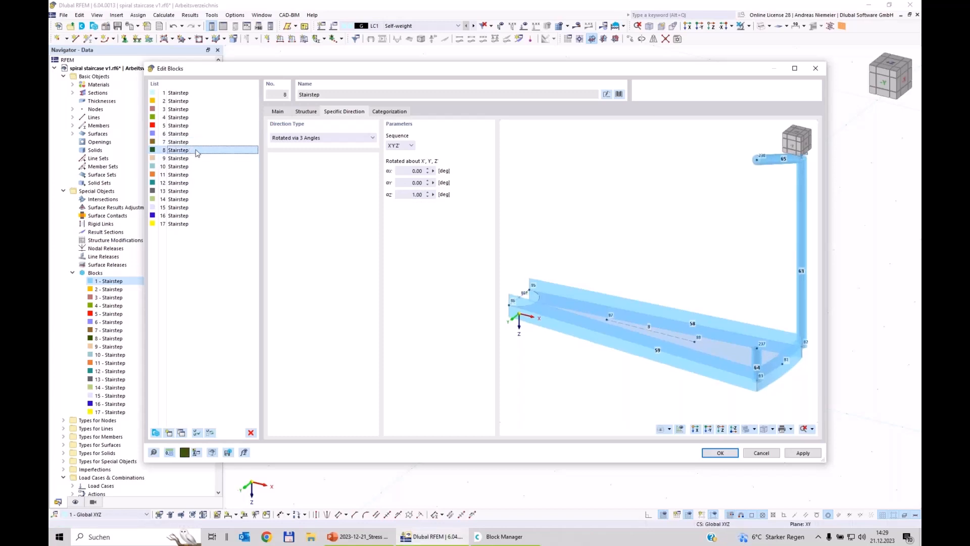
pyautogui.click(399, 193)
pyautogui.write('7')
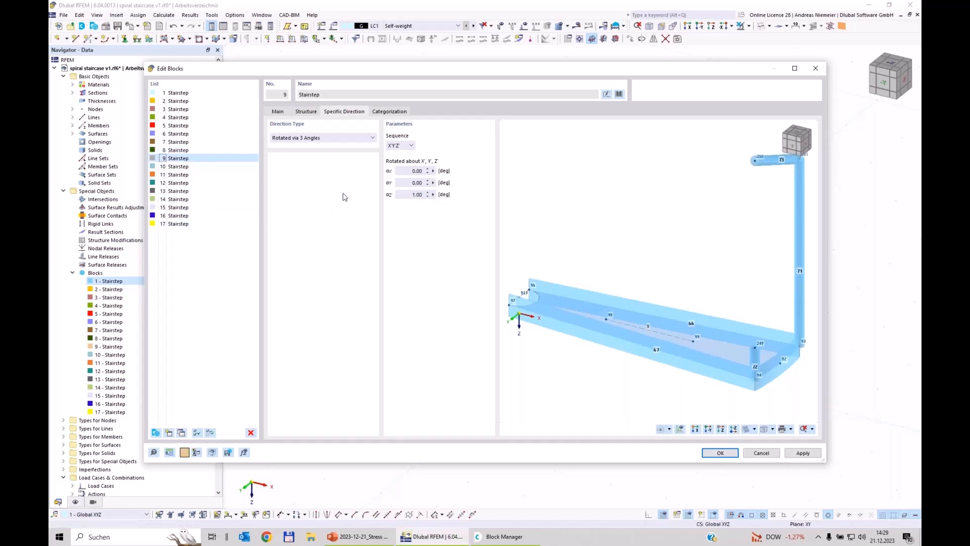
pyautogui.click(410, 194)
pyautogui.doubleClick(410, 194)
pyautogui.write('8*17')
# - Set the rotation about Z' to 9*17° for block 10 and 10*17° for block 11
pyautogui.click(177, 166)
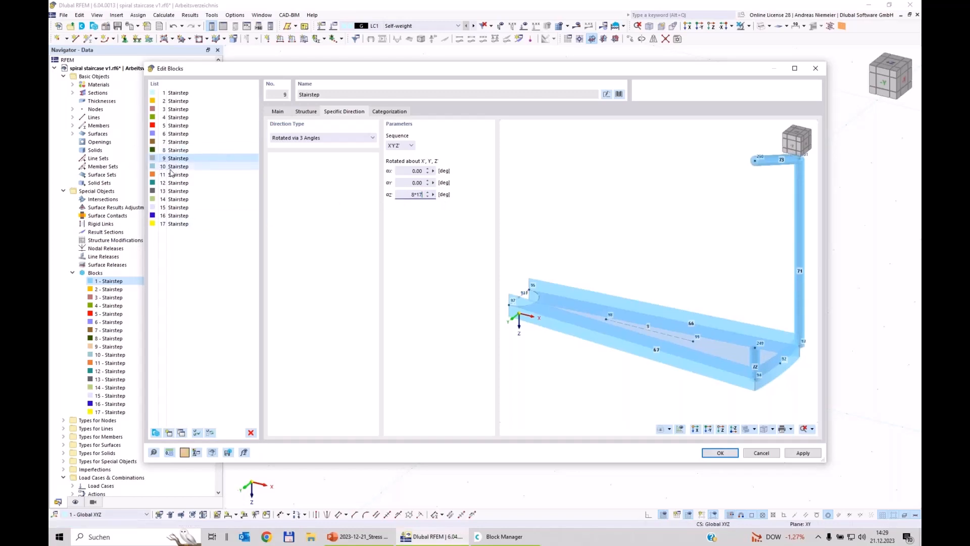
pyautogui.doubleClick(415, 194)
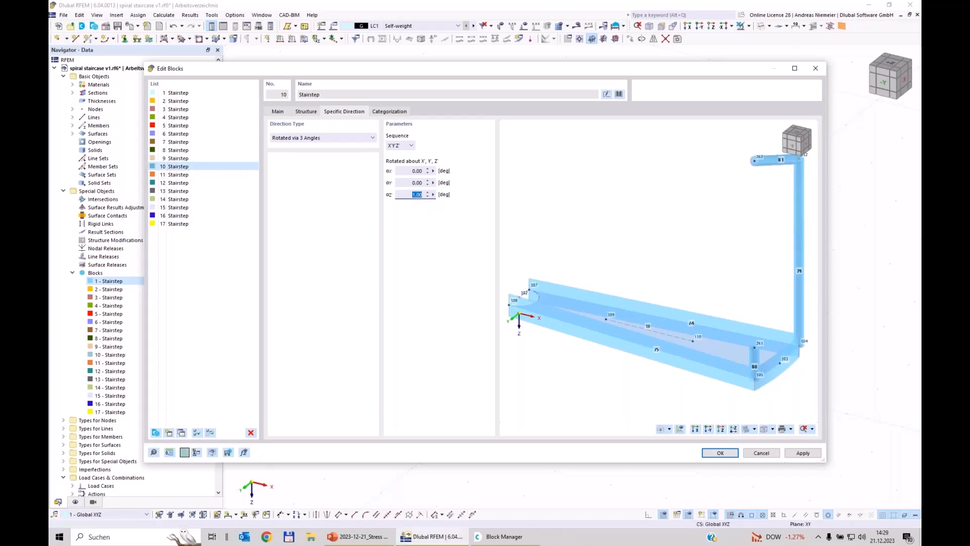
pyautogui.write('9*17')
pyautogui.click(184, 174)
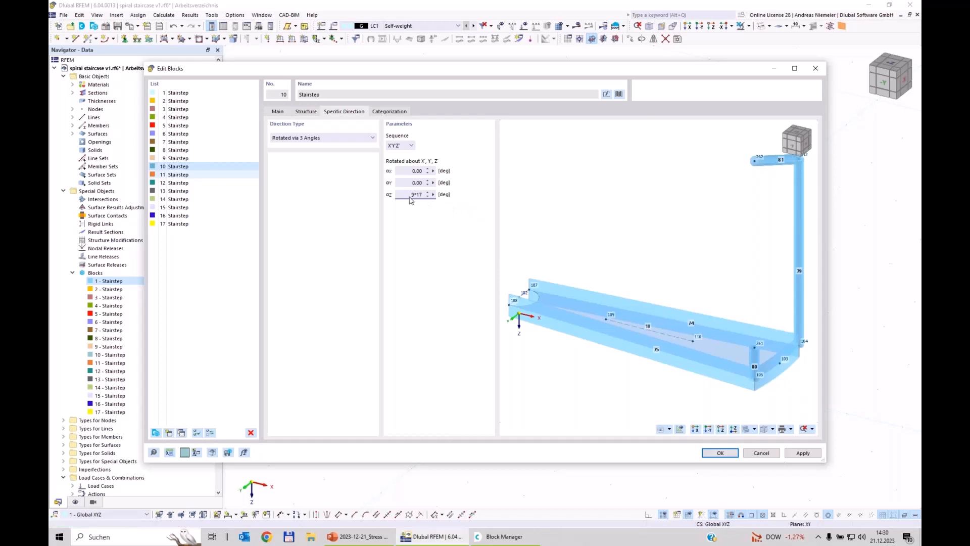
pyautogui.moveTo(409, 195); pyautogui.dragTo(451, 206)
pyautogui.write('10*1')
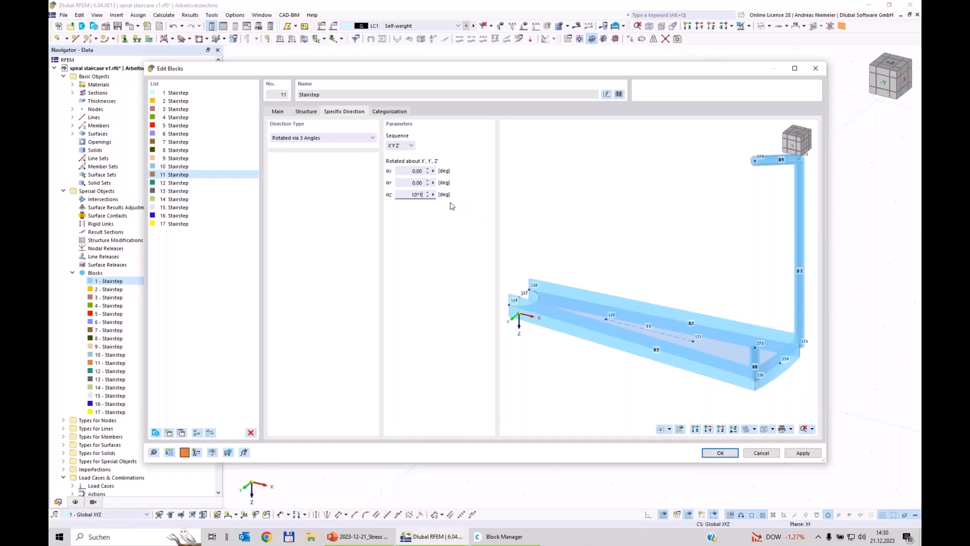
pyautogui.write('7')
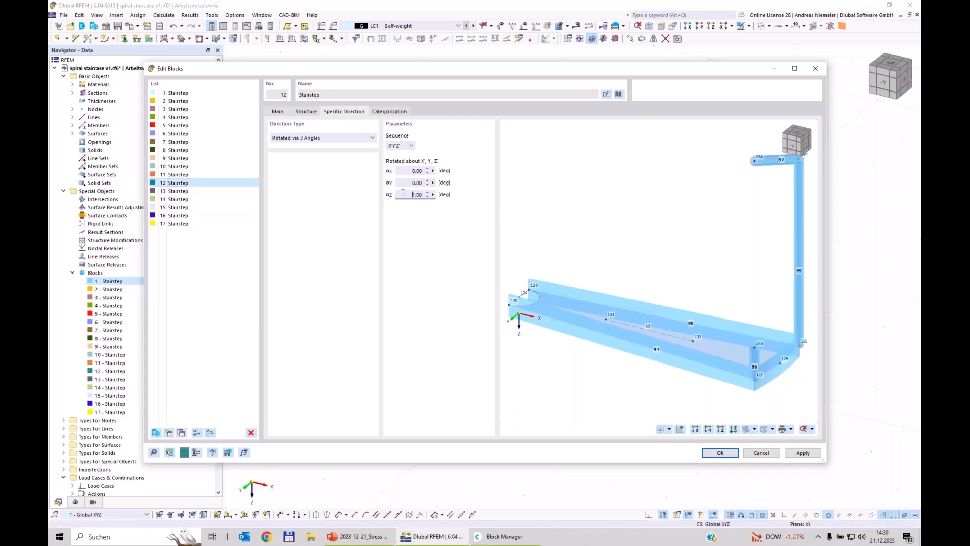
# - Set the rotation about Z' to 11*17° for block 12 and 12*17° for block 13
pyautogui.moveTo(411, 194); pyautogui.dragTo(449, 191)
pyautogui.write('11*17')
pyautogui.click(178, 191)
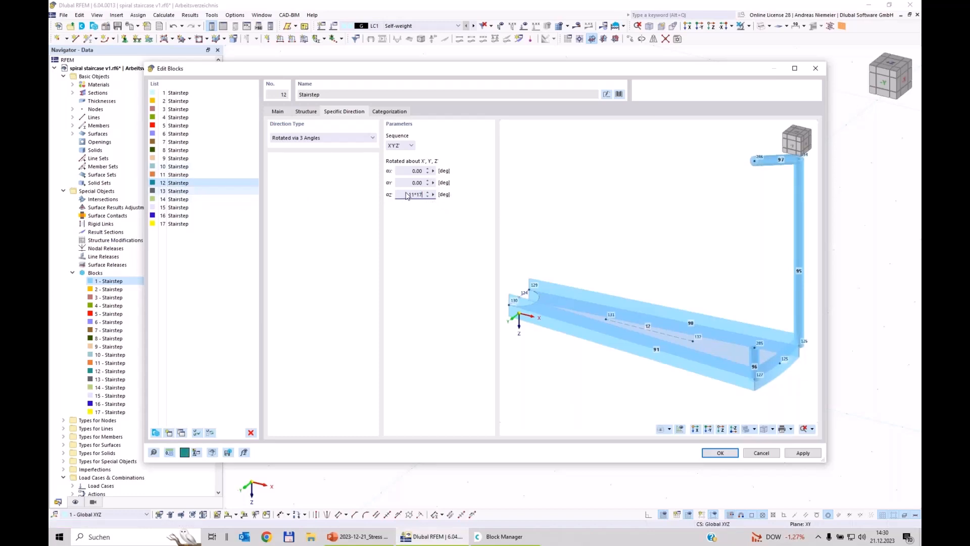
pyautogui.moveTo(411, 195); pyautogui.dragTo(427, 194)
pyautogui.write('12*17')
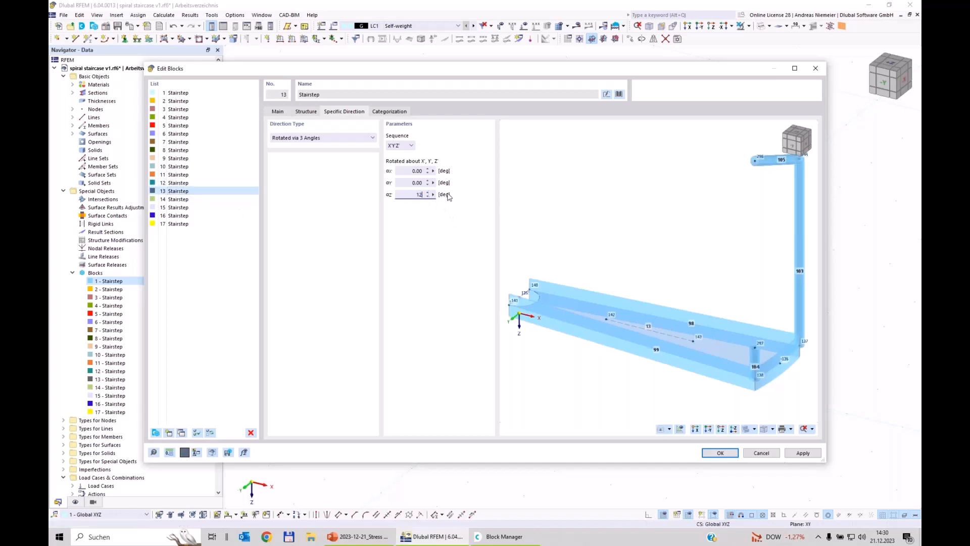
# - Set the rotation about Z' to 13*17° for block 14 and 14*17° for block 15
pyautogui.click(177, 199)
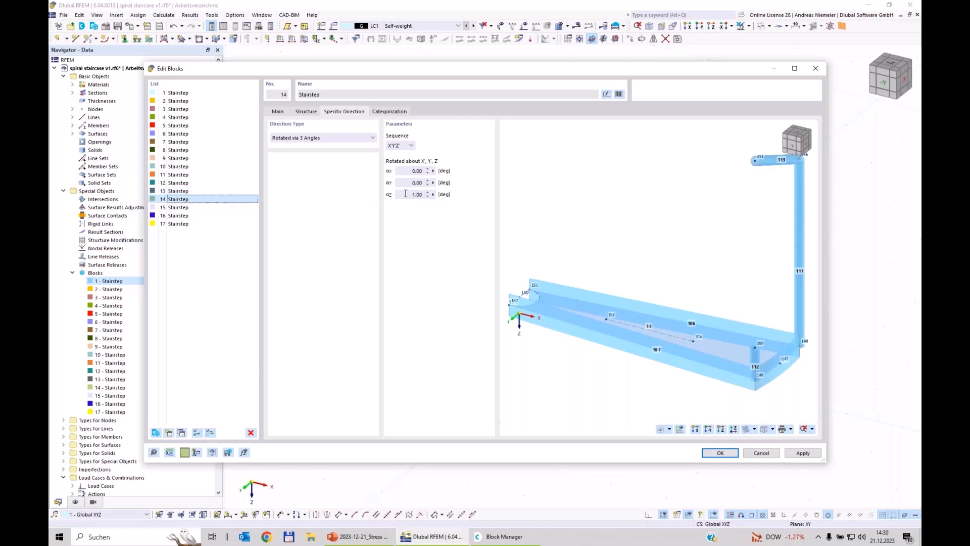
pyautogui.moveTo(410, 195); pyautogui.dragTo(427, 195)
pyautogui.write('13*17')
pyautogui.click(178, 208)
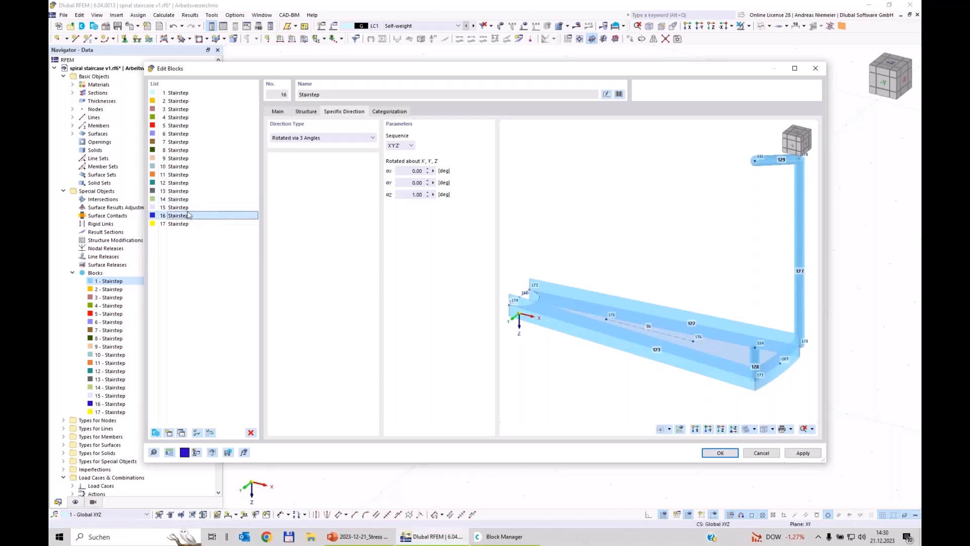
pyautogui.click(410, 195)
pyautogui.moveTo(410, 194); pyautogui.dragTo(470, 198)
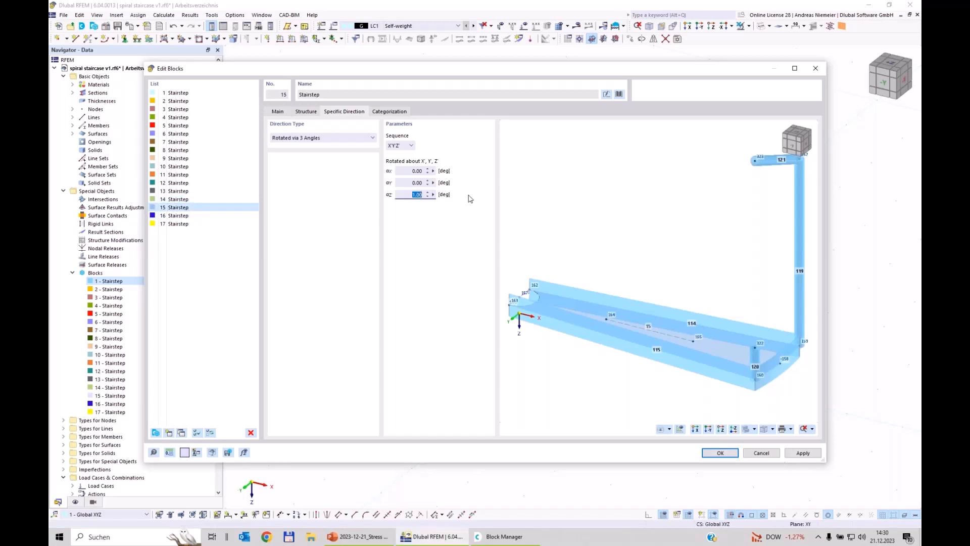
pyautogui.write('14*17')
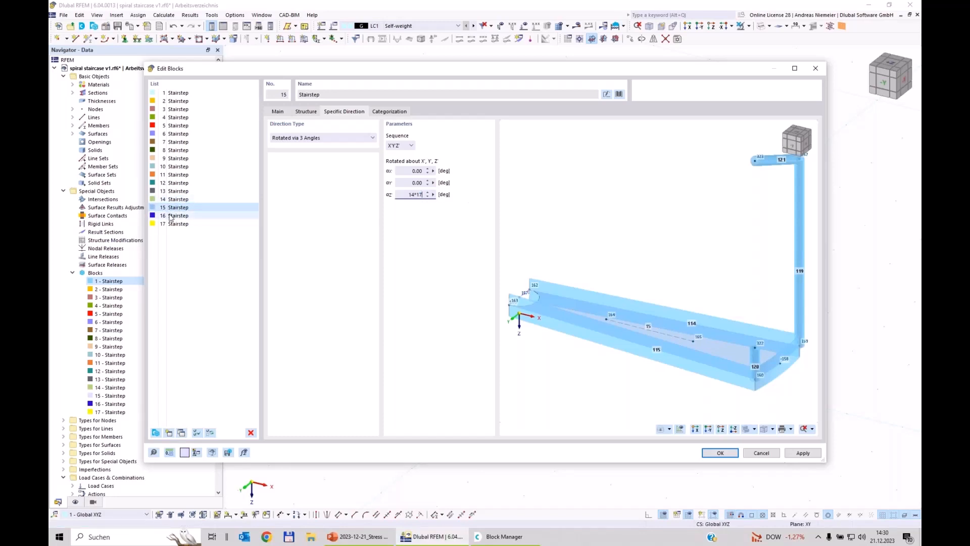
# - Set the rotation about Z' to 16*17° for both block 16 and block 17, and apply the block edits
pyautogui.click(172, 215)
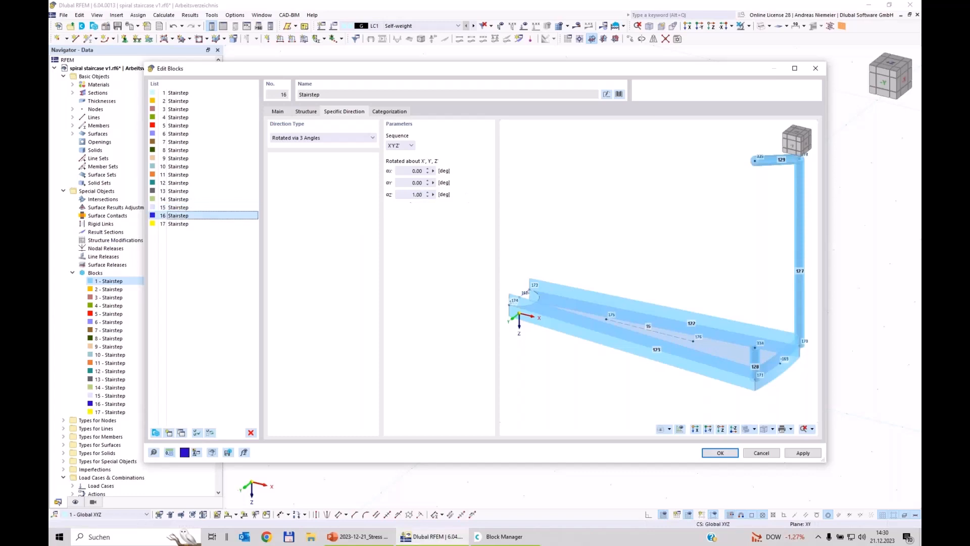
pyautogui.moveTo(411, 194); pyautogui.dragTo(456, 211)
pyautogui.write('16*17')
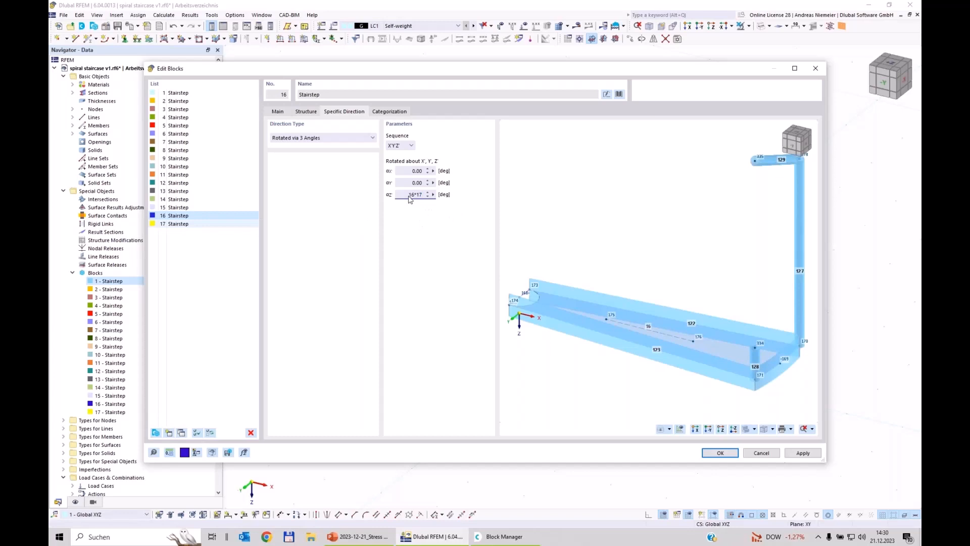
pyautogui.moveTo(410, 196); pyautogui.dragTo(489, 211)
pyautogui.write('1')
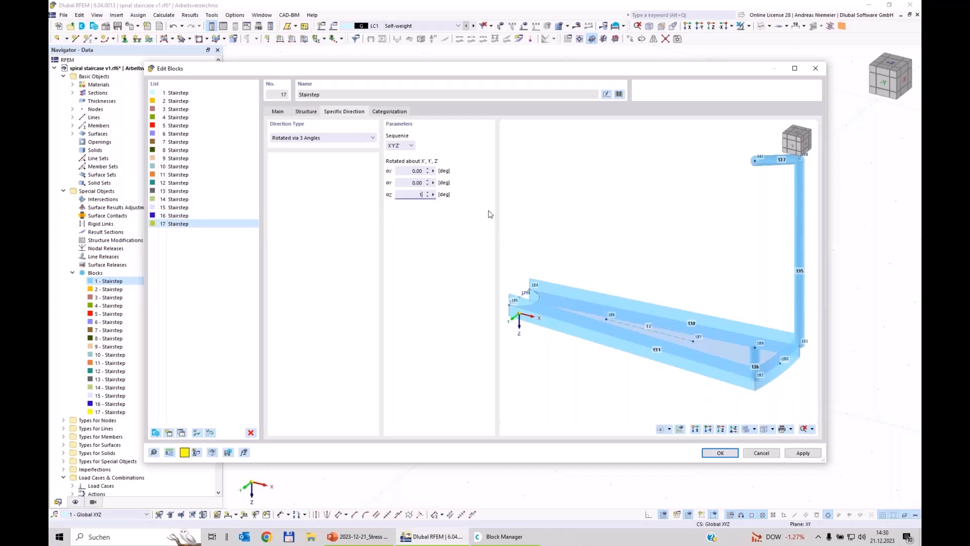
pyautogui.write('6*17')
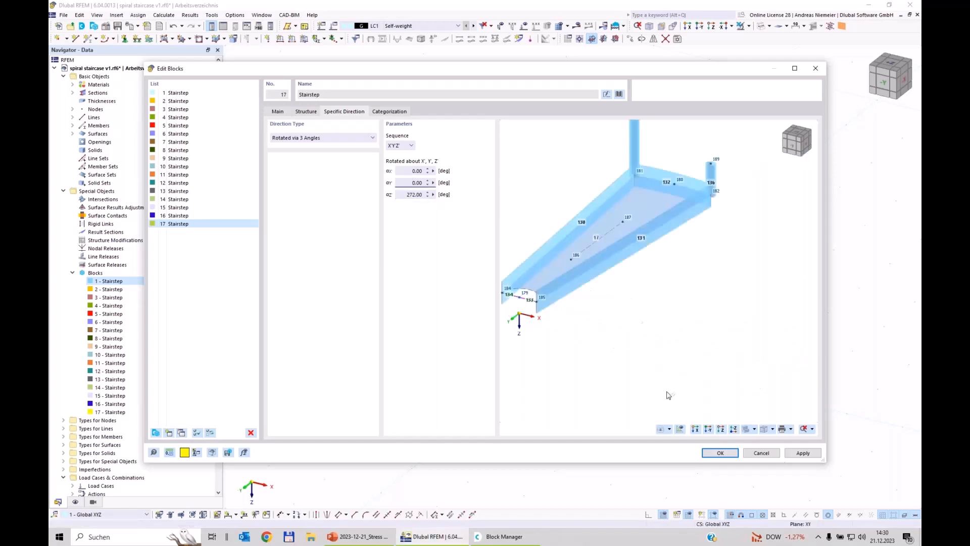
pyautogui.click(713, 454)
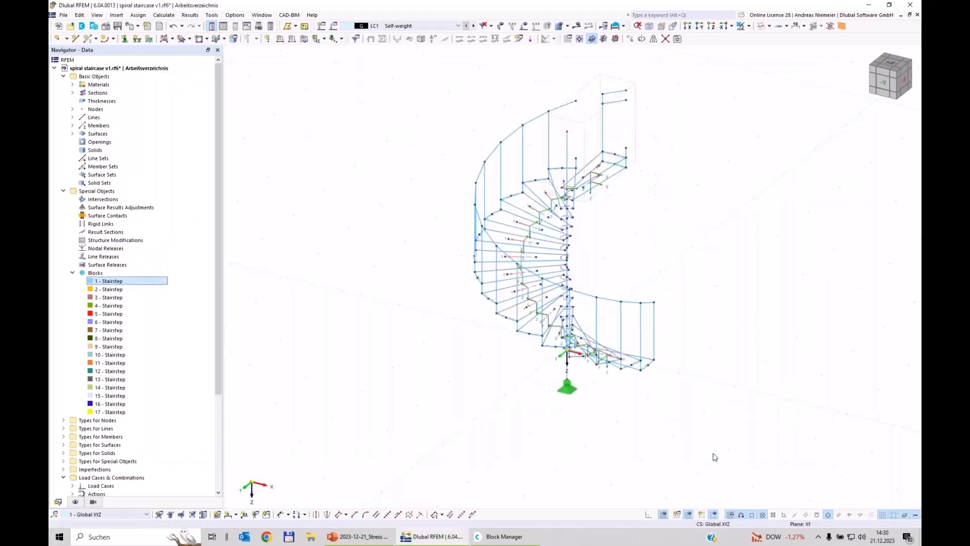
# - Set the insert point's Z coordinate of block 16 to 15*17 cm
pyautogui.keyDown('ctrl'); pyautogui.moveTo(638, 416); pyautogui.dragTo(675, 418, button='middle'); pyautogui.keyUp('ctrl')
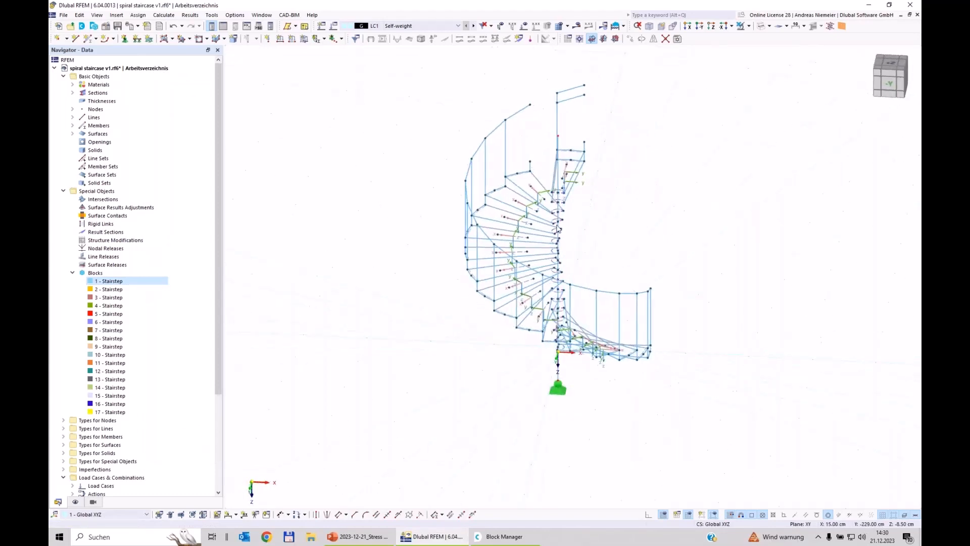
pyautogui.scroll(2, 560, 172)
pyautogui.scroll(3, 560, 172)
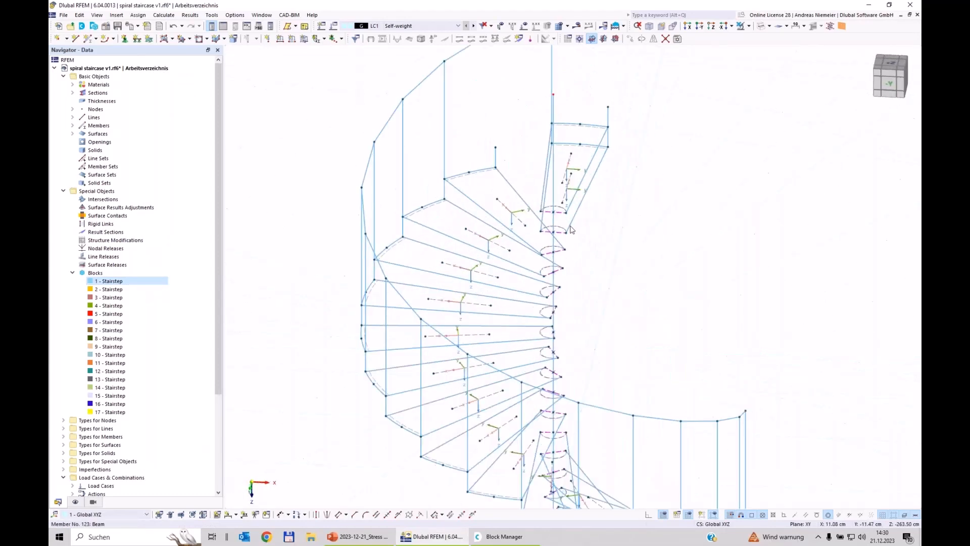
pyautogui.click(106, 404)
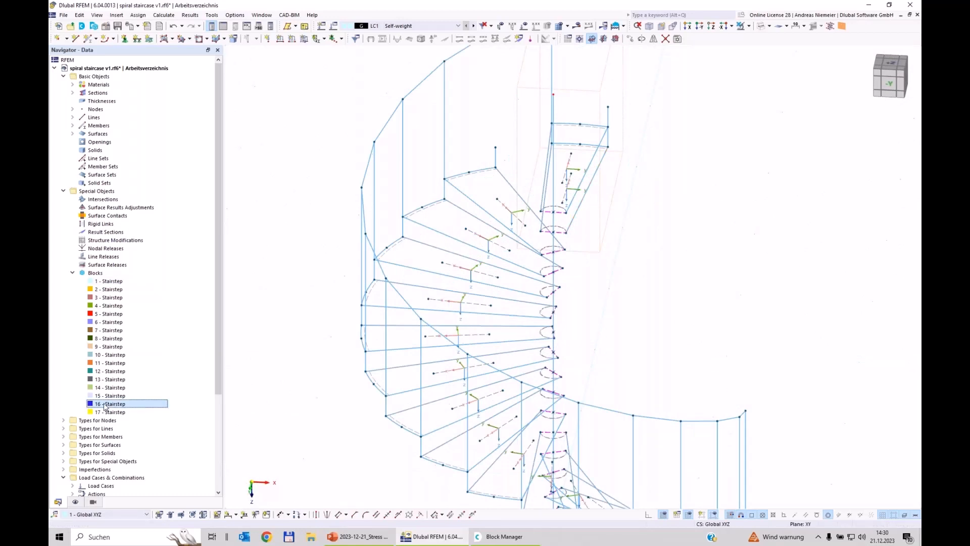
pyautogui.doubleClick(105, 404)
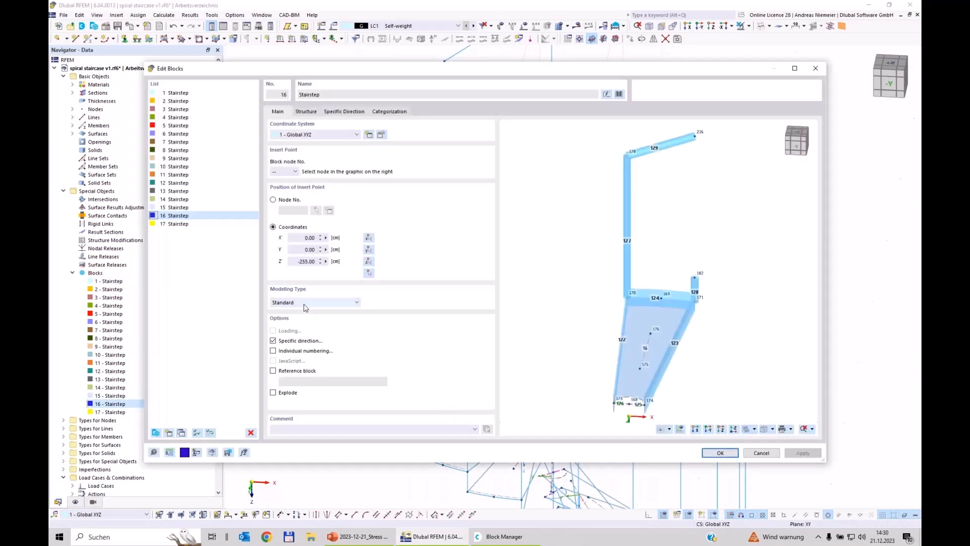
pyautogui.doubleClick(306, 261)
pyautogui.write('15*17')
pyautogui.click(716, 455)
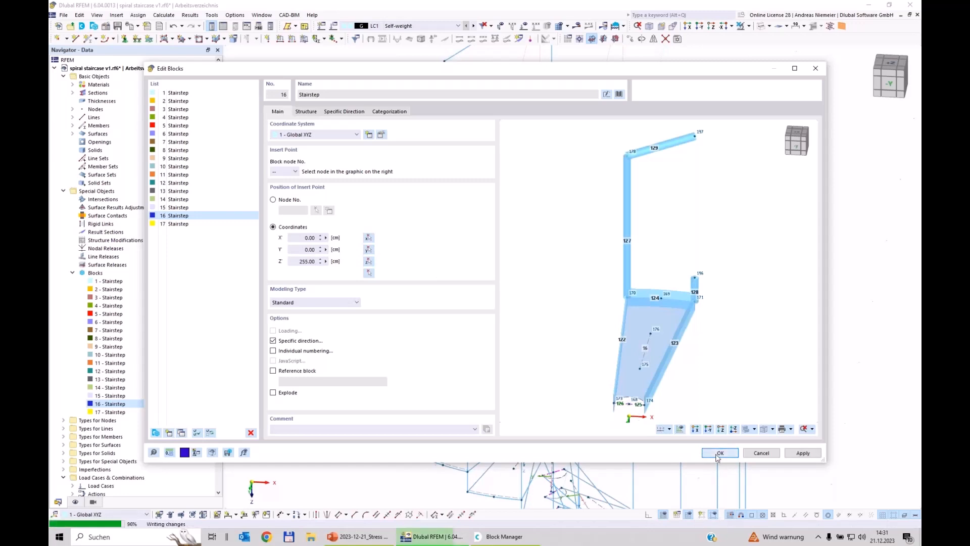
pyautogui.click(716, 454)
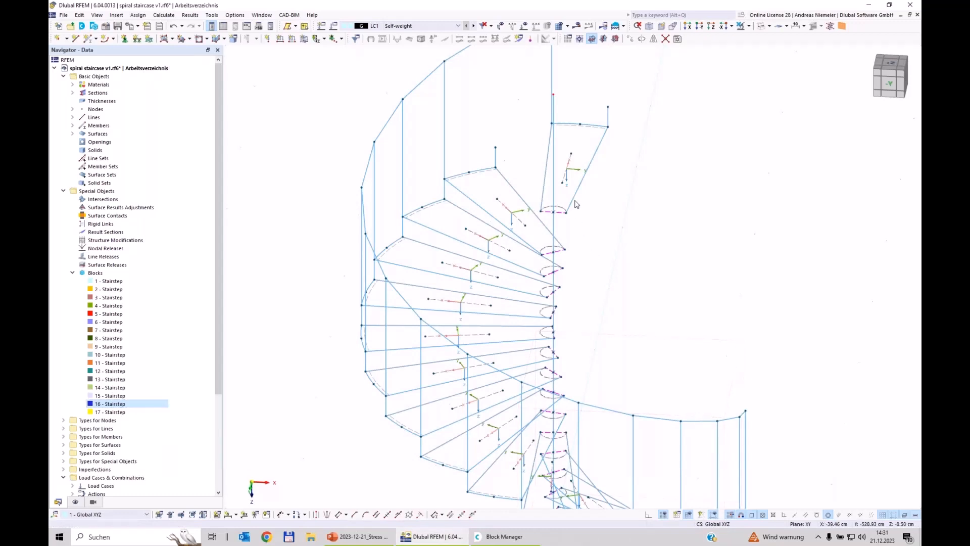
# - Set the insert point's Z coordinate of block 17 to 16*17 cm
pyautogui.click(113, 412)
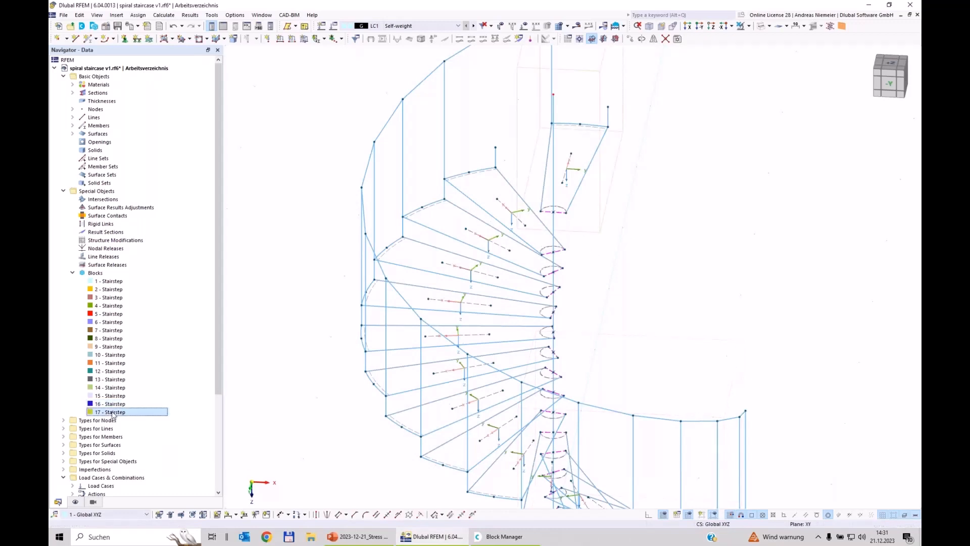
pyautogui.doubleClick(113, 412)
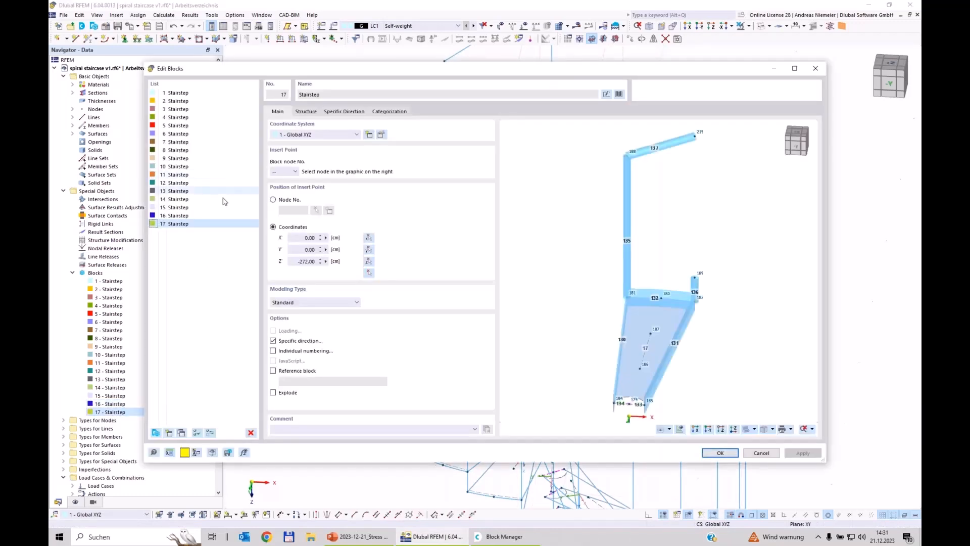
pyautogui.doubleClick(307, 261)
pyautogui.write('1')
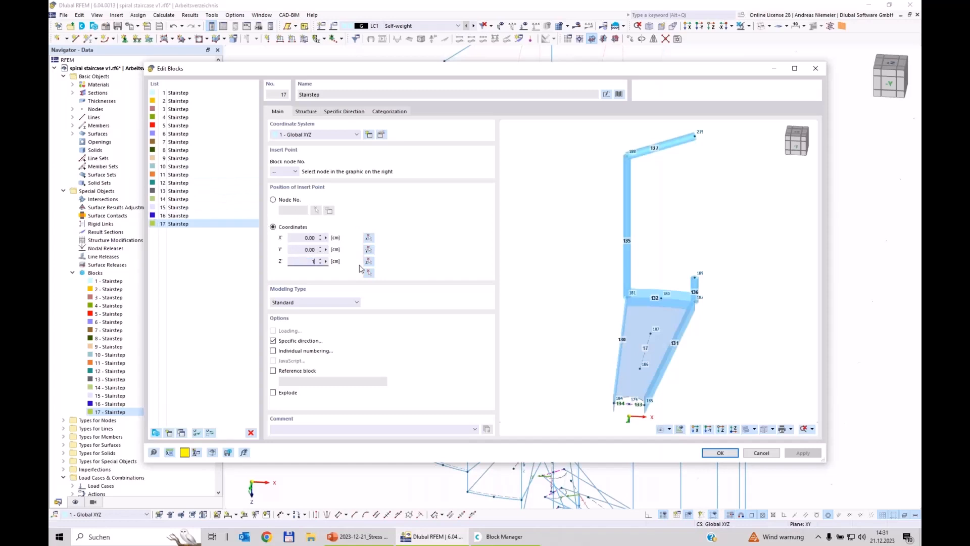
pyautogui.write('6*17')
pyautogui.press('Tab')
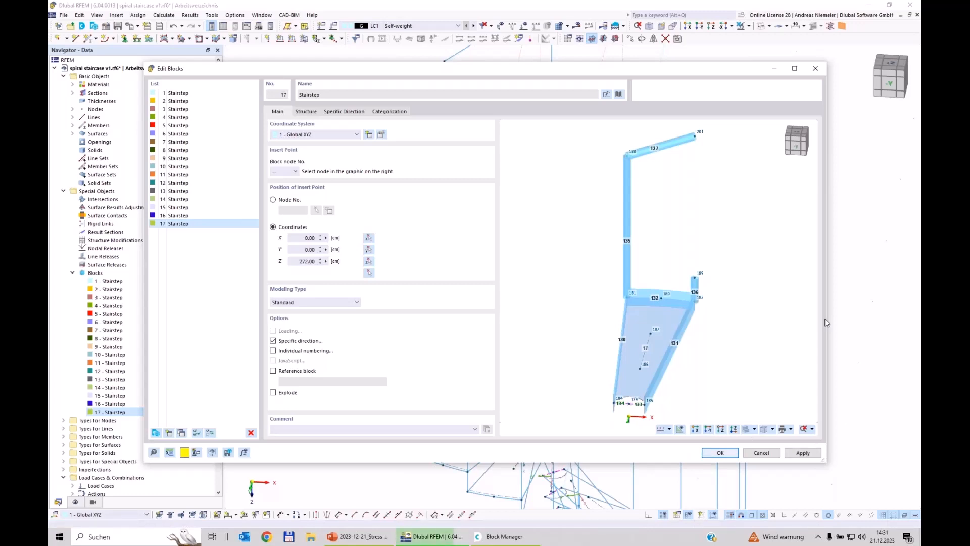
pyautogui.press('Return')
# - Highlight the Stairstep blocks one after another to examine each copy's position along the spiral staircase
pyautogui.scroll(-4, 740, 298)
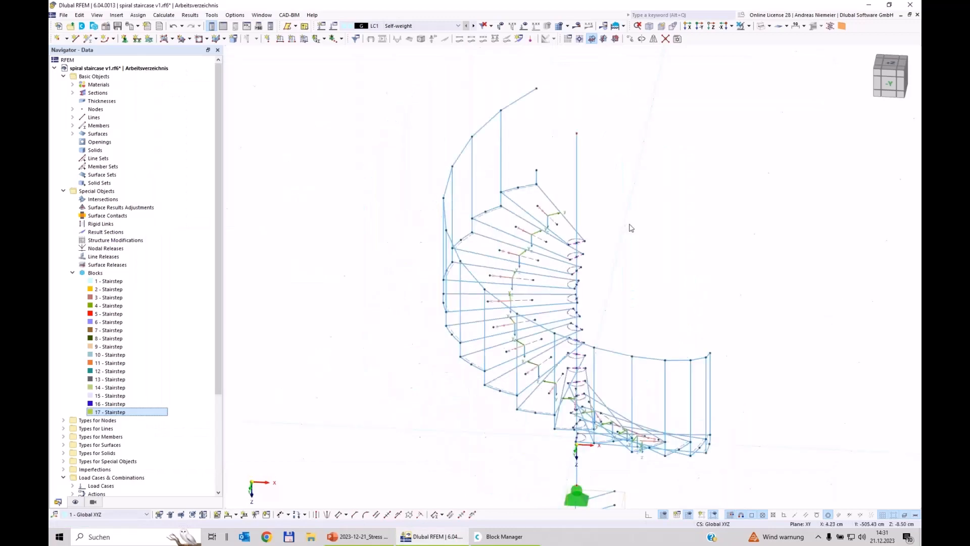
pyautogui.keyDown('ctrl'); pyautogui.moveTo(435, 283); pyautogui.dragTo(650, 304, button='middle'); pyautogui.keyUp('ctrl')
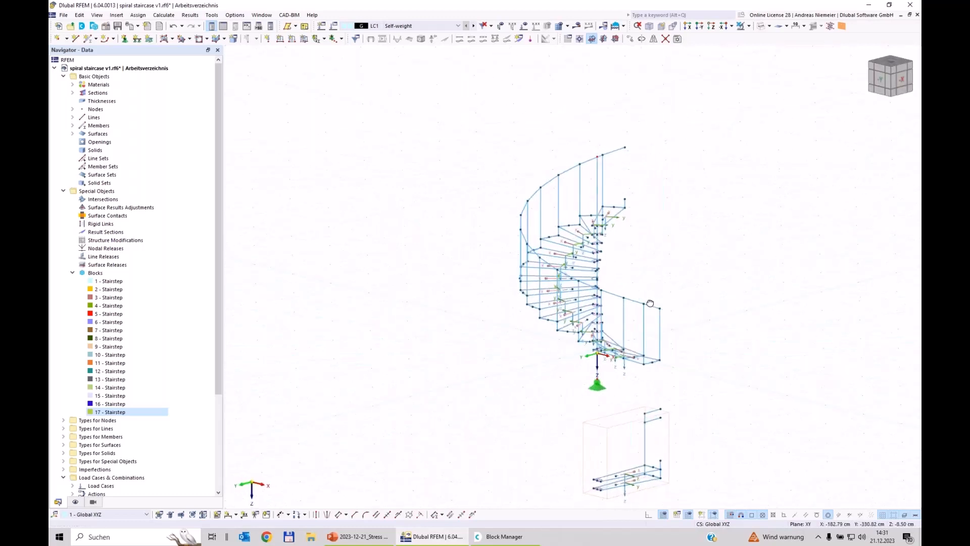
pyautogui.click(112, 281)
pyautogui.click(113, 290)
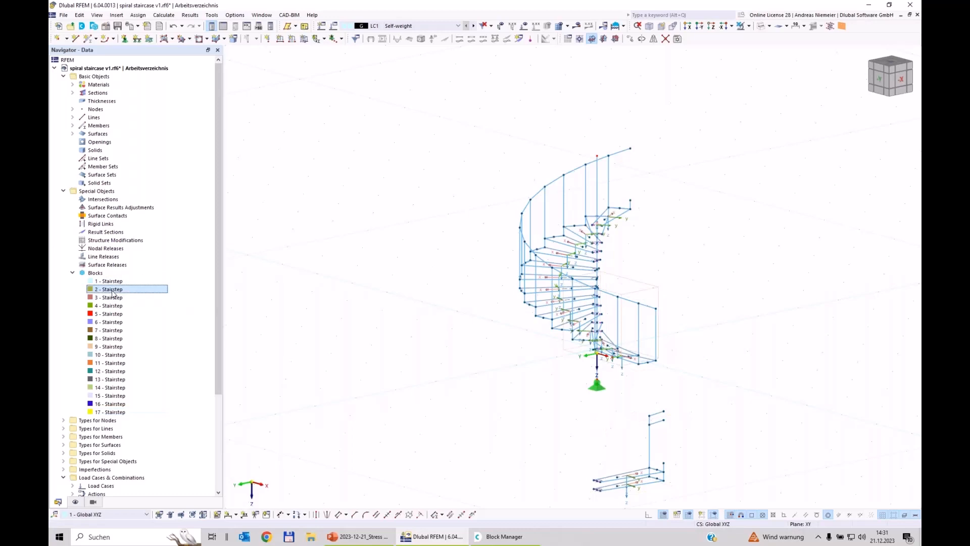
pyautogui.click(112, 281)
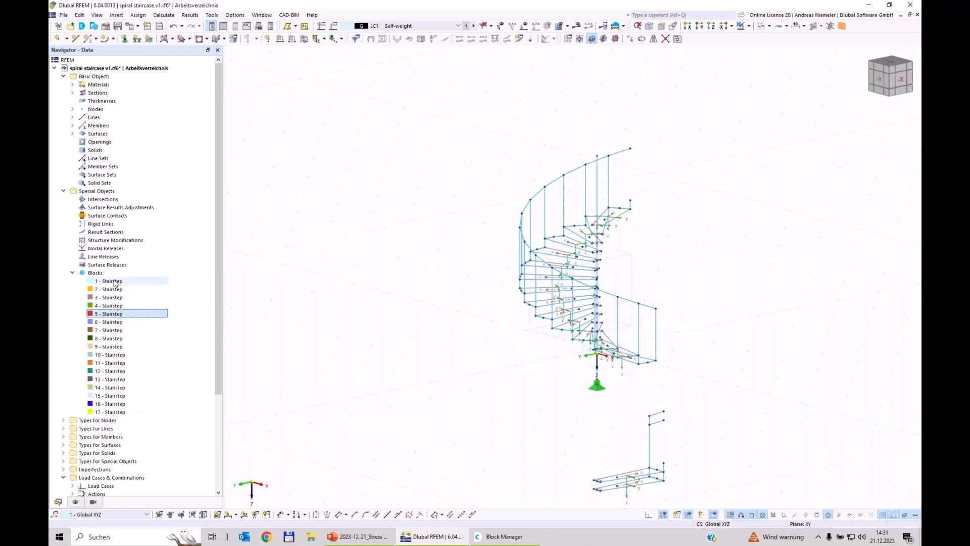
pyautogui.press('Down')
pyautogui.press('Down')
pyautogui.press('Down')
pyautogui.press('Down')
pyautogui.press('Down')
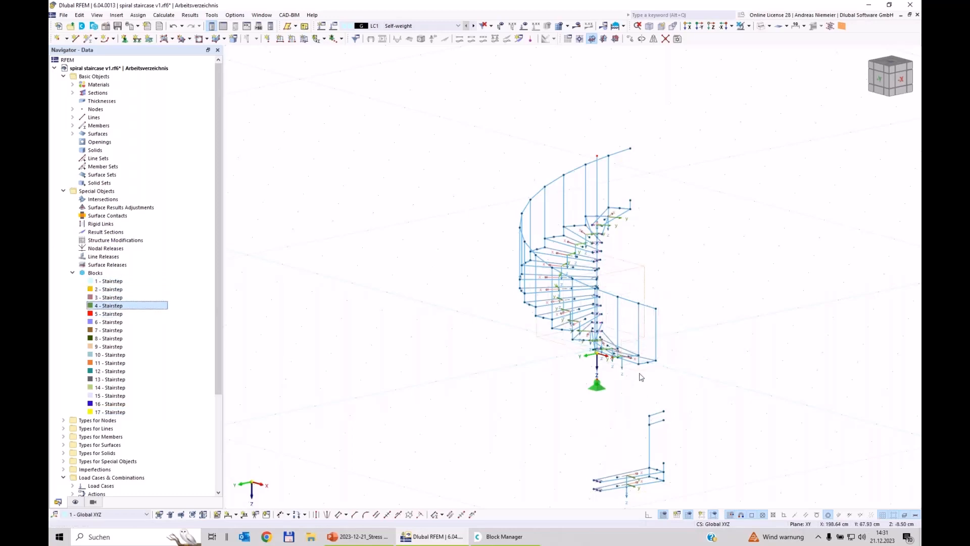
pyautogui.press('Down')
pyautogui.press('Down')
pyautogui.press('Down')
pyautogui.press('Down')
pyautogui.press('Down')
pyautogui.press('Down')
pyautogui.press('Down')
pyautogui.press('Down')
pyautogui.press('Down')
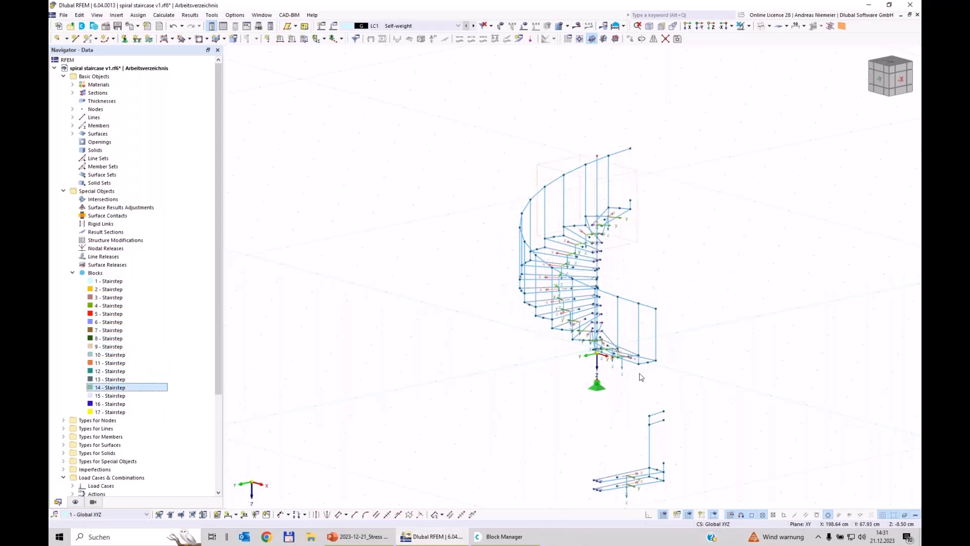
pyautogui.press('Down')
pyautogui.press('Up')
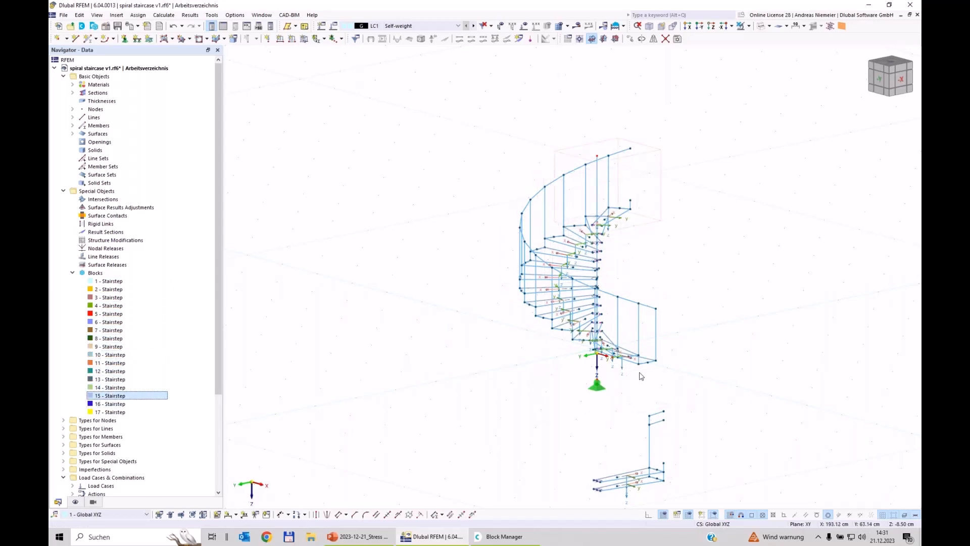
pyautogui.press('Down')
pyautogui.press('Down')
pyautogui.press('Up')
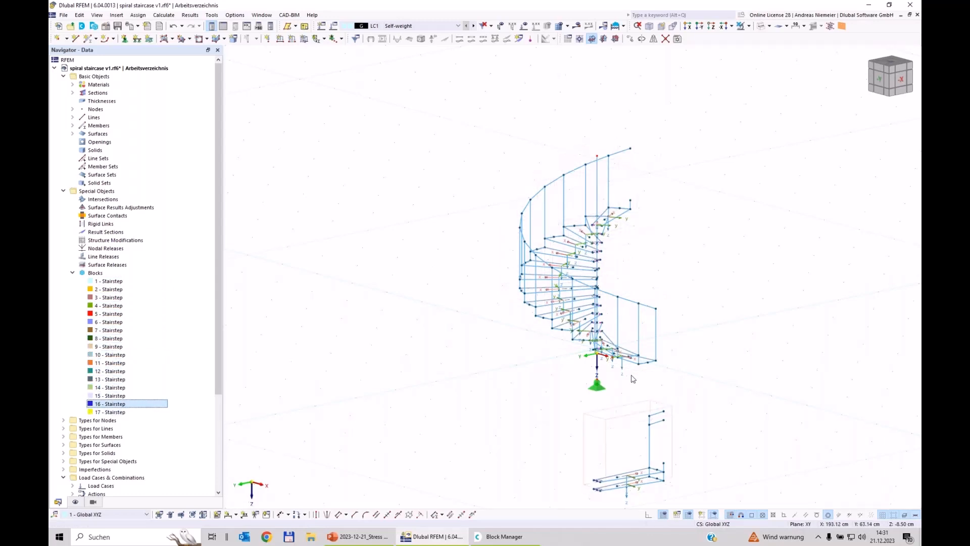
# - Set the insert point's Z coordinate of block 16 to -255 cm, comparing it with block 15
pyautogui.doubleClick(112, 403)
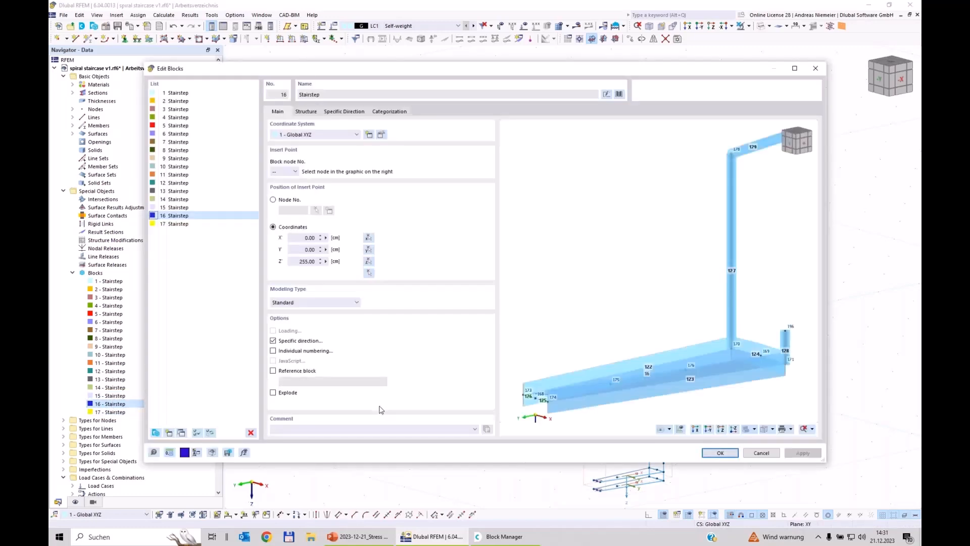
pyautogui.click(296, 261)
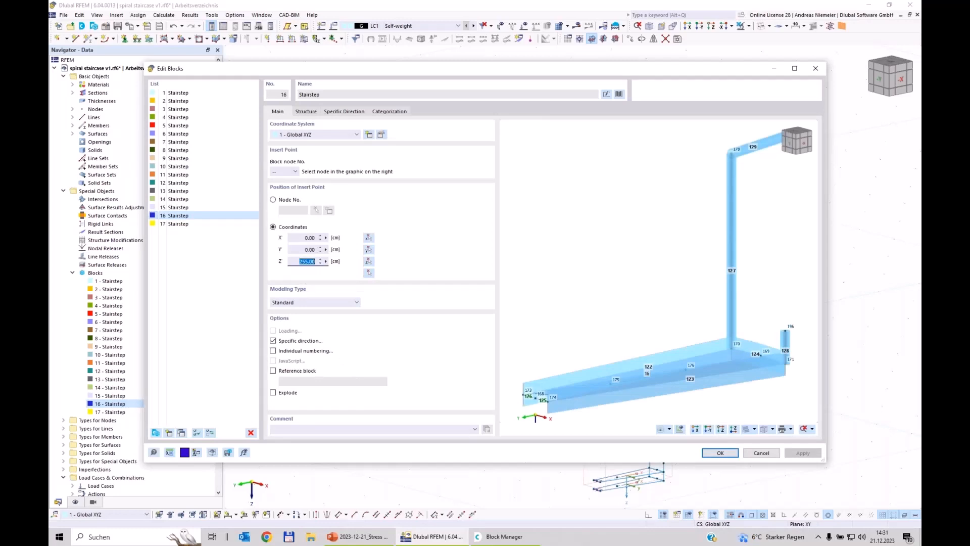
pyautogui.click(178, 216)
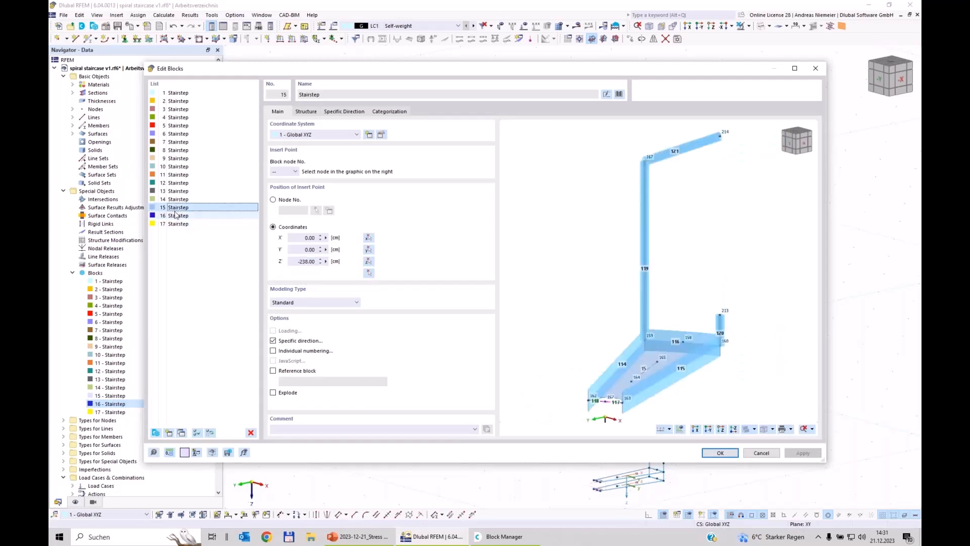
pyautogui.click(300, 261)
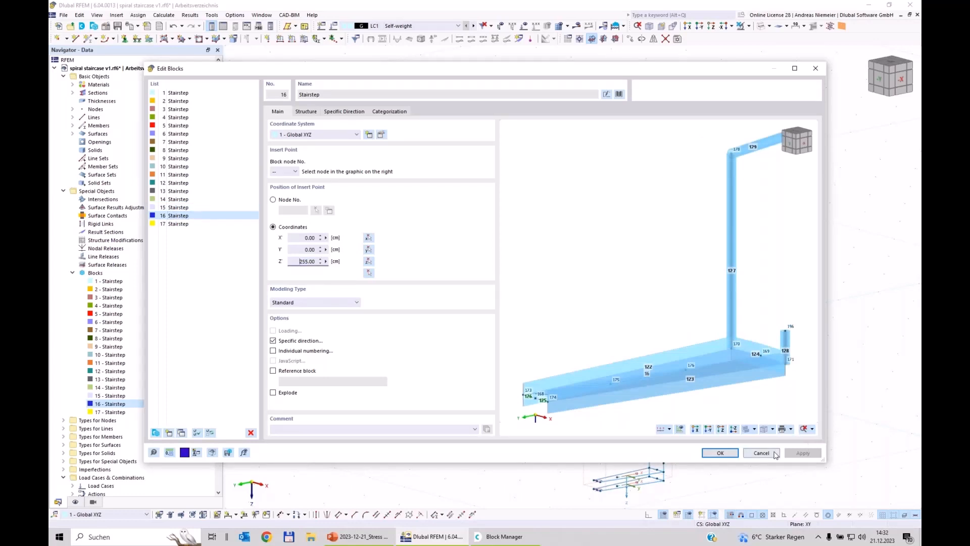
pyautogui.click(720, 453)
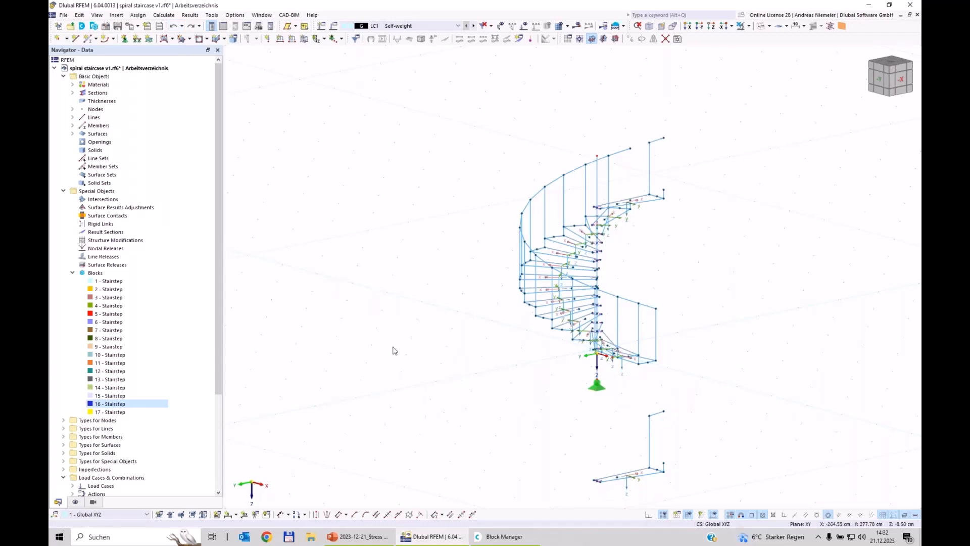
pyautogui.scroll(-2, 399, 411)
pyautogui.scroll(2, 404, 411)
pyautogui.keyDown('ctrl'); pyautogui.moveTo(456, 420); pyautogui.dragTo(485, 431, button='middle'); pyautogui.keyUp('ctrl')
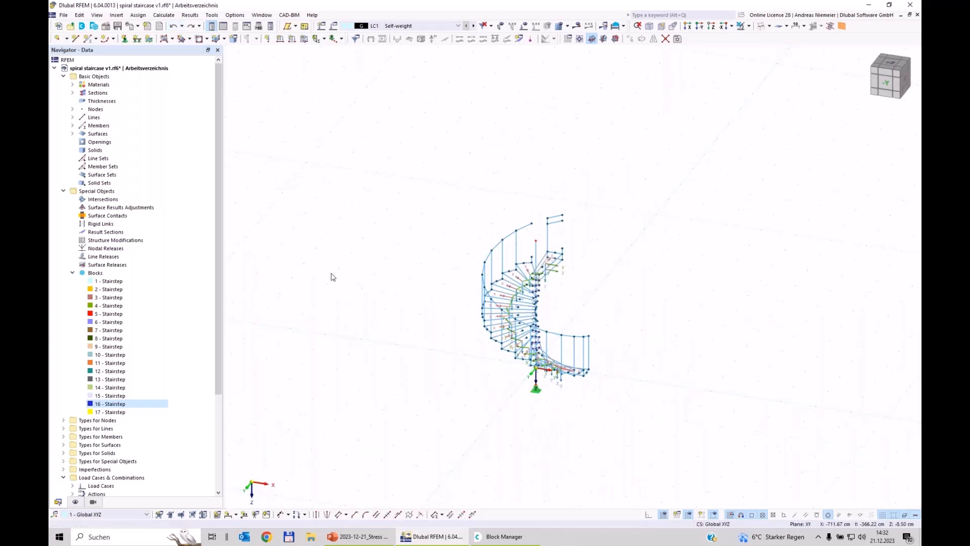
# - Set block 17's rotation about the Z axis to 16*17 degrees in its specific direction settings
pyautogui.doubleClick(112, 404)
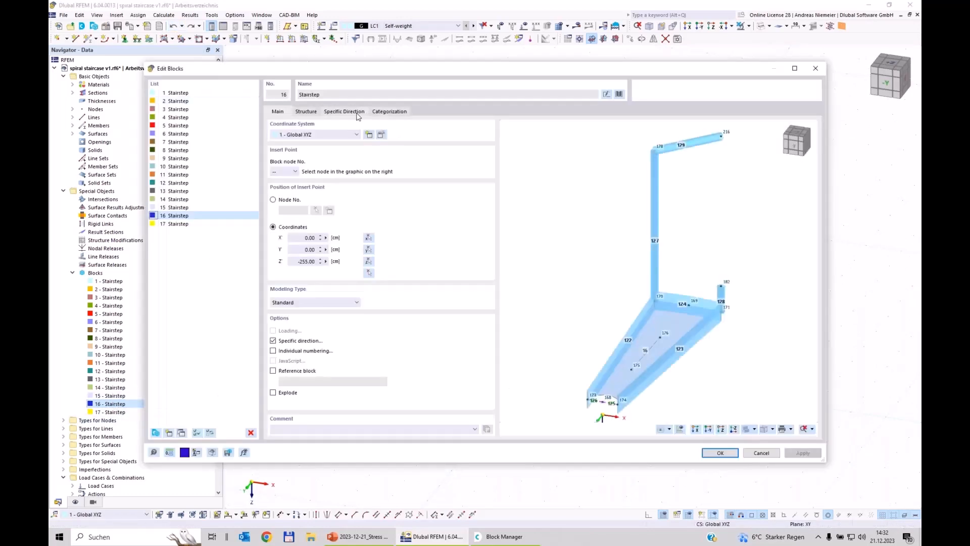
pyautogui.click(363, 112)
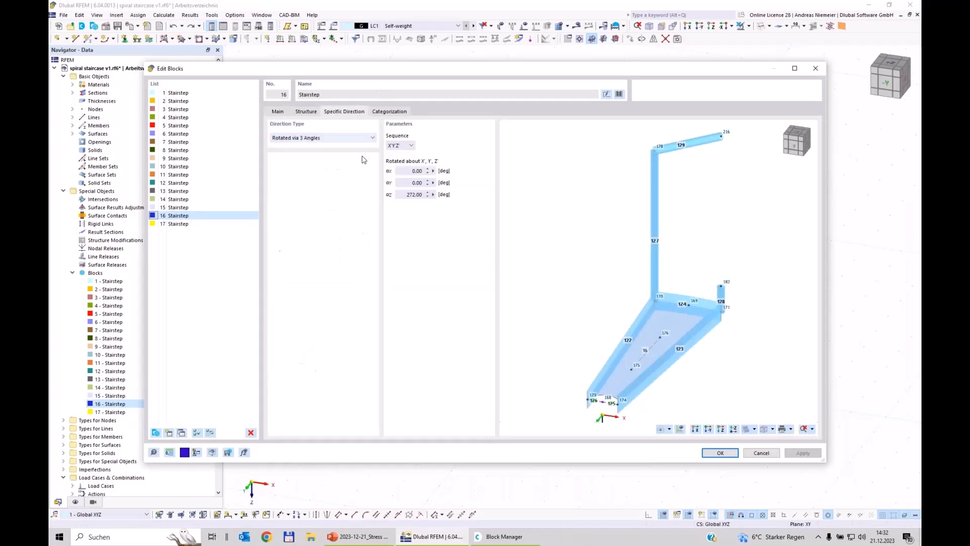
pyautogui.click(420, 194)
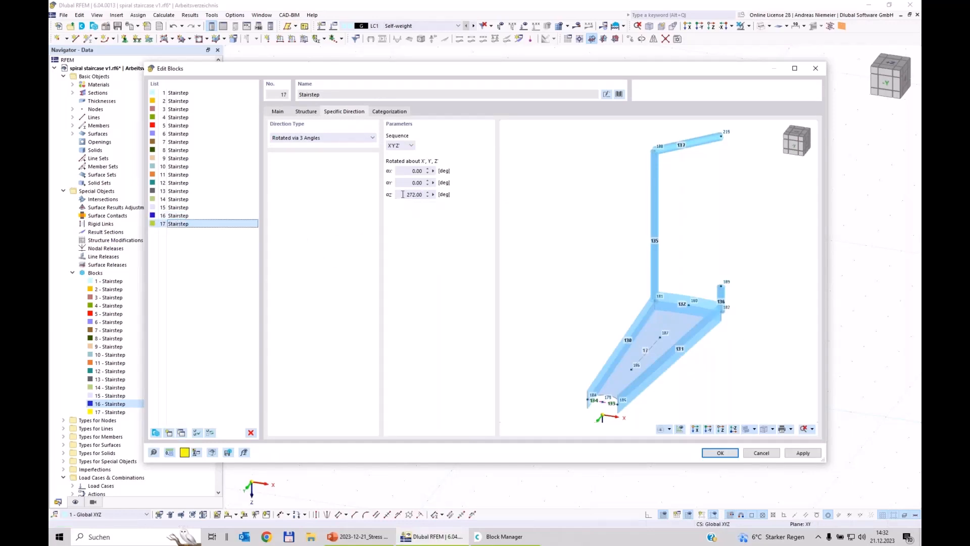
pyautogui.click(403, 195)
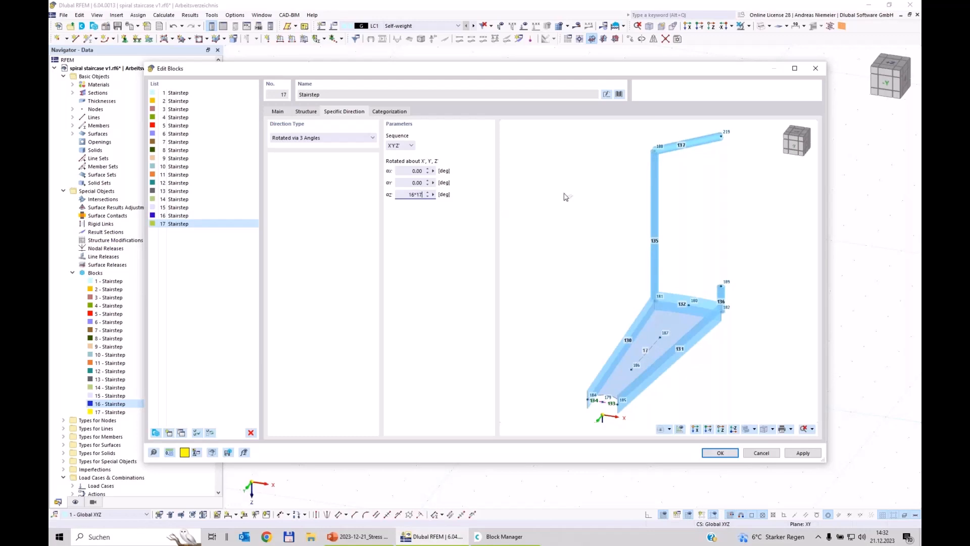
pyautogui.click(714, 454)
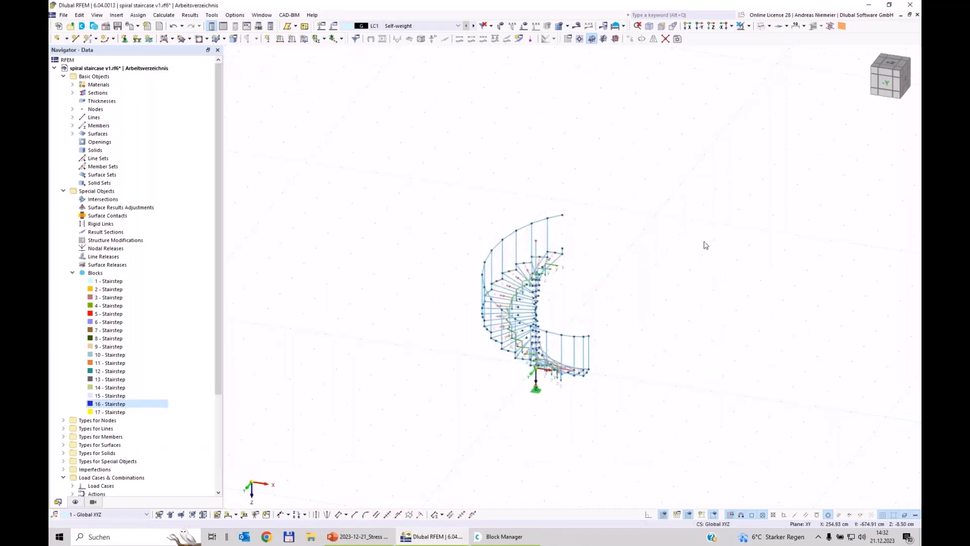
# - Show the model in solid display and examine the complete spiral staircase from several sides
pyautogui.keyDown('ctrl'); pyautogui.moveTo(669, 329); pyautogui.dragTo(543, 380, button='middle'); pyautogui.keyUp('ctrl')
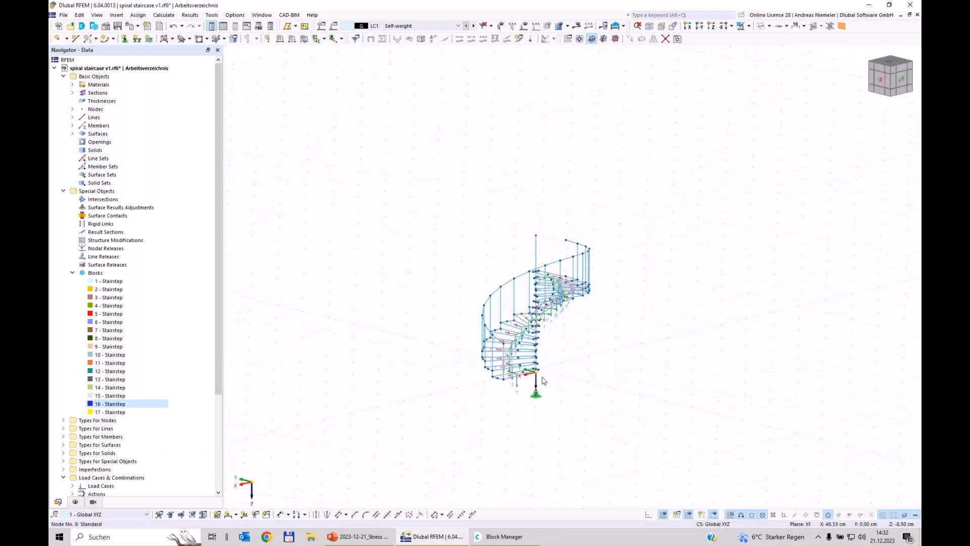
pyautogui.scroll(3, 543, 380)
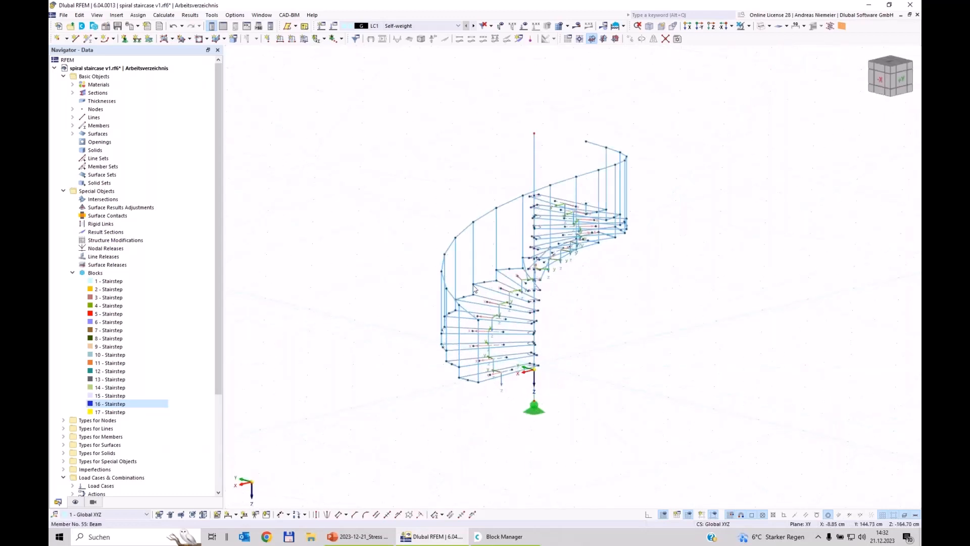
pyautogui.keyDown('ctrl'); pyautogui.moveTo(486, 332); pyautogui.dragTo(673, 122, button='middle'); pyautogui.keyUp('ctrl')
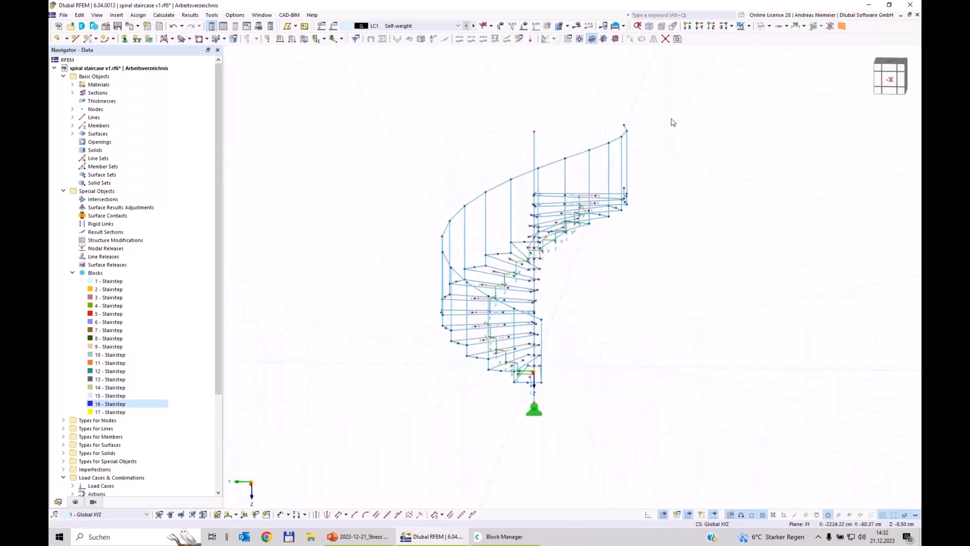
pyautogui.click(761, 25)
pyautogui.keyDown('ctrl'); pyautogui.moveTo(415, 349); pyautogui.dragTo(513, 352, button='middle'); pyautogui.keyUp('ctrl')
pyautogui.scroll(1, 521, 351)
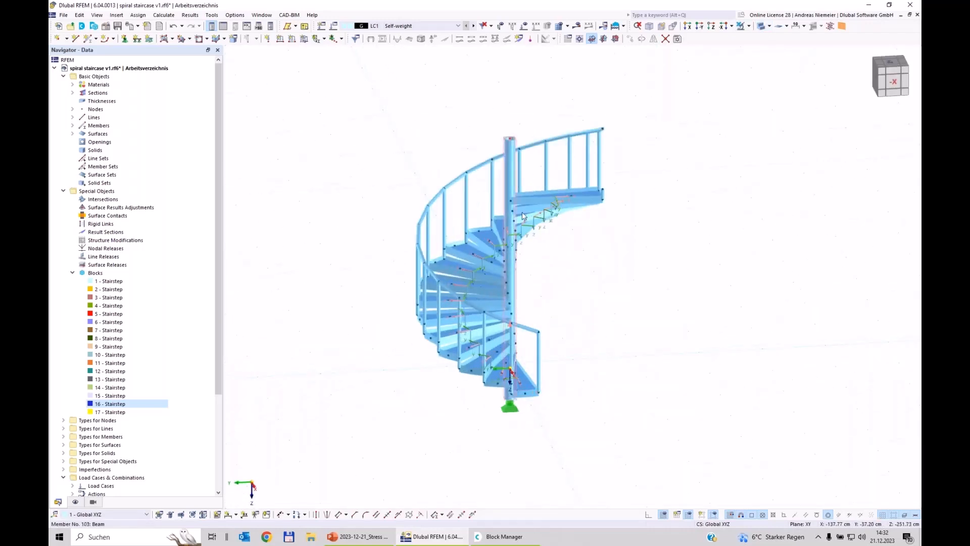
pyautogui.scroll(-1, 521, 281)
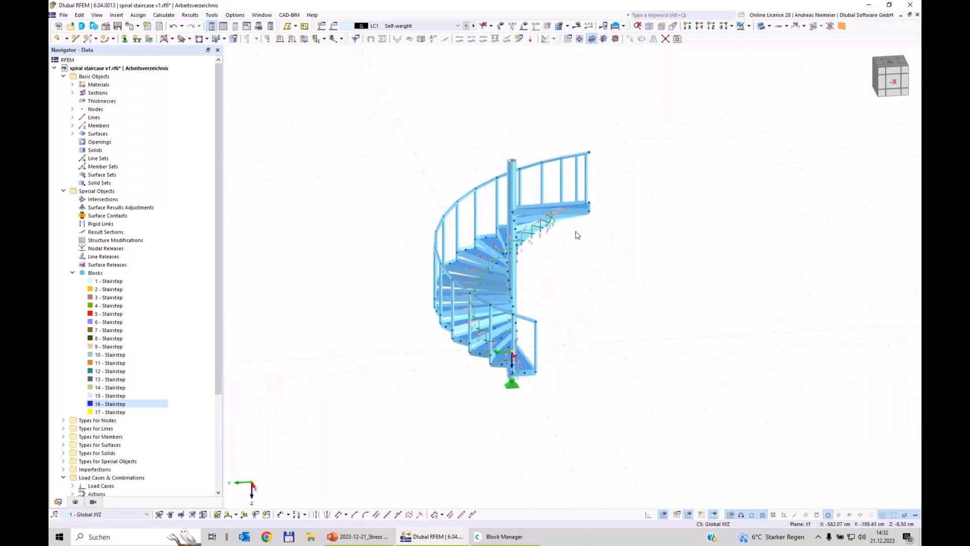
# - Return the staircase to wireframe display and save the model
pyautogui.click(766, 27)
pyautogui.click(766, 28)
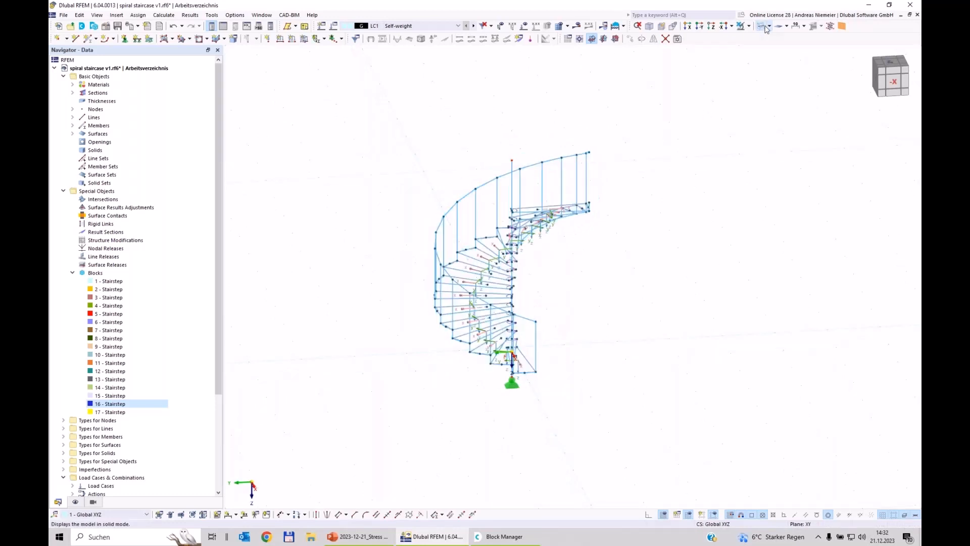
pyautogui.keyDown('ctrl'); pyautogui.moveTo(457, 212); pyautogui.dragTo(283, 207, button='middle'); pyautogui.keyUp('ctrl')
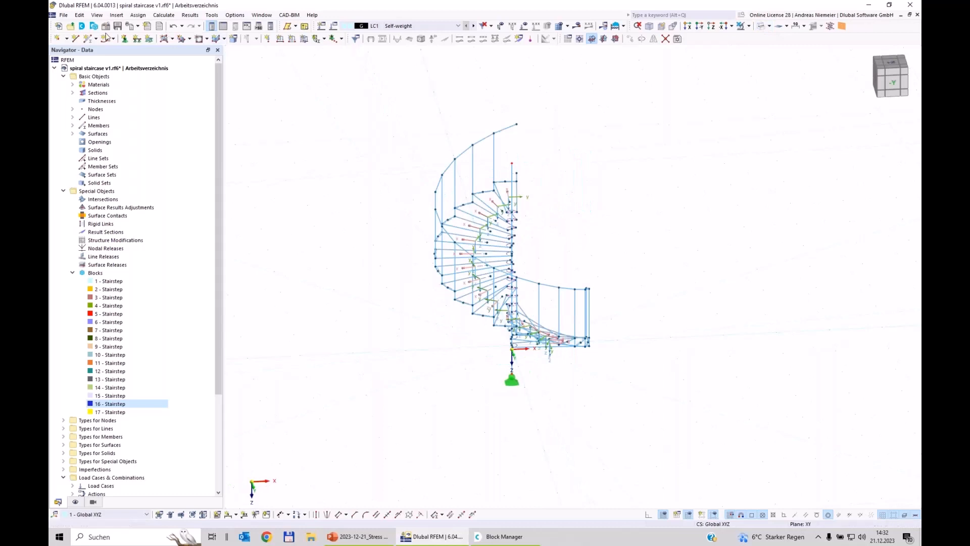
pyautogui.click(118, 26)
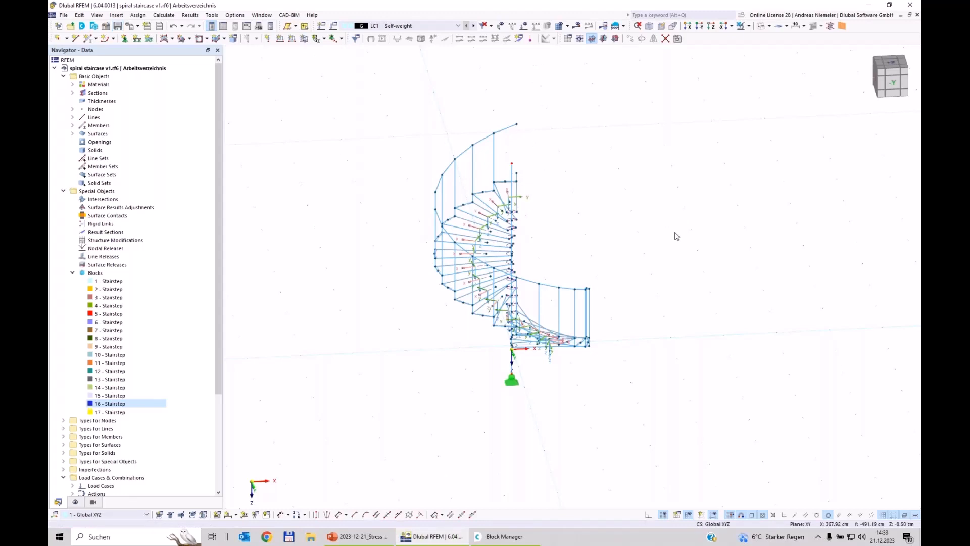
# - Explode the topmost Stairstep block, number 17, into its individual objects
pyautogui.scroll(5, 510, 209)
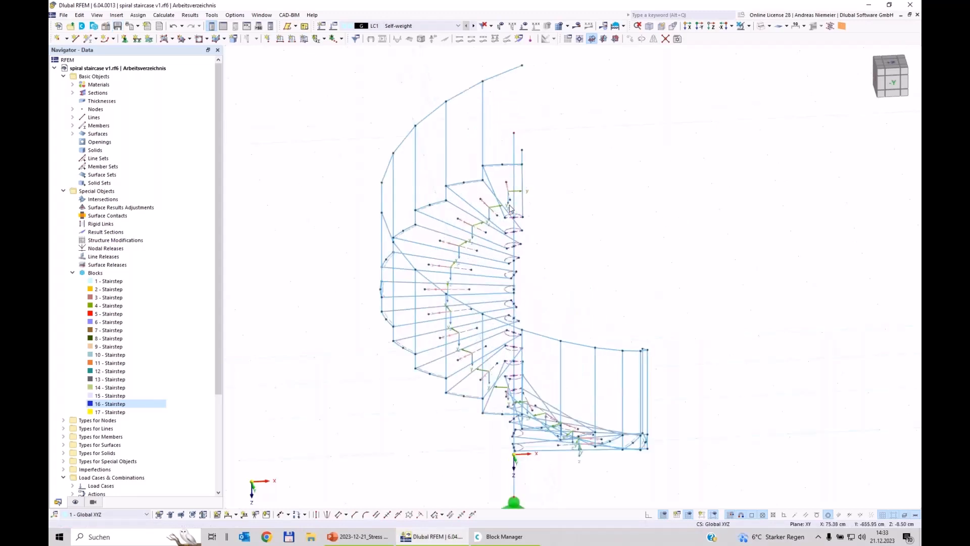
pyautogui.scroll(-2, 283, 308)
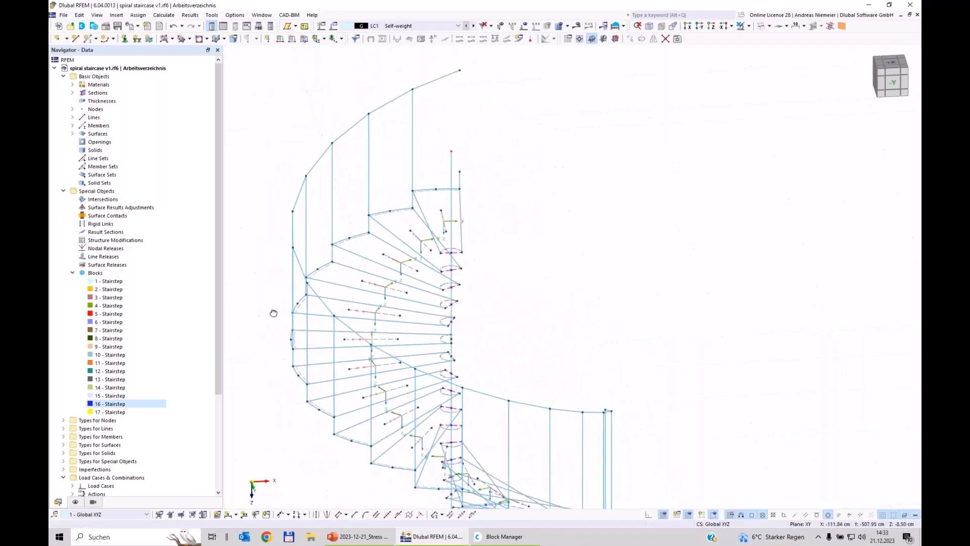
pyautogui.click(112, 412)
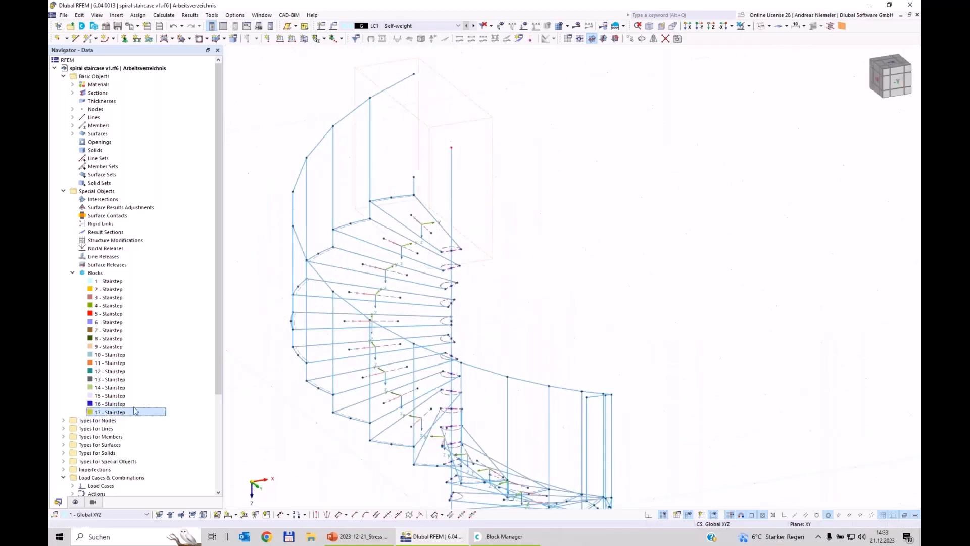
pyautogui.scroll(3, 396, 200)
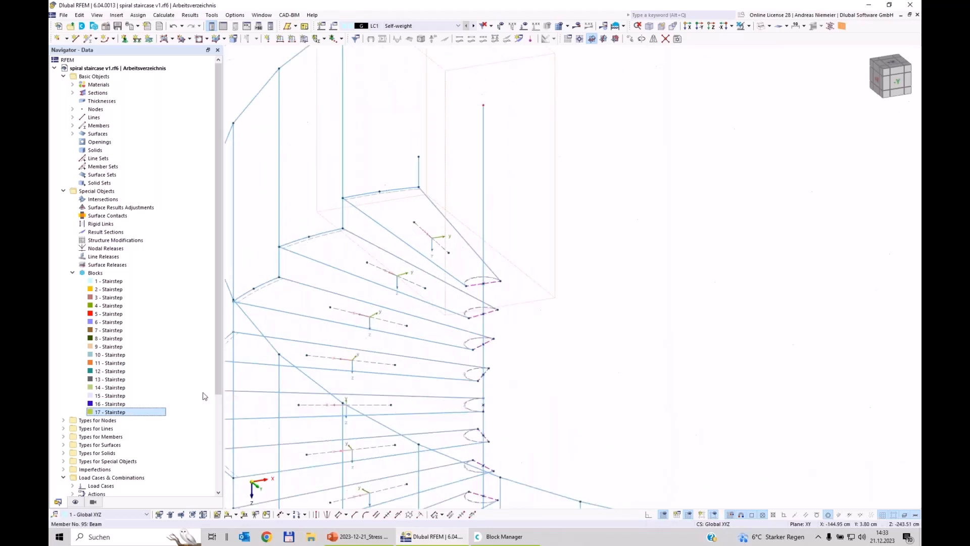
pyautogui.rightClick(121, 417)
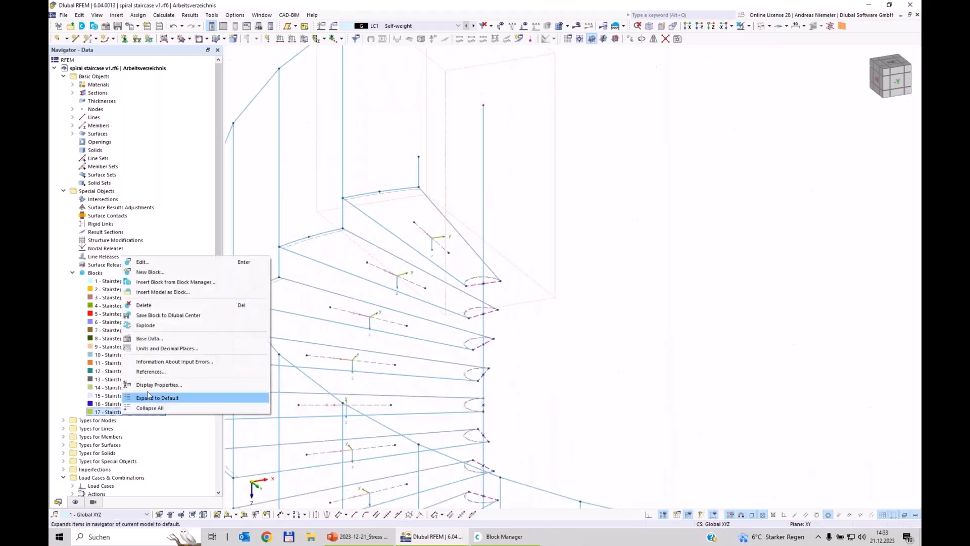
pyautogui.click(164, 330)
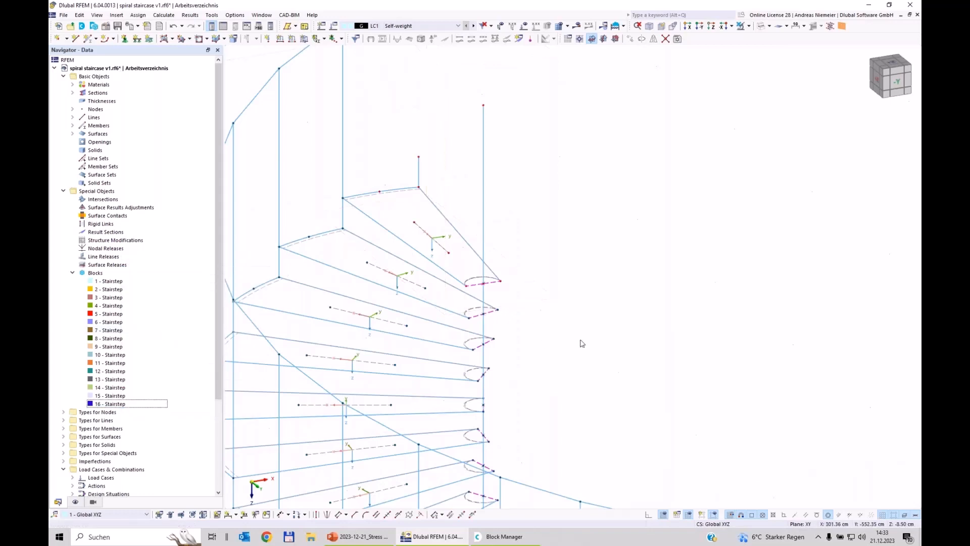
# - Delete the exploded top step's handrail segment, short post, outer edge and far side edge
pyautogui.scroll(-3, 581, 340)
pyautogui.scroll(2, 509, 260)
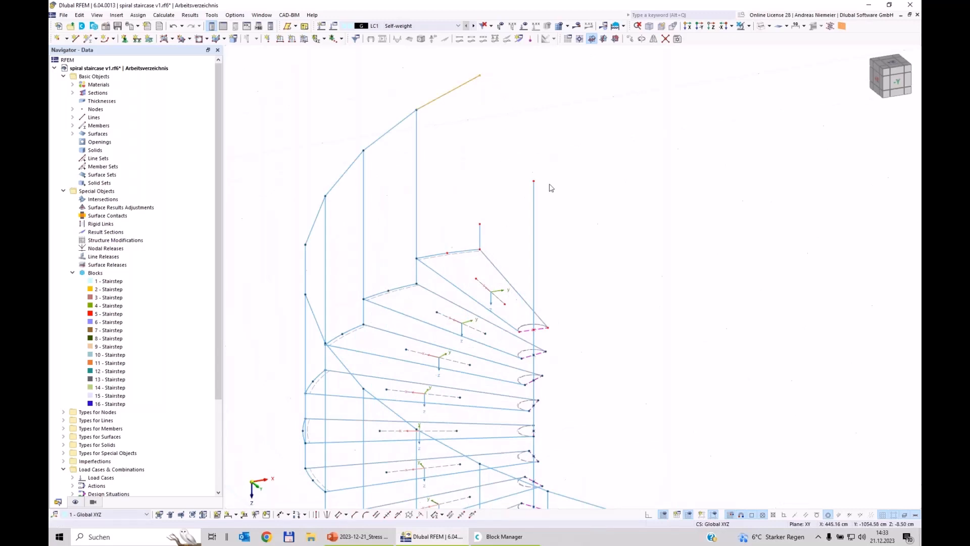
pyautogui.press('Delete')
pyautogui.moveTo(485, 268); pyautogui.dragTo(460, 218)
pyautogui.press('Delete')
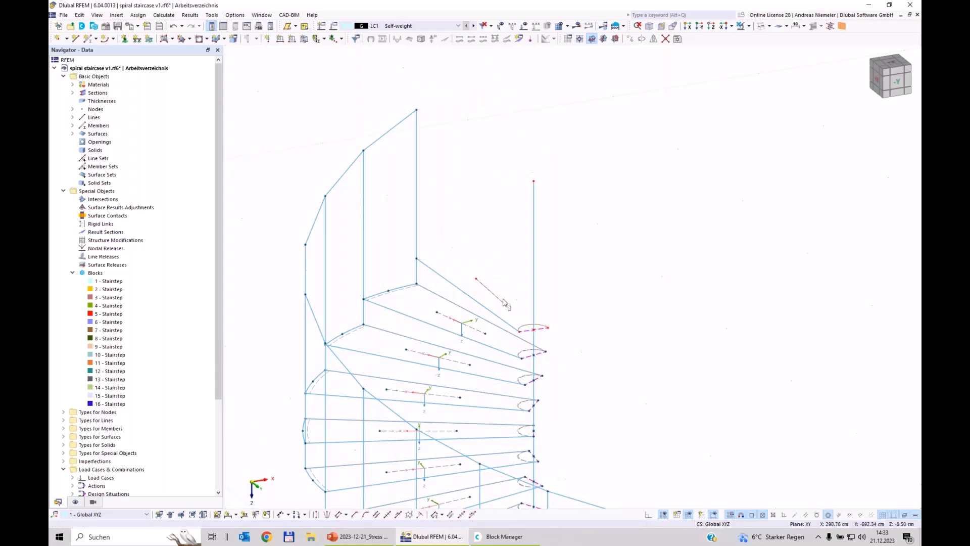
# - Delete the leftover dashed centre line of the exploded top step together with its end nodes
pyautogui.click(501, 294)
pyautogui.press('Delete')
pyautogui.moveTo(485, 286); pyautogui.dragTo(471, 263)
pyautogui.press('Delete')
pyautogui.scroll(-2, 590, 332)
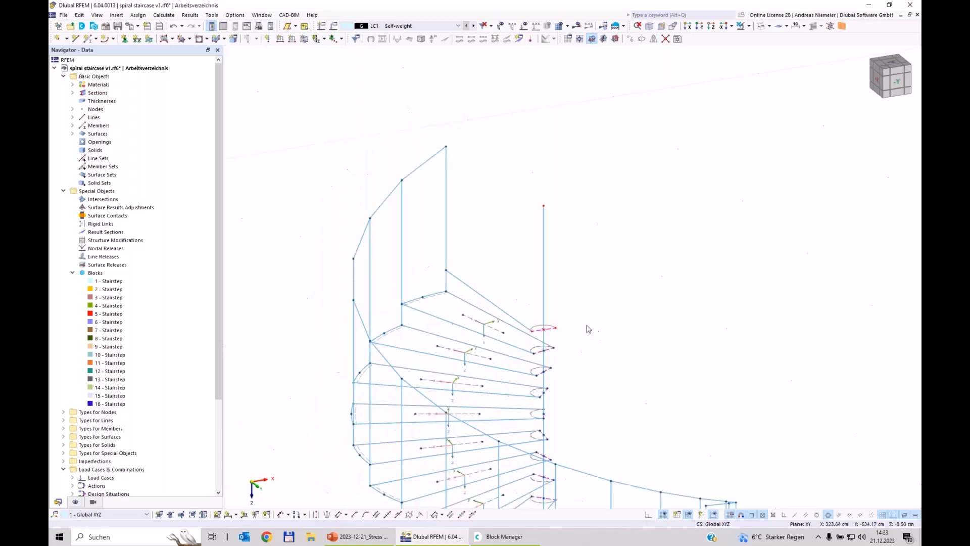
pyautogui.scroll(1, 469, 292)
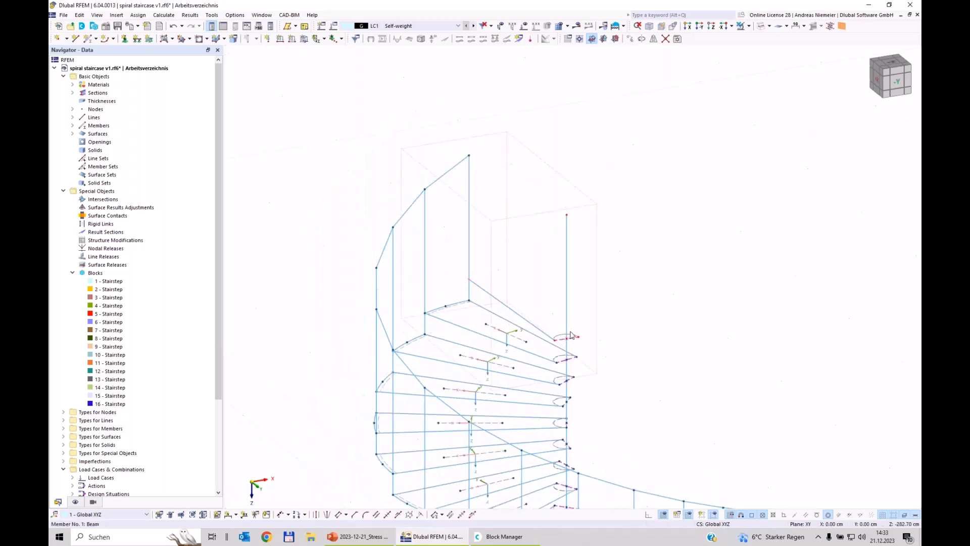
pyautogui.scroll(-1, 582, 336)
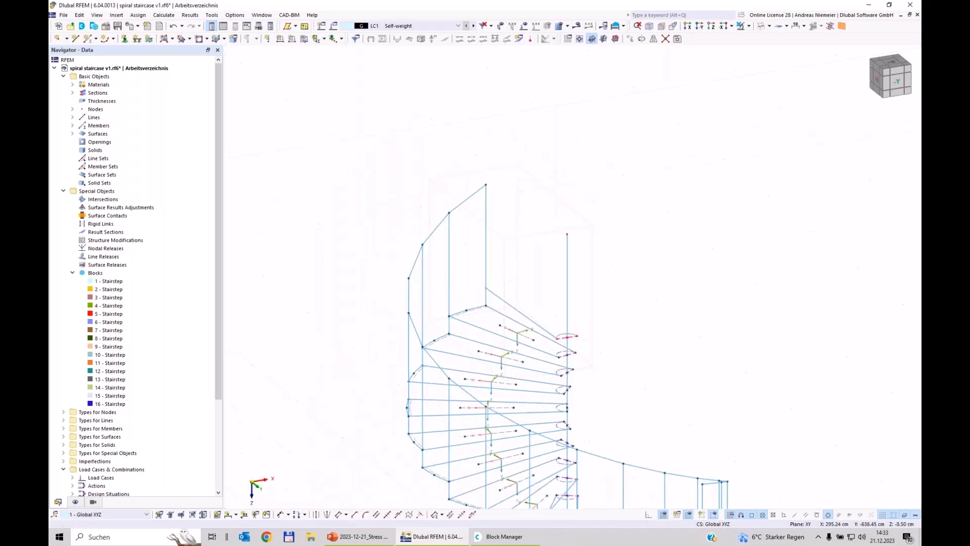
# - Set up one copy of the top step's outer corner node and column node, displaced 50 cm in X and 0 in Z
pyautogui.scroll(1, 656, 349)
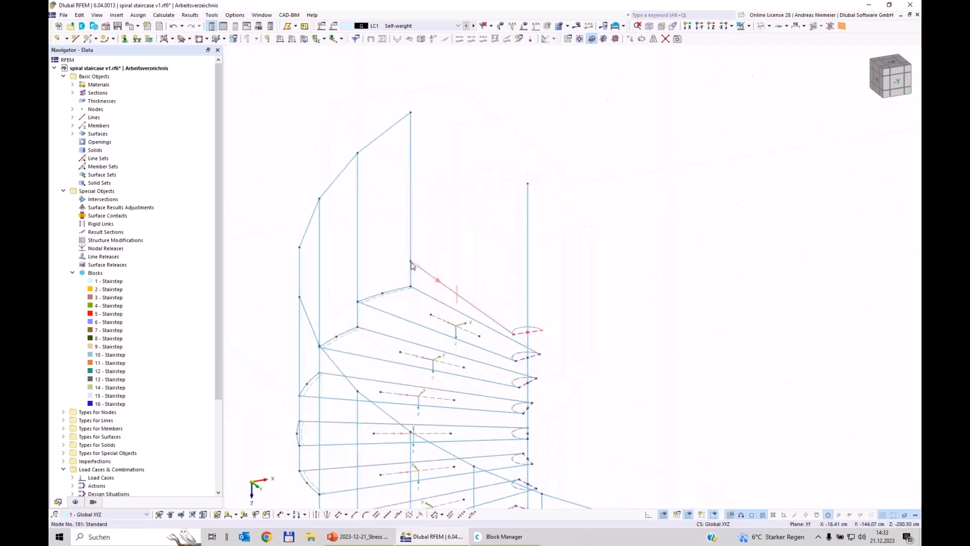
pyautogui.click(412, 265)
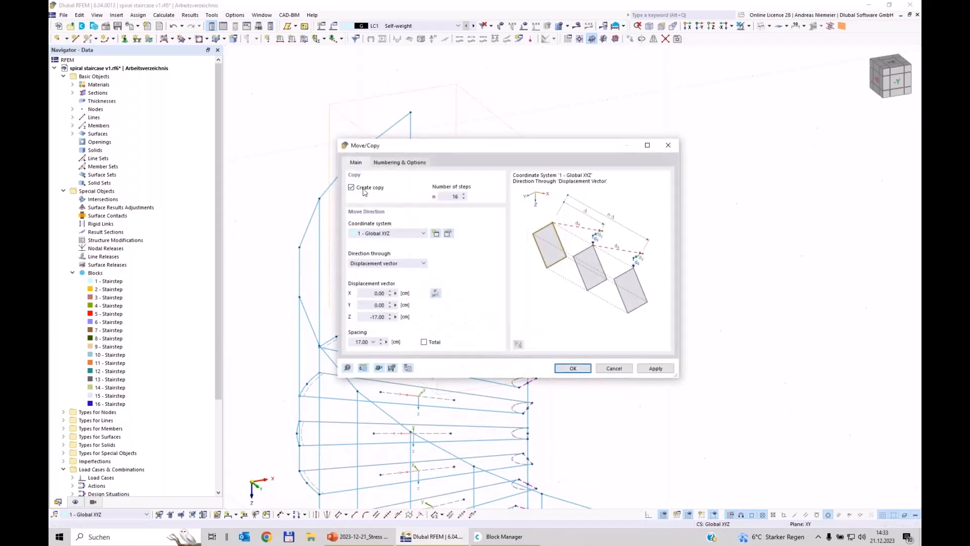
pyautogui.write('1')
pyautogui.click(371, 294)
pyautogui.write('50')
pyautogui.doubleClick(368, 316)
pyautogui.write('0')
# - Link the copied nodes with lines only, without members, surfaces or solids, and create the copy
pyautogui.click(409, 162)
pyautogui.click(351, 277)
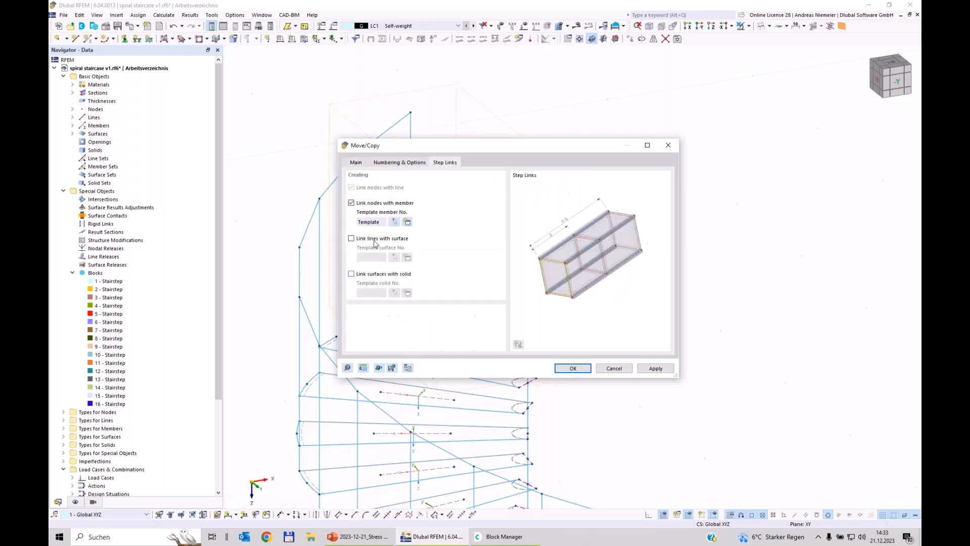
pyautogui.click(373, 204)
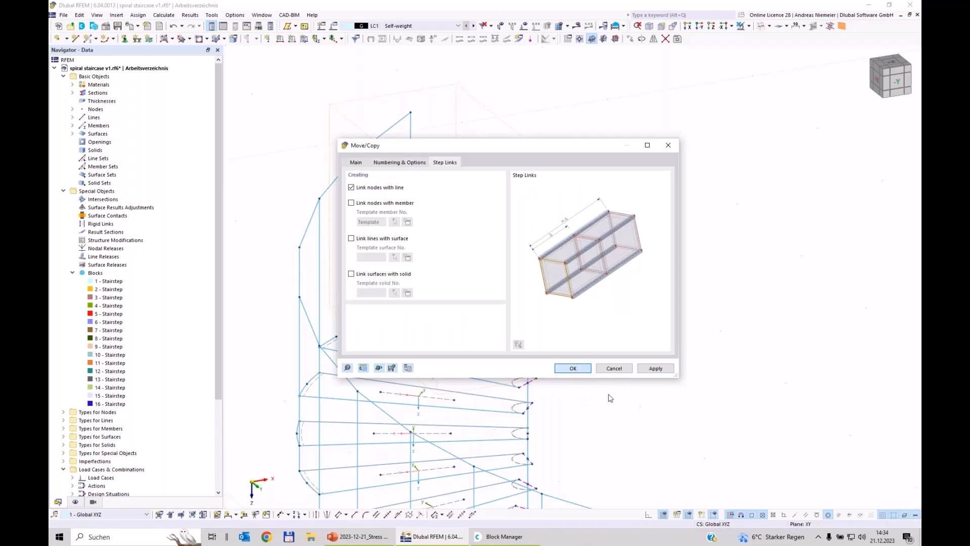
pyautogui.click(573, 368)
# - Assign one common X coordinate to the free end nodes of the two new horizontal lines at the staircase top
pyautogui.keyDown('ctrl'); pyautogui.moveTo(710, 397); pyautogui.dragTo(653, 390, button='middle'); pyautogui.keyUp('ctrl')
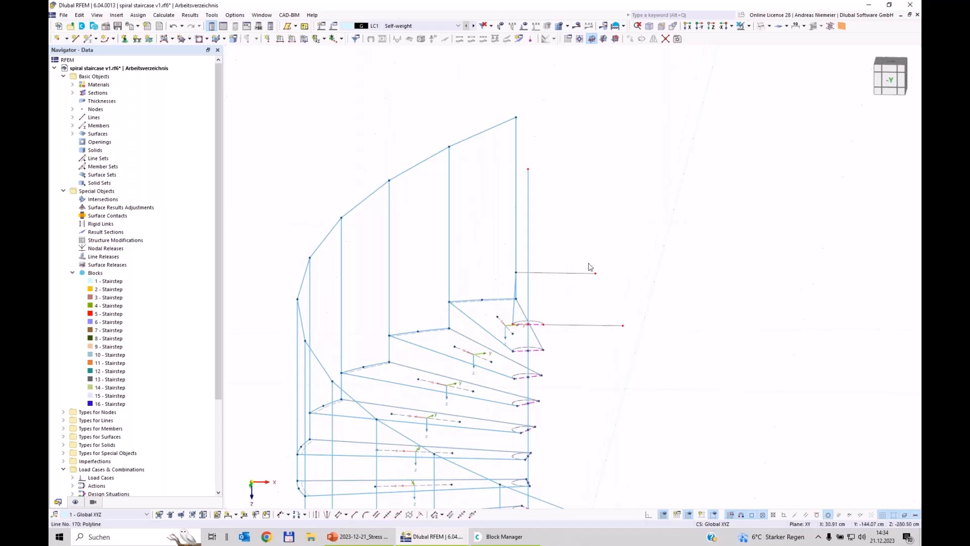
pyautogui.moveTo(587, 244); pyautogui.dragTo(645, 332)
pyautogui.rightClick(625, 327)
pyautogui.click(657, 352)
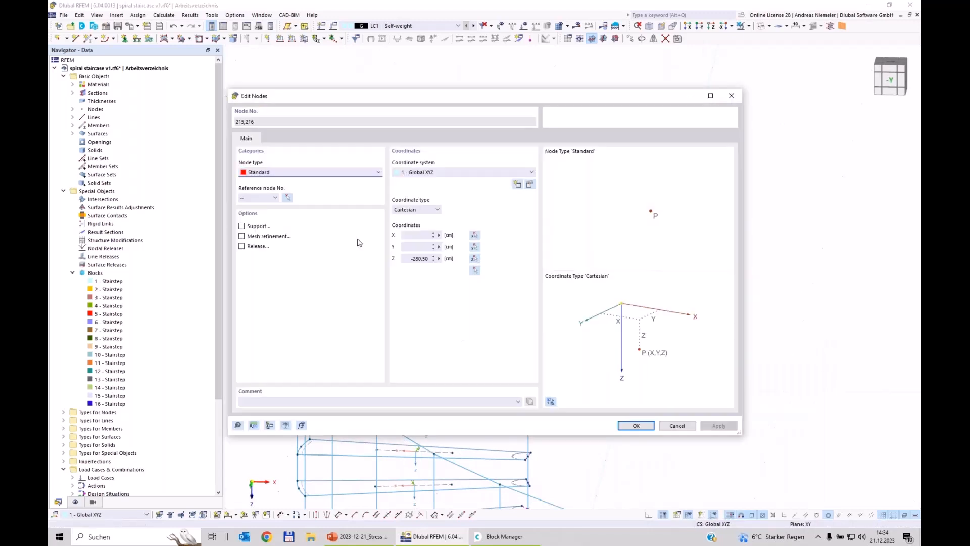
pyautogui.click(416, 234)
pyautogui.click(630, 424)
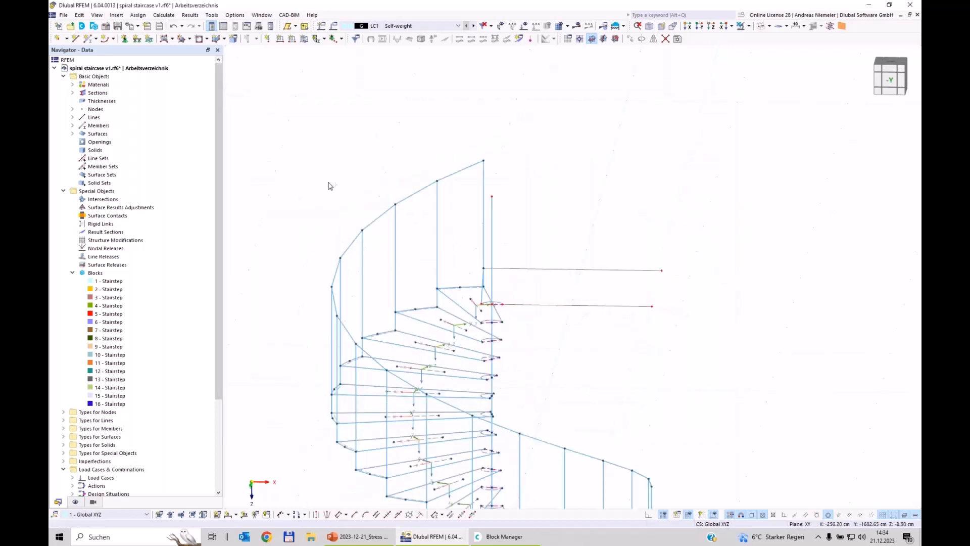
# - Draw a single line connecting the free end nodes of the two horizontal landing lines
pyautogui.keyDown('ctrl'); pyautogui.moveTo(329, 186); pyautogui.dragTo(424, 209, button='middle'); pyautogui.keyUp('ctrl')
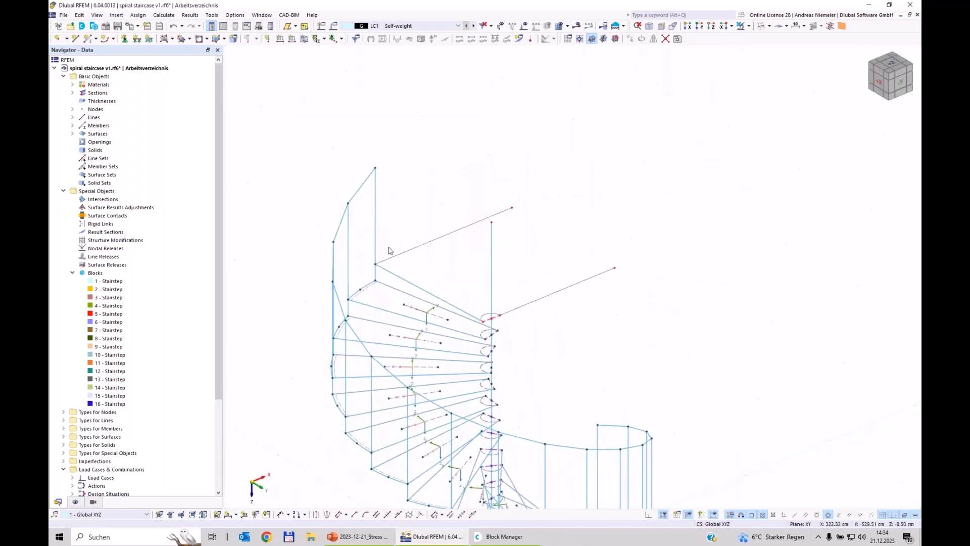
pyautogui.hotkey('ctrl', '3')
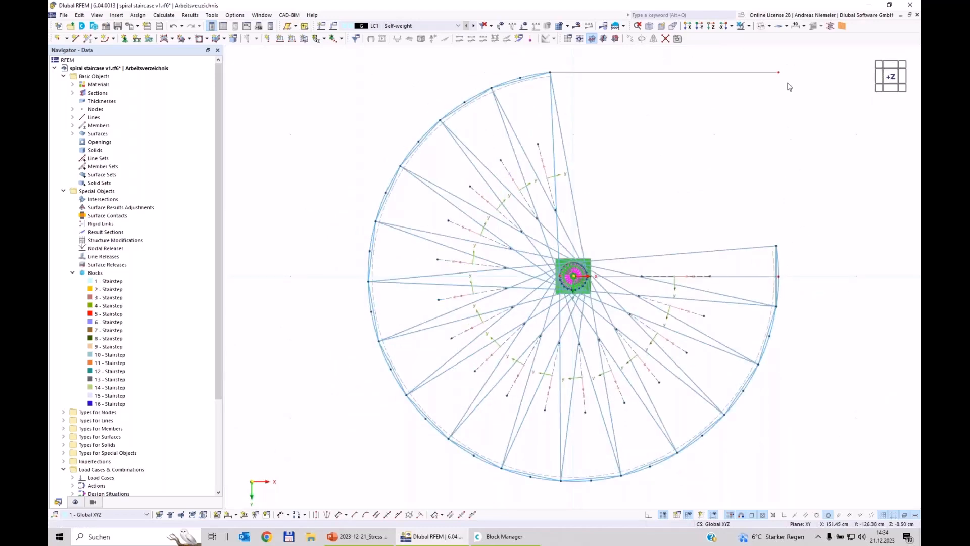
pyautogui.keyDown('ctrl'); pyautogui.moveTo(791, 85); pyautogui.dragTo(687, 352, button='middle'); pyautogui.keyUp('ctrl')
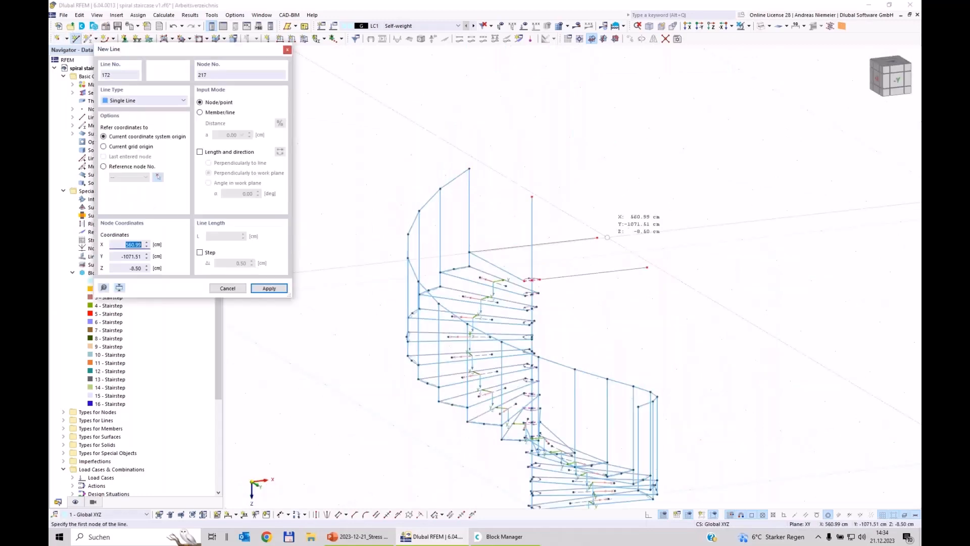
pyautogui.click(649, 243)
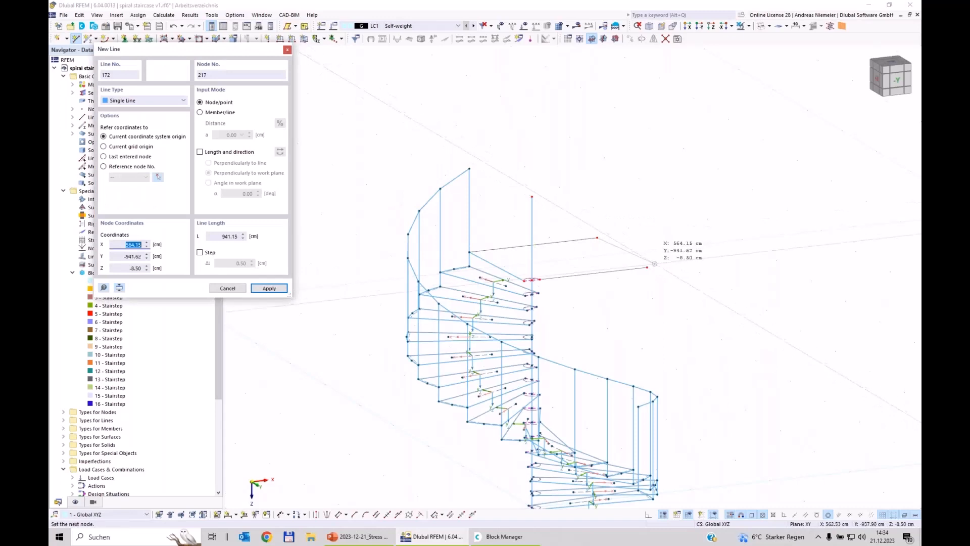
pyautogui.click(647, 267)
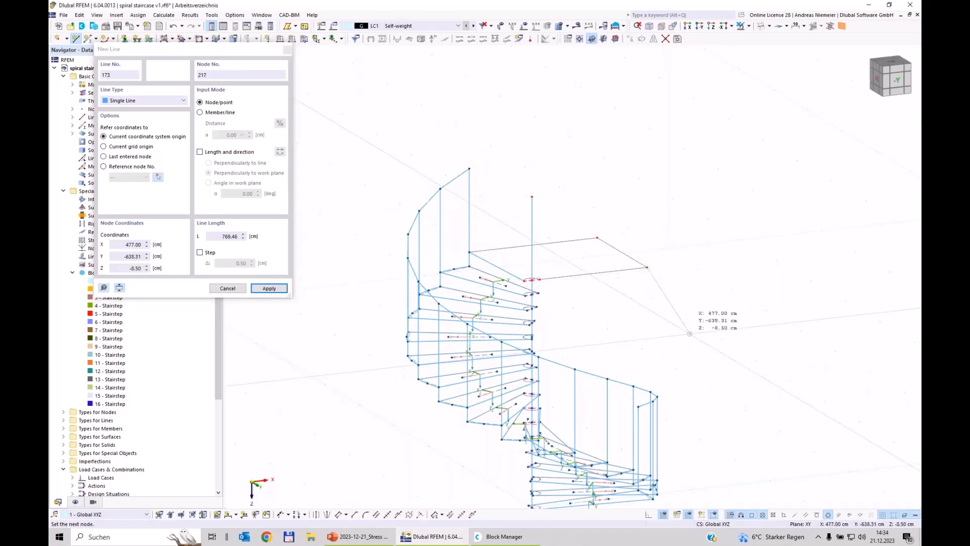
pyautogui.press('Escape')
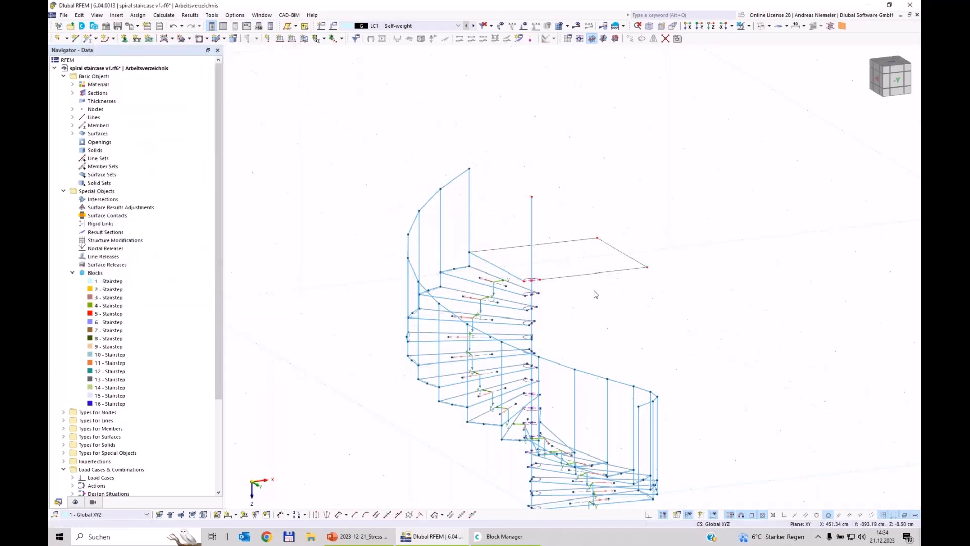
# - Define beam members on the three landing edge lines with steel angle section L 150x100x10 to DIN EN 10056-1:1998-10
pyautogui.moveTo(657, 297); pyautogui.dragTo(580, 226)
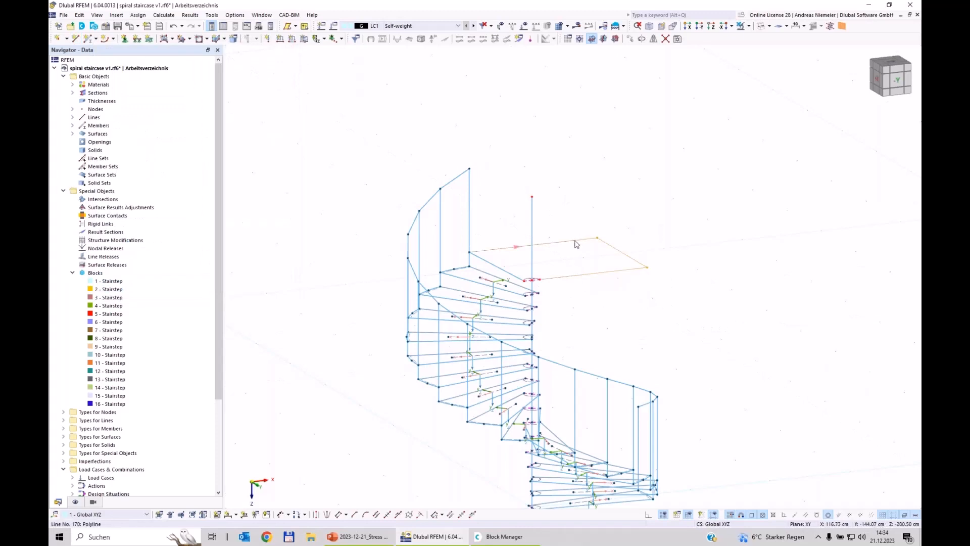
pyautogui.rightClick(576, 244)
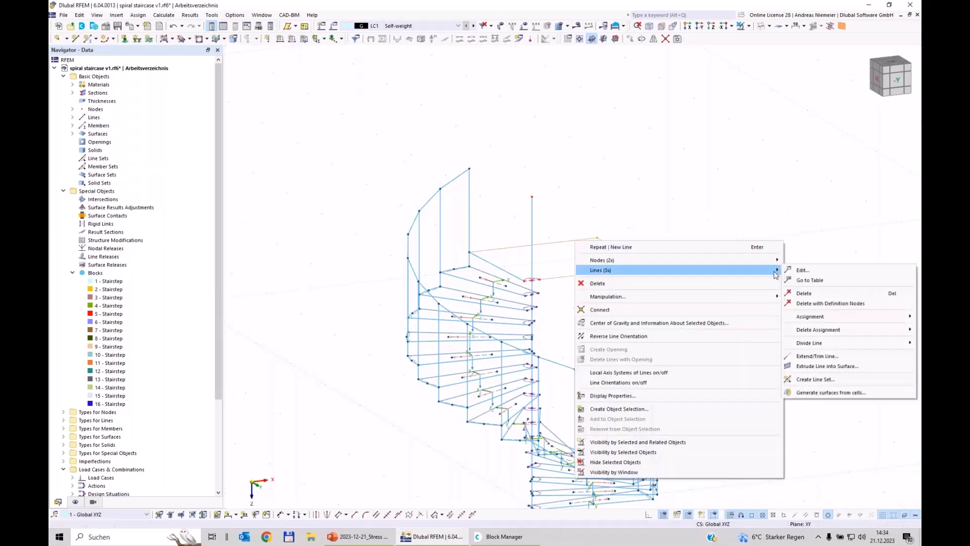
pyautogui.click(803, 270)
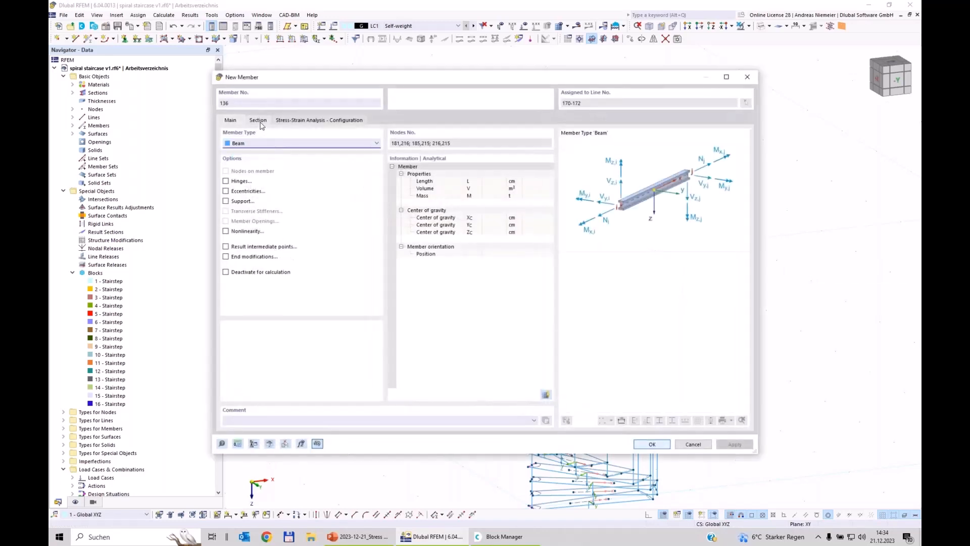
pyautogui.click(260, 122)
pyautogui.click(494, 343)
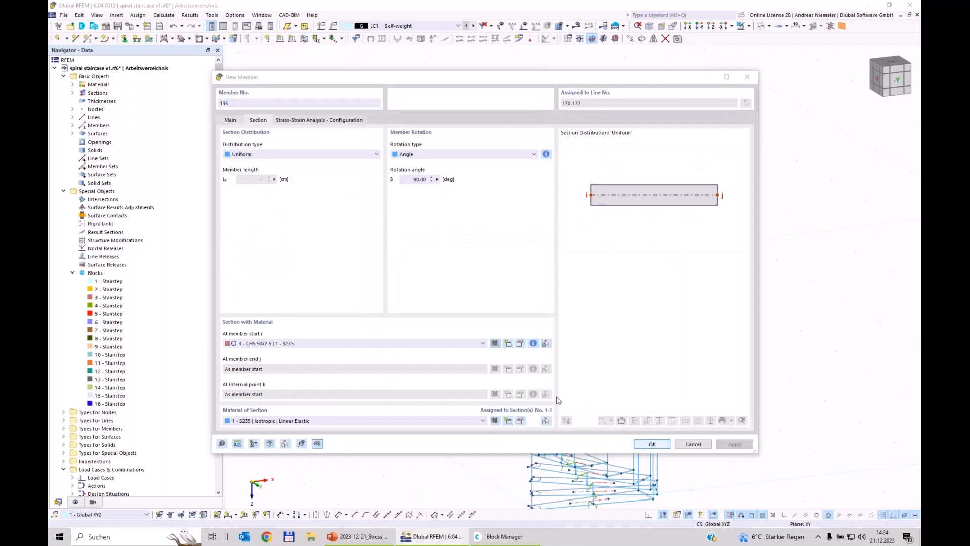
pyautogui.click(355, 129)
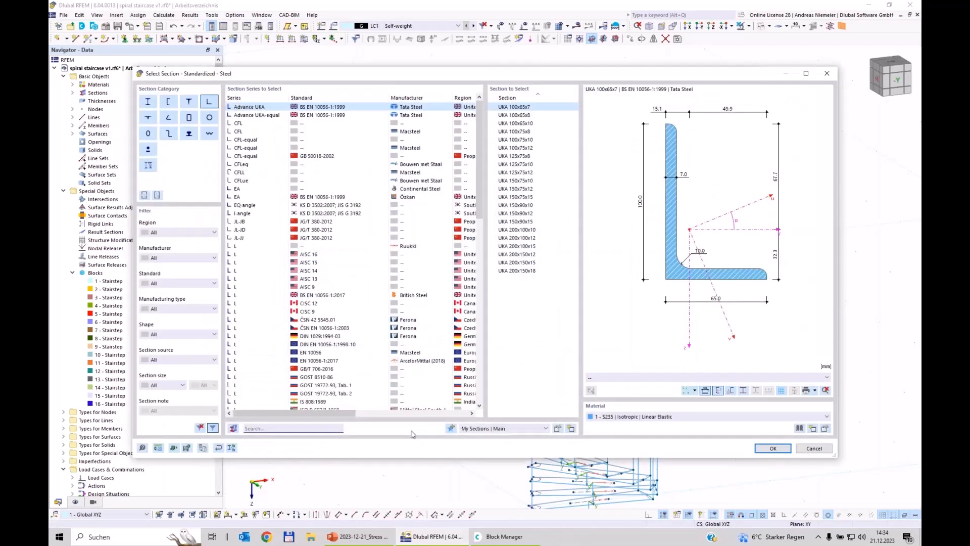
pyautogui.click(250, 430)
pyautogui.write('150x1')
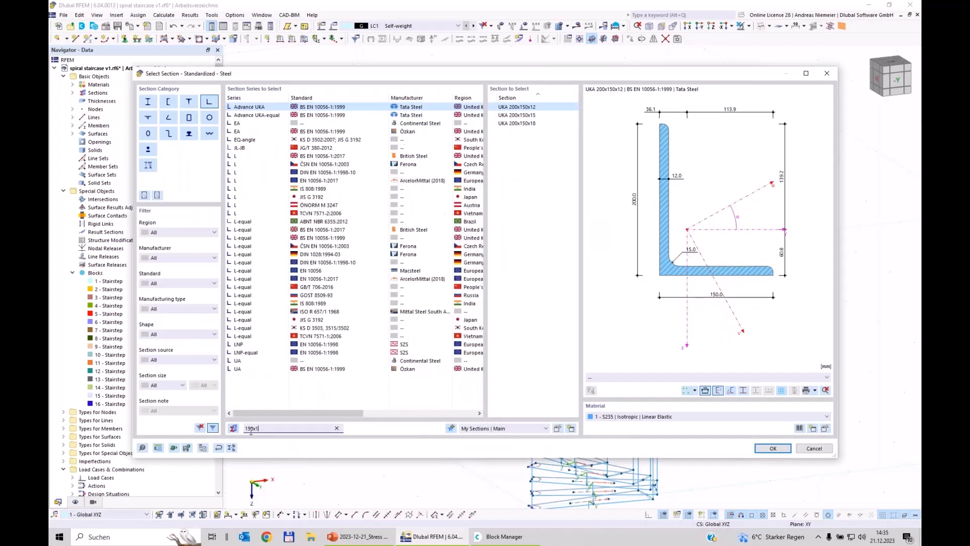
pyautogui.write('00')
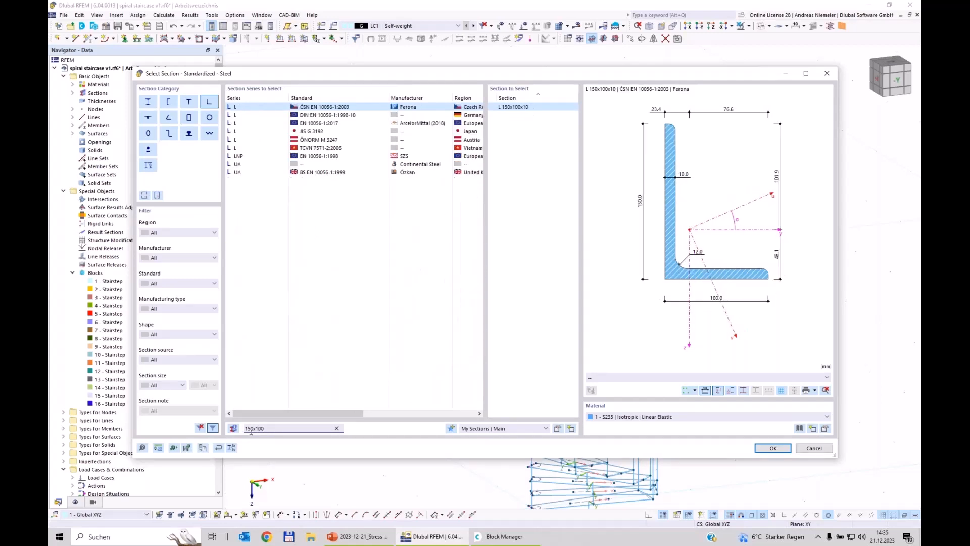
pyautogui.write('x10')
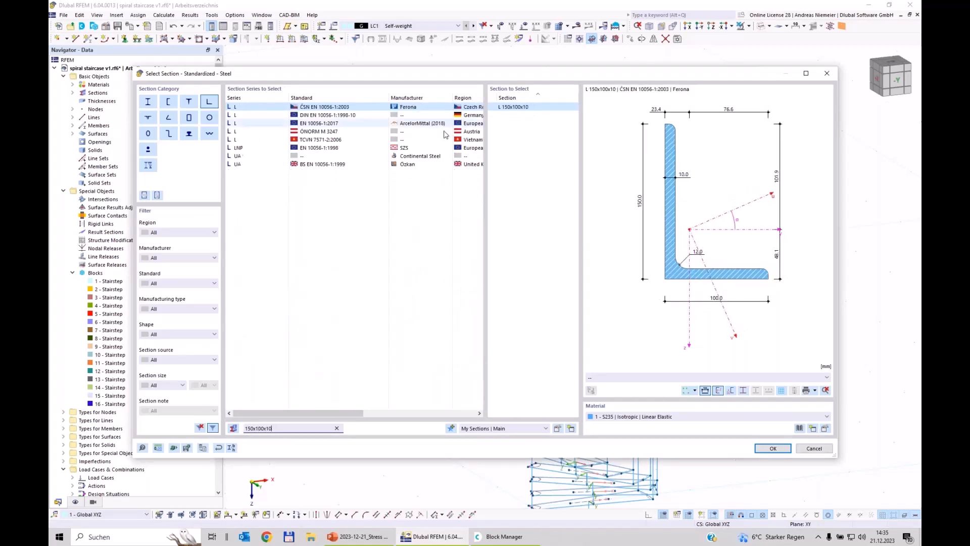
pyautogui.click(340, 115)
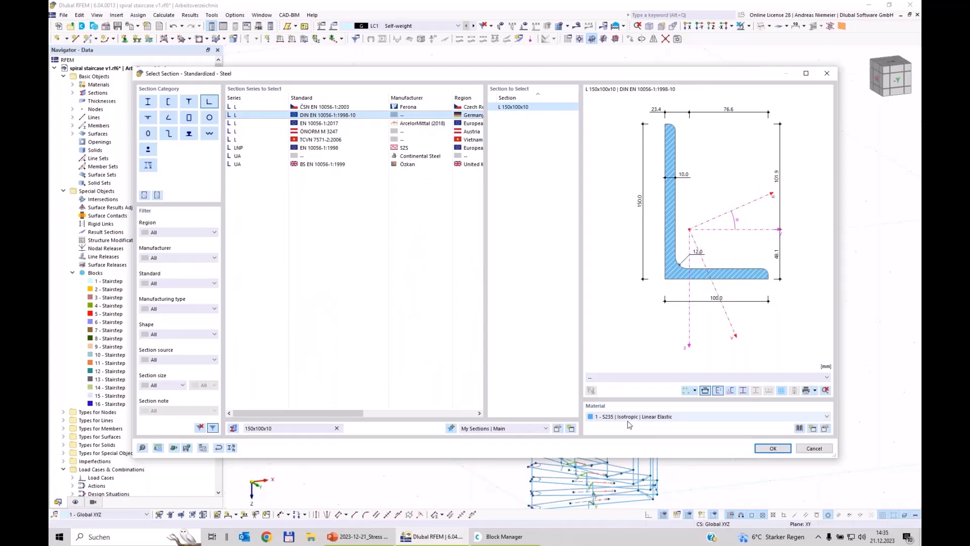
pyautogui.click(765, 450)
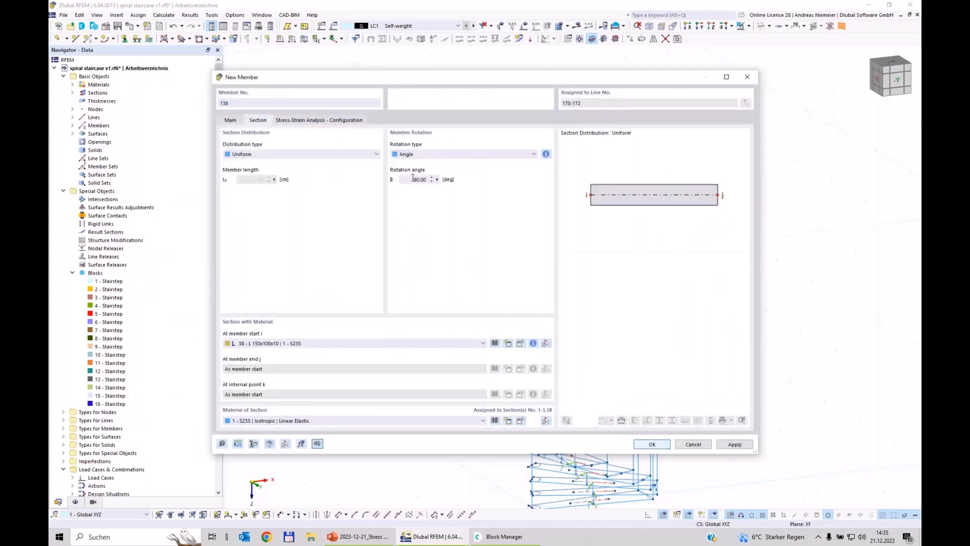
# - Set the new landing beams' rotation angle to 0° and create the members
pyautogui.doubleClick(413, 178)
pyautogui.write('0')
pyautogui.click(651, 447)
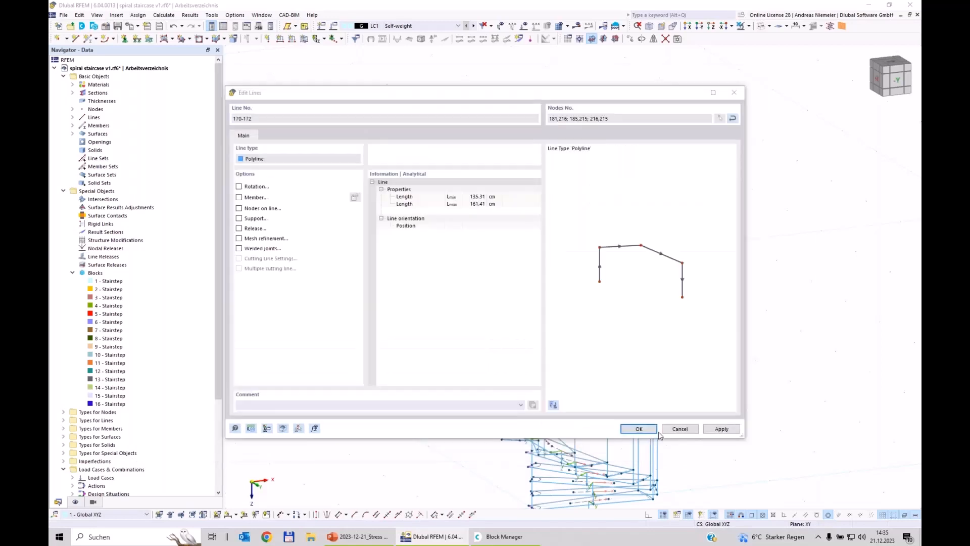
pyautogui.click(672, 426)
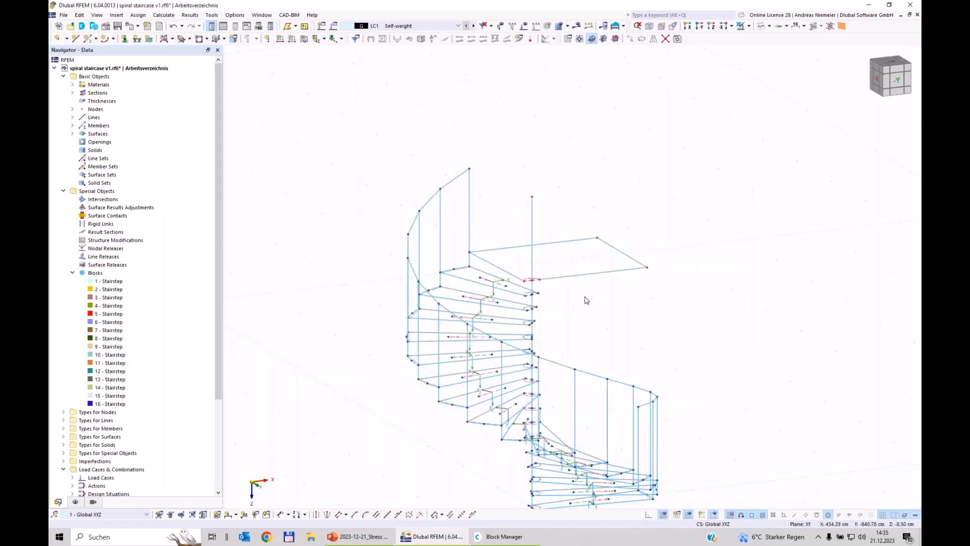
# - Show the model as rendered solids and give the landing's stair-side beam section L 150x100x10 with a rotation angle of 0°
pyautogui.keyDown('ctrl'); pyautogui.moveTo(584, 297); pyautogui.dragTo(607, 316, button='middle'); pyautogui.keyUp('ctrl')
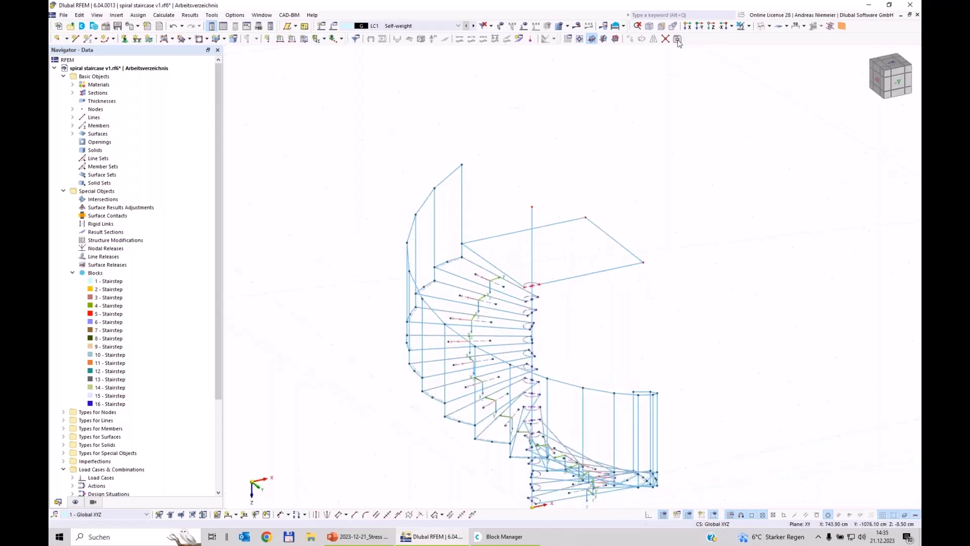
pyautogui.click(761, 25)
pyautogui.scroll(3, 678, 301)
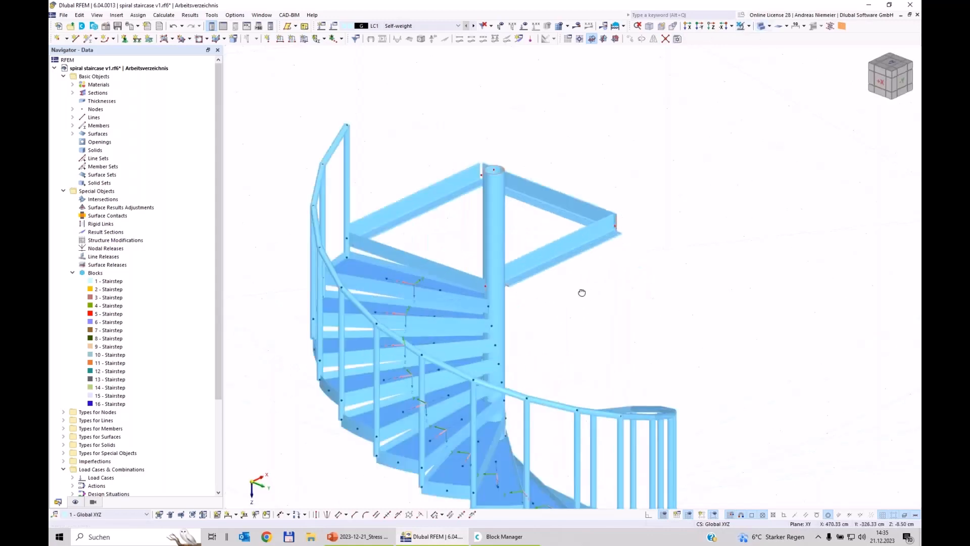
pyautogui.scroll(2, 395, 250)
pyautogui.scroll(1, 394, 243)
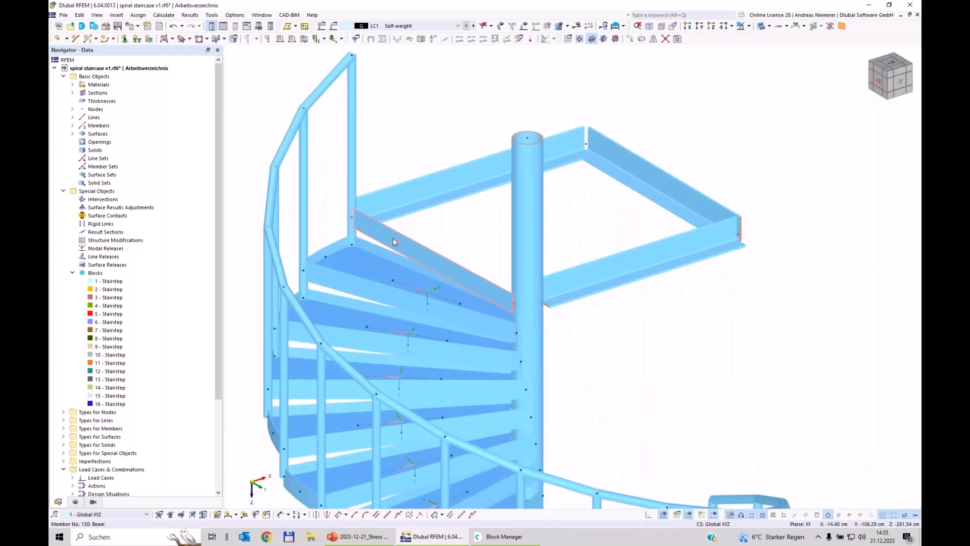
pyautogui.doubleClick(393, 237)
pyautogui.click(258, 120)
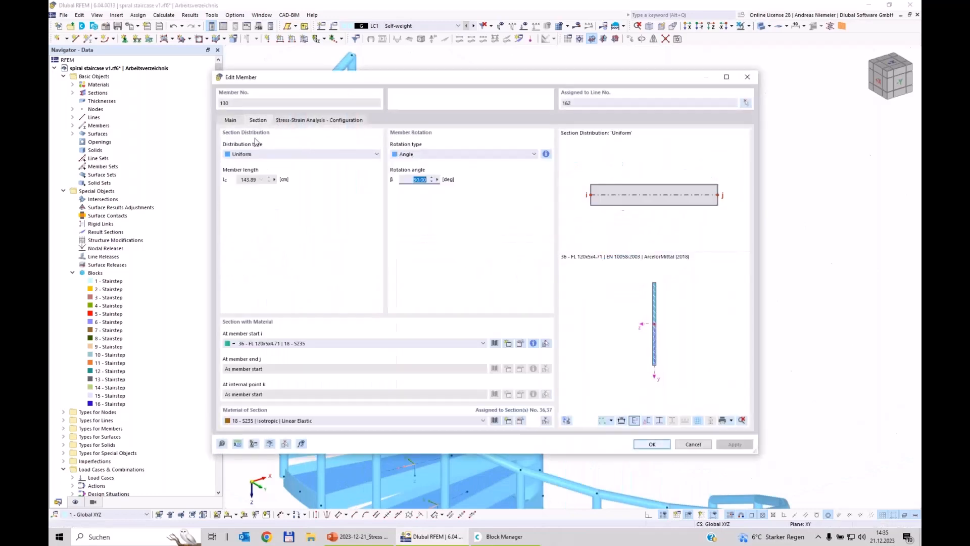
pyautogui.click(284, 343)
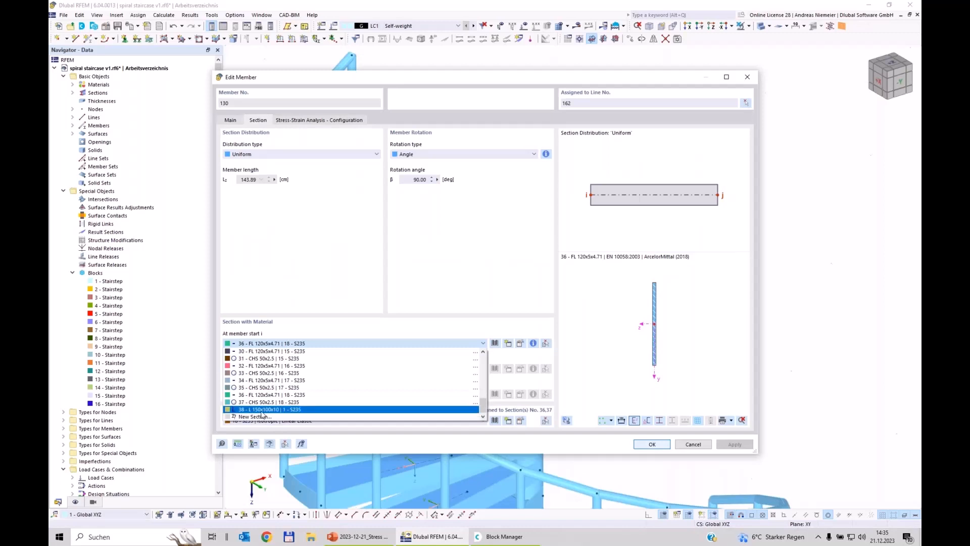
pyautogui.click(276, 409)
pyautogui.doubleClick(410, 180)
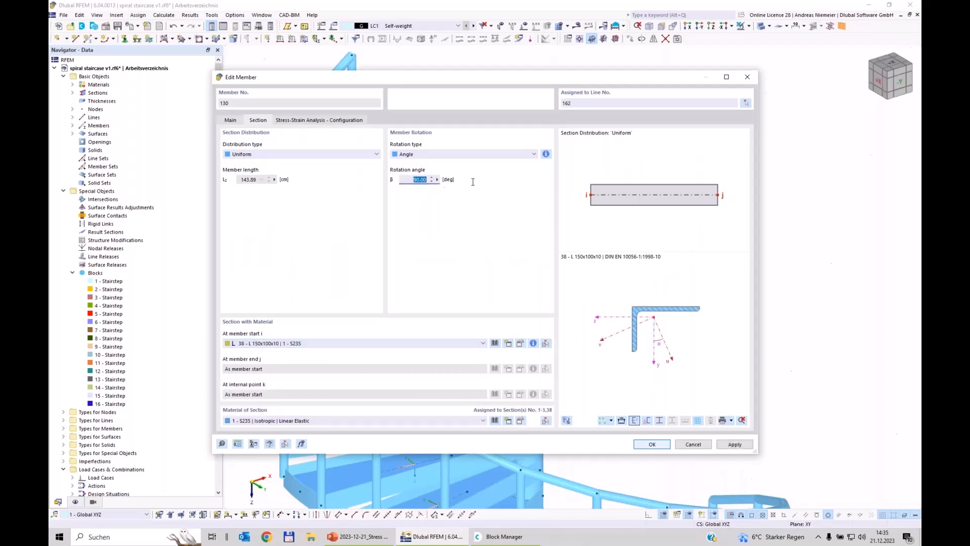
pyautogui.write('0')
pyautogui.press('Return')
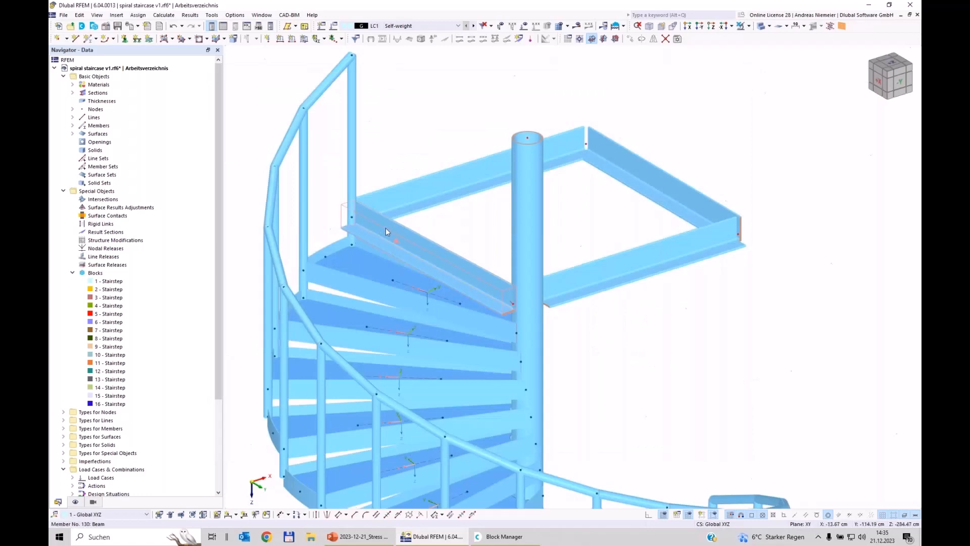
# - Reverse the line and member orientation of the landing's stair-side and front beams, and return the display to wireframe
pyautogui.rightClick(618, 260)
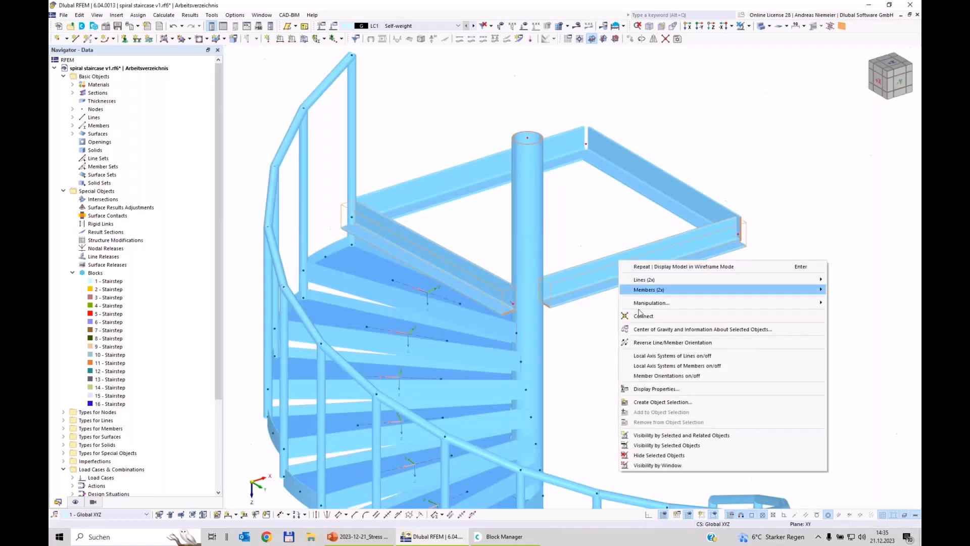
pyautogui.click(660, 340)
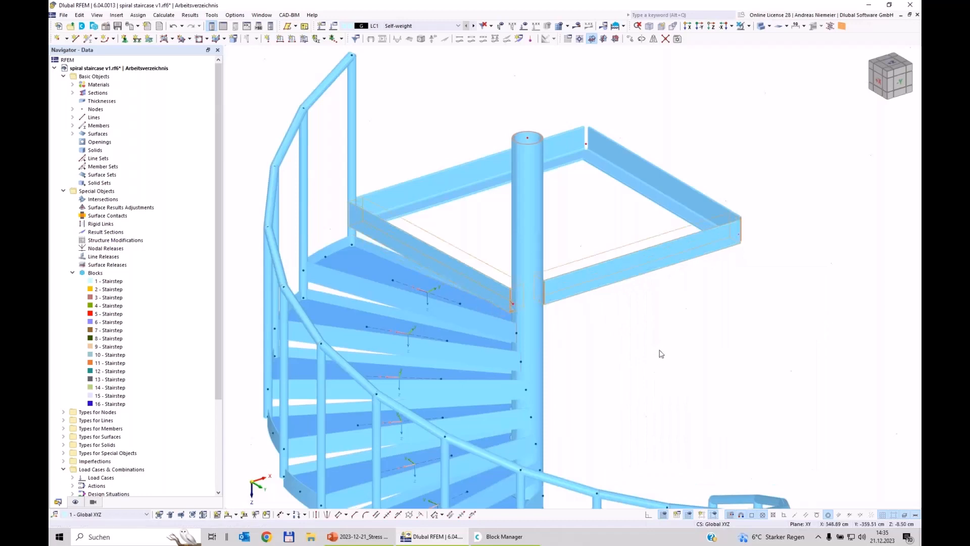
pyautogui.keyDown('ctrl'); pyautogui.moveTo(650, 365); pyautogui.dragTo(593, 372, button='middle'); pyautogui.keyUp('ctrl')
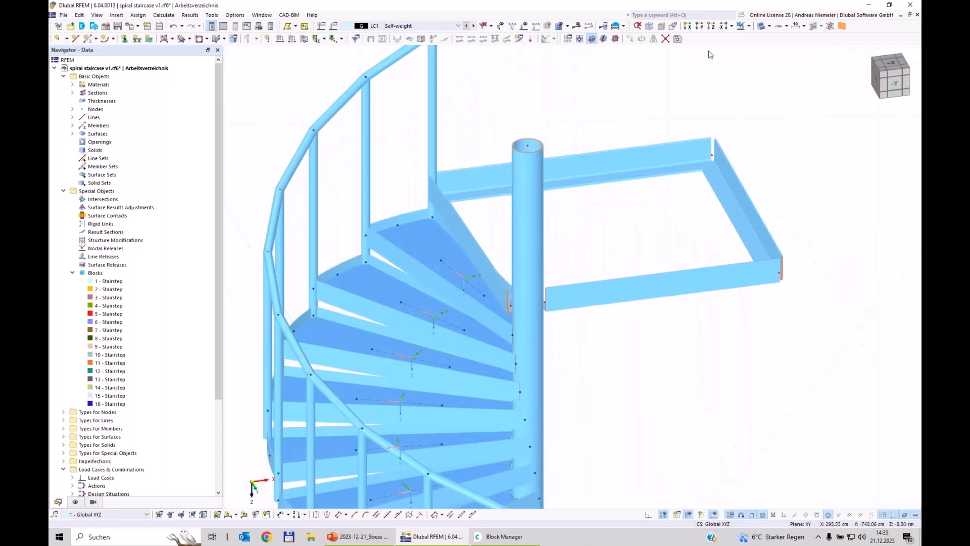
pyautogui.click(761, 25)
pyautogui.click(761, 26)
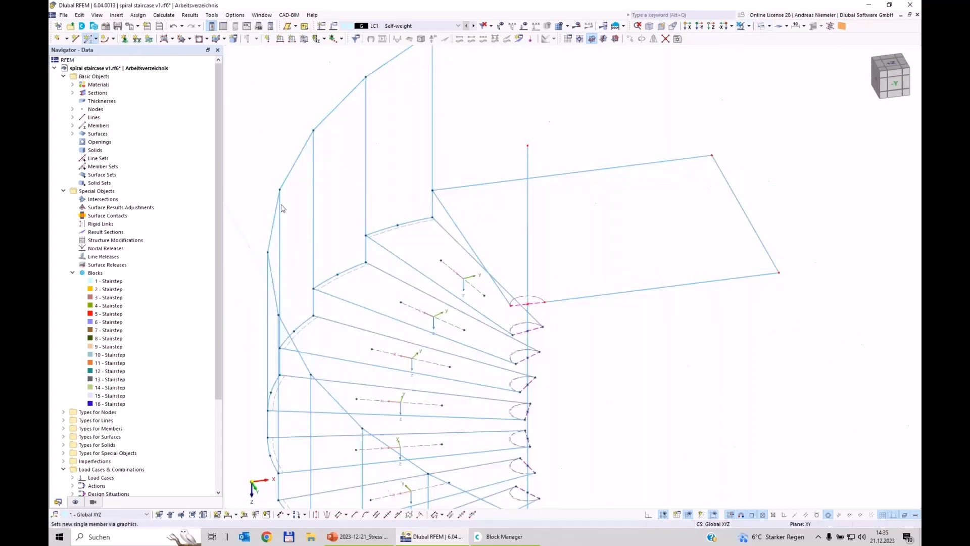
# - Set up a new single member of type Tension with the round steel section R 20 in material S235
pyautogui.click(257, 143)
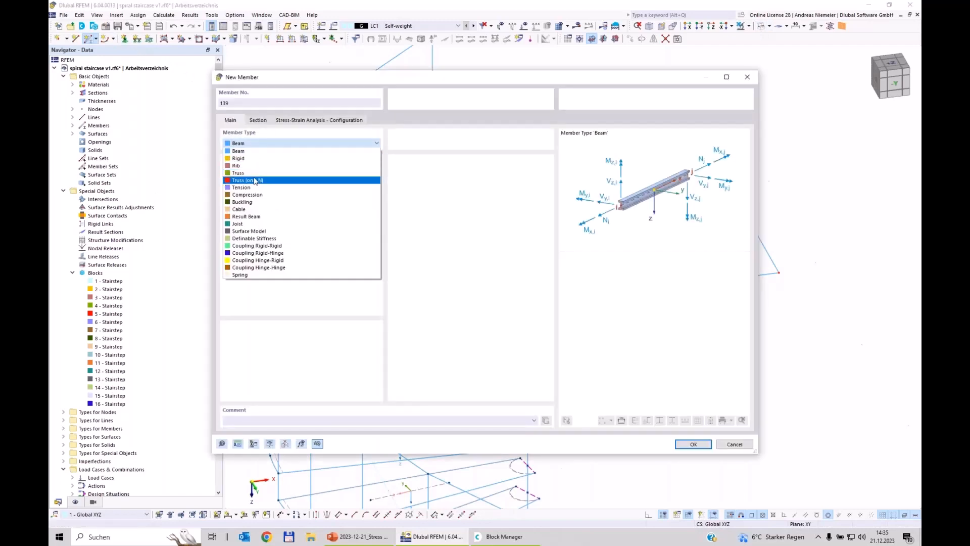
pyautogui.click(248, 188)
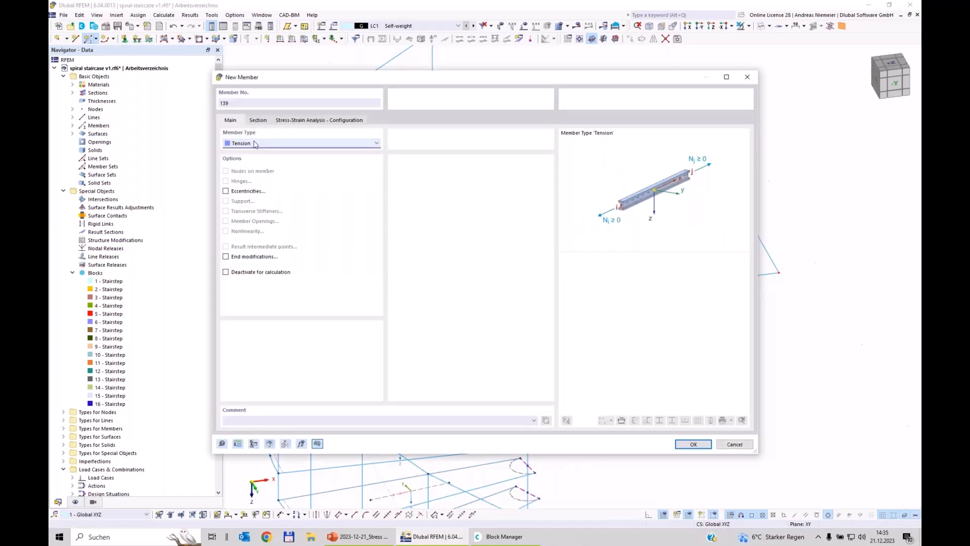
pyautogui.click(257, 120)
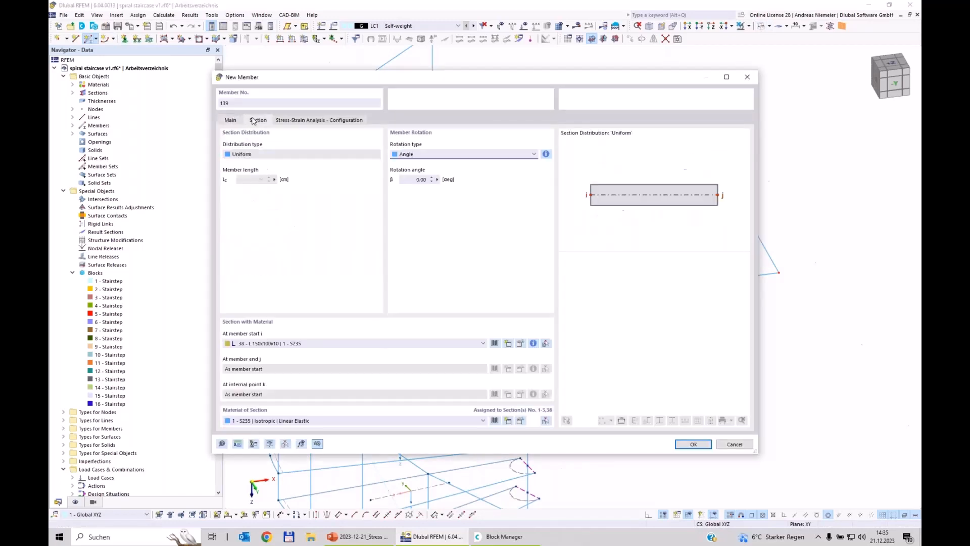
pyautogui.click(496, 344)
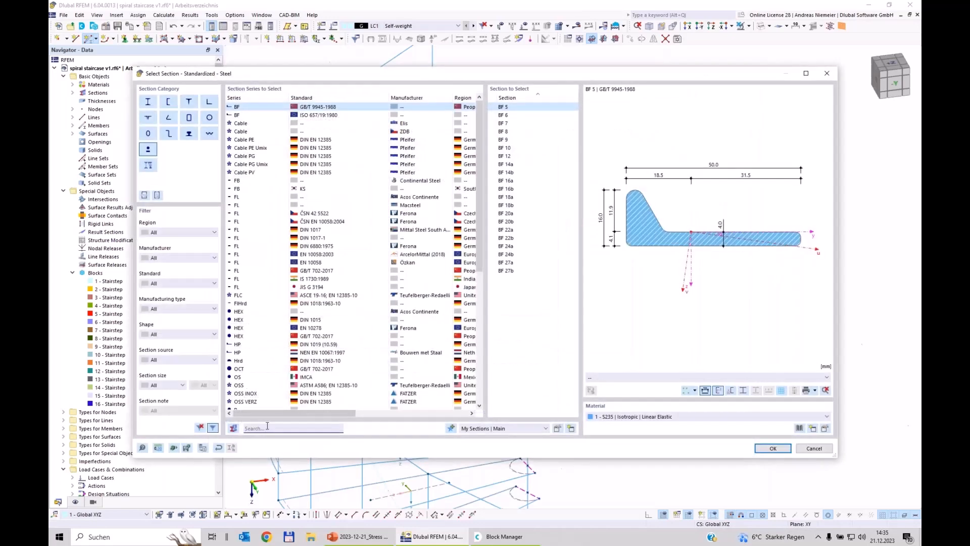
pyautogui.click(267, 427)
pyautogui.write('r')
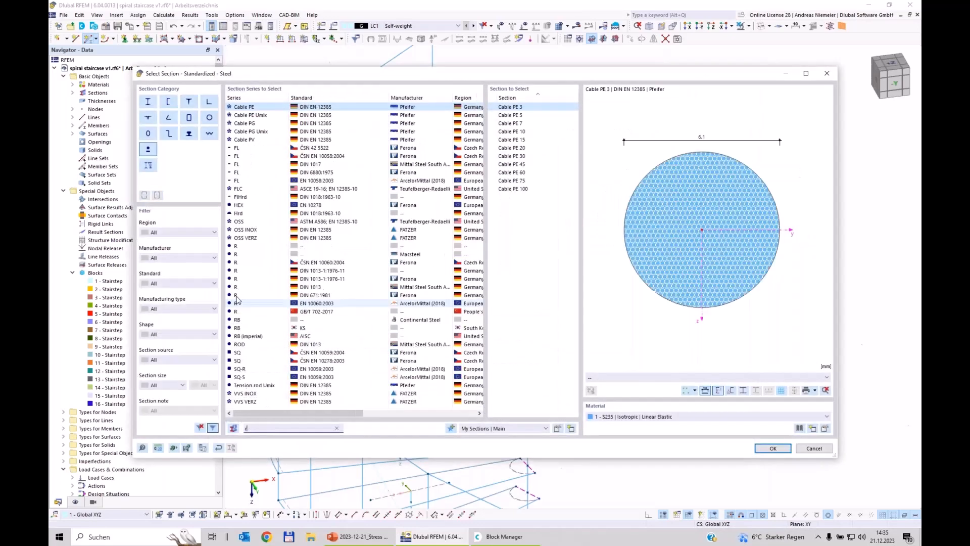
pyautogui.click(439, 246)
pyautogui.click(504, 189)
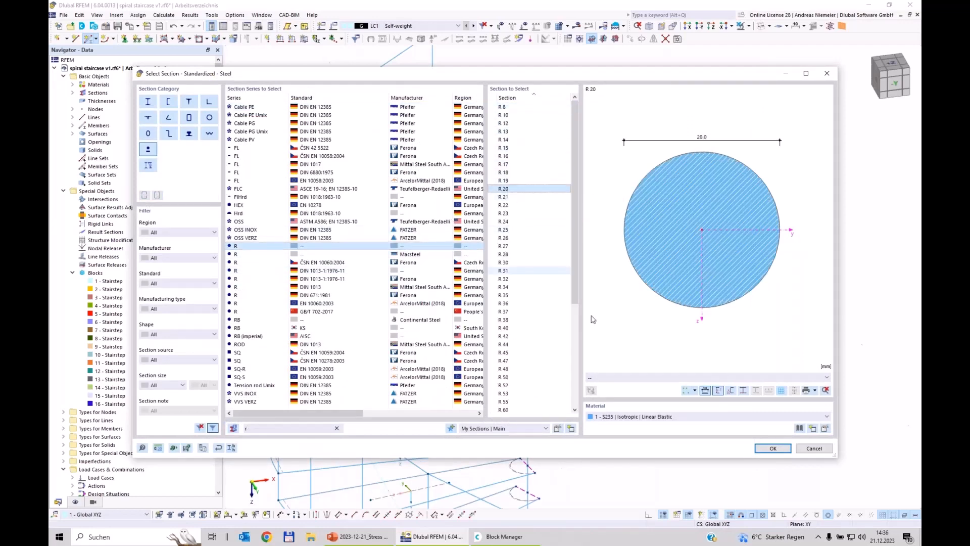
pyautogui.click(773, 449)
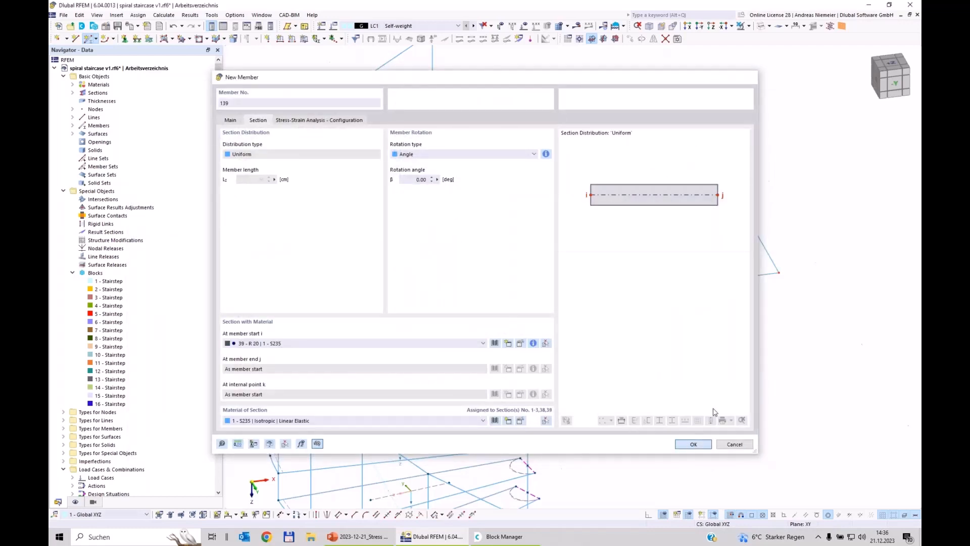
pyautogui.click(694, 444)
# - Place two crossing tension members across the landing, from its outer corners to the central column node and to the opposite stair-side corner
pyautogui.click(729, 150)
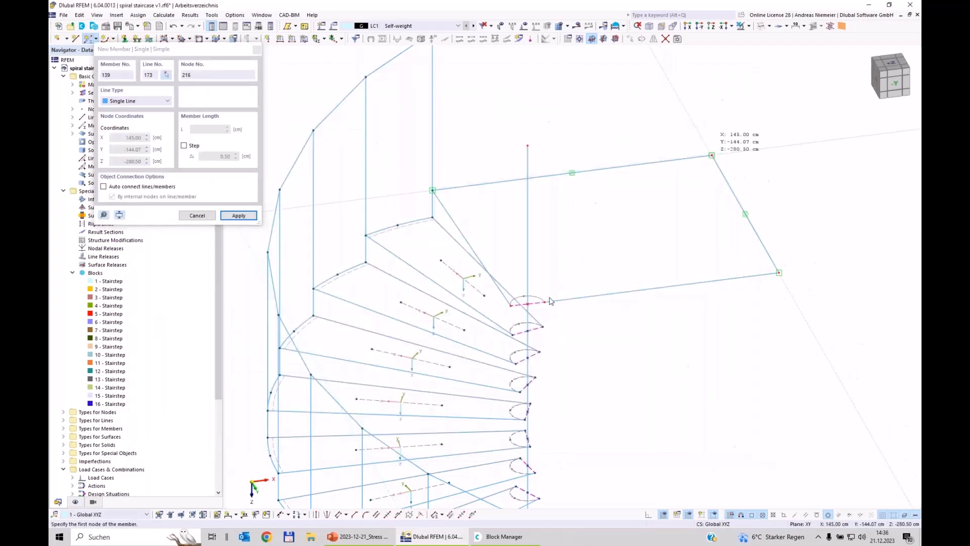
pyautogui.scroll(4, 527, 303)
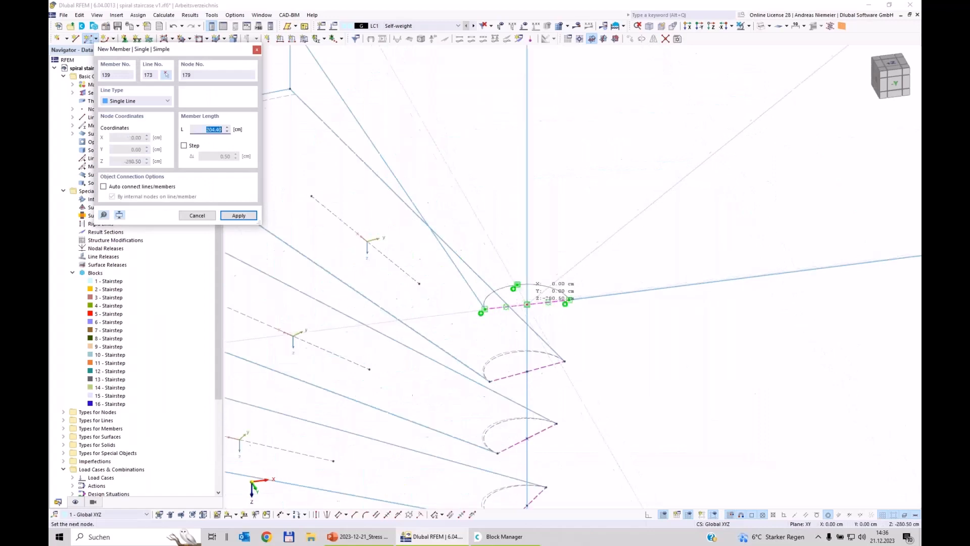
pyautogui.click(527, 305)
pyautogui.scroll(-4, 527, 304)
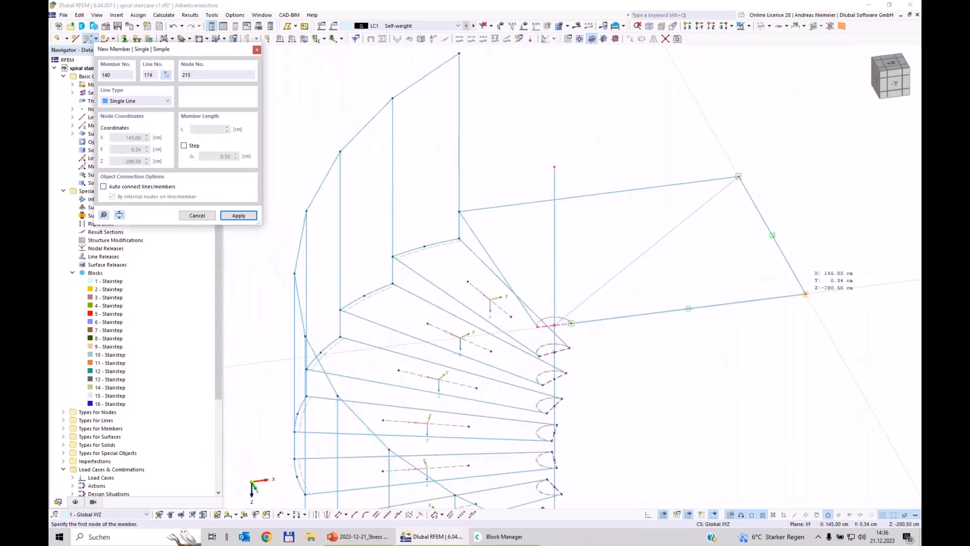
pyautogui.click(808, 293)
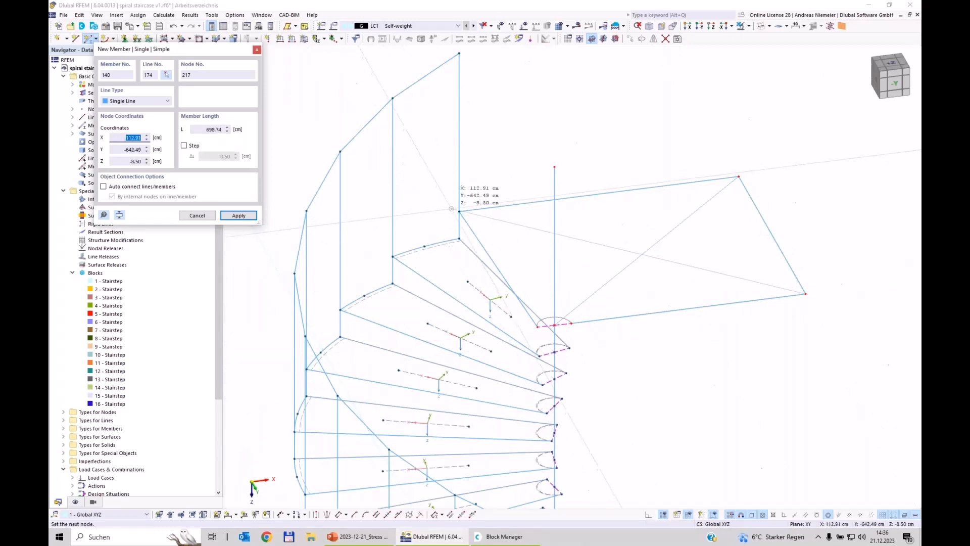
pyautogui.click(460, 212)
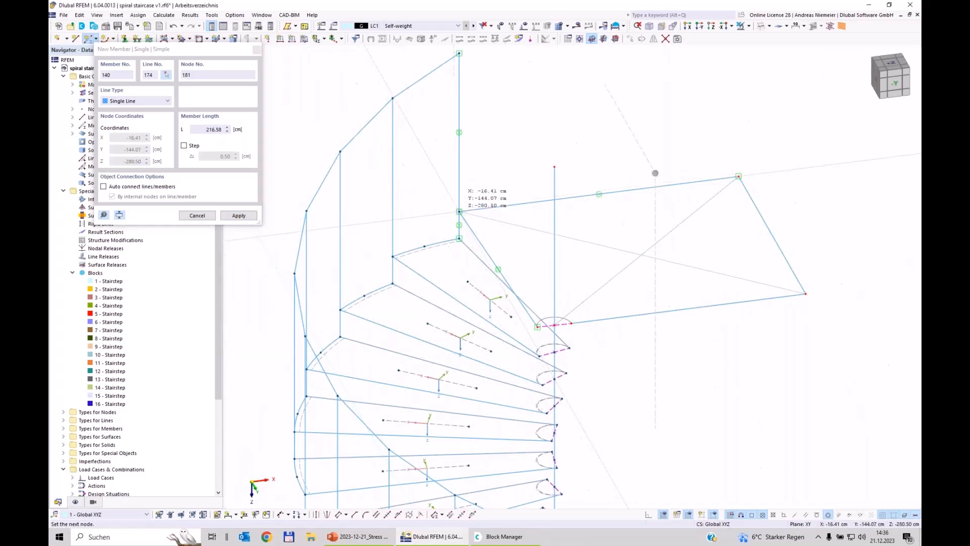
pyautogui.rightClick(720, 410)
pyautogui.scroll(-1, 722, 414)
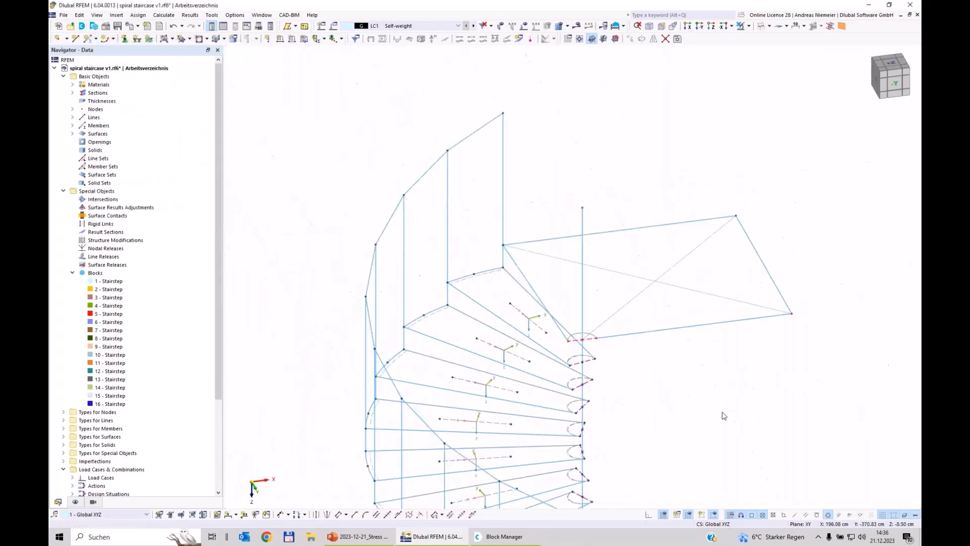
pyautogui.rightClick(723, 414)
pyautogui.click(685, 405)
# - Add two nodes on the landing's outer edge beam using absolute distances, 20 cm from its start and 20 cm from its end
pyautogui.keyDown('ctrl'); pyautogui.moveTo(745, 432); pyautogui.dragTo(611, 294, button='middle'); pyautogui.keyUp('ctrl')
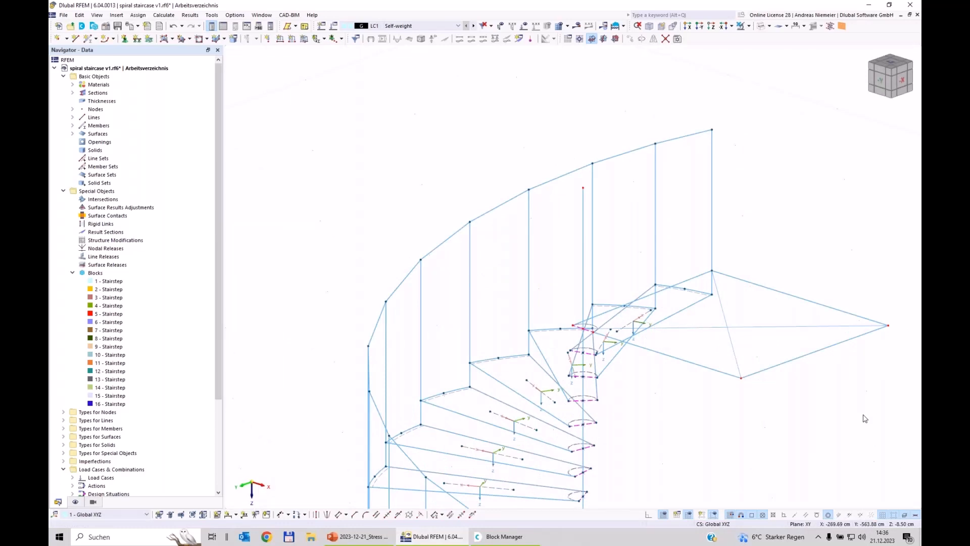
pyautogui.keyDown('ctrl'); pyautogui.moveTo(865, 418); pyautogui.dragTo(637, 345, button='middle'); pyautogui.keyUp('ctrl')
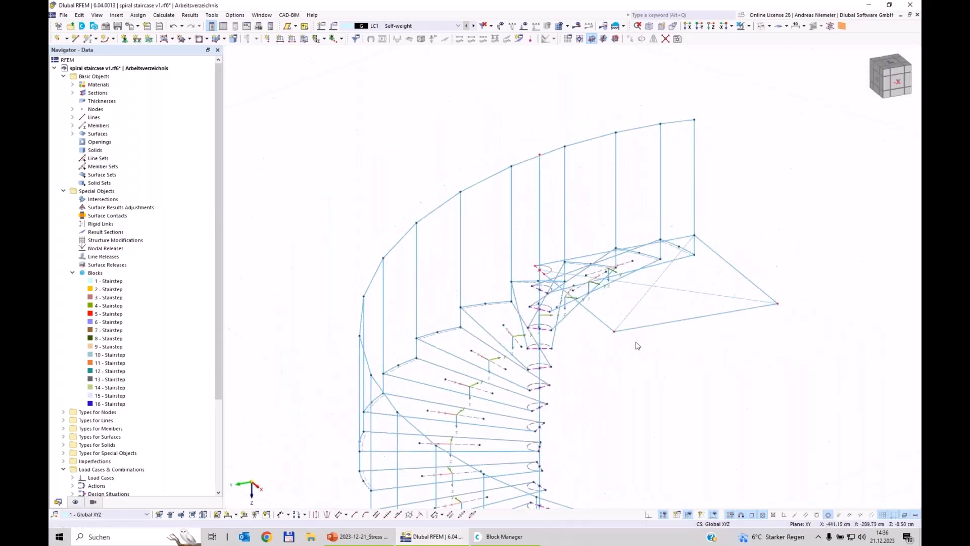
pyautogui.scroll(2, 637, 346)
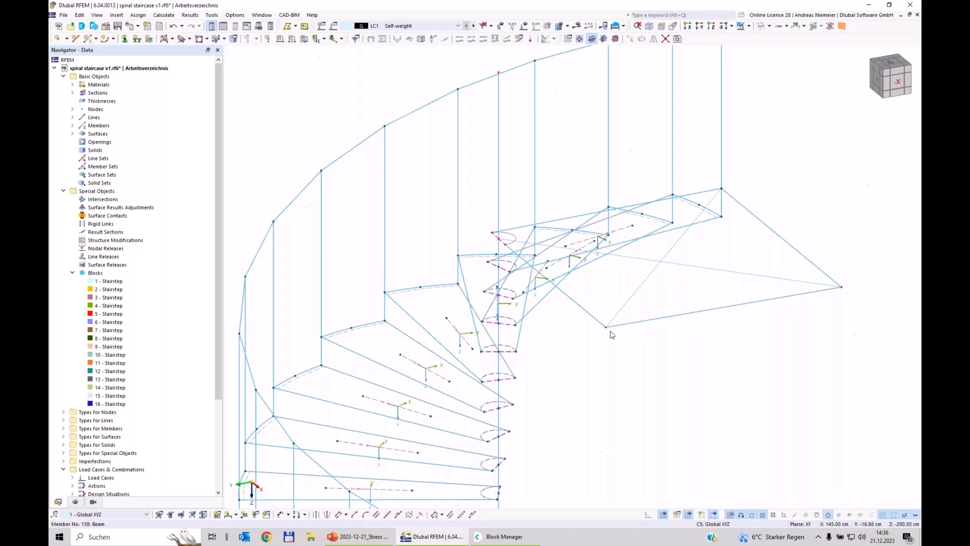
pyautogui.doubleClick(638, 447)
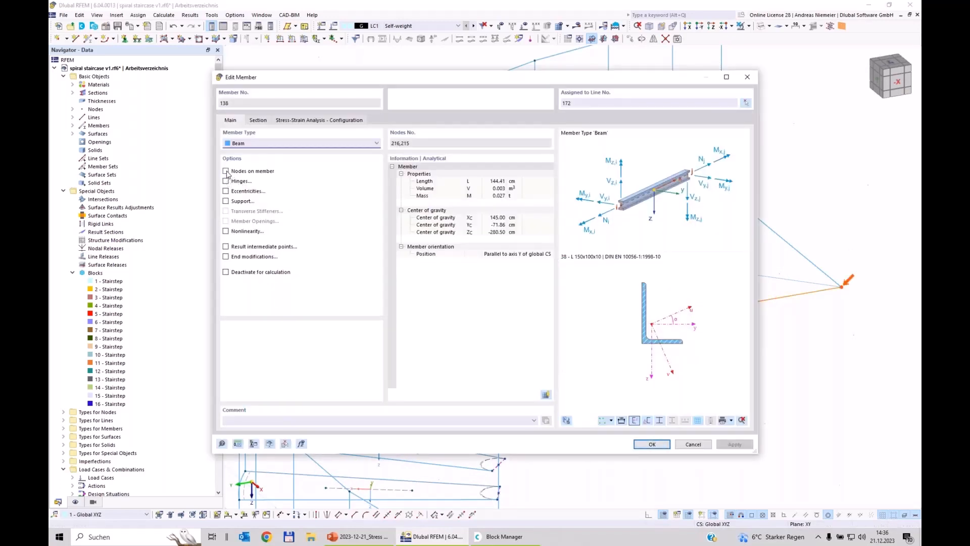
pyautogui.click(226, 171)
pyautogui.click(287, 121)
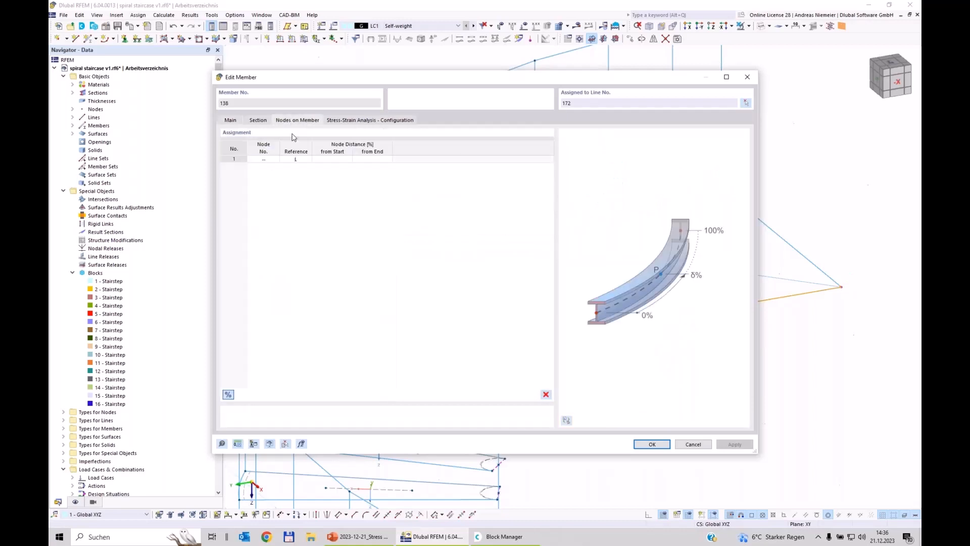
pyautogui.click(229, 394)
pyautogui.click(338, 159)
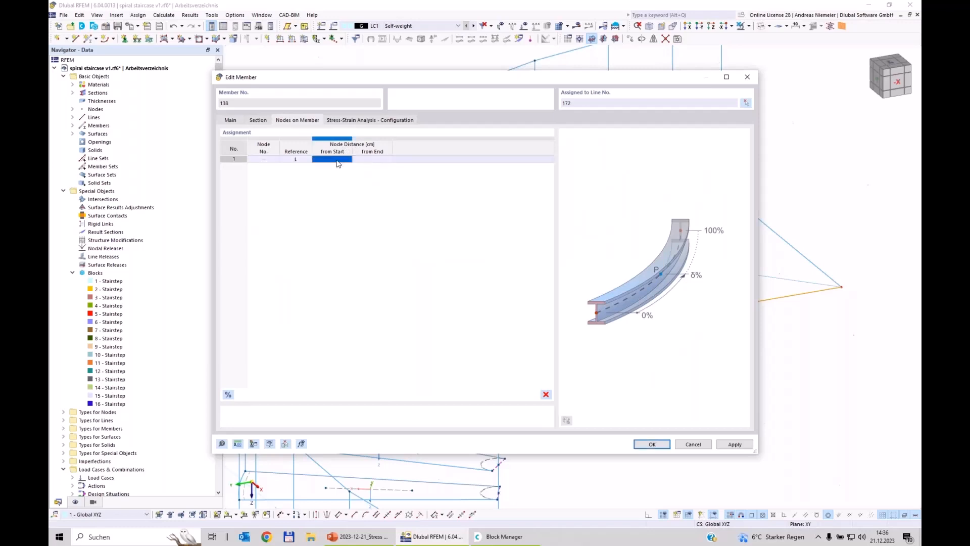
pyautogui.press('Tab')
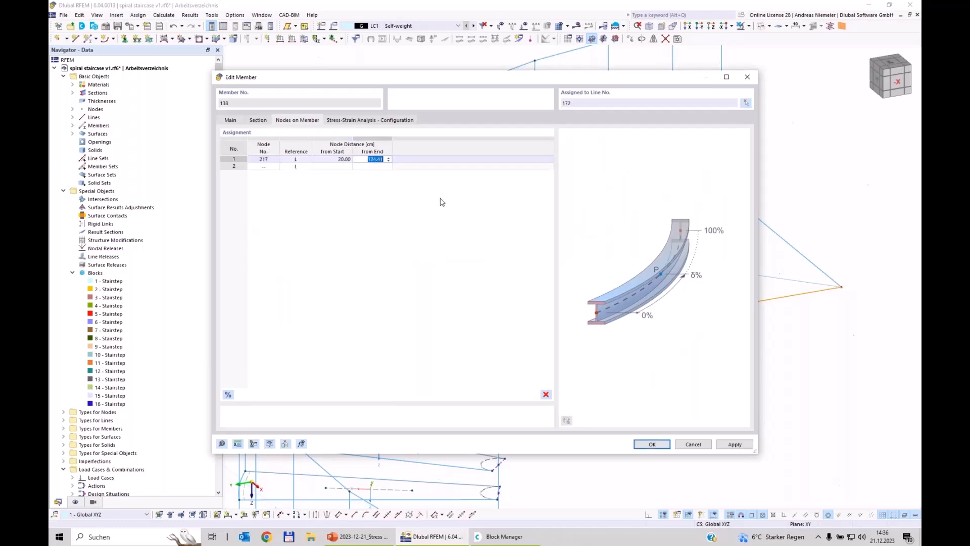
pyautogui.press('Down')
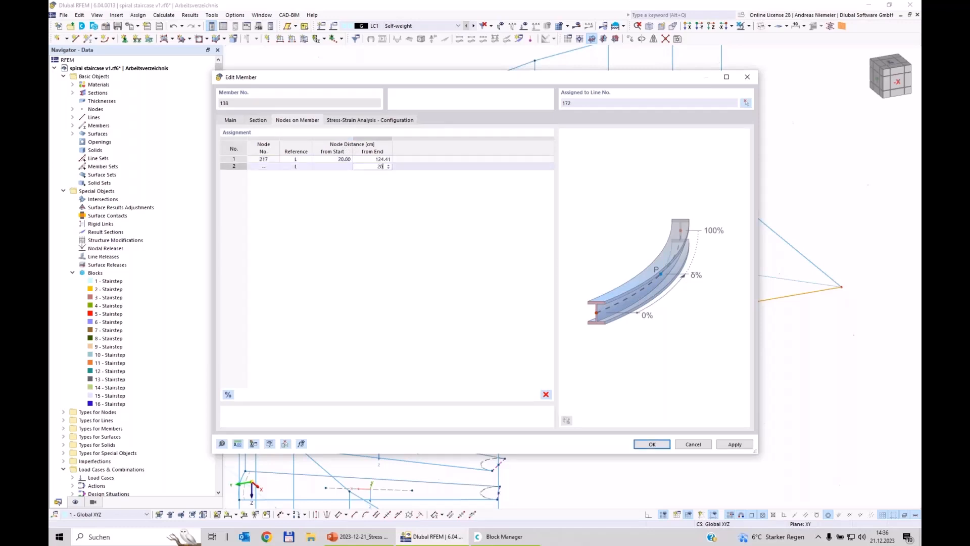
# - Add a second intermediate node on member 138 at 20 cm from its end and apply the member changes
pyautogui.write('20')
pyautogui.press('Return')
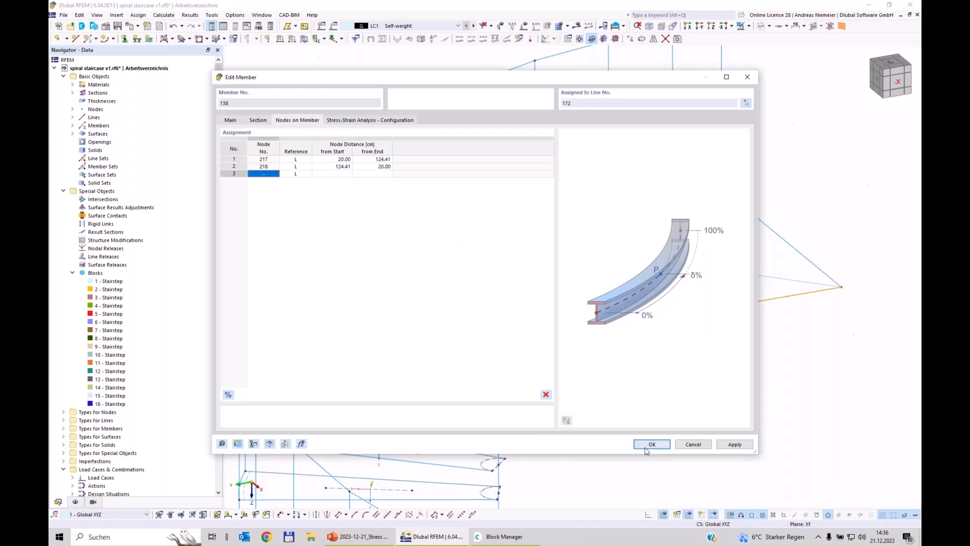
pyautogui.click(646, 447)
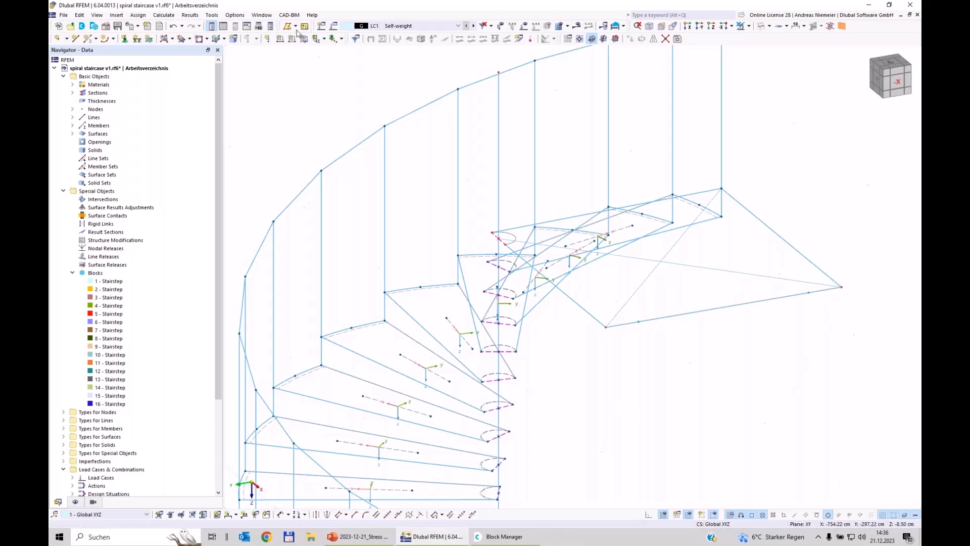
# - Assign the Hinged nodal support to the intermediate node near the front end of the landing's outer edge beam
pyautogui.click(125, 40)
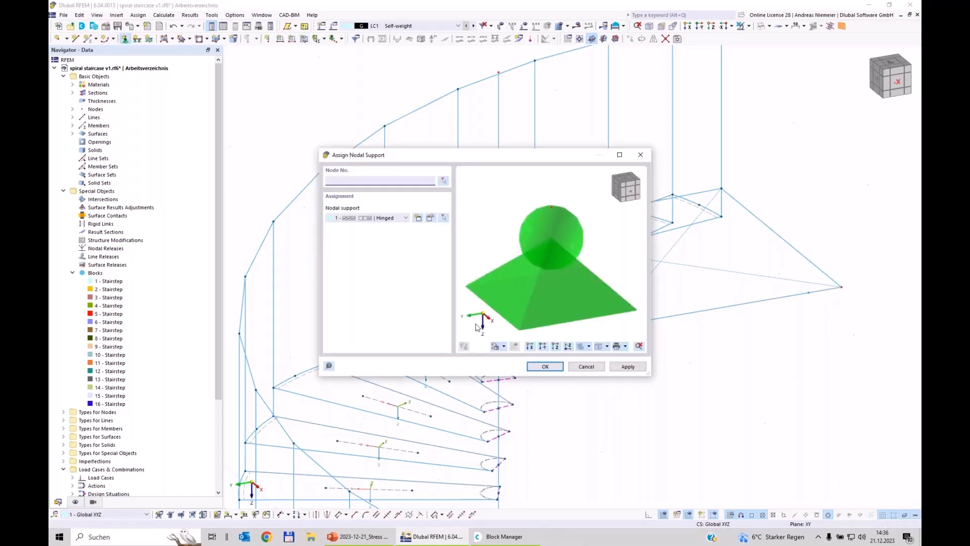
pyautogui.click(546, 367)
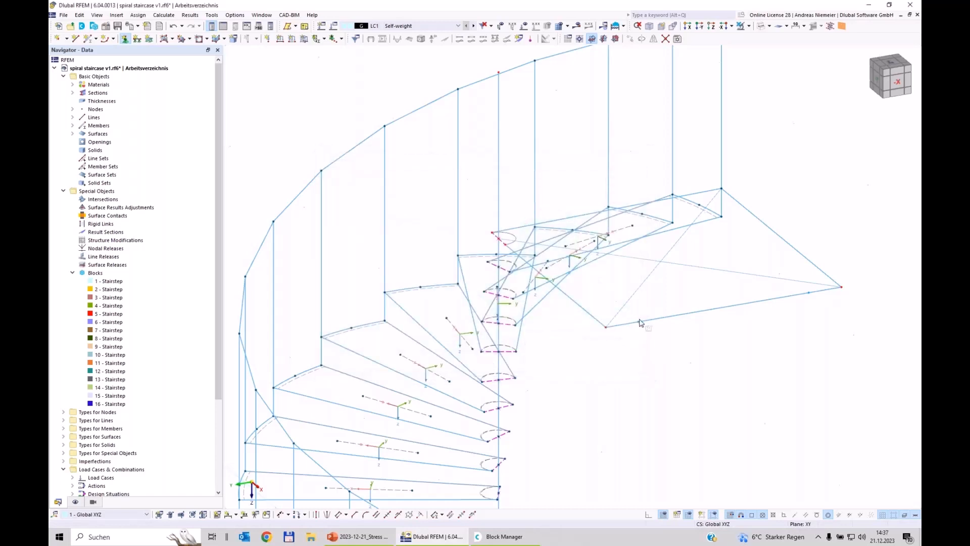
pyautogui.click(644, 363)
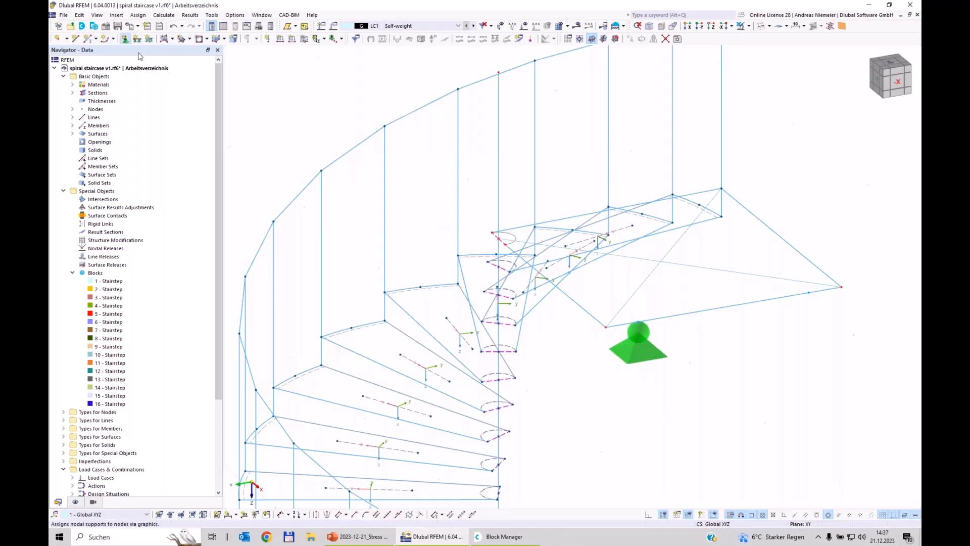
# - Create a nodal support with uY released and assign it to the other intermediate node on the landing's outer edge beam
pyautogui.click(418, 217)
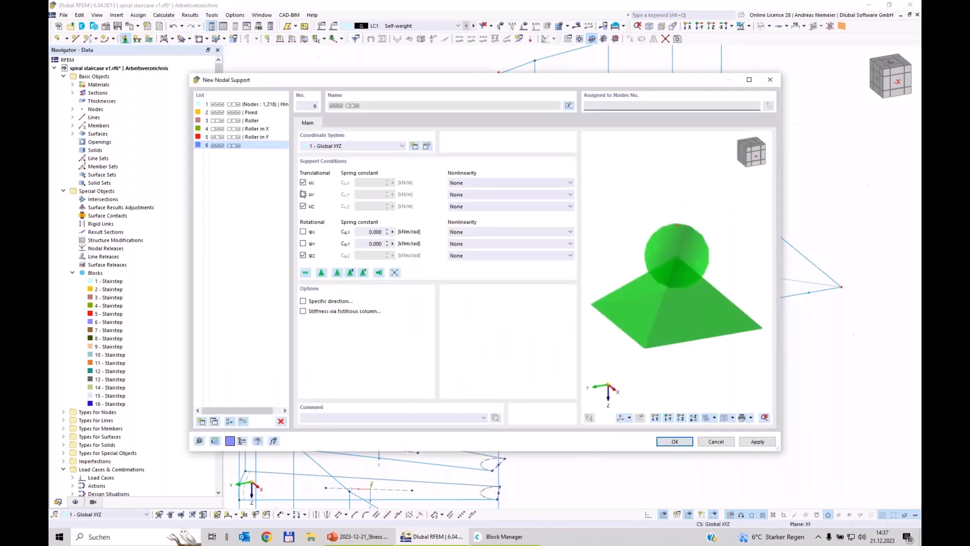
pyautogui.click(303, 194)
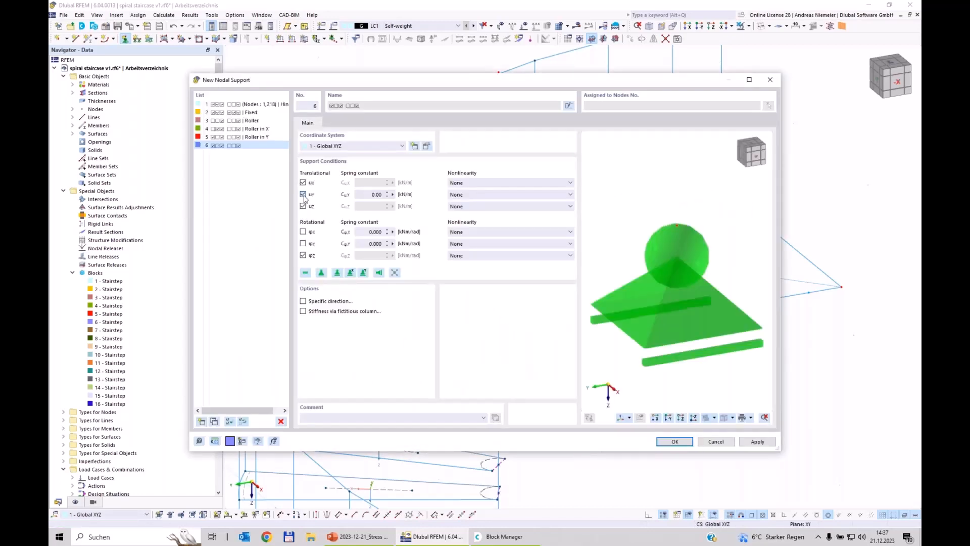
pyautogui.click(677, 441)
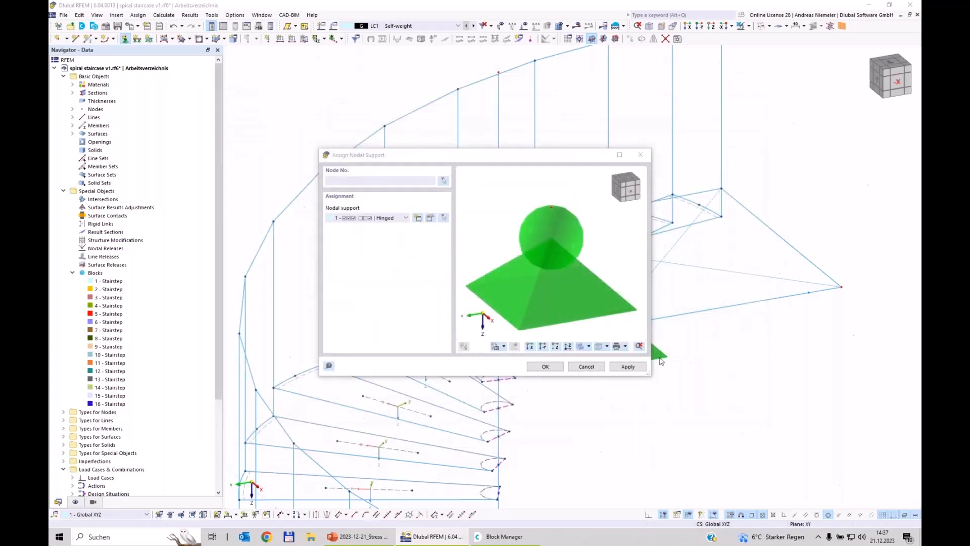
pyautogui.click(808, 292)
pyautogui.press('Escape')
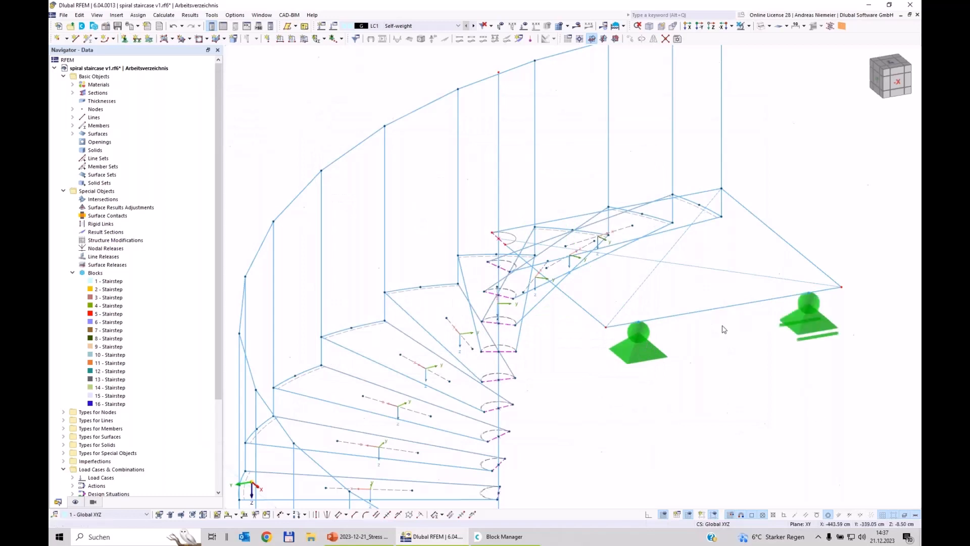
# - Examine the supported landing and upper staircase in solid display, and return to the wireframe display
pyautogui.scroll(-6, 722, 326)
pyautogui.moveTo(724, 358); pyautogui.dragTo(587, 383, button='middle')
pyautogui.scroll(6, 604, 347)
pyautogui.scroll(-1, 588, 383)
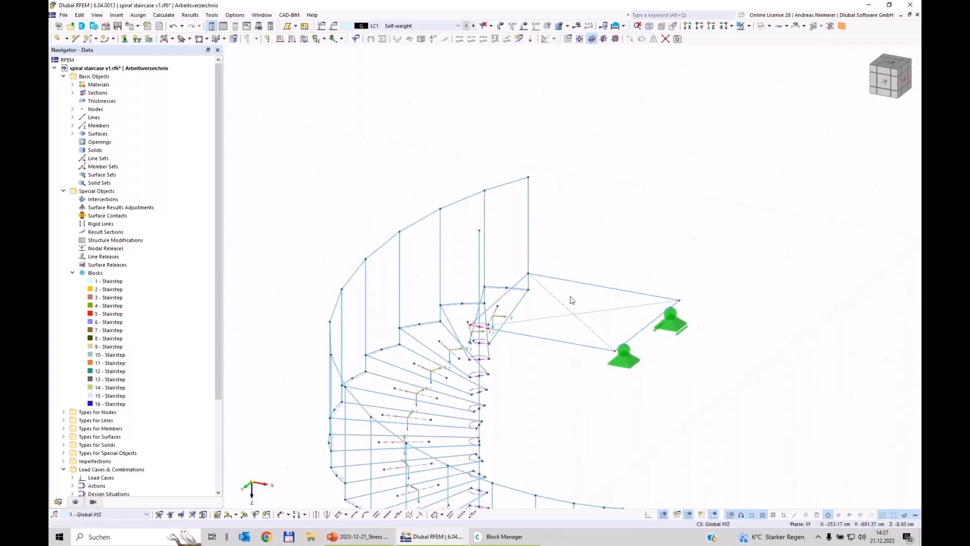
pyautogui.click(776, 28)
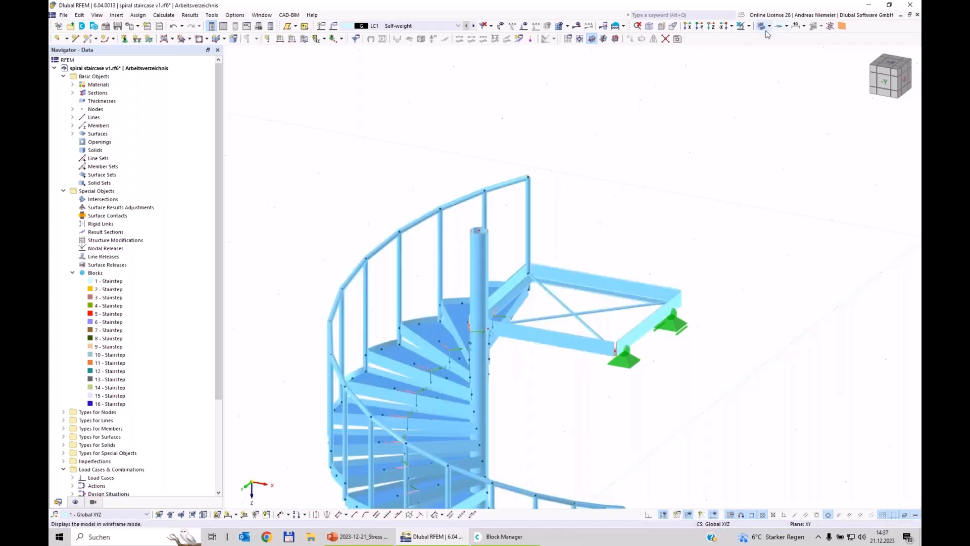
pyautogui.keyDown('ctrl'); pyautogui.moveTo(608, 235); pyautogui.dragTo(622, 177, button='middle'); pyautogui.keyUp('ctrl')
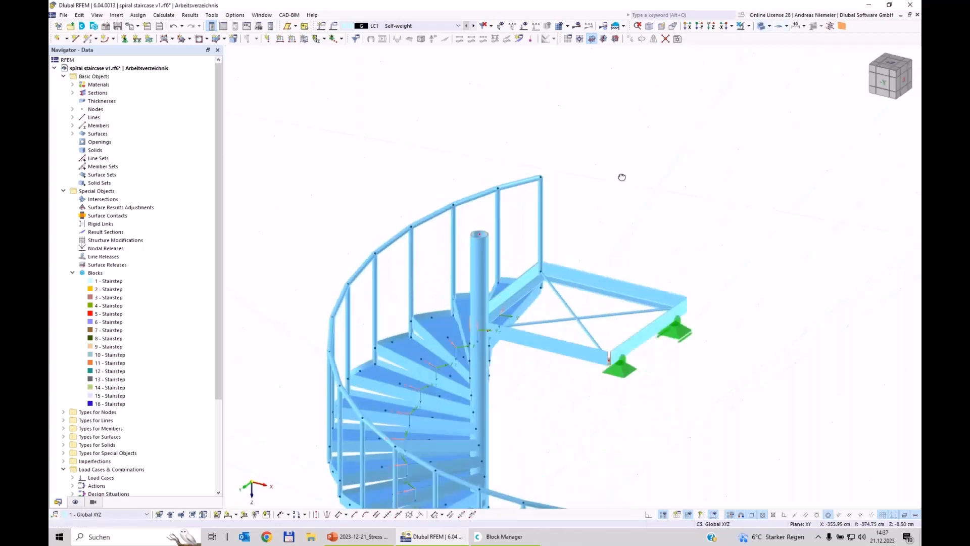
pyautogui.click(764, 26)
pyautogui.click(764, 25)
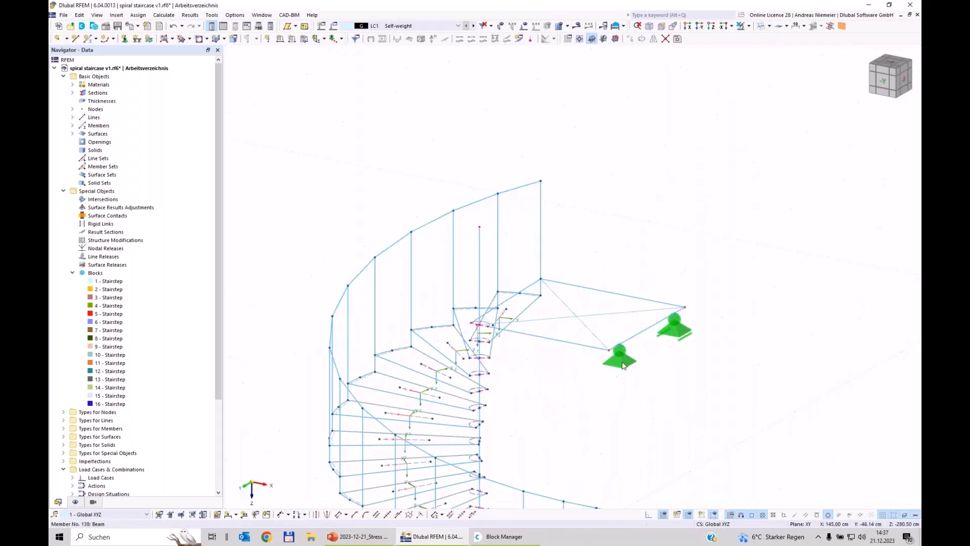
# - Define a new Load Transfer surface with load transfer direction Isotropic | FEA and a set surface weight
pyautogui.click(172, 40)
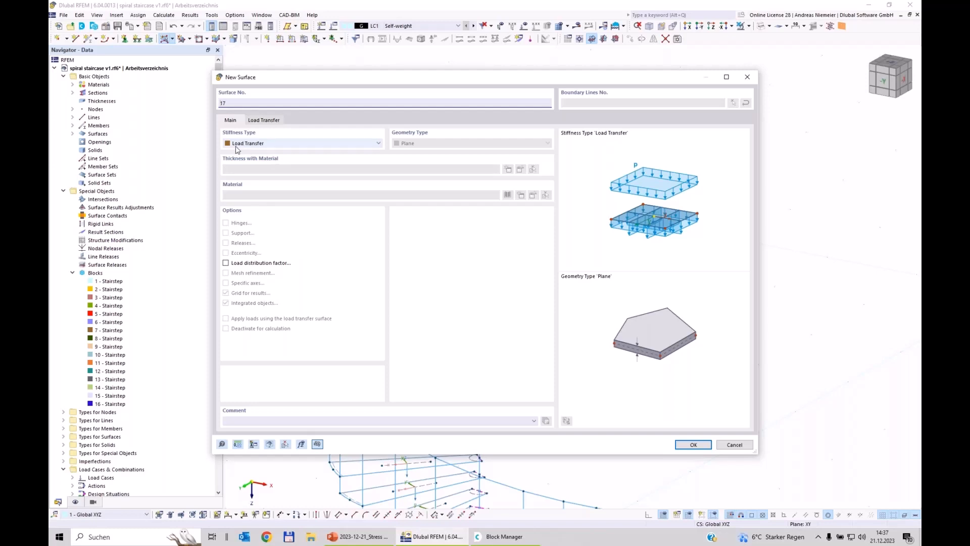
pyautogui.click(265, 120)
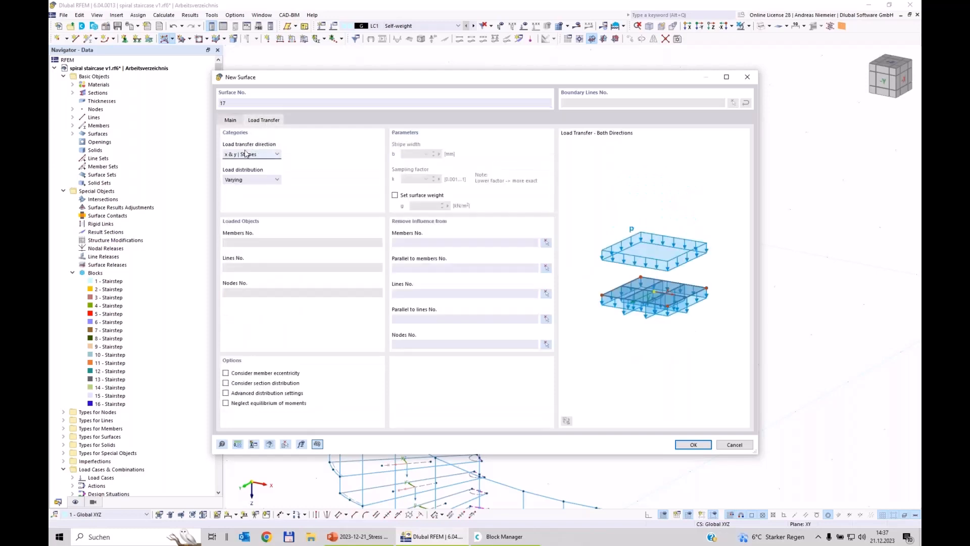
pyautogui.click(248, 154)
pyautogui.click(239, 163)
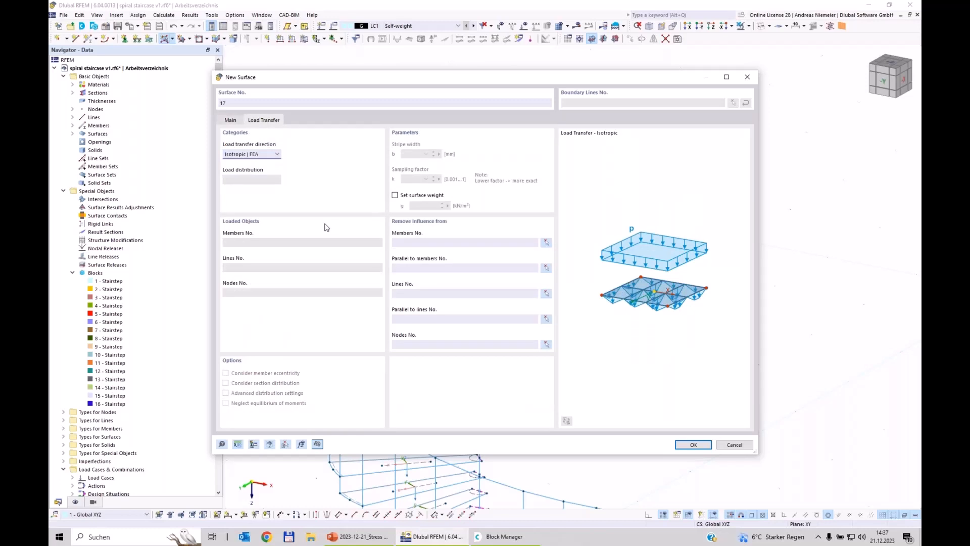
pyautogui.click(394, 195)
pyautogui.press('Return')
pyautogui.click(693, 444)
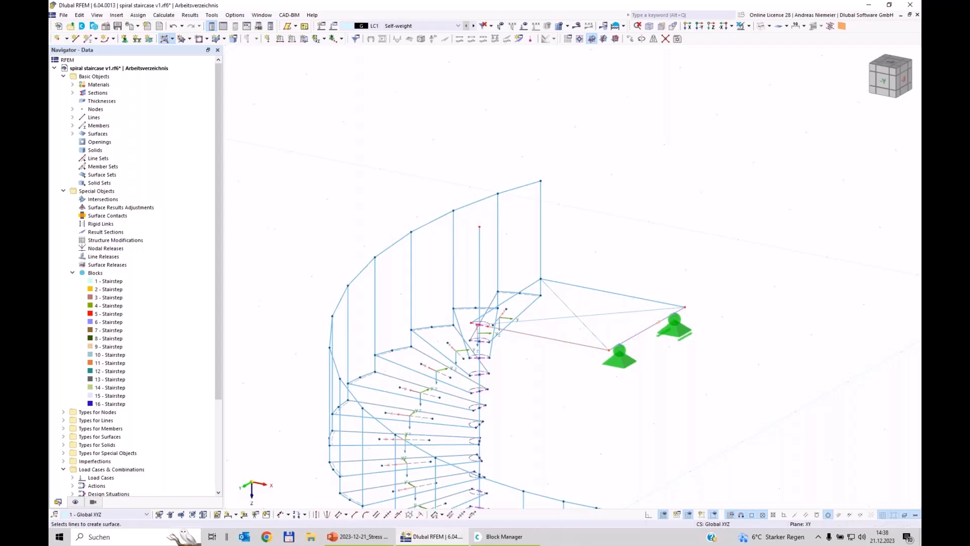
# - Create the load transfer surface from the landing's boundary lines, including the short arc around the central column
pyautogui.scroll(3, 522, 288)
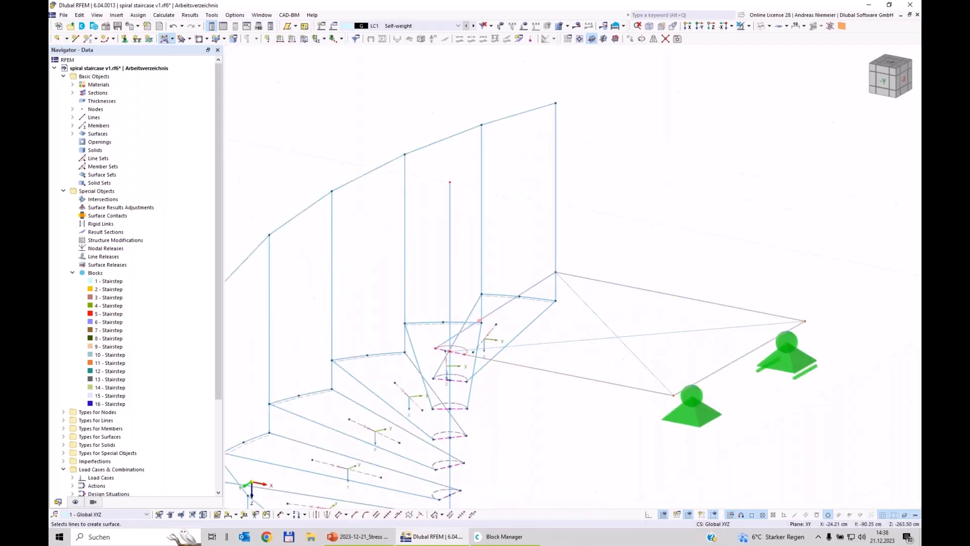
pyautogui.scroll(3, 468, 341)
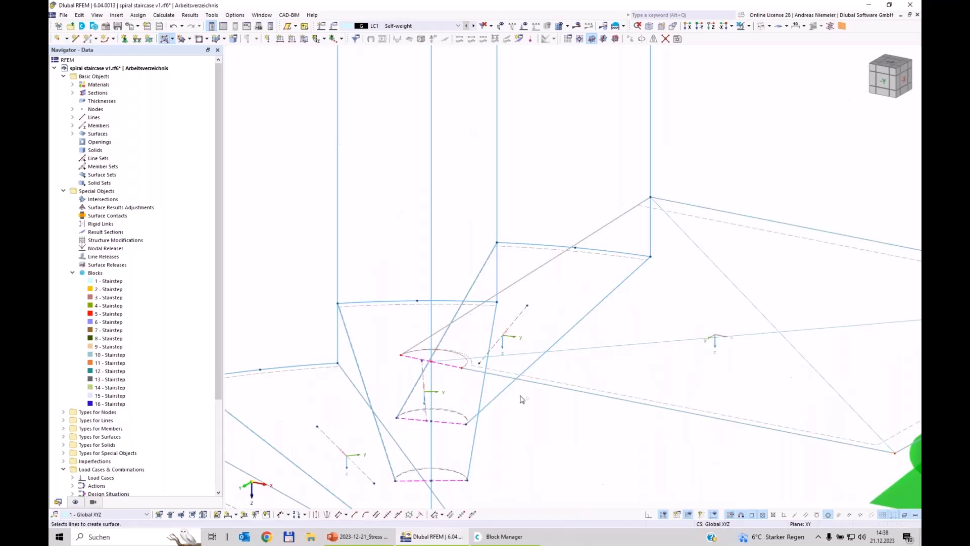
pyautogui.scroll(-3, 538, 403)
pyautogui.moveTo(600, 427); pyautogui.dragTo(639, 408, button='middle')
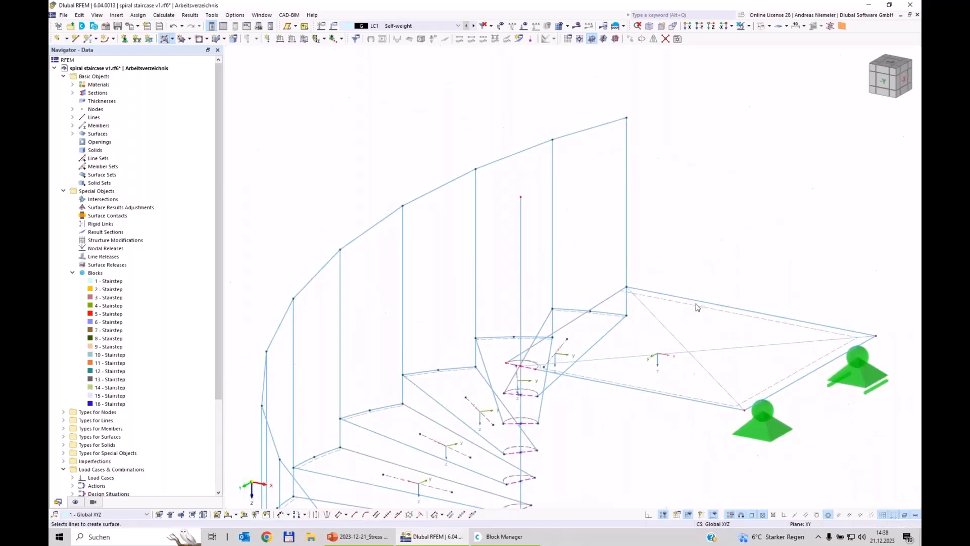
pyautogui.press('Escape')
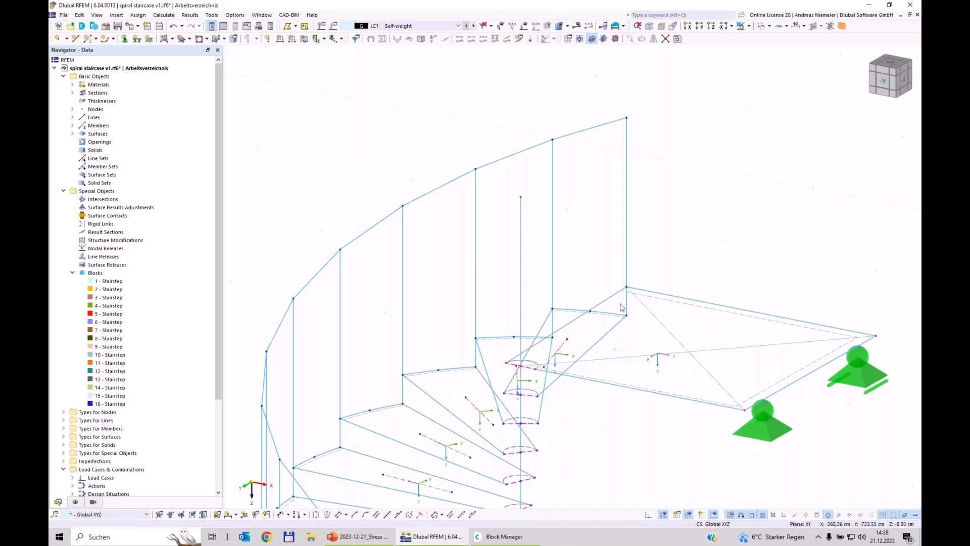
# - Copy the landing's two outer corner nodes vertically up to the handrail level at Z -380.50 cm
pyautogui.keyDown('ctrl'); pyautogui.moveTo(569, 130); pyautogui.dragTo(458, 131, button='middle'); pyautogui.keyUp('ctrl')
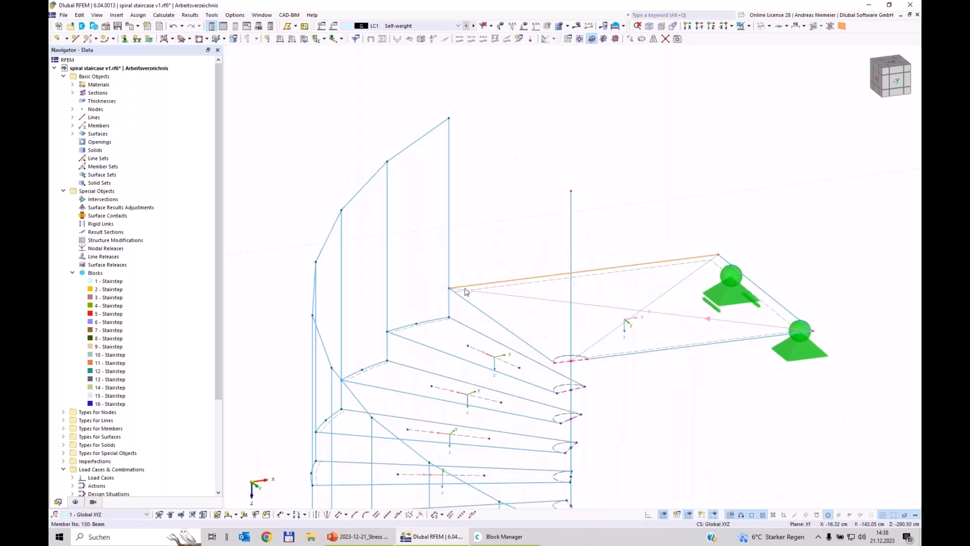
pyautogui.moveTo(694, 245); pyautogui.dragTo(735, 268)
pyautogui.moveTo(453, 297); pyautogui.dragTo(453, 121)
pyautogui.click(748, 411)
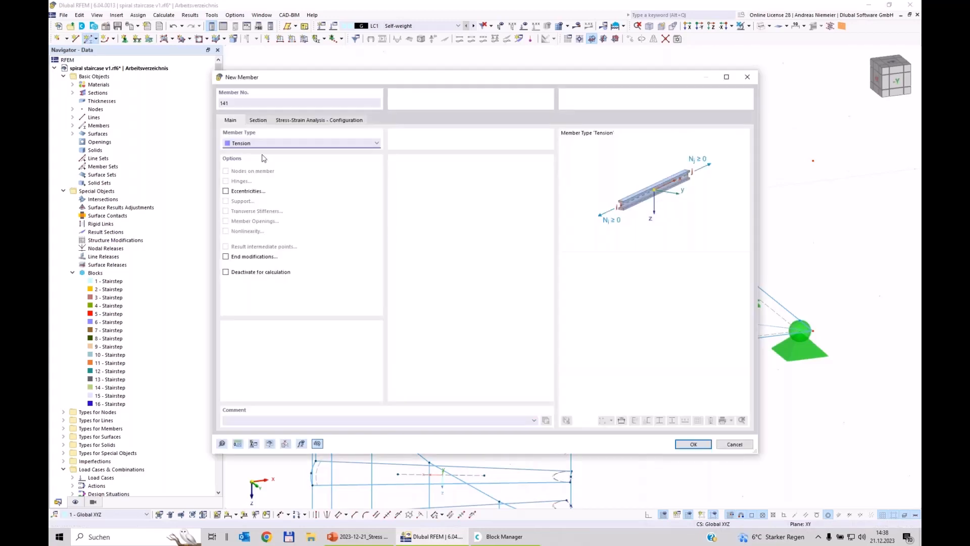
# - Set up a new member of type Beam with hinges enabled and section 37 - CHS 50x2.5 in S235
pyautogui.click(251, 143)
pyautogui.click(247, 158)
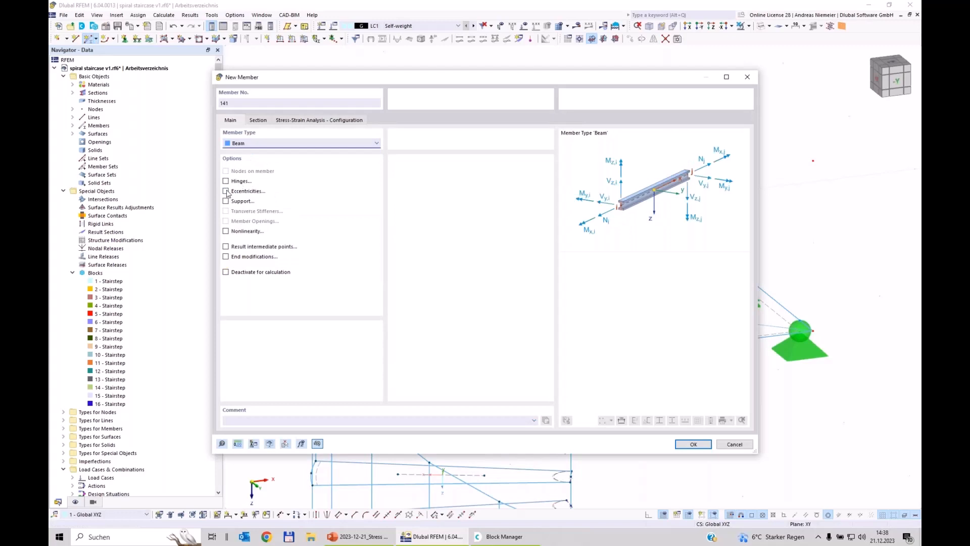
pyautogui.click(226, 181)
pyautogui.click(258, 120)
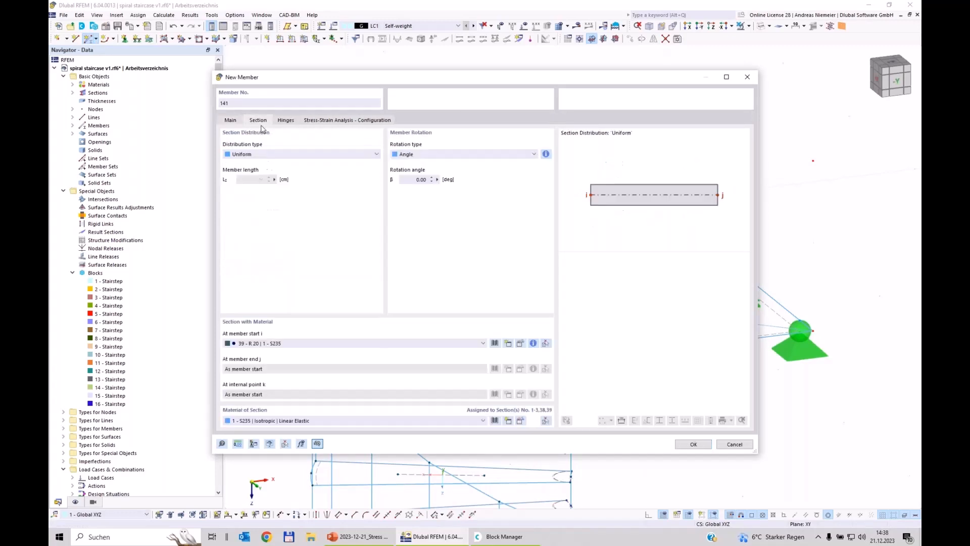
pyautogui.click(278, 345)
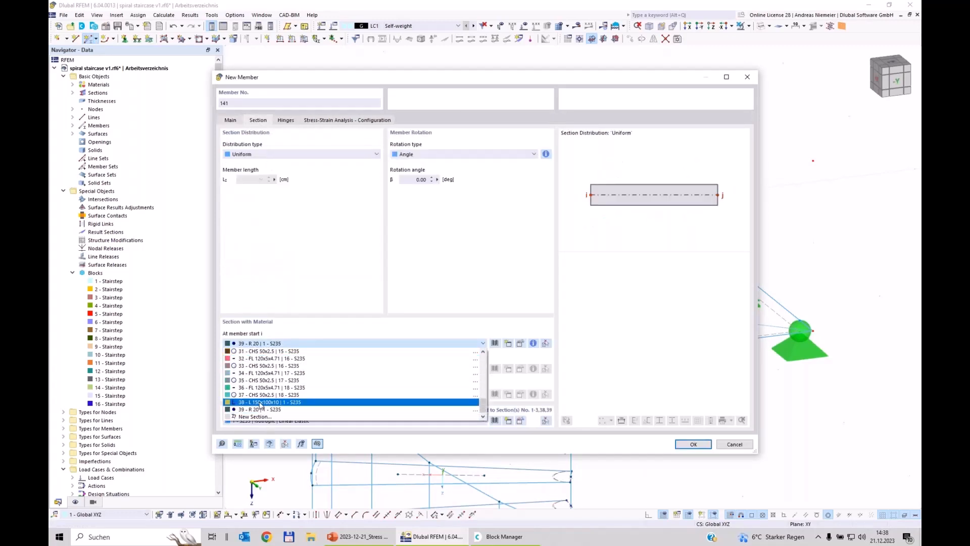
pyautogui.click(260, 395)
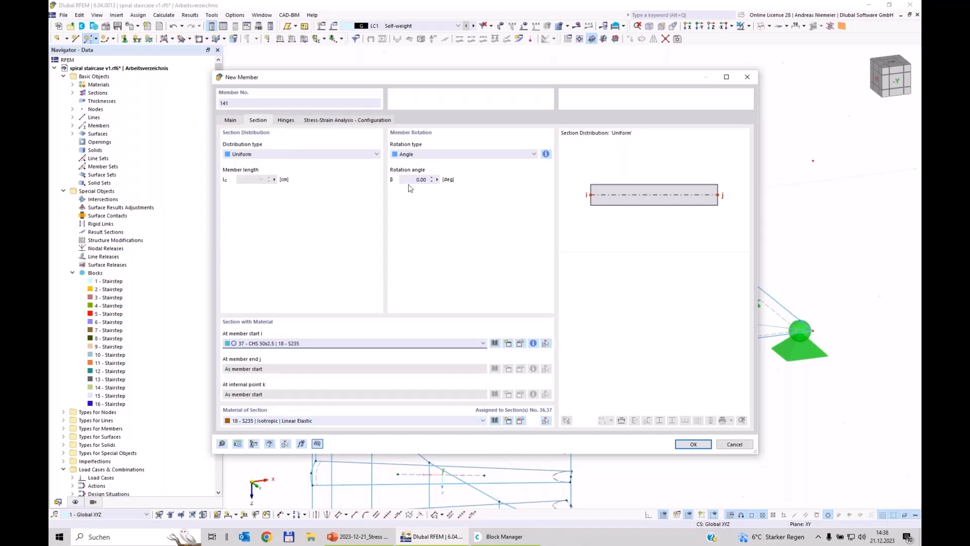
# - Create a local xyz member hinge releasing φy and φz at the member start, and accept the new member settings
pyautogui.click(286, 122)
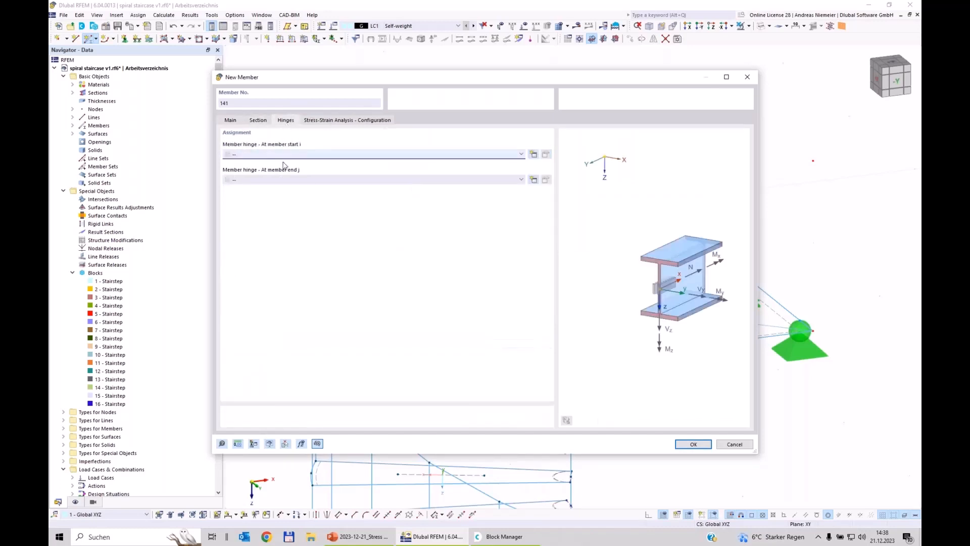
pyautogui.click(521, 155)
pyautogui.click(343, 172)
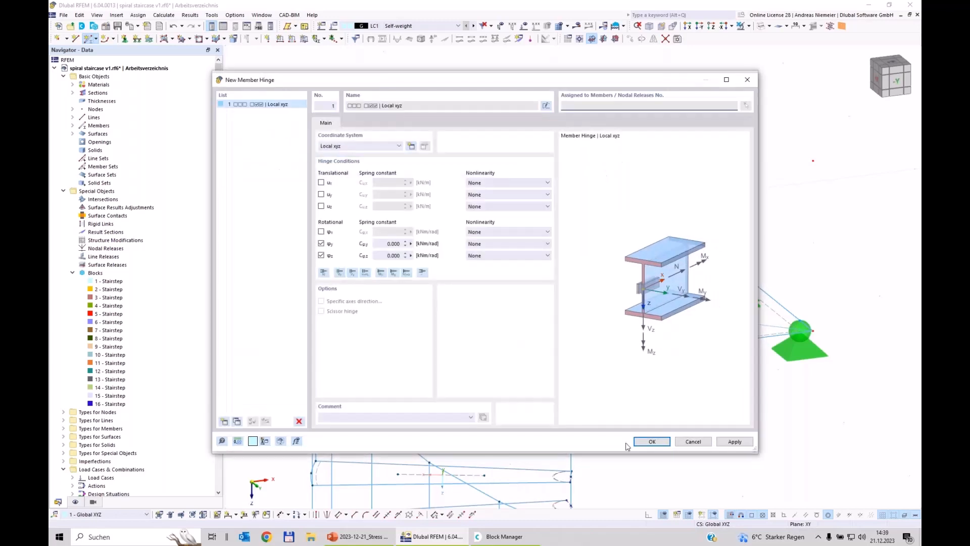
pyautogui.click(666, 444)
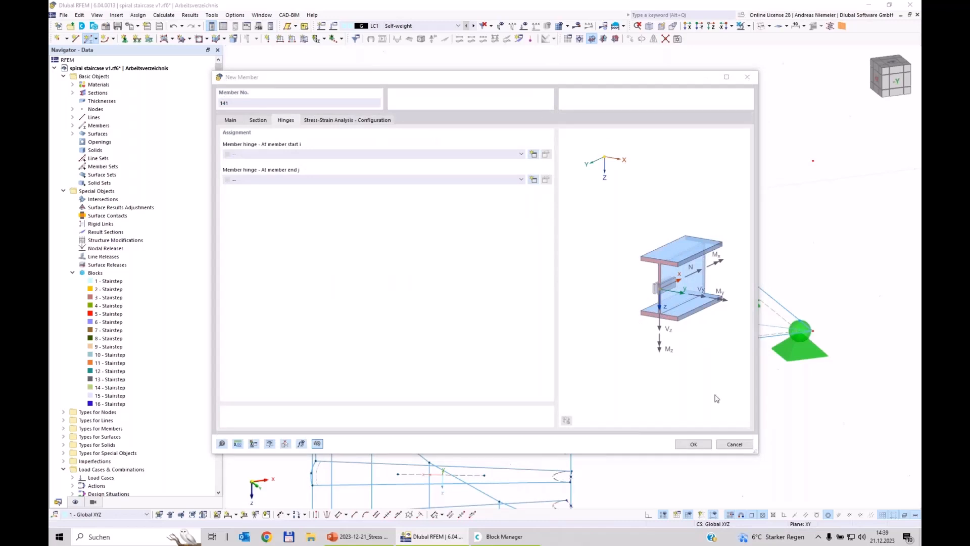
pyautogui.click(693, 444)
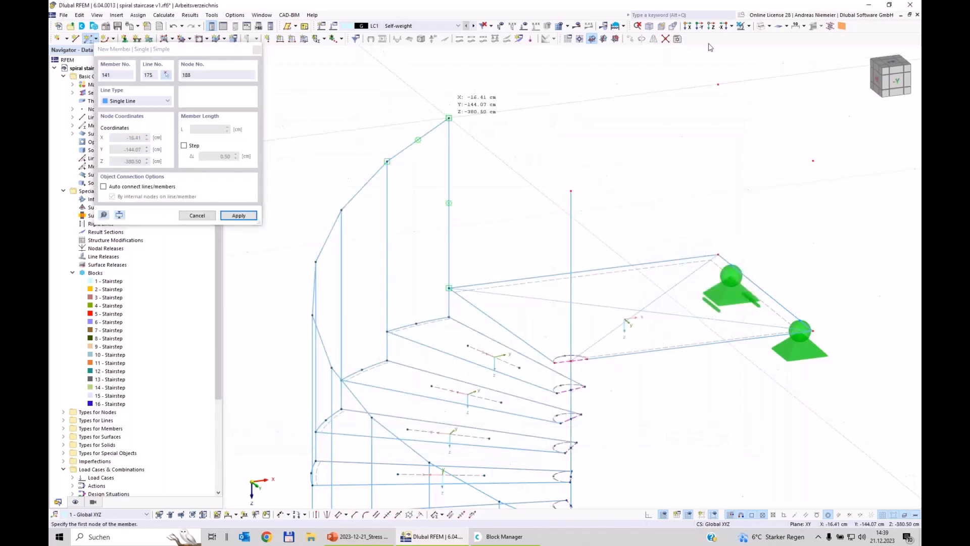
# - Draw a handrail member from the top of the last railing post to the raised node at X 145, Y -144.07 cm
pyautogui.click(448, 118)
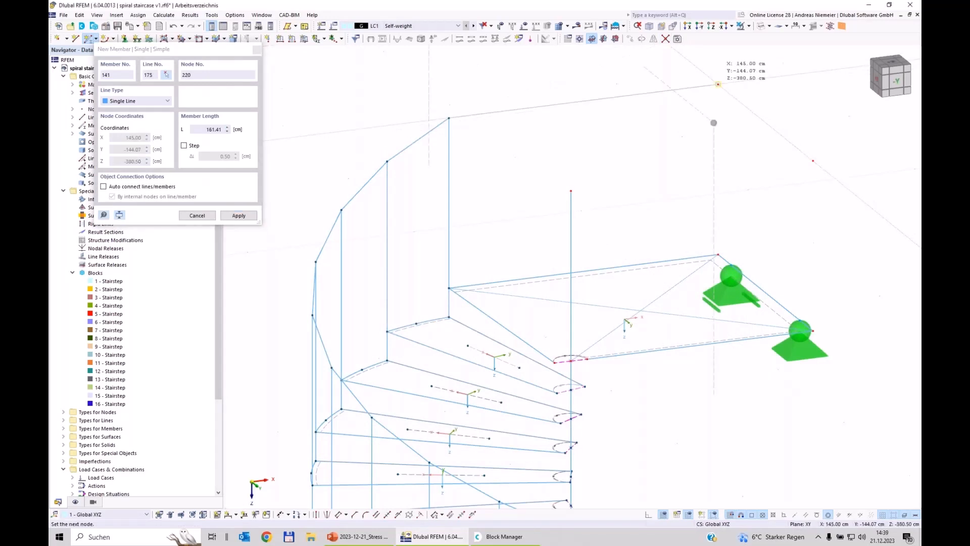
pyautogui.click(726, 275)
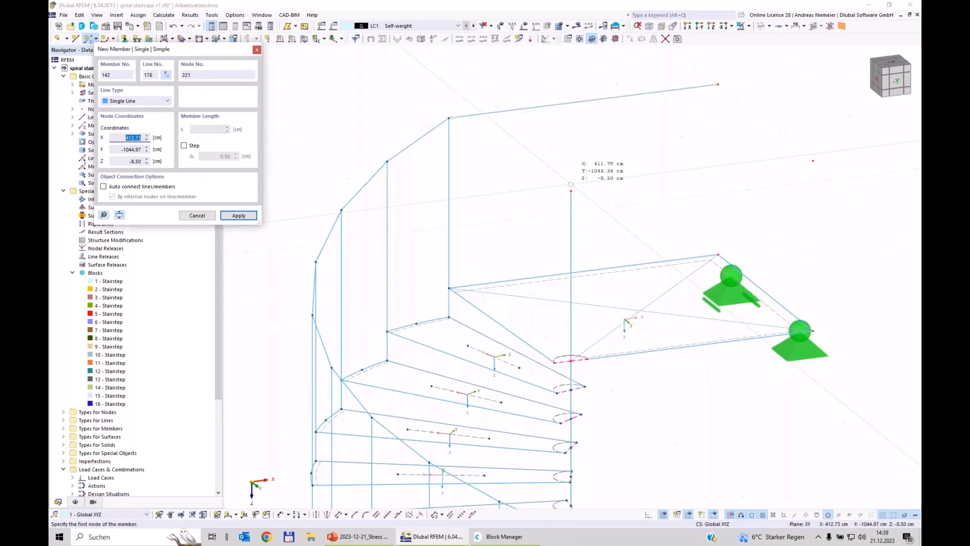
pyautogui.press('Escape')
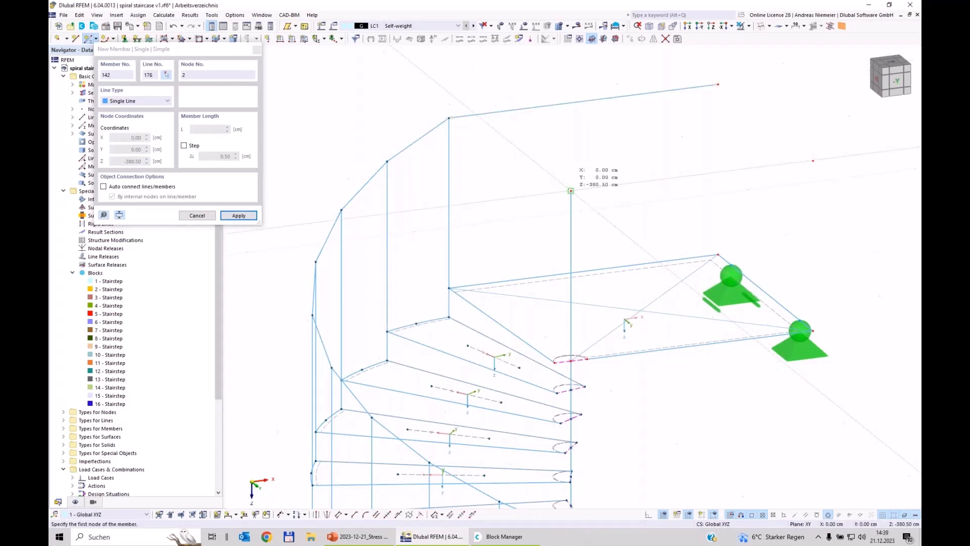
# - Draw a second landing handrail member from the central column's top node to the raised node at X 145, Y 0.34 cm
pyautogui.click(571, 191)
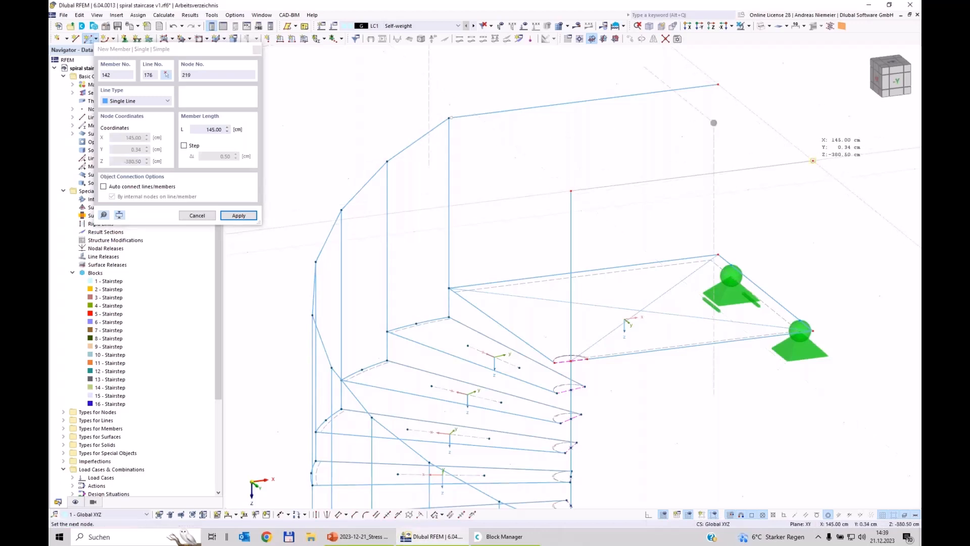
pyautogui.click(813, 161)
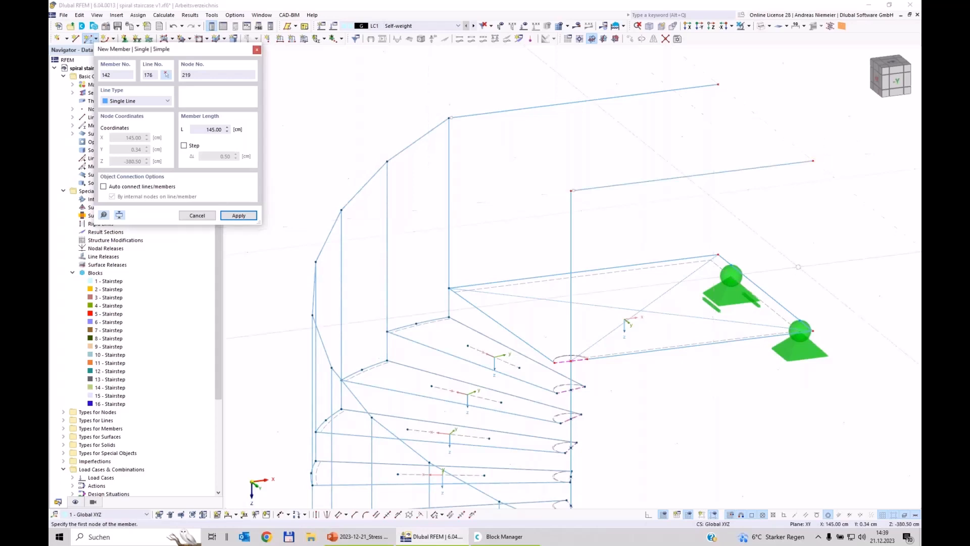
pyautogui.press('Escape')
pyautogui.scroll(-1, 708, 190)
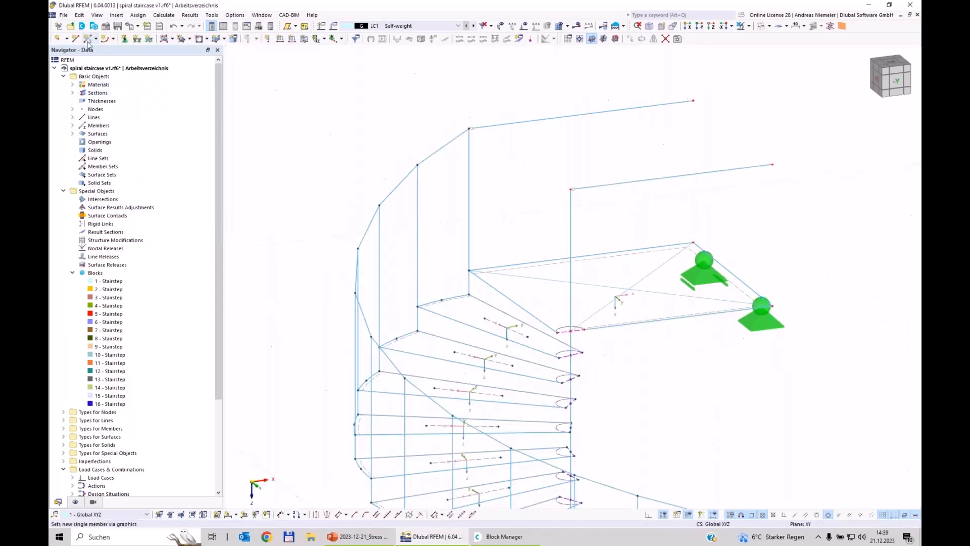
# - Create a new nodal support that fixes uX, uY, uZ and φX and leaves φY and φZ free
pyautogui.click(125, 38)
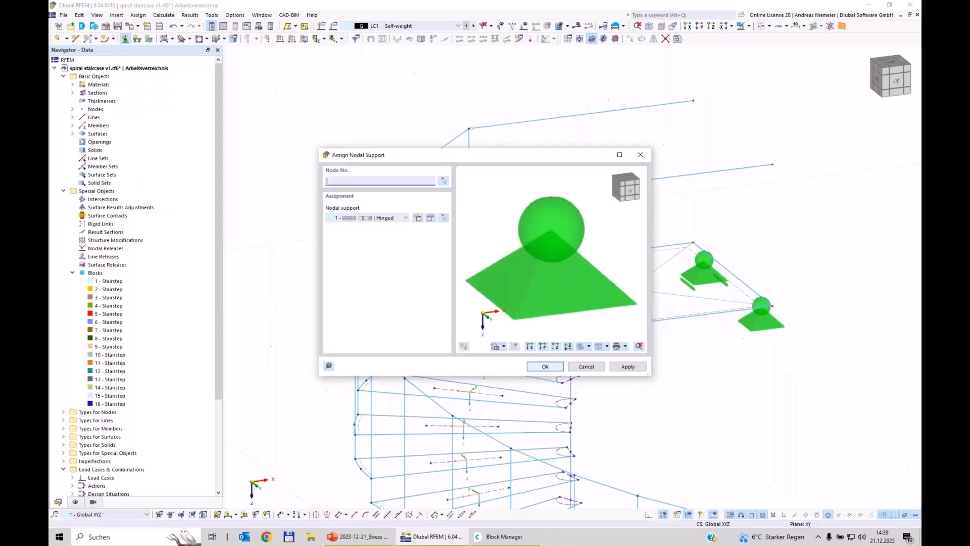
pyautogui.click(417, 219)
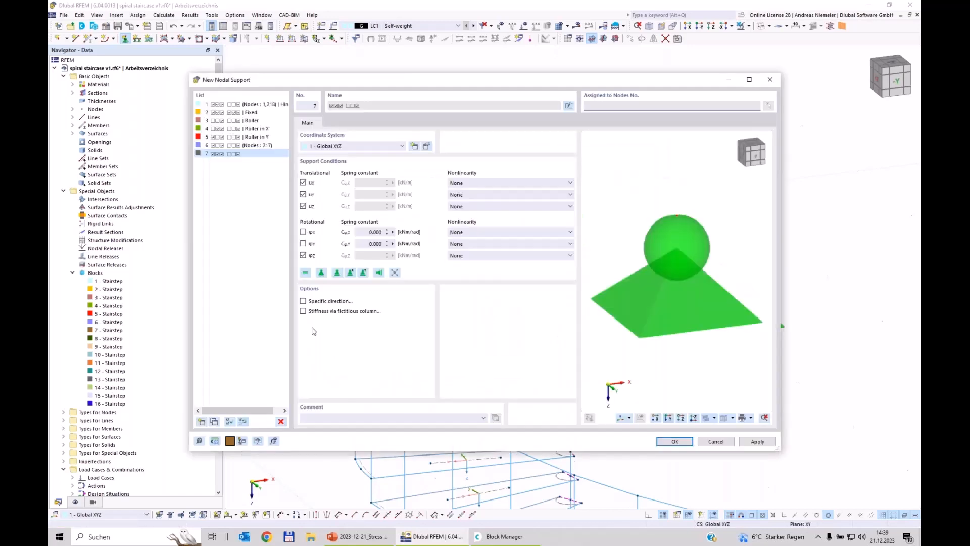
pyautogui.click(303, 232)
pyautogui.click(303, 255)
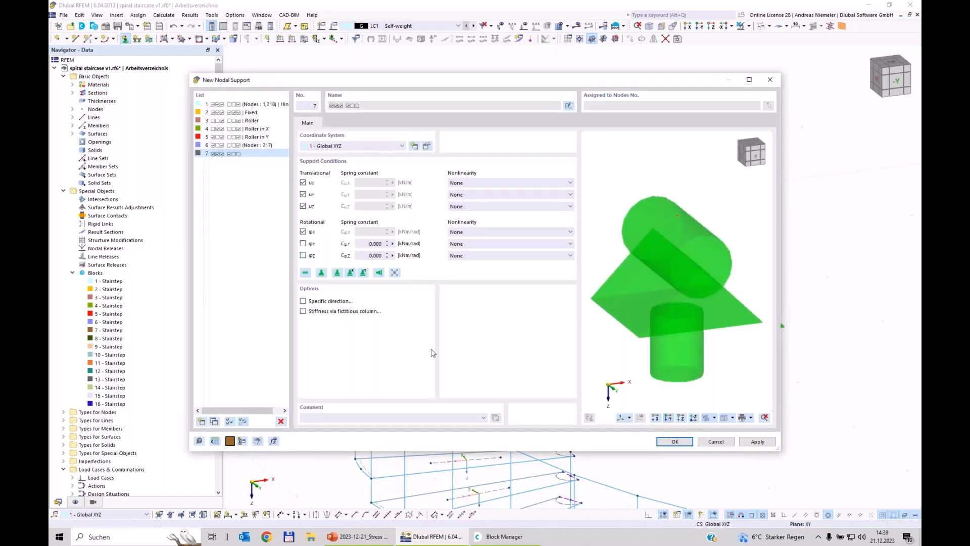
pyautogui.click(674, 441)
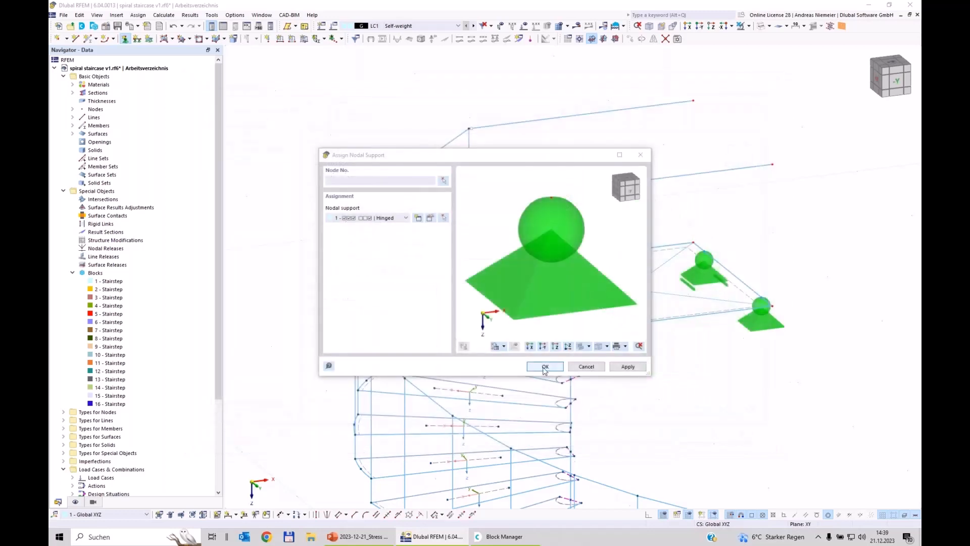
# - Assign the new nodal support to the outer end nodes of the two landing handrail members
pyautogui.click(579, 368)
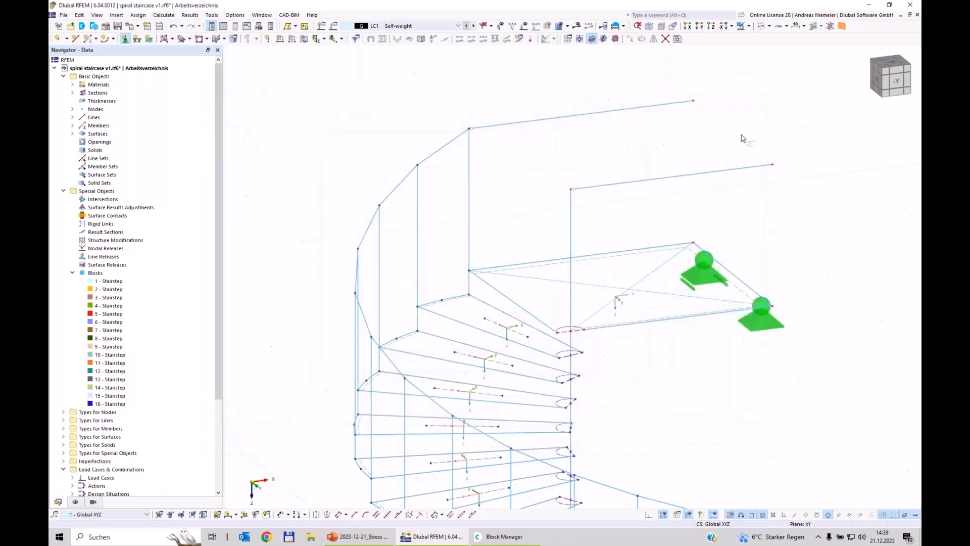
pyautogui.moveTo(668, 71); pyautogui.dragTo(838, 208)
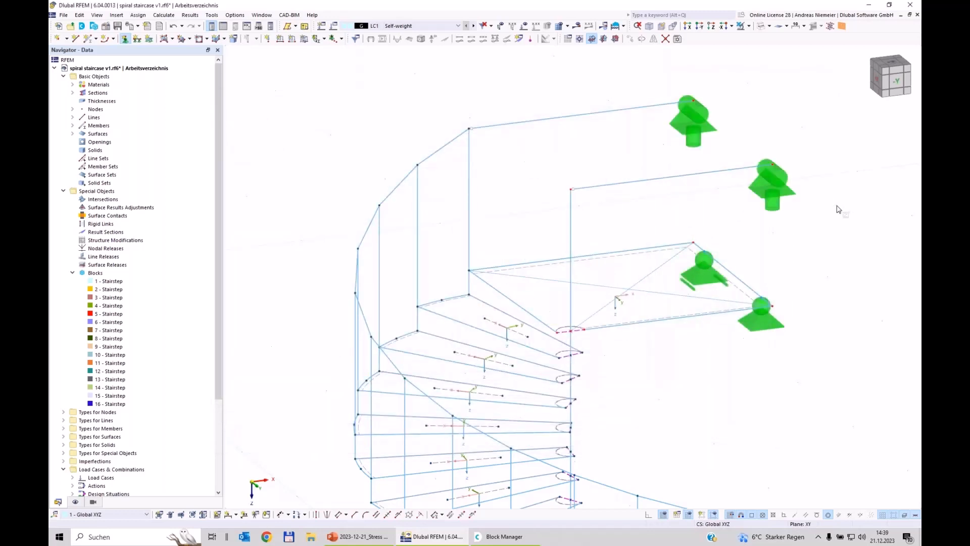
pyautogui.scroll(-3, 829, 209)
pyautogui.rightClick(773, 299)
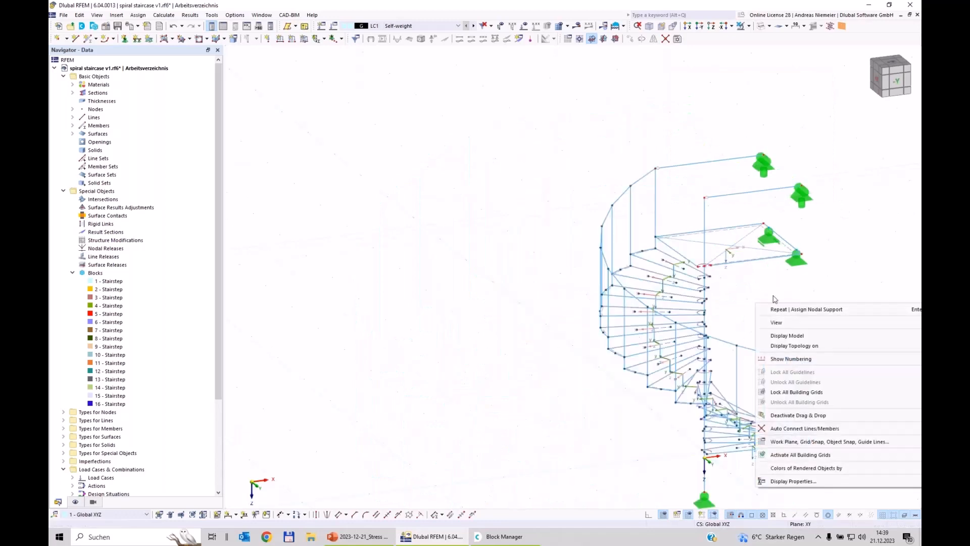
pyautogui.click(793, 302)
pyautogui.keyDown('ctrl'); pyautogui.moveTo(793, 301); pyautogui.dragTo(748, 265, button='middle'); pyautogui.keyUp('ctrl')
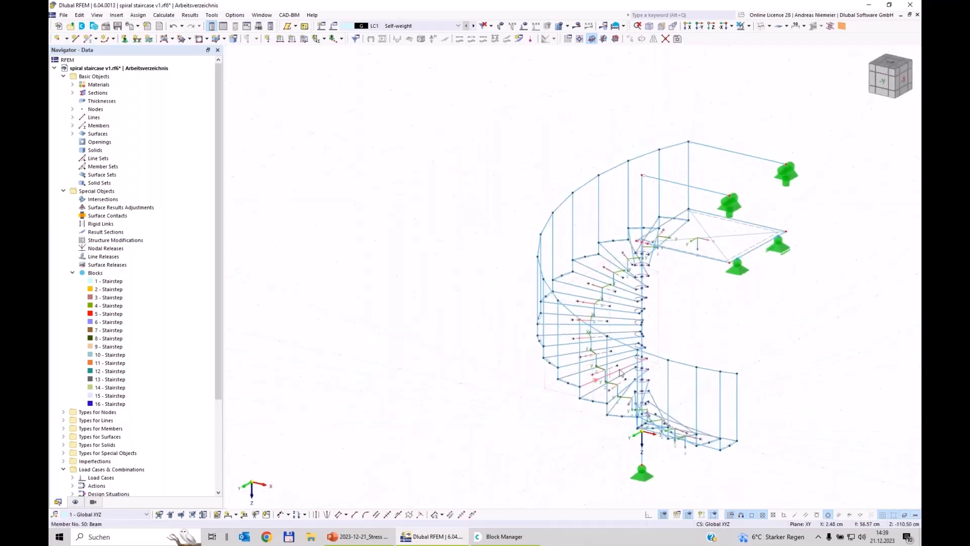
# - Show the member axis systems x, y, z in the model
pyautogui.click(75, 501)
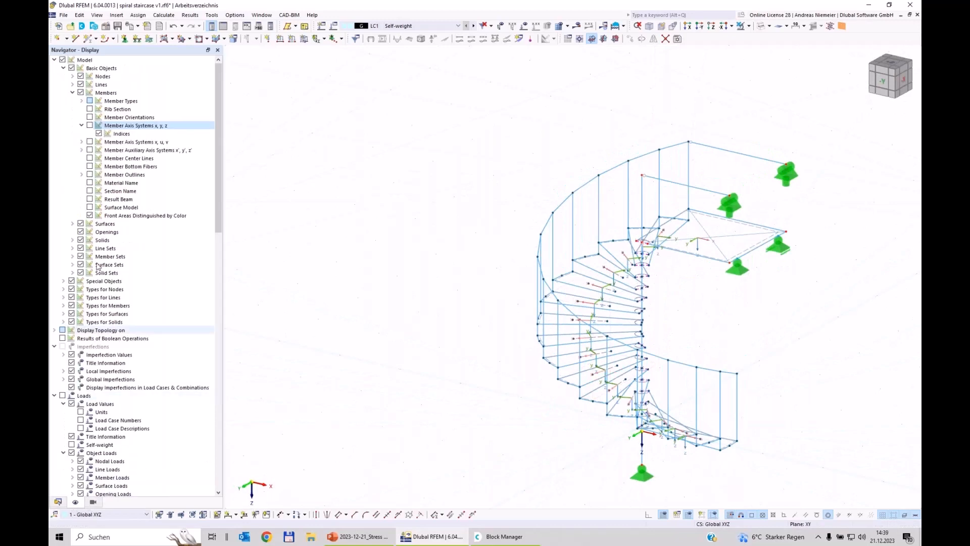
pyautogui.click(81, 125)
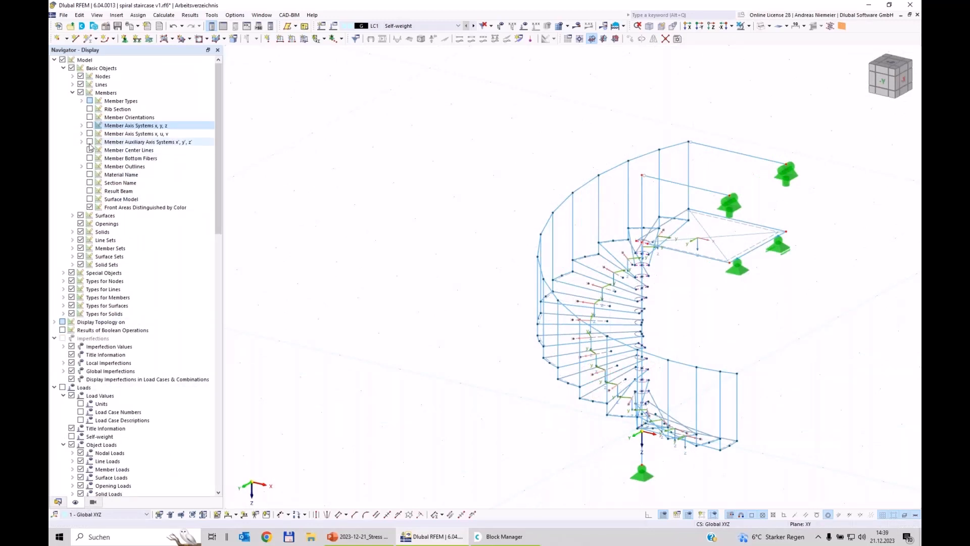
pyautogui.click(90, 143)
pyautogui.click(90, 143)
pyautogui.click(90, 126)
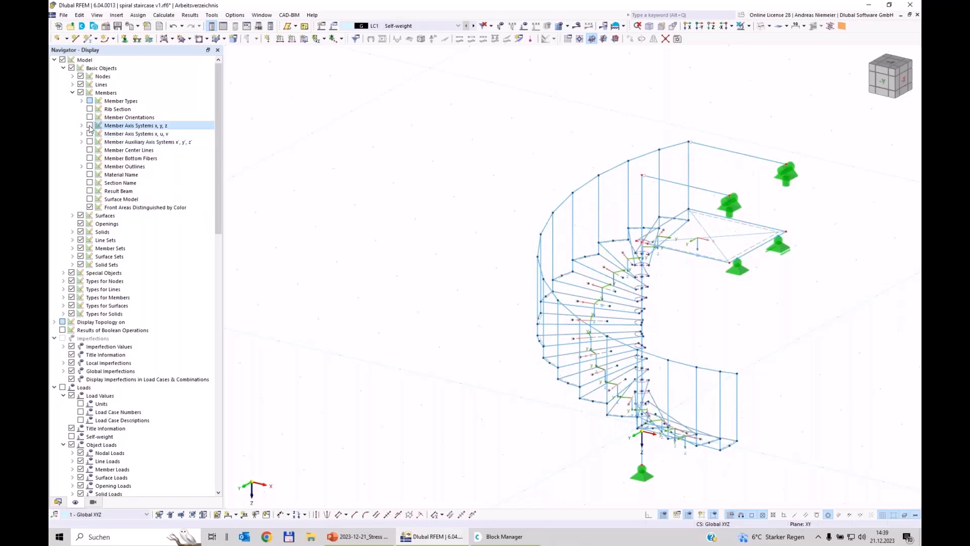
pyautogui.click(89, 126)
# - Set the rotation angle of the landing handrail member starting at the central column to 180°
pyautogui.keyDown('ctrl'); pyautogui.moveTo(325, 220); pyautogui.dragTo(645, 379, button='middle'); pyautogui.keyUp('ctrl')
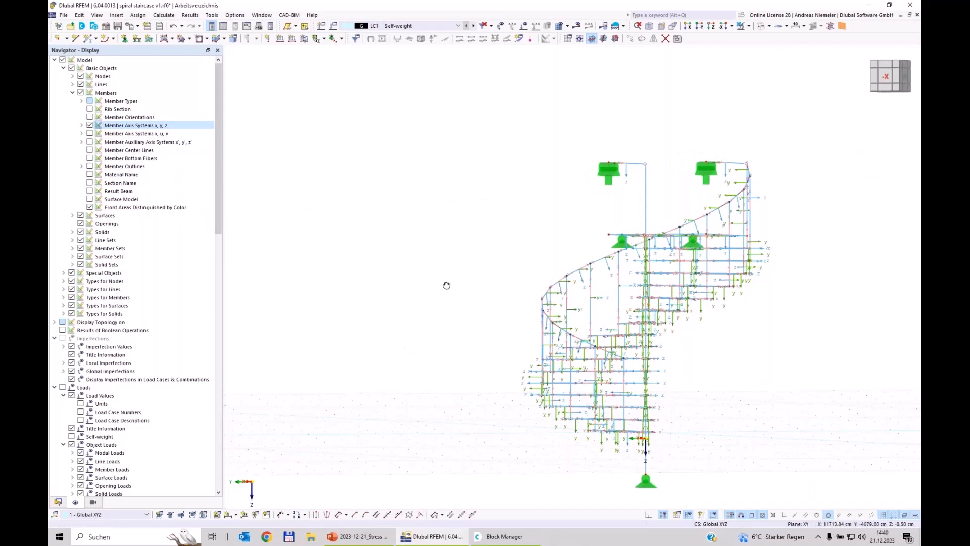
pyautogui.keyDown('ctrl'); pyautogui.moveTo(447, 285); pyautogui.dragTo(654, 160, button='middle'); pyautogui.keyUp('ctrl')
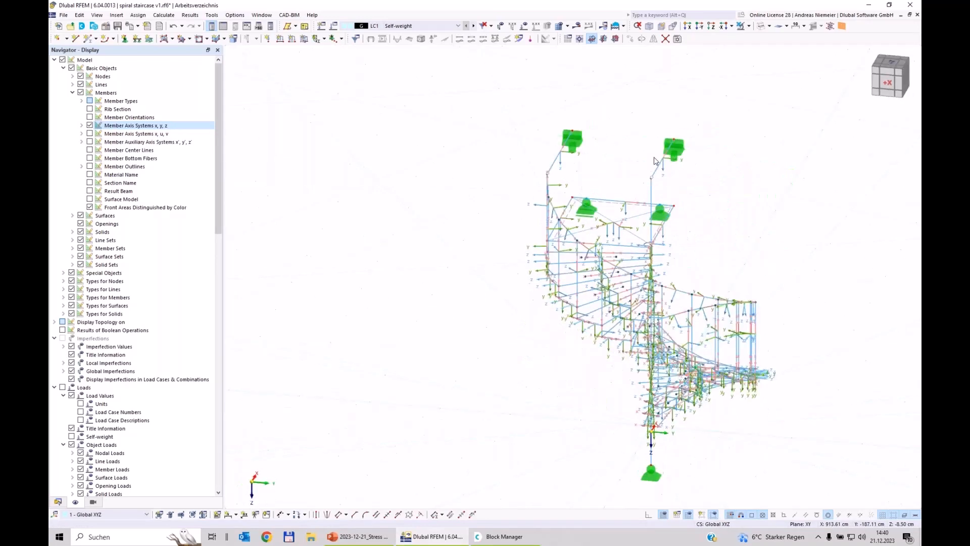
pyautogui.scroll(3, 654, 160)
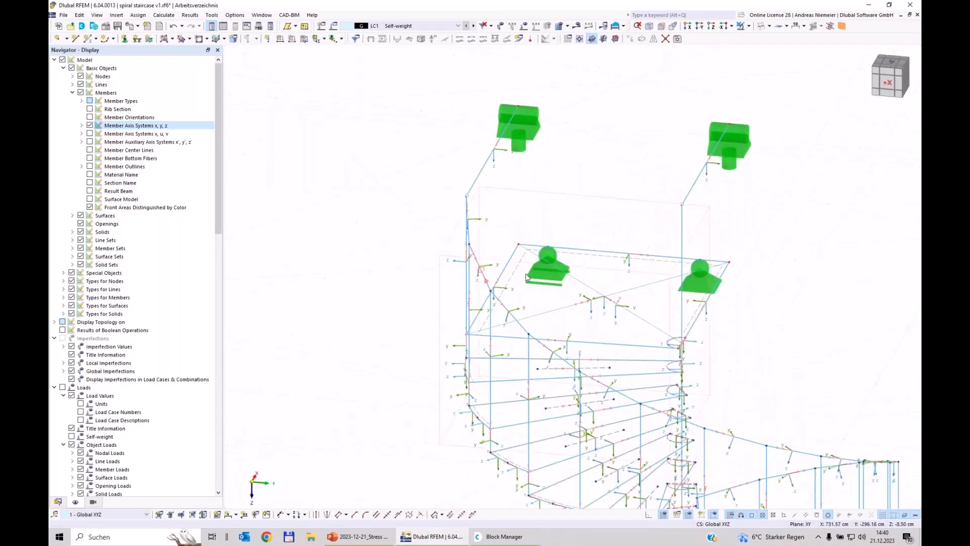
pyautogui.doubleClick(710, 291)
pyautogui.click(258, 121)
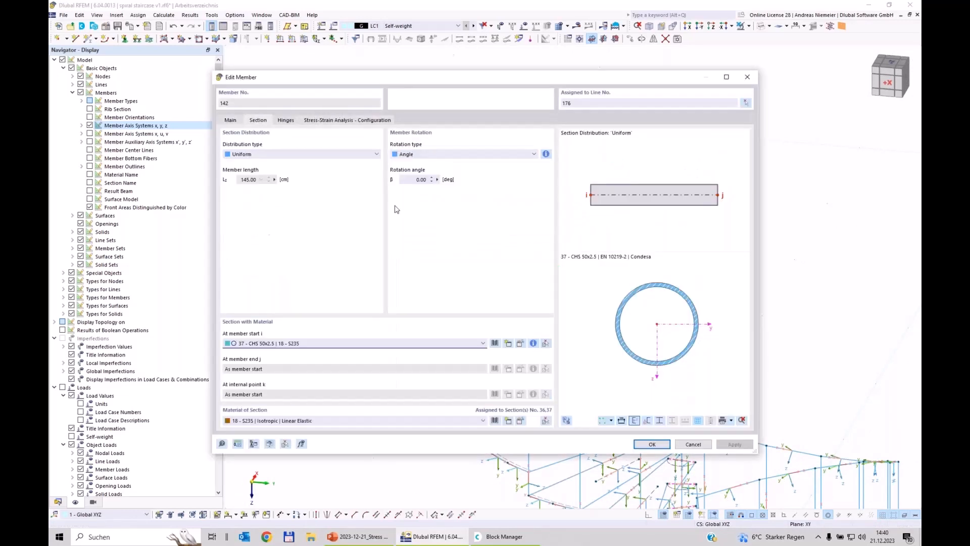
pyautogui.doubleClick(421, 179)
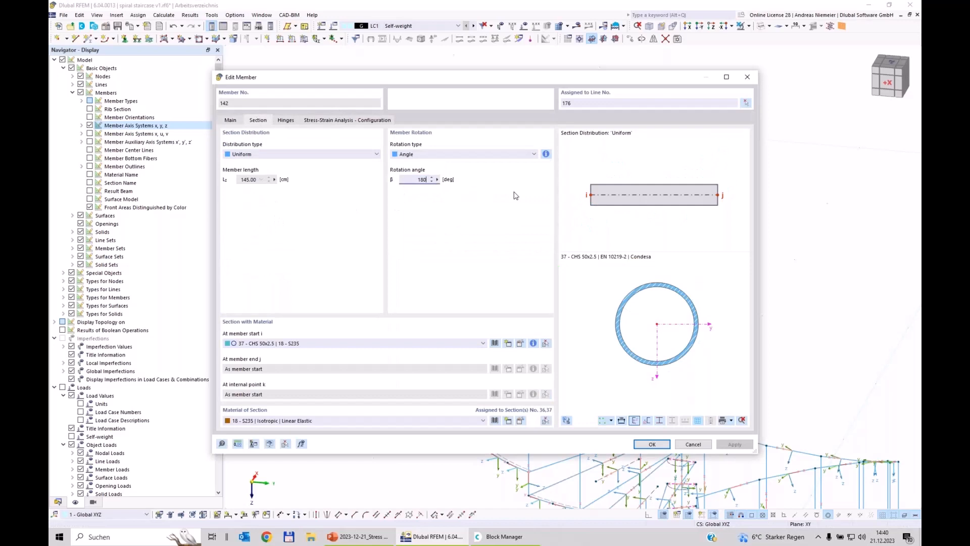
pyautogui.press('Return')
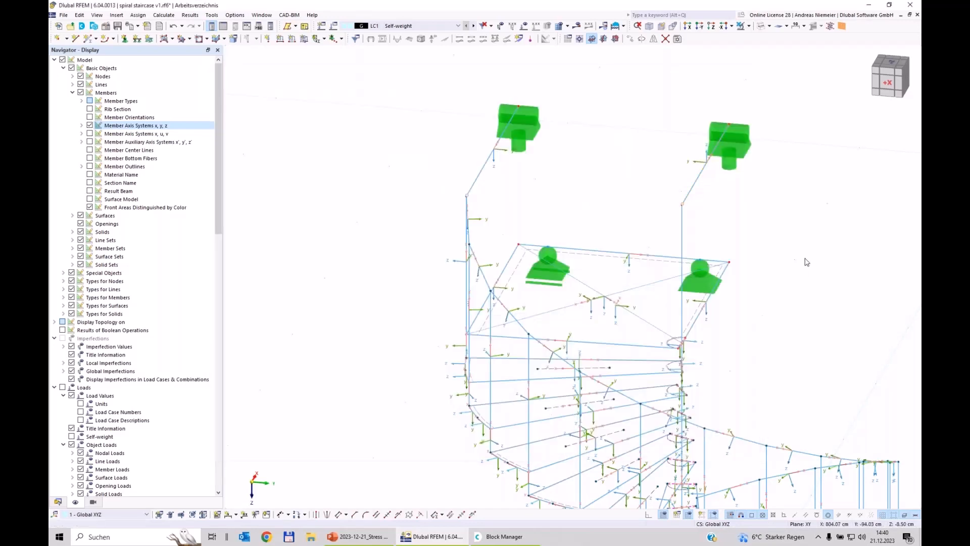
# - Hide the member axis systems x, y, z in the model
pyautogui.scroll(-3, 805, 262)
pyautogui.moveTo(804, 282); pyautogui.dragTo(657, 246, button='middle')
pyautogui.click(90, 125)
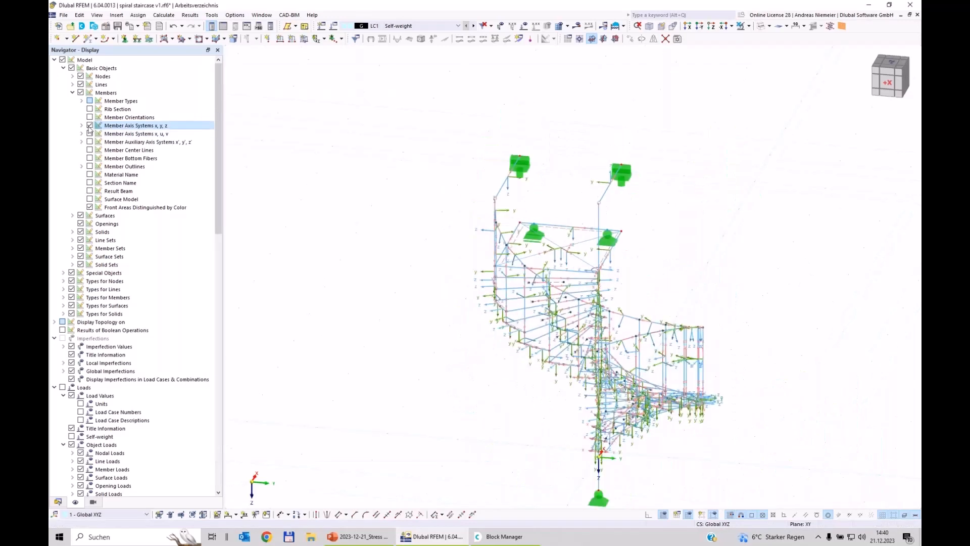
pyautogui.keyDown('ctrl'); pyautogui.moveTo(694, 291); pyautogui.dragTo(440, 230, button='middle'); pyautogui.keyUp('ctrl')
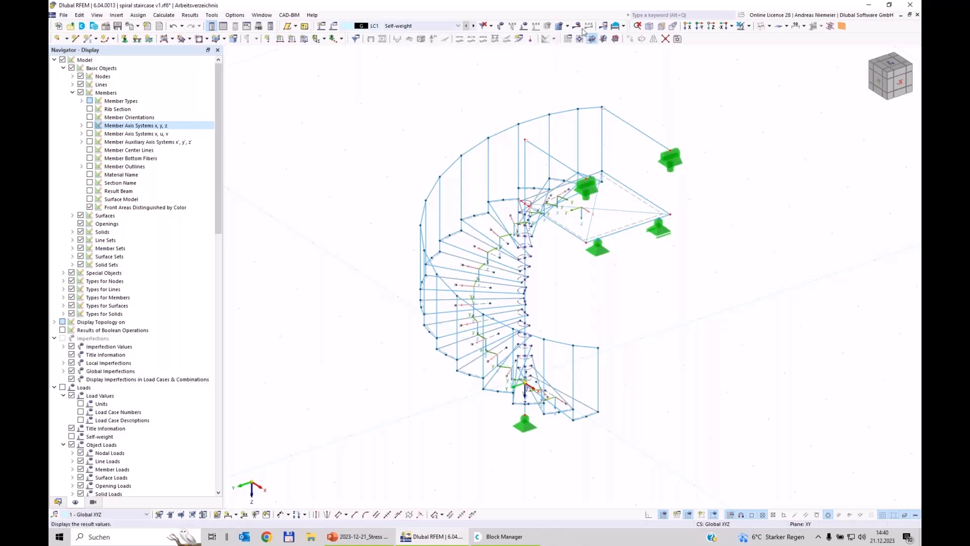
# - Calculate the model and display the global deformations |u| with result values for LC1 Self-weight
pyautogui.click(562, 27)
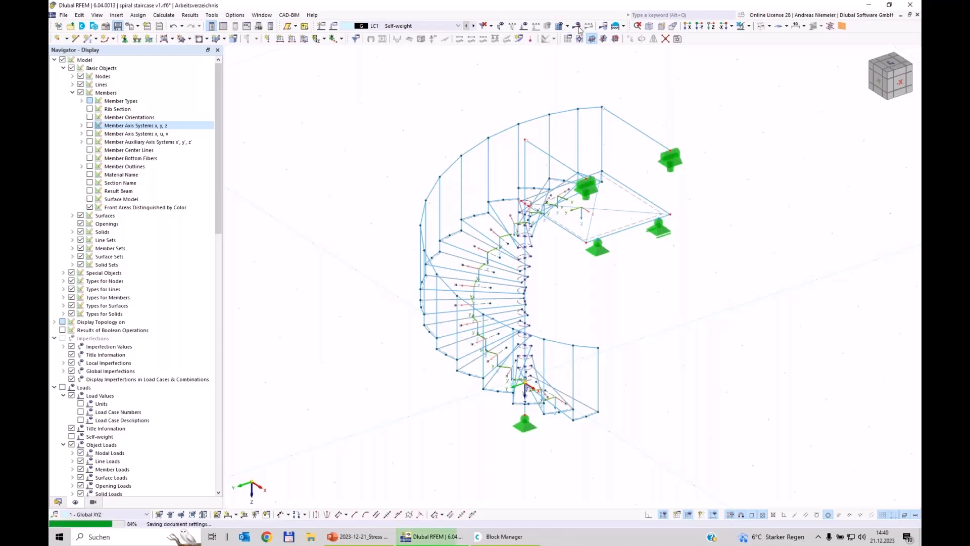
pyautogui.click(578, 26)
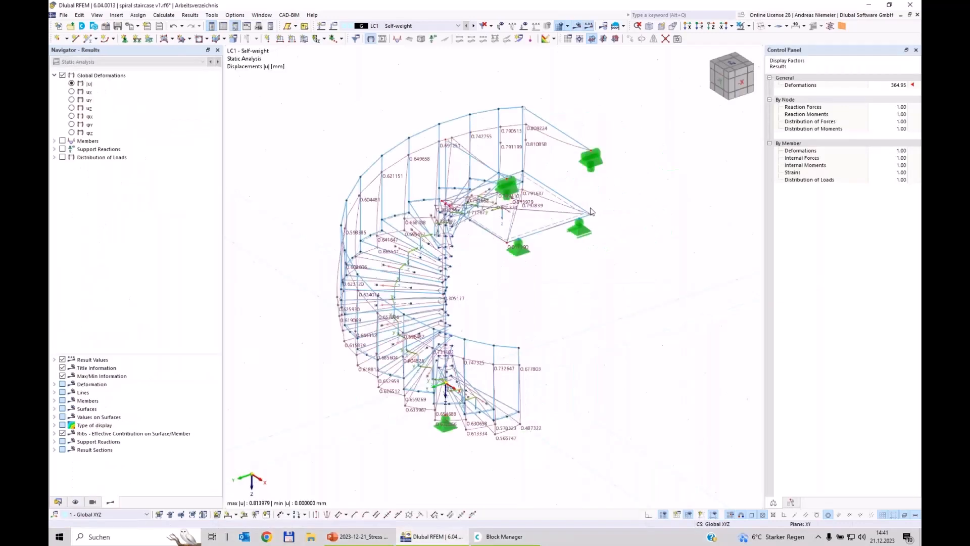
pyautogui.keyDown('ctrl'); pyautogui.moveTo(512, 338); pyautogui.dragTo(459, 149, button='middle'); pyautogui.keyUp('ctrl')
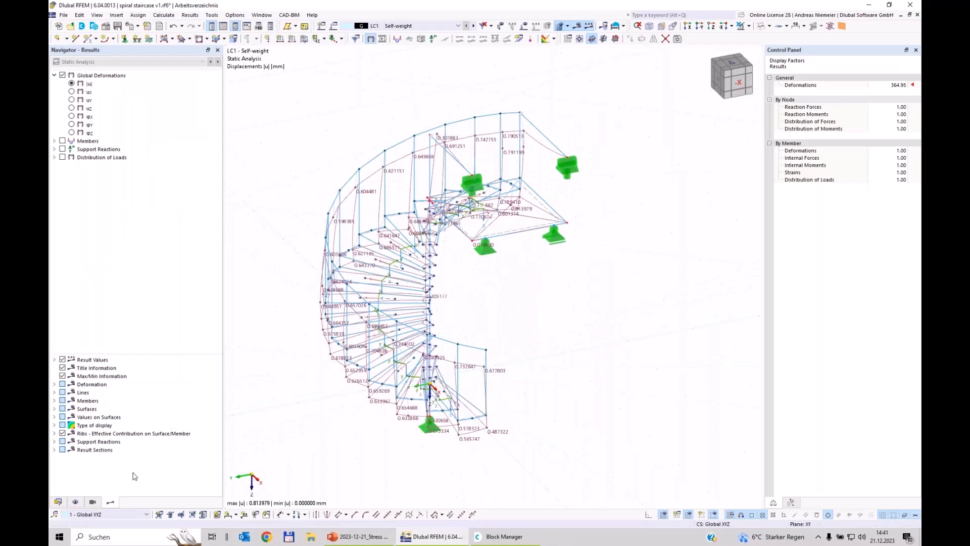
# - Examine the member deformations as Section Colored from several sides, and return their display to Lines
pyautogui.click(55, 385)
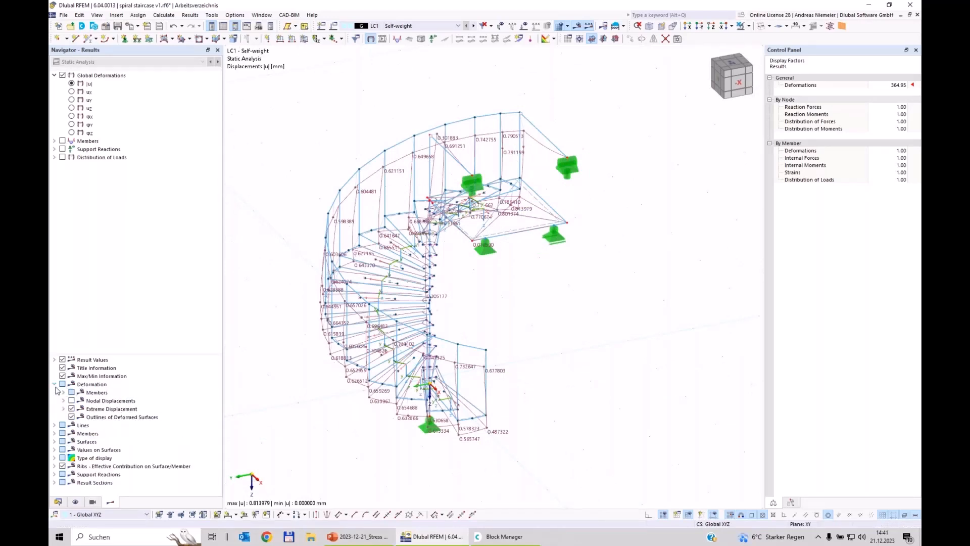
pyautogui.click(63, 393)
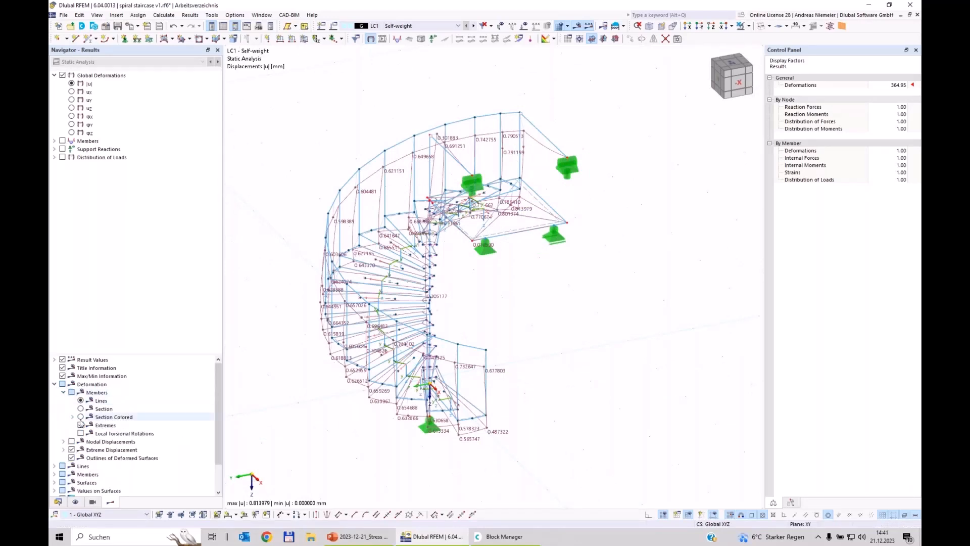
pyautogui.click(80, 417)
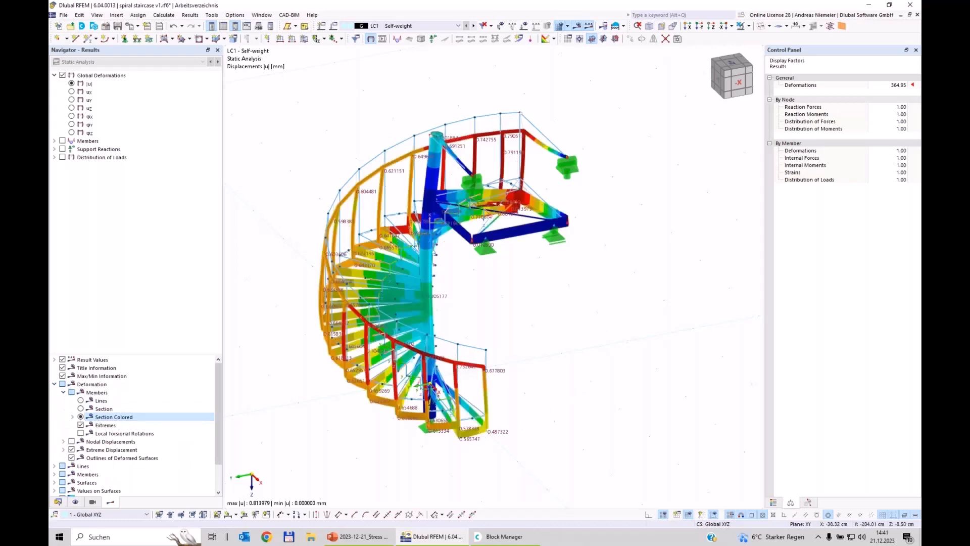
pyautogui.keyDown('ctrl'); pyautogui.moveTo(581, 336); pyautogui.dragTo(454, 333, button='middle'); pyautogui.keyUp('ctrl')
pyautogui.keyDown('ctrl'); pyautogui.moveTo(481, 323); pyautogui.dragTo(528, 288, button='middle'); pyautogui.keyUp('ctrl')
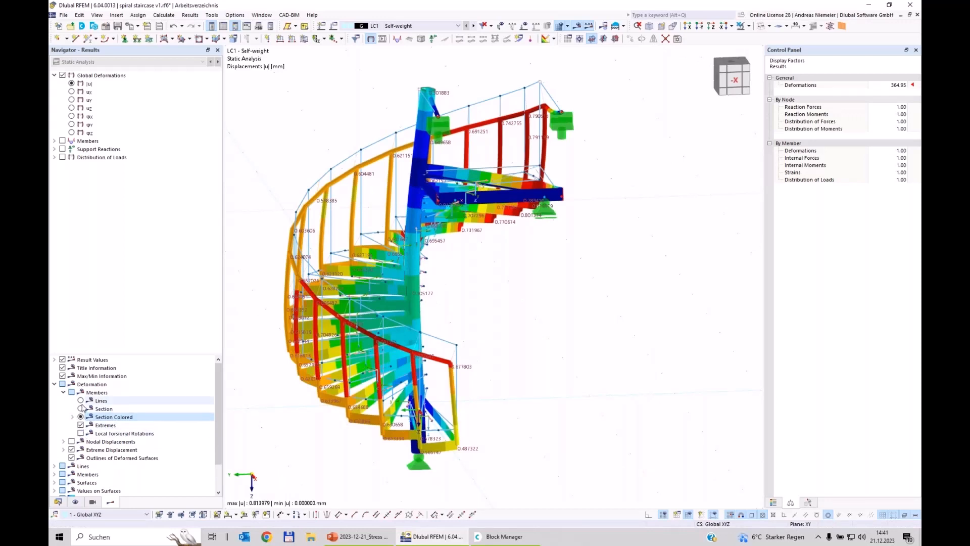
pyautogui.click(81, 400)
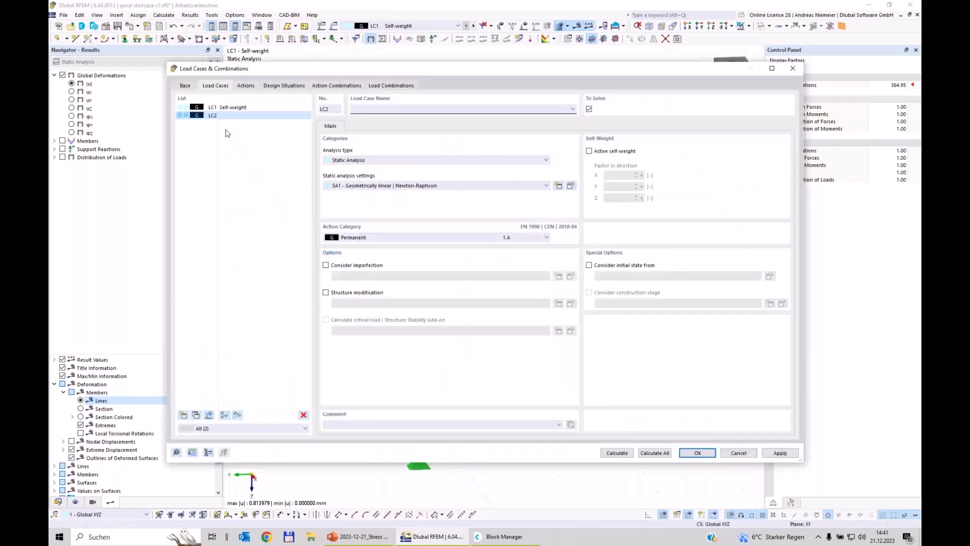
# - Name load case LC2 Liveload V and set its action category to Imposed loads - category A: domestic, residential areas
pyautogui.click(352, 238)
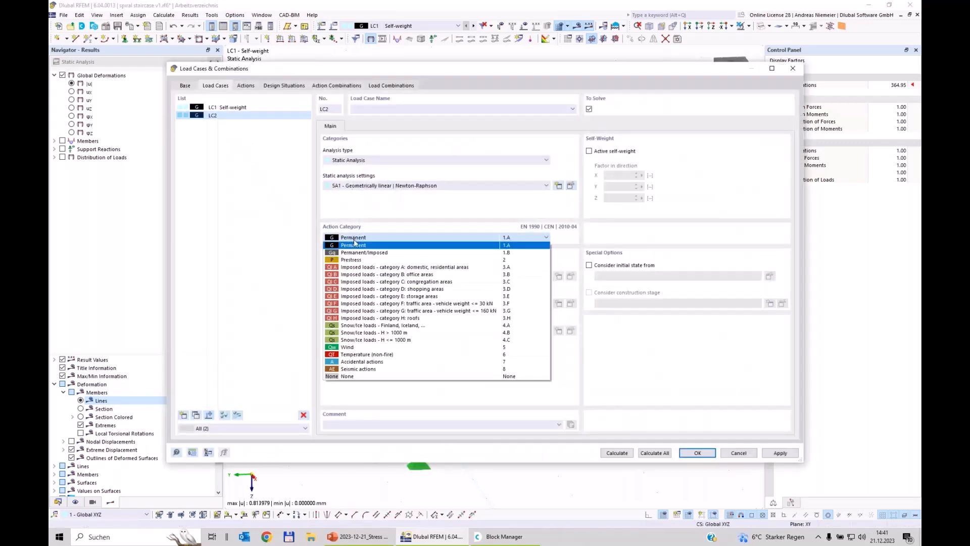
pyautogui.click(359, 267)
pyautogui.click(377, 110)
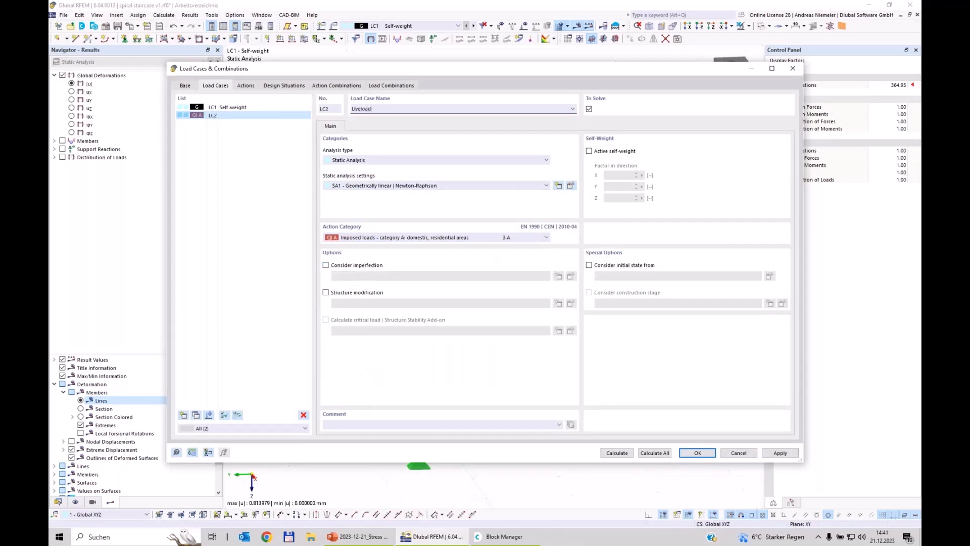
pyautogui.click(269, 201)
# - Copy the Liveload V load case as LC3 and rename the copy Liveload H
pyautogui.click(196, 415)
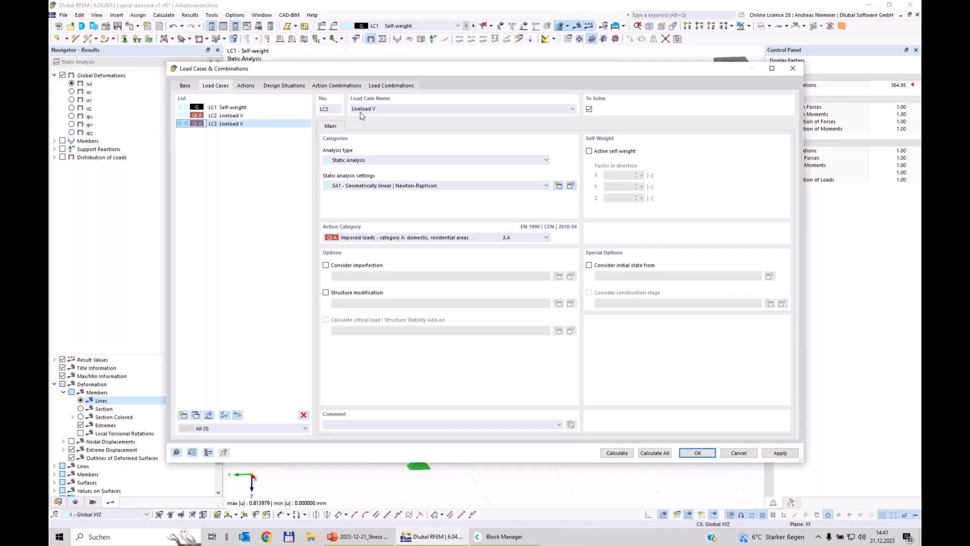
pyautogui.click(382, 109)
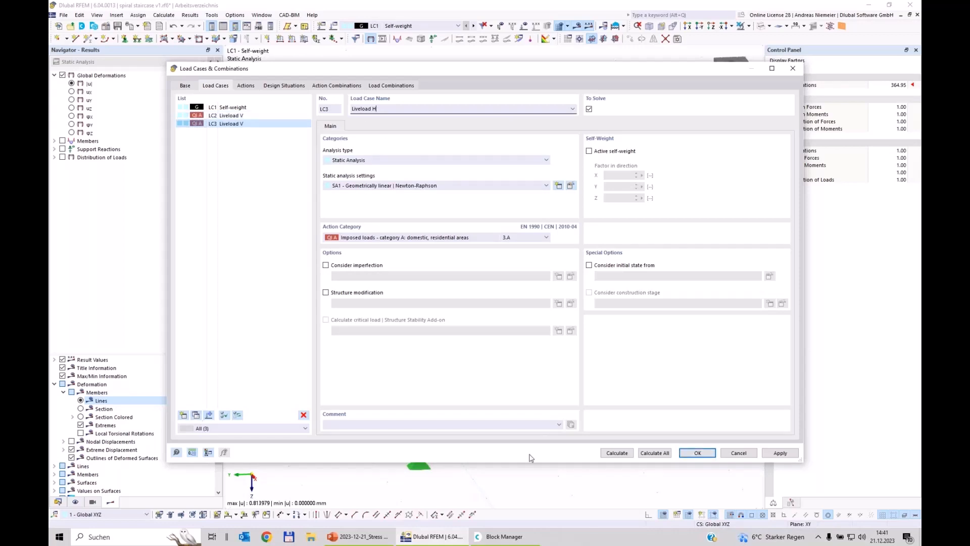
pyautogui.click(251, 116)
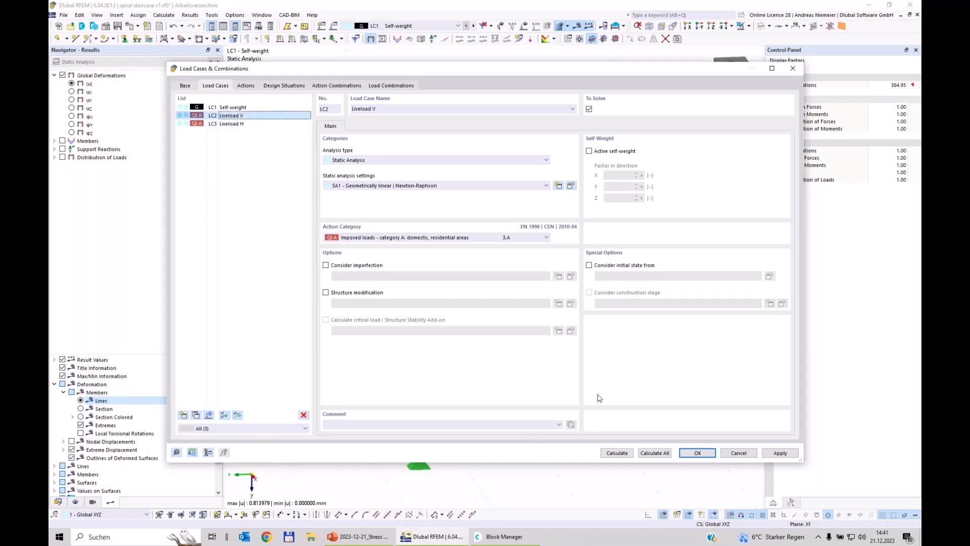
# - Create a uniform 5.00 kN/m² surface load in global Z on surfaces 1-17 in load case Liveload V
pyautogui.click(701, 453)
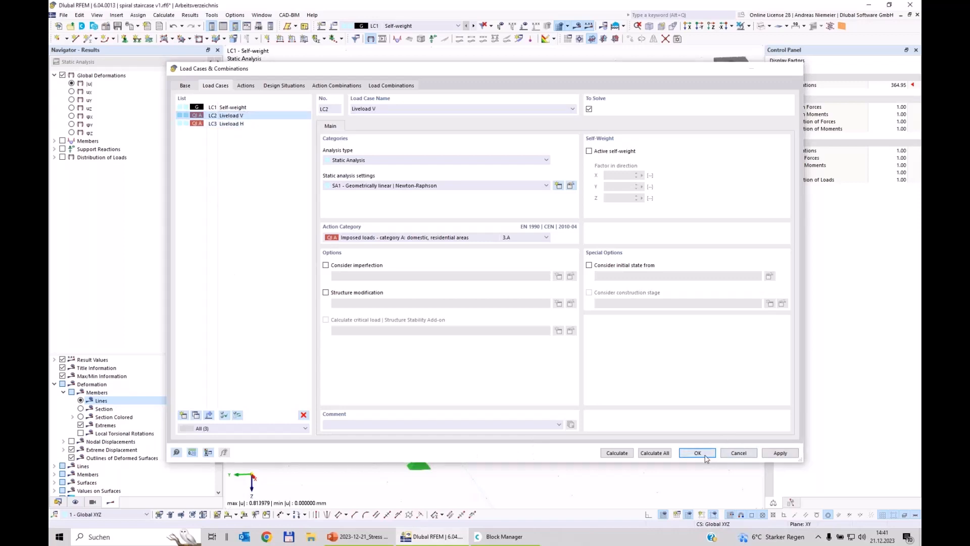
pyautogui.click(303, 39)
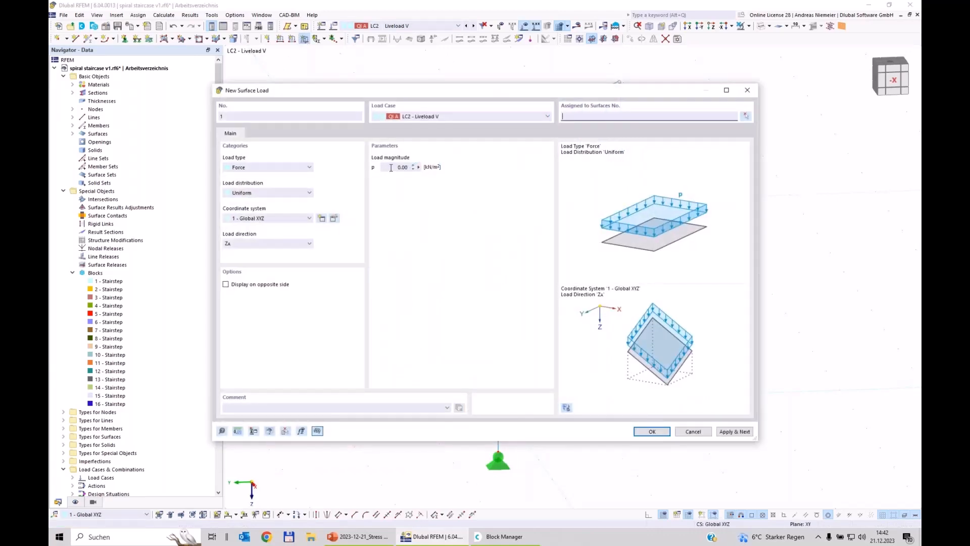
pyautogui.click(391, 168)
pyautogui.click(644, 431)
pyautogui.click(566, 406)
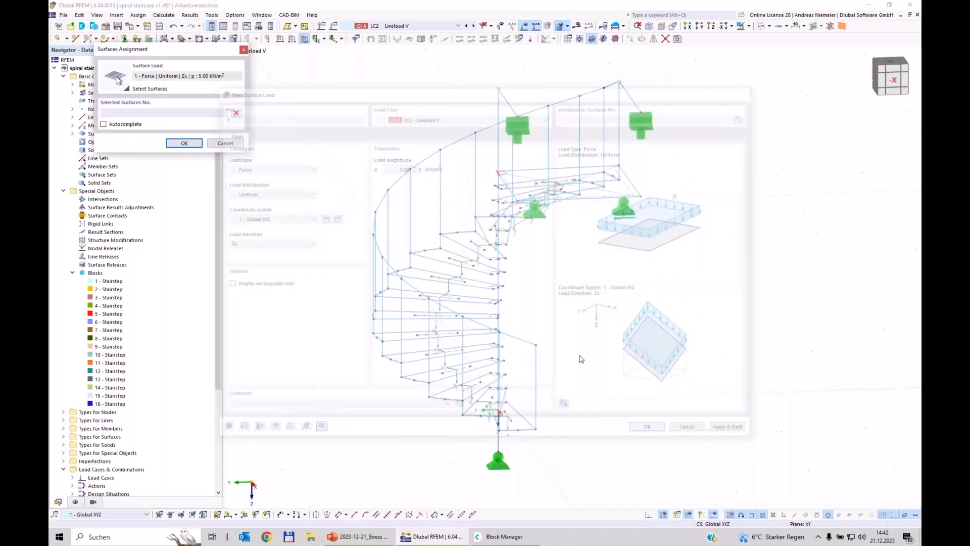
pyautogui.moveTo(779, 468); pyautogui.dragTo(299, 66)
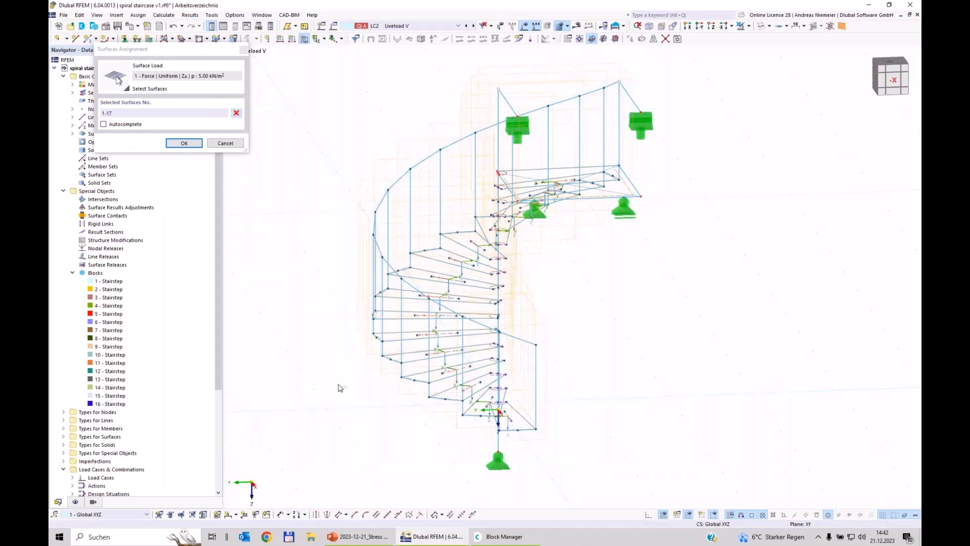
pyautogui.click(183, 143)
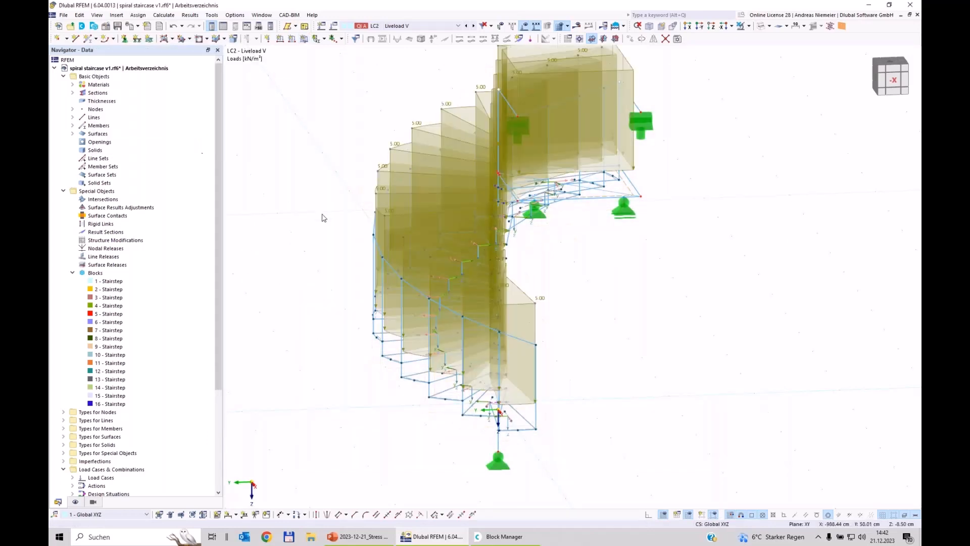
pyautogui.scroll(-3, 302, 206)
pyautogui.keyDown('ctrl'); pyautogui.moveTo(303, 206); pyautogui.dragTo(433, 213, button='middle'); pyautogui.keyUp('ctrl')
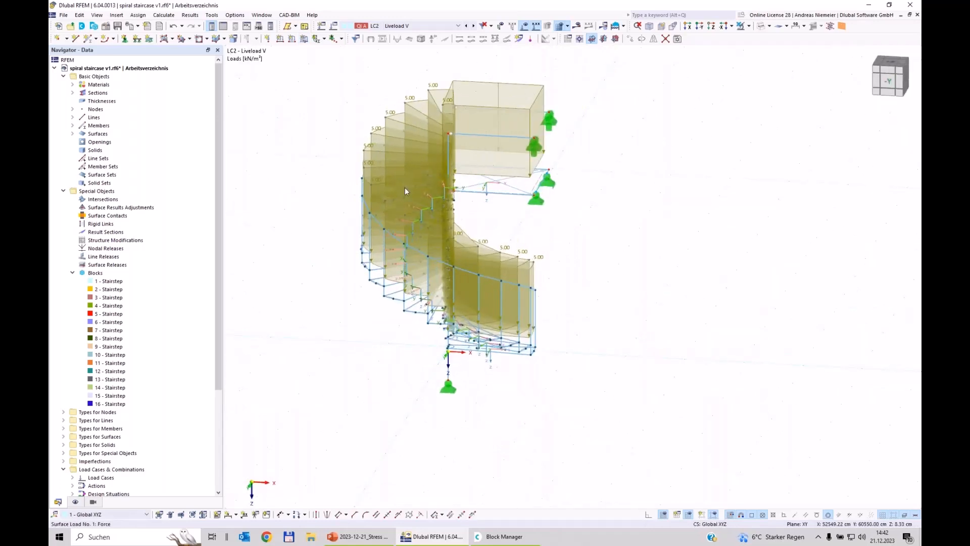
pyautogui.keyDown('ctrl'); pyautogui.moveTo(617, 261); pyautogui.dragTo(557, 255, button='middle'); pyautogui.keyUp('ctrl')
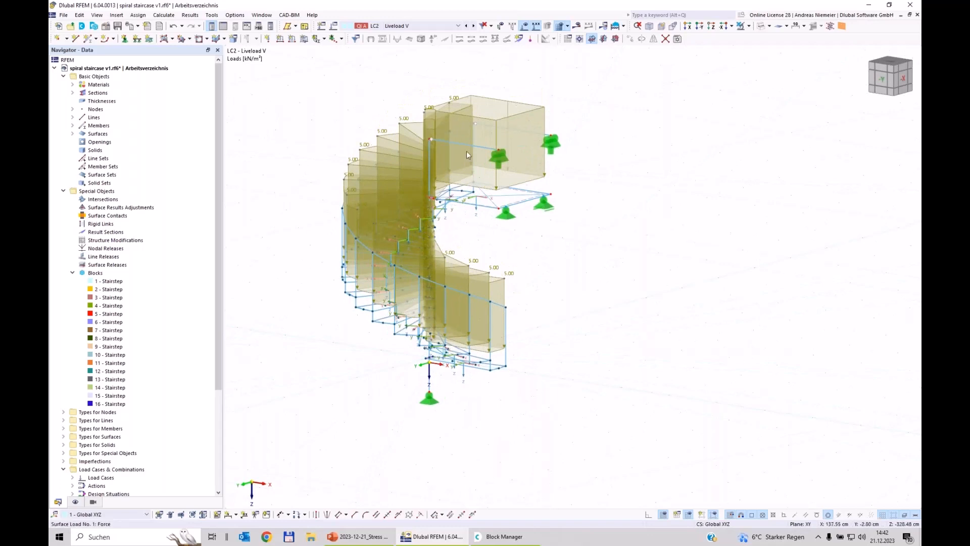
# - Switch to load case Liveload H and define a uniform member load of -1 kN/m in the local y direction
pyautogui.click(410, 27)
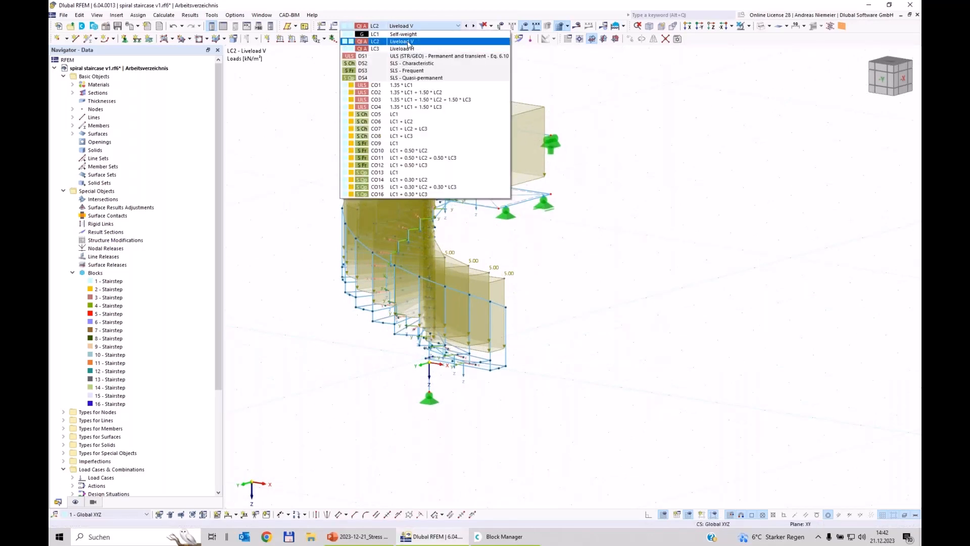
pyautogui.click(407, 49)
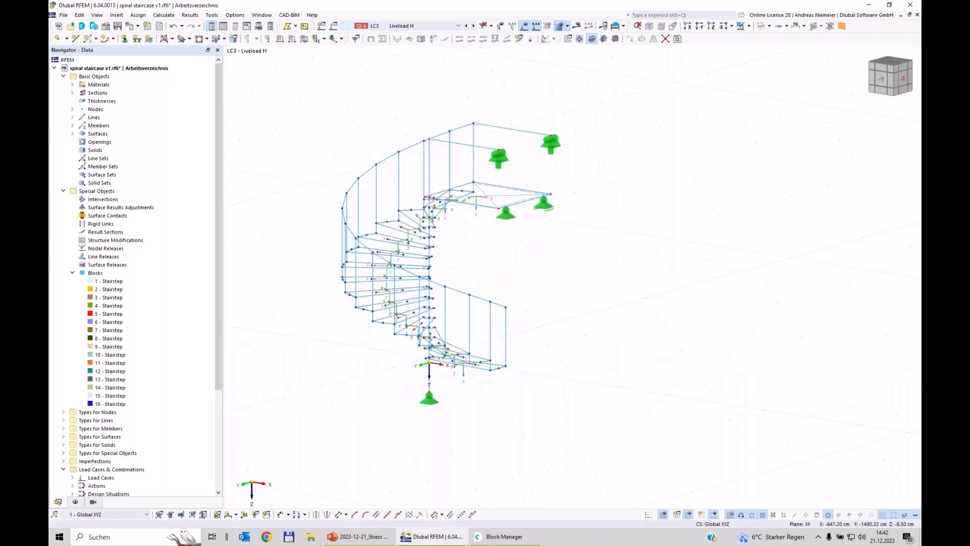
pyautogui.moveTo(645, 166); pyautogui.dragTo(495, 181, button='middle')
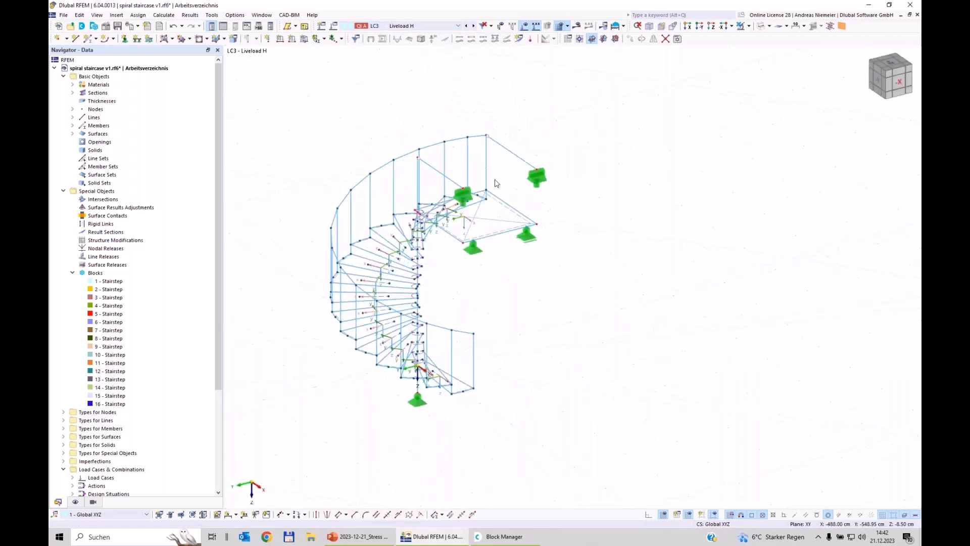
pyautogui.click(293, 40)
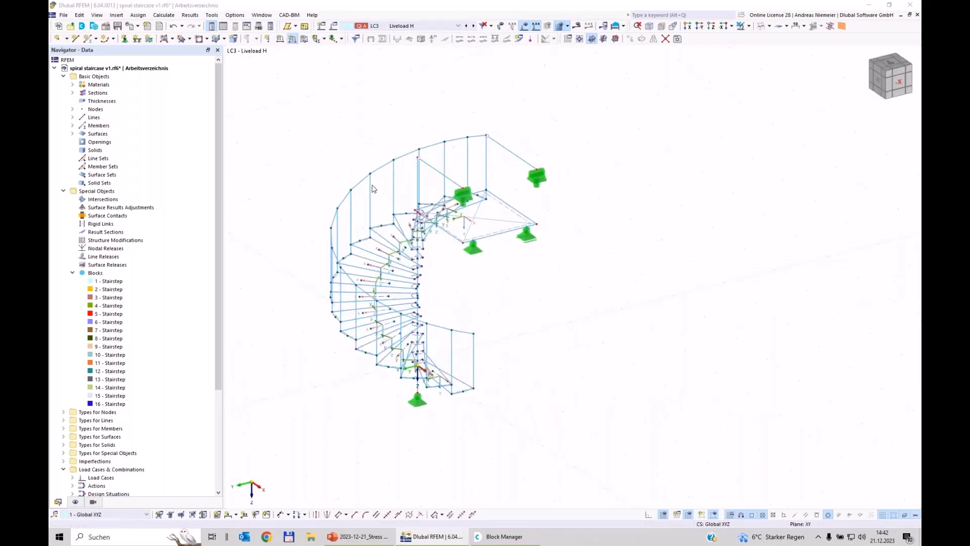
pyautogui.click(286, 233)
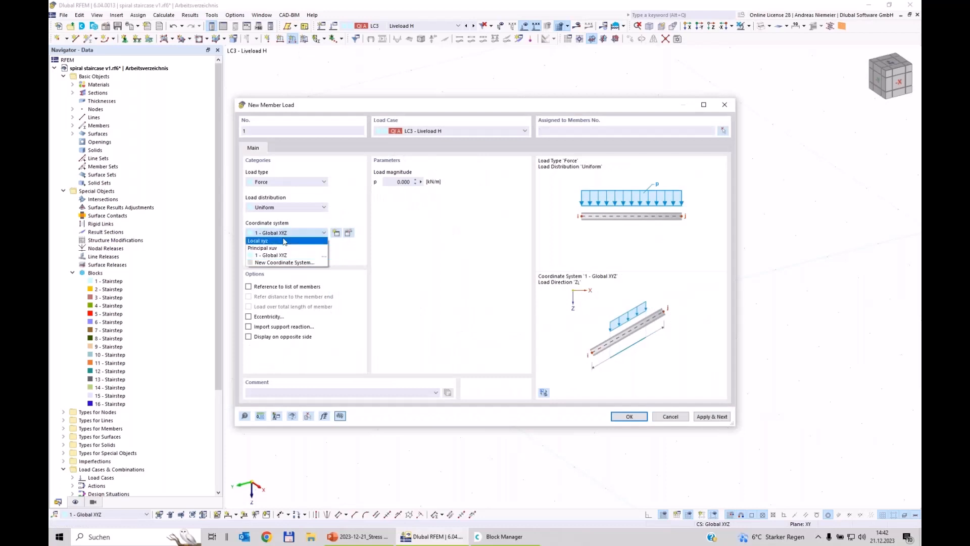
pyautogui.click(268, 243)
pyautogui.click(275, 258)
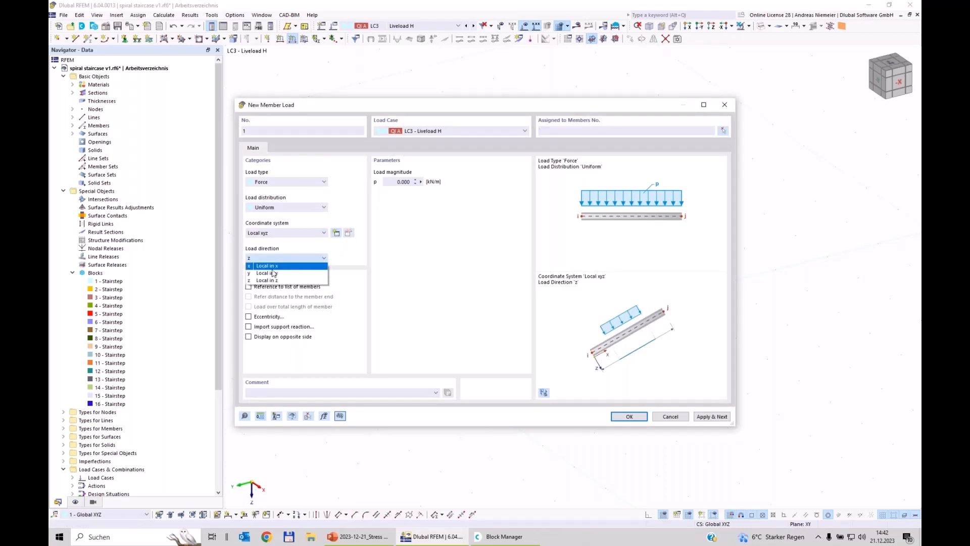
pyautogui.click(266, 273)
pyautogui.click(401, 182)
pyautogui.press('BackSpace')
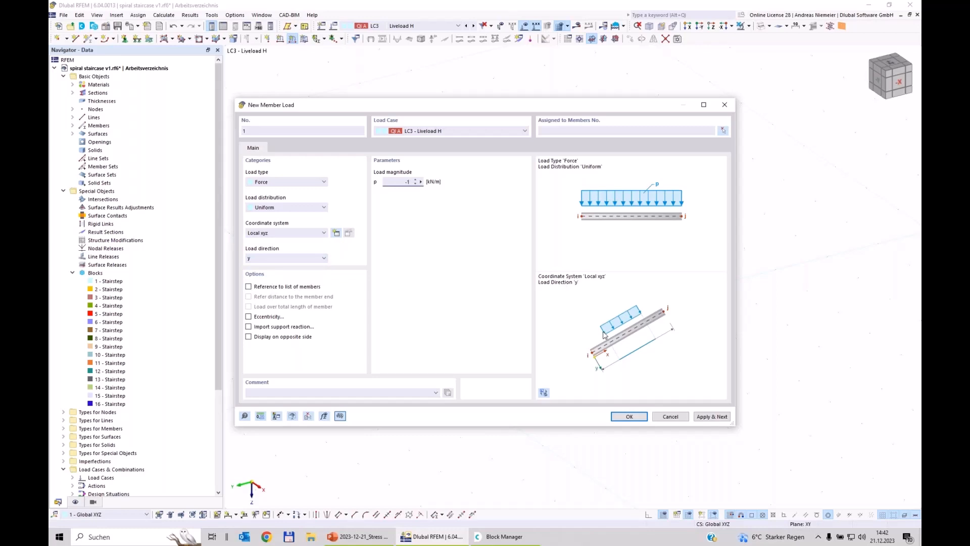
# - Start assigning the member load graphically, picking the two lowest handrail members 9 and 17
pyautogui.click(724, 131)
pyautogui.click(466, 332)
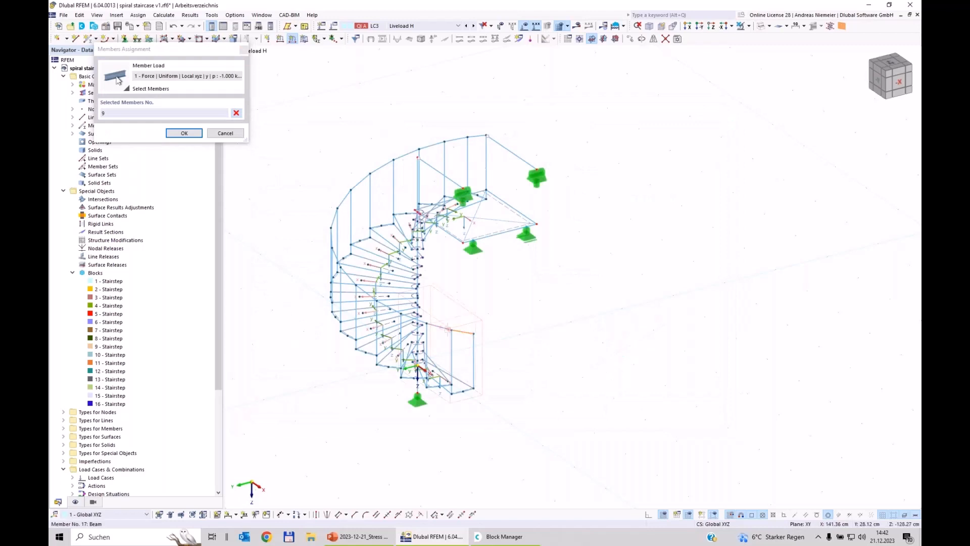
pyautogui.click(449, 328)
pyautogui.scroll(3, 457, 328)
# - Hide the Block Bounding Box display of the special objects
pyautogui.click(75, 503)
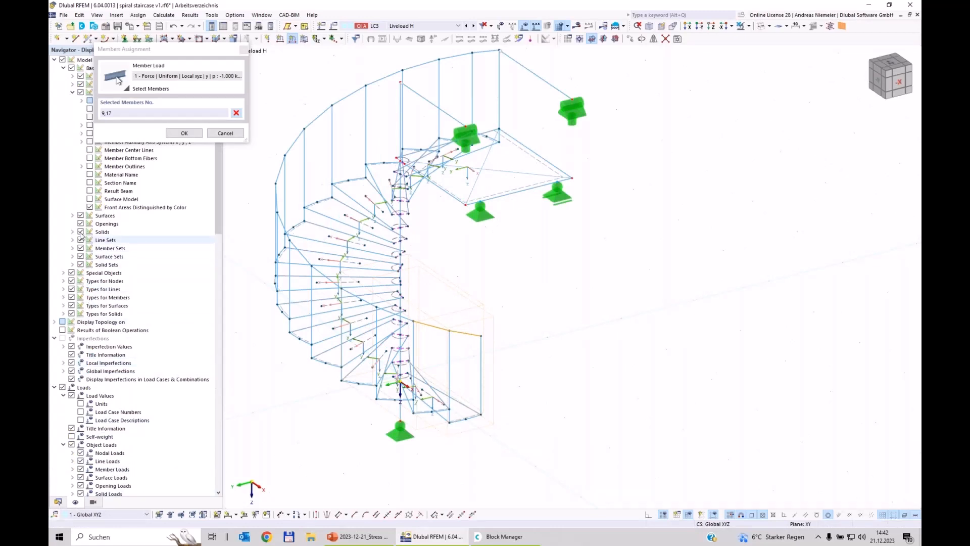
pyautogui.click(63, 272)
pyautogui.click(80, 339)
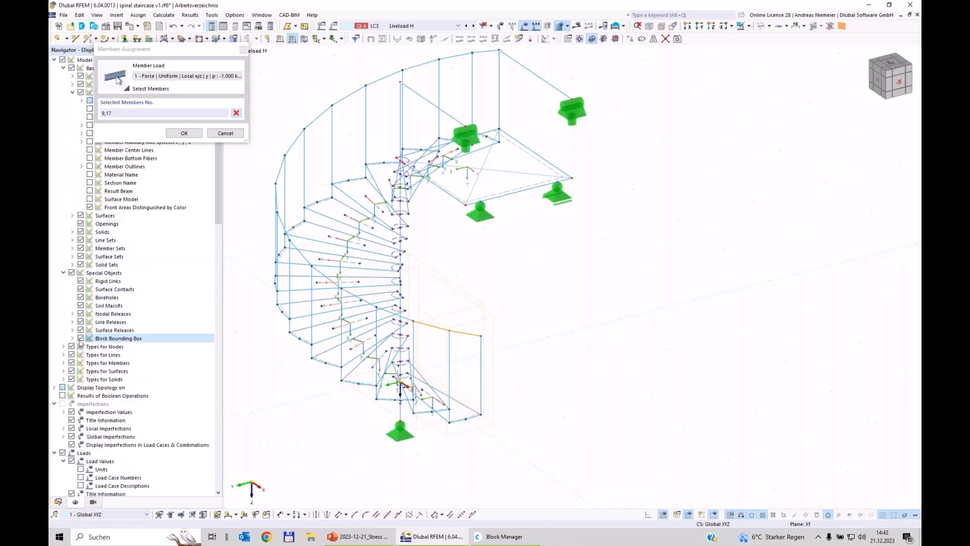
# - Add the handrail members along the curved flight, from 25 up to 89, to the load assignment
pyautogui.click(374, 338)
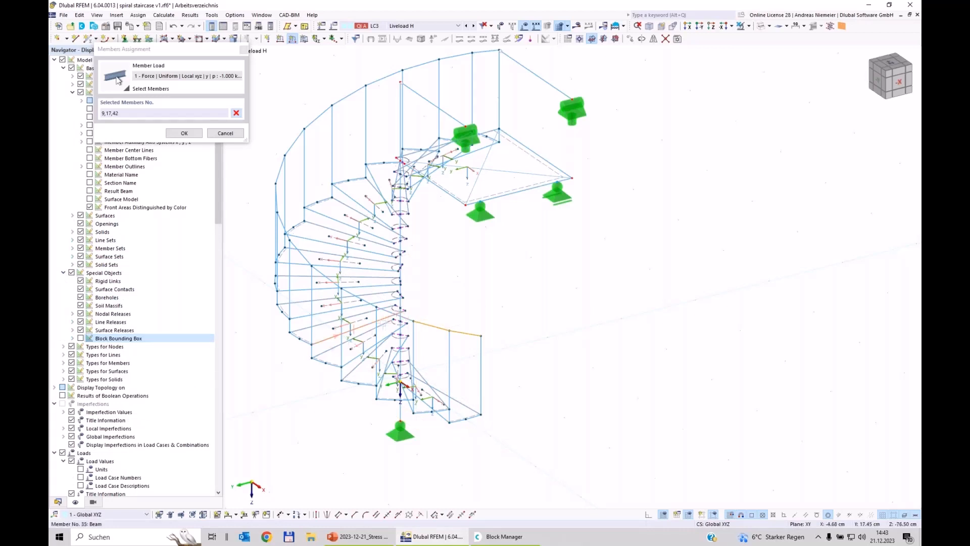
pyautogui.click(371, 303)
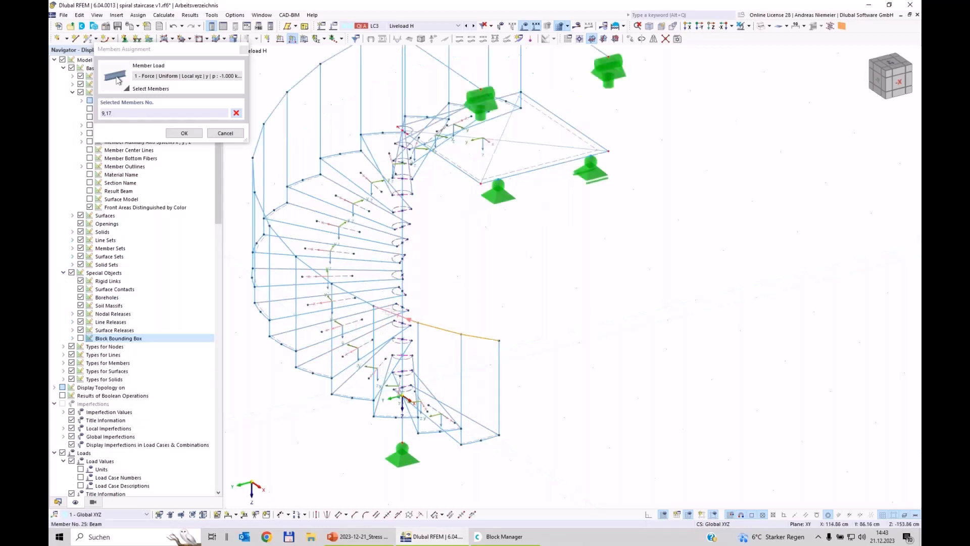
pyautogui.scroll(1, 370, 302)
pyautogui.click(322, 277)
pyautogui.click(269, 119)
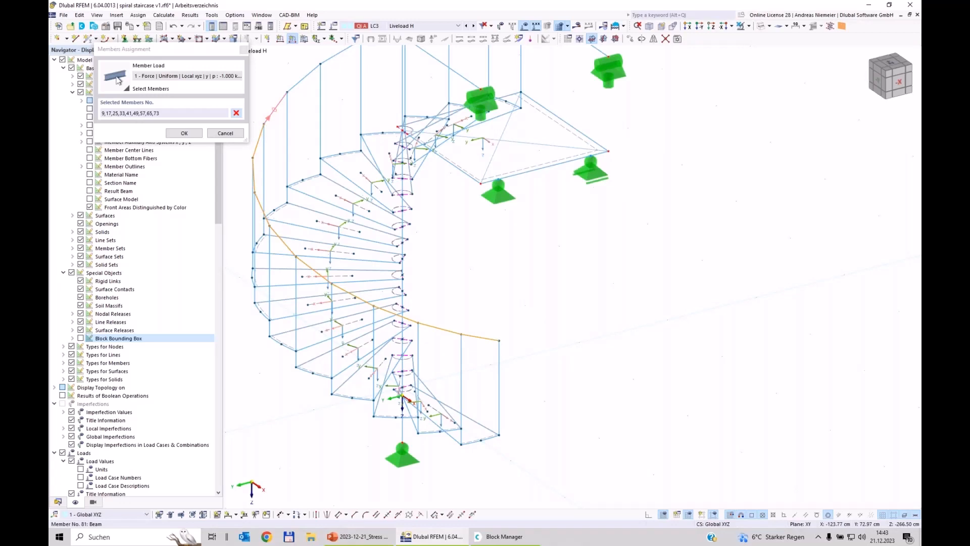
pyautogui.click(300, 79)
pyautogui.moveTo(300, 80); pyautogui.dragTo(291, 245, button='middle')
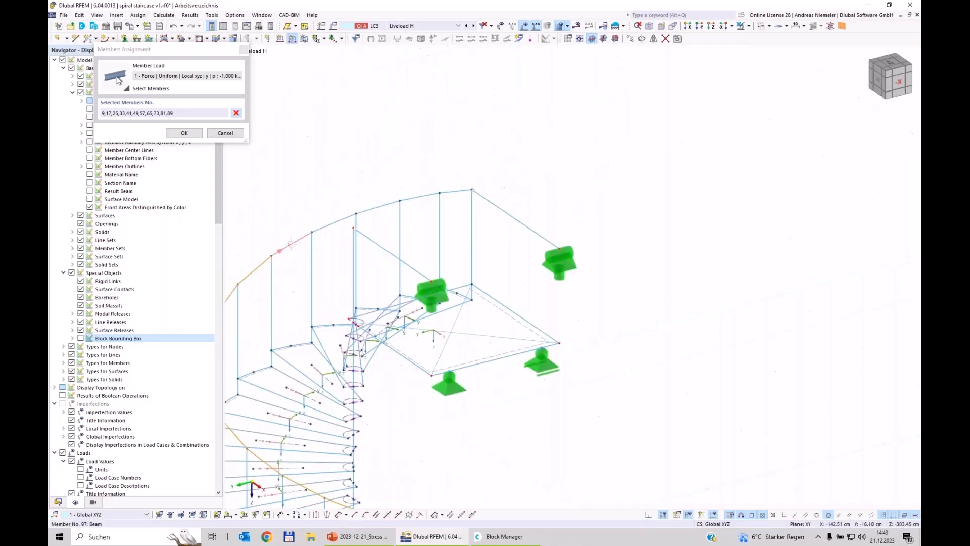
# - Add the upper handrail members 97 to 129 and landing handrails 141 and 142, and create the member load
pyautogui.click(290, 245)
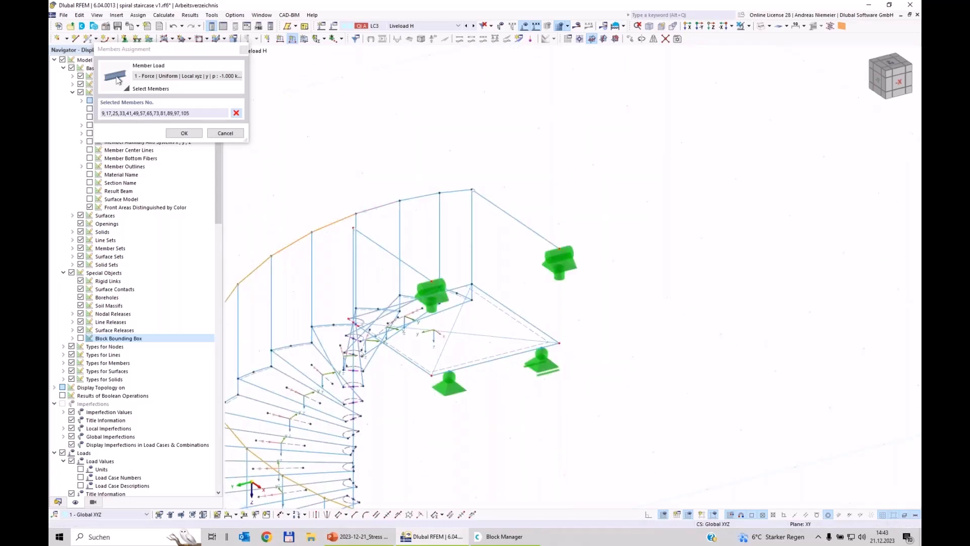
pyautogui.click(407, 199)
pyautogui.click(454, 191)
pyautogui.click(498, 207)
pyautogui.click(195, 134)
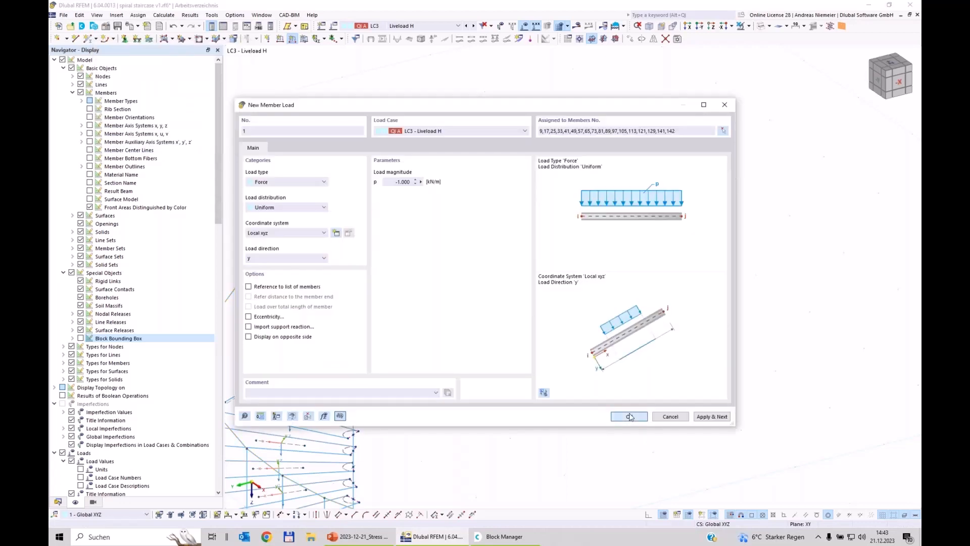
pyautogui.click(629, 416)
# - Examine the horizontal handrail loads from several sides and view the list of load cases and combinations
pyautogui.scroll(-5, 442, 384)
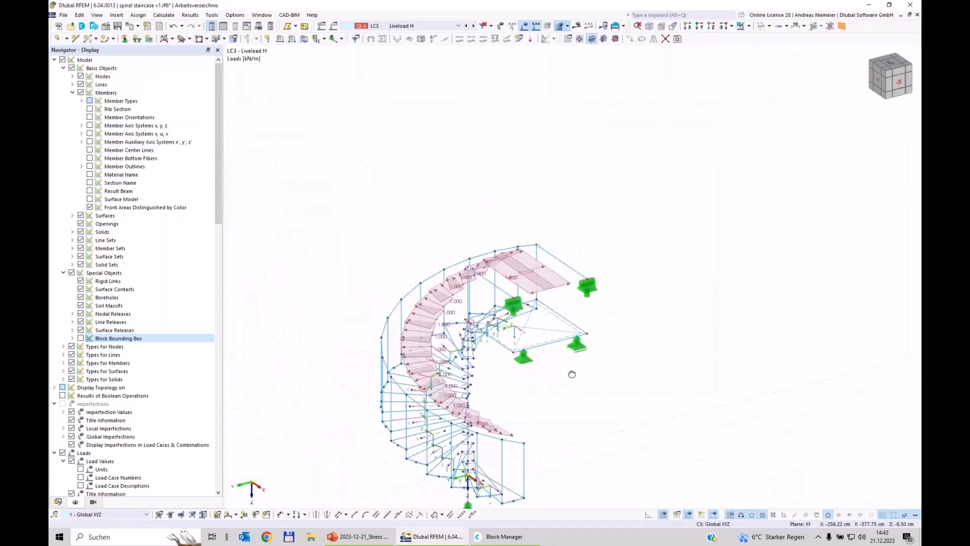
pyautogui.keyDown('ctrl'); pyautogui.moveTo(442, 384); pyautogui.dragTo(567, 303, button='middle'); pyautogui.keyUp('ctrl')
pyautogui.scroll(4, 569, 308)
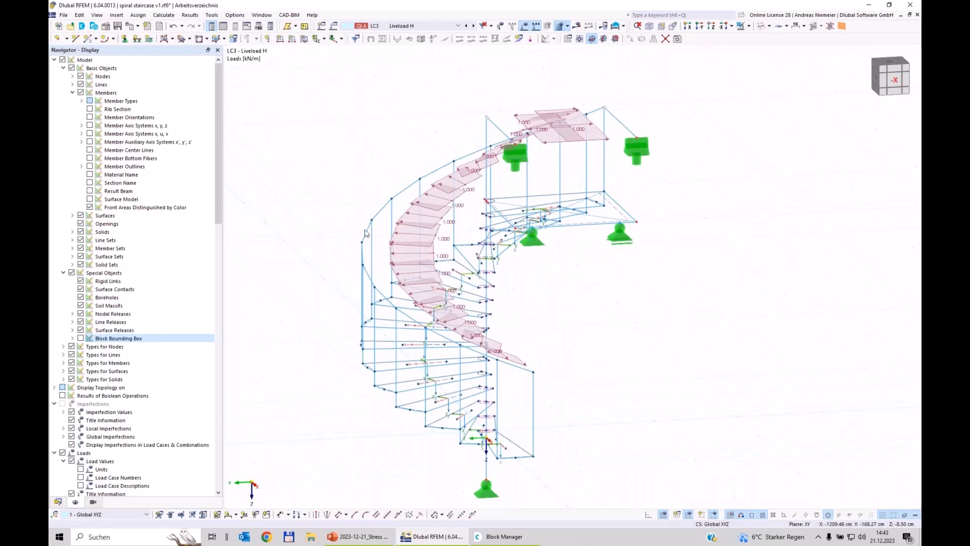
pyautogui.keyDown('ctrl'); pyautogui.moveTo(631, 358); pyautogui.dragTo(589, 328, button='middle'); pyautogui.keyUp('ctrl')
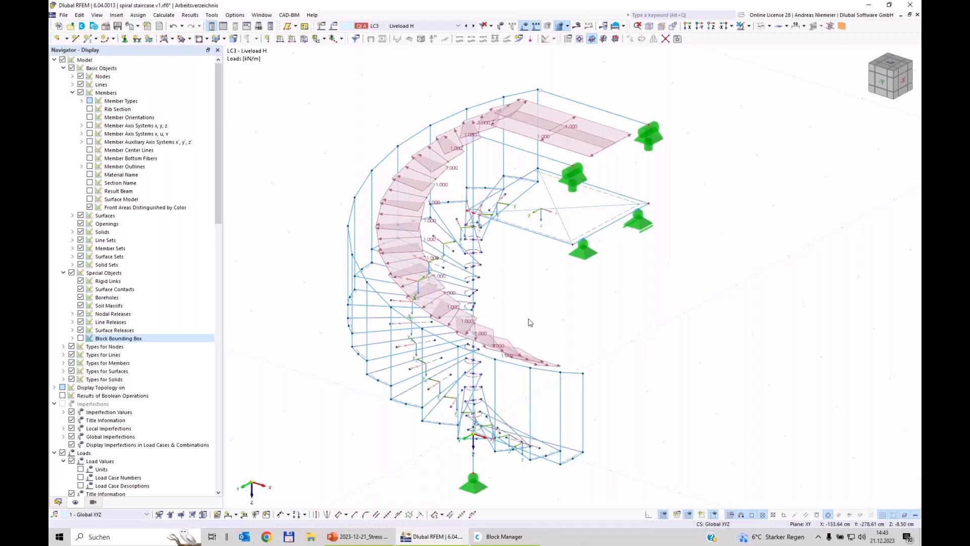
pyautogui.click(426, 28)
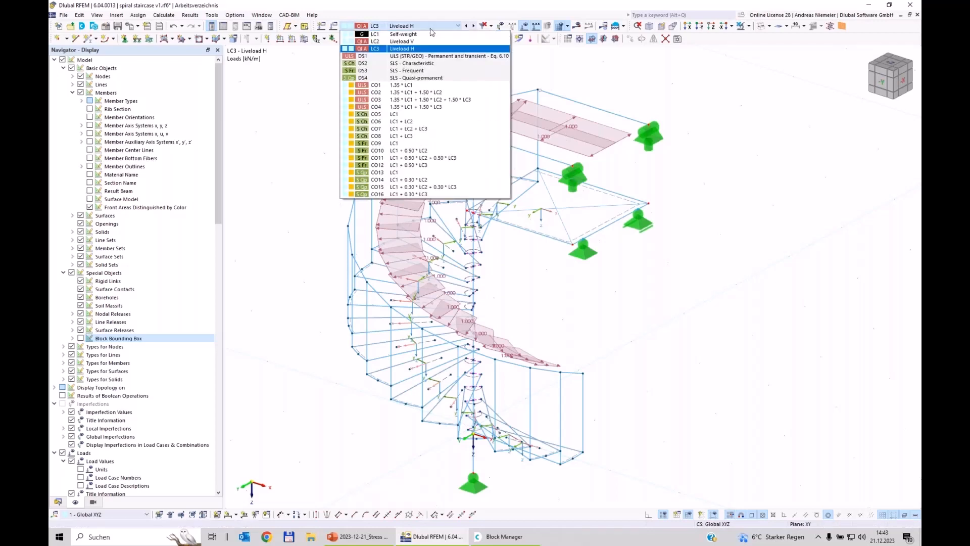
pyautogui.click(430, 28)
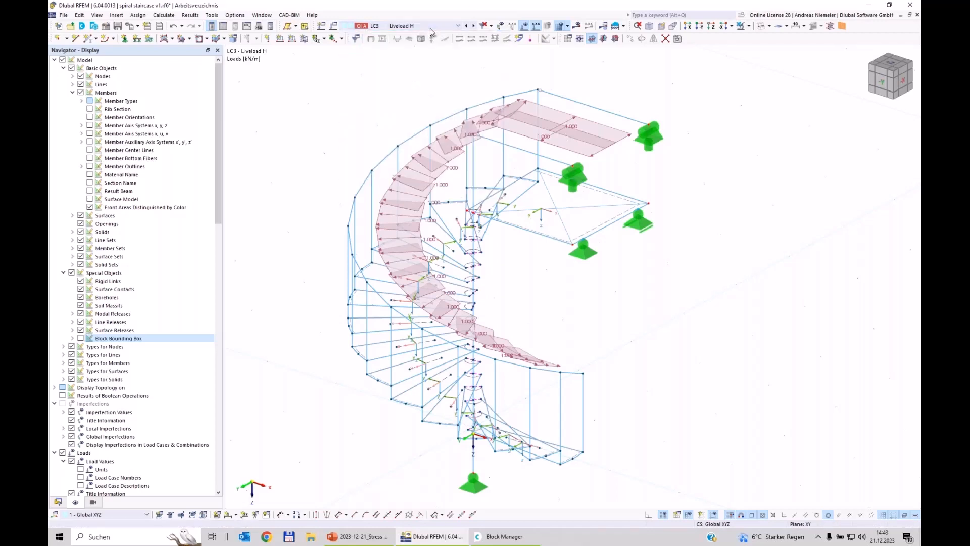
# - Review the load combinations, load cases and actions, including the assignment and action type of the imposed loads
pyautogui.click(336, 42)
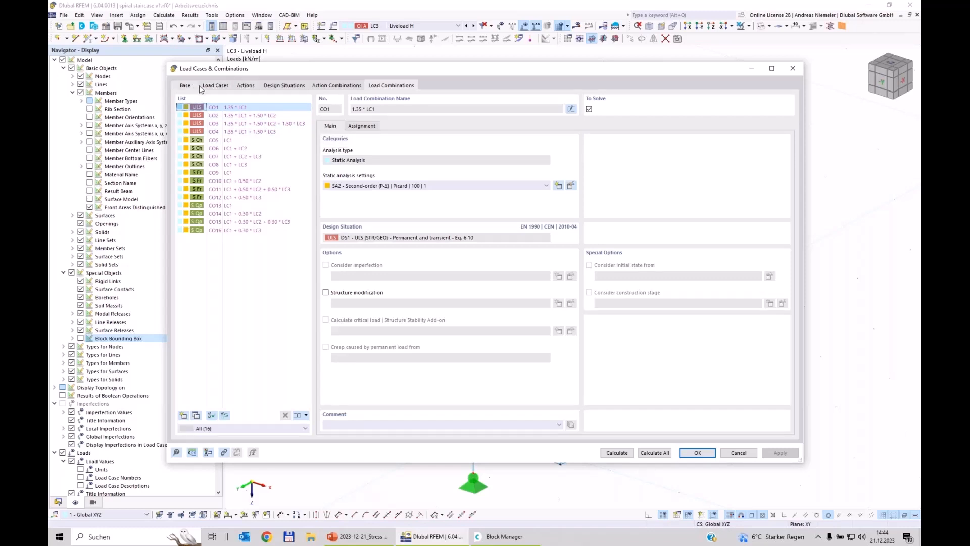
pyautogui.click(223, 87)
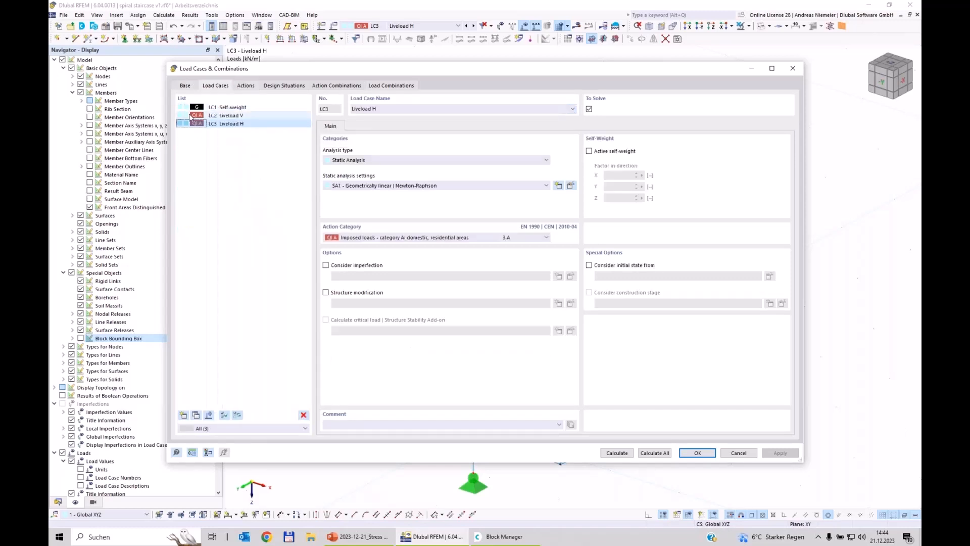
pyautogui.click(246, 86)
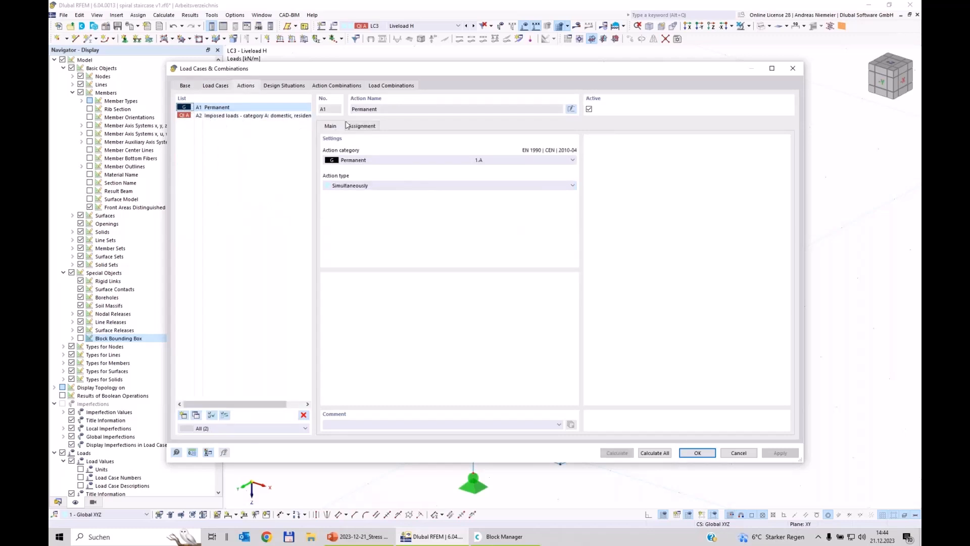
pyautogui.click(262, 117)
pyautogui.click(373, 128)
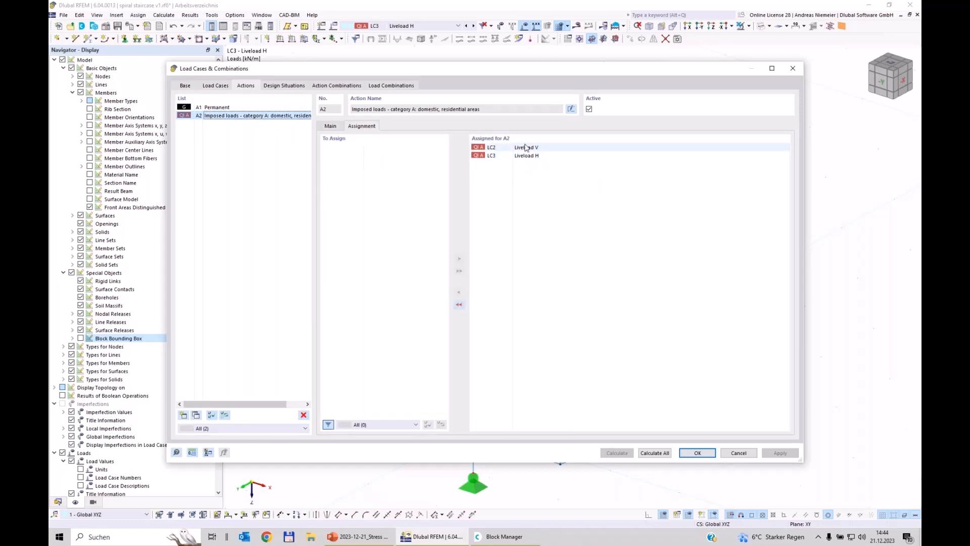
pyautogui.click(331, 127)
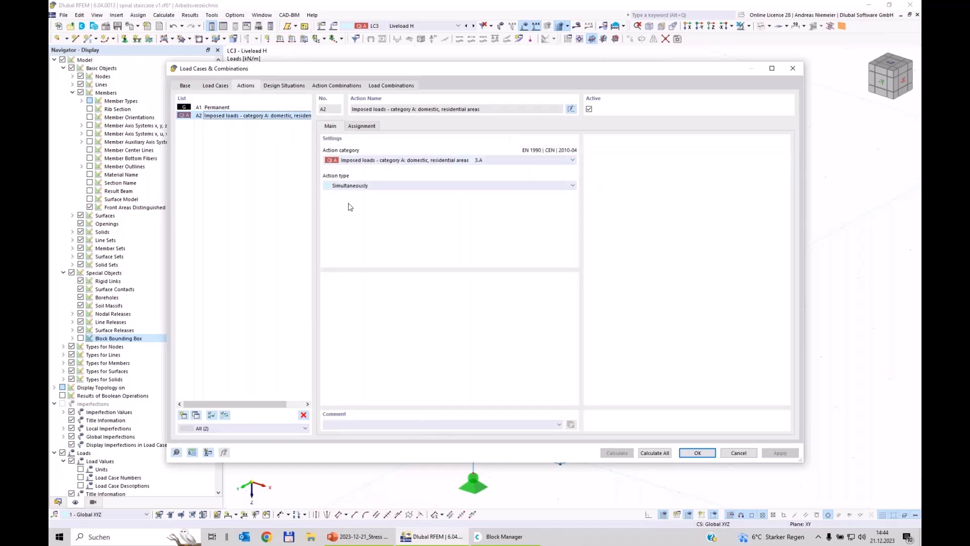
# - Delete the three SLS design situations DS2 to DS4, keeping only the ULS permanent and transient situation
pyautogui.click(292, 86)
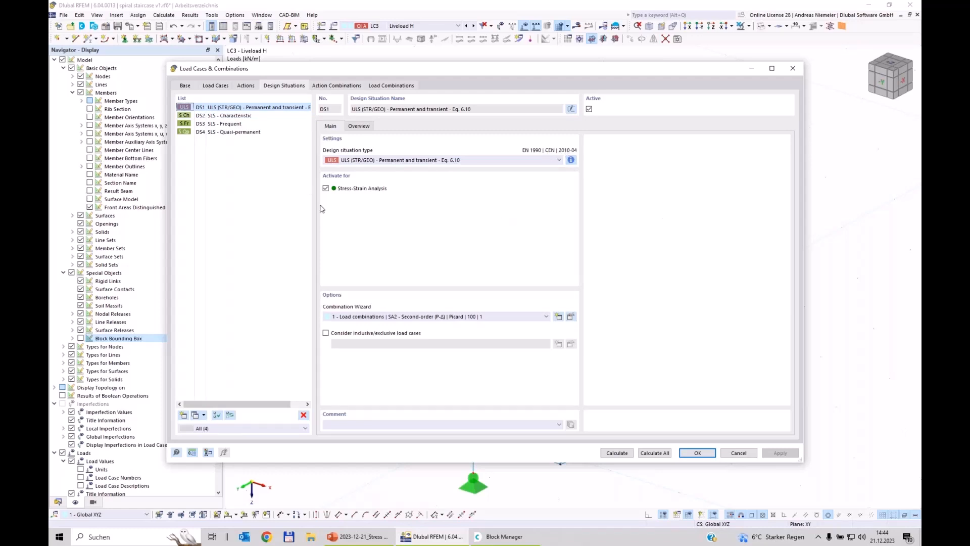
pyautogui.moveTo(218, 115); pyautogui.dragTo(230, 137)
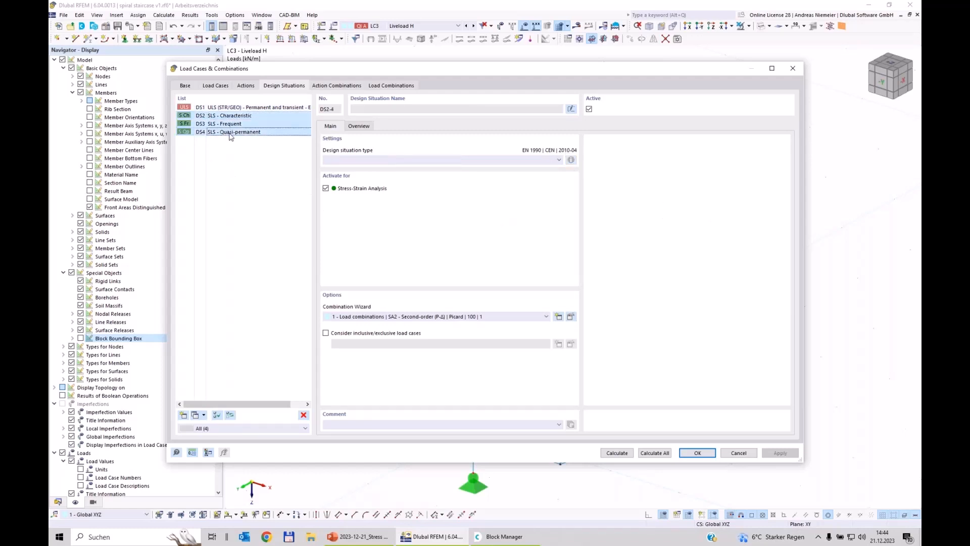
pyautogui.press('Delete')
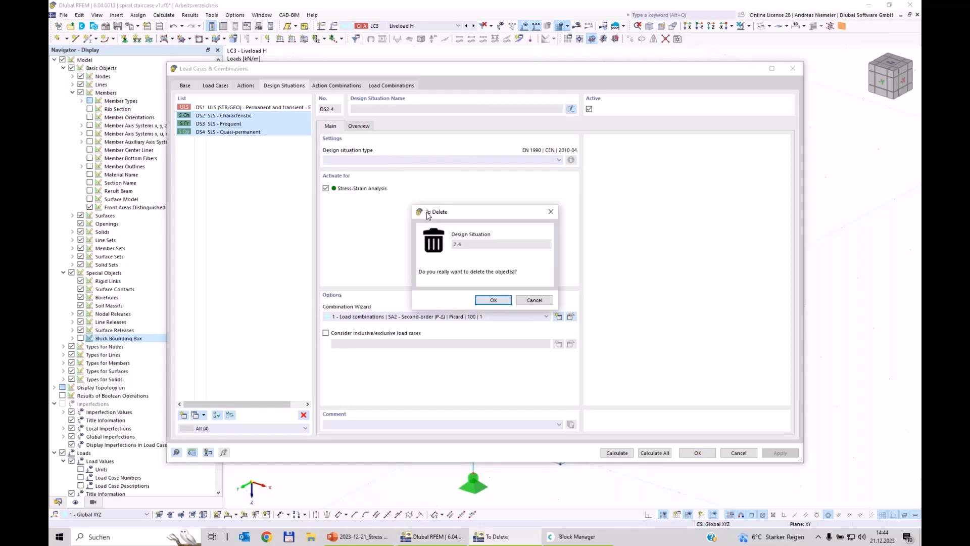
pyautogui.click(499, 301)
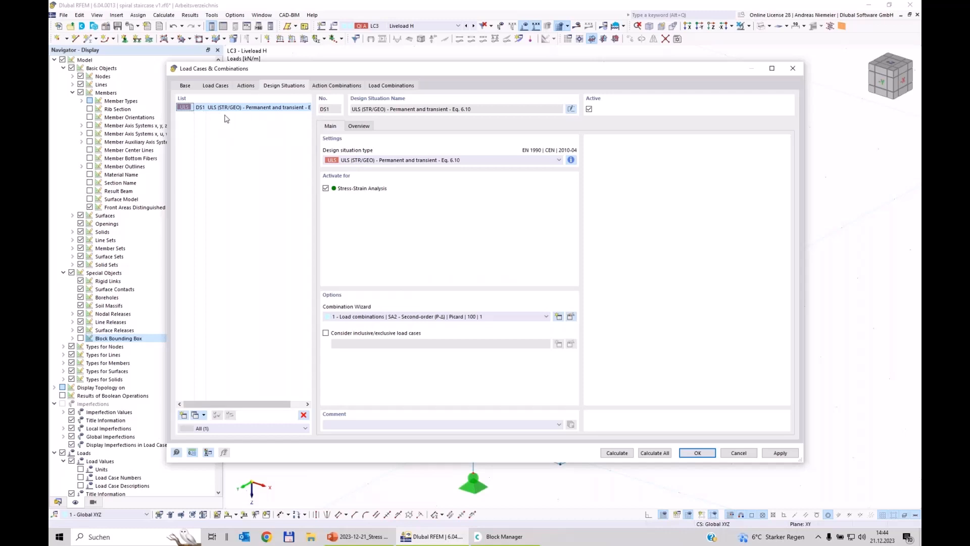
# - Review the combination rule of the ULS design situation and activate it for the Stress-Strain Analysis
pyautogui.click(571, 159)
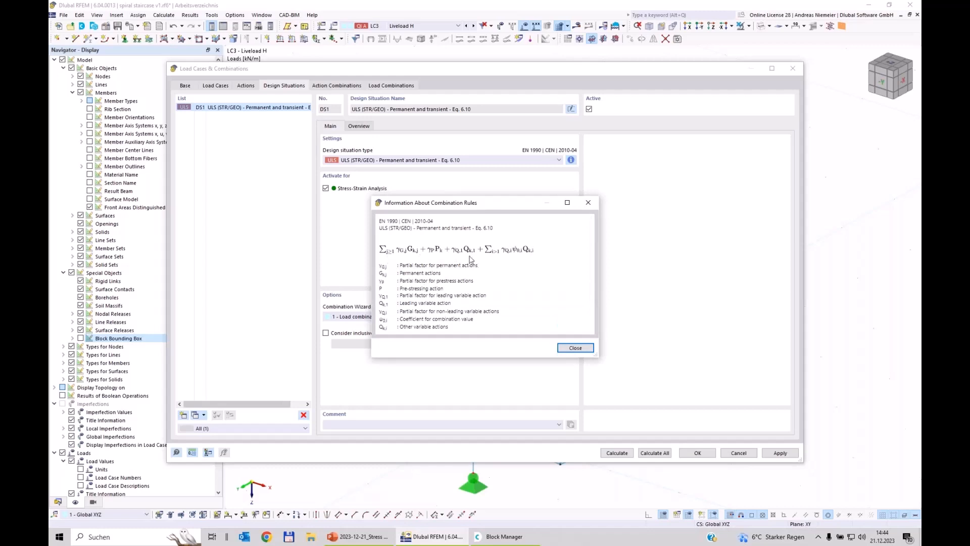
pyautogui.click(576, 348)
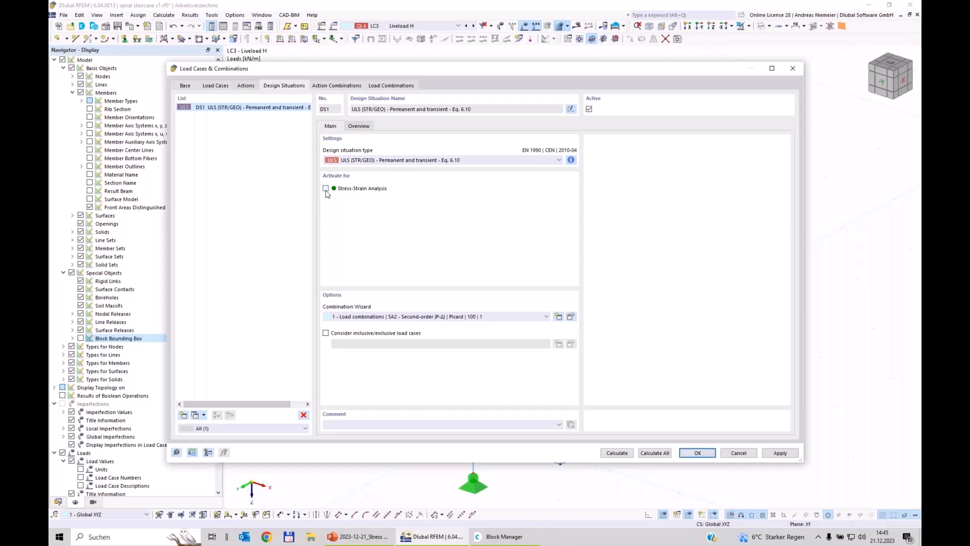
pyautogui.click(326, 189)
# - Set the design situation's combination wizard to SA1 geometrically linear analysis without considering imperfection cases
pyautogui.click(571, 317)
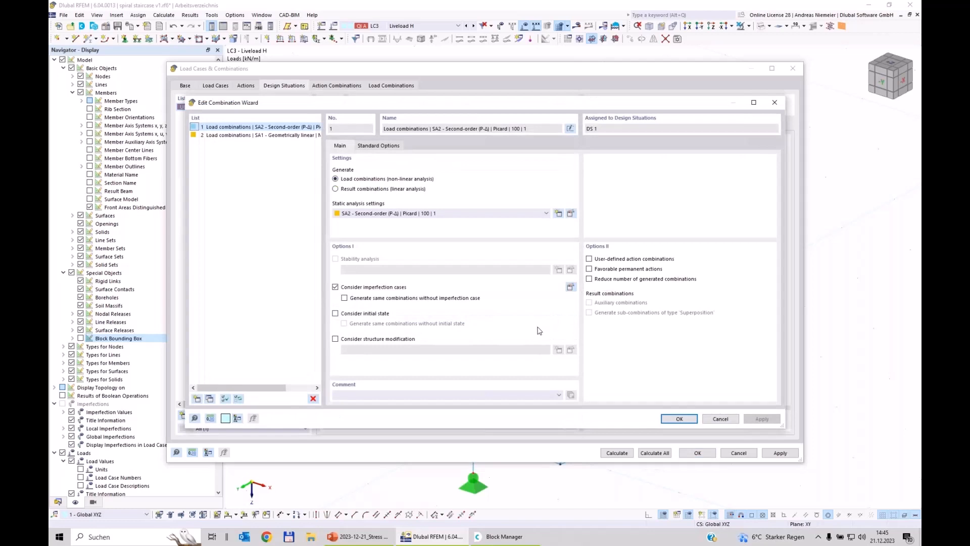
pyautogui.click(387, 216)
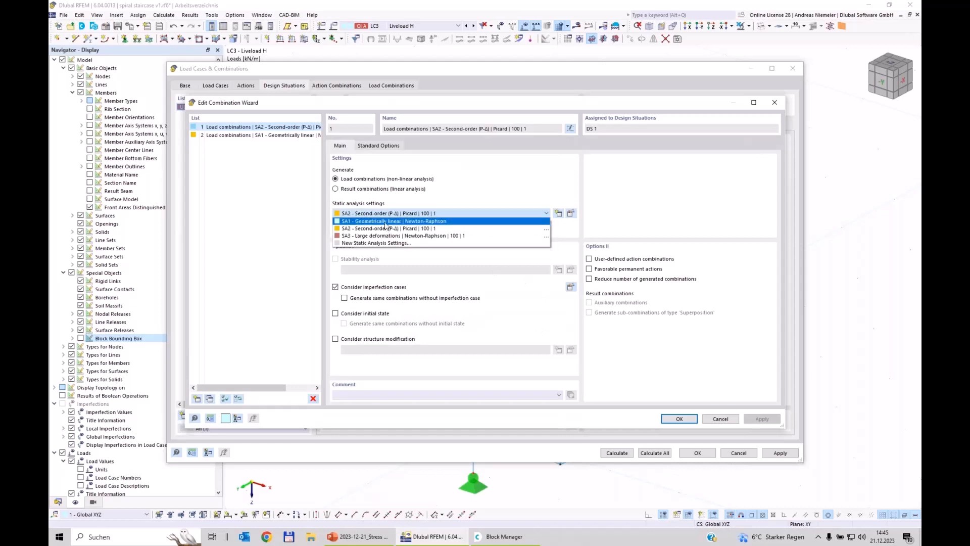
pyautogui.click(385, 221)
pyautogui.click(364, 286)
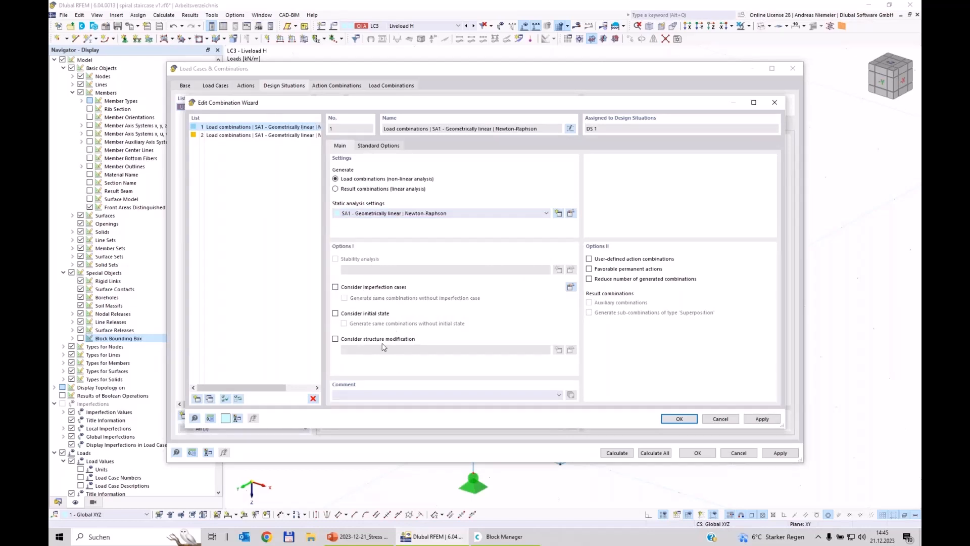
pyautogui.click(679, 419)
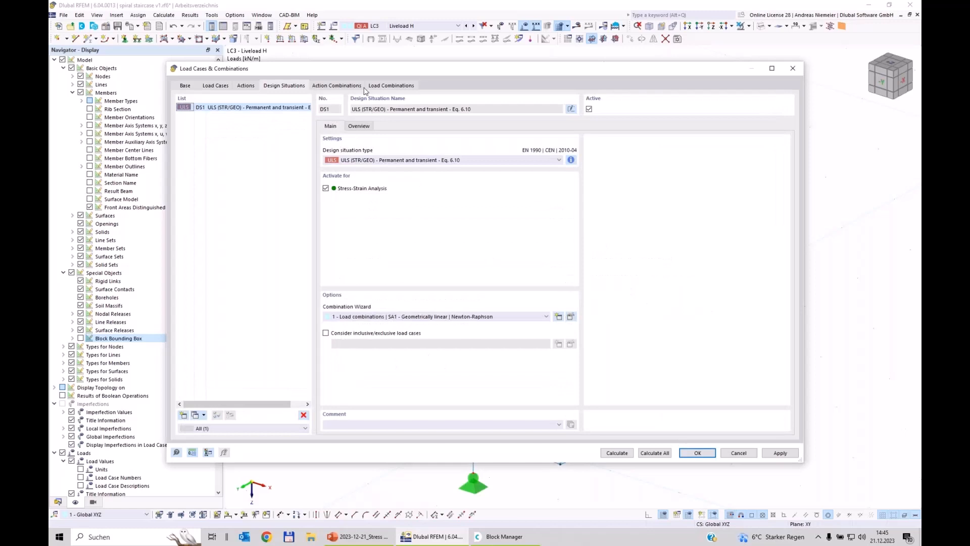
# - Review the action combinations and load combinations, including the load cases assigned to CO4, and calculate everything
pyautogui.click(317, 88)
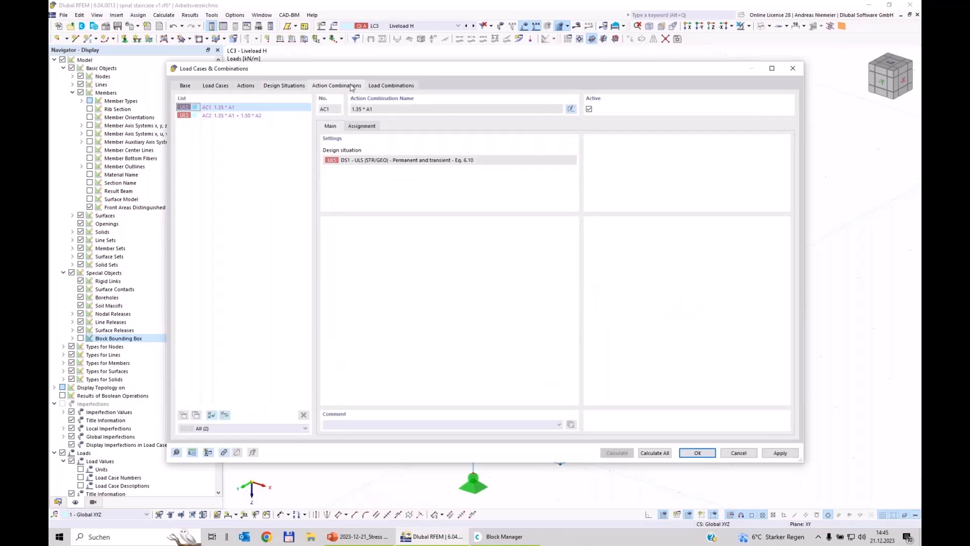
pyautogui.click(392, 87)
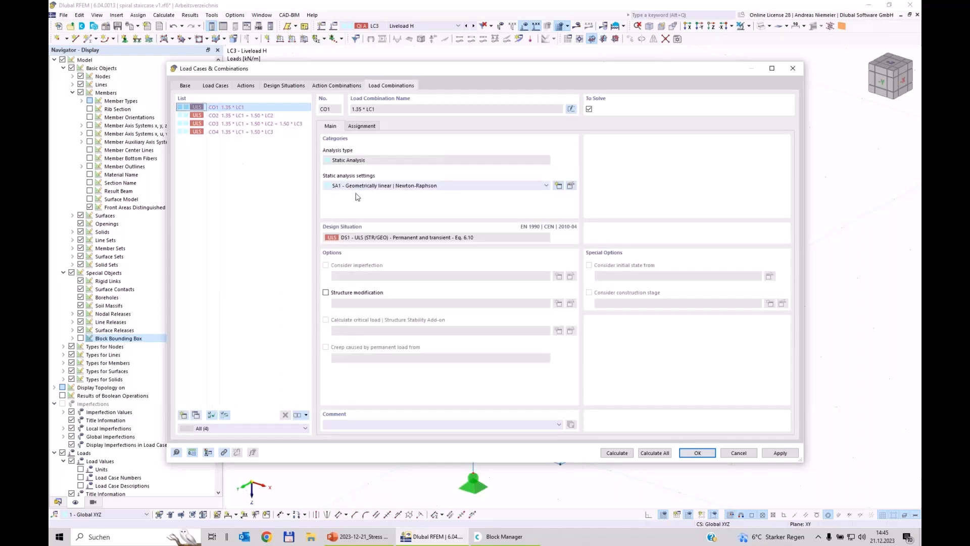
pyautogui.click(242, 132)
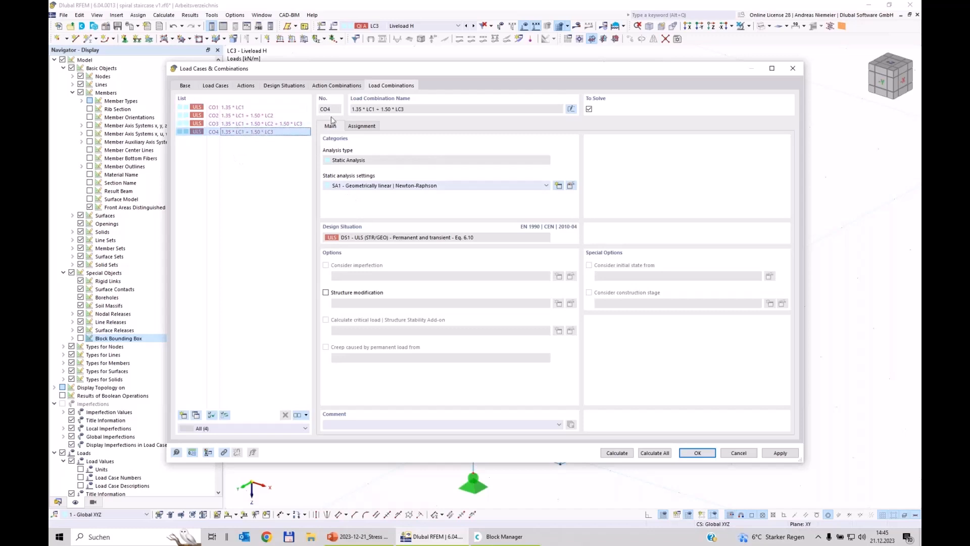
pyautogui.click(361, 126)
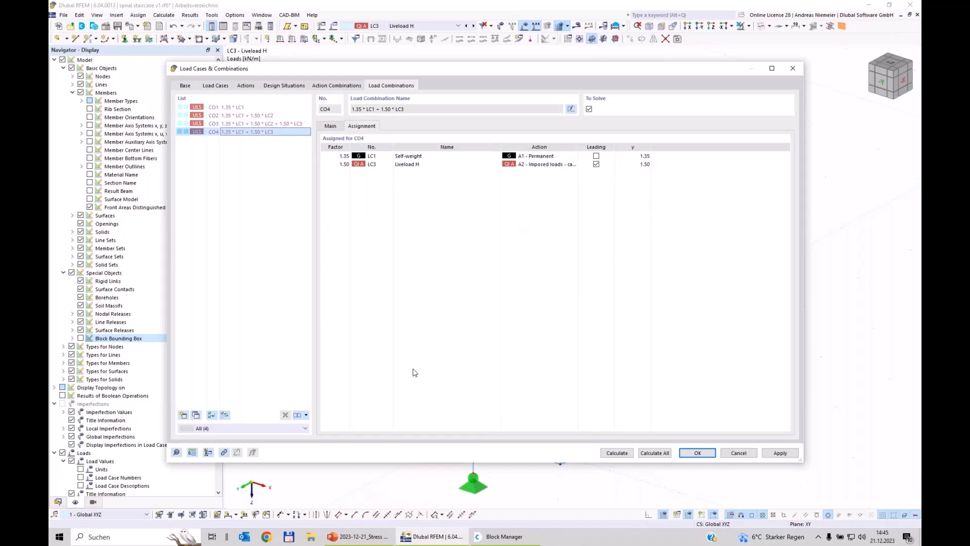
pyautogui.click(655, 453)
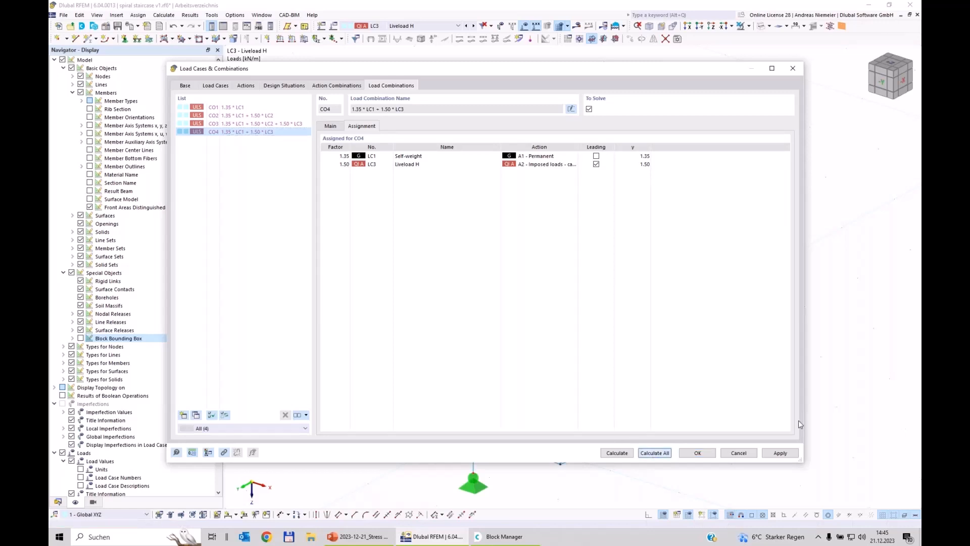
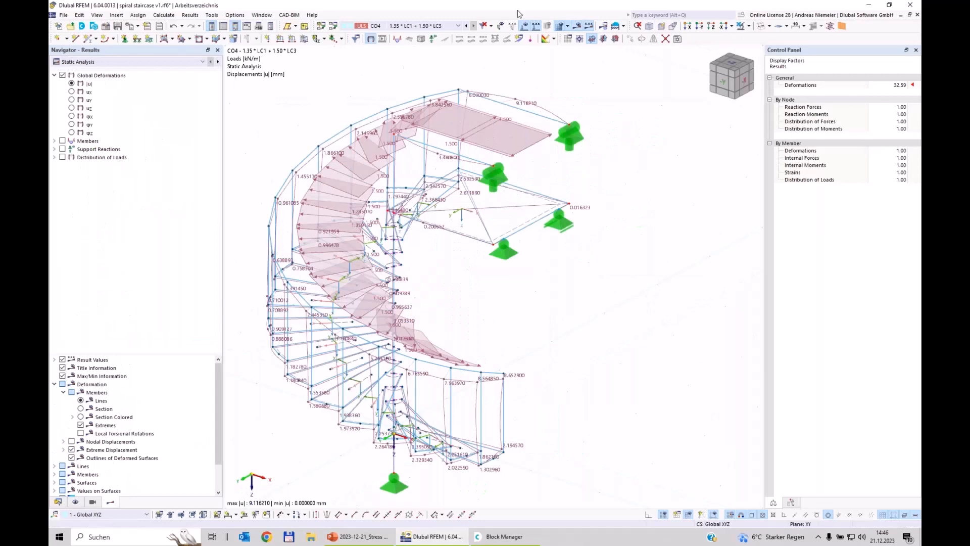
# - Display the normal stresses σx on the members for CO4 and hide the loads
pyautogui.scroll(-1, 446, 175)
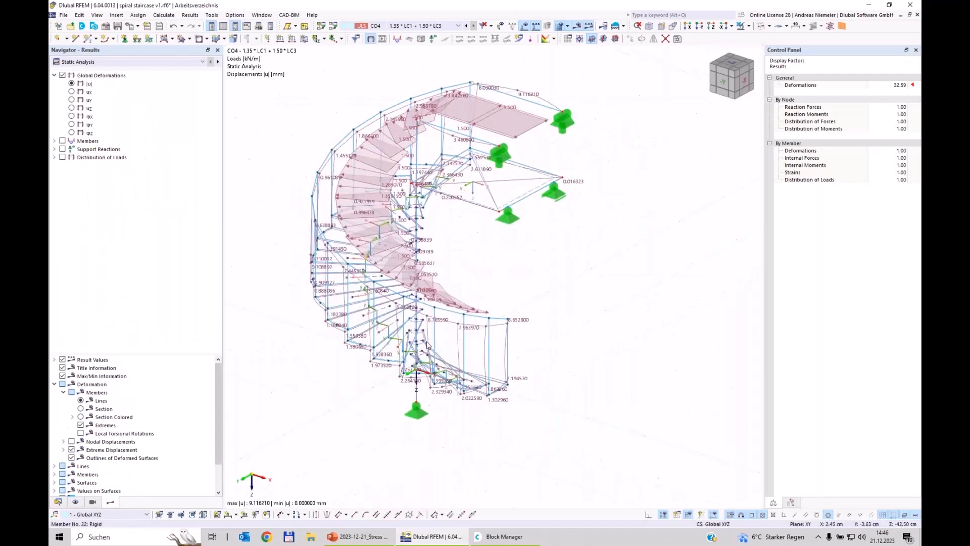
pyautogui.moveTo(575, 355); pyautogui.dragTo(576, 309, button='middle')
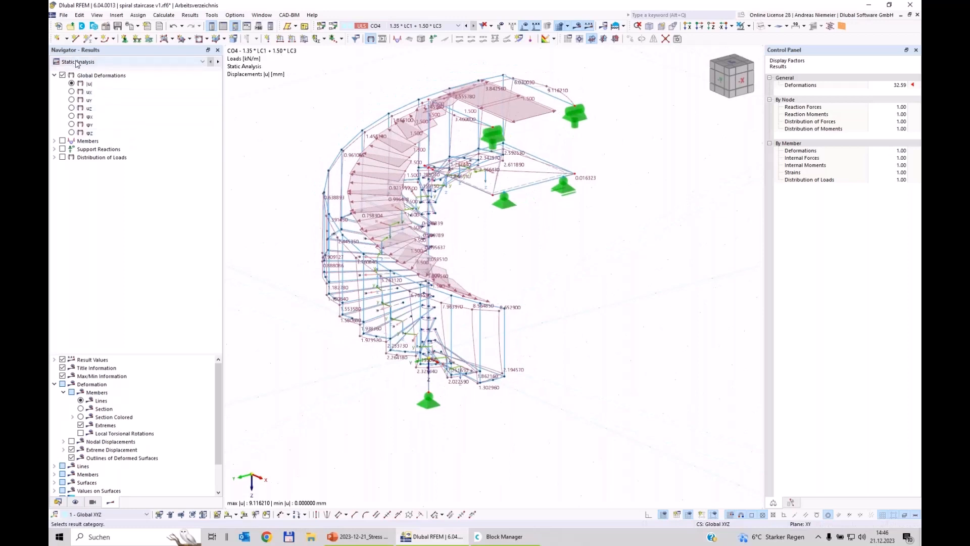
pyautogui.click(54, 142)
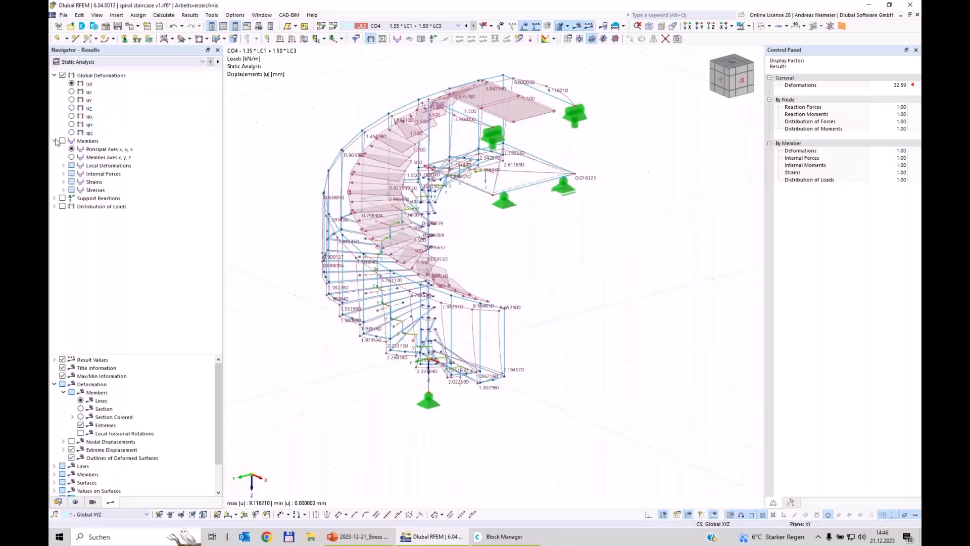
pyautogui.click(63, 190)
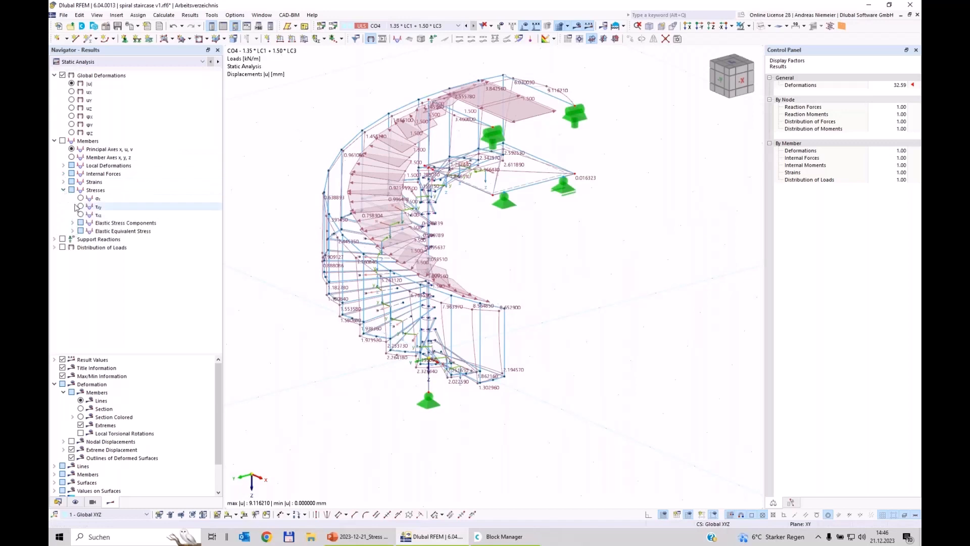
pyautogui.click(84, 201)
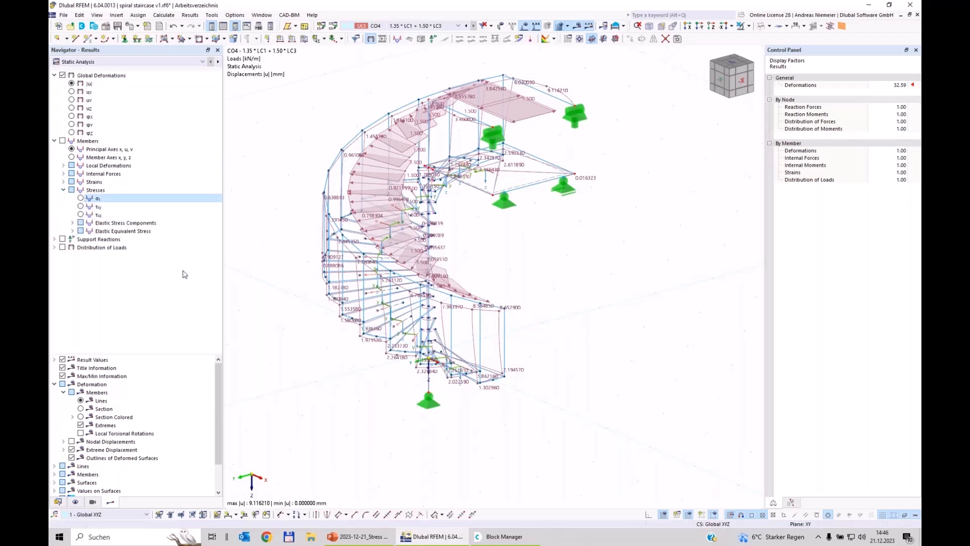
pyautogui.click(80, 198)
pyautogui.keyDown('ctrl'); pyautogui.moveTo(455, 262); pyautogui.dragTo(556, 264, button='middle'); pyautogui.keyUp('ctrl')
pyautogui.click(525, 26)
# - Switch the results to load combination CO3 and inspect the staircase's axial normal stresses from another side
pyautogui.click(442, 26)
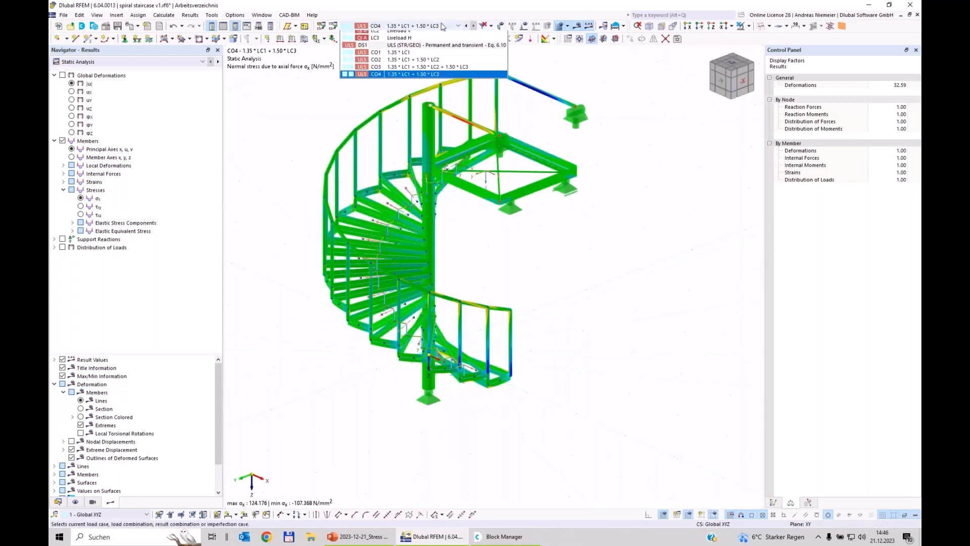
pyautogui.click(442, 85)
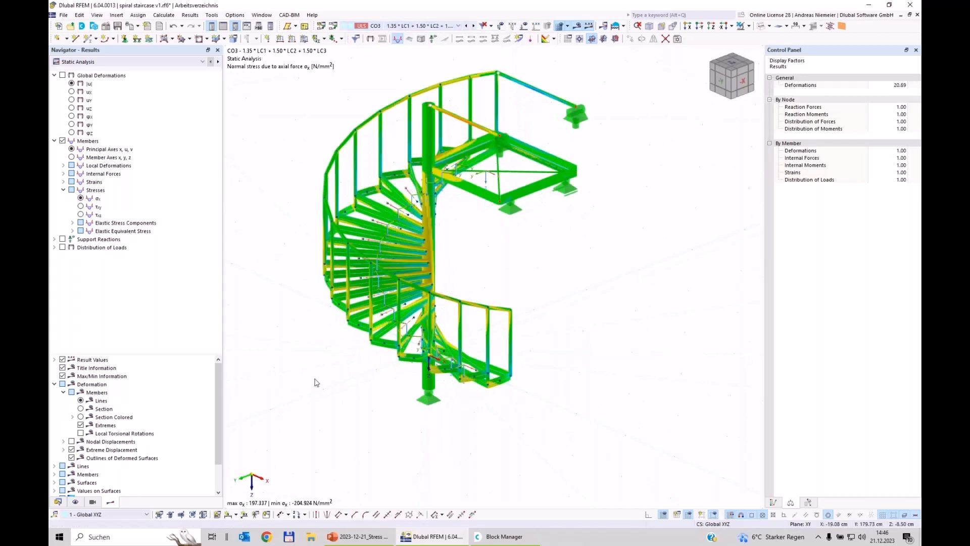
pyautogui.keyDown('ctrl'); pyautogui.moveTo(315, 379); pyautogui.dragTo(477, 189, button='middle'); pyautogui.keyUp('ctrl')
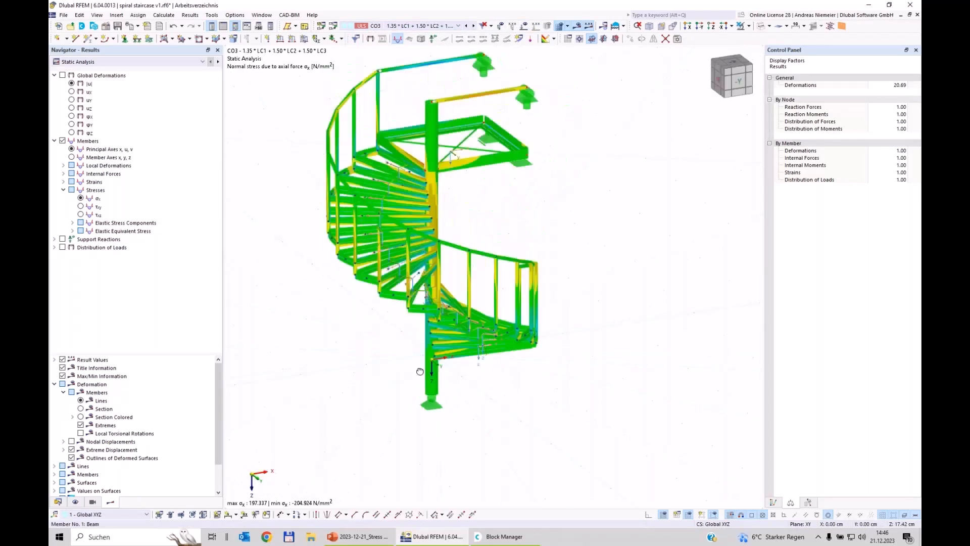
pyautogui.scroll(4, 460, 210)
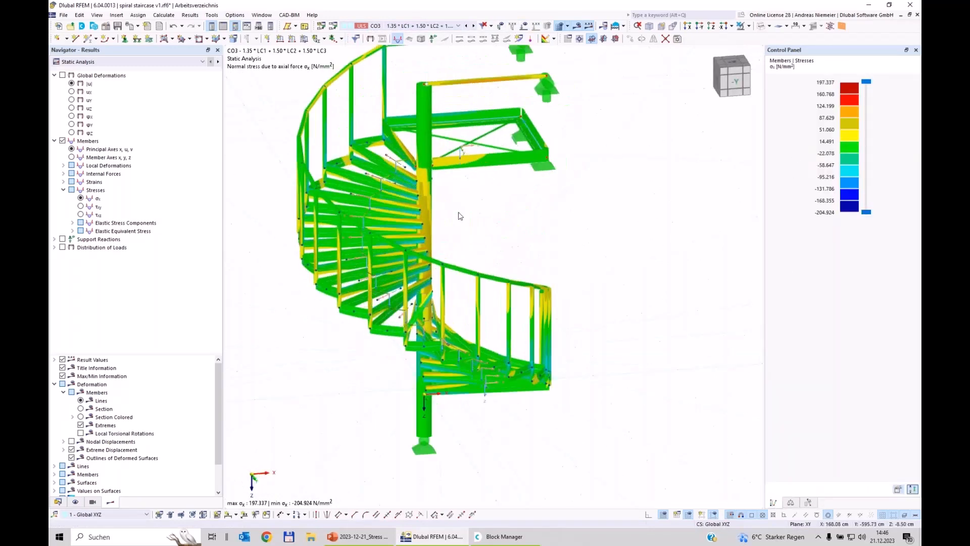
pyautogui.scroll(-1, 462, 167)
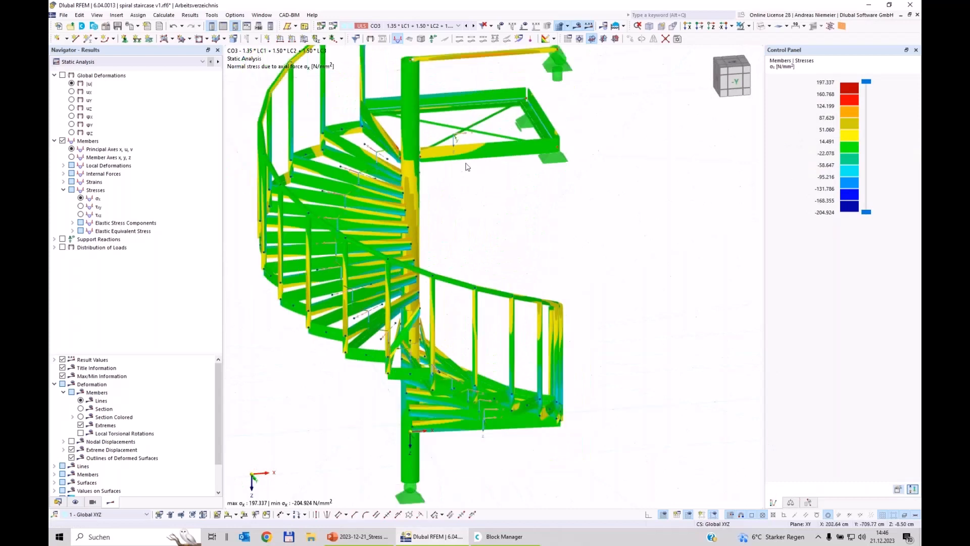
# - Display the axial internal force N of the members for load combination CO3
pyautogui.click(376, 25)
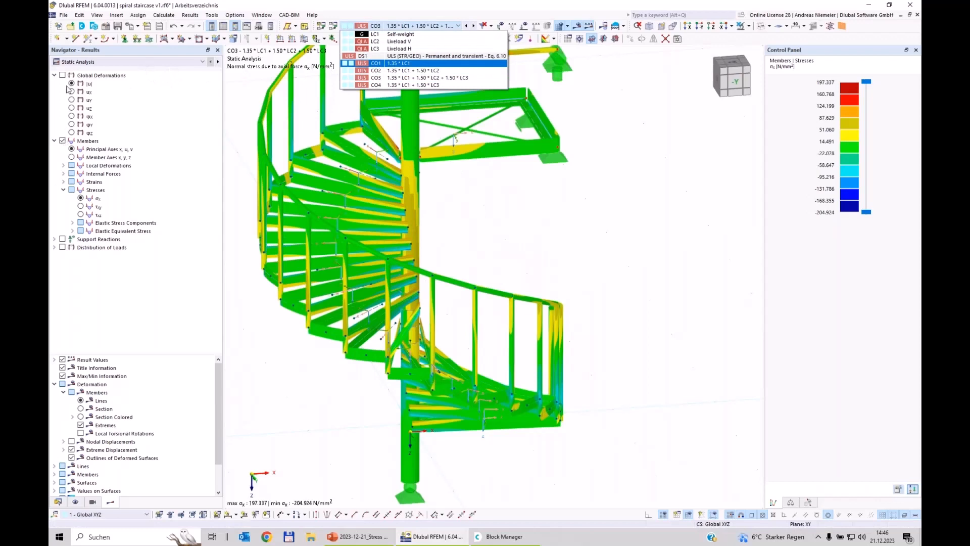
pyautogui.click(63, 173)
pyautogui.click(64, 174)
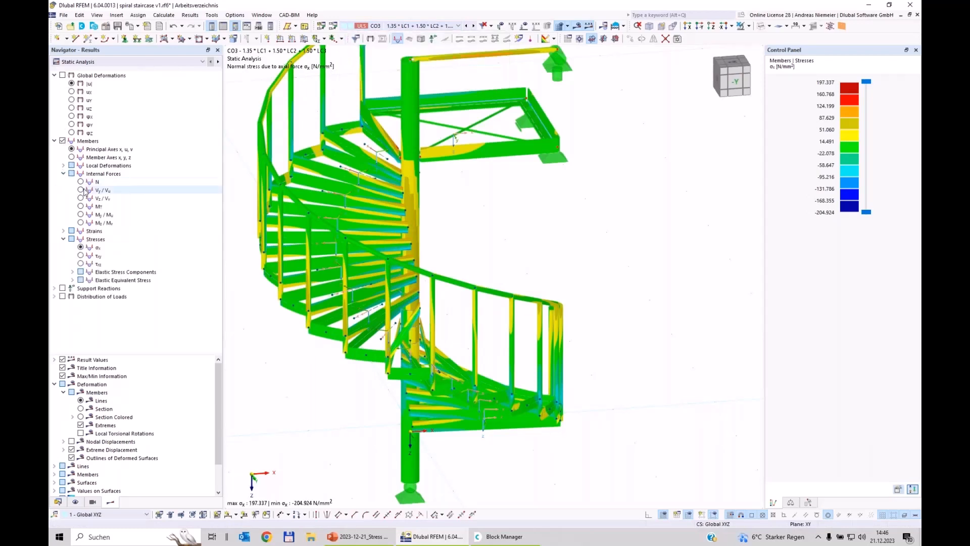
pyautogui.click(81, 181)
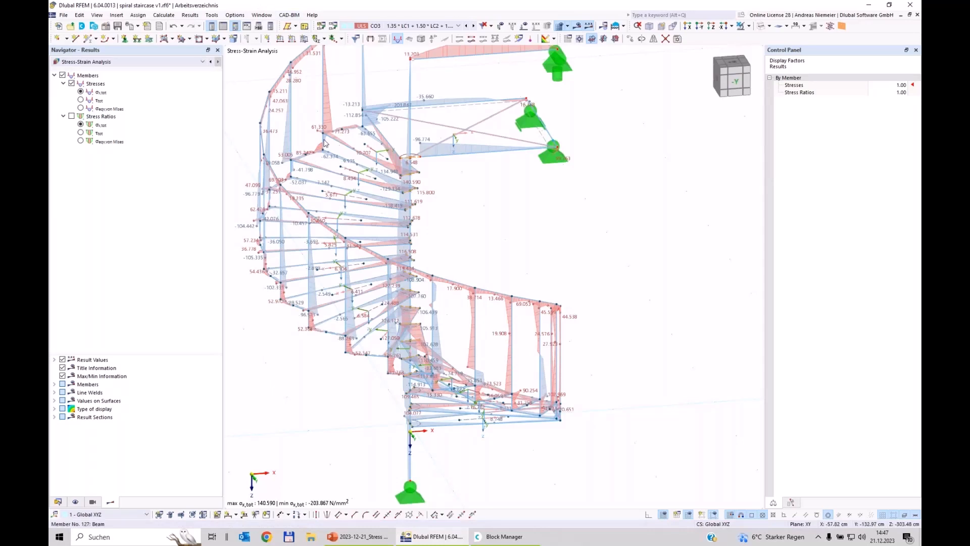
# - Examine the Stress-Strain Analysis member stresses, going from total normal and shear stresses to the von Mises equivalent stress
pyautogui.scroll(-1, 397, 239)
pyautogui.scroll(-1, 397, 239)
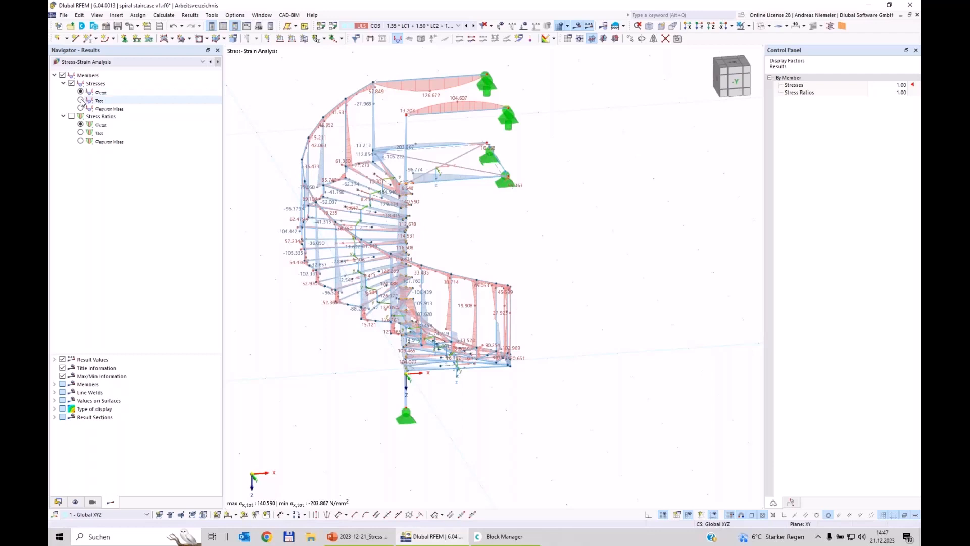
pyautogui.click(81, 101)
pyautogui.click(81, 108)
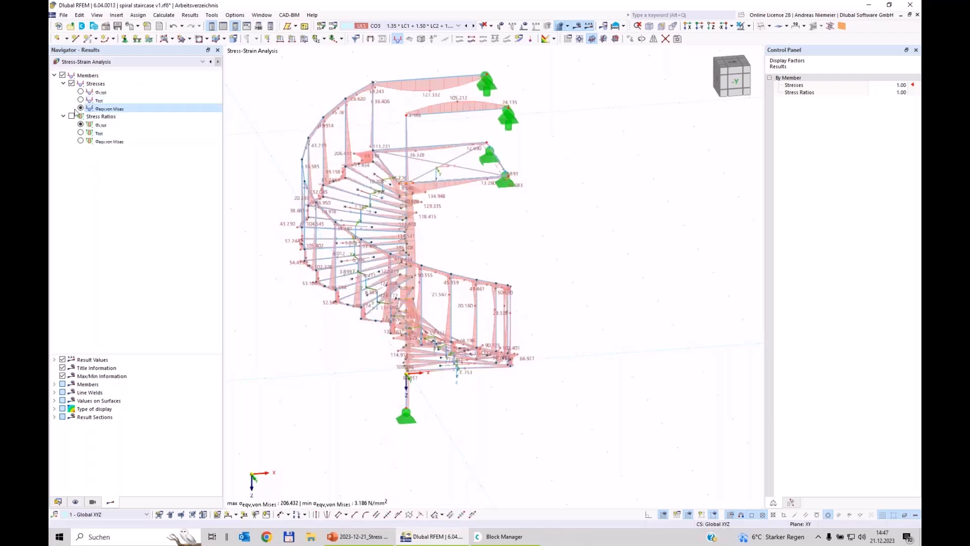
# - Display the von Mises stress ratios on the members and open the Stress-Strain Analysis result tables
pyautogui.click(72, 117)
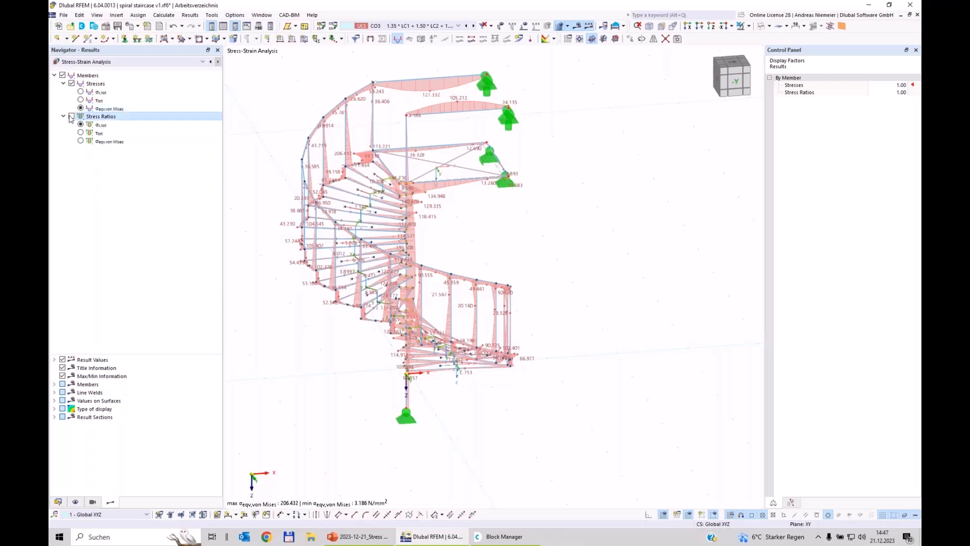
pyautogui.click(80, 142)
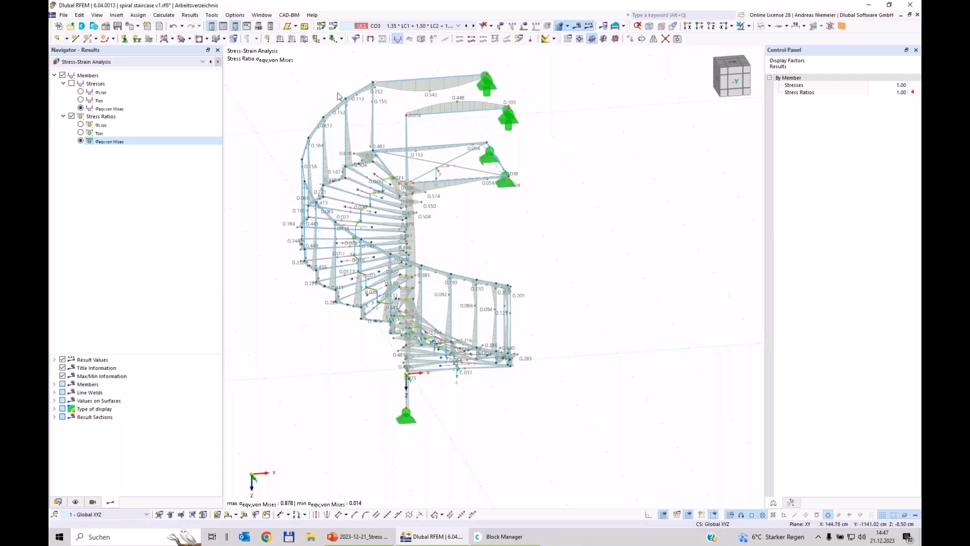
pyautogui.click(223, 25)
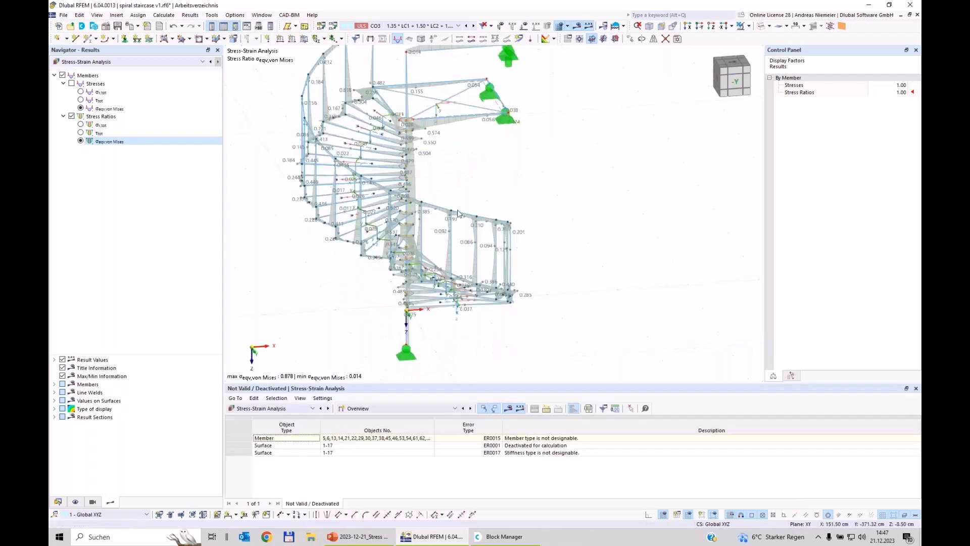
pyautogui.scroll(-3, 472, 183)
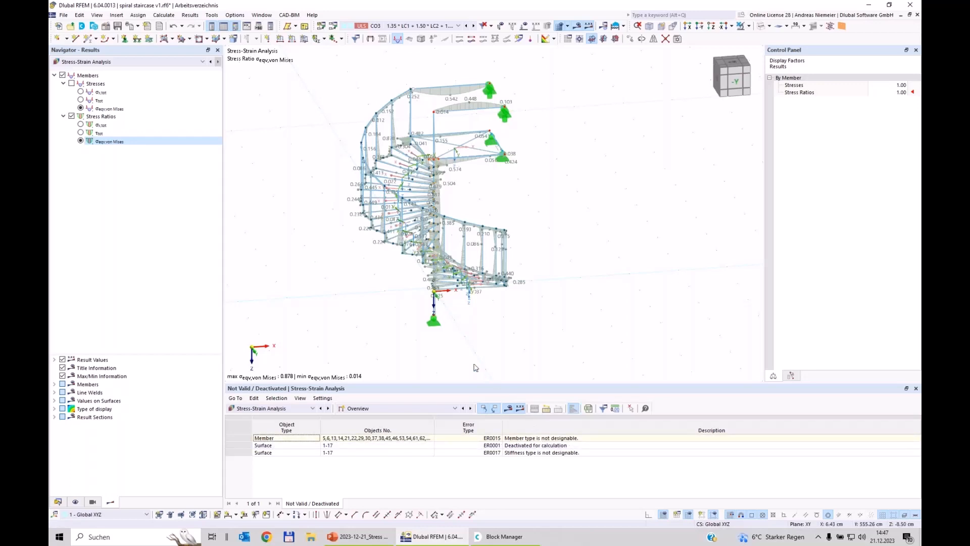
# - Examine the non-designable members and surfaces 1-17 from the Not Valid / Deactivated table, locating them in the staircase model
pyautogui.moveTo(478, 322); pyautogui.dragTo(506, 332, button='middle')
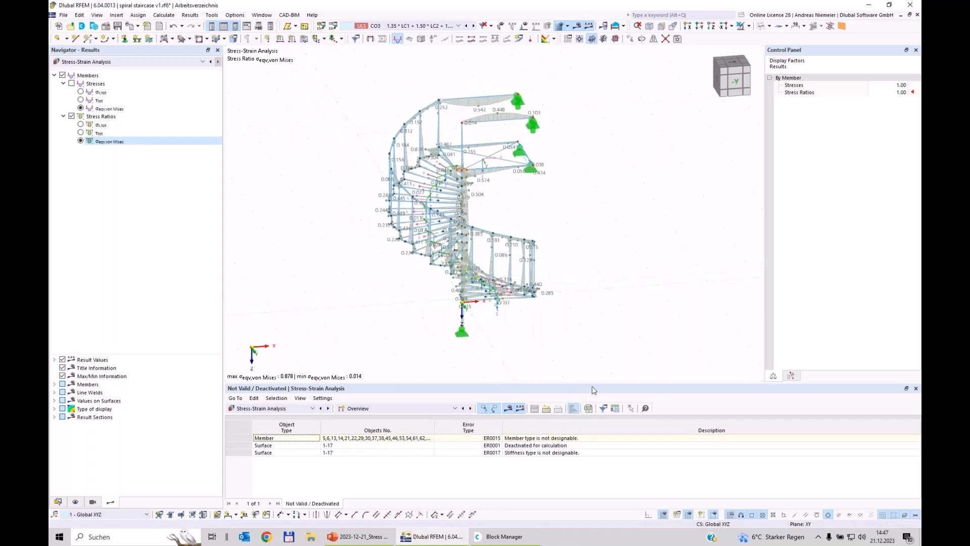
pyautogui.click(372, 438)
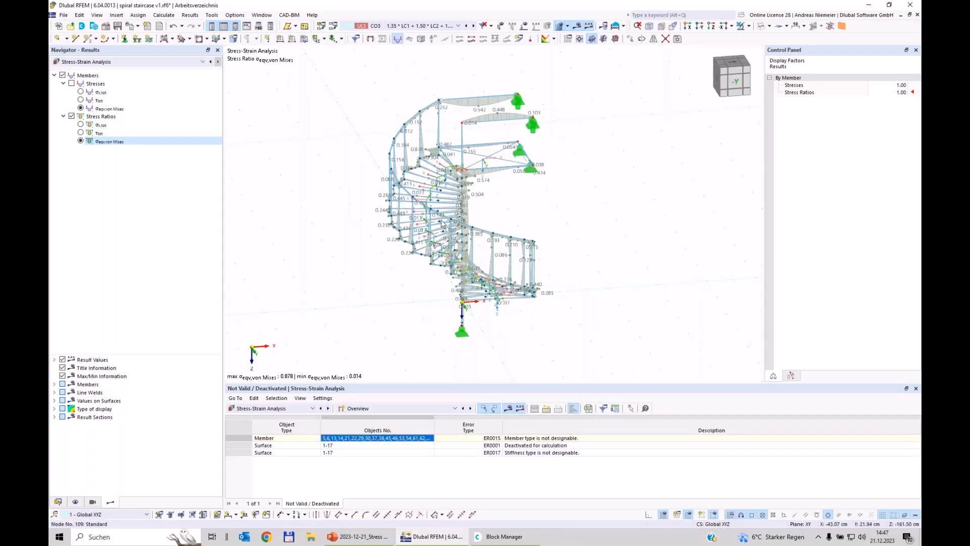
pyautogui.scroll(3, 472, 190)
pyautogui.scroll(3, 473, 191)
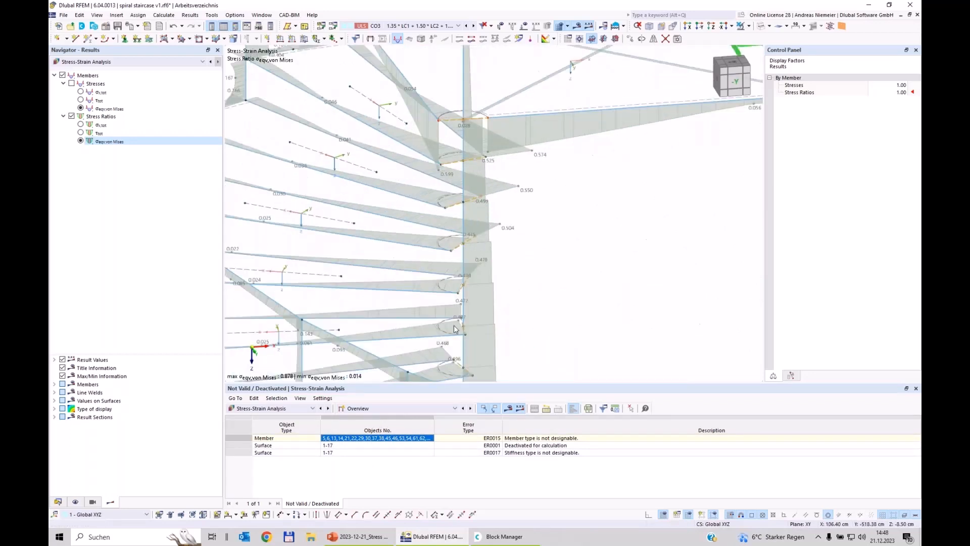
pyautogui.scroll(-2, 455, 329)
pyautogui.click(333, 446)
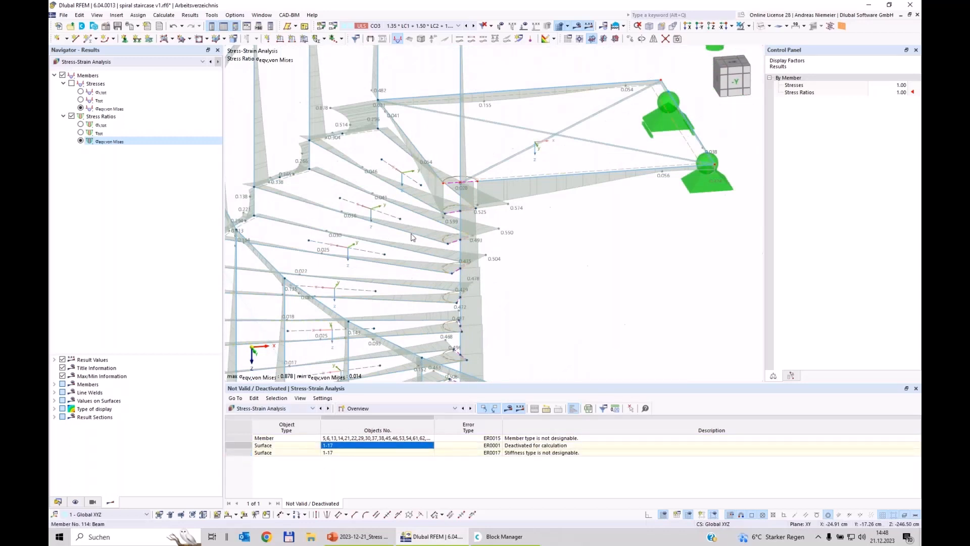
pyautogui.scroll(2, 440, 235)
pyautogui.scroll(2, 441, 238)
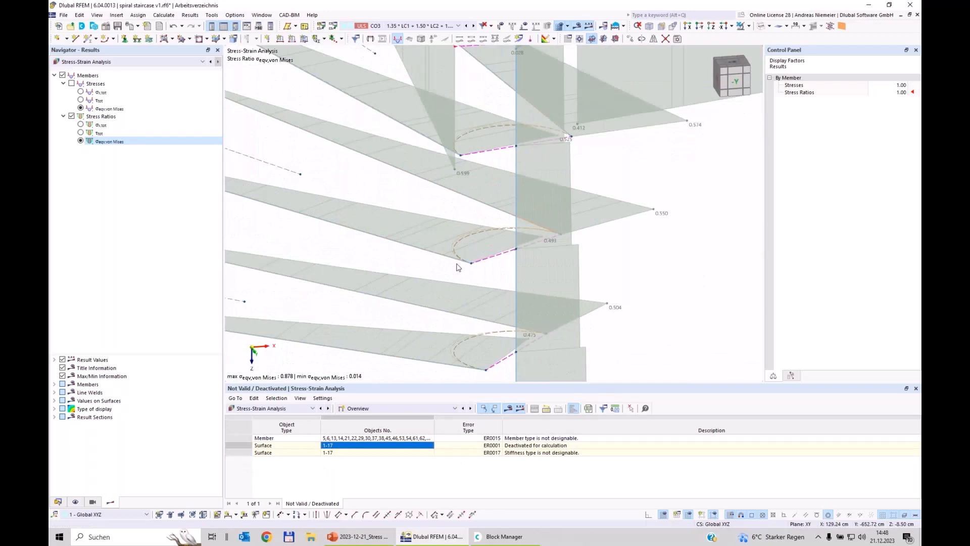
pyautogui.scroll(-2, 458, 266)
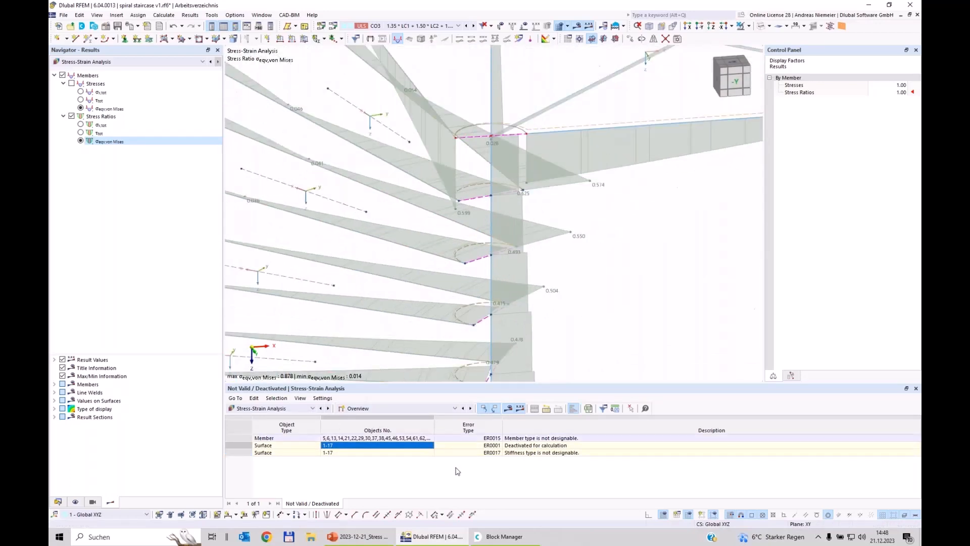
# - Open the Stresses on Members results by loading and enlarge the table to show all load combinations
pyautogui.click(364, 410)
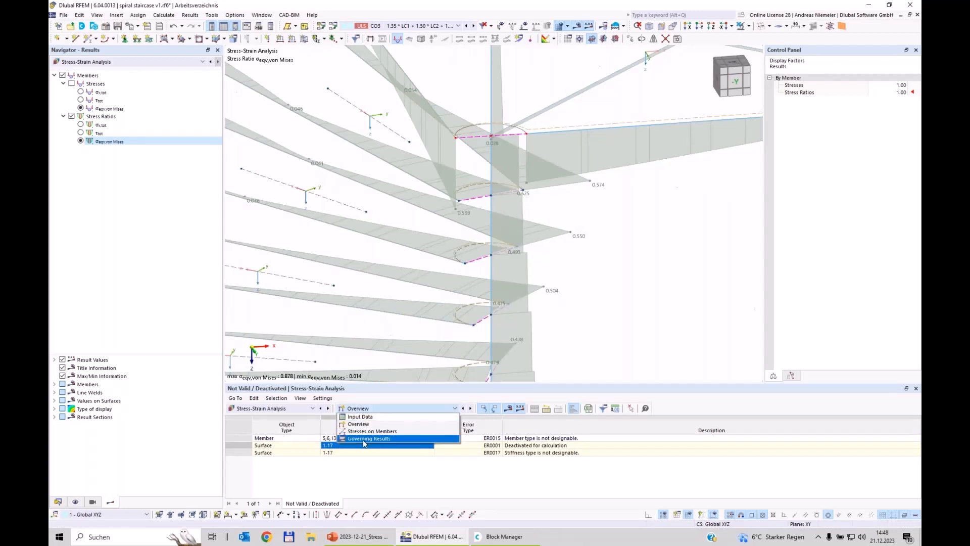
pyautogui.click(369, 431)
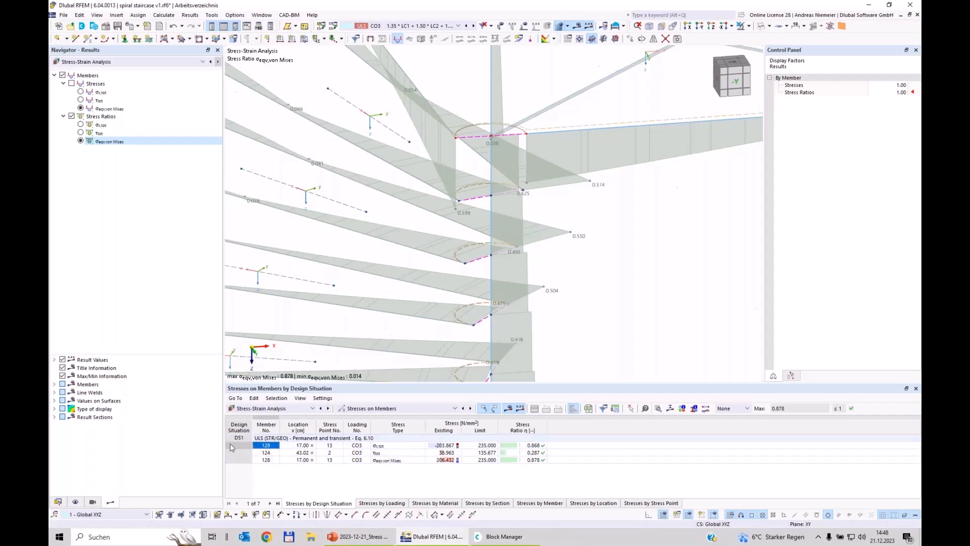
pyautogui.click(386, 504)
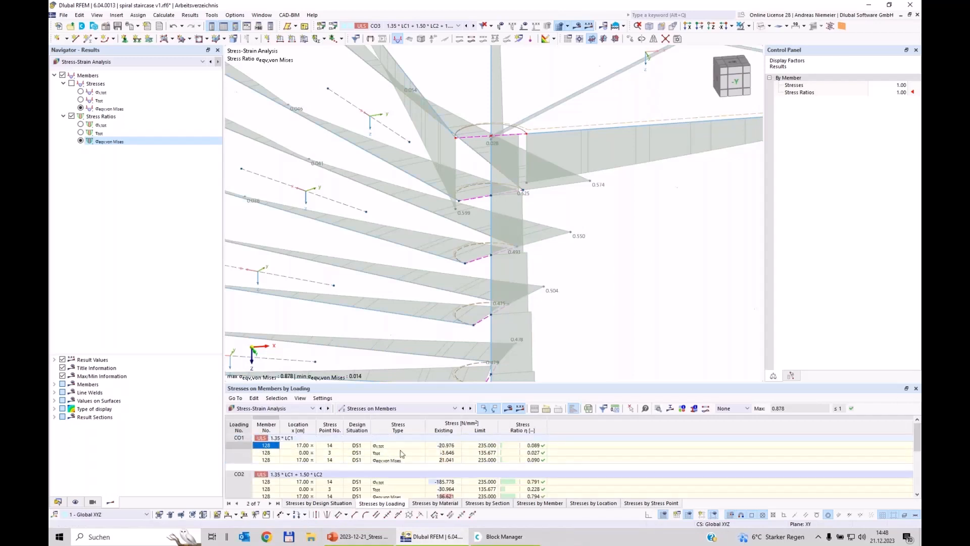
pyautogui.moveTo(432, 383); pyautogui.dragTo(256, 192)
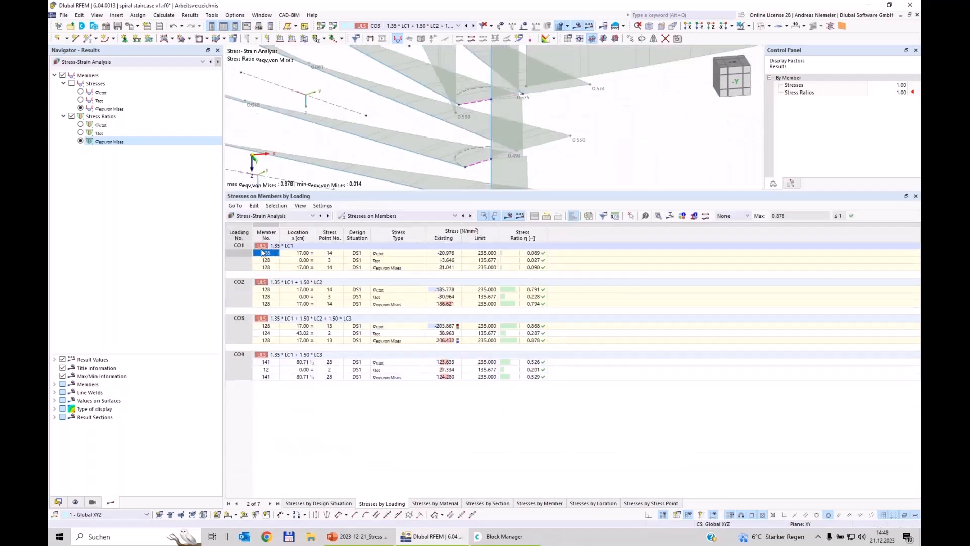
# - Compare the governing member stress ratios of load combinations CO1 to CO4
pyautogui.click(532, 261)
pyautogui.click(531, 291)
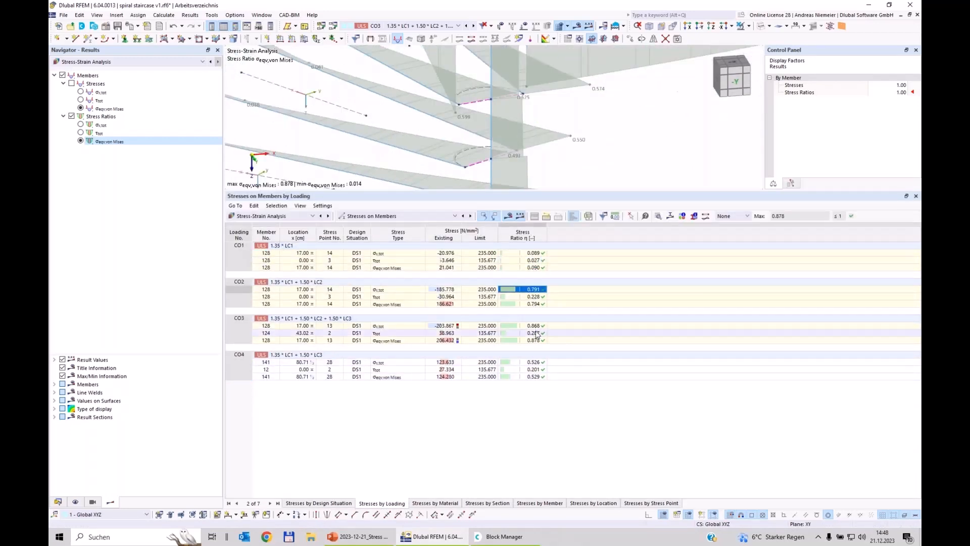
pyautogui.click(533, 333)
pyautogui.moveTo(535, 369); pyautogui.dragTo(535, 362)
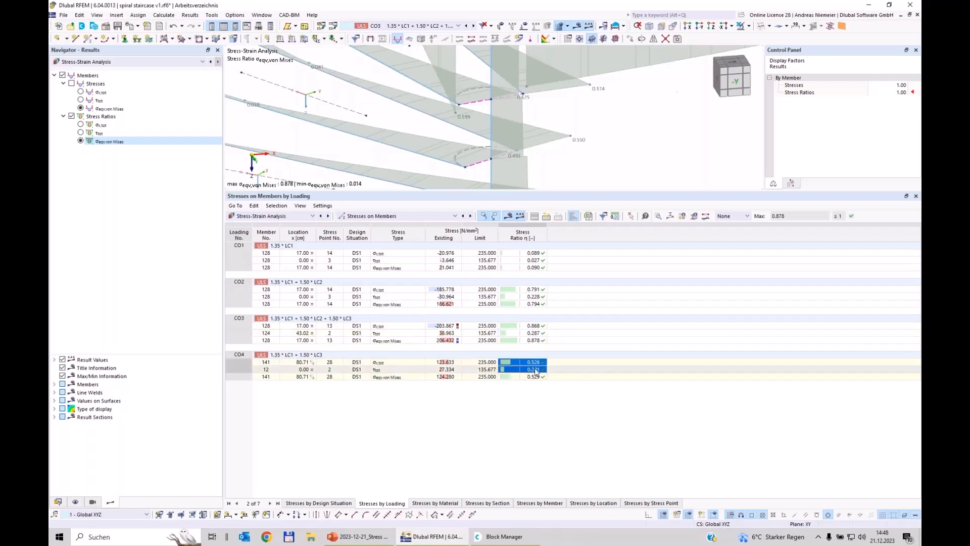
pyautogui.click(533, 362)
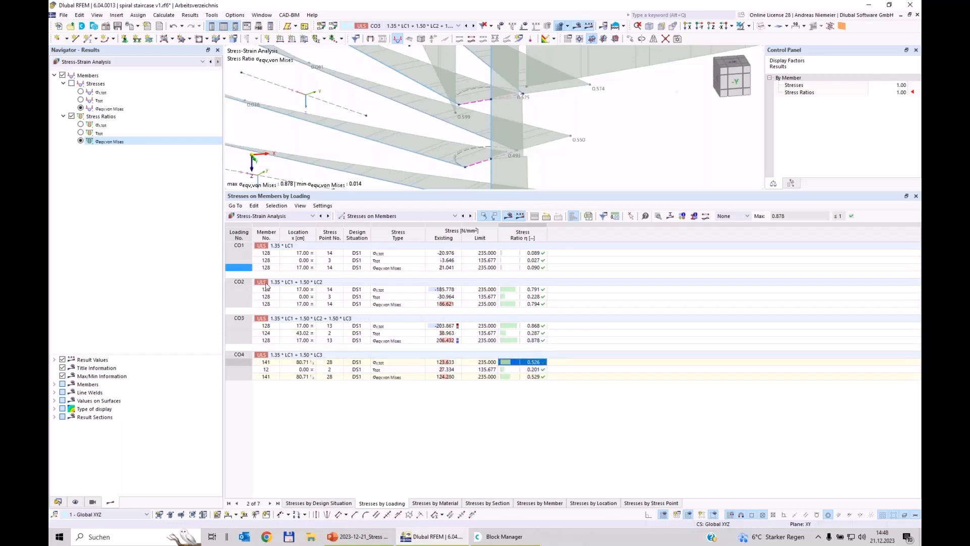
pyautogui.click(242, 319)
# - Review the member stresses sorted by material, section and member, and reduce the height of the results table
pyautogui.click(426, 503)
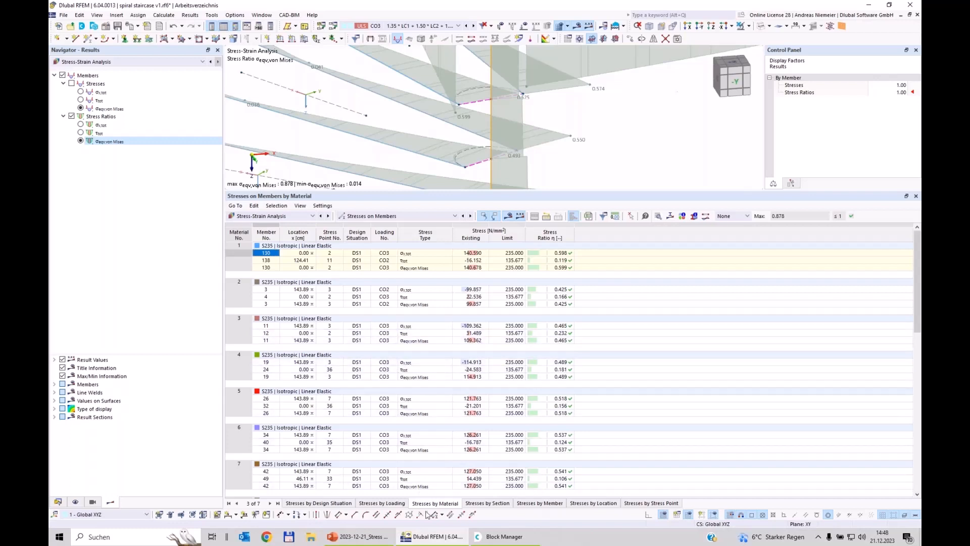
pyautogui.click(488, 504)
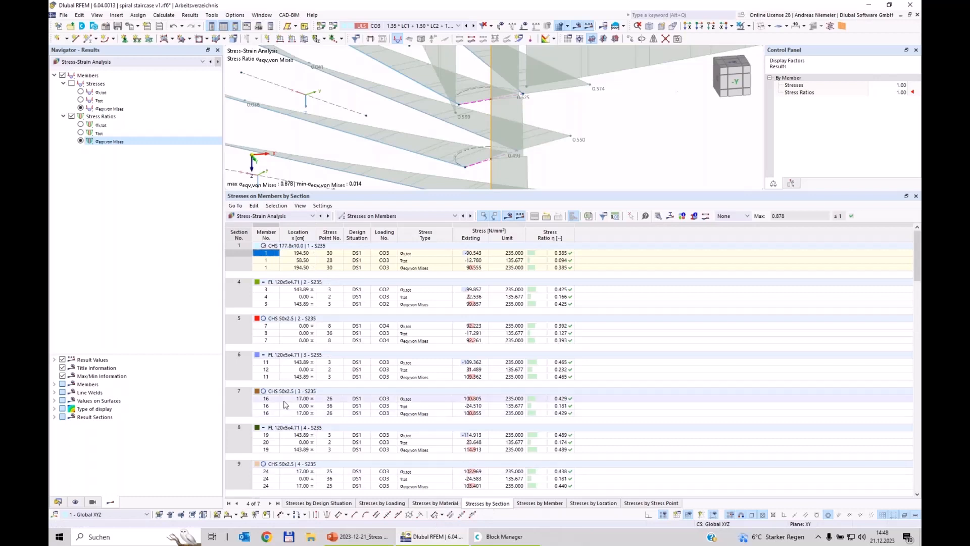
pyautogui.click(546, 504)
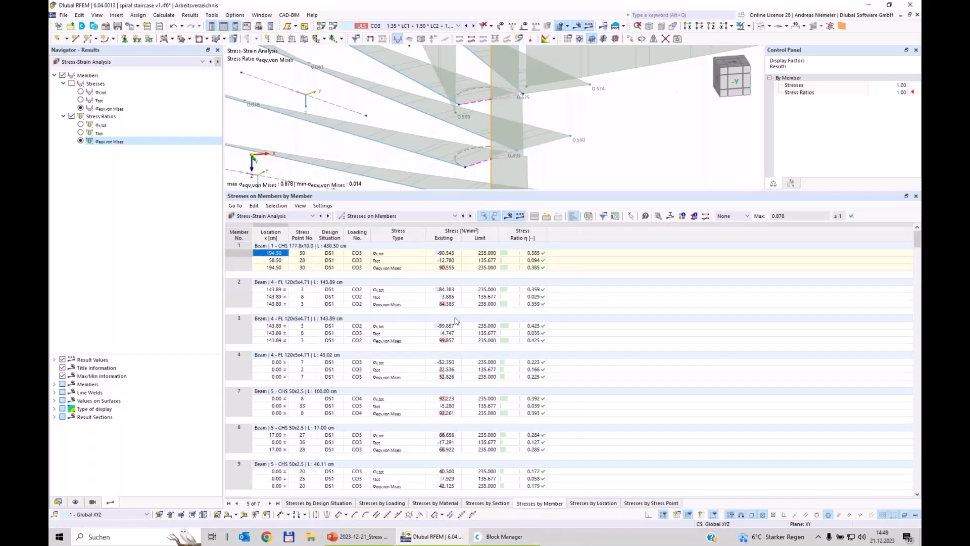
pyautogui.moveTo(917, 242); pyautogui.dragTo(917, 485)
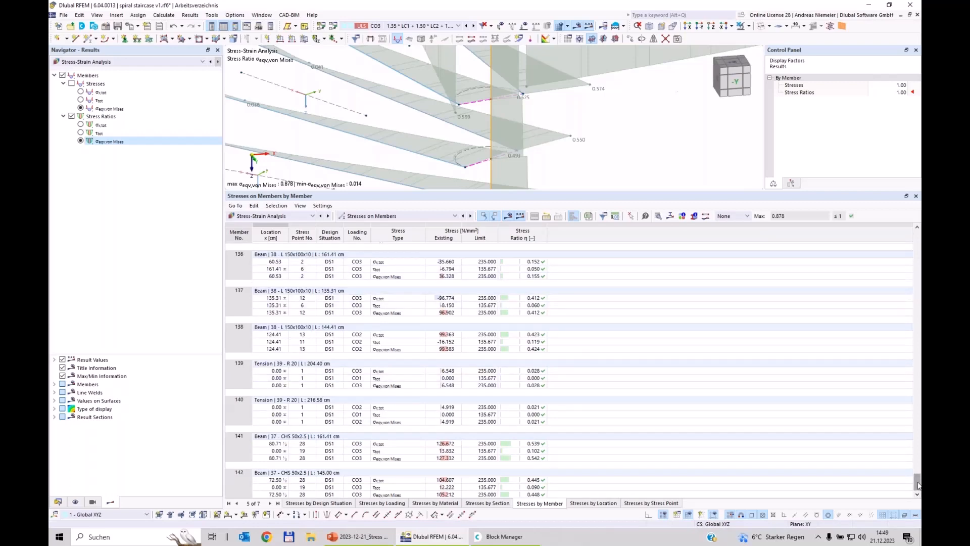
pyautogui.moveTo(918, 482); pyautogui.dragTo(917, 235)
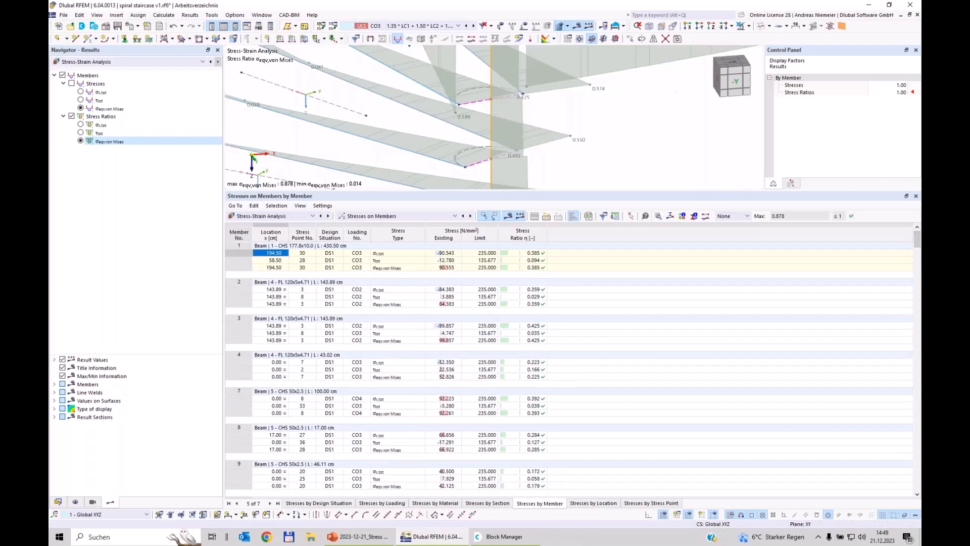
pyautogui.moveTo(698, 194); pyautogui.dragTo(677, 303)
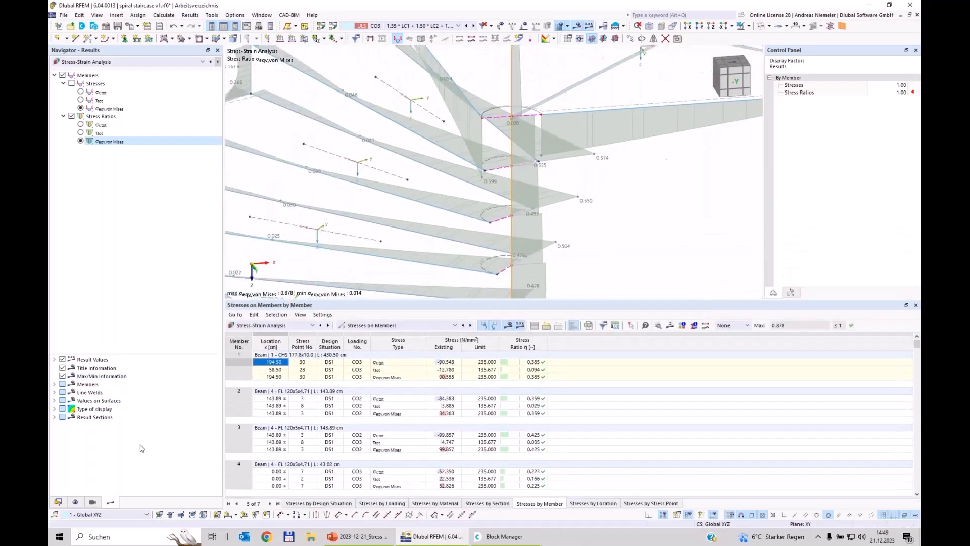
# - Activate Member Representatives in the model's base data and accept the deletion of all results
pyautogui.click(58, 504)
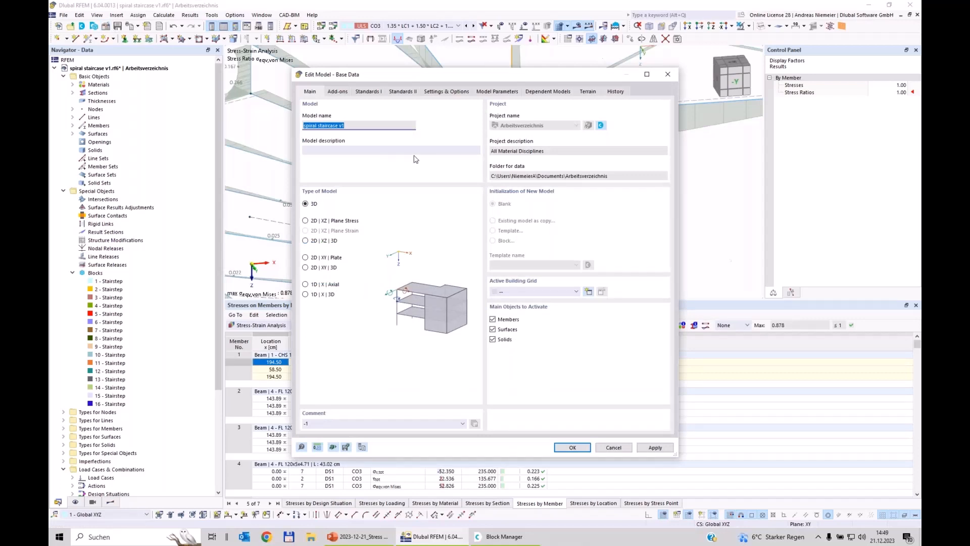
pyautogui.click(451, 93)
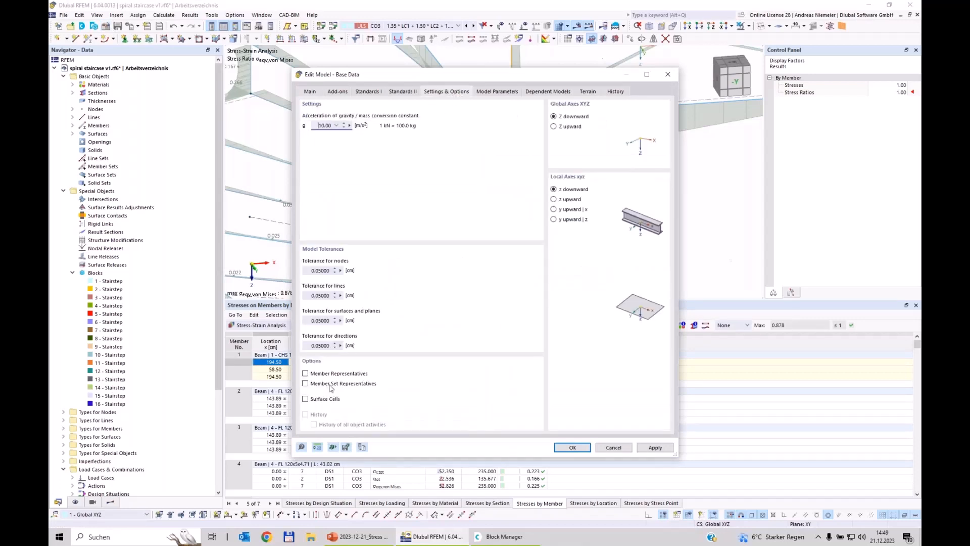
pyautogui.click(307, 374)
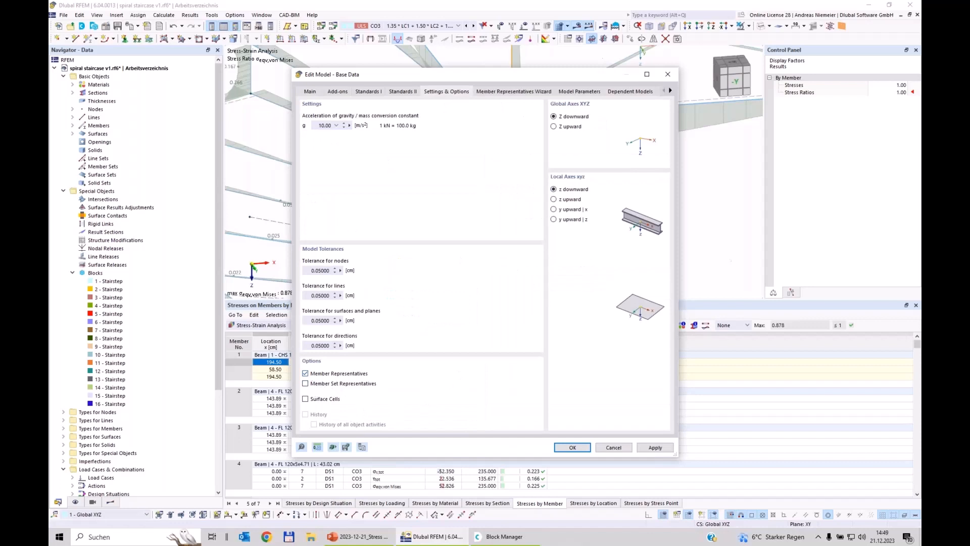
pyautogui.click(572, 447)
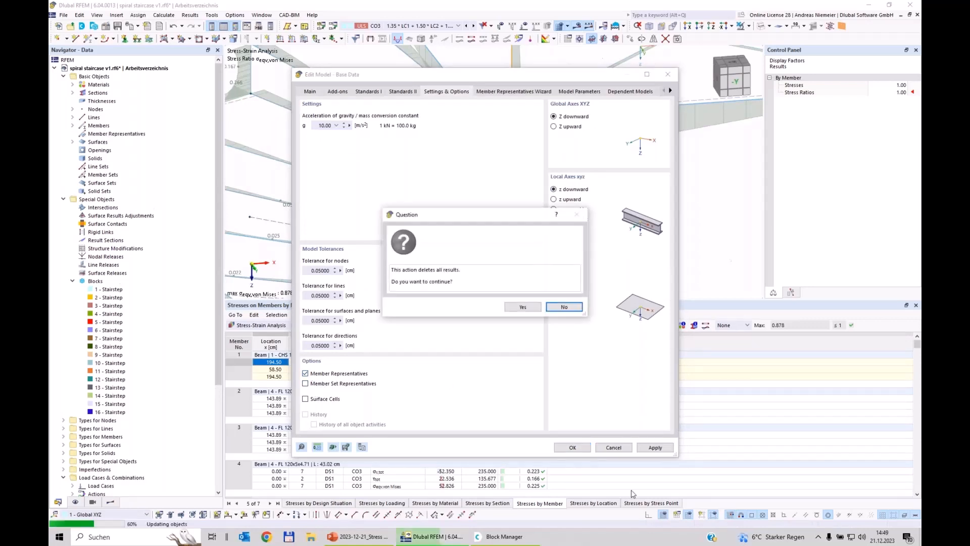
pyautogui.click(521, 308)
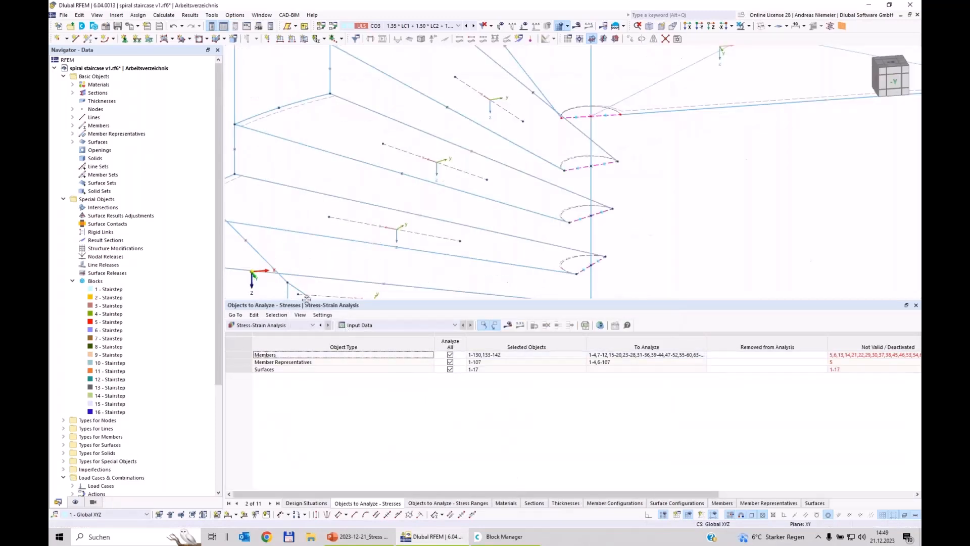
# - Look through the list of member representatives among the basic objects, with the results table made smaller
pyautogui.moveTo(299, 305); pyautogui.dragTo(285, 383)
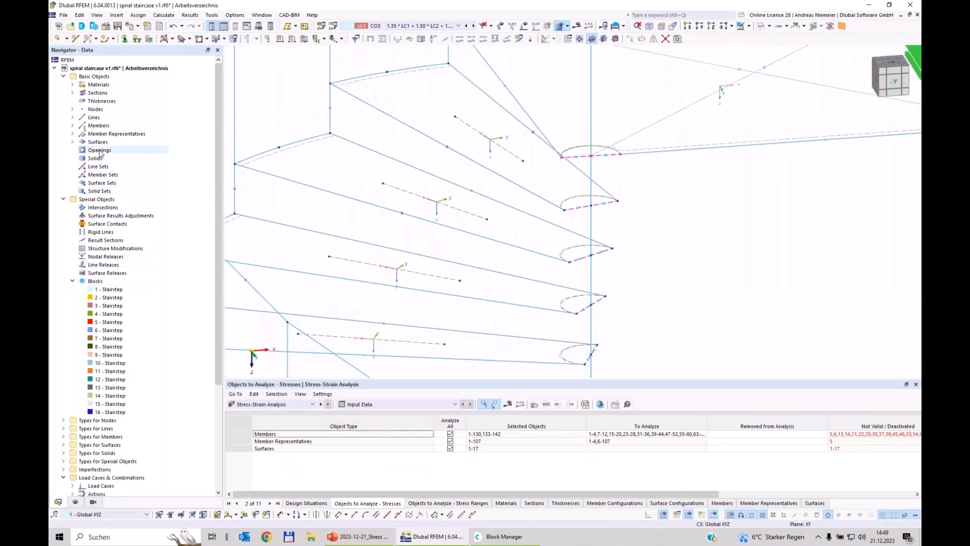
pyautogui.click(75, 134)
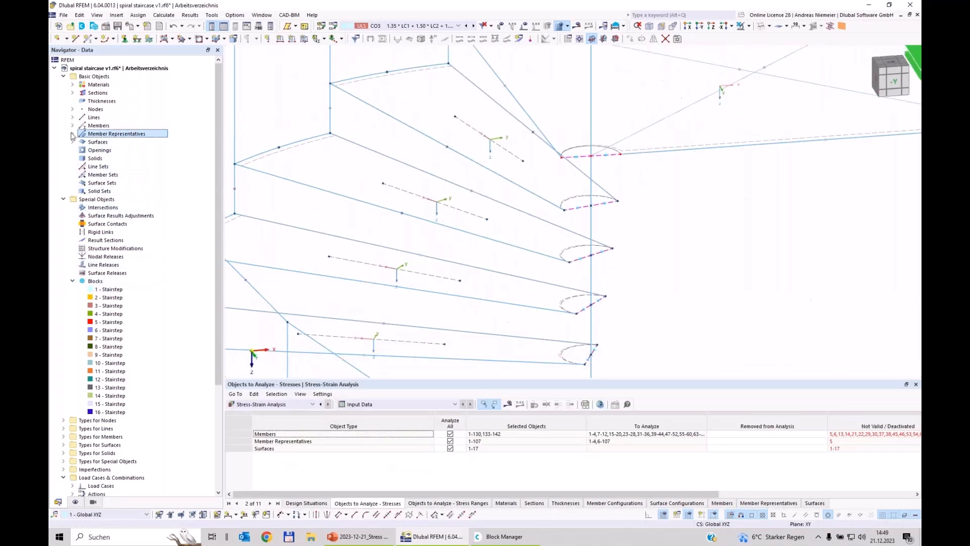
pyautogui.click(72, 134)
pyautogui.scroll(-8, 96, 151)
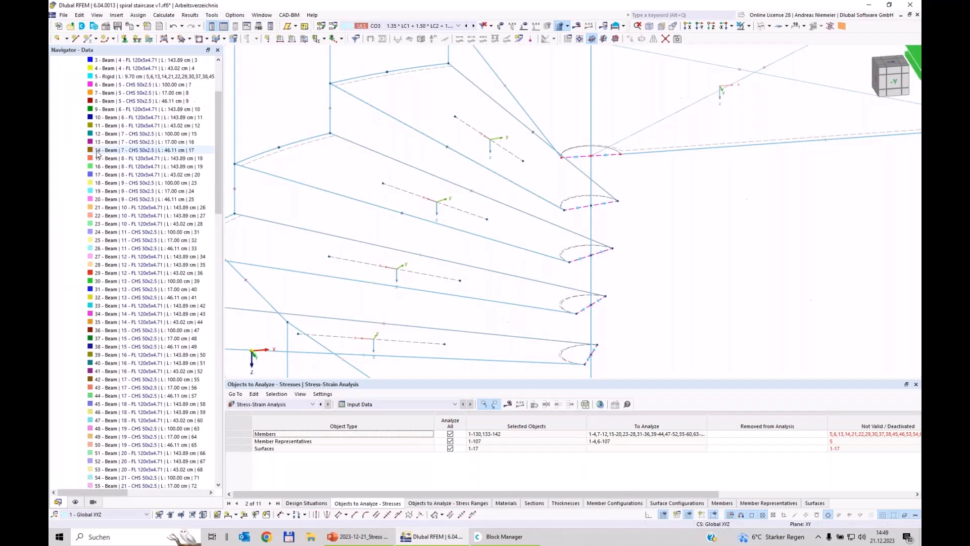
pyautogui.scroll(-15, 99, 154)
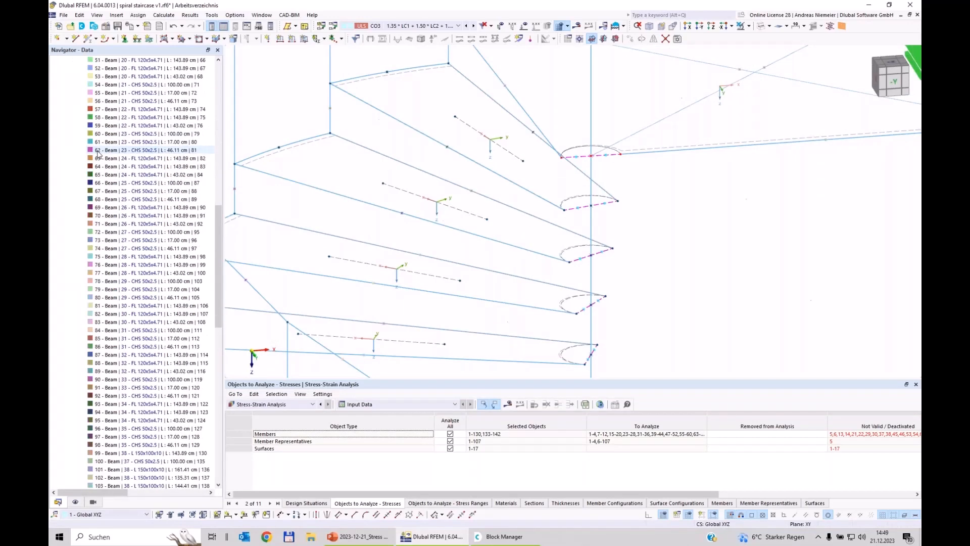
pyautogui.scroll(9, 103, 282)
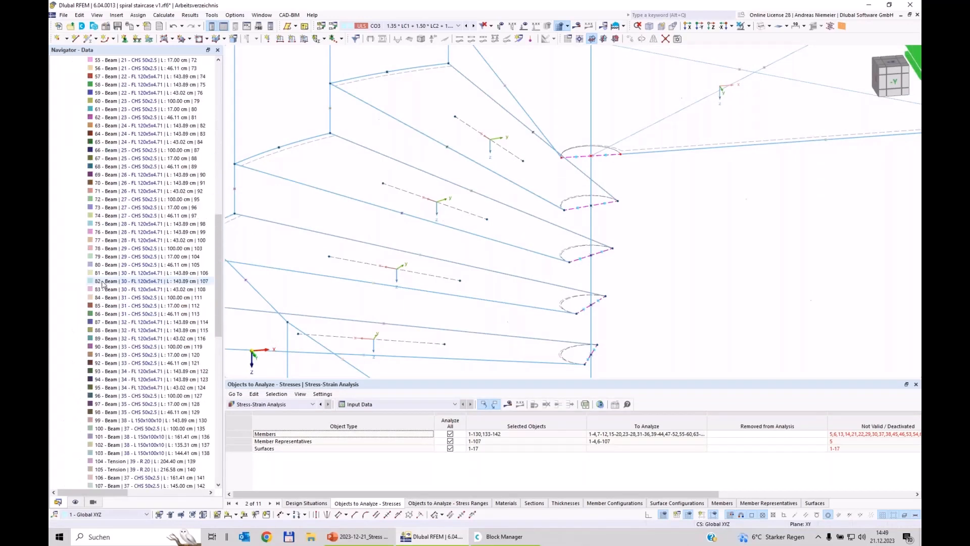
pyautogui.scroll(10, 103, 283)
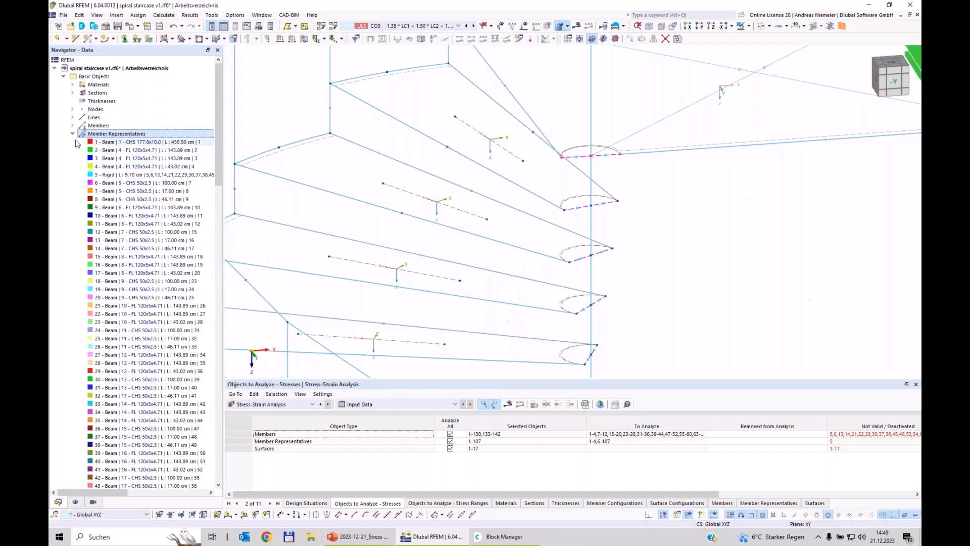
pyautogui.click(72, 134)
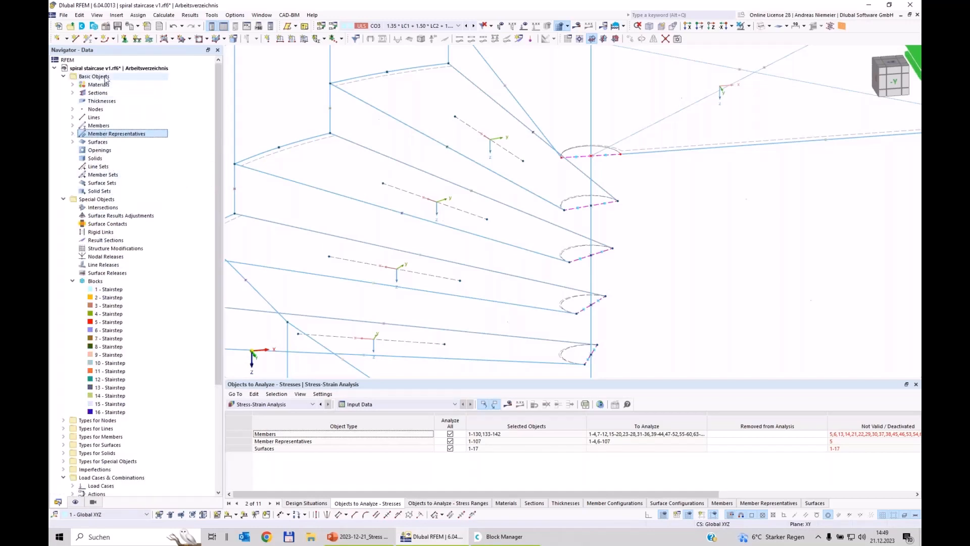
# - Review which member properties, from materials to lengths, the Member Representatives Wizard considers in the model's base data, leaving the settings unchanged
pyautogui.click(121, 69)
pyautogui.rightClick(120, 69)
pyautogui.click(141, 78)
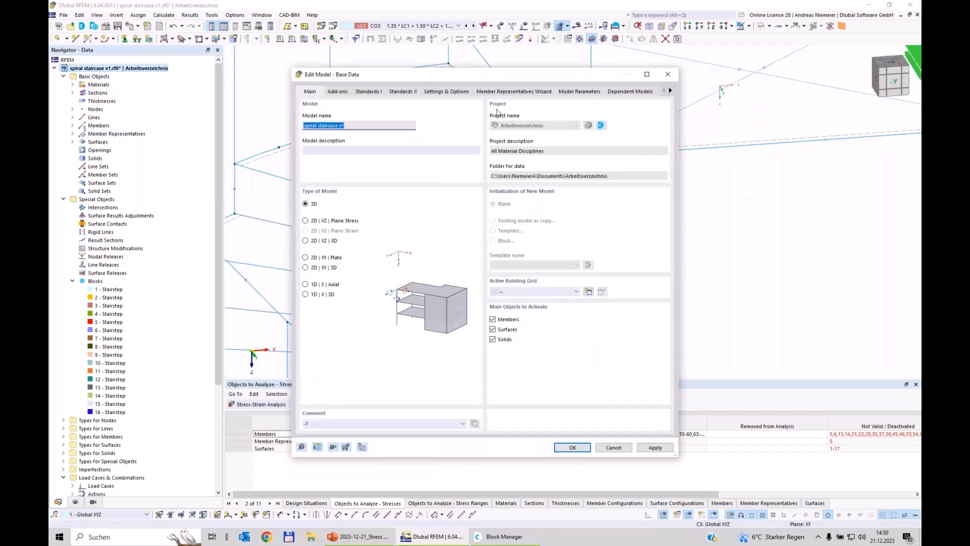
pyautogui.click(528, 93)
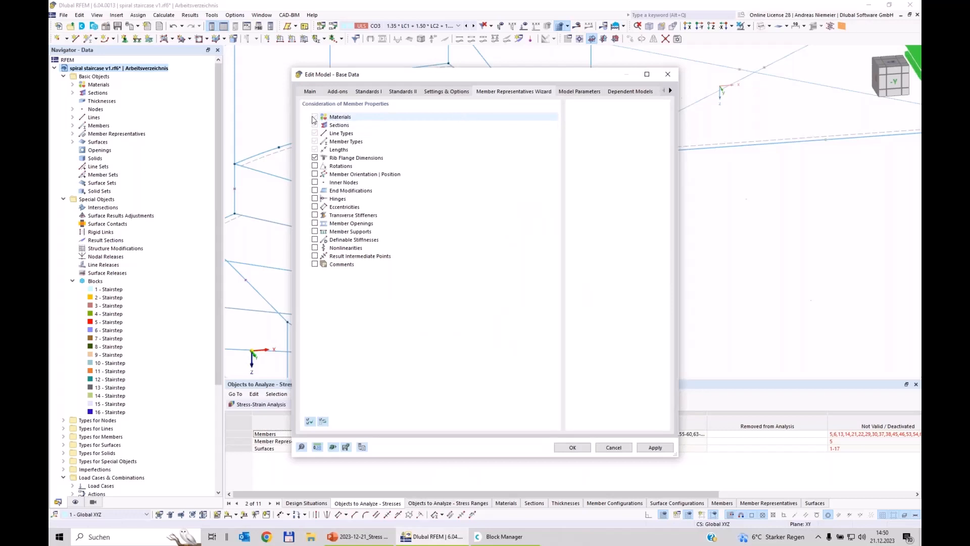
pyautogui.click(334, 126)
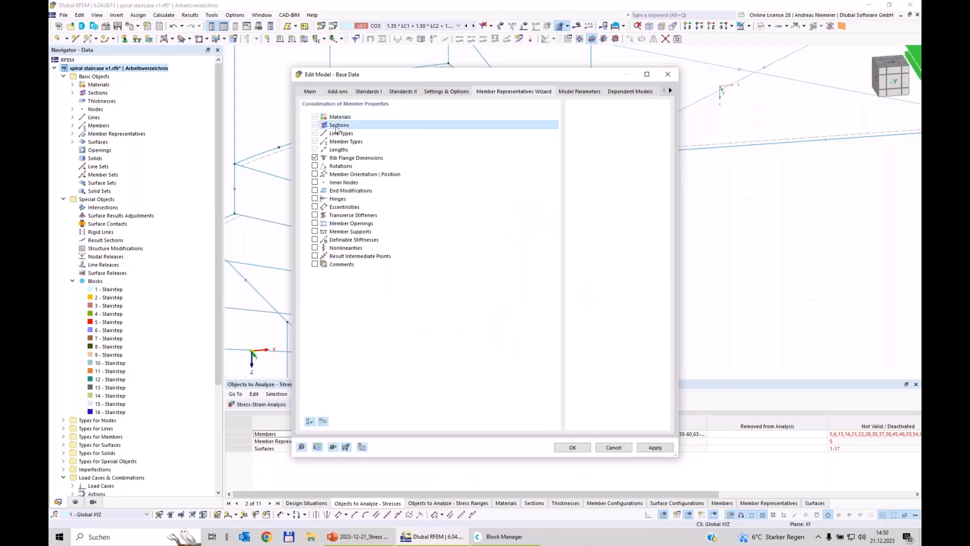
pyautogui.click(342, 133)
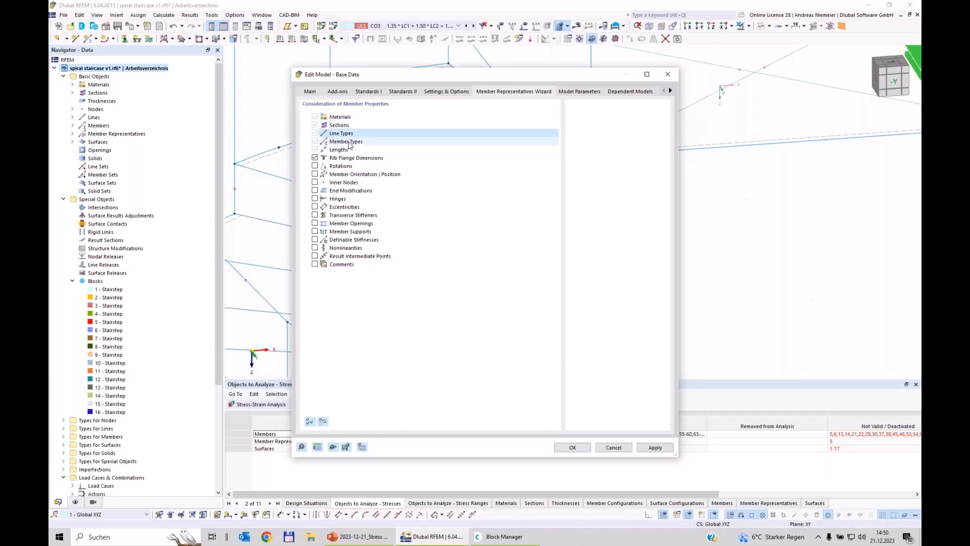
pyautogui.click(348, 142)
pyautogui.click(344, 150)
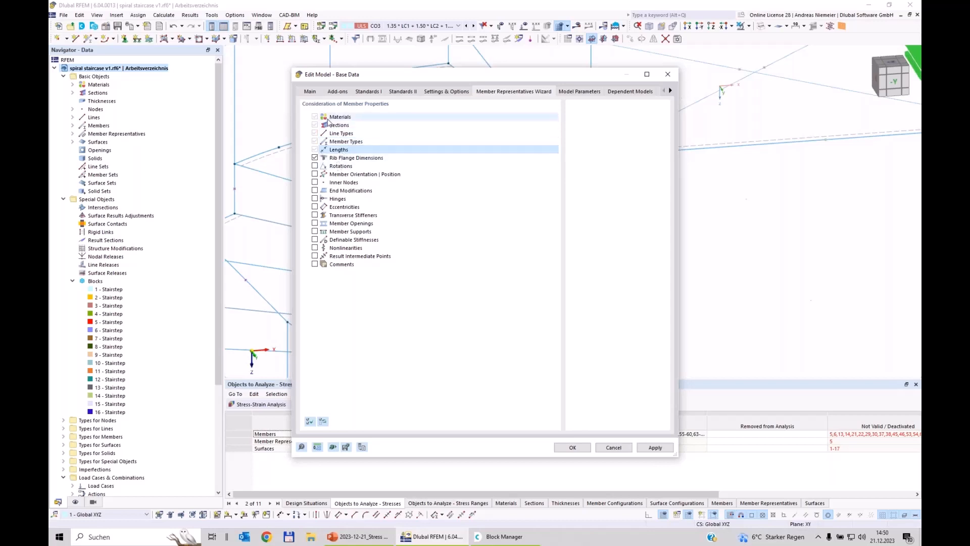
pyautogui.click(613, 448)
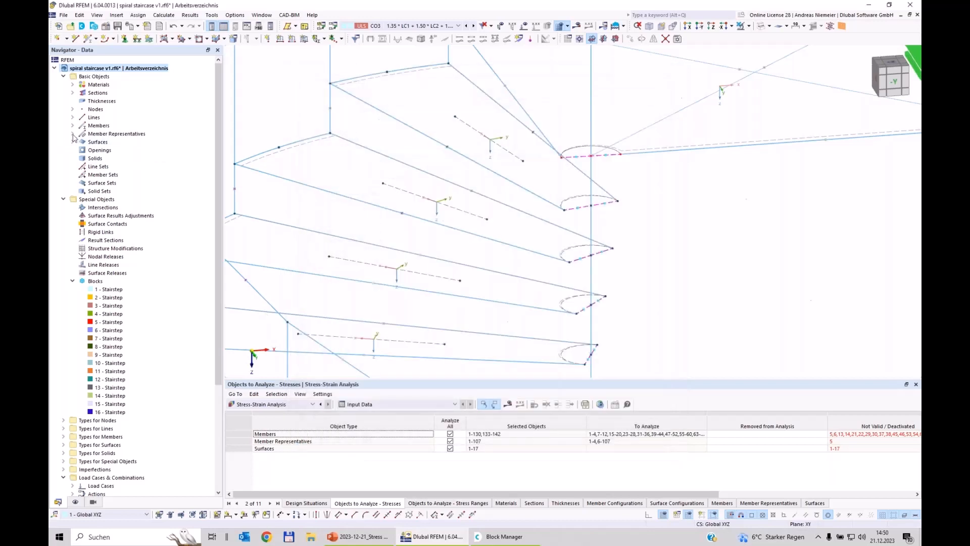
# - Check the sections and lengths in the full list of member representatives, and collapse the list again
pyautogui.click(72, 133)
pyautogui.scroll(-20, 173, 284)
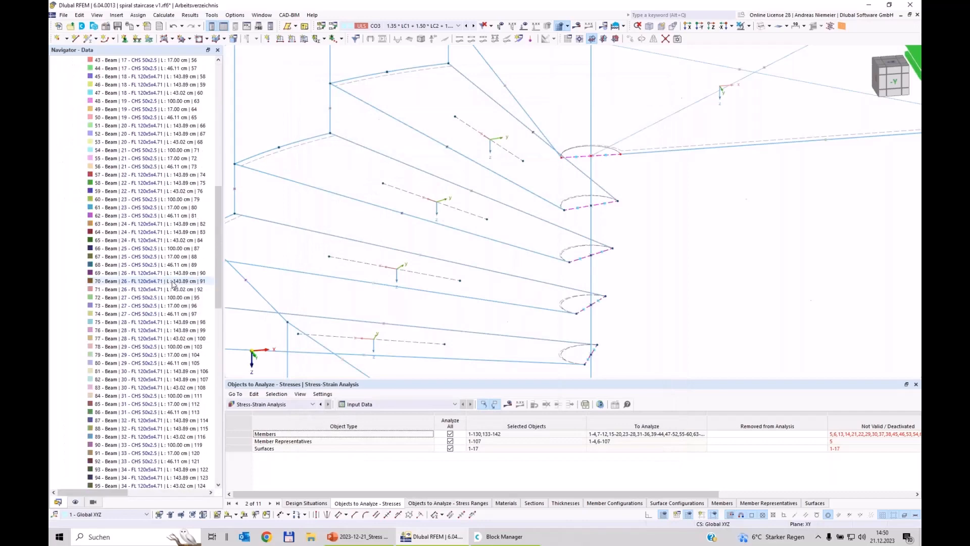
pyautogui.scroll(-8, 173, 284)
pyautogui.scroll(20, 169, 277)
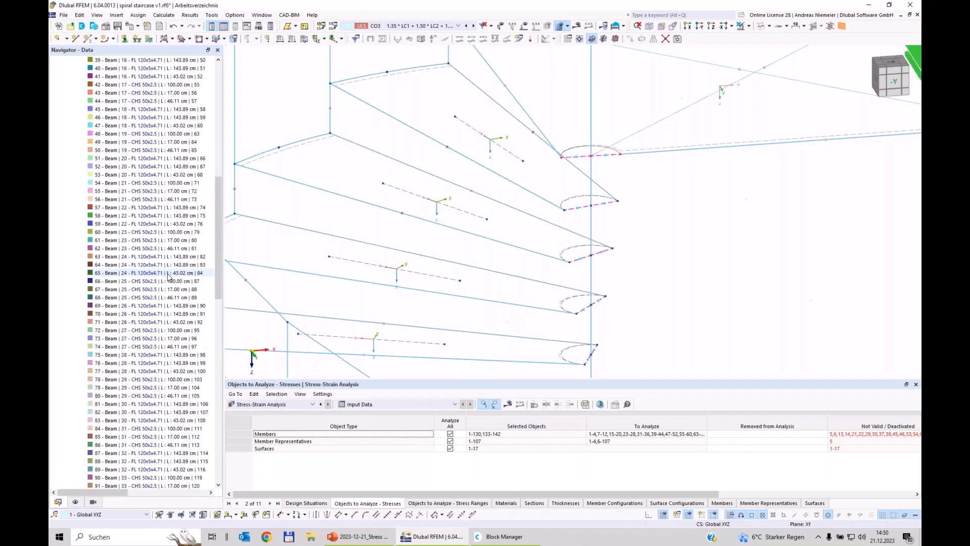
pyautogui.scroll(5, 169, 276)
pyautogui.click(72, 134)
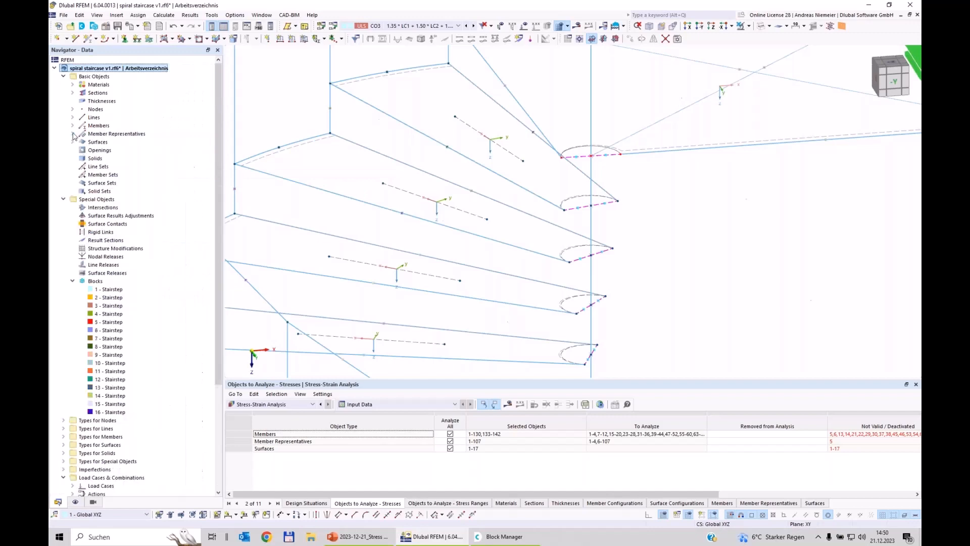
# - Assign block 1 - Stairstep as the reference block for stair step blocks 2 to 16
pyautogui.scroll(-3, 314, 220)
pyautogui.moveTo(334, 214); pyautogui.dragTo(506, 184, button='middle')
pyautogui.scroll(-5, 501, 182)
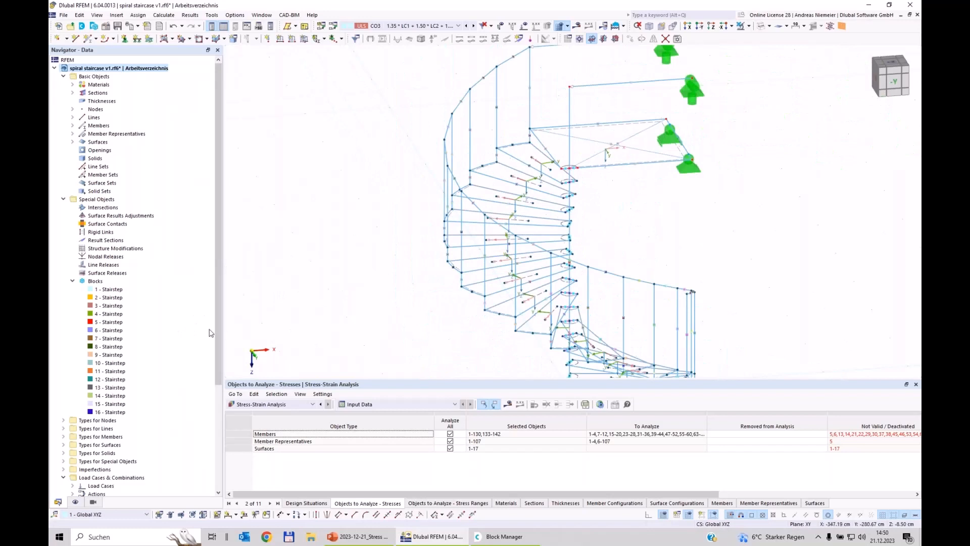
pyautogui.doubleClick(113, 289)
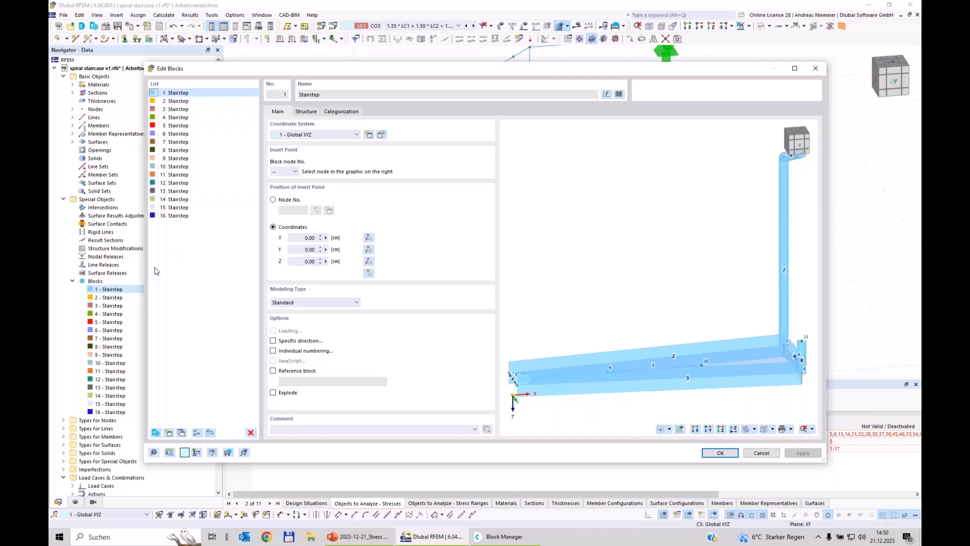
pyautogui.click(177, 102)
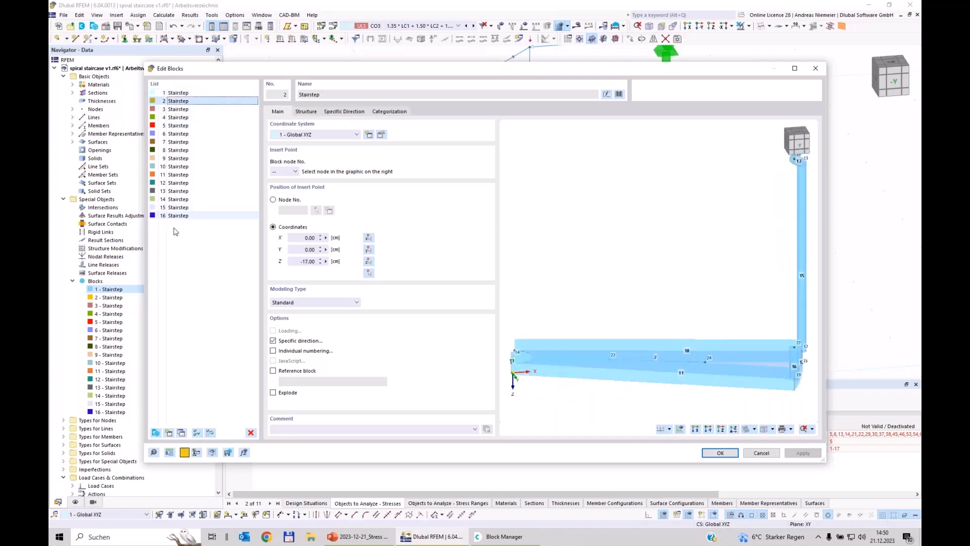
pyautogui.keyDown('shift'); pyautogui.click(178, 215); pyautogui.keyUp('shift')
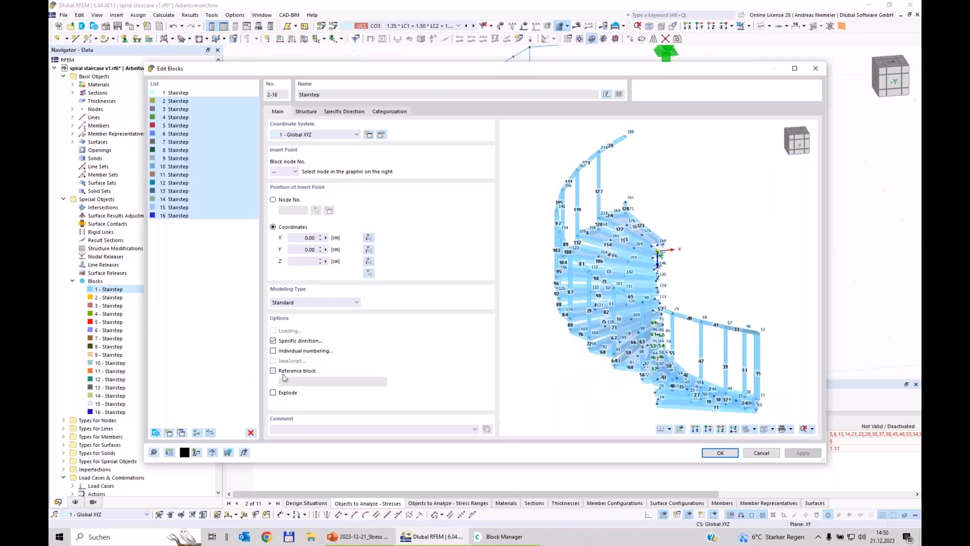
pyautogui.click(333, 384)
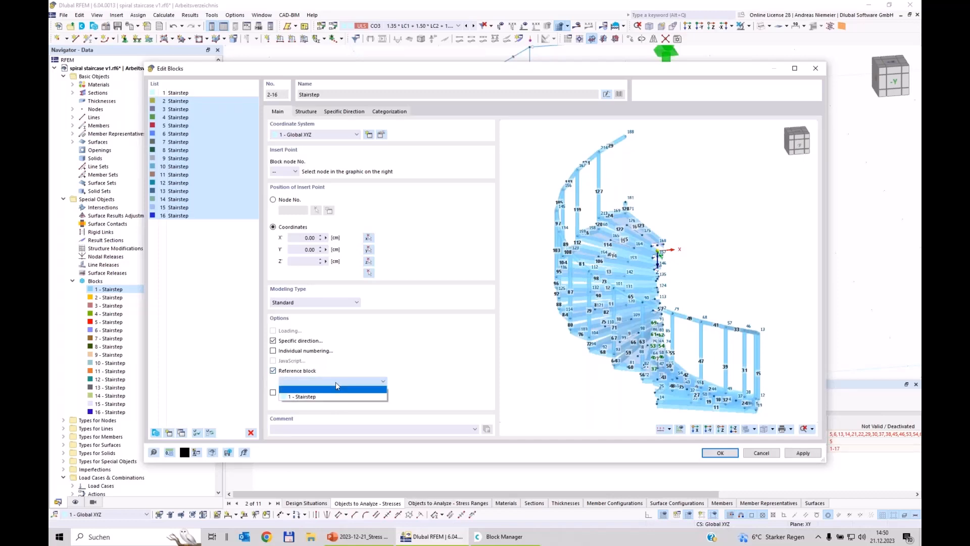
pyautogui.click(336, 397)
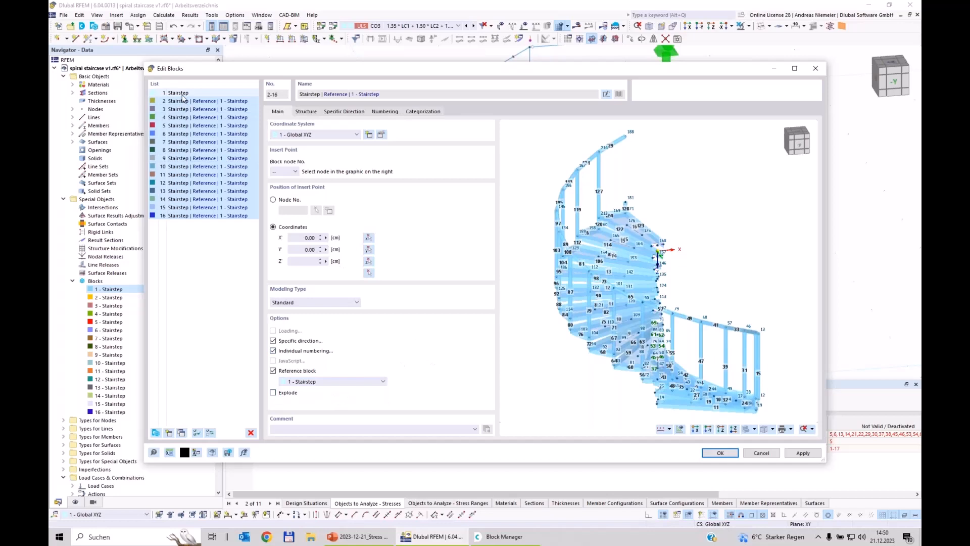
# - In the structure parameters of block 1, set Material 1 to 1 - S235 and Section 1 to 2 - FL 120x5x4.71
pyautogui.click(181, 94)
pyautogui.click(305, 113)
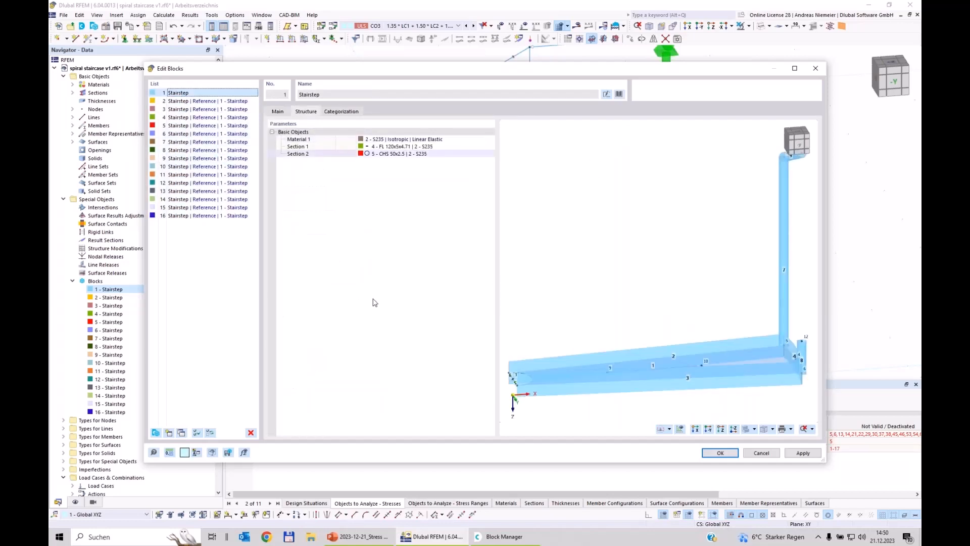
pyautogui.click(424, 140)
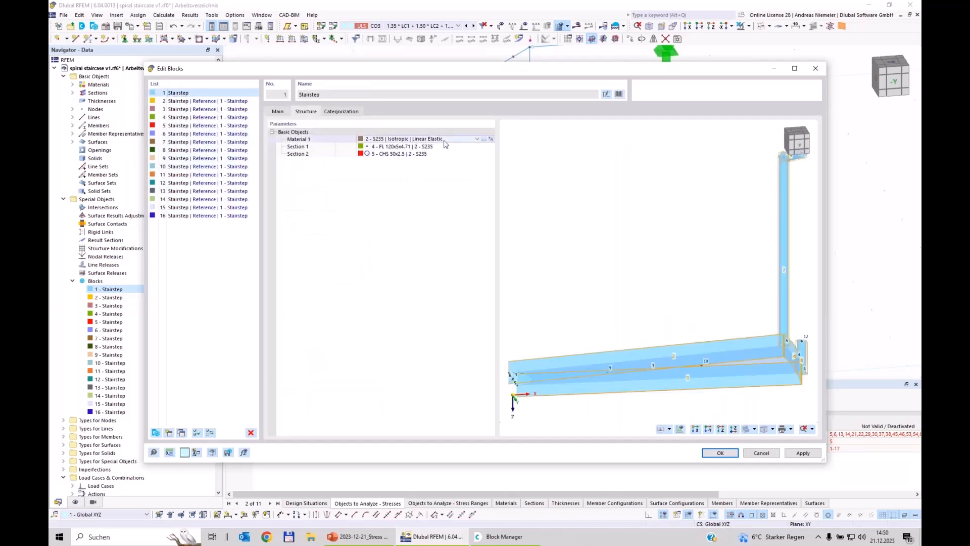
pyautogui.click(445, 140)
pyautogui.click(410, 146)
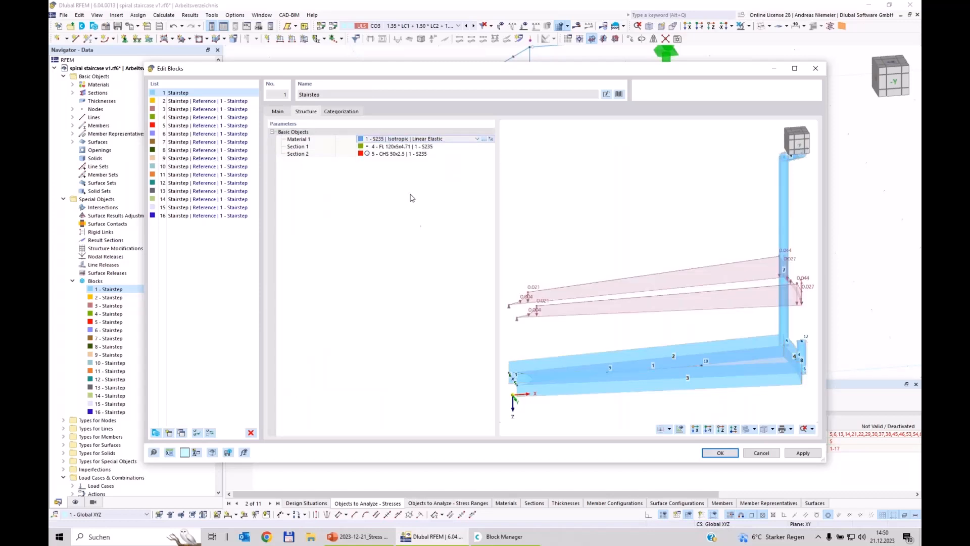
pyautogui.click(398, 147)
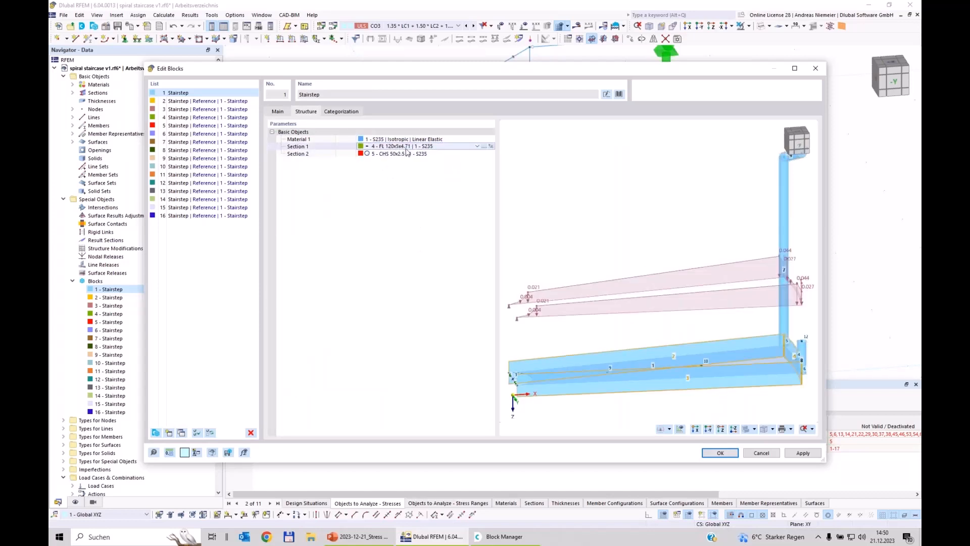
pyautogui.click(407, 147)
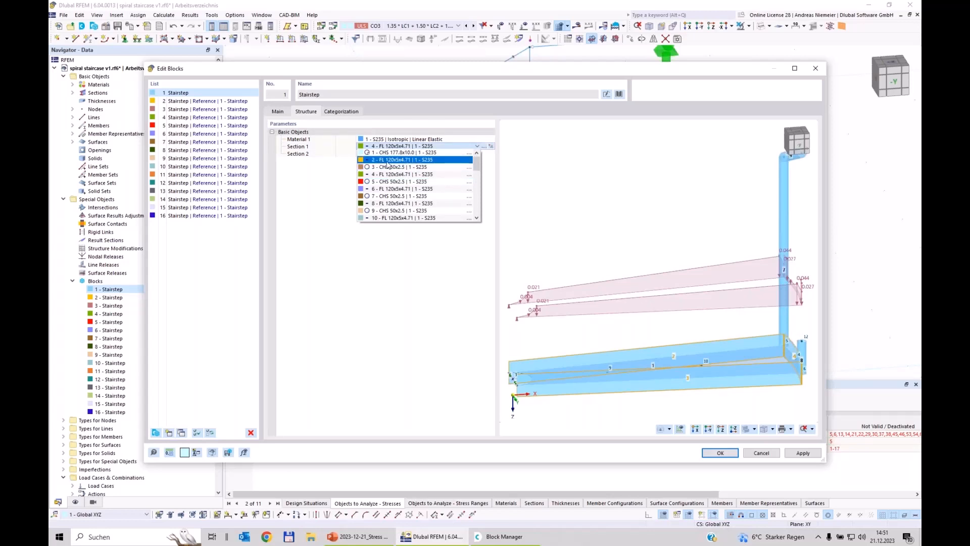
pyautogui.click(393, 161)
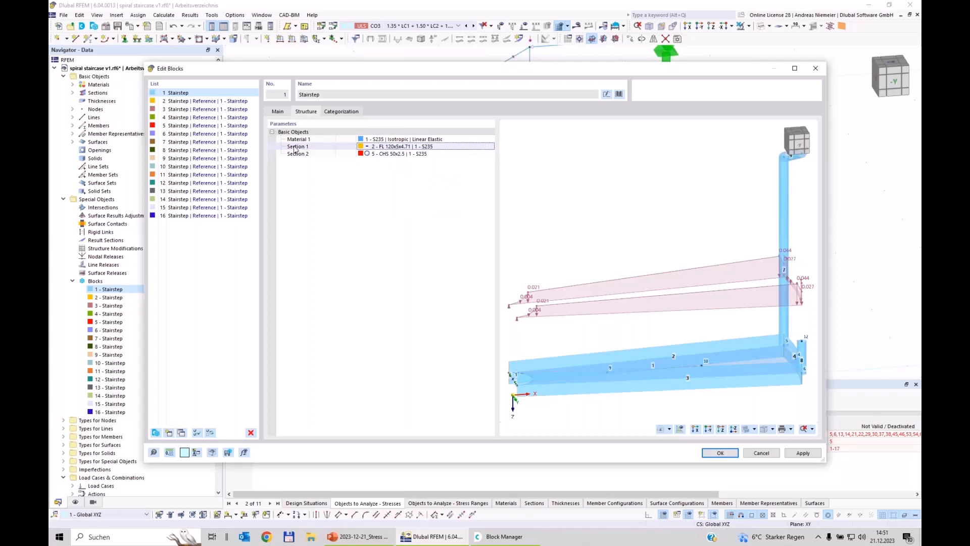
# - Set Section 2 of block 1 to 37 - CHS 50x2.5 and apply the block changes to the staircase
pyautogui.click(392, 154)
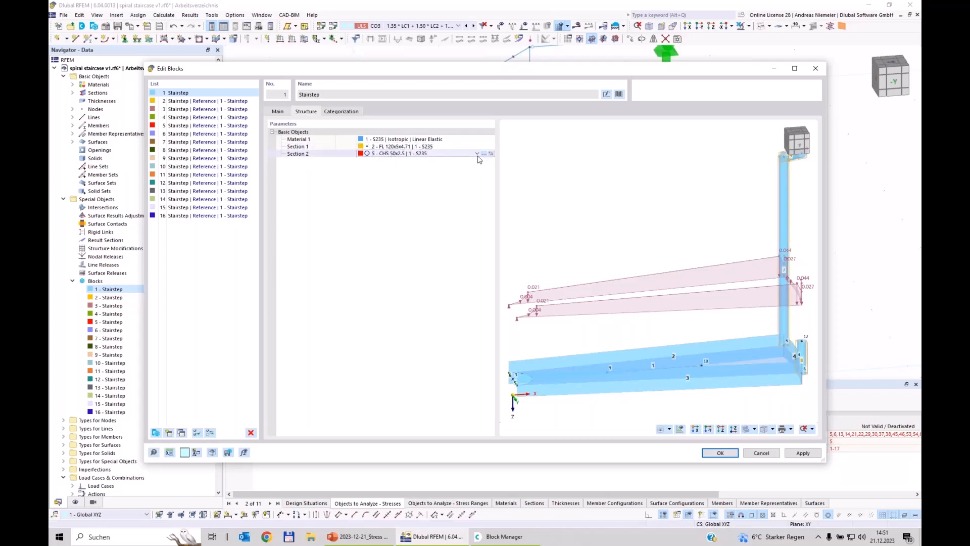
pyautogui.click(477, 154)
pyautogui.scroll(-5, 410, 197)
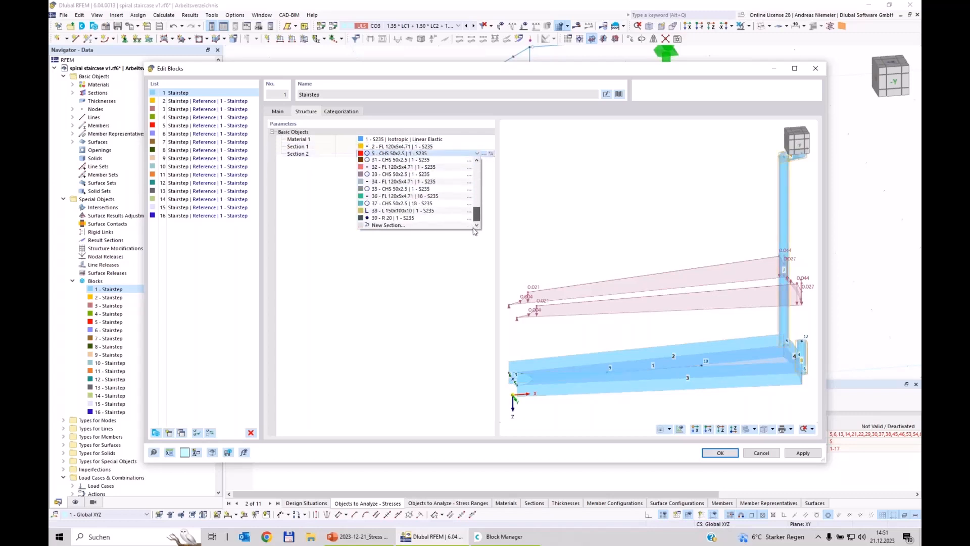
pyautogui.click(407, 204)
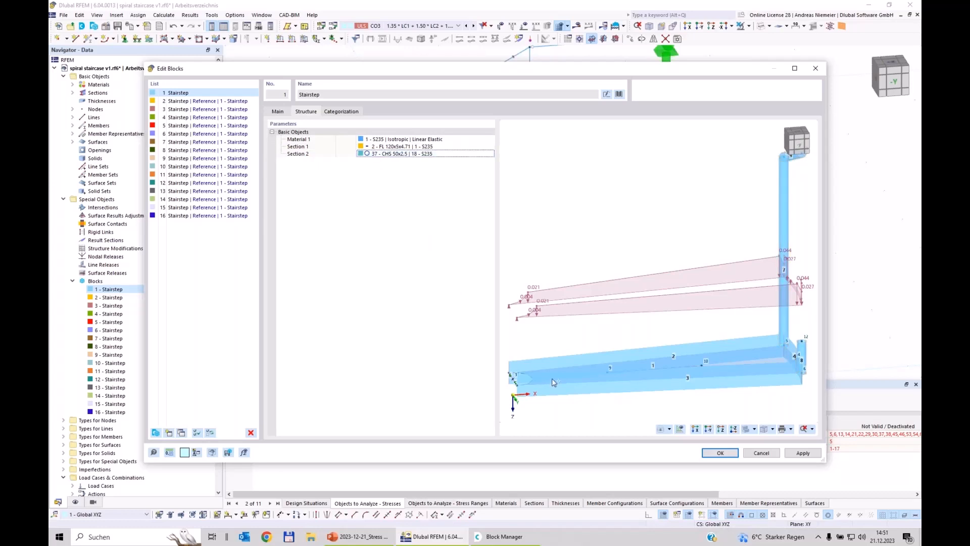
pyautogui.click(720, 453)
pyautogui.click(523, 307)
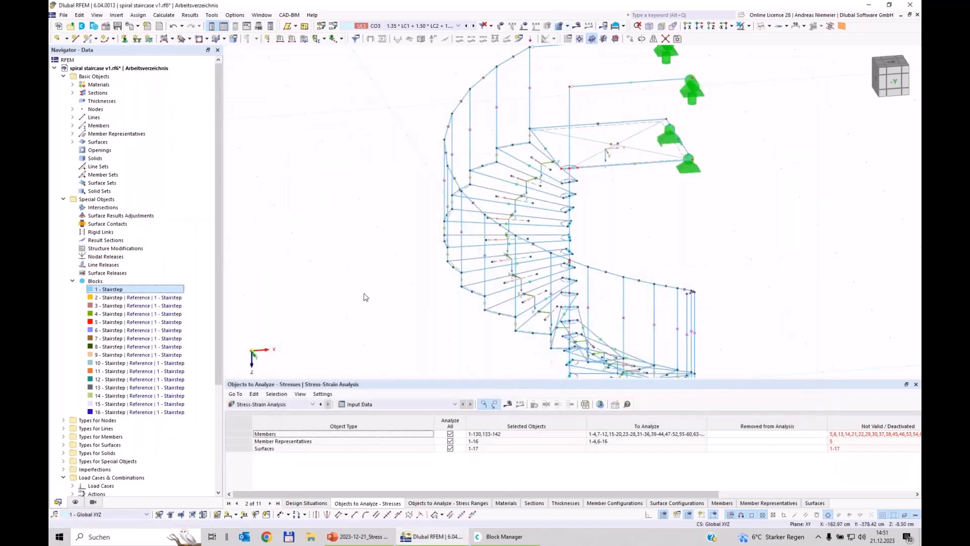
# - Highlight member representatives 1 to 7 one after another to examine which staircase members each one groups
pyautogui.click(73, 134)
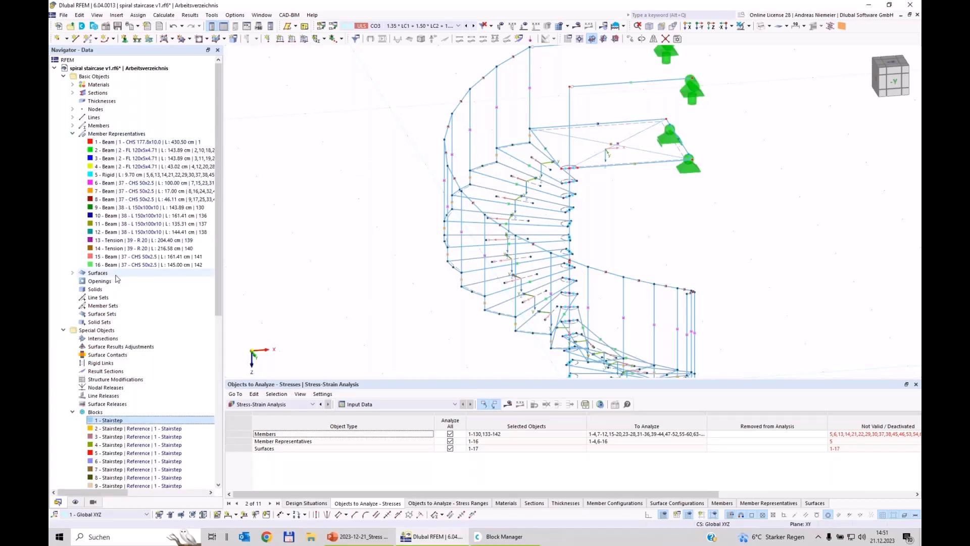
pyautogui.scroll(-2, 681, 205)
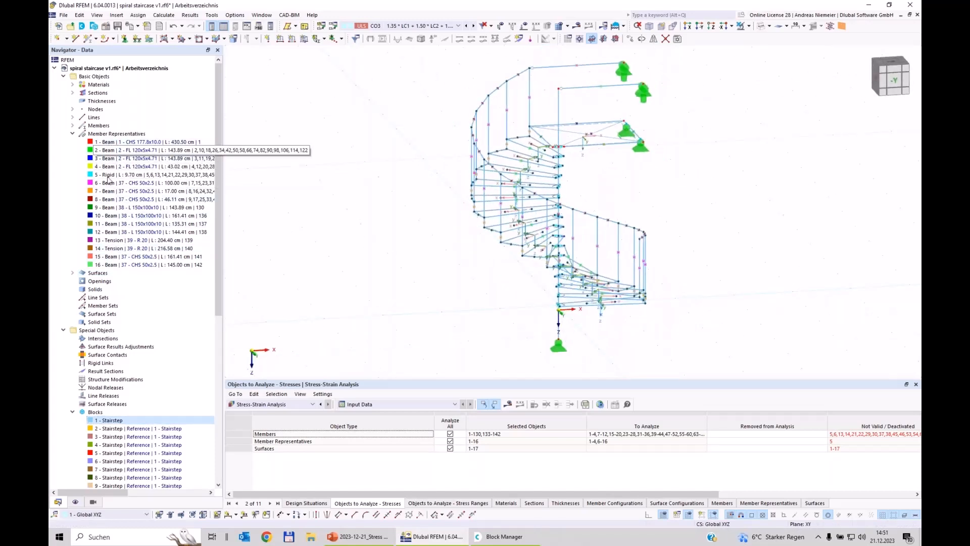
pyautogui.click(112, 142)
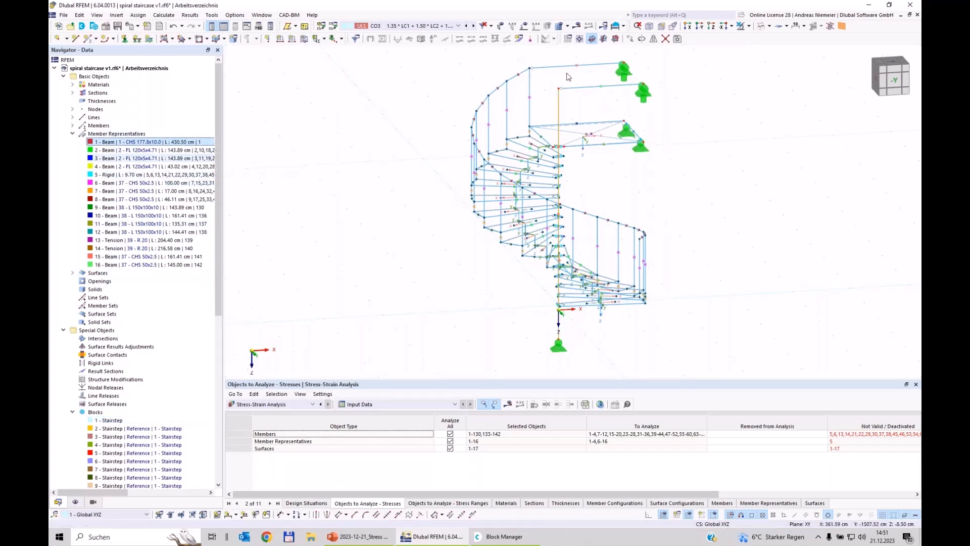
pyautogui.click(104, 150)
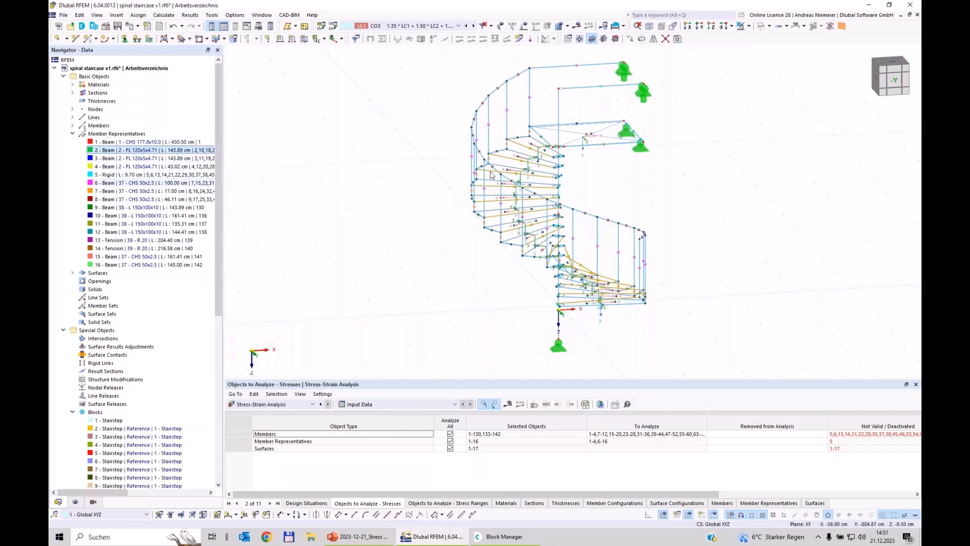
pyautogui.scroll(2, 505, 161)
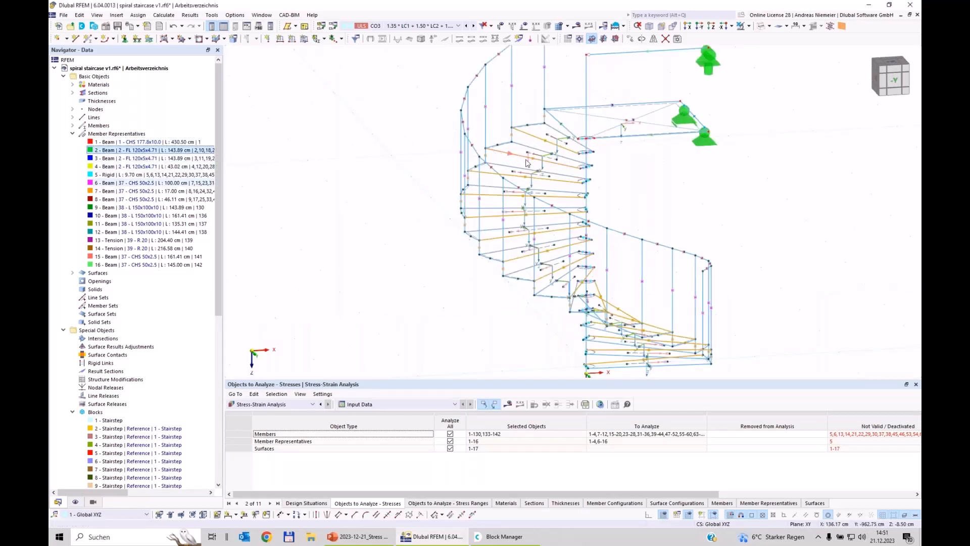
pyautogui.click(105, 159)
pyautogui.click(105, 166)
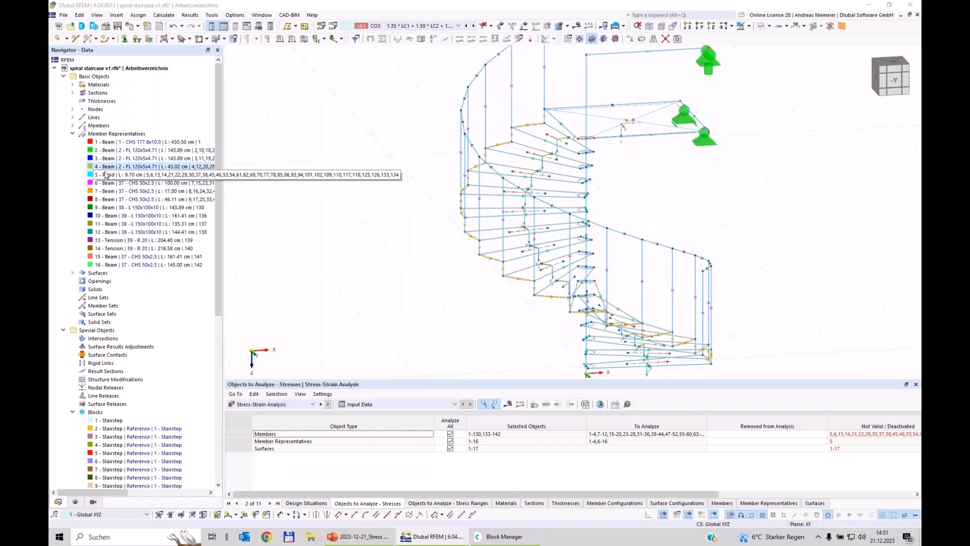
pyautogui.click(108, 175)
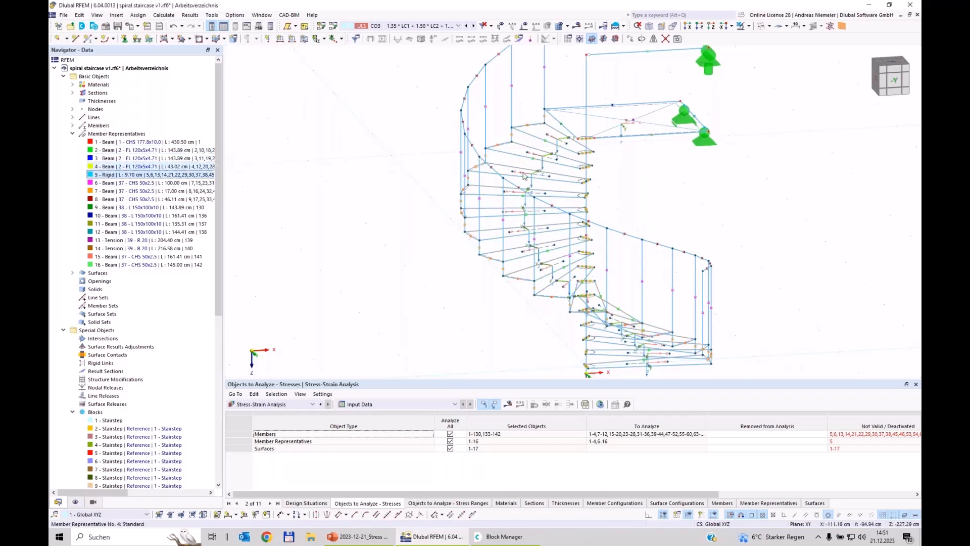
pyautogui.scroll(2, 587, 155)
pyautogui.press('Down')
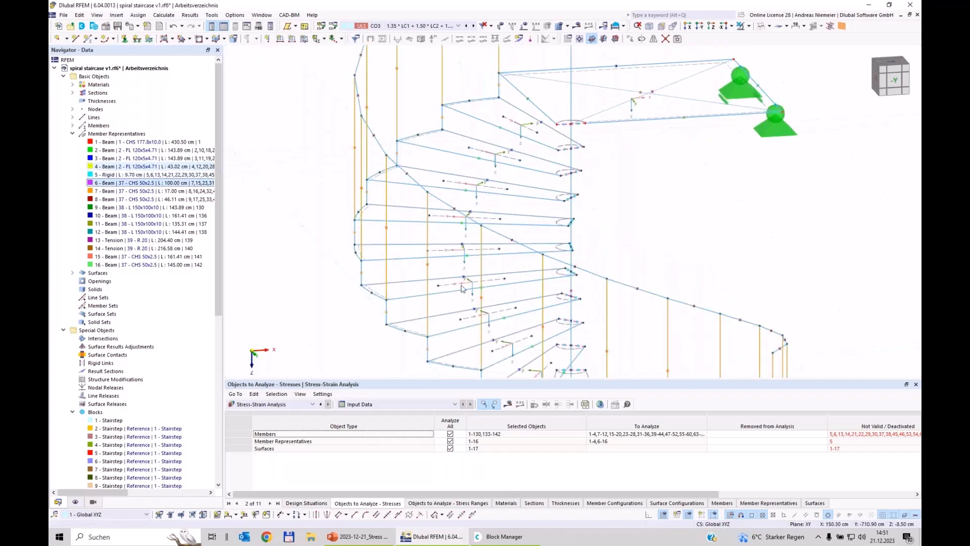
pyautogui.scroll(-3, 436, 230)
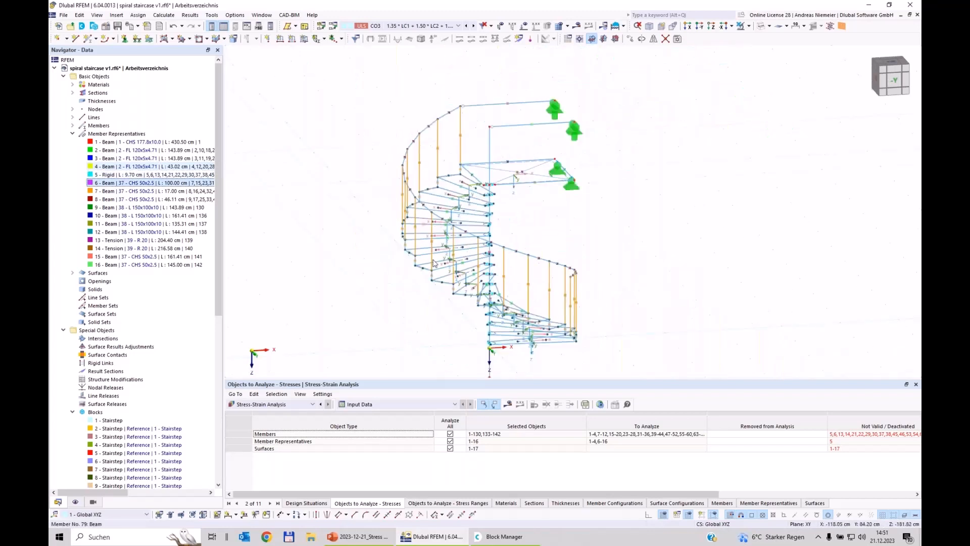
pyautogui.press('Down')
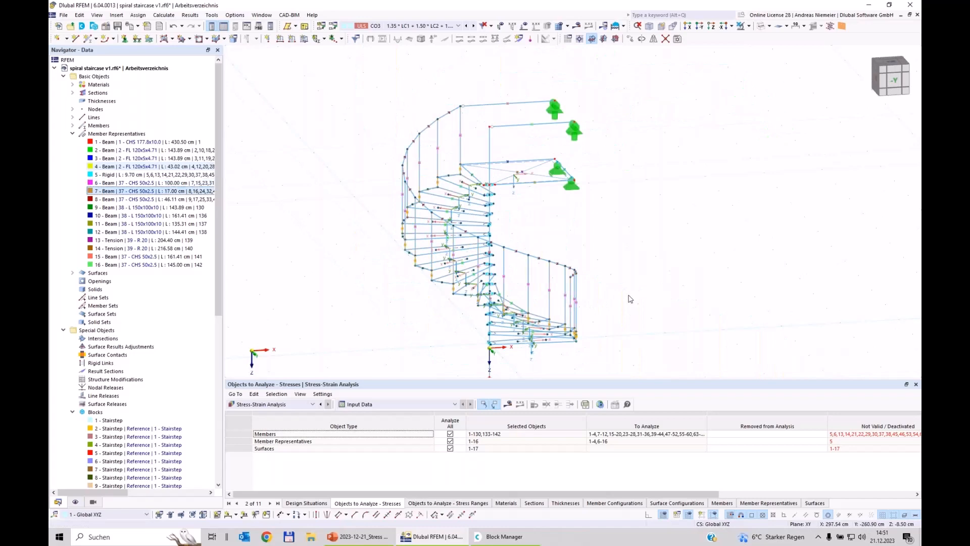
# - Highlight member representatives 8 to 16 one after another to examine which staircase members each one groups
pyautogui.scroll(4, 404, 291)
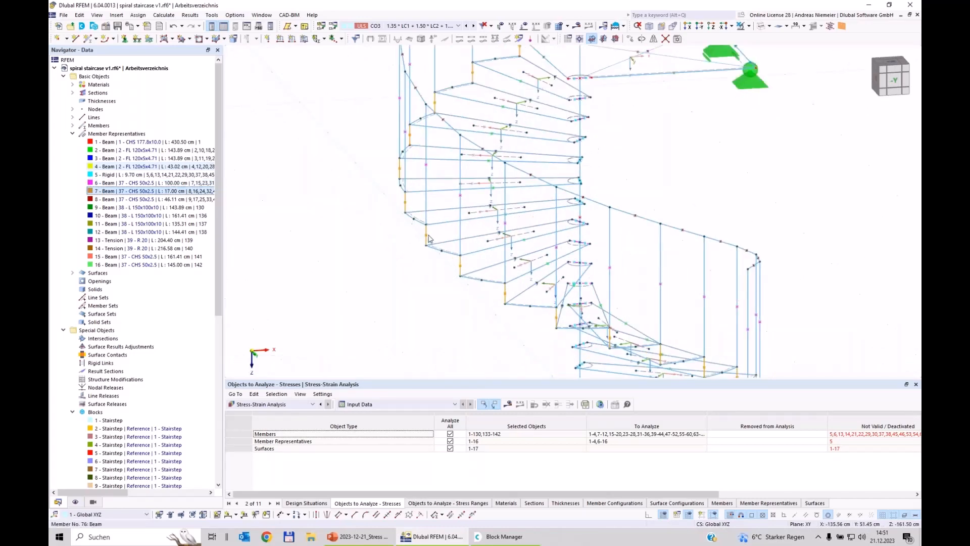
pyautogui.press('Down')
pyautogui.scroll(-3, 423, 302)
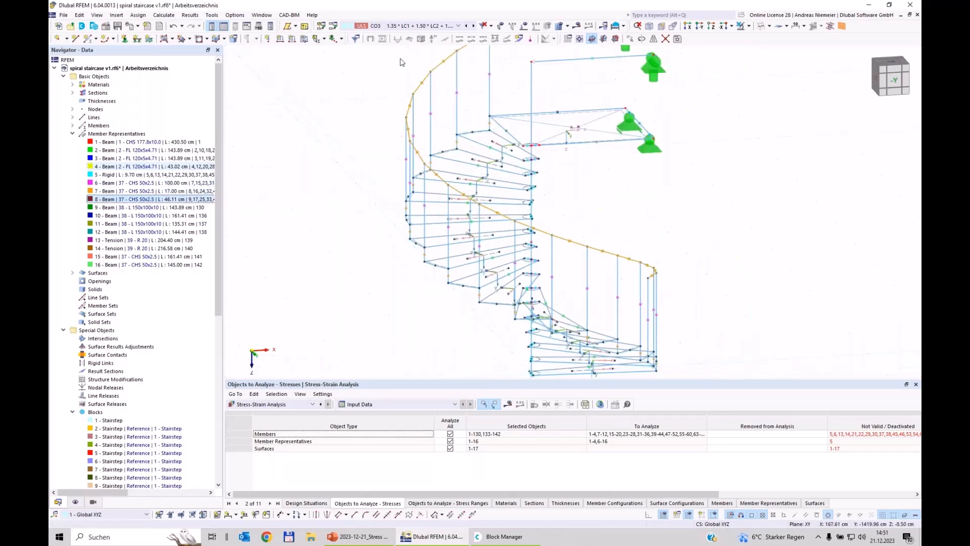
pyautogui.scroll(-3, 389, 263)
pyautogui.press('Down')
pyautogui.scroll(5, 436, 297)
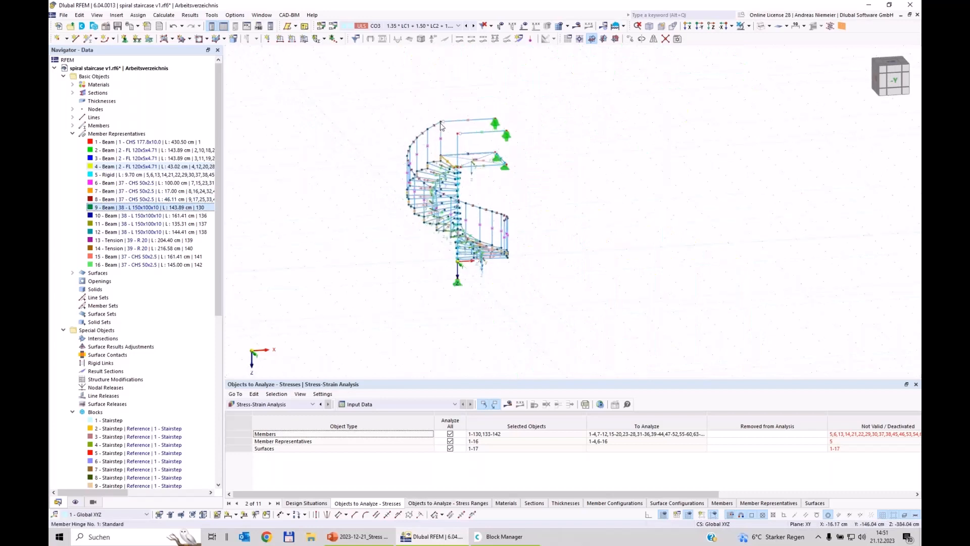
pyautogui.press('Down')
pyautogui.press('Down')
pyautogui.press('Down')
pyautogui.press('Down')
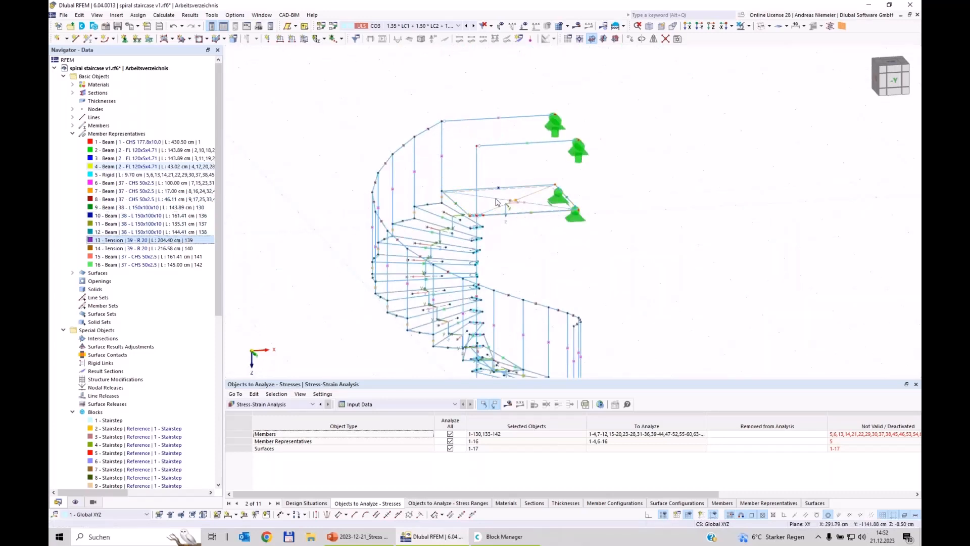
pyautogui.press('Down')
pyautogui.press('Down')
pyautogui.press('Down')
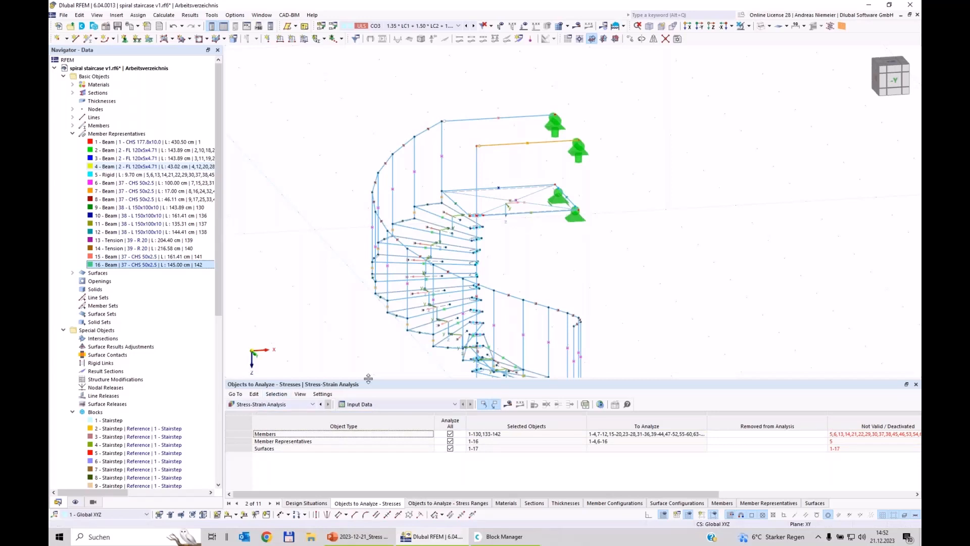
# - Exclude all members and surfaces from the stress analysis, keeping only the member representatives as objects to analyze
pyautogui.moveTo(368, 375); pyautogui.dragTo(368, 336)
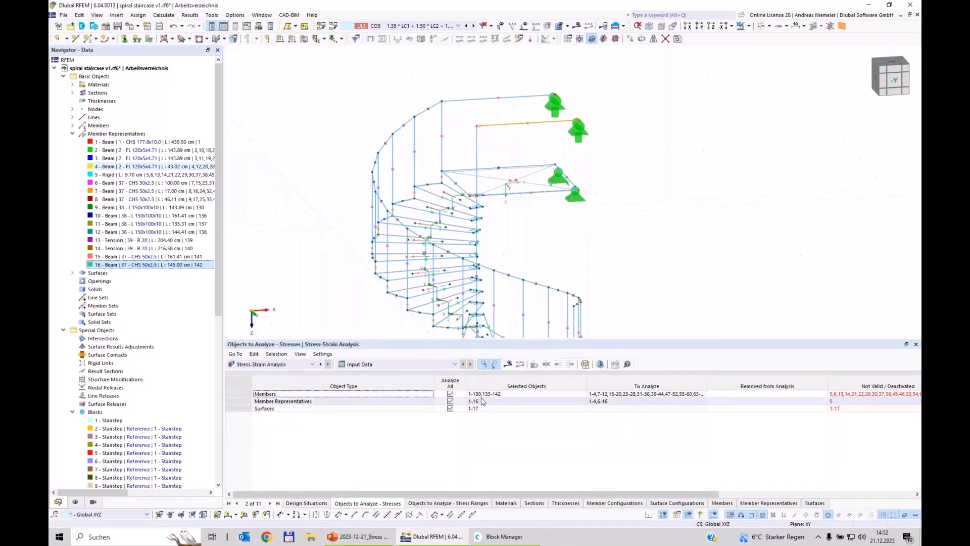
pyautogui.click(451, 394)
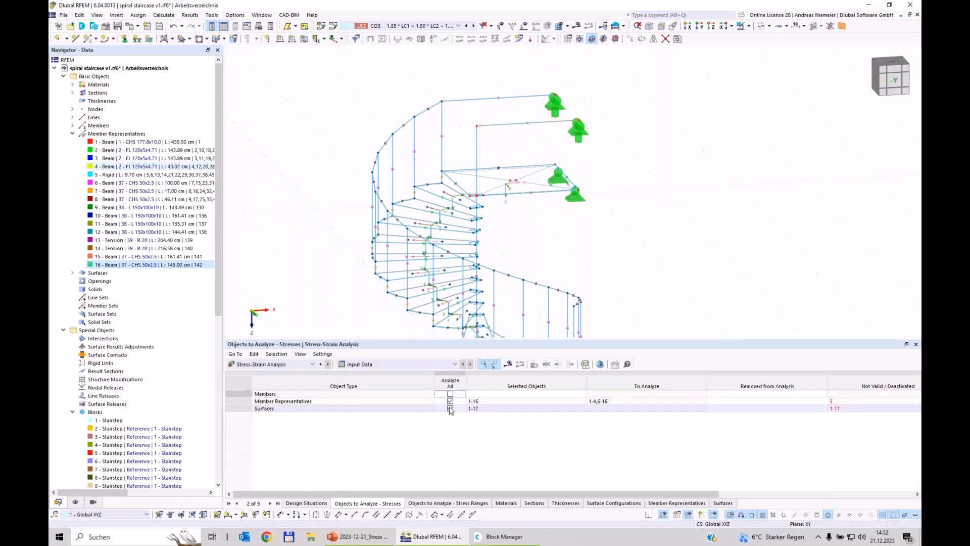
pyautogui.click(451, 409)
pyautogui.click(328, 402)
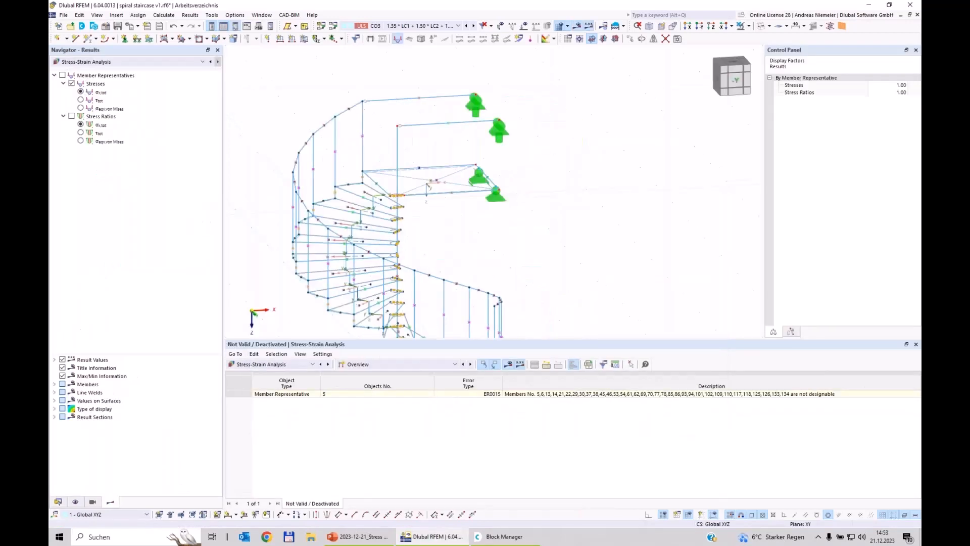
# - Show the stresses on member representatives sorted by member representative and enlarge the results table
pyautogui.click(356, 364)
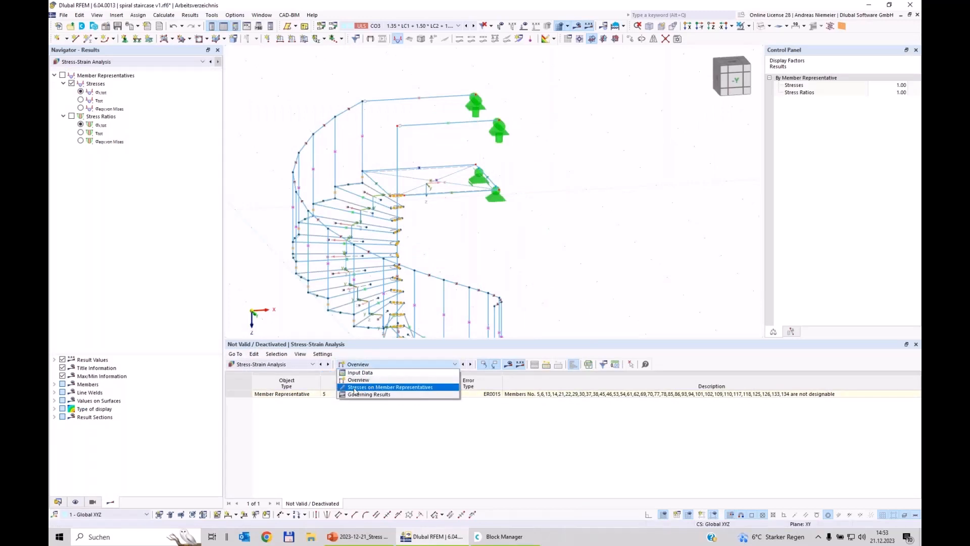
pyautogui.click(355, 388)
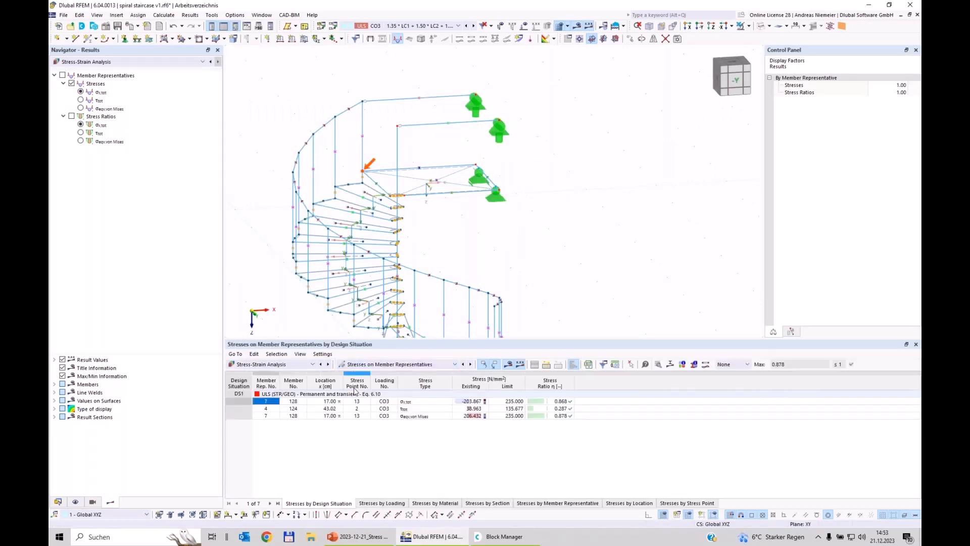
pyautogui.click(551, 503)
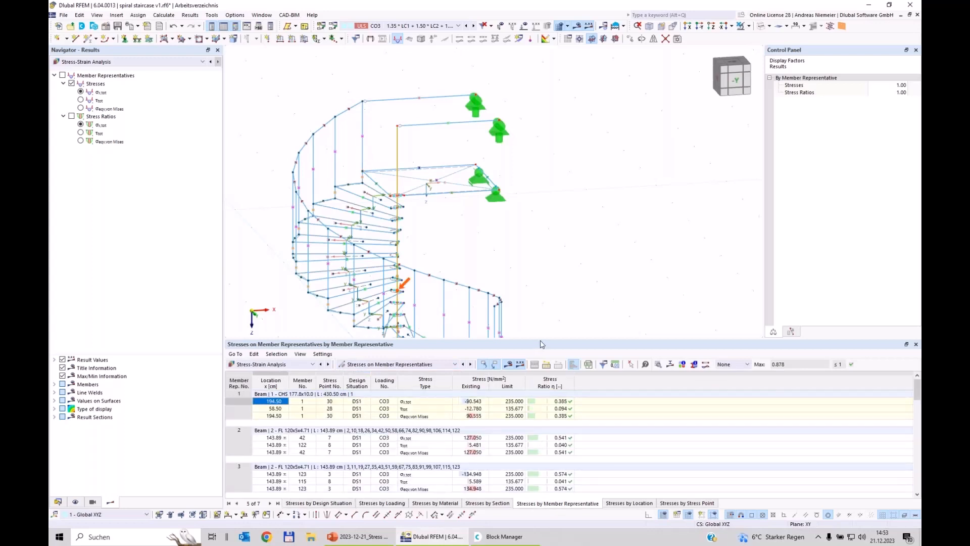
pyautogui.moveTo(550, 337); pyautogui.dragTo(585, 188)
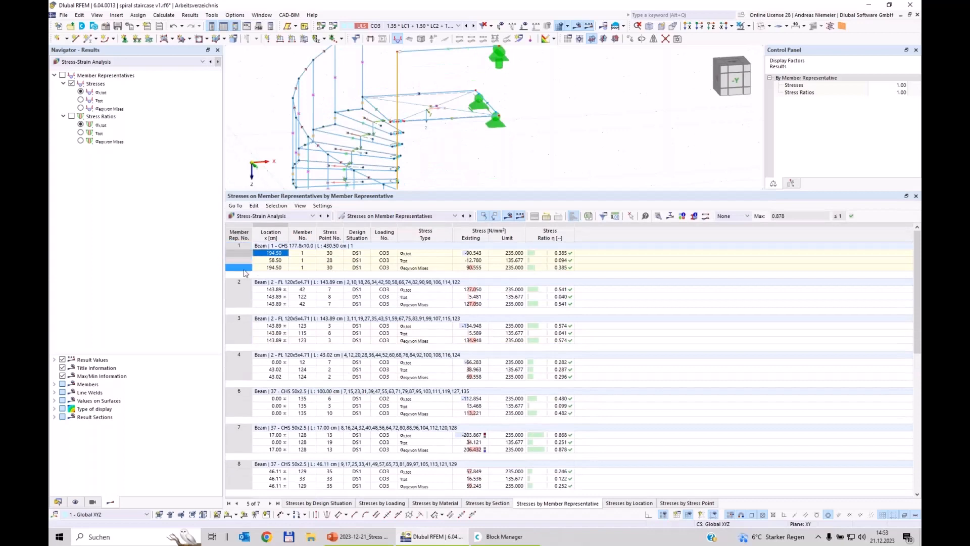
# - Examine the stress ratios of member representatives 1 to 16, locate representative 4's von Mises result in the model, and shrink the table
pyautogui.scroll(-12, 244, 273)
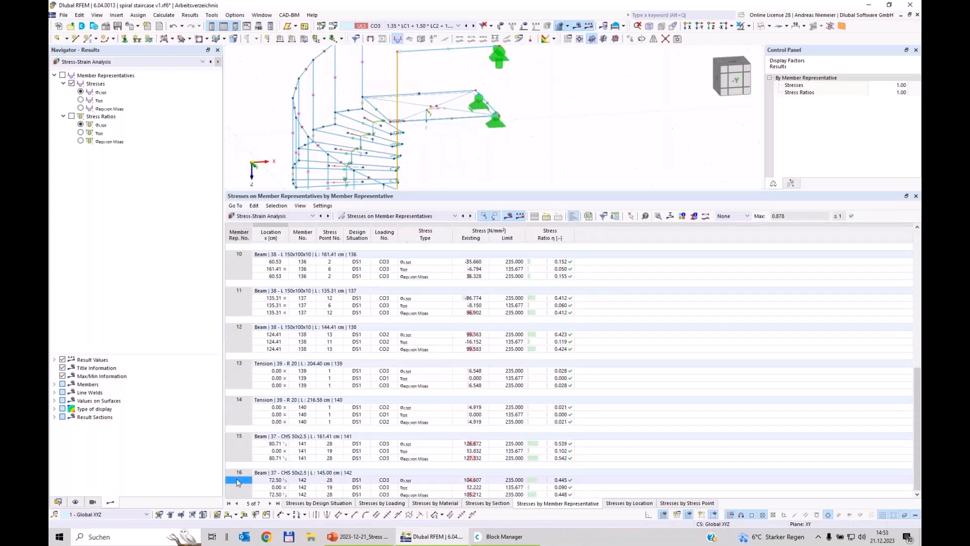
pyautogui.scroll(12, 273, 353)
pyautogui.click(297, 253)
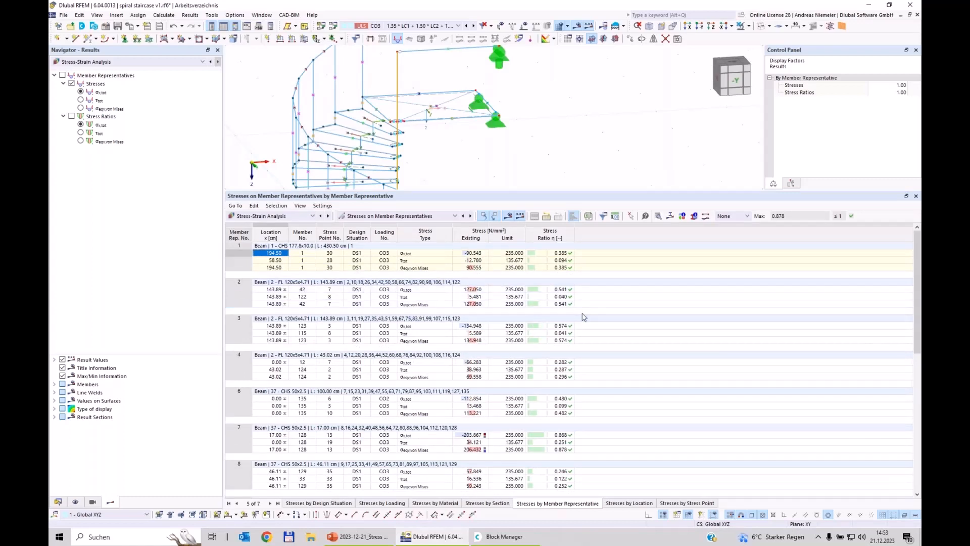
pyautogui.click(551, 296)
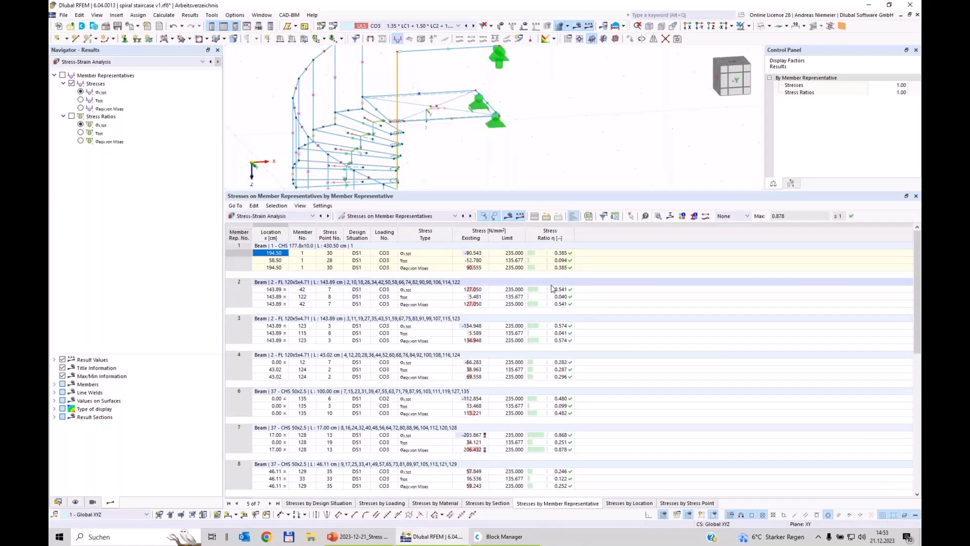
pyautogui.click(554, 376)
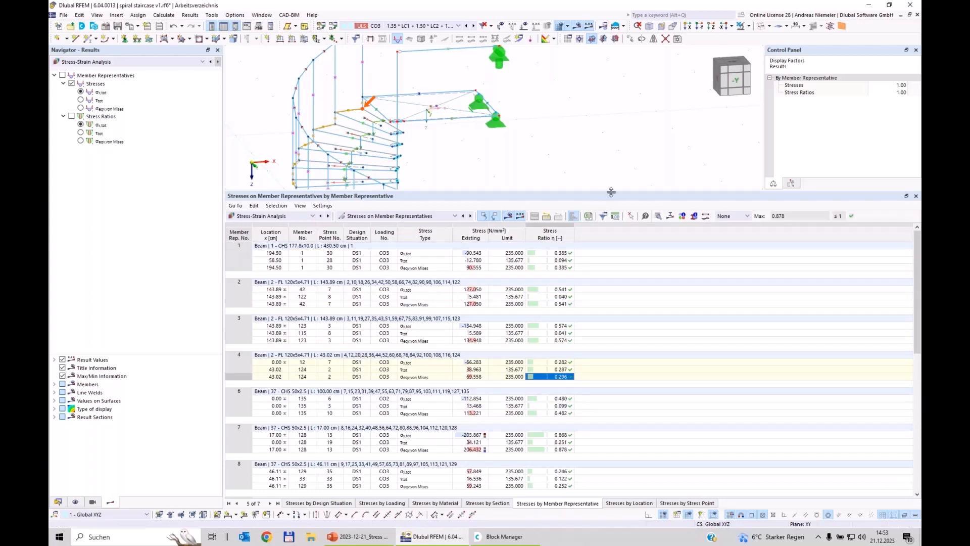
pyautogui.moveTo(611, 192); pyautogui.dragTo(613, 328)
# - Create a new printout report and collapse all of its report items
pyautogui.click(57, 502)
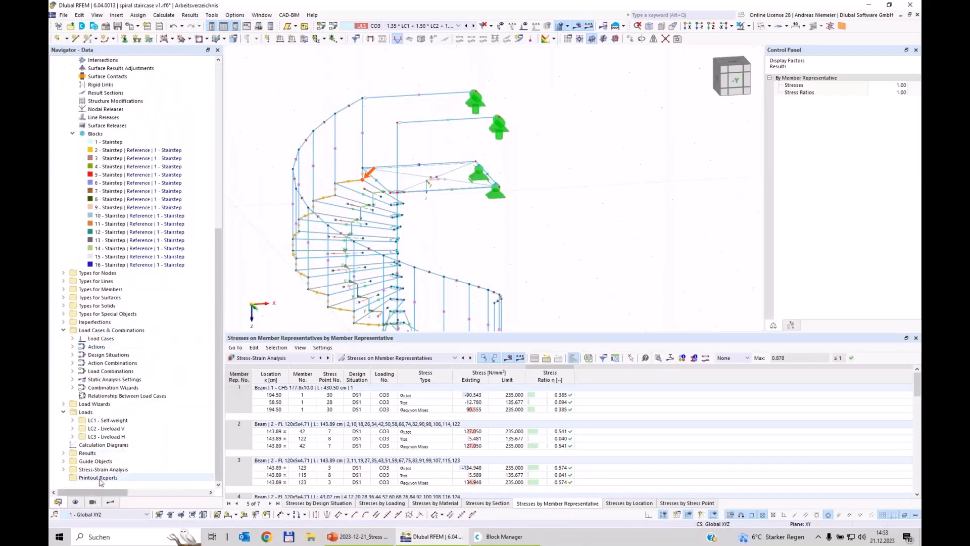
pyautogui.rightClick(100, 482)
pyautogui.click(152, 489)
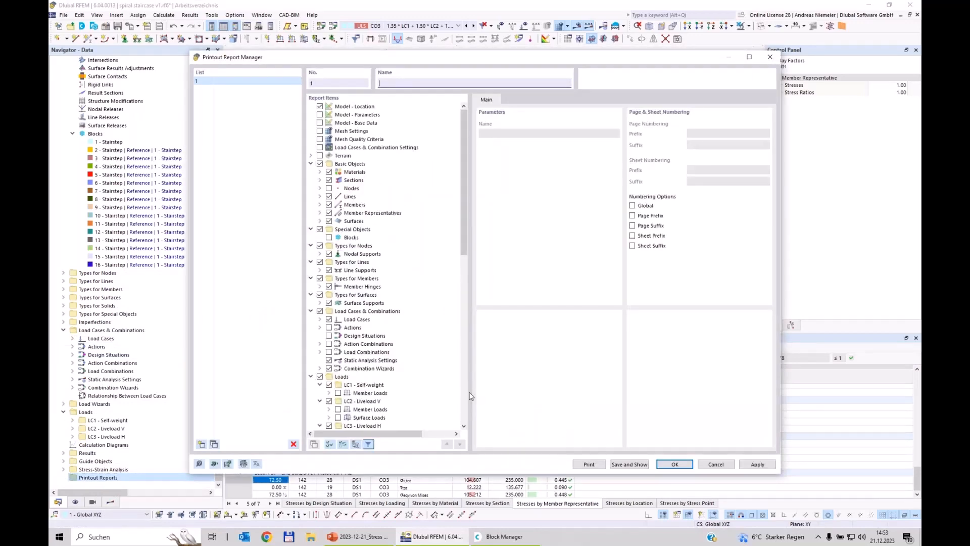
pyautogui.rightClick(418, 246)
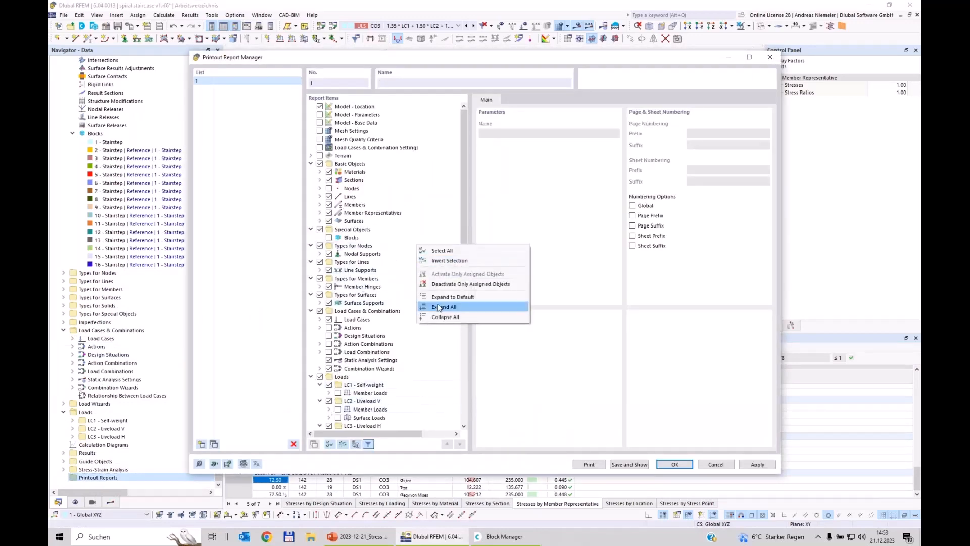
pyautogui.click(446, 317)
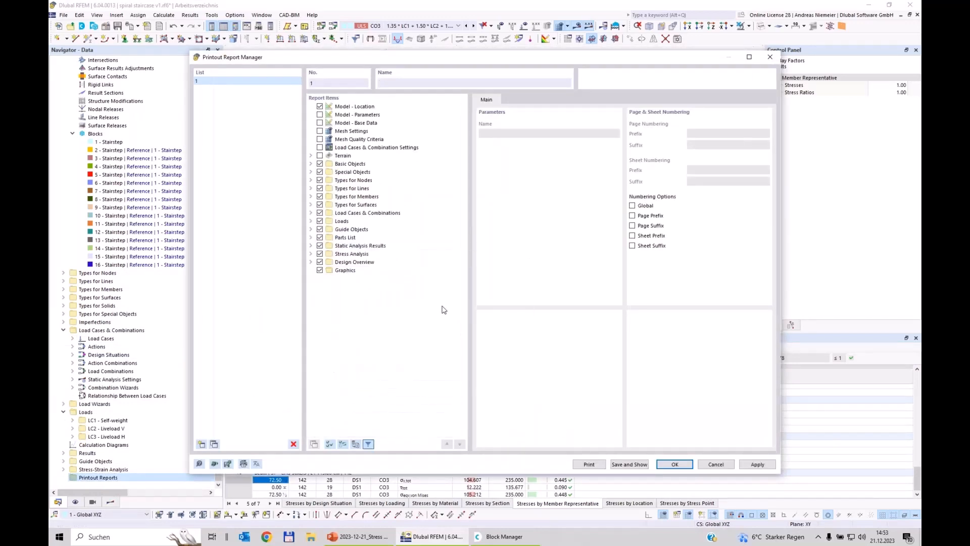
# - Include the nodes from Basic Objects and the blocks from Special Objects in the printout report
pyautogui.click(311, 164)
pyautogui.click(352, 188)
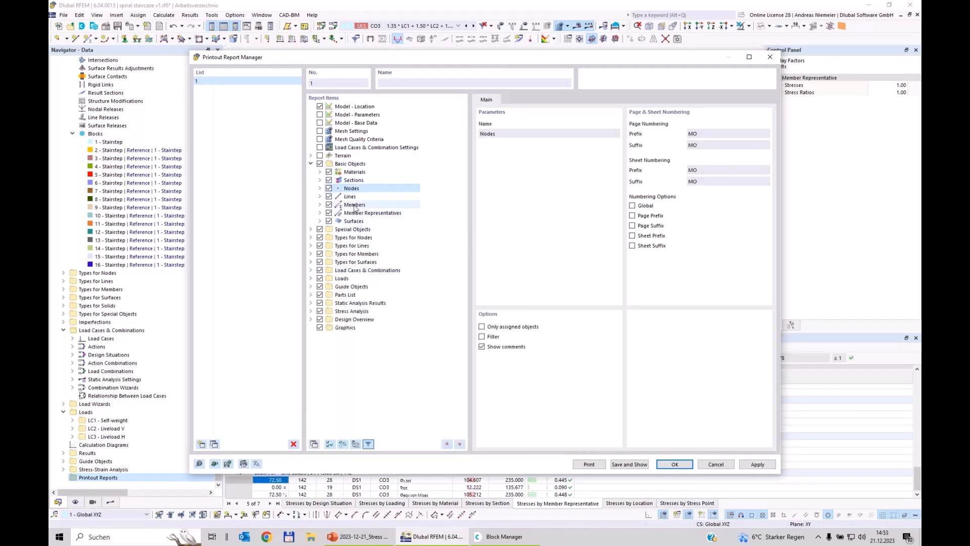
pyautogui.click(311, 229)
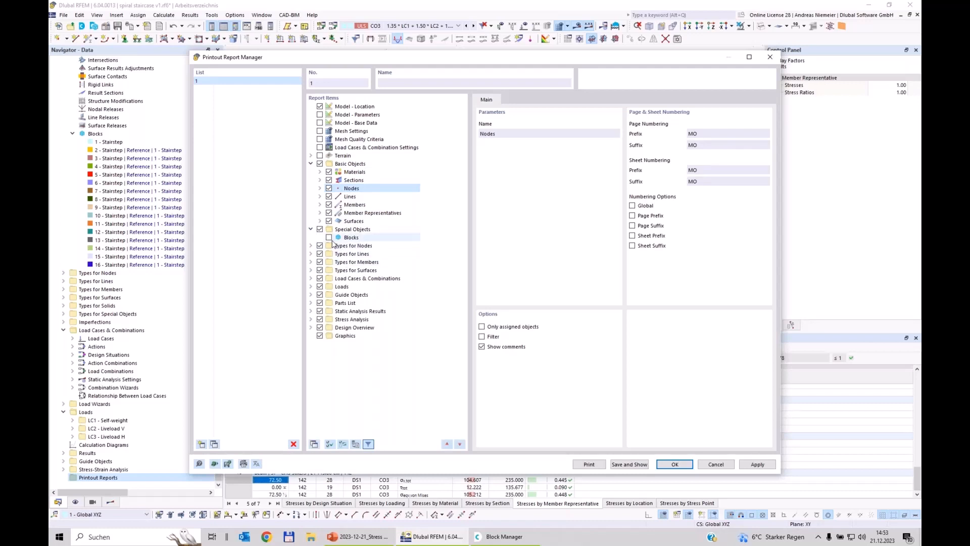
# - Exclude Types for Lines and Types for Surfaces from the report, keeping Types for Nodes and Types for Members
pyautogui.click(310, 246)
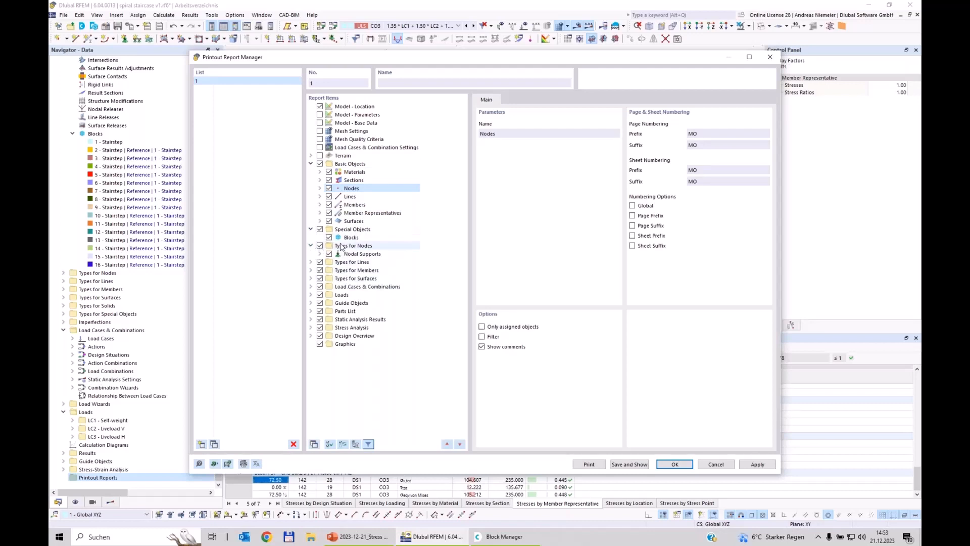
pyautogui.click(310, 261)
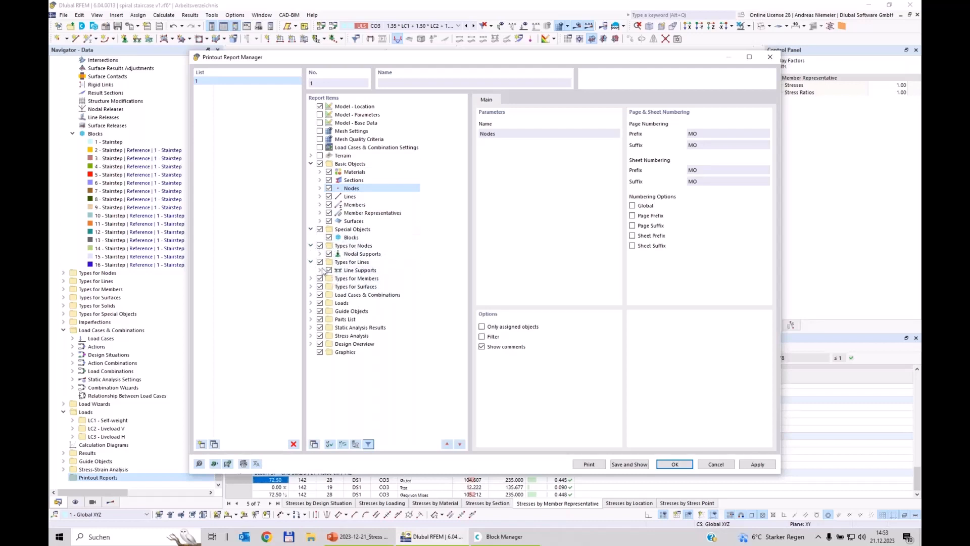
pyautogui.click(320, 262)
pyautogui.click(310, 278)
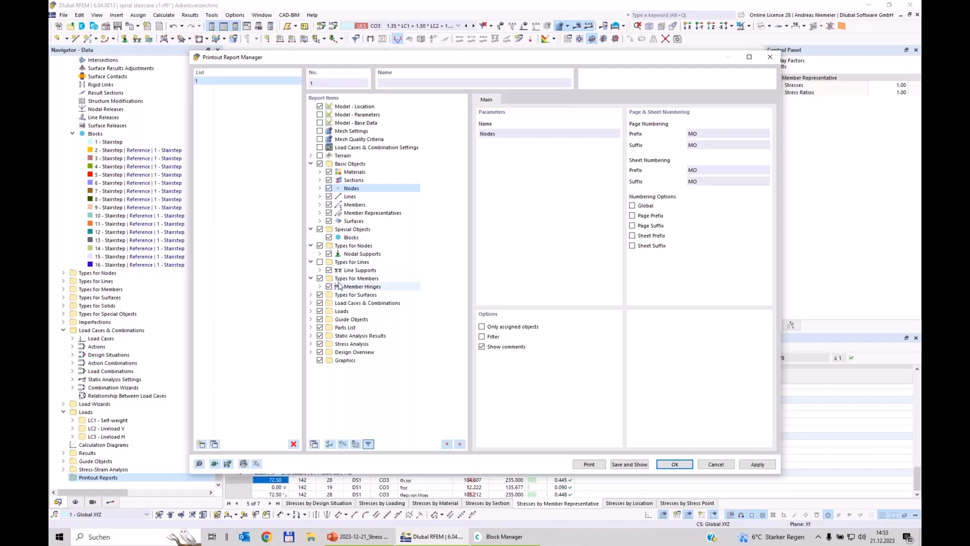
pyautogui.click(311, 295)
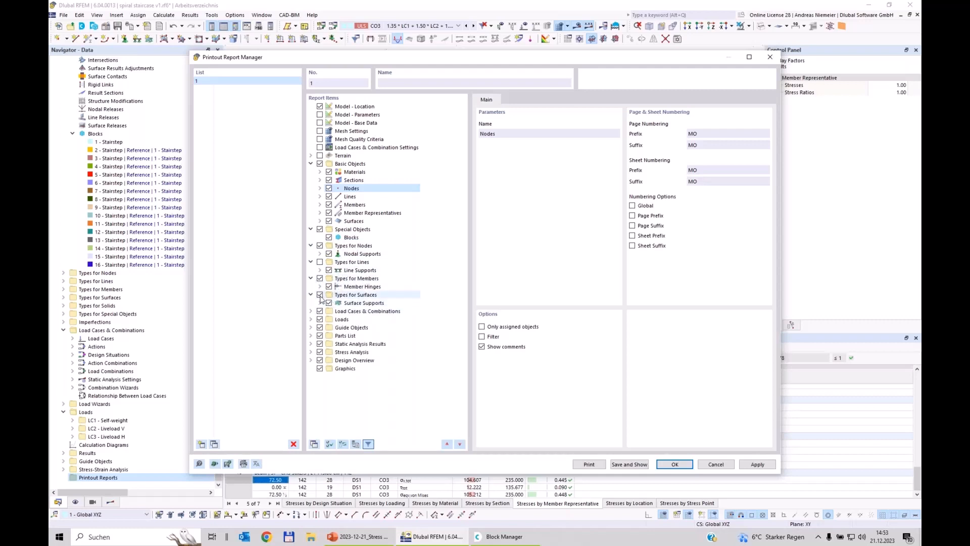
pyautogui.click(320, 295)
# - Under Load Cases & Combinations, include Load Combinations with reduced description and exclude Static Analysis Settings and Combination Wizards
pyautogui.click(311, 311)
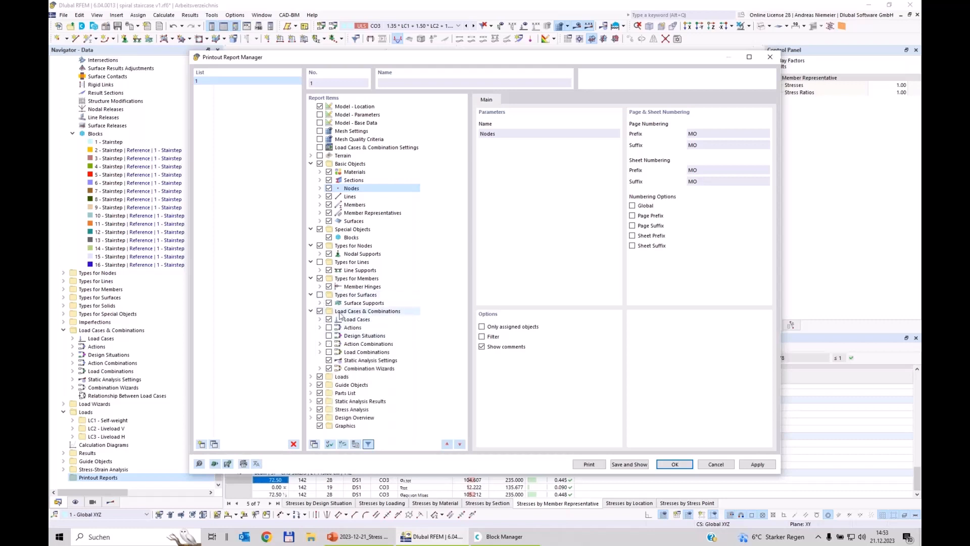
pyautogui.click(329, 361)
pyautogui.click(329, 352)
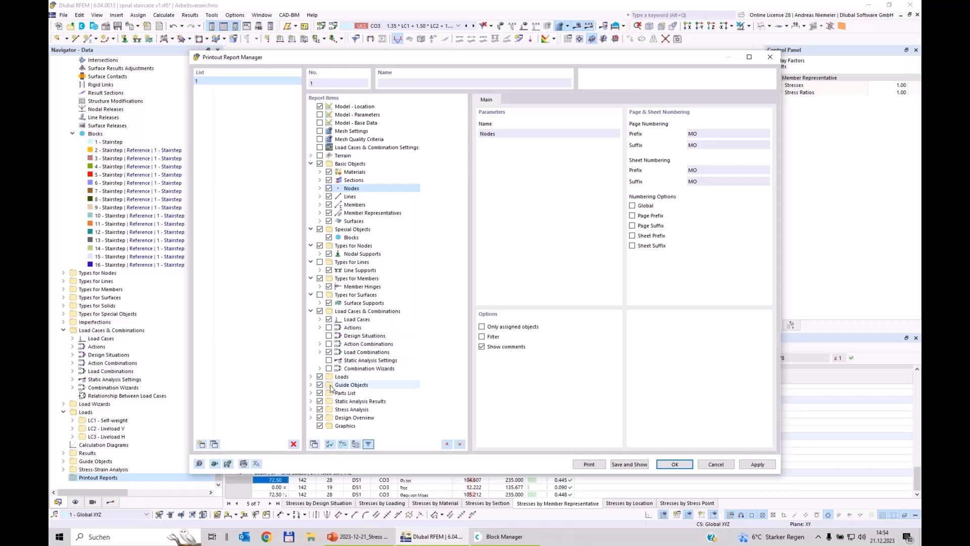
pyautogui.click(373, 352)
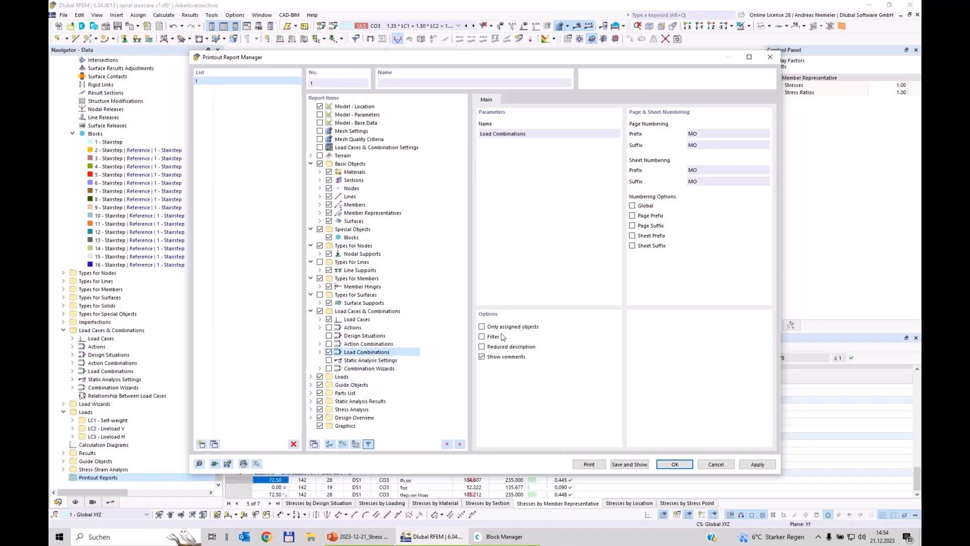
pyautogui.click(504, 347)
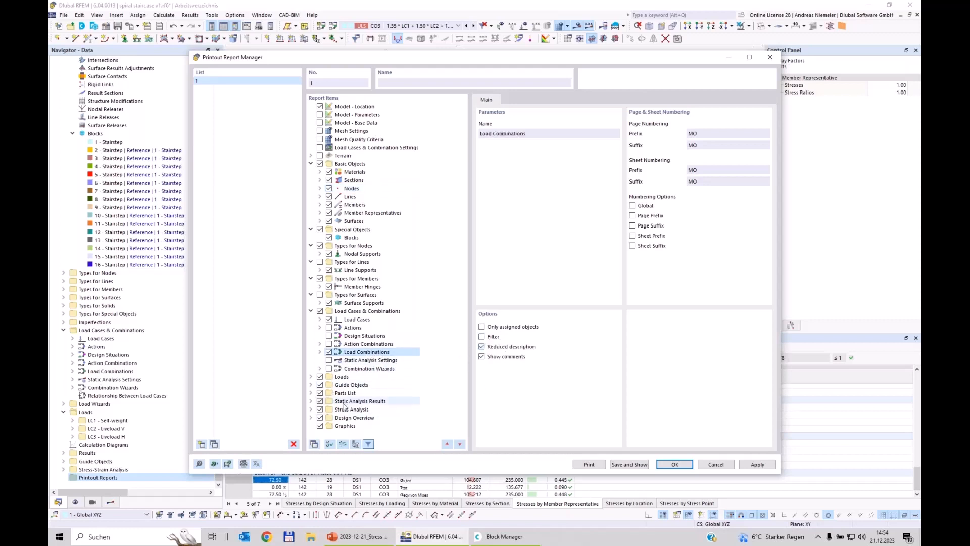
# - Check the load items of the report and exclude Guide Objects and Parts List
pyautogui.click(311, 377)
pyautogui.scroll(-1, 315, 384)
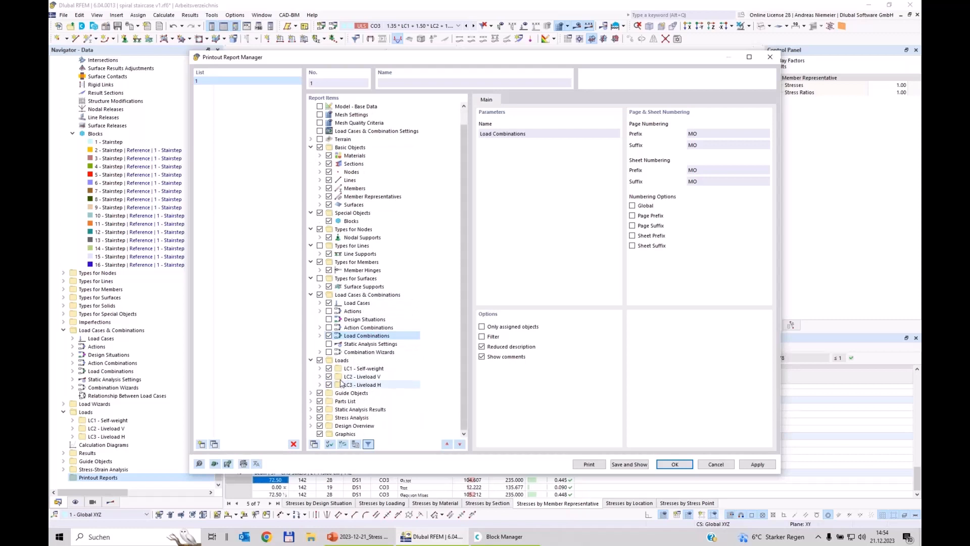
pyautogui.click(311, 393)
pyautogui.scroll(-1, 364, 345)
pyautogui.click(320, 384)
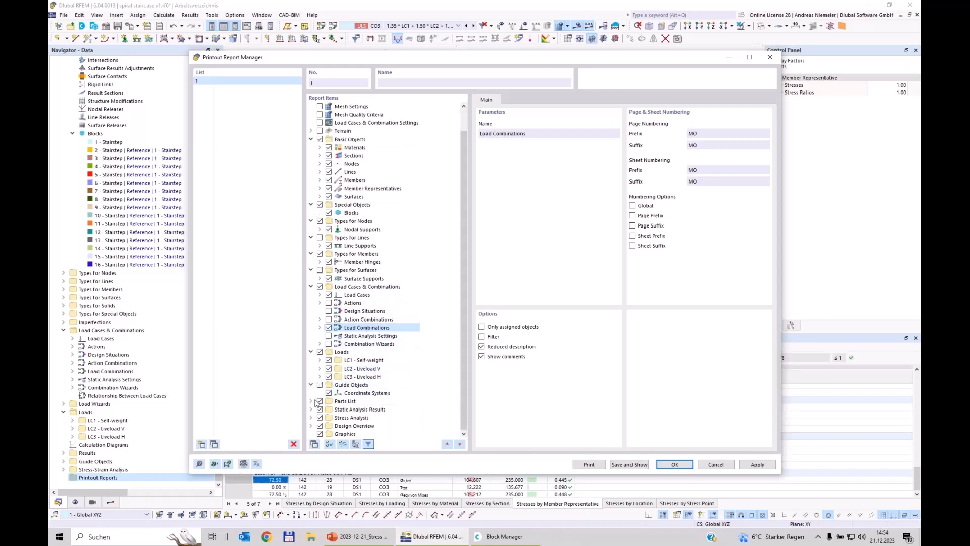
pyautogui.click(311, 401)
pyautogui.click(320, 401)
pyautogui.scroll(-2, 364, 329)
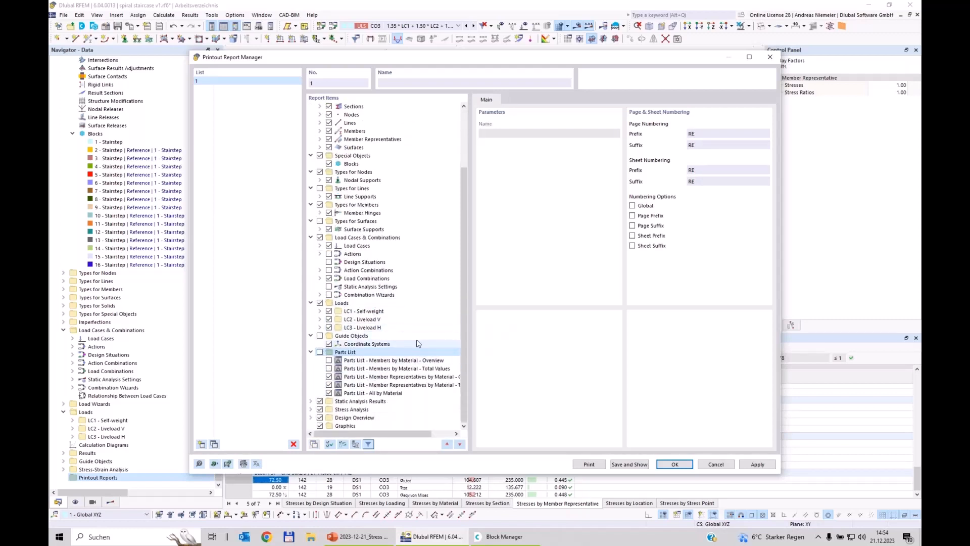
# - Reduce the Static Analysis Results to the Summary, excluding Nodes - Support Forces and Members - Internal Forces by Section
pyautogui.click(312, 401)
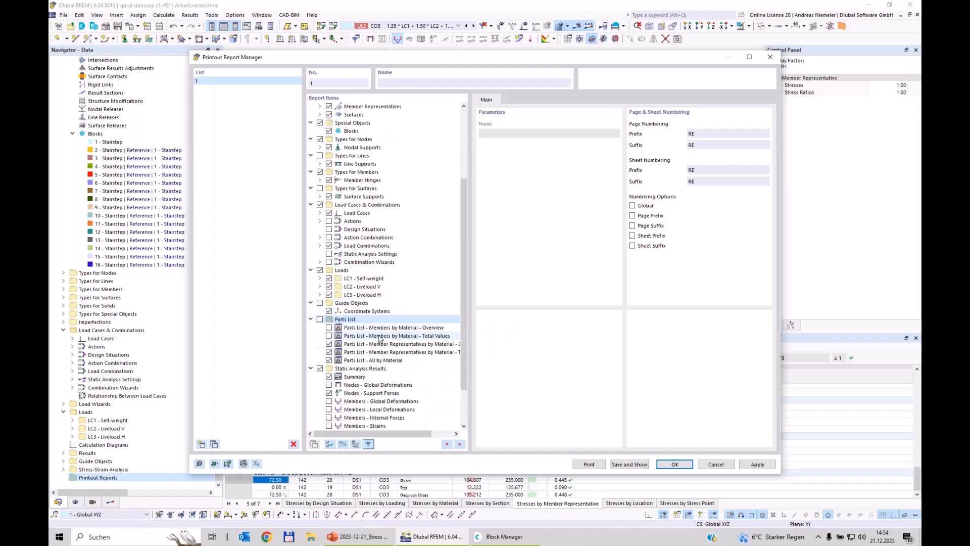
pyautogui.scroll(-3, 324, 374)
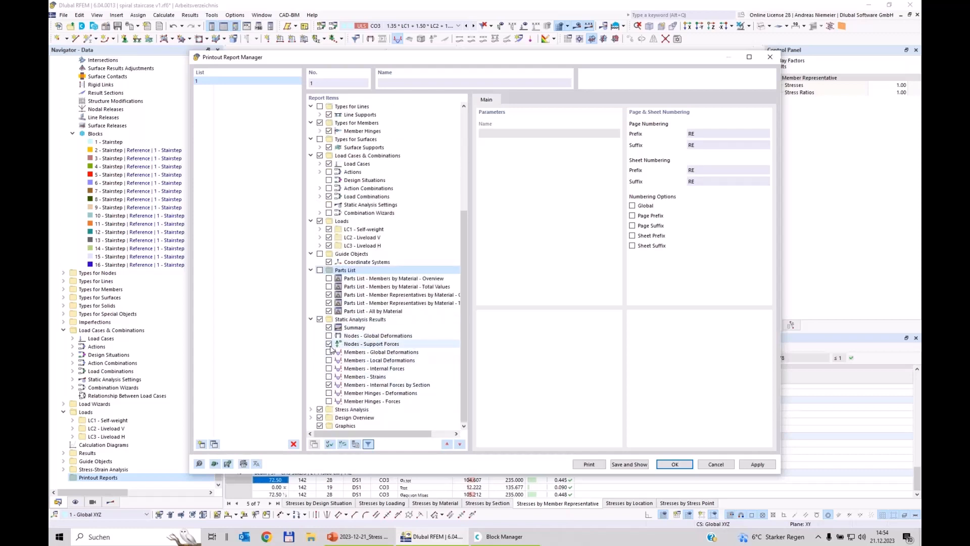
pyautogui.click(329, 384)
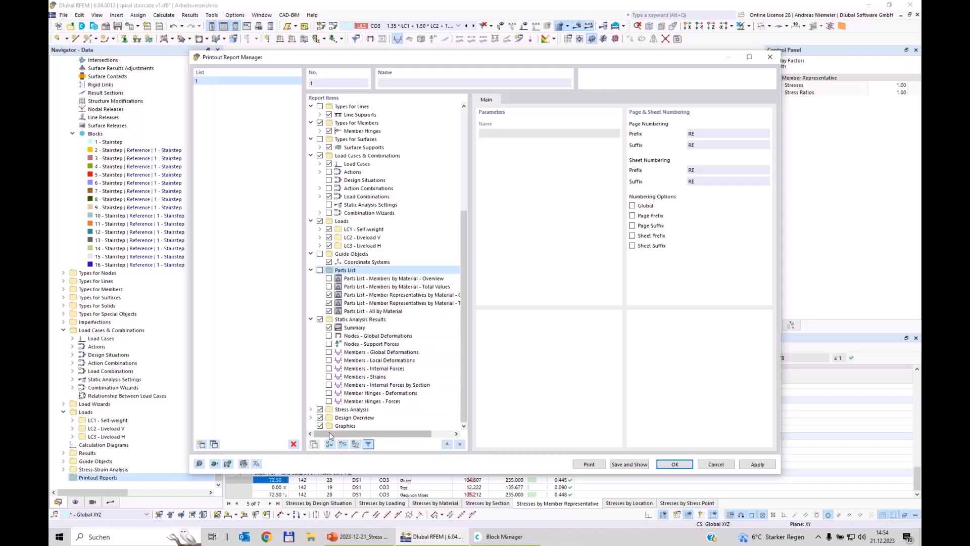
# - Under Stress Analysis, exclude the objects to analyze, design situations, materials, sections, and surface and solid configurations, keeping Results
pyautogui.click(311, 409)
pyautogui.scroll(-3, 382, 325)
pyautogui.scroll(-1, 382, 325)
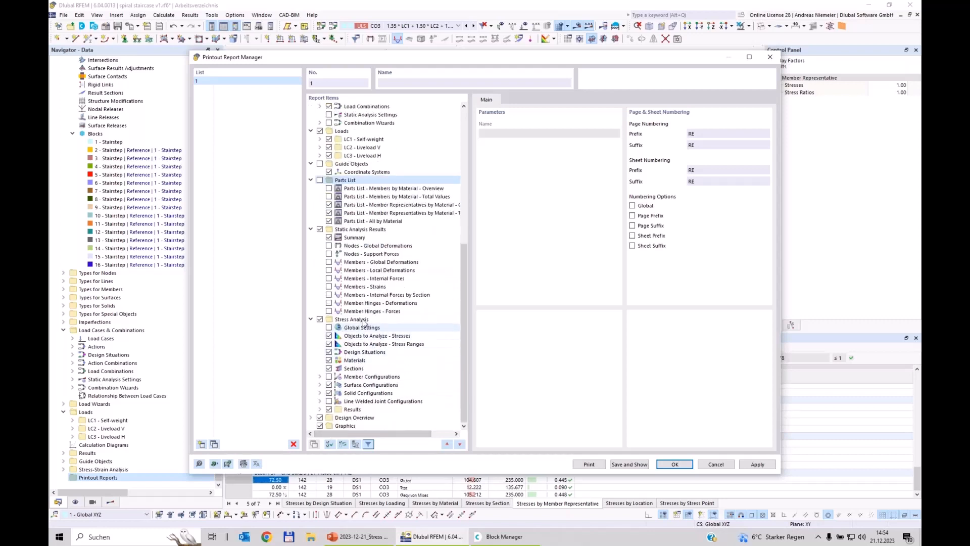
pyautogui.click(329, 393)
pyautogui.click(329, 385)
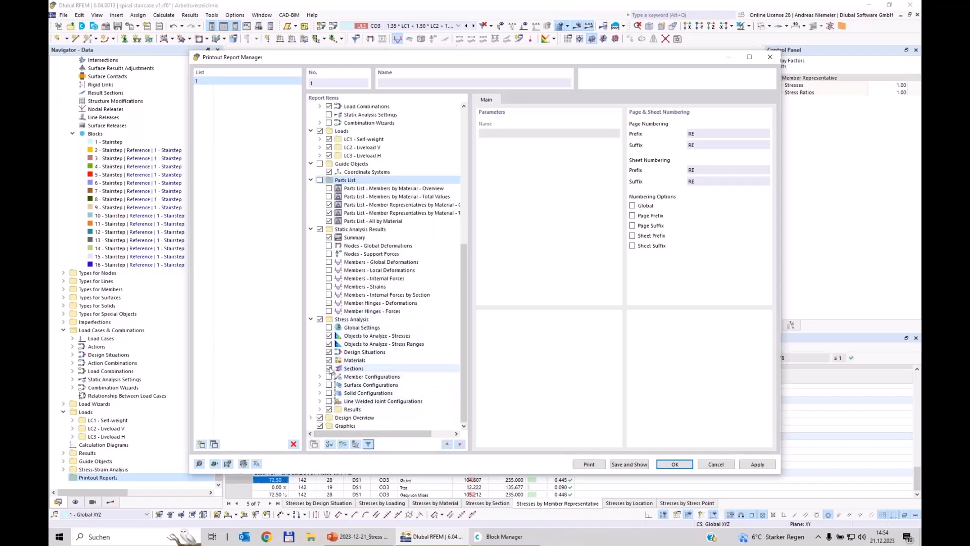
pyautogui.click(329, 368)
pyautogui.click(328, 352)
pyautogui.click(329, 344)
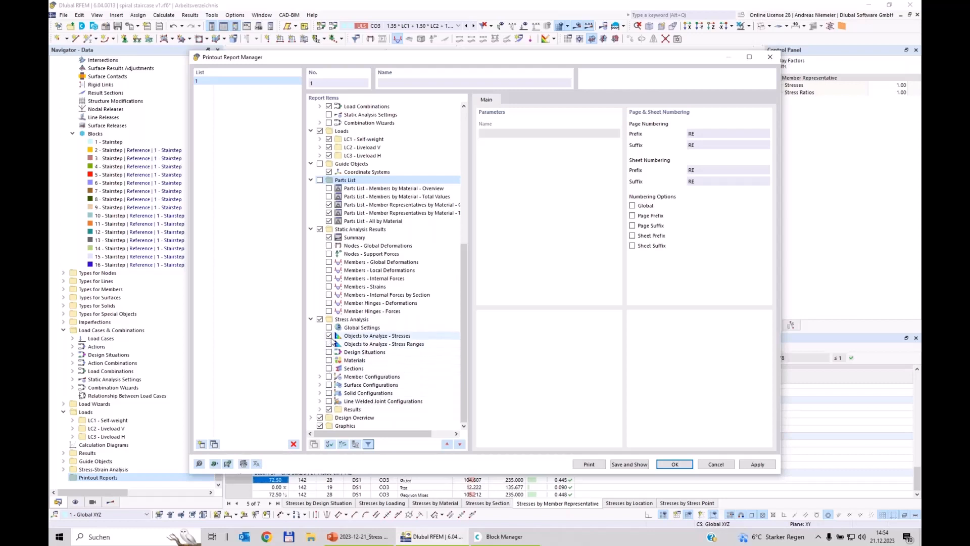
pyautogui.click(329, 335)
# - In the Stress Analysis results, exclude the governing internal forces, the governing loading and the stresses by stress point
pyautogui.click(329, 409)
pyautogui.click(329, 409)
pyautogui.click(320, 410)
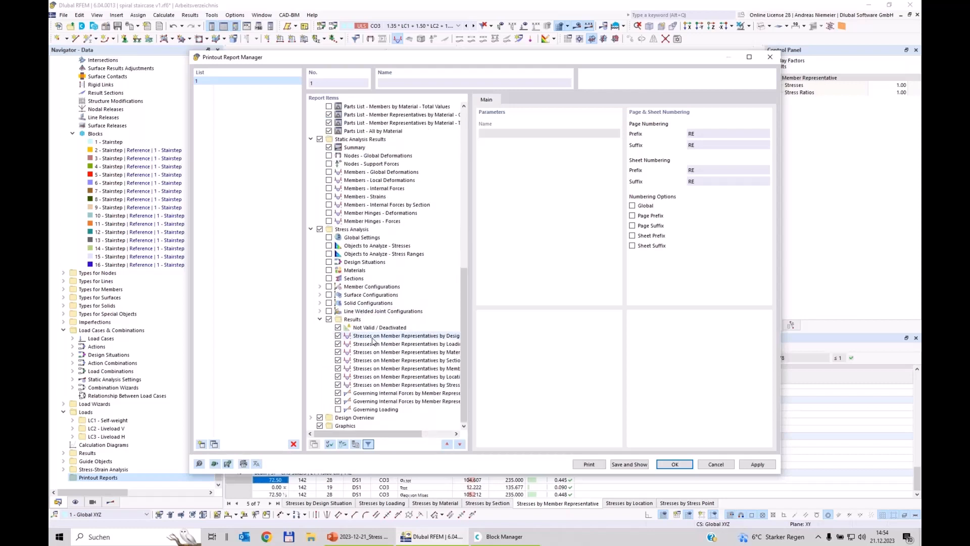
pyautogui.click(338, 410)
pyautogui.click(338, 401)
pyautogui.click(338, 393)
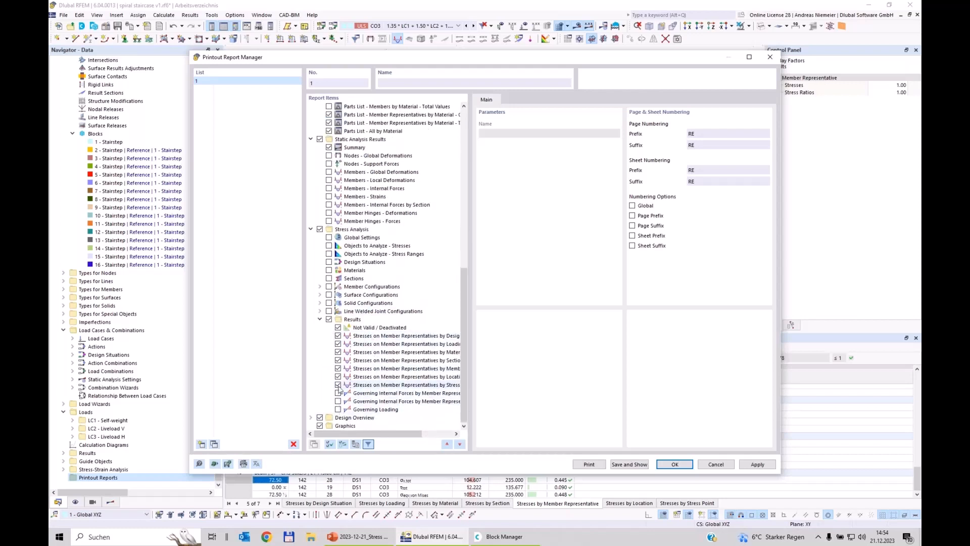
pyautogui.click(338, 384)
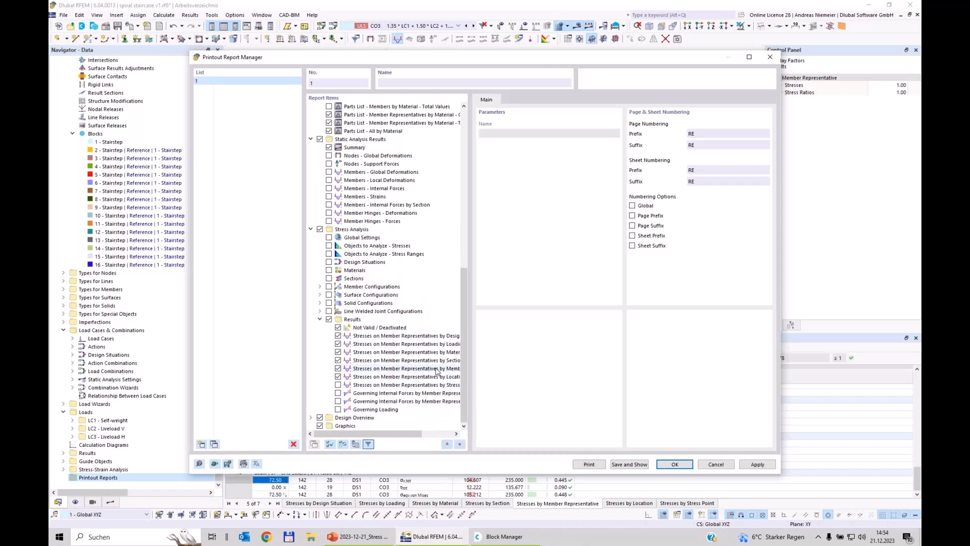
# - Exclude Not Valid / Deactivated and the stresses by location, section, material, loading and design situation, keeping only those by member representative
pyautogui.click(337, 378)
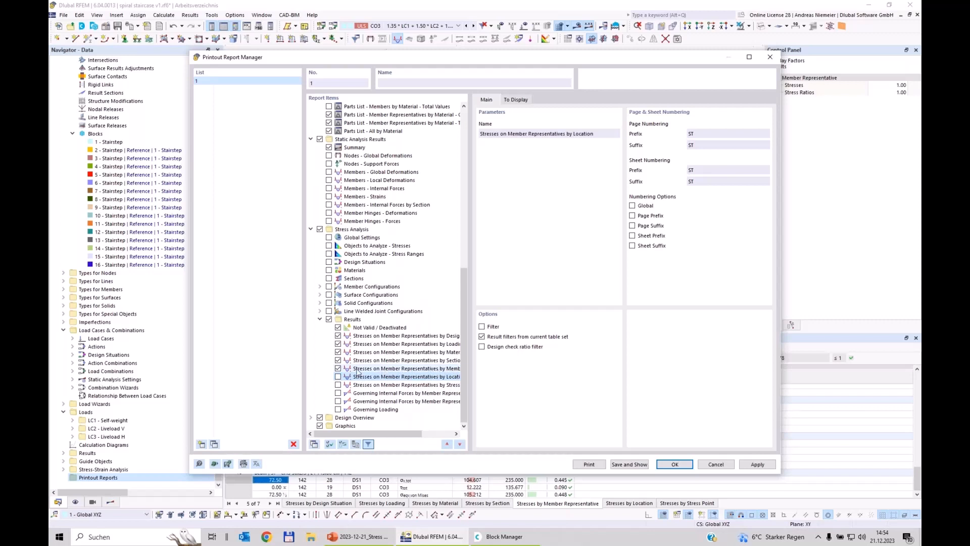
pyautogui.click(338, 360)
pyautogui.click(338, 352)
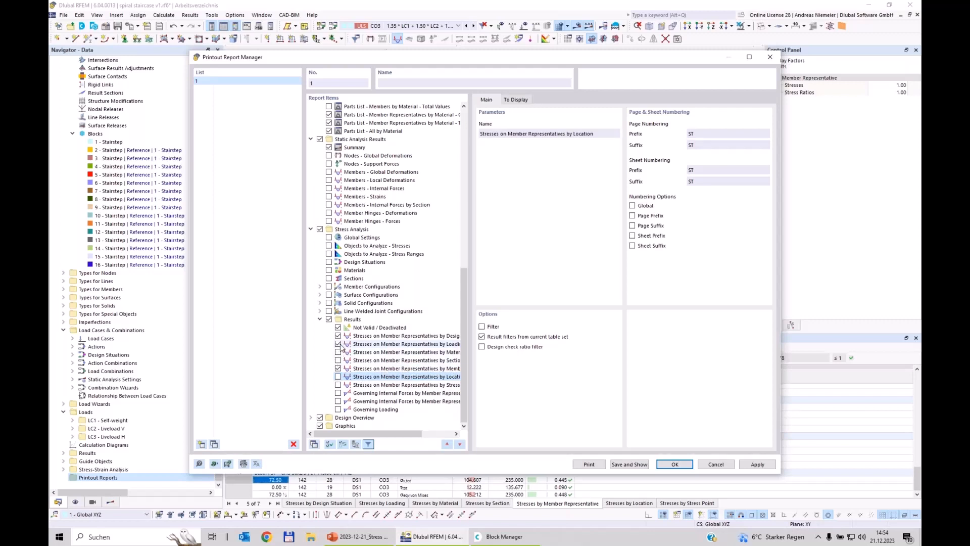
pyautogui.click(341, 344)
pyautogui.click(338, 335)
pyautogui.click(339, 328)
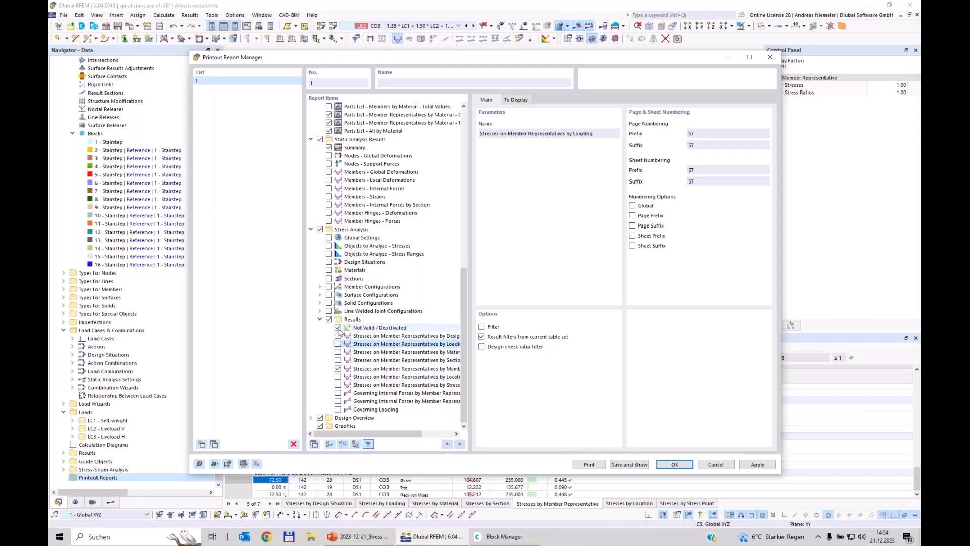
# - Exclude the Design Overview, and save and show the printout report
pyautogui.click(319, 418)
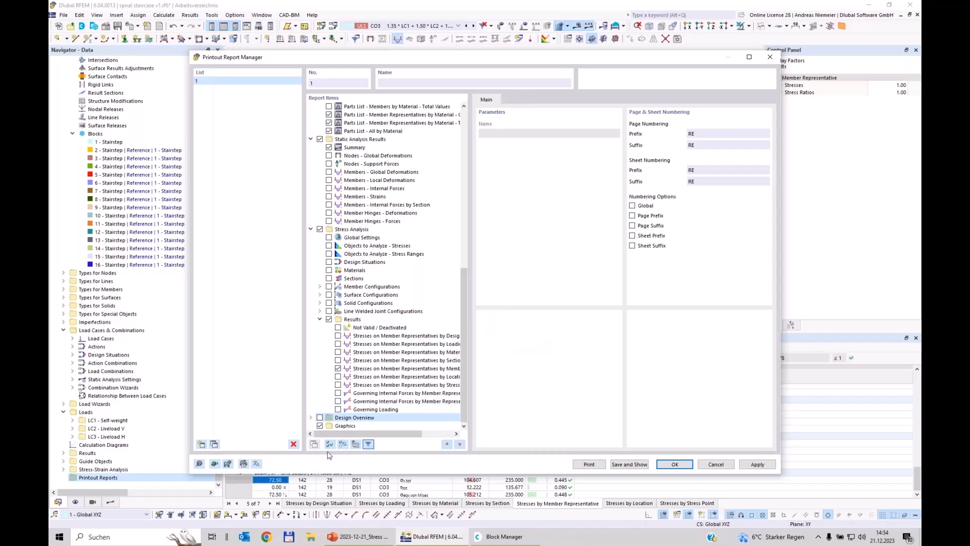
pyautogui.click(715, 464)
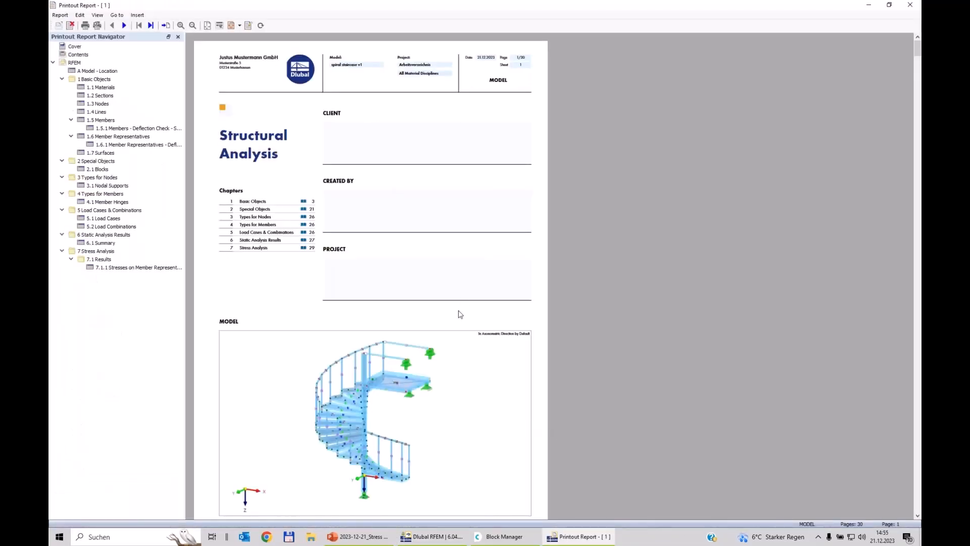
# - Look through the printout report from the cover and contents to the tables of basic objects and blocks
pyautogui.scroll(-1, 283, 223)
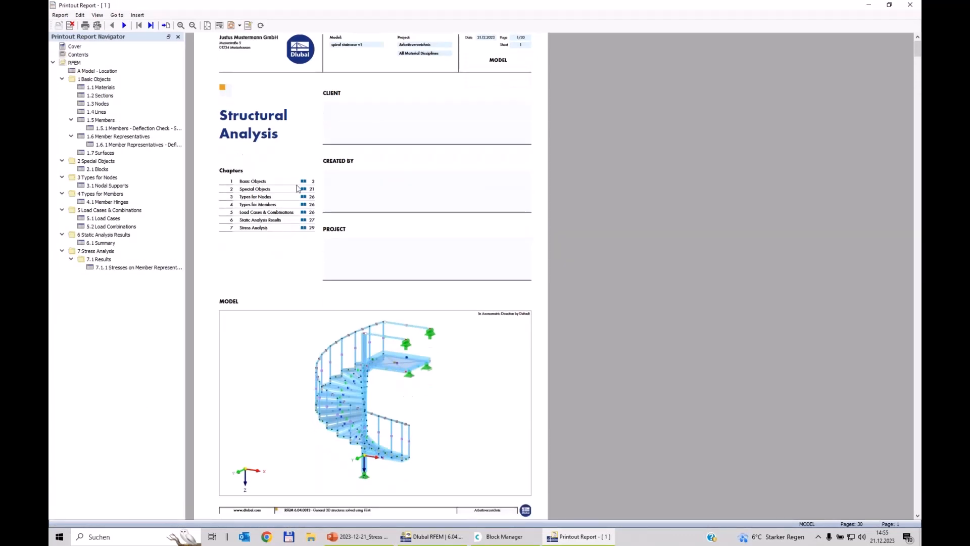
pyautogui.scroll(-3, 360, 278)
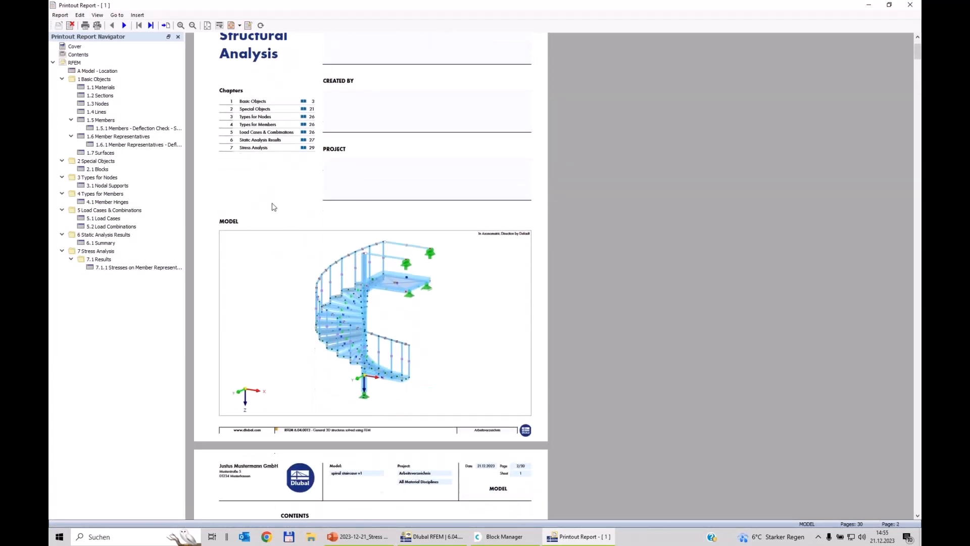
pyautogui.scroll(-20, 367, 295)
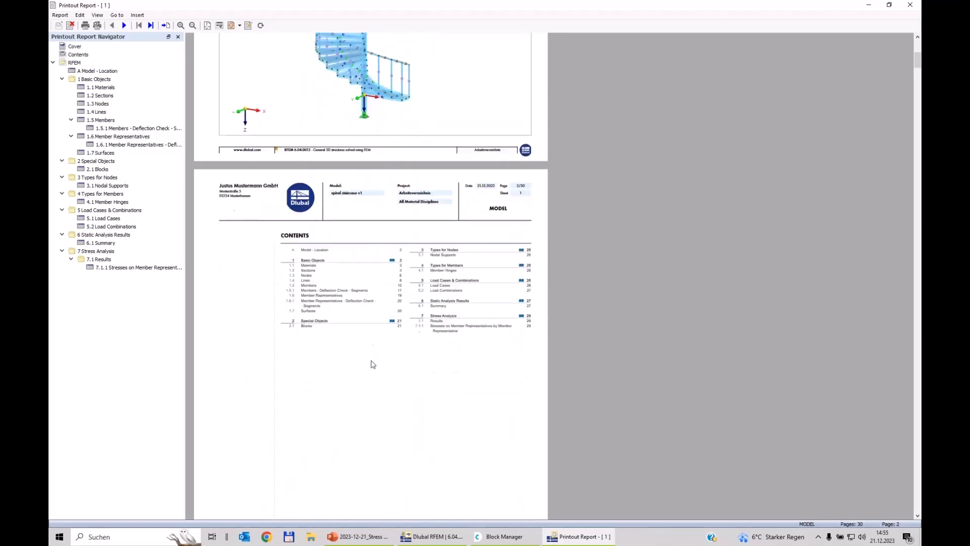
pyautogui.scroll(-18, 392, 382)
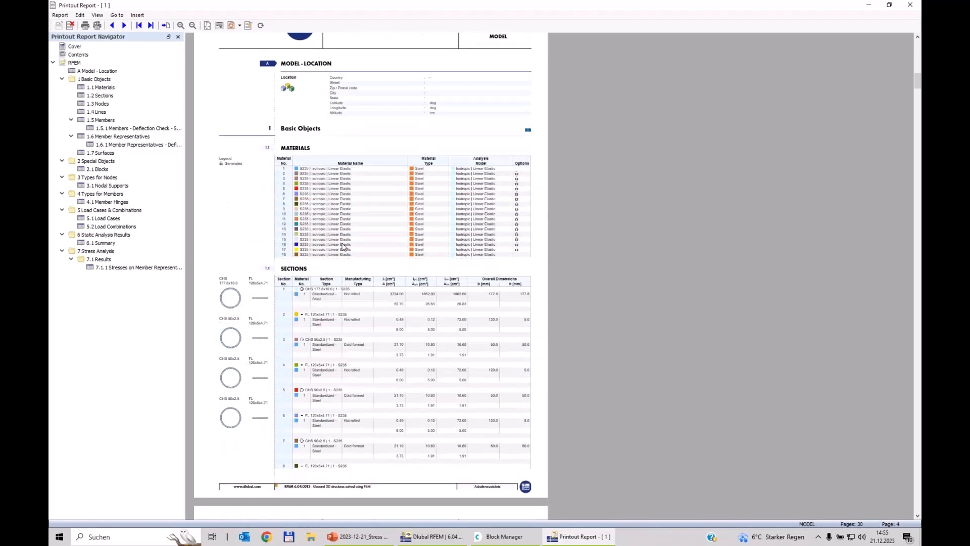
pyautogui.scroll(-20, 454, 215)
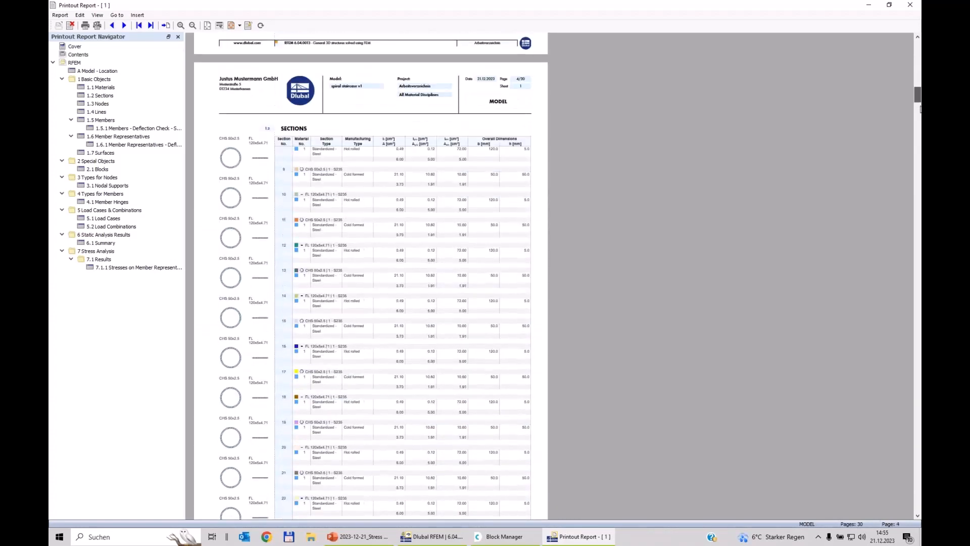
pyautogui.scroll(-20, 371, 275)
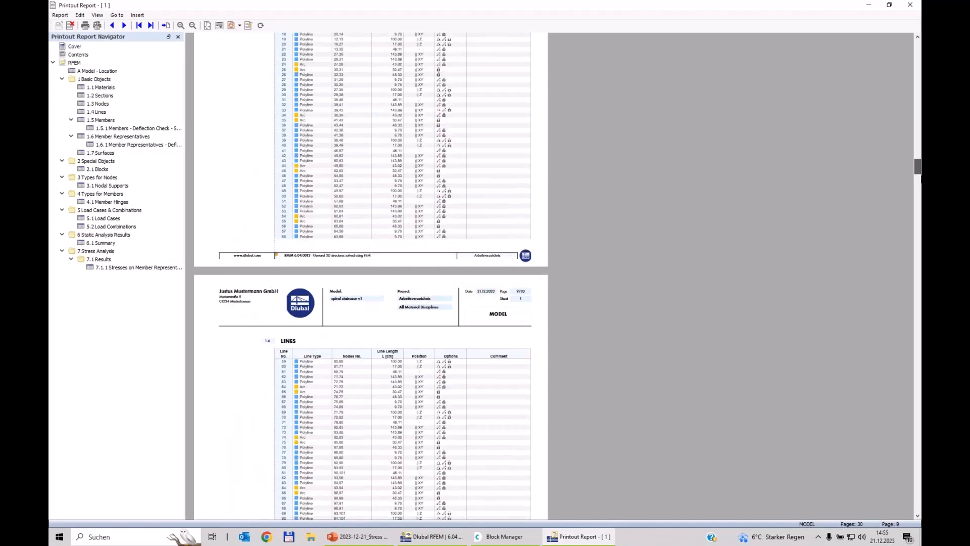
pyautogui.scroll(-20, 371, 275)
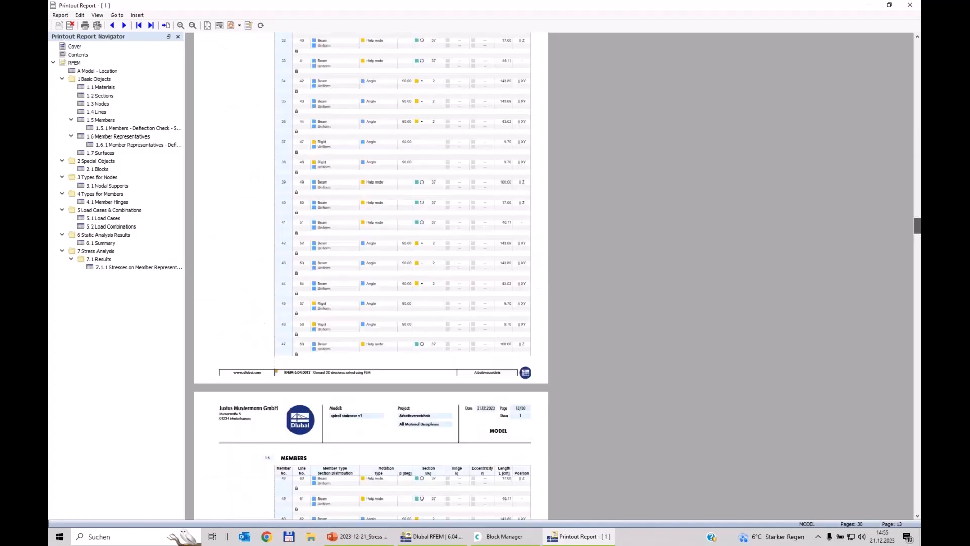
pyautogui.scroll(-20, 371, 275)
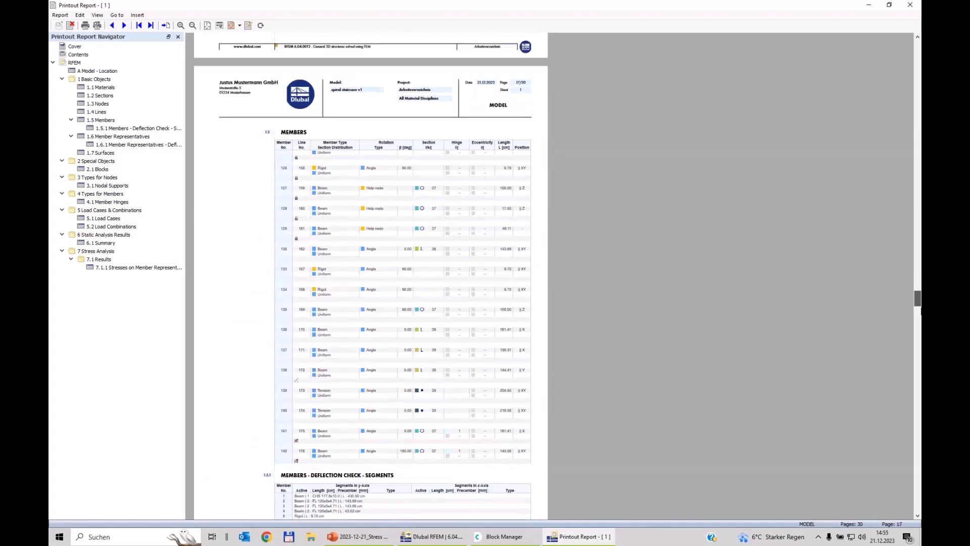
pyautogui.scroll(-15, 415, 281)
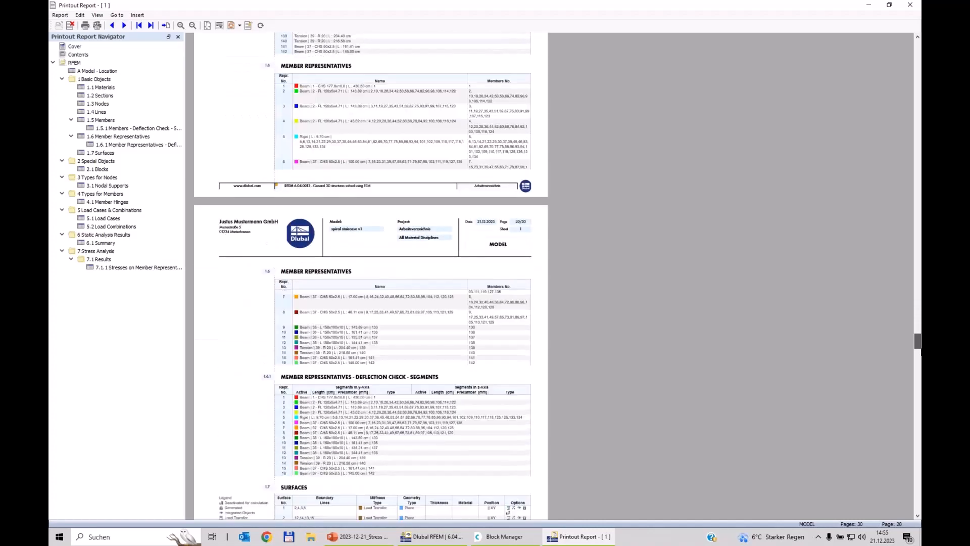
pyautogui.scroll(-15, 415, 281)
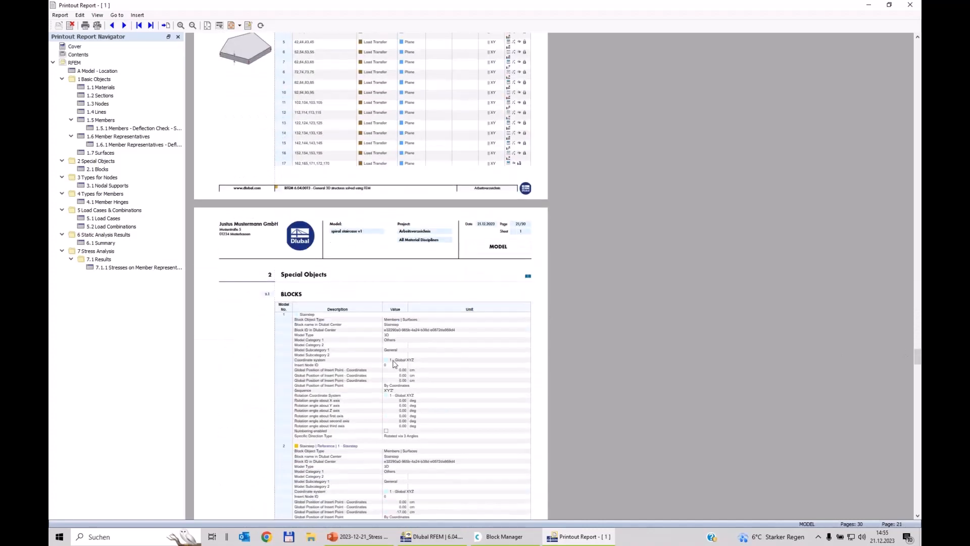
pyautogui.scroll(-12, 908, 217)
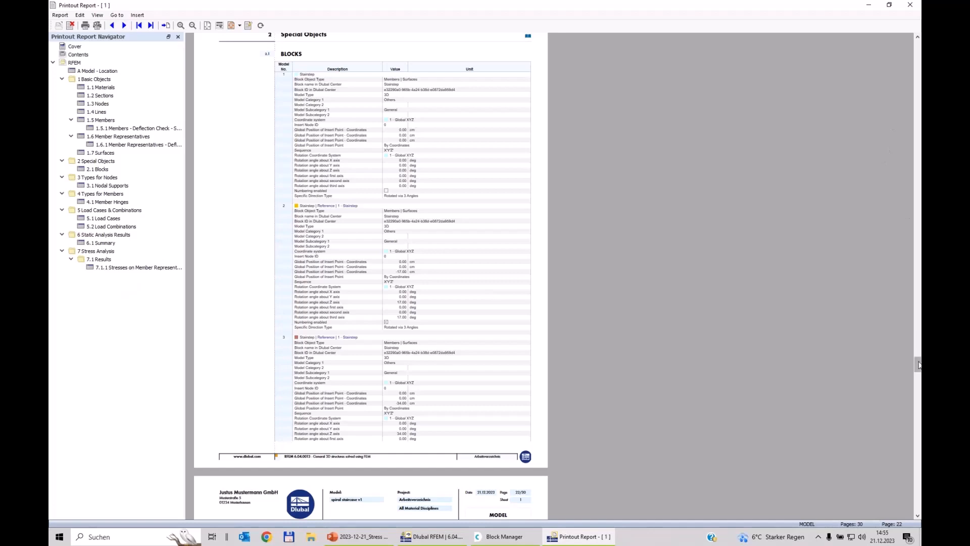
pyautogui.scroll(-20, 907, 218)
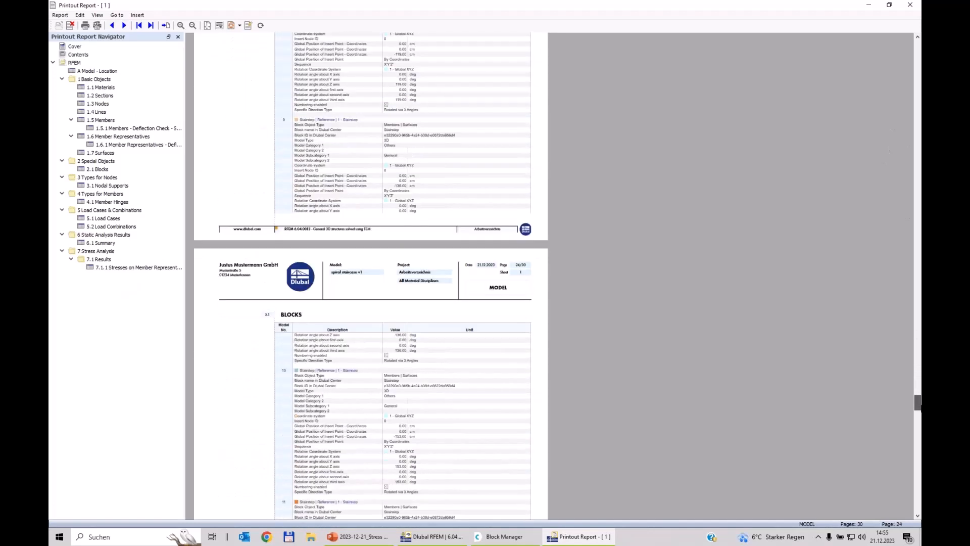
# - Examine the report's static analysis summary and the table of stresses on member representatives by member representative
pyautogui.scroll(-8, 390, 80)
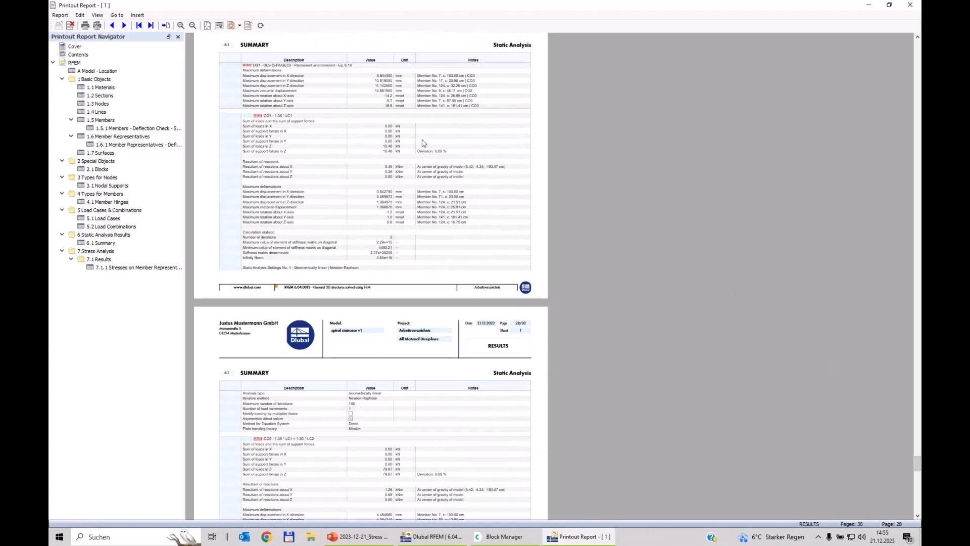
pyautogui.scroll(-11, 423, 143)
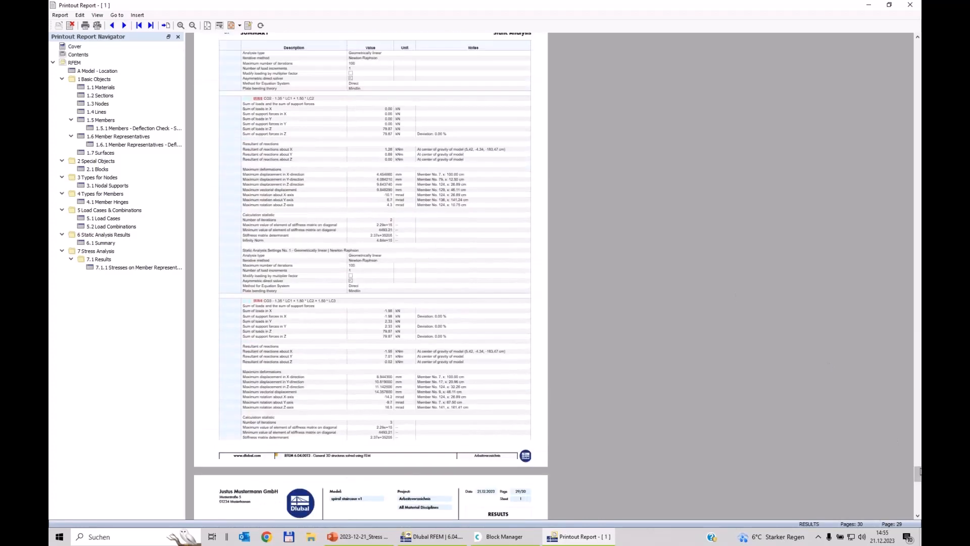
pyautogui.moveTo(919, 471); pyautogui.dragTo(919, 503)
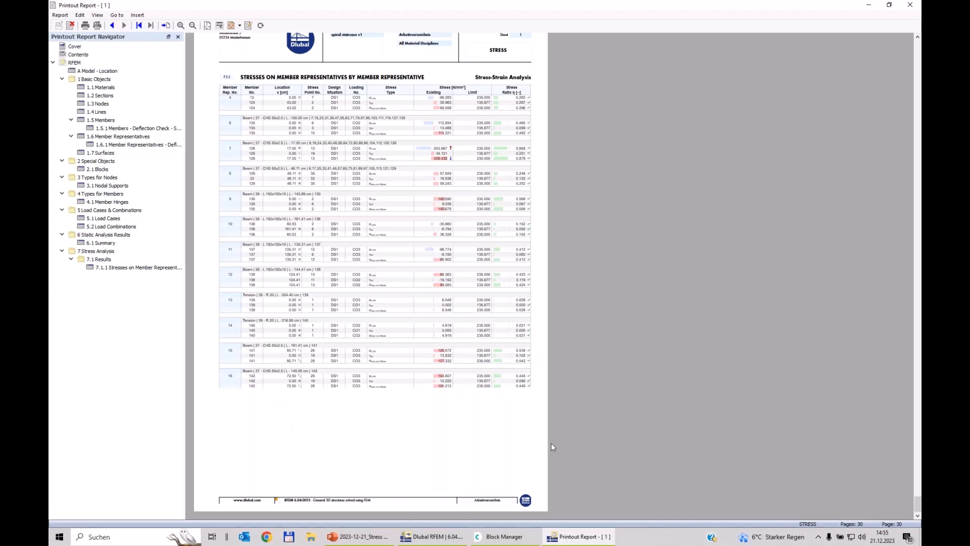
pyautogui.scroll(3, 227, 344)
pyautogui.scroll(3, 253, 232)
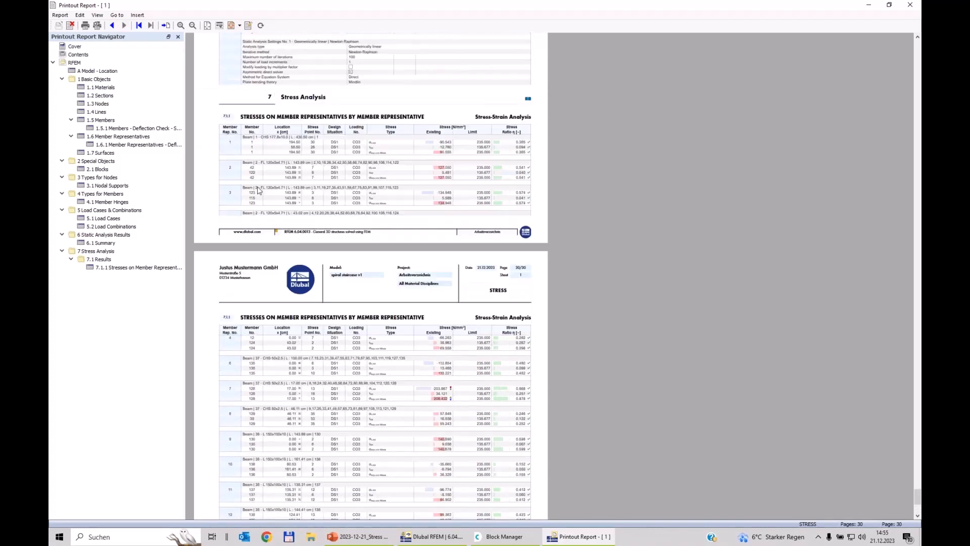
pyautogui.scroll(-3, 258, 189)
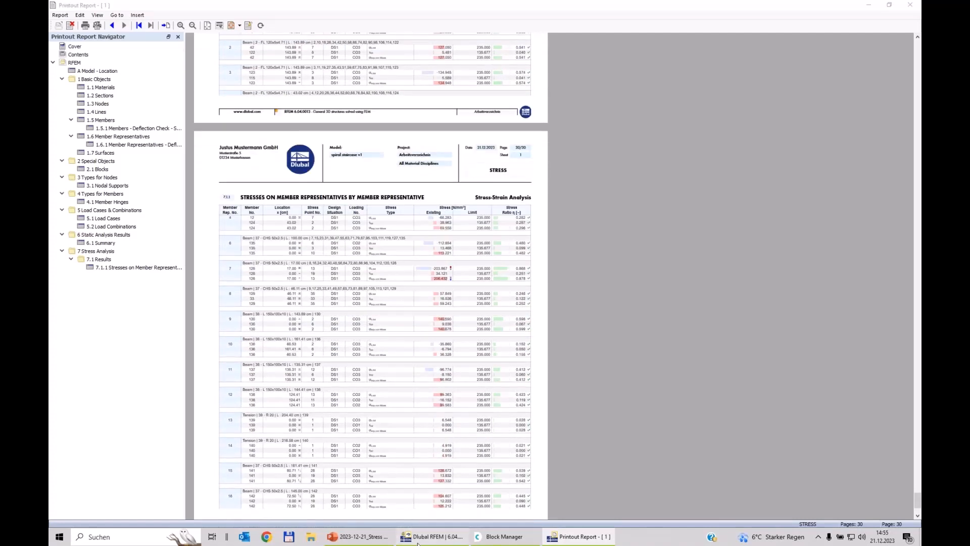
# - Return to the RFEM model and limit the visibility to member representative 1, the CHS 177.8x10.0 beam
pyautogui.click(432, 536)
pyautogui.scroll(-5, 574, 212)
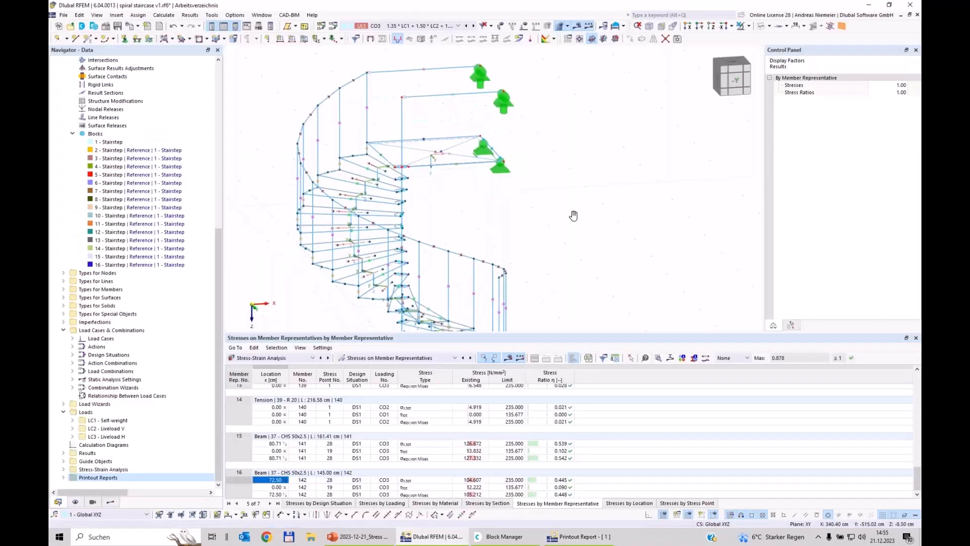
pyautogui.keyDown('ctrl'); pyautogui.moveTo(531, 206); pyautogui.dragTo(492, 217, button='middle'); pyautogui.keyUp('ctrl')
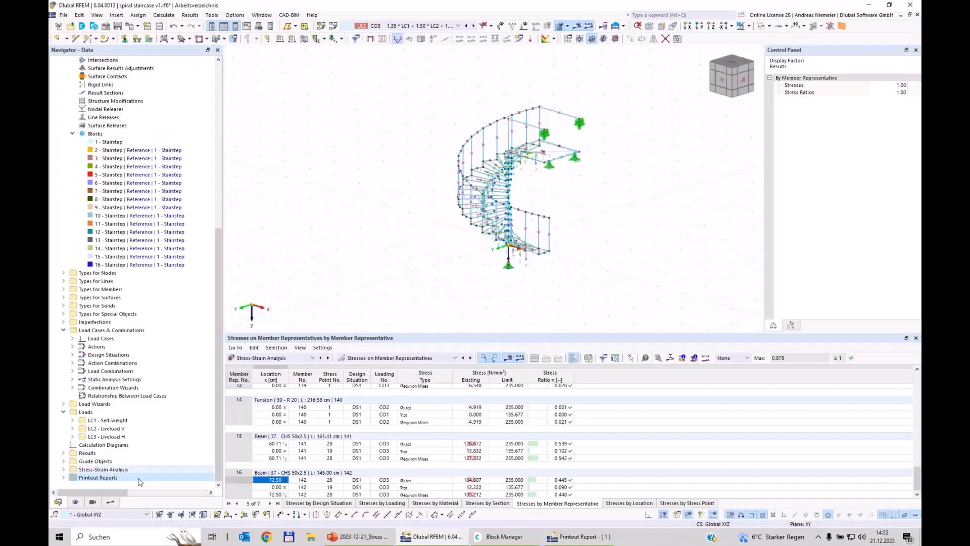
pyautogui.click(93, 502)
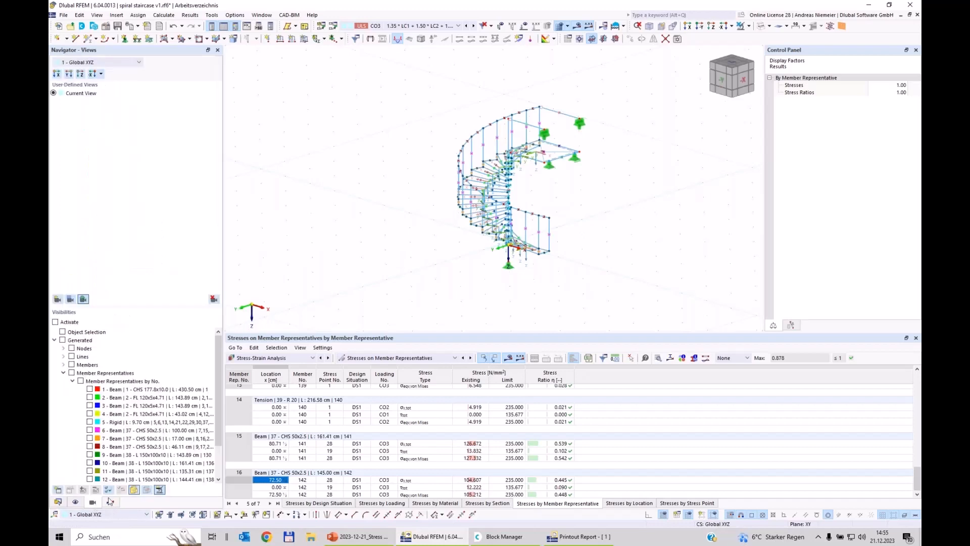
pyautogui.scroll(-2, 121, 391)
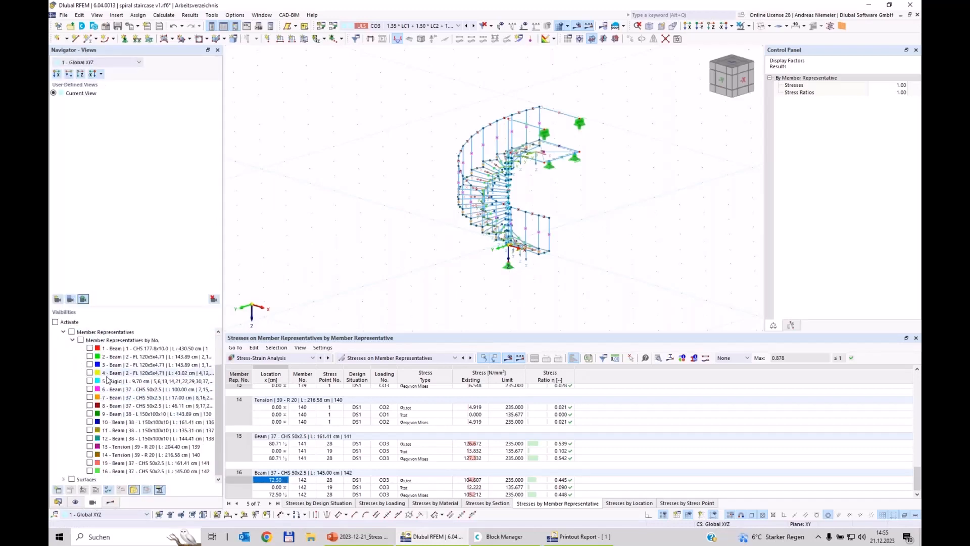
pyautogui.scroll(2, 101, 354)
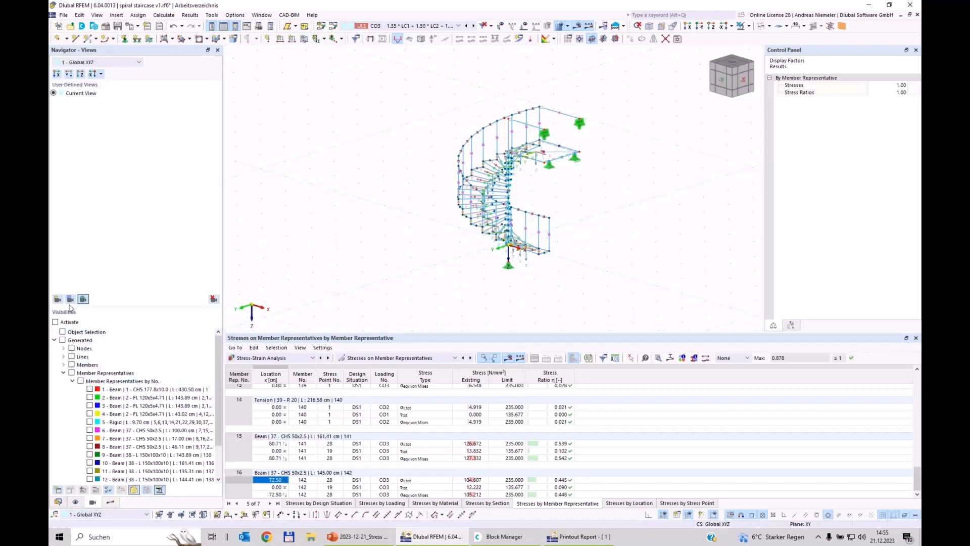
pyautogui.click(89, 390)
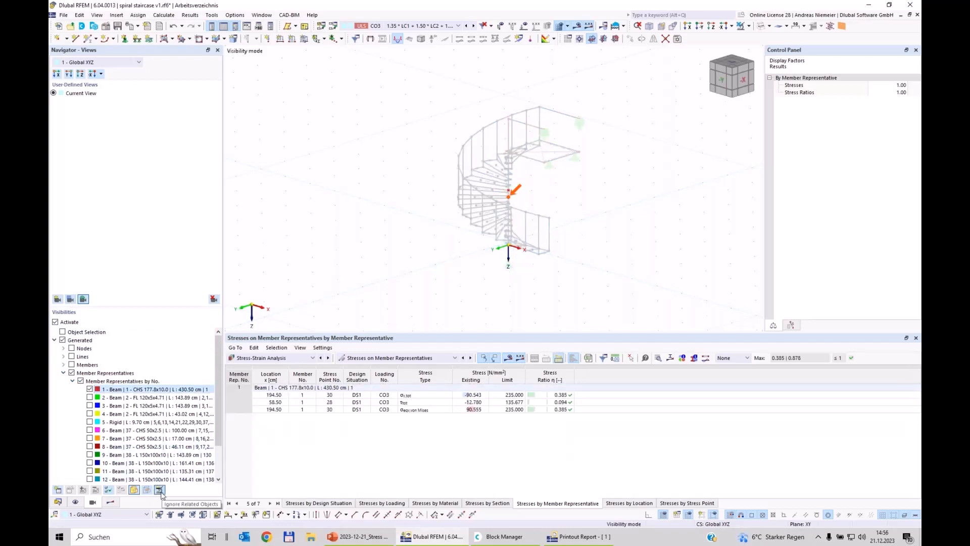
# - Display the equivalent von Mises stress ratios on the member representatives instead of the stresses
pyautogui.click(110, 501)
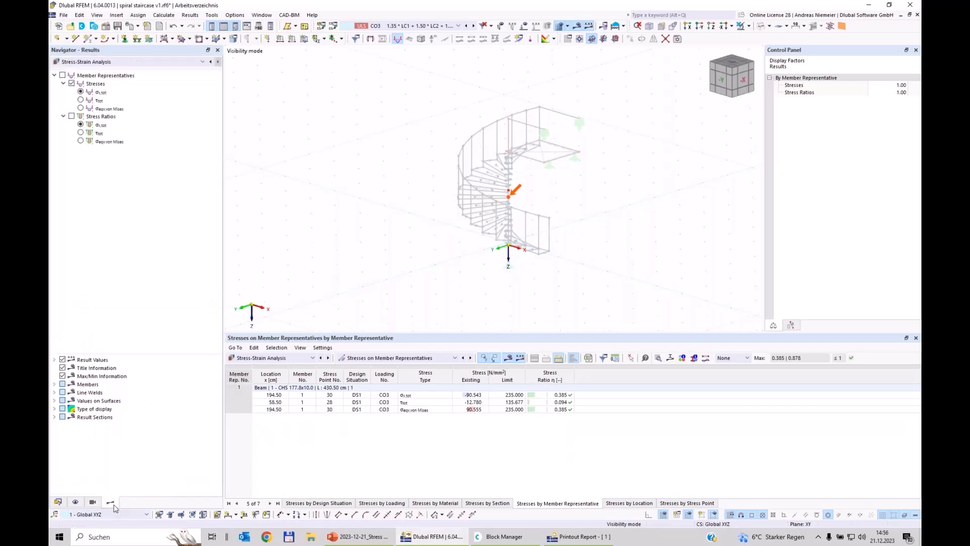
pyautogui.click(72, 116)
pyautogui.click(82, 141)
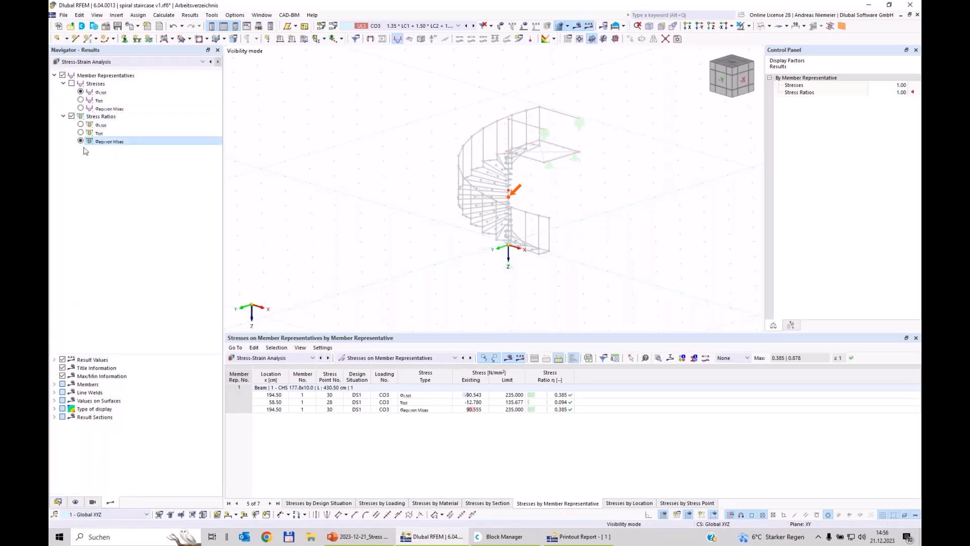
# - Reapply the visibility of member representative 1 to display its von Mises stress ratio diagram on the central column
pyautogui.click(93, 502)
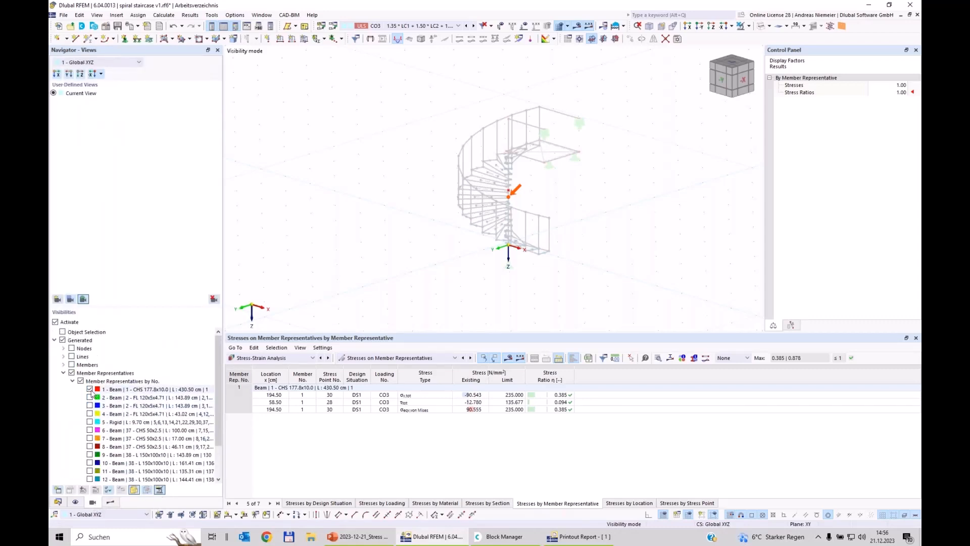
pyautogui.scroll(-2, 101, 384)
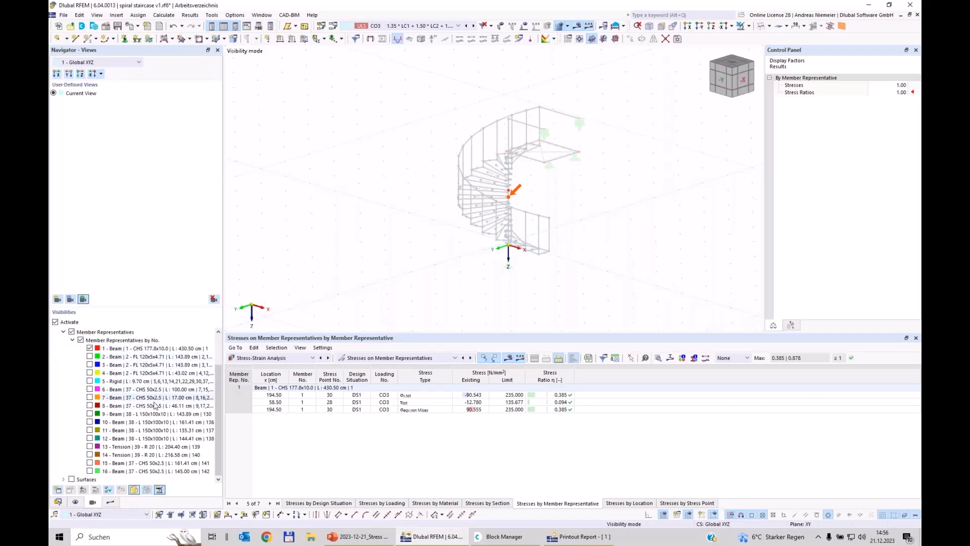
pyautogui.scroll(10, 511, 179)
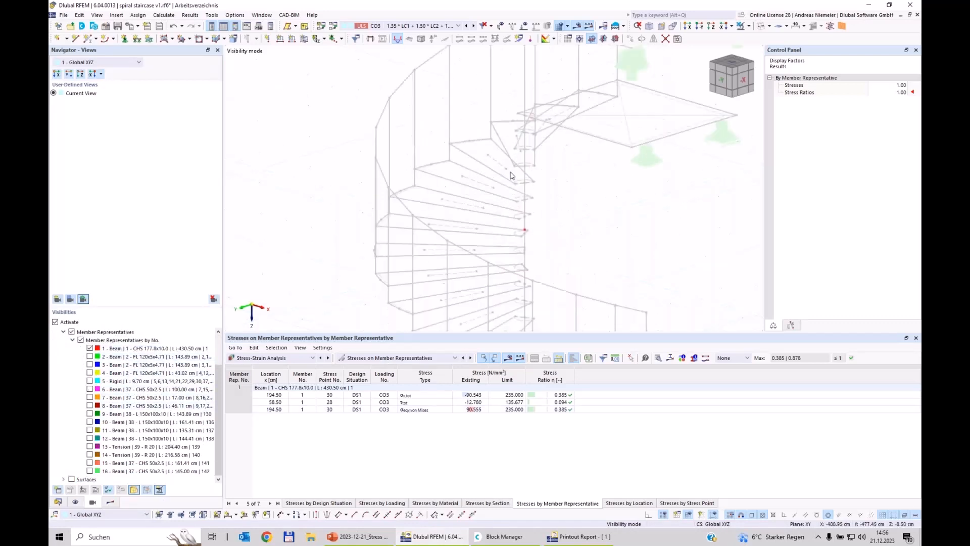
pyautogui.click(90, 349)
pyautogui.click(90, 349)
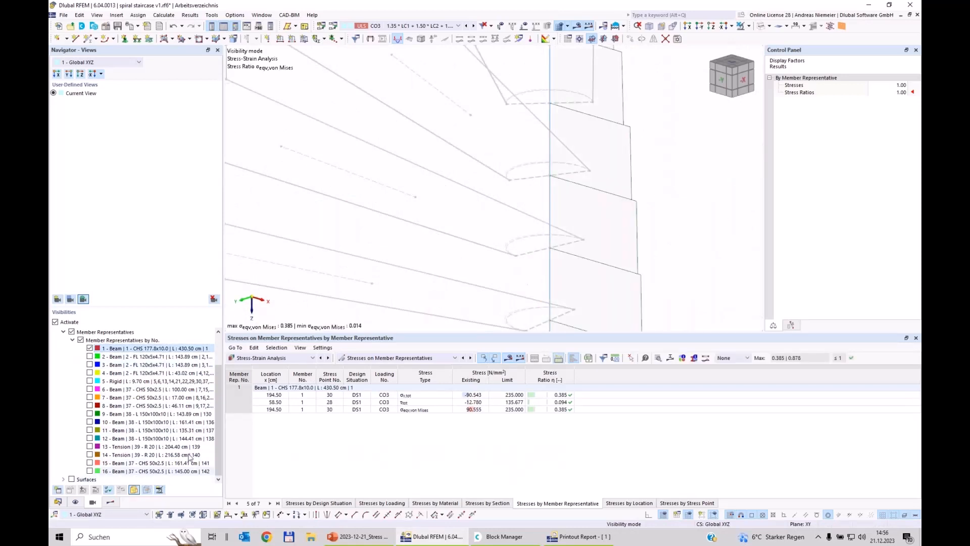
pyautogui.scroll(-10, 452, 222)
pyautogui.keyDown('ctrl'); pyautogui.moveTo(450, 231); pyautogui.dragTo(498, 169, button='middle'); pyautogui.keyUp('ctrl')
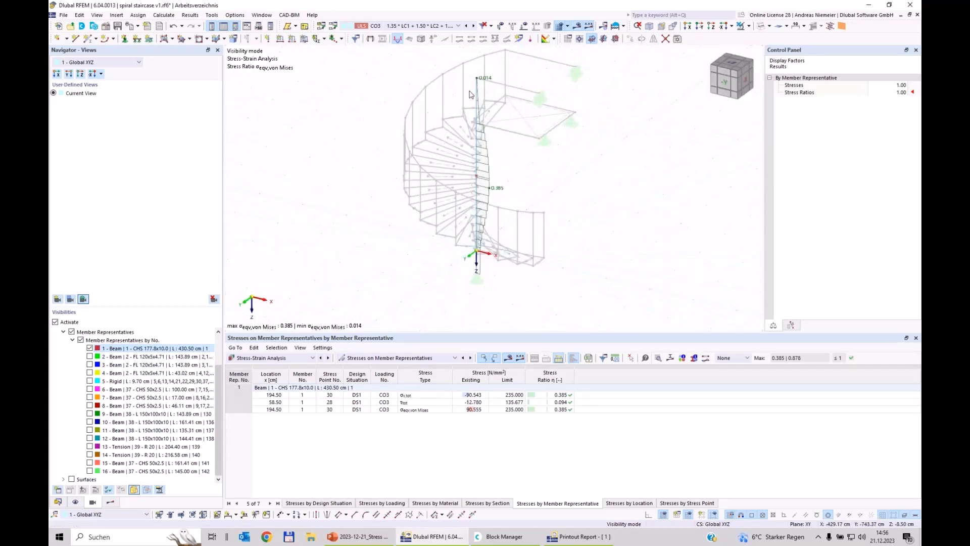
# - Set the member results to be displayed Without Diagram
pyautogui.click(76, 502)
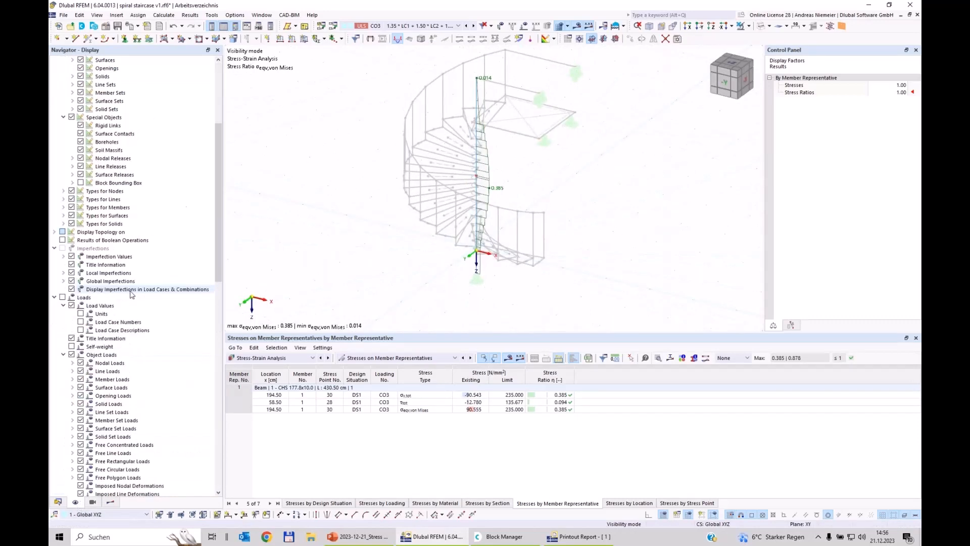
pyautogui.click(111, 503)
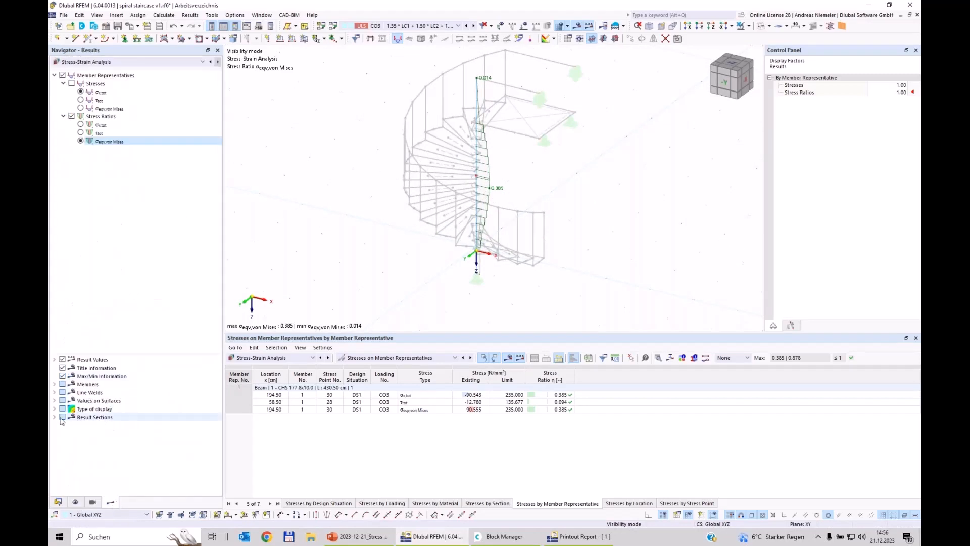
pyautogui.click(55, 384)
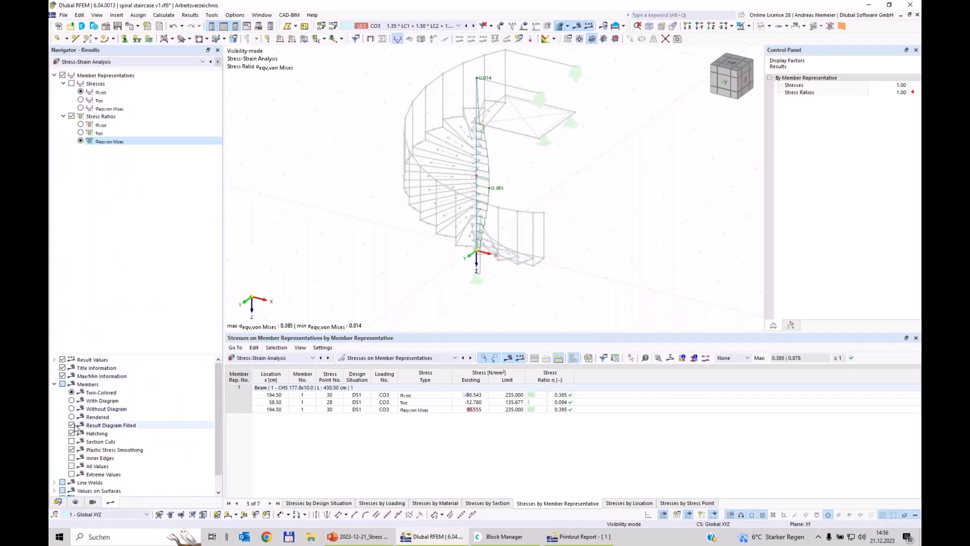
pyautogui.click(71, 410)
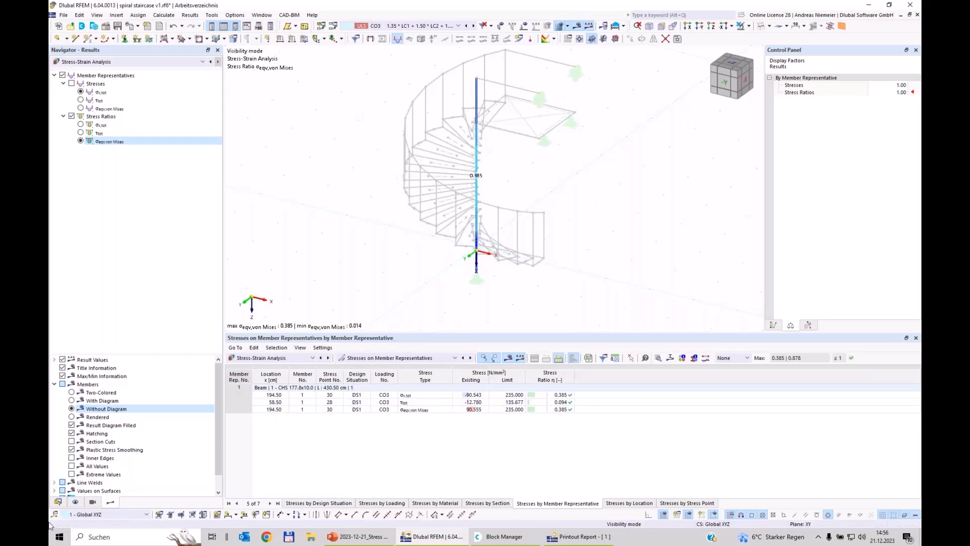
# - Send the axonometric stress ratio graphic of member representative 1 to the printout report, window filling, with a height ratio of 50%
pyautogui.click(58, 502)
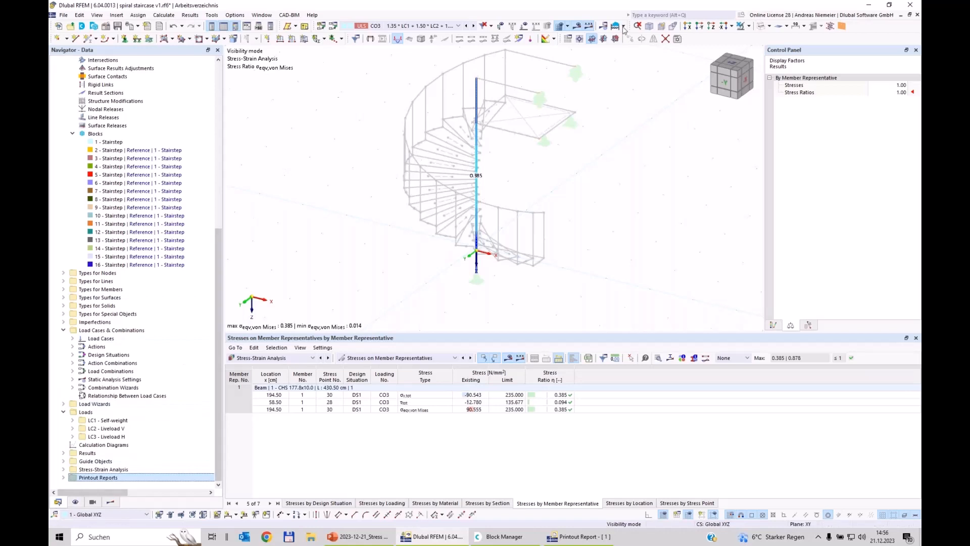
pyautogui.click(649, 26)
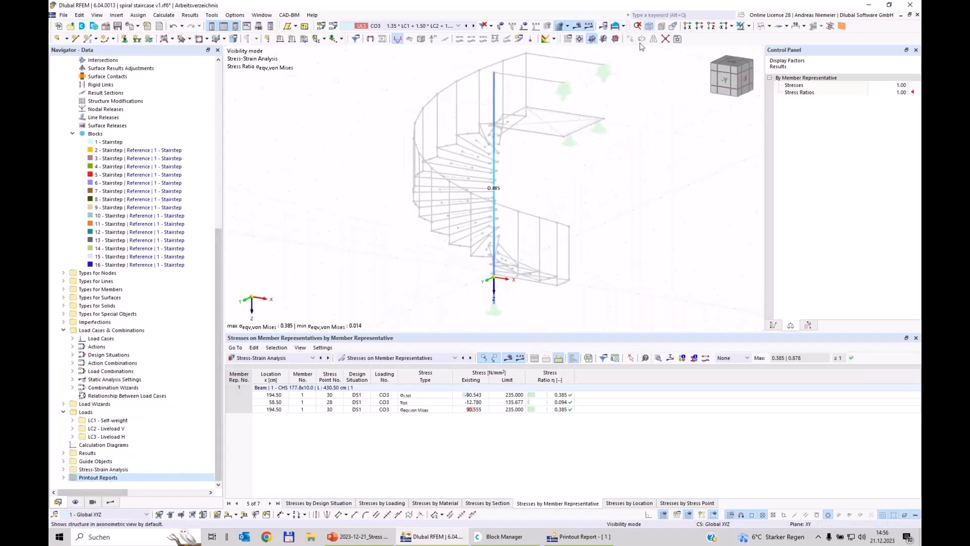
pyautogui.click(135, 28)
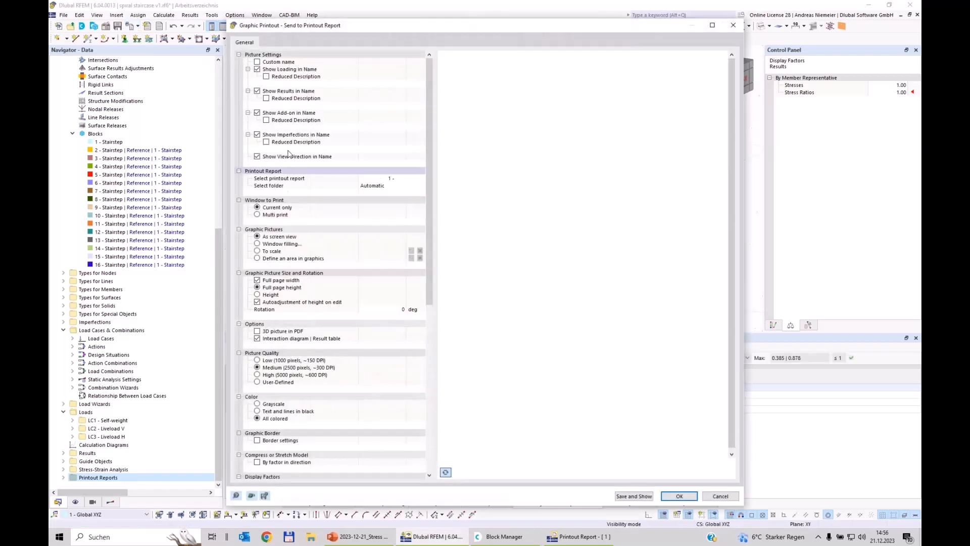
pyautogui.click(257, 244)
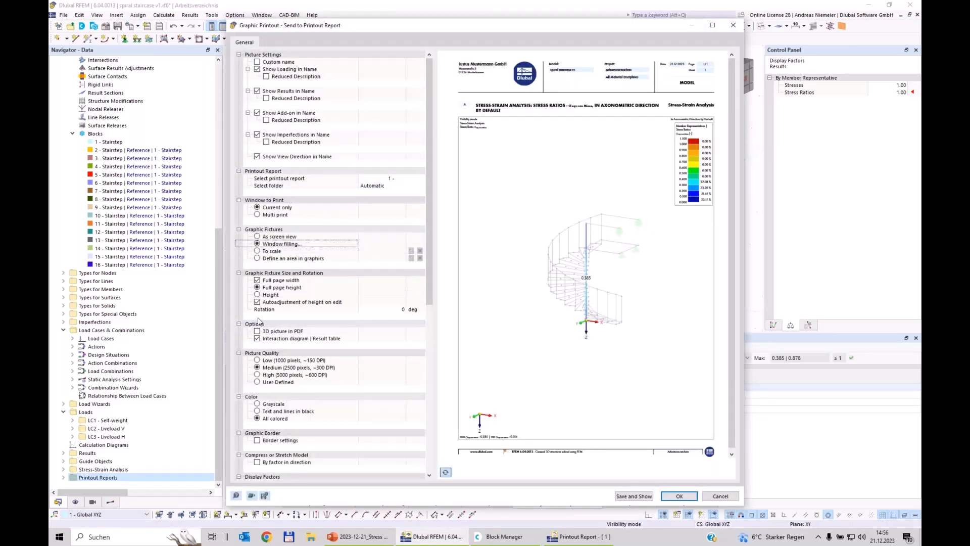
pyautogui.click(258, 294)
pyautogui.click(374, 302)
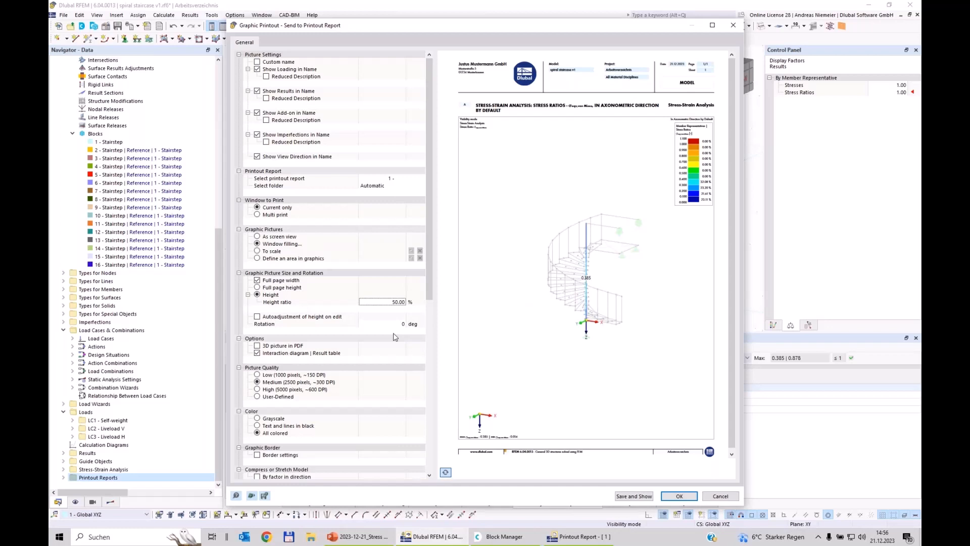
pyautogui.click(677, 496)
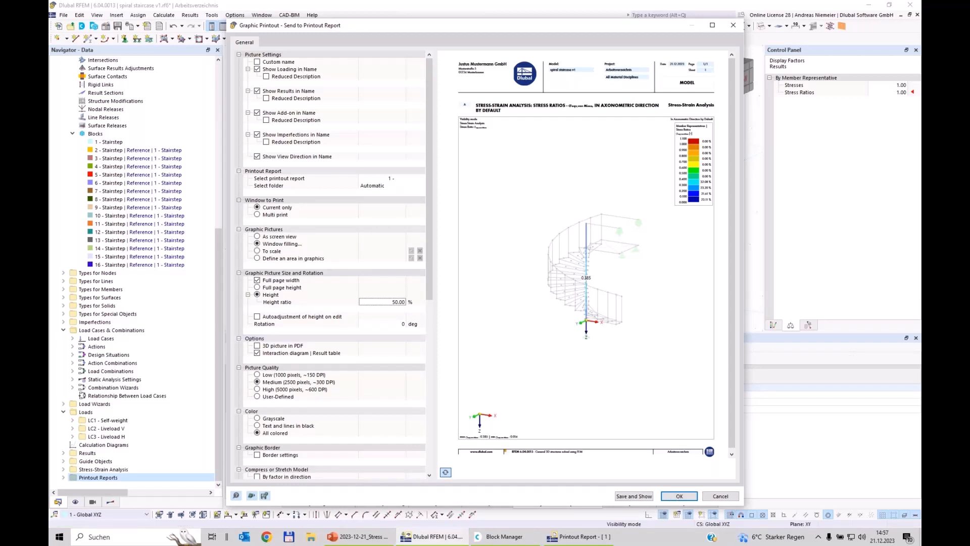
# - Hide member representative 1 and show only member representatives 2, 3 and 4, the FL 120x5x4.71 beams
pyautogui.click(93, 502)
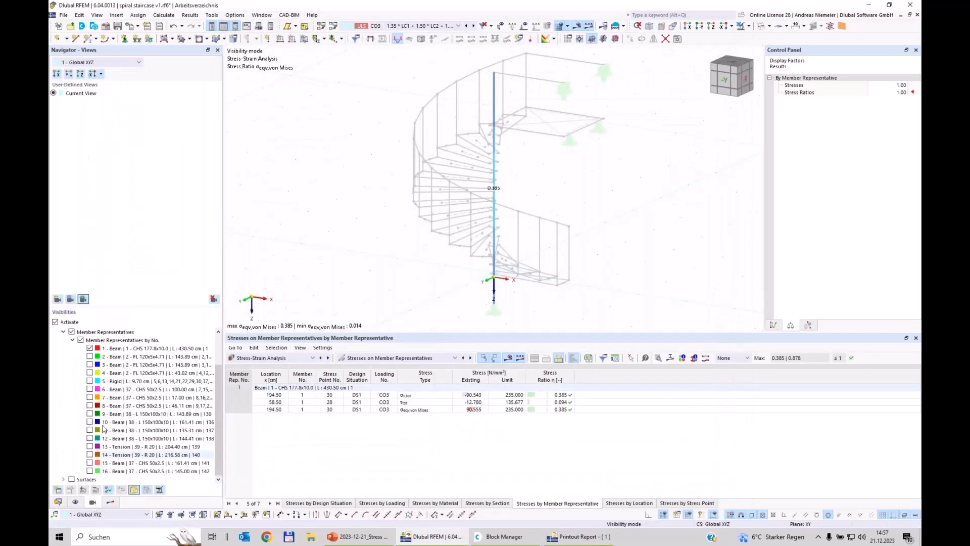
pyautogui.click(90, 348)
pyautogui.click(90, 357)
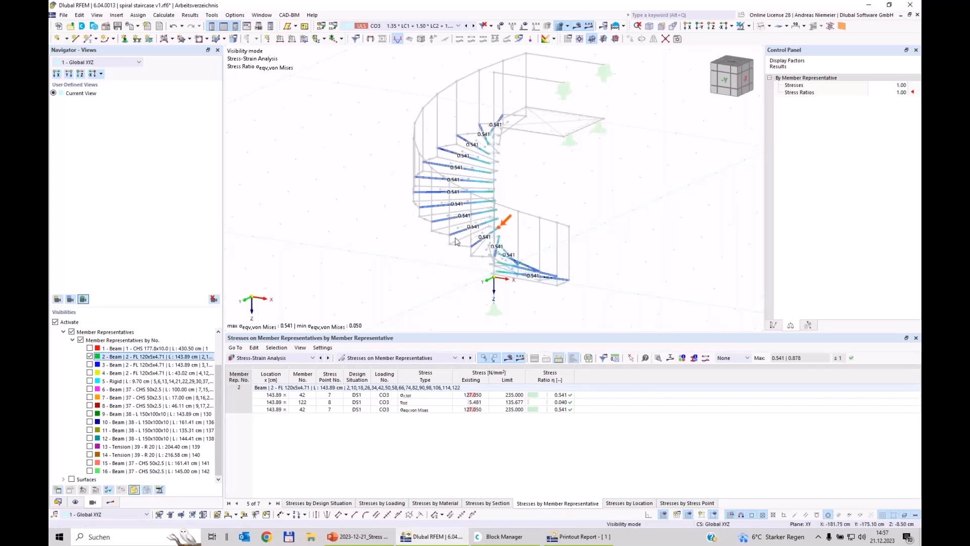
pyautogui.click(89, 365)
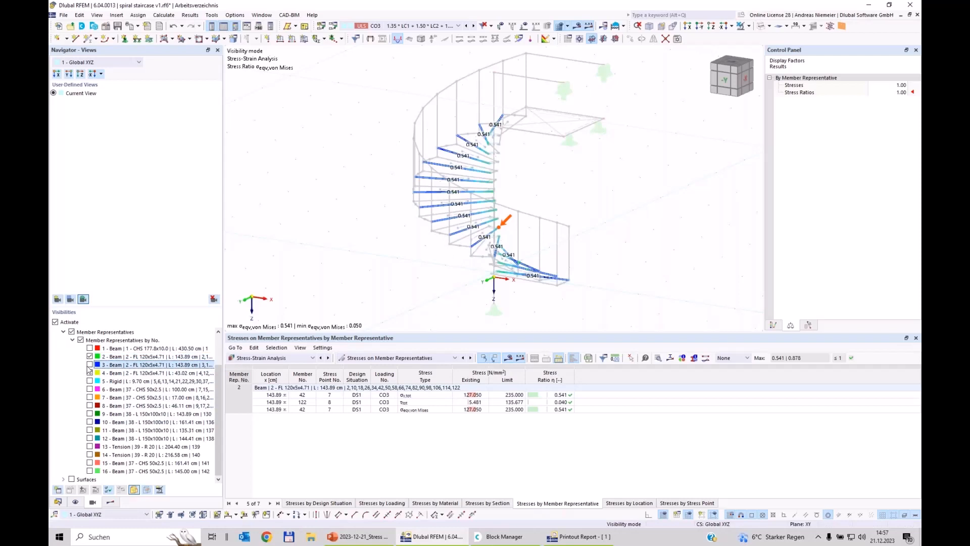
pyautogui.click(90, 373)
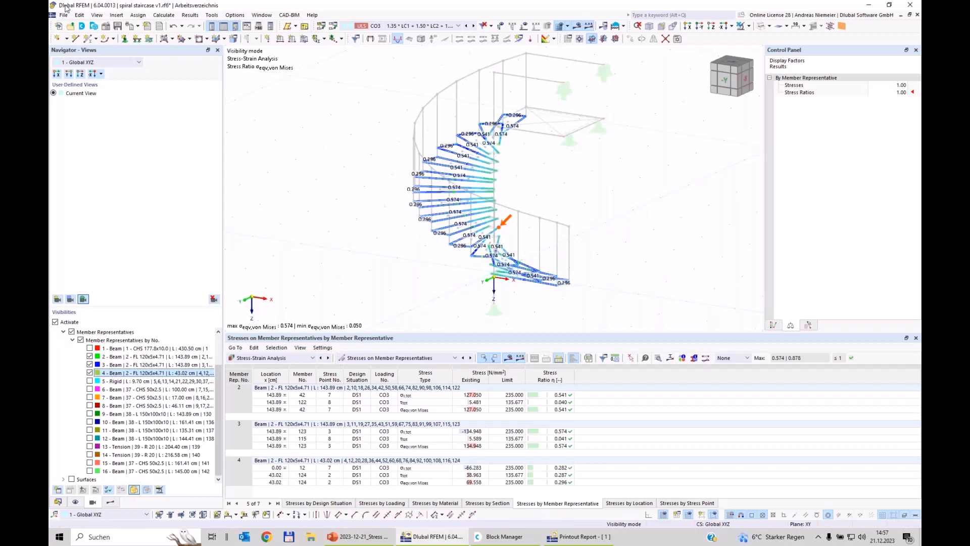
# - Send the stress ratio graphic of member representatives 2 to 4 in the axonometric view to the printout report
pyautogui.hotkey('ctrl', '3')
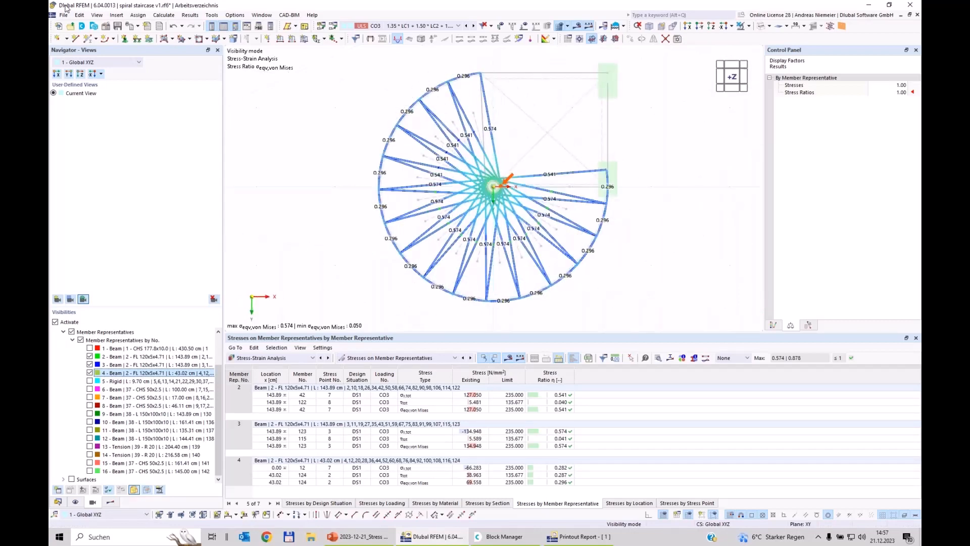
pyautogui.hotkey('ctrl', '4')
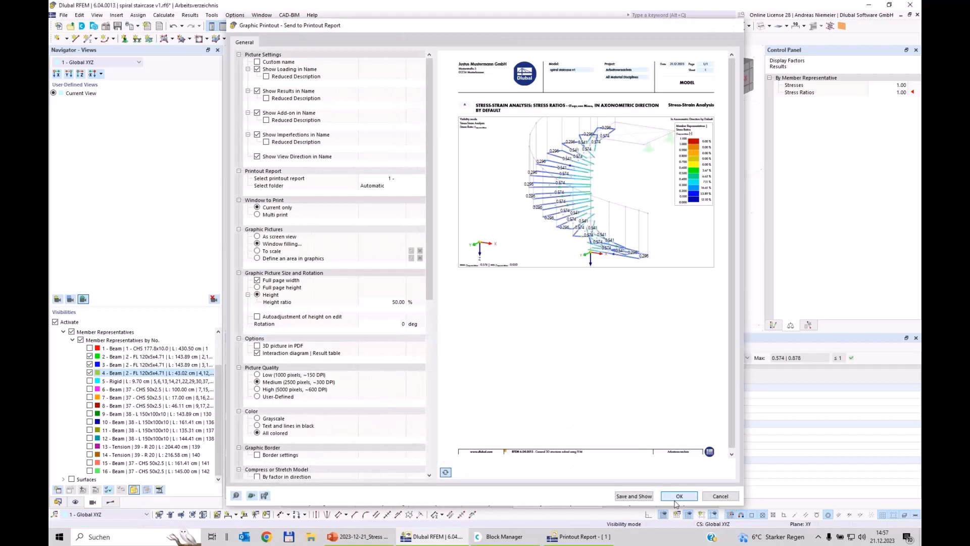
pyautogui.click(676, 502)
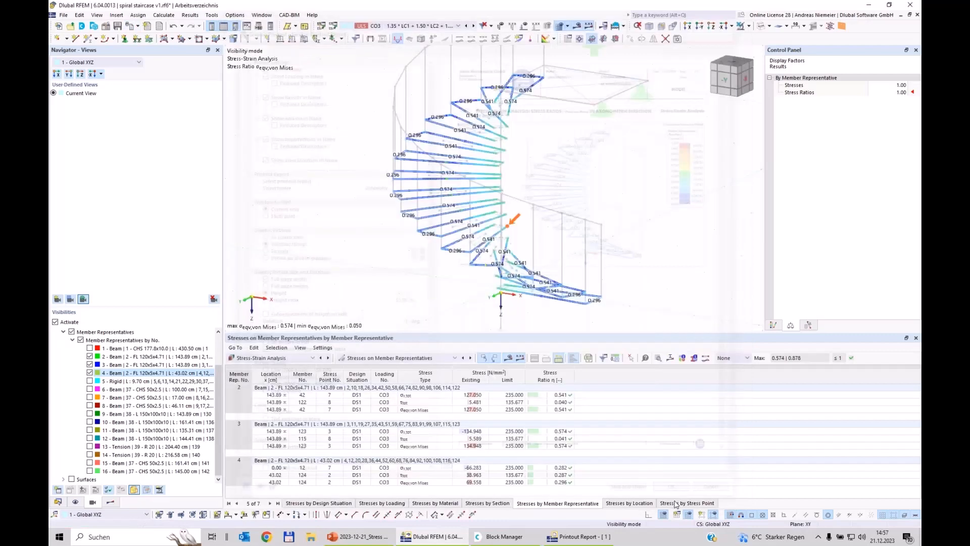
# - Show only member representative 6, and save and show its stress ratio graphic in the printout report
pyautogui.click(90, 373)
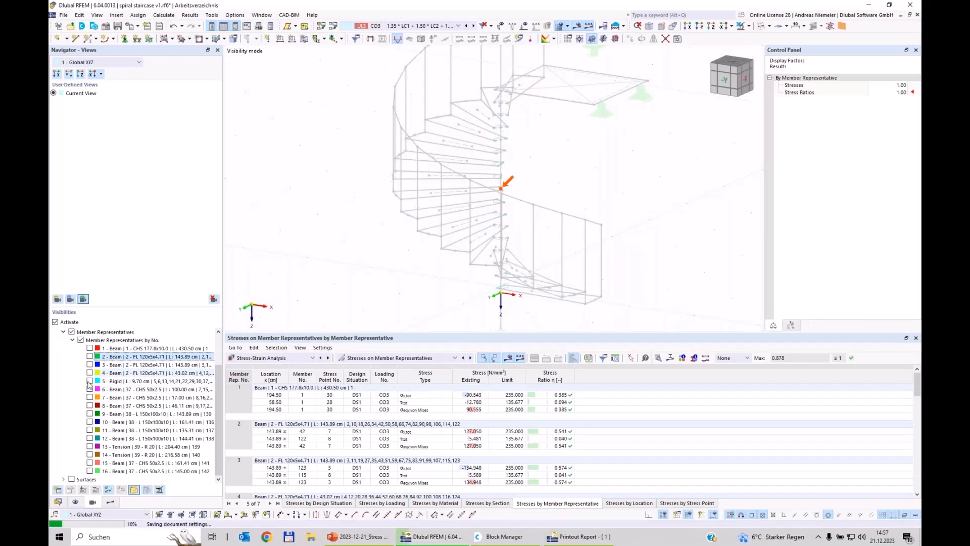
pyautogui.click(89, 381)
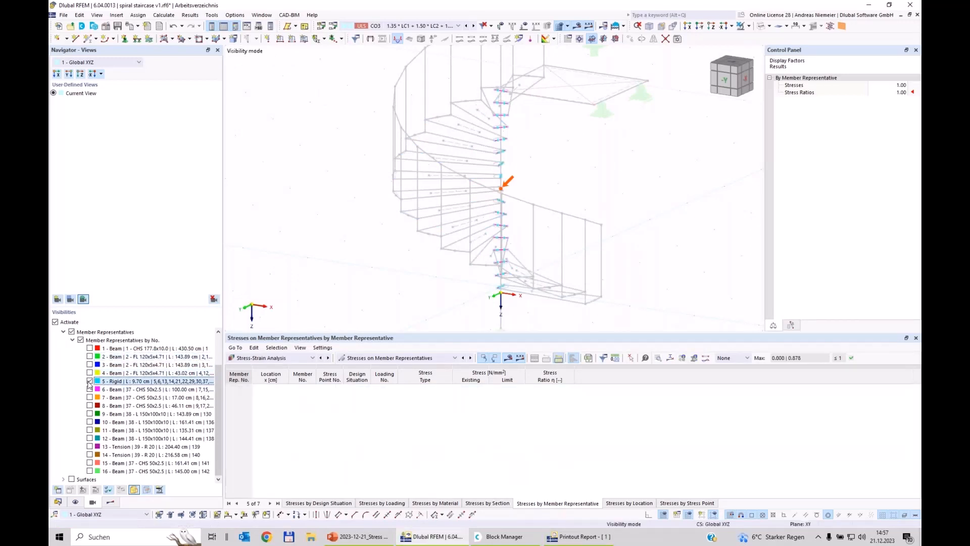
pyautogui.click(89, 389)
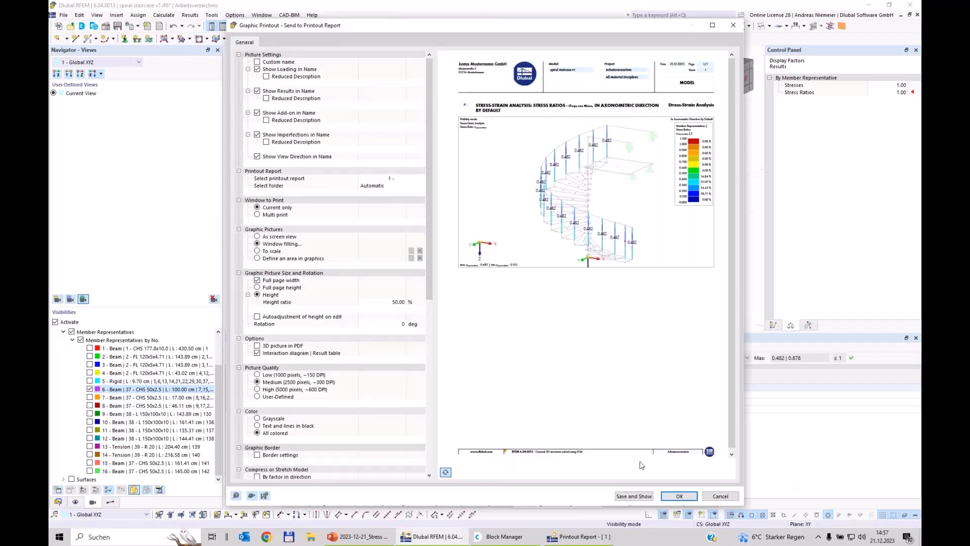
pyautogui.click(640, 498)
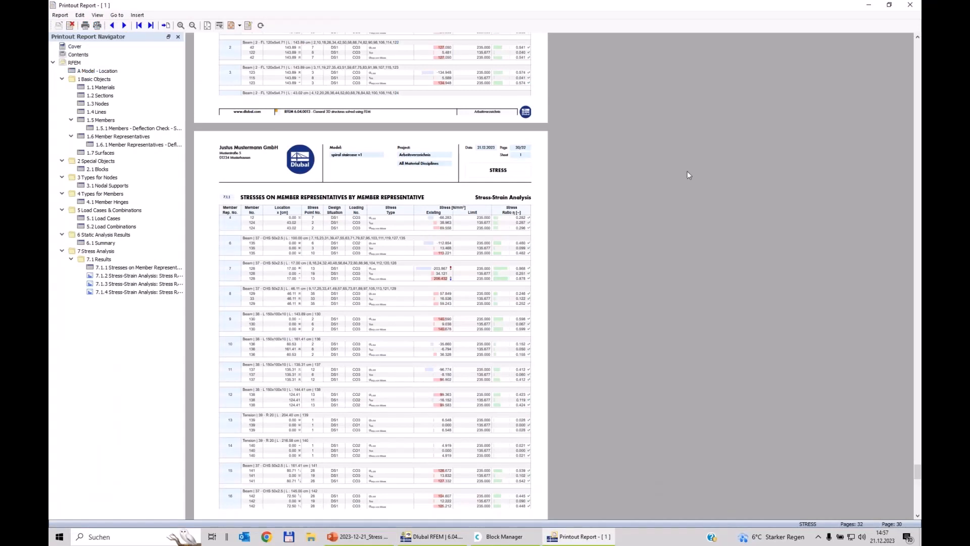
# - Review the stress table by member representative and the three stress ratio graphics in the printout report
pyautogui.click(130, 276)
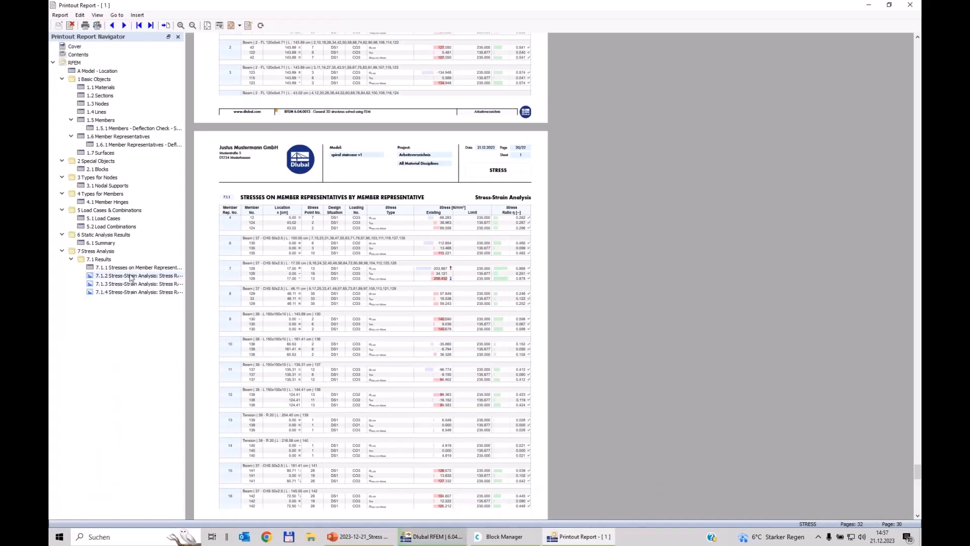
pyautogui.scroll(-3, 388, 363)
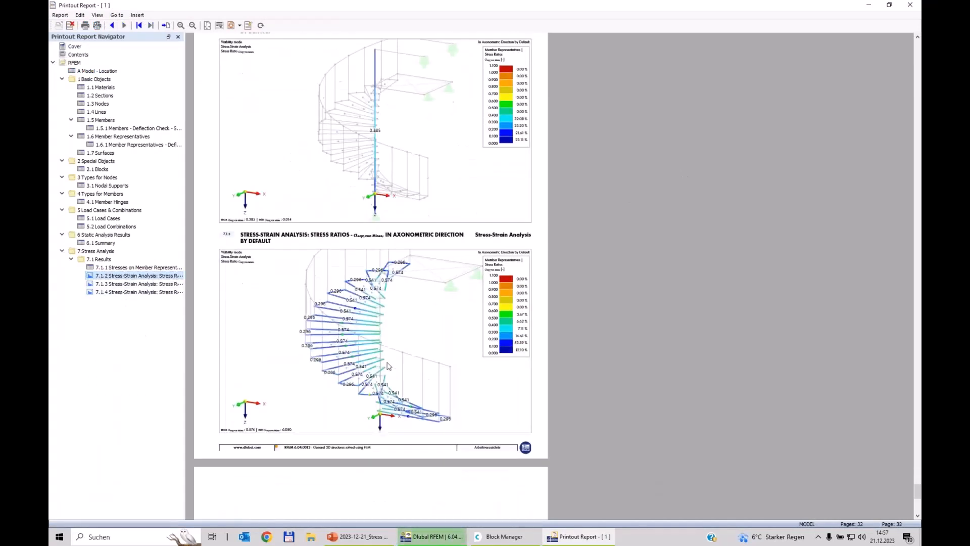
pyautogui.scroll(6, 287, 269)
pyautogui.click(117, 292)
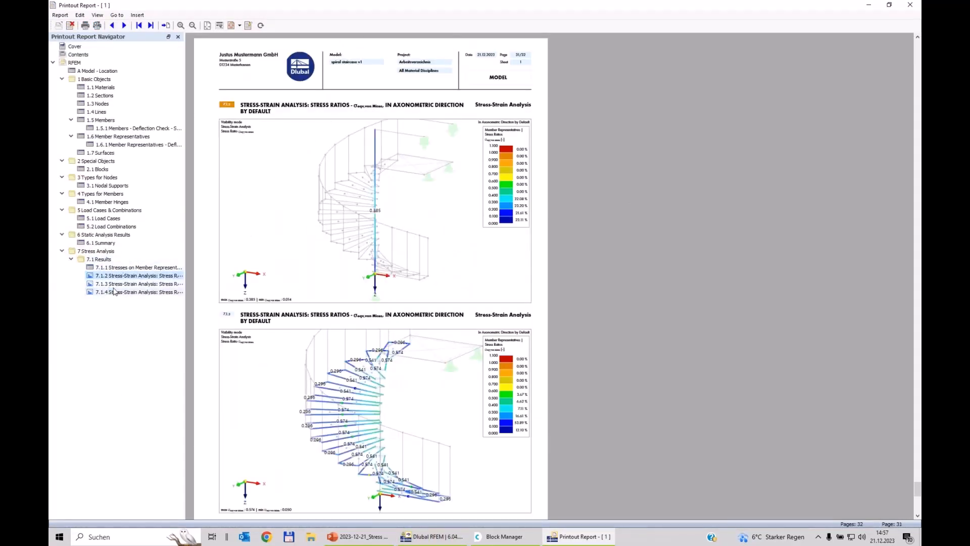
pyautogui.click(123, 284)
pyautogui.click(122, 276)
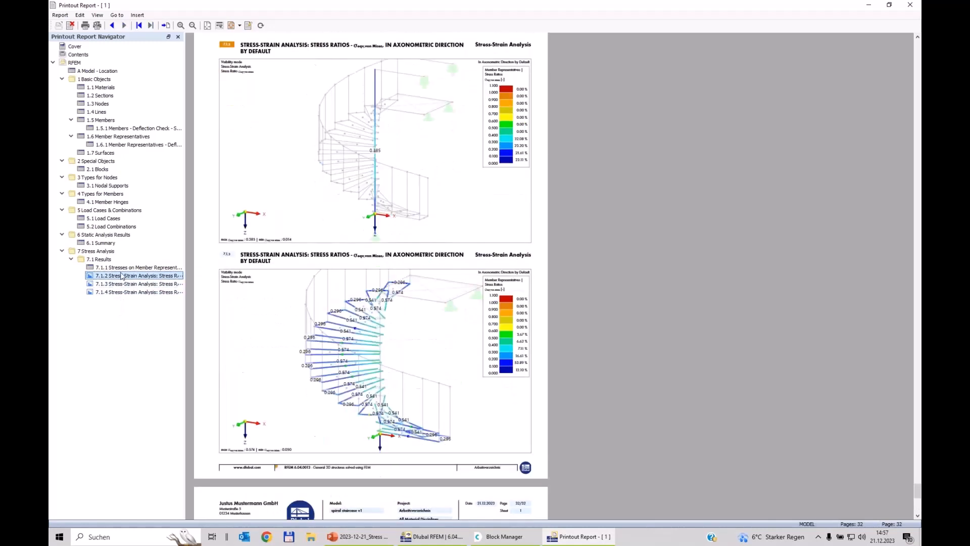
pyautogui.click(125, 268)
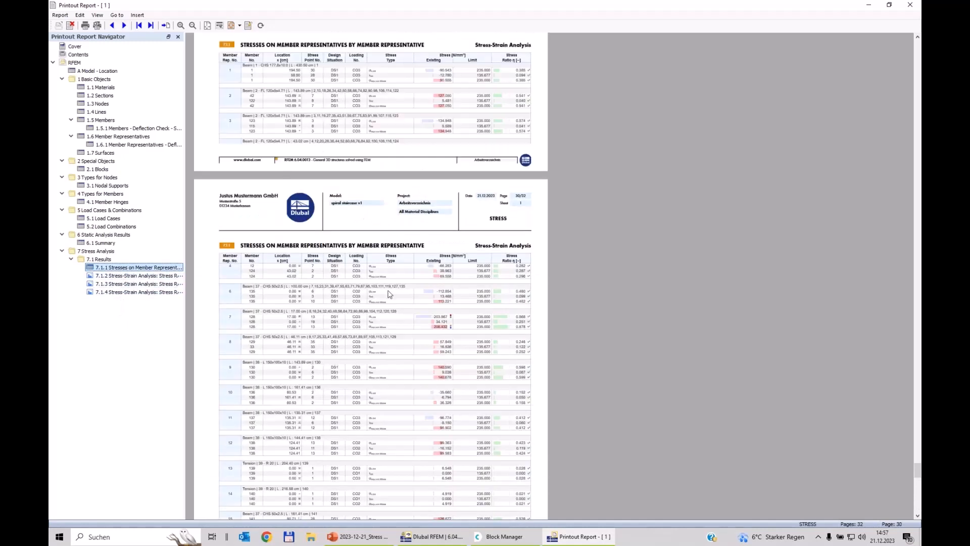
pyautogui.click(155, 283)
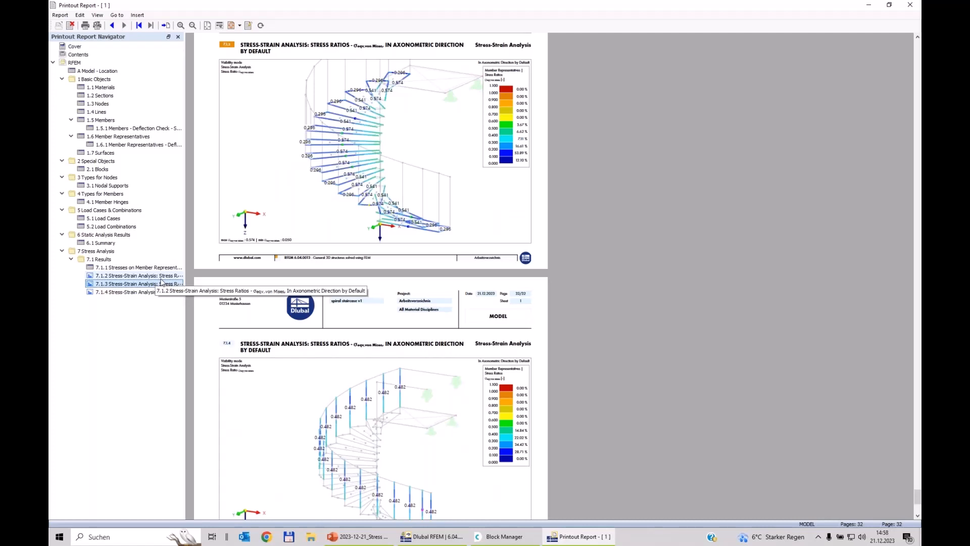
# - Switch to RFEM, cancel visibility mode to display the whole staircase, and close the stress results table
pyautogui.click(432, 540)
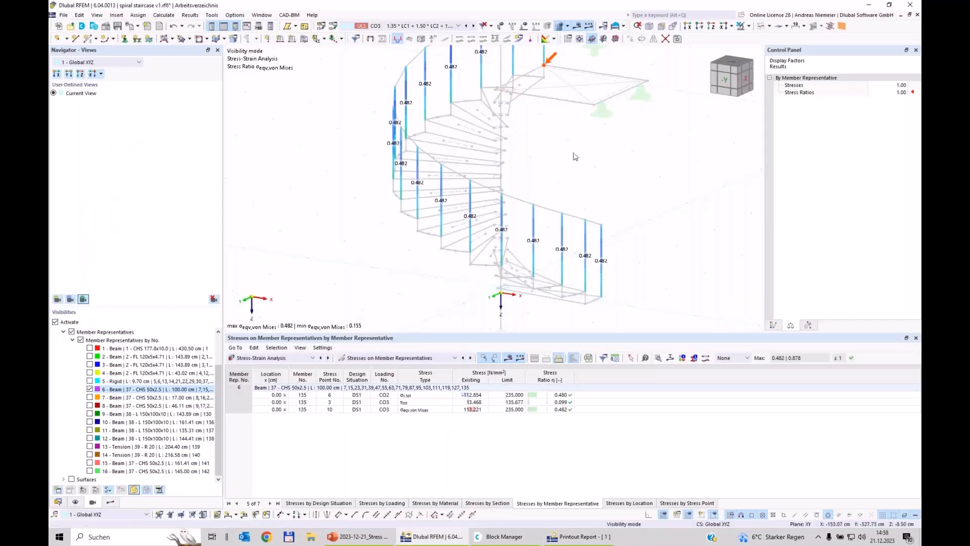
pyautogui.click(740, 25)
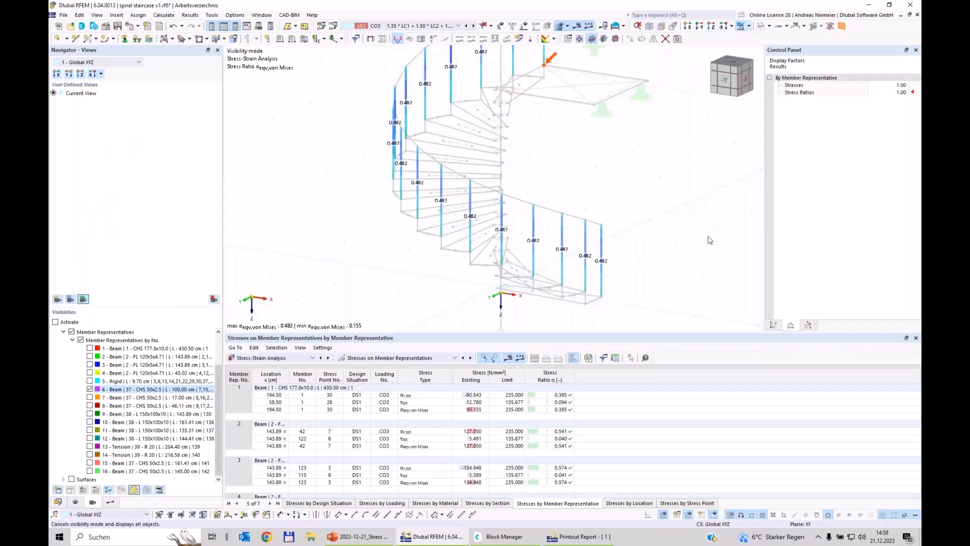
pyautogui.scroll(-1, 498, 292)
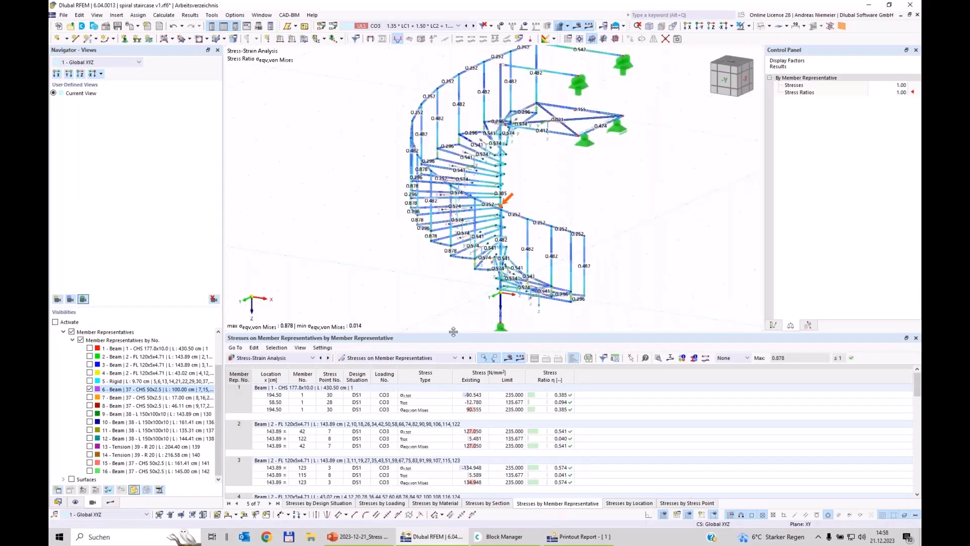
pyautogui.click(916, 338)
pyautogui.keyDown('ctrl'); pyautogui.moveTo(626, 323); pyautogui.dragTo(598, 394, button='middle'); pyautogui.keyUp('ctrl')
# - Display the static analysis results for design situation DS1, ULS (STR/GEO) - Permanent and transient
pyautogui.click(111, 502)
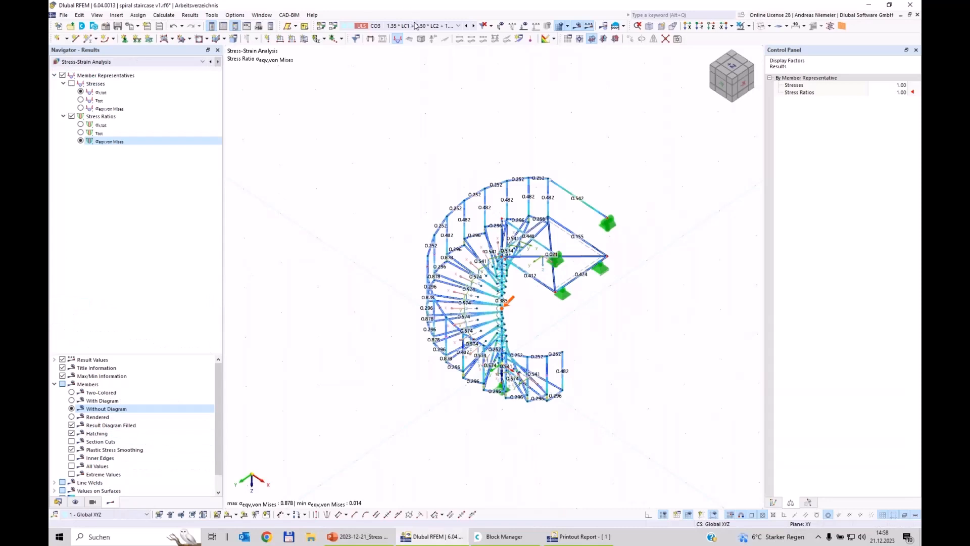
pyautogui.click(415, 26)
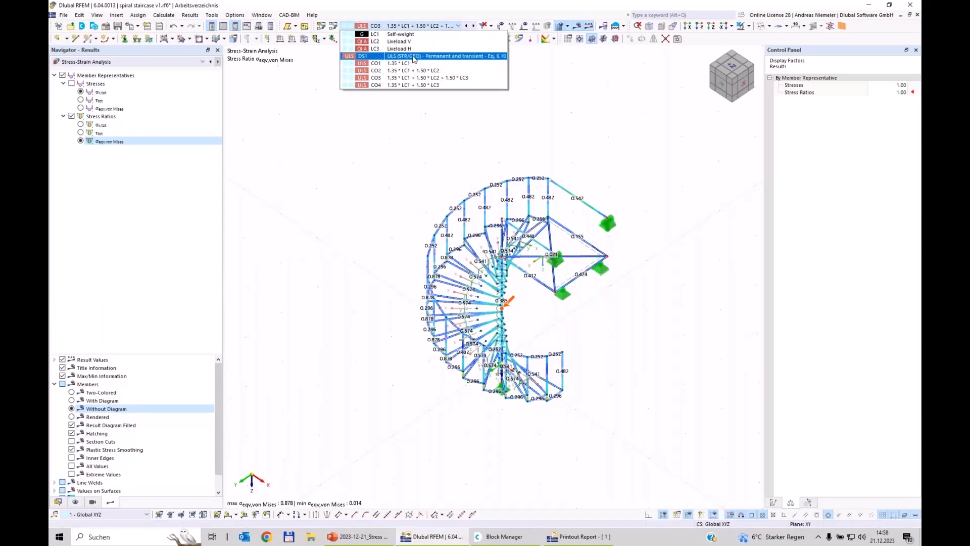
pyautogui.click(414, 57)
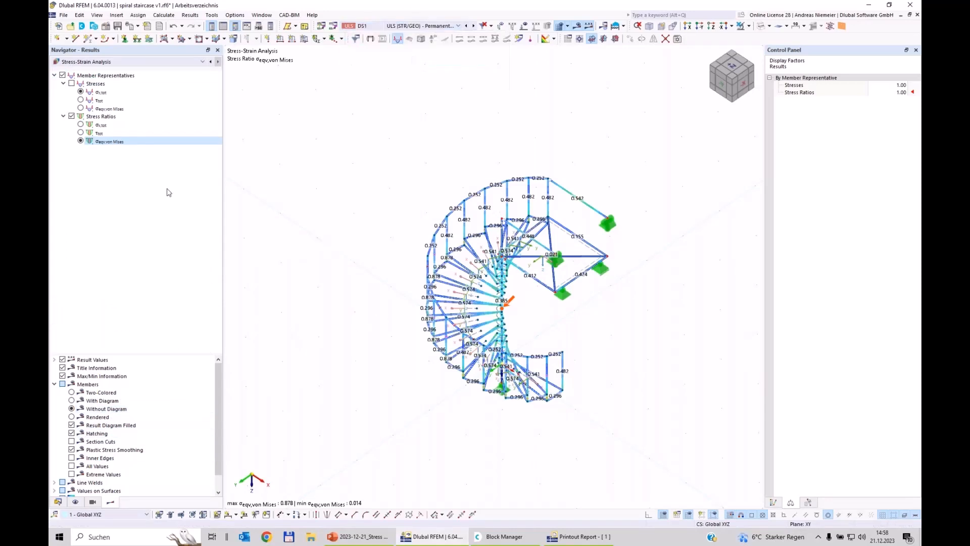
pyautogui.click(119, 62)
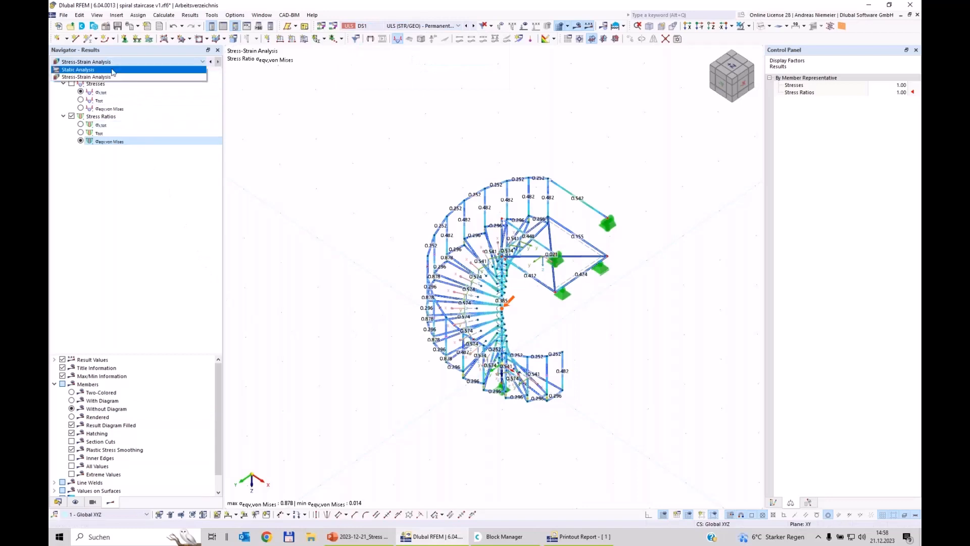
pyautogui.click(112, 70)
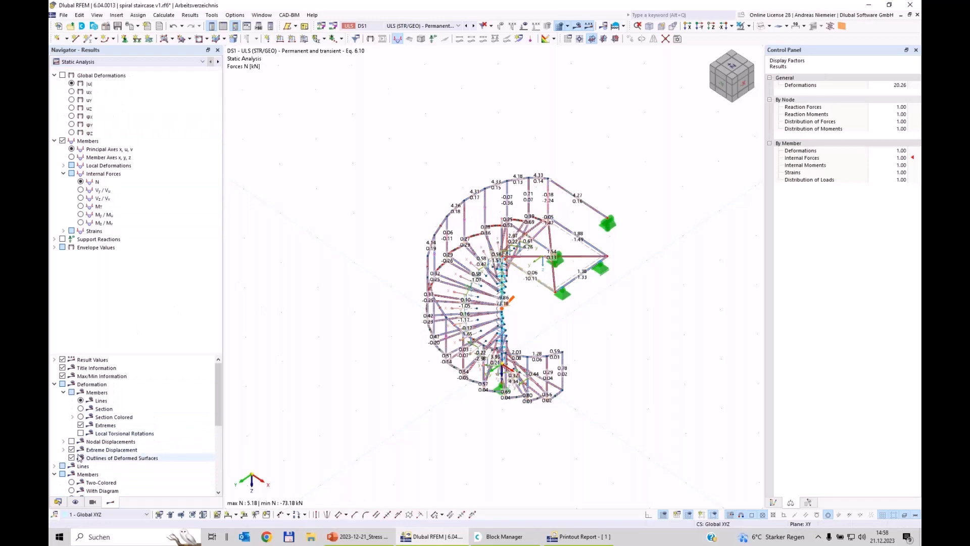
# - Set the member results display to Two-Colored and examine the axial forces N around the staircase
pyautogui.scroll(-3, 79, 458)
pyautogui.click(71, 416)
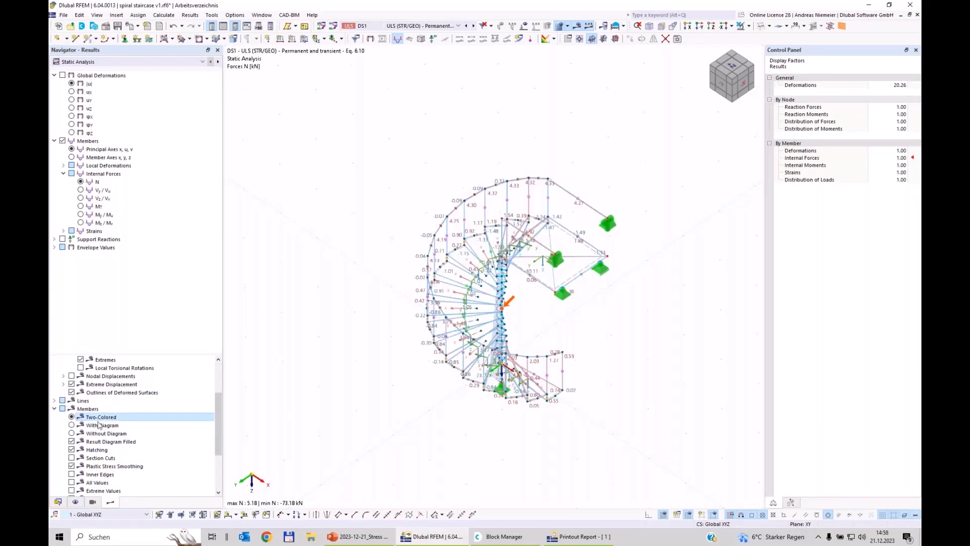
pyautogui.keyDown('ctrl'); pyautogui.moveTo(386, 440); pyautogui.dragTo(183, 389, button='middle'); pyautogui.keyUp('ctrl')
pyautogui.scroll(-2, 183, 389)
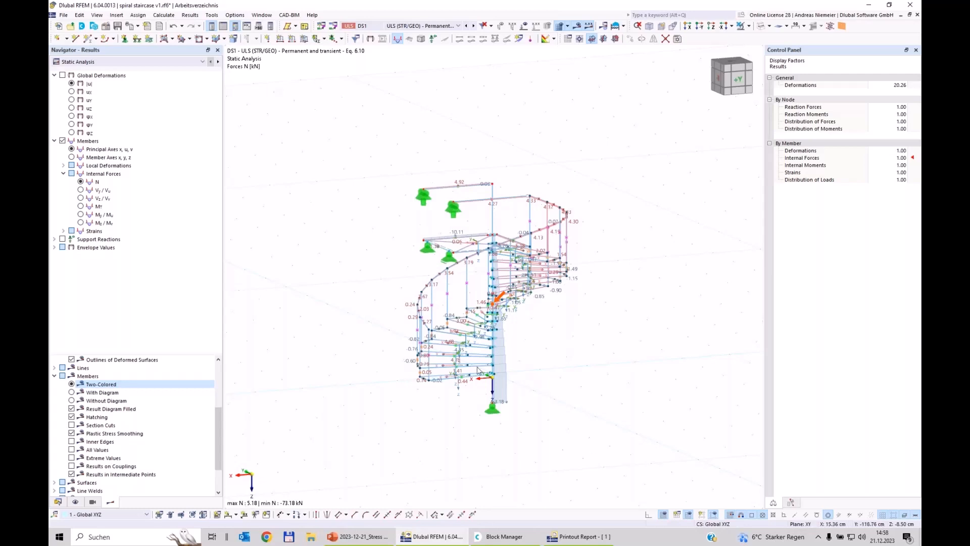
pyautogui.scroll(3, 414, 313)
pyautogui.keyDown('ctrl'); pyautogui.moveTo(414, 312); pyautogui.dragTo(439, 114, button='middle'); pyautogui.keyUp('ctrl')
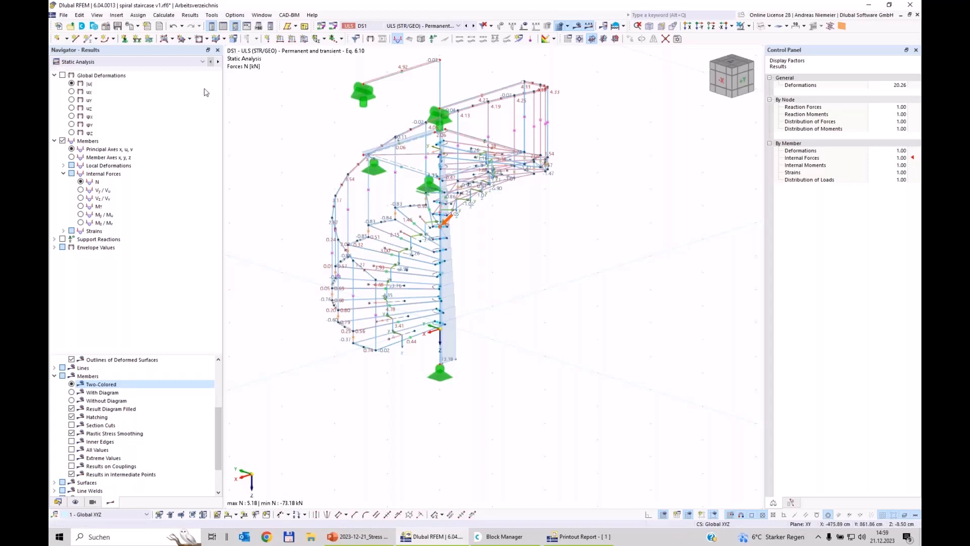
# - Check in the model's base data which analysis and design add-ons are activated, including Steel Design
pyautogui.click(105, 27)
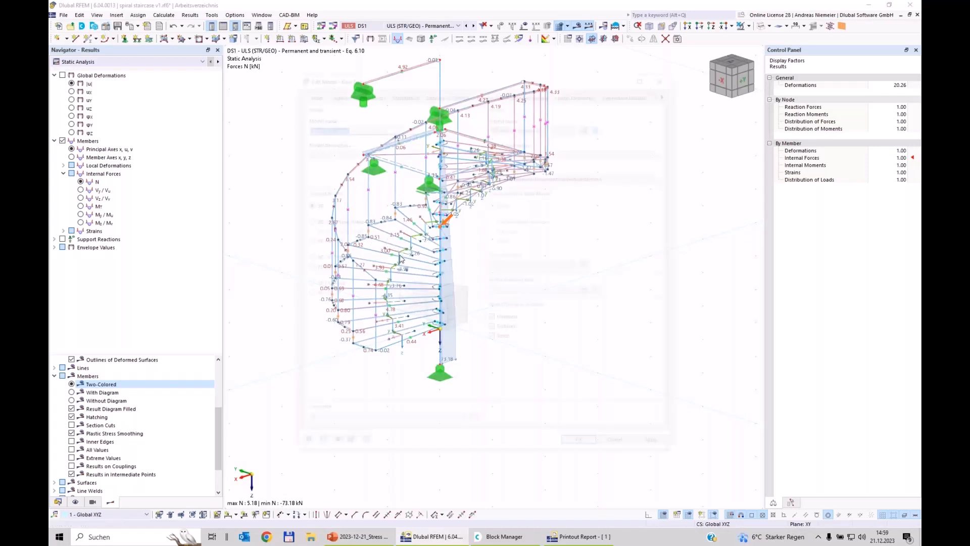
pyautogui.click(338, 91)
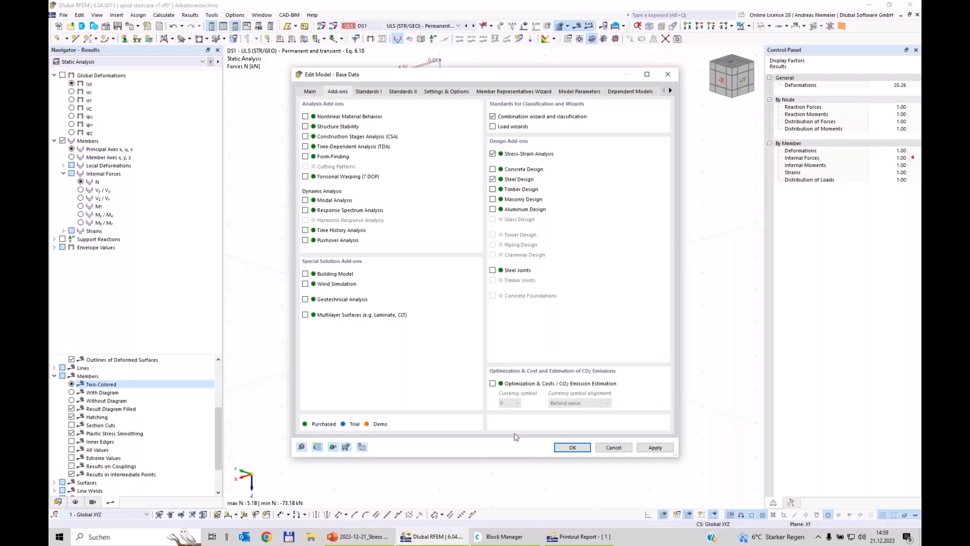
pyautogui.click(572, 448)
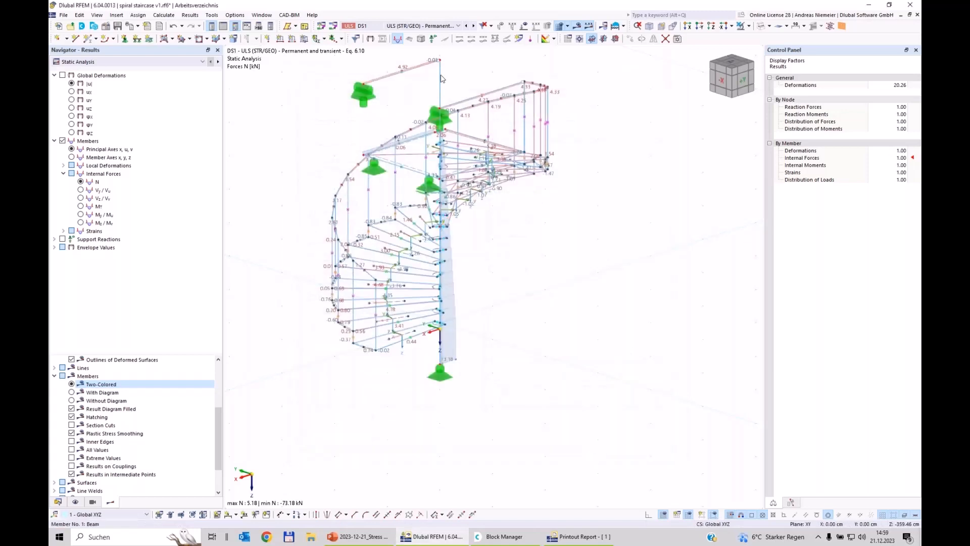
# - Change the type of node 179, on the central column at landing level, to On Member
pyautogui.keyDown('ctrl'); pyautogui.moveTo(313, 167); pyautogui.dragTo(542, 176, button='middle'); pyautogui.keyUp('ctrl')
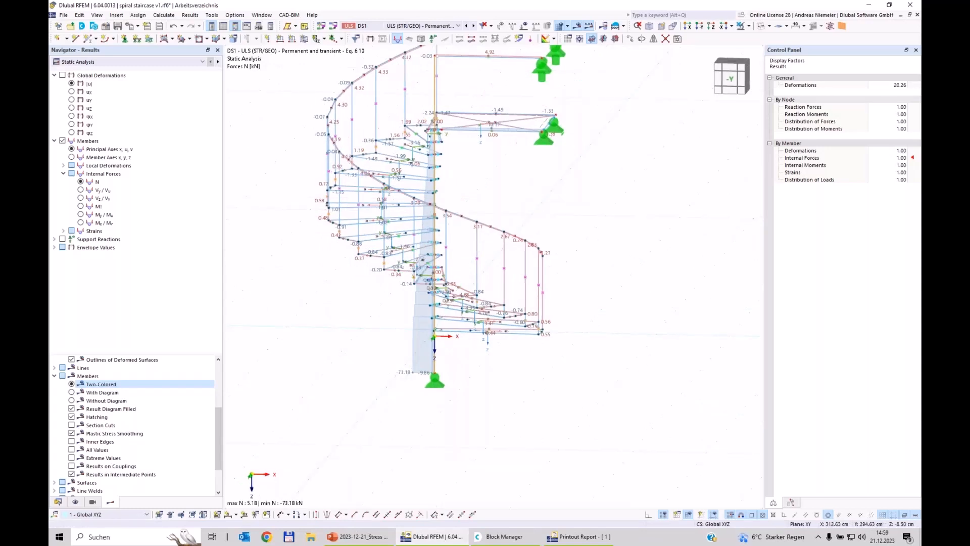
pyautogui.keyDown('ctrl'); pyautogui.moveTo(712, 303); pyautogui.dragTo(650, 346, button='middle'); pyautogui.keyUp('ctrl')
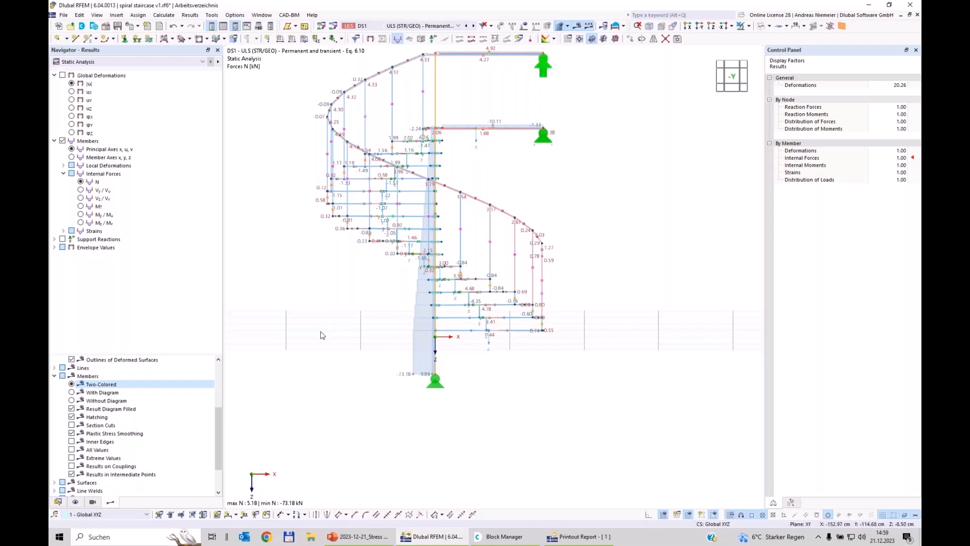
pyautogui.keyDown('ctrl'); pyautogui.moveTo(480, 175); pyautogui.dragTo(455, 151, button='middle'); pyautogui.keyUp('ctrl')
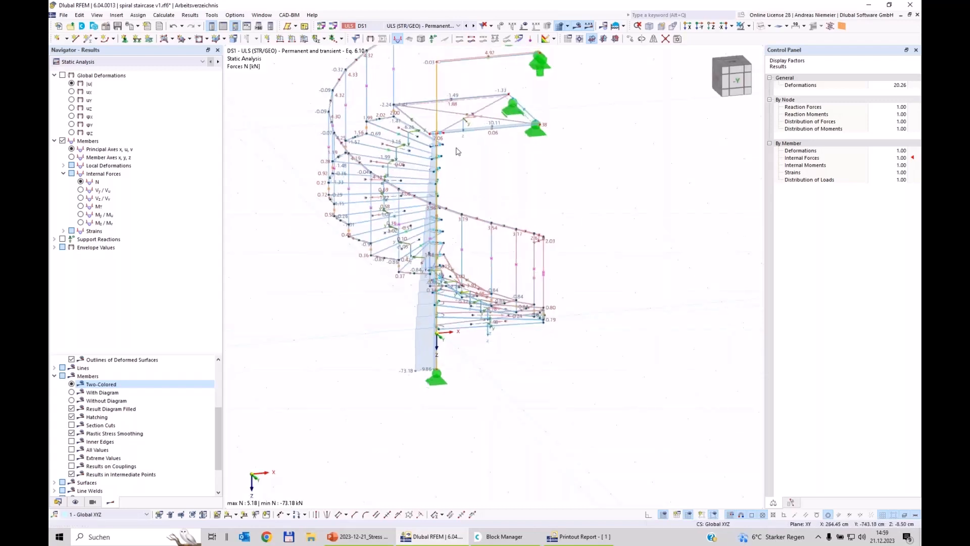
pyautogui.scroll(3, 450, 142)
pyautogui.scroll(3, 432, 136)
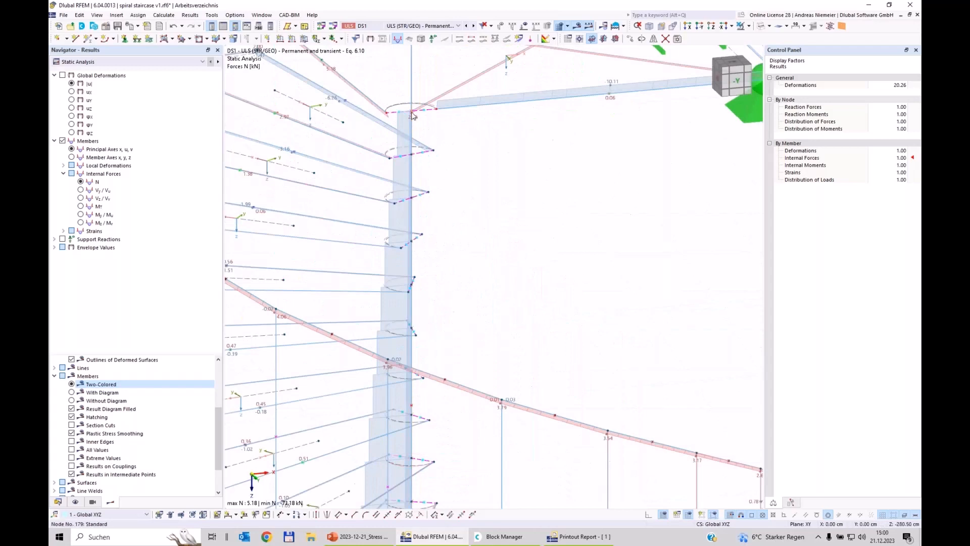
pyautogui.doubleClick(413, 116)
pyautogui.click(284, 173)
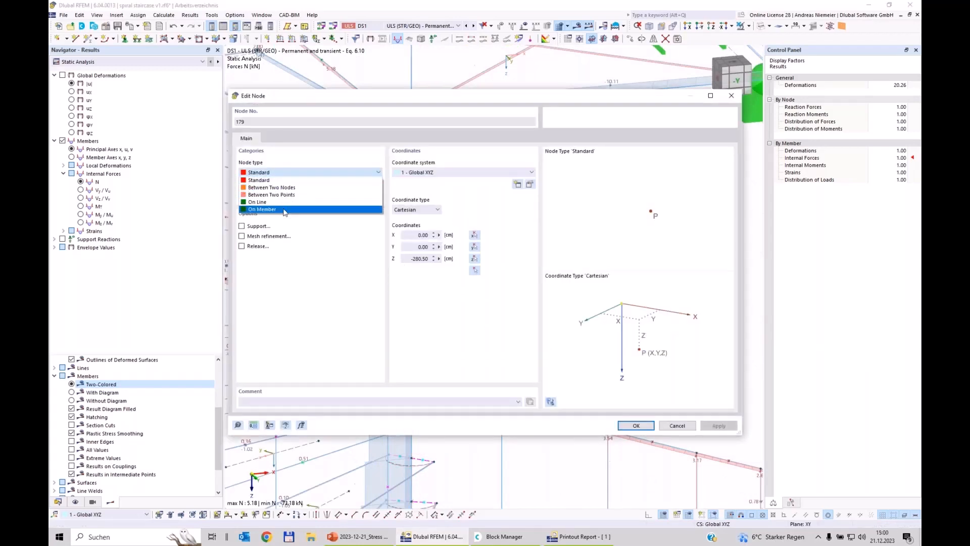
pyautogui.click(278, 209)
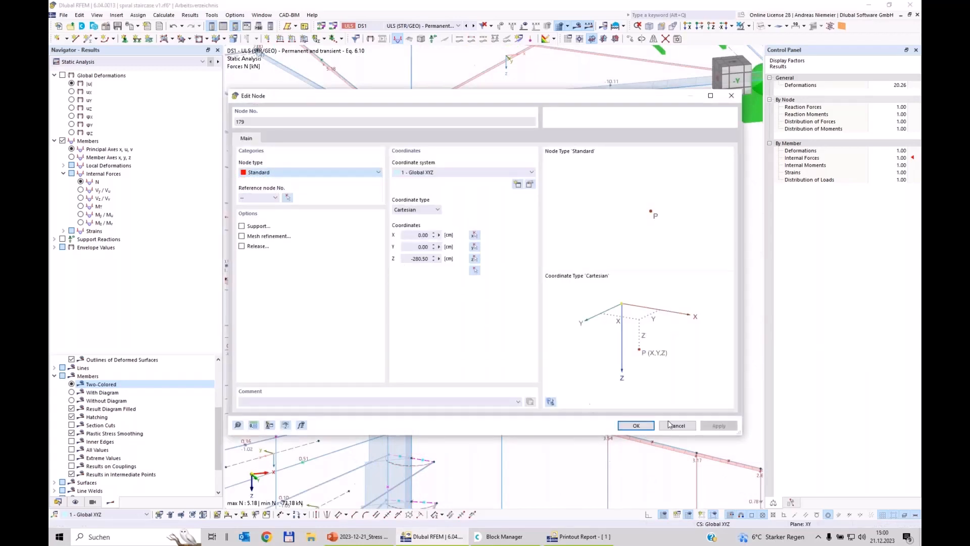
pyautogui.click(636, 424)
pyautogui.click(524, 305)
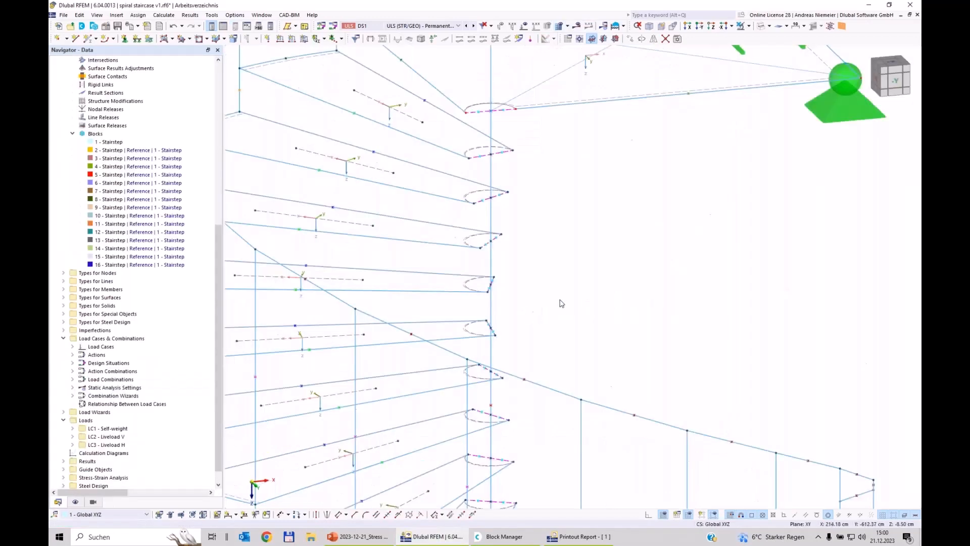
# - Create new steel design effective lengths for member 1, the central CHS 177.8x10.0 column, and open their nodal support settings
pyautogui.scroll(-3, 562, 304)
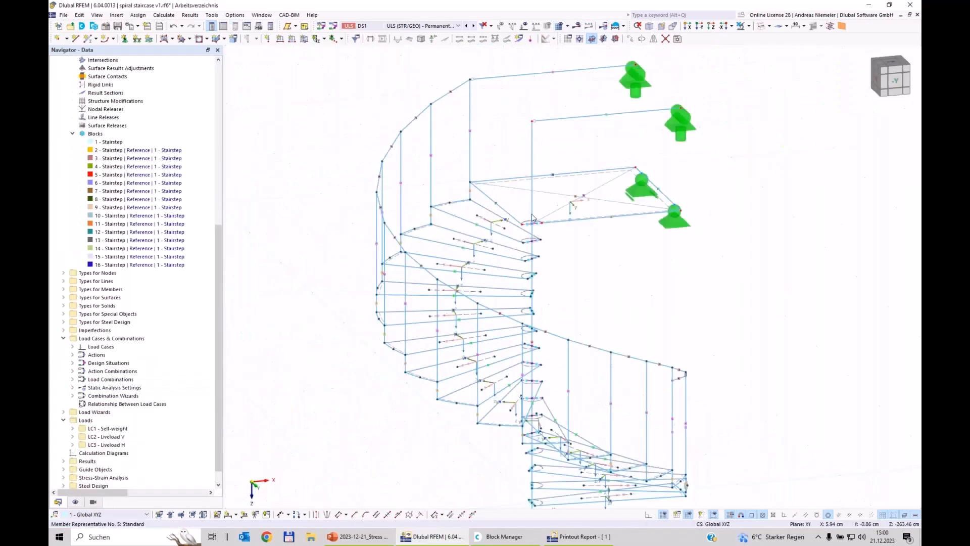
pyautogui.doubleClick(623, 349)
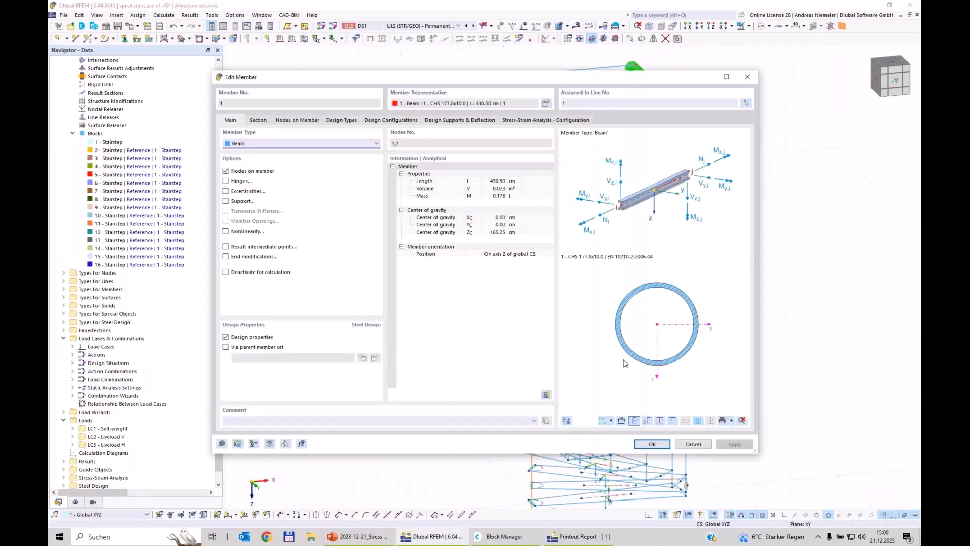
pyautogui.click(347, 121)
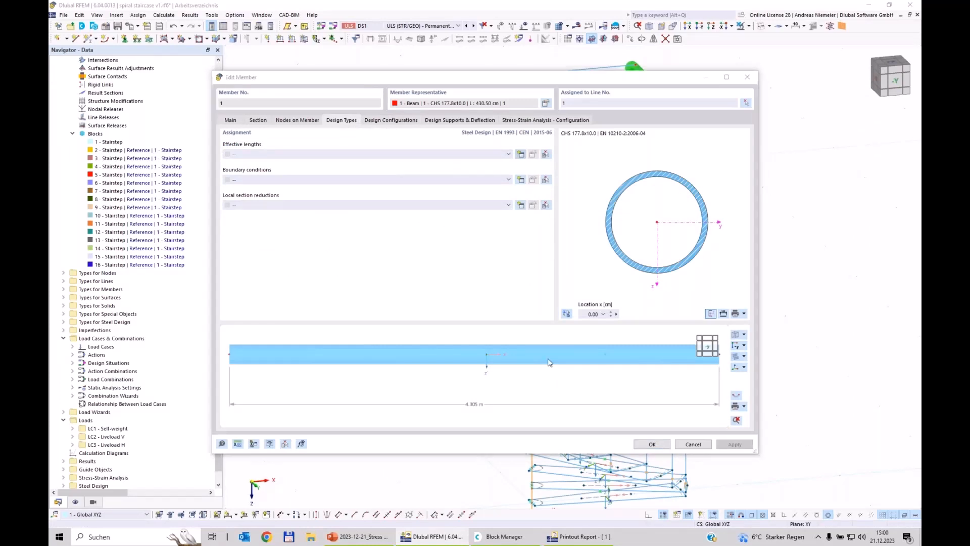
pyautogui.click(520, 154)
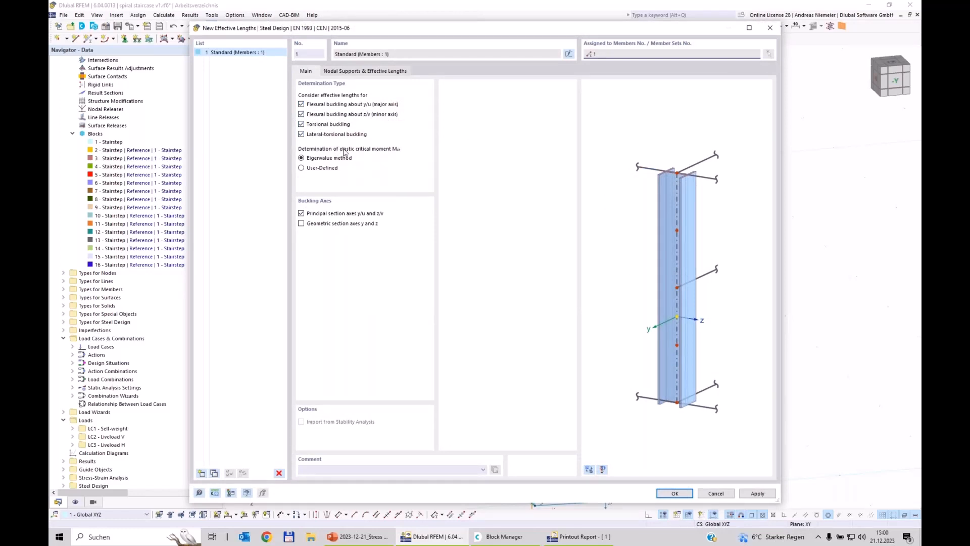
pyautogui.click(353, 72)
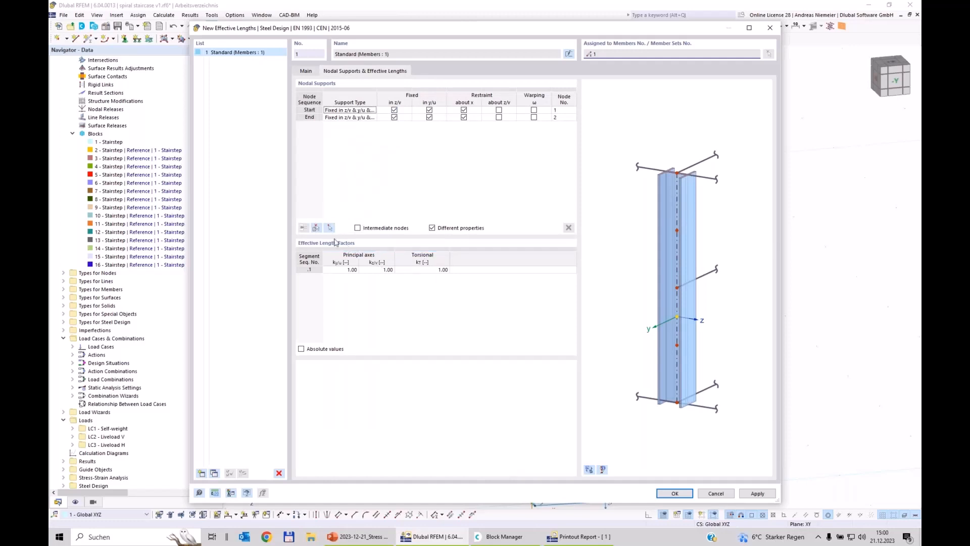
# - Add node 179 as an intermediate node to the column's nodal supports and show the actual member in the preview
pyautogui.click(316, 228)
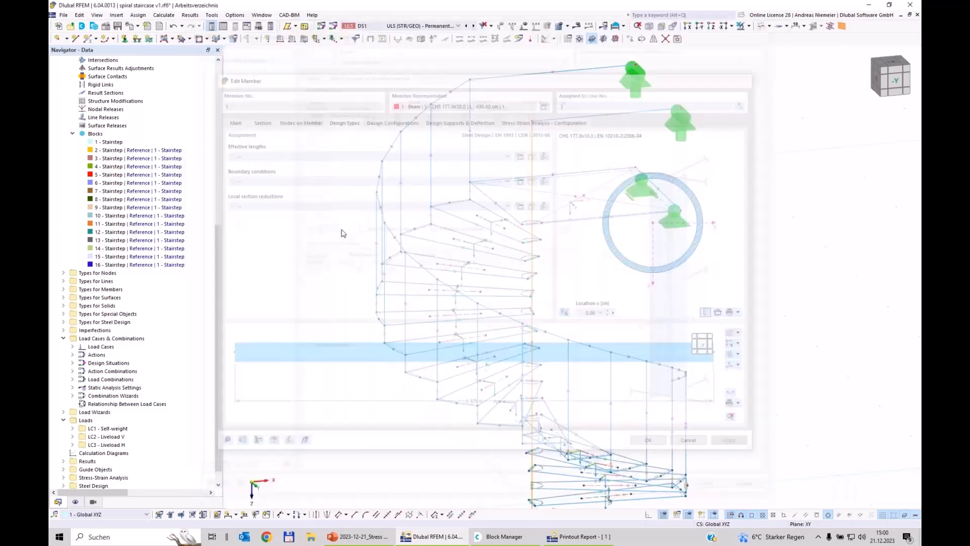
pyautogui.click(532, 176)
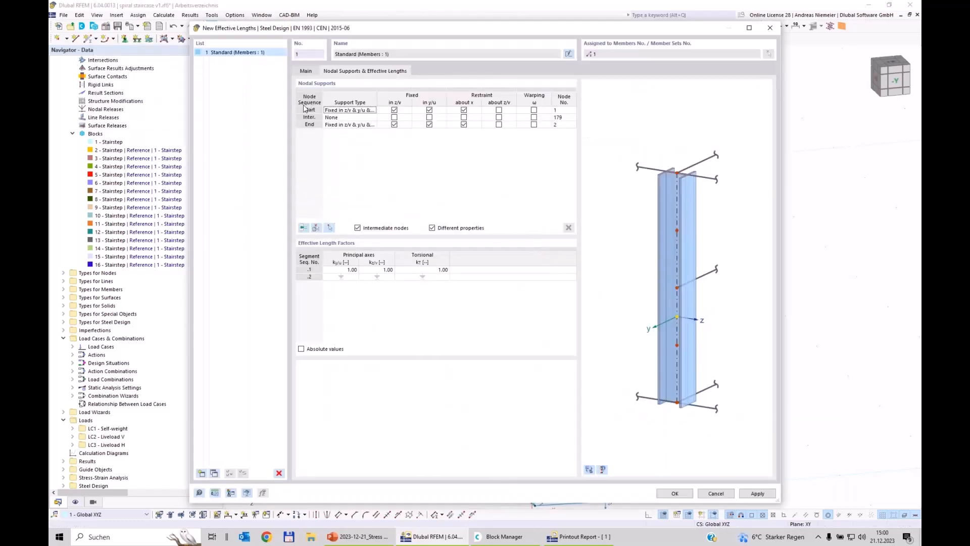
pyautogui.click(309, 117)
pyautogui.click(314, 124)
pyautogui.click(589, 469)
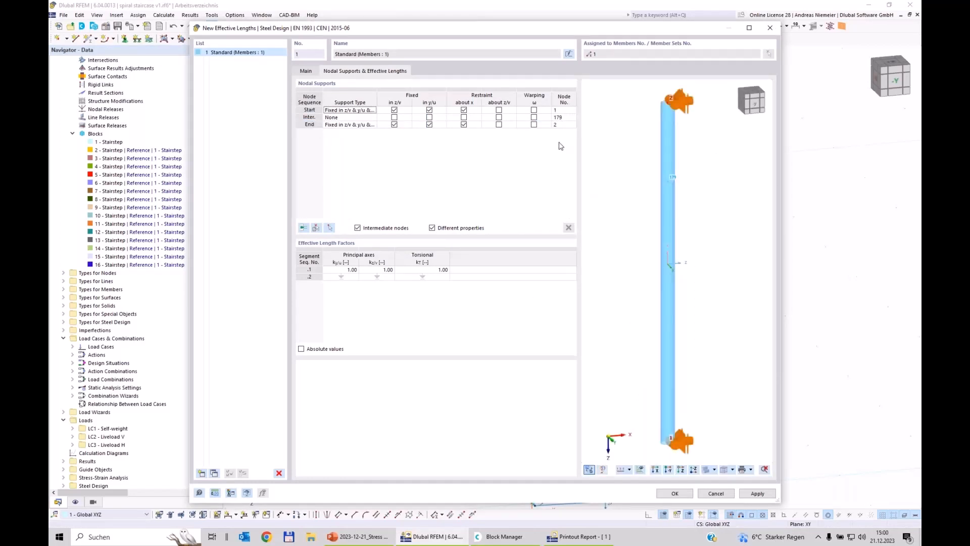
# - Fix intermediate node 179 in z/v and y/u, remove every support from end node 2, and apply the effective lengths to the column
pyautogui.click(394, 117)
pyautogui.click(429, 117)
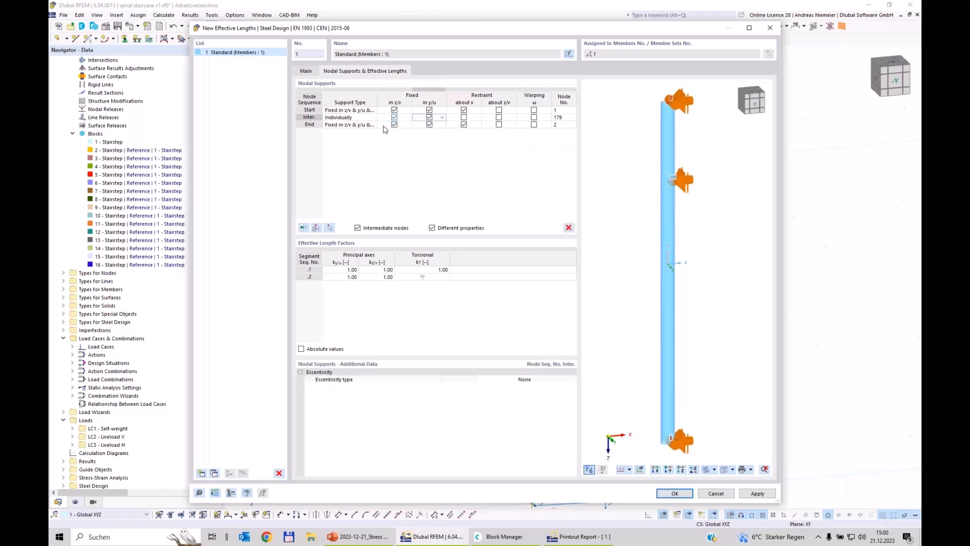
pyautogui.click(410, 127)
pyautogui.click(394, 124)
pyautogui.click(429, 125)
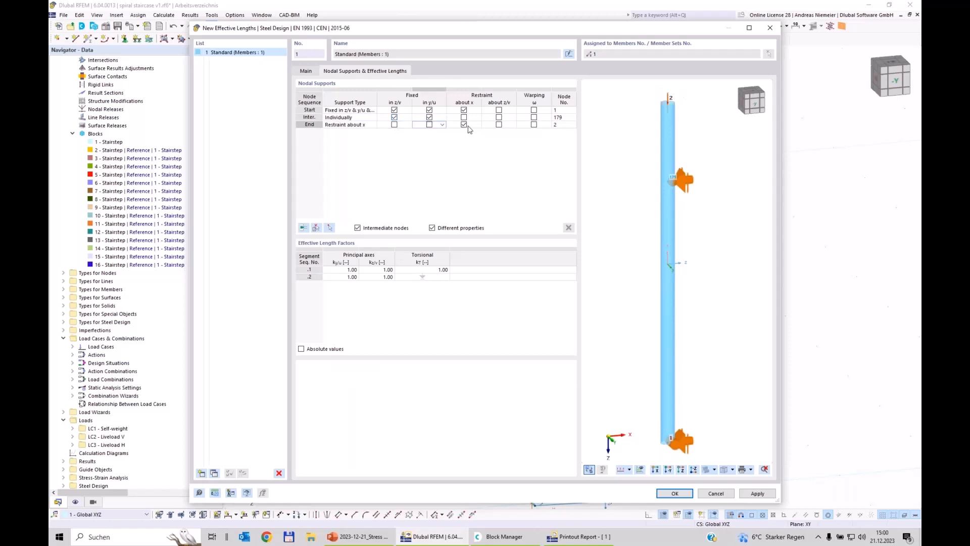
pyautogui.click(463, 125)
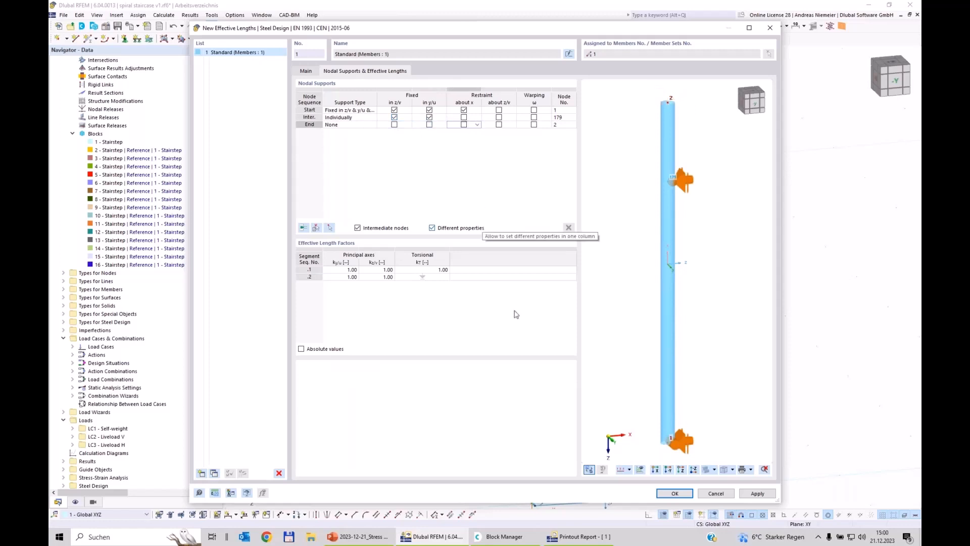
pyautogui.click(669, 492)
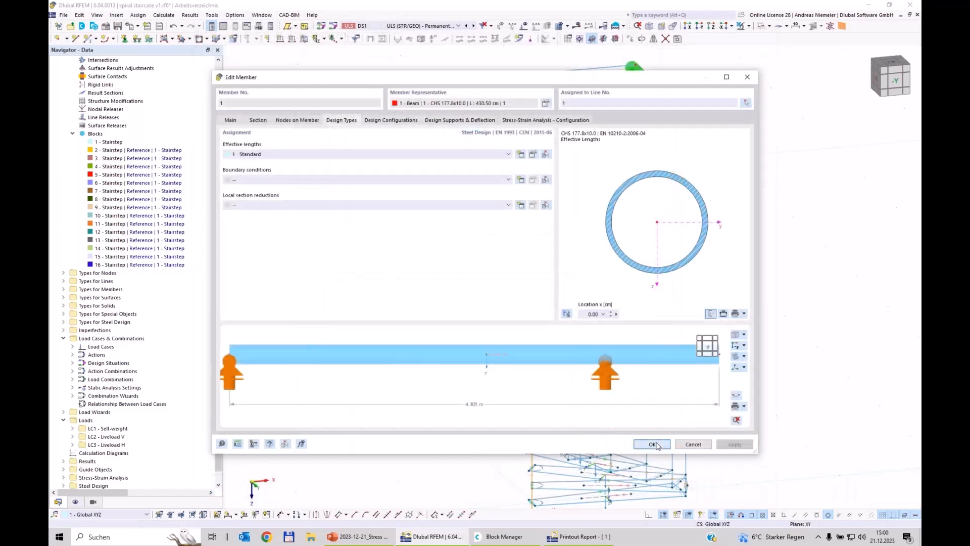
pyautogui.click(652, 444)
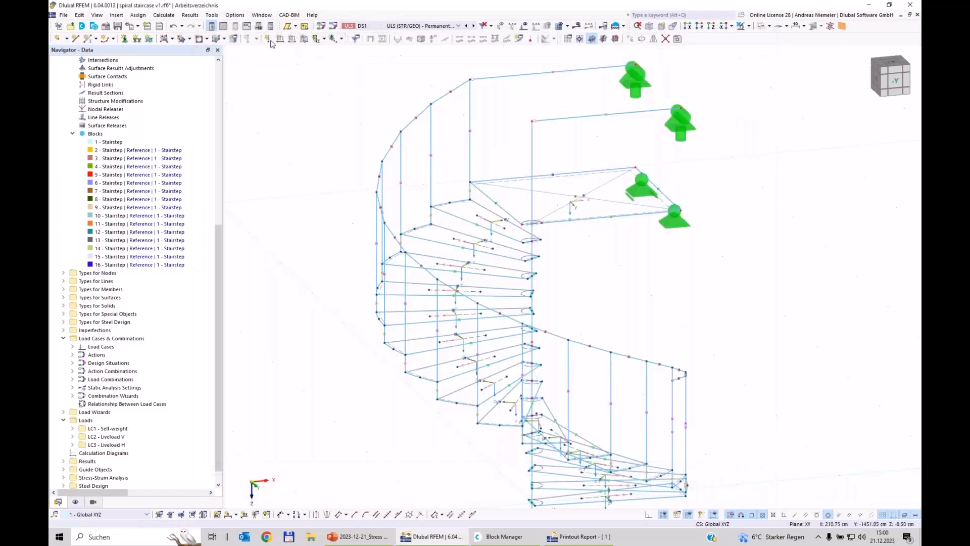
# - Restrict the steel design to member 1 by taking all other members and all member representatives out of the objects to design
pyautogui.click(223, 25)
pyautogui.click(263, 358)
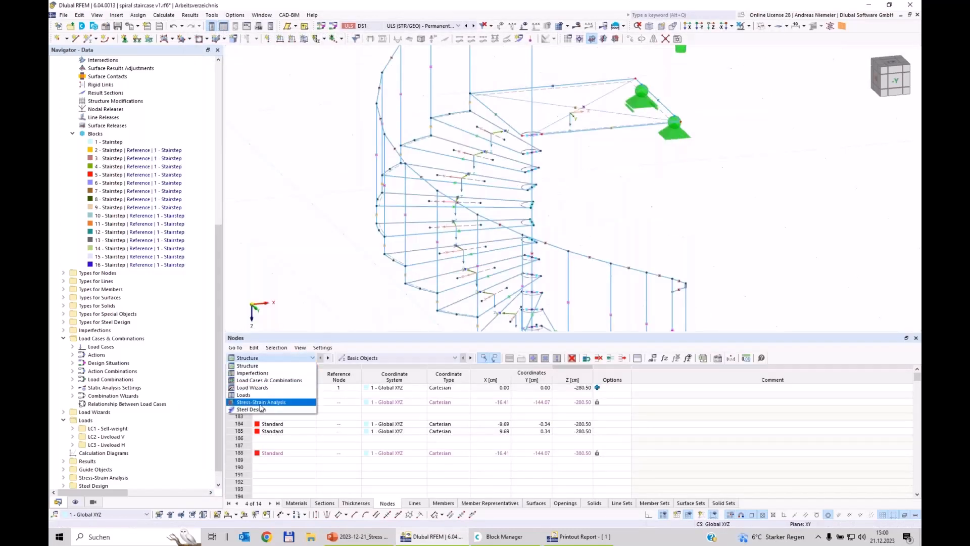
pyautogui.click(261, 409)
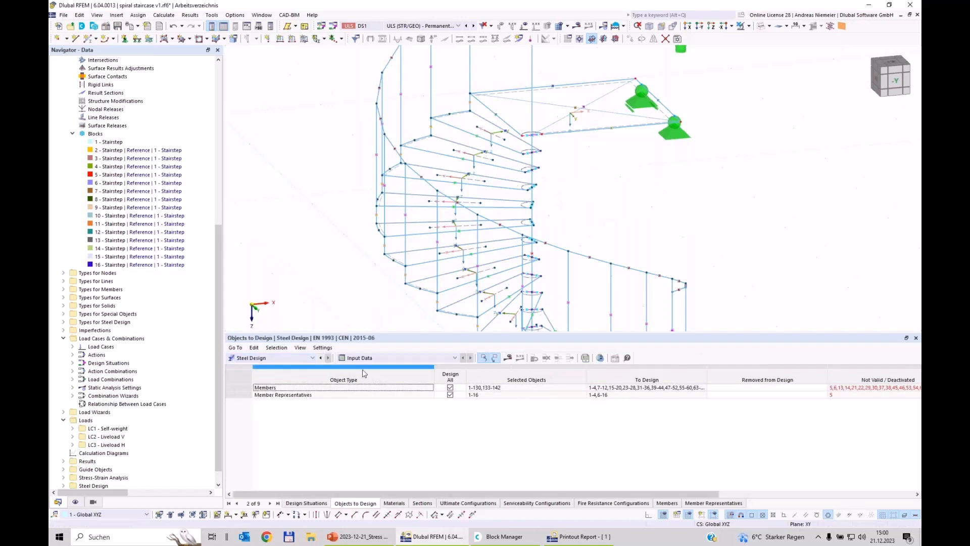
pyautogui.click(450, 395)
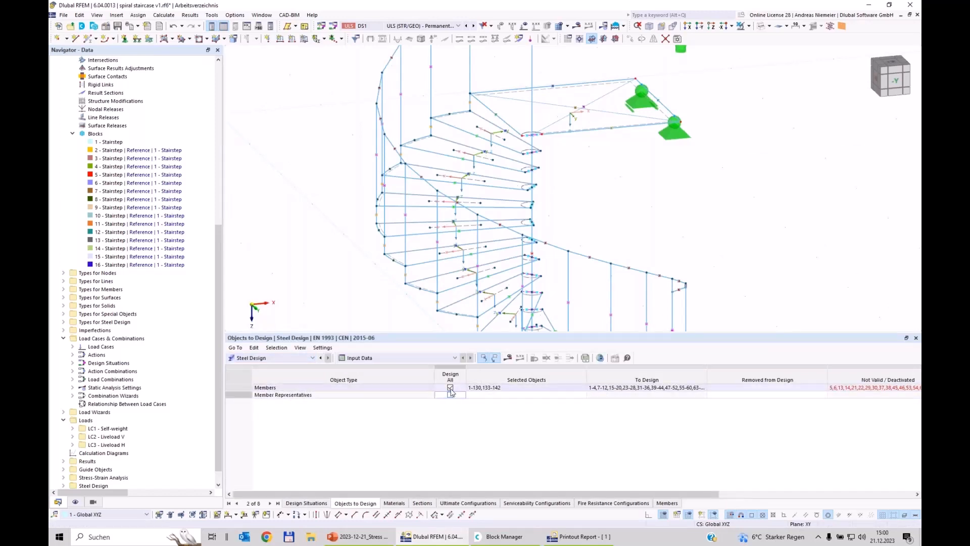
pyautogui.click(450, 388)
pyautogui.click(540, 387)
pyautogui.click(583, 388)
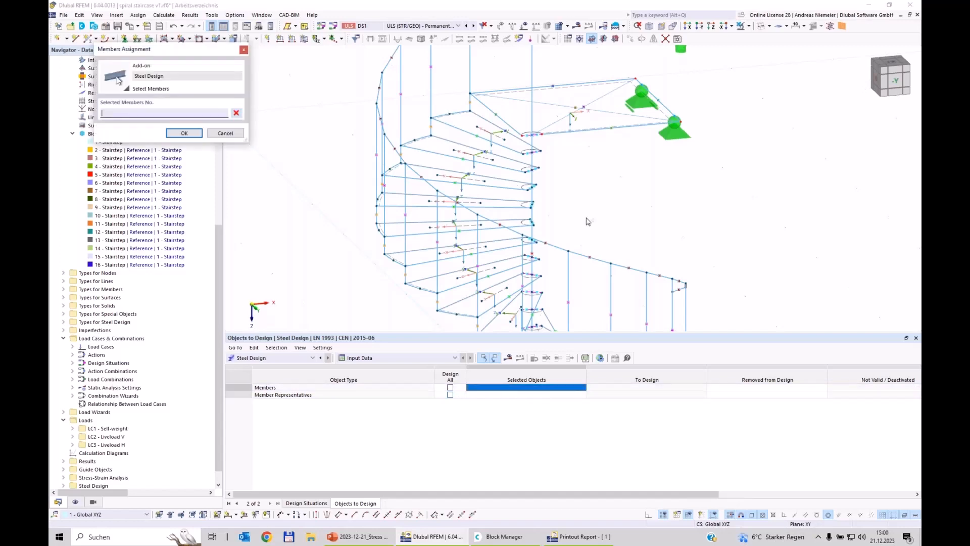
pyautogui.click(531, 116)
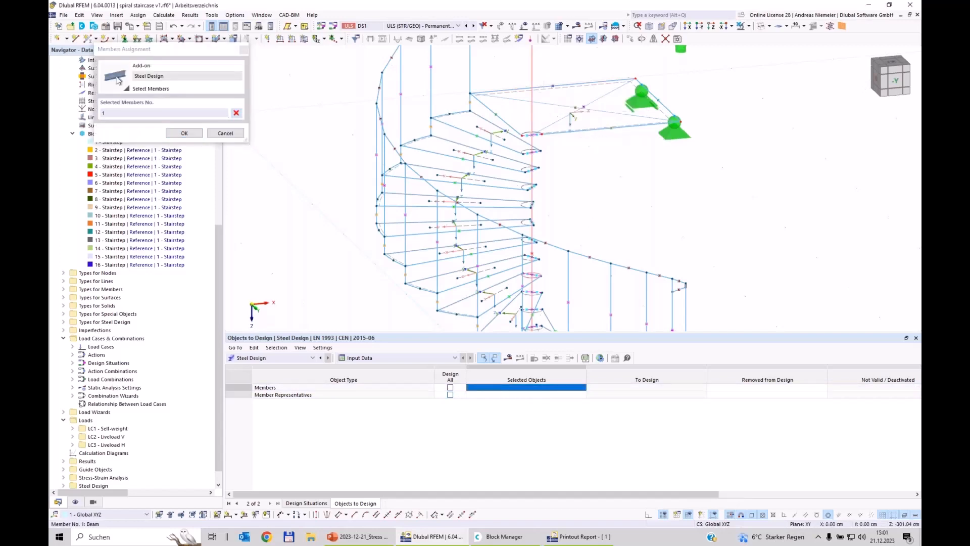
pyautogui.click(184, 133)
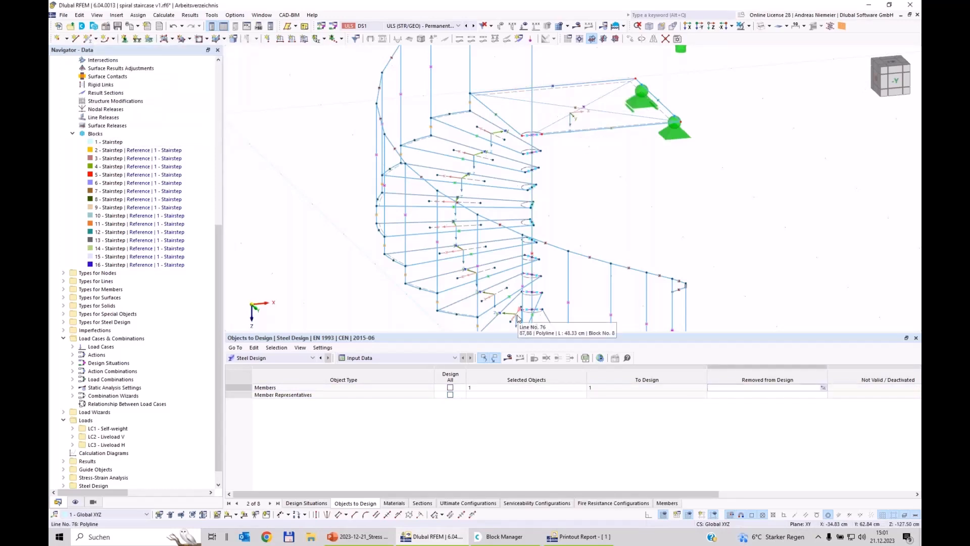
# - Calculate the steel design and display the column's design check ratio in an enlarged model view
pyautogui.click(512, 359)
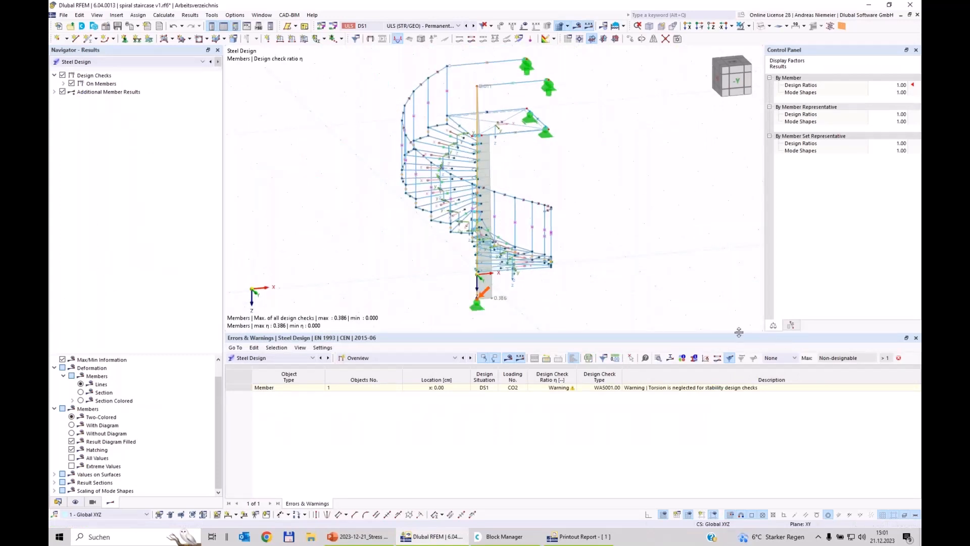
pyautogui.moveTo(739, 332); pyautogui.dragTo(739, 398)
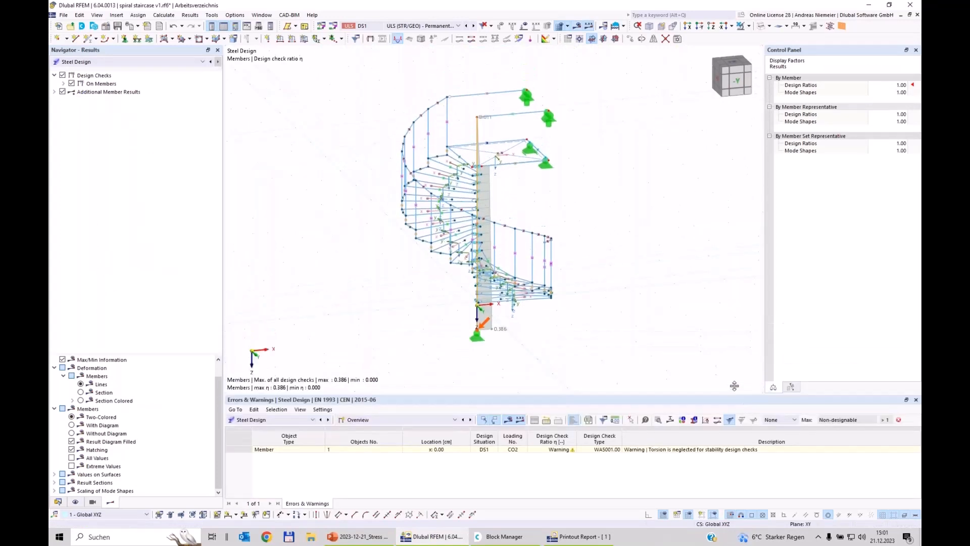
pyautogui.scroll(4, 527, 338)
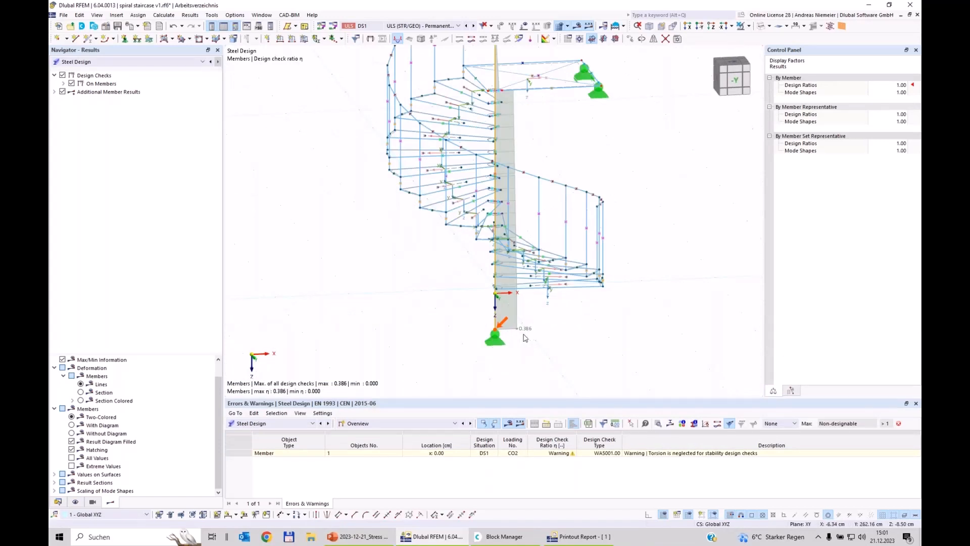
pyautogui.scroll(-1, 527, 337)
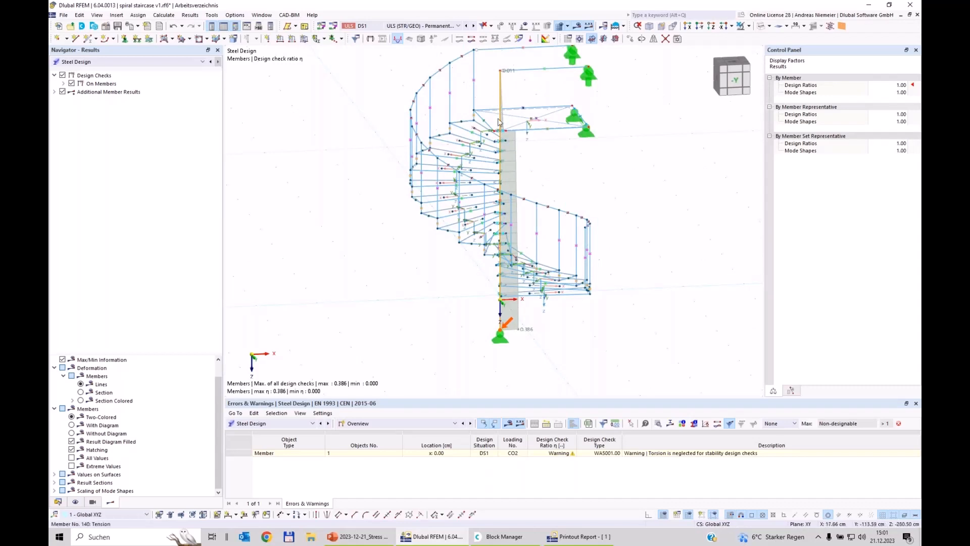
# - List the steel design ratios on members, grouped by member, in an enlarged results table
pyautogui.click(380, 423)
pyautogui.click(392, 447)
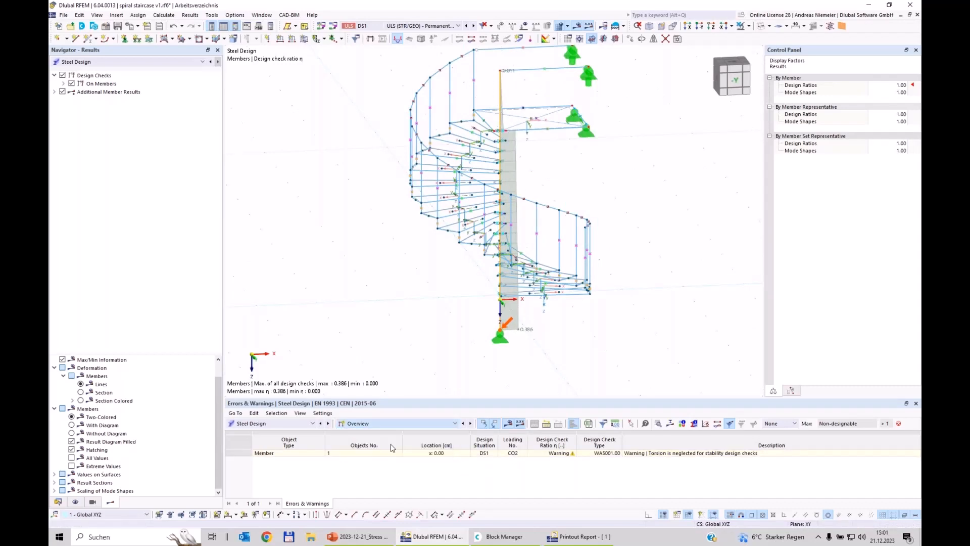
pyautogui.moveTo(408, 399); pyautogui.dragTo(445, 270)
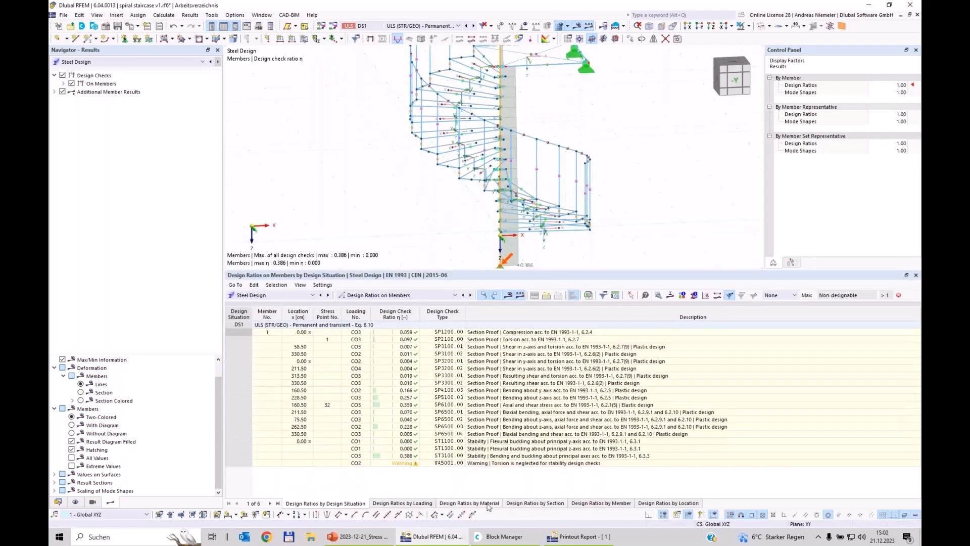
pyautogui.click(599, 504)
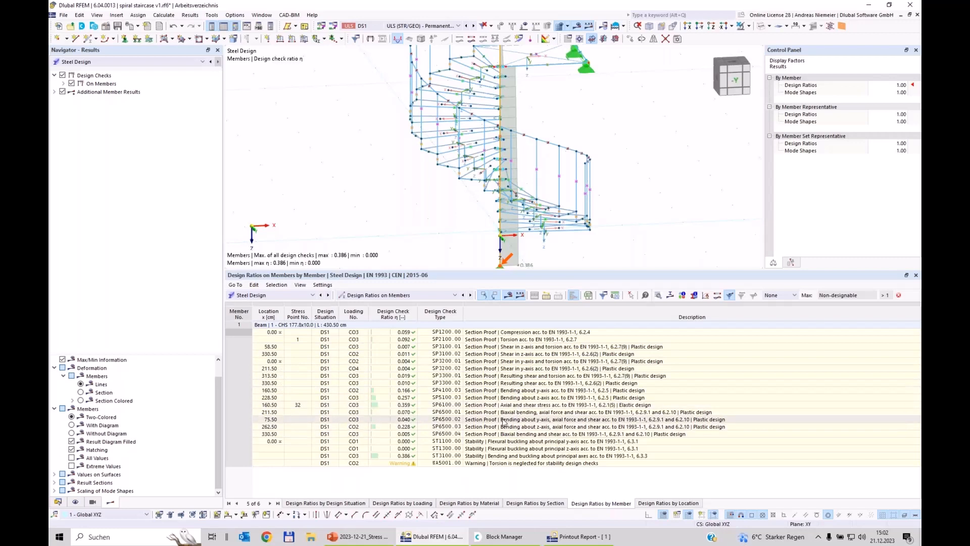
# - Go through stability checks ST1100, ST1300 and ST3100 of the column and review the design check details and formulas of ST3100
pyautogui.click(488, 442)
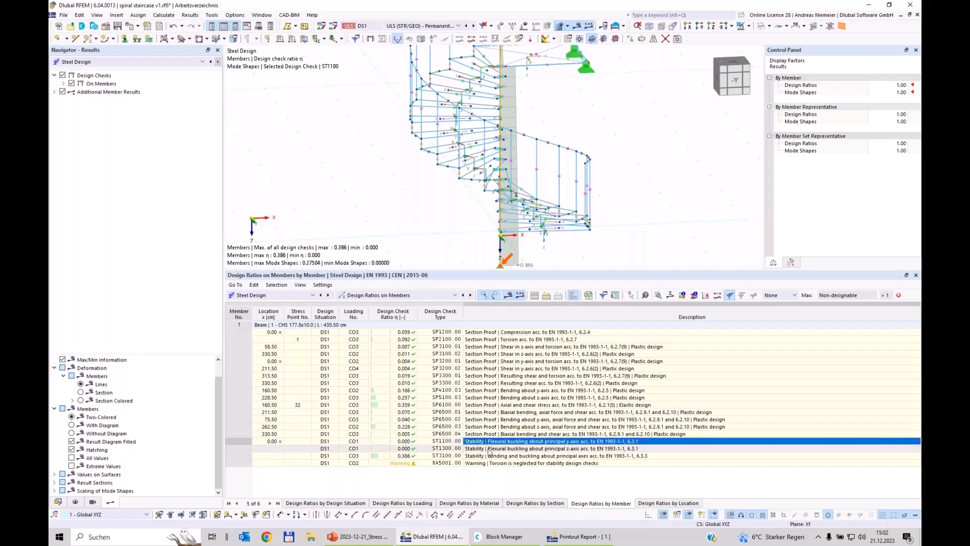
pyautogui.click(519, 449)
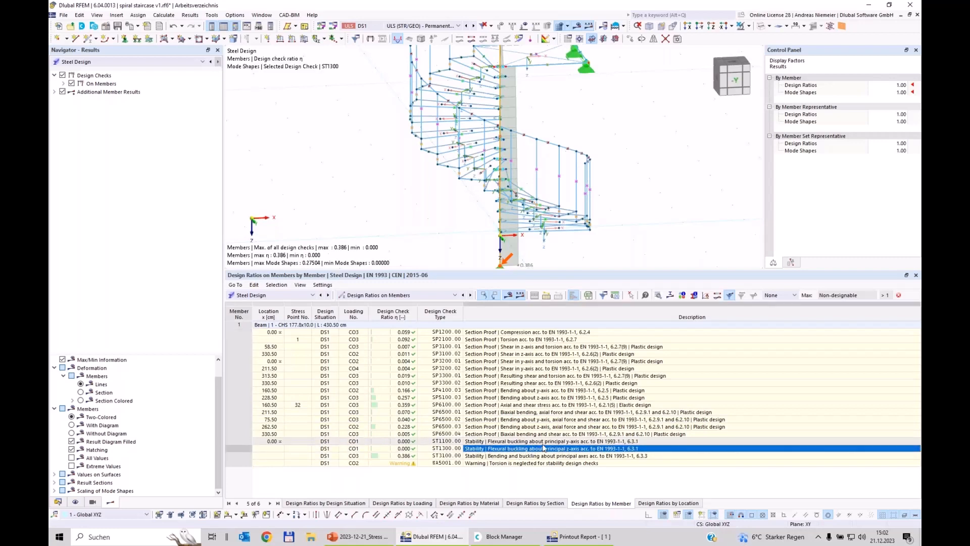
pyautogui.click(568, 457)
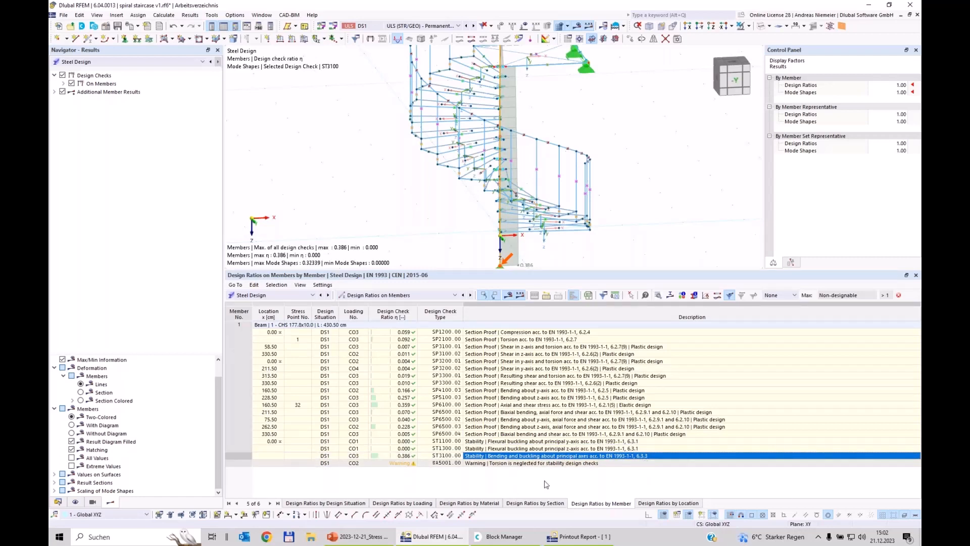
pyautogui.click(402, 456)
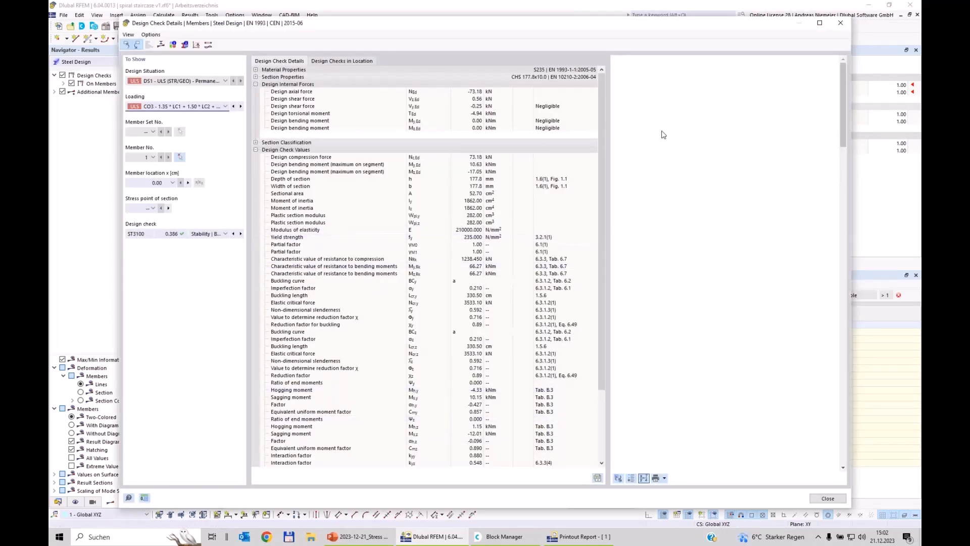
pyautogui.scroll(-5, 683, 112)
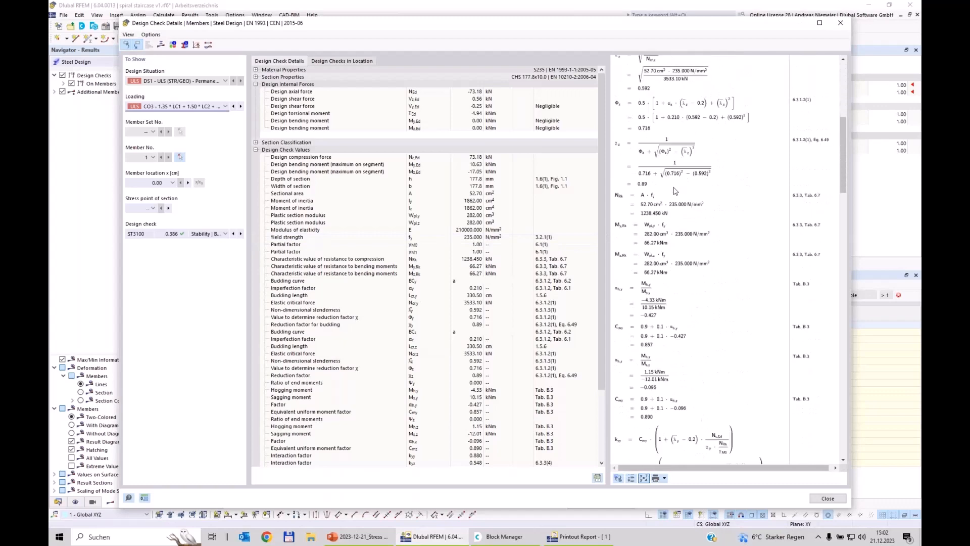
pyautogui.scroll(3, 675, 191)
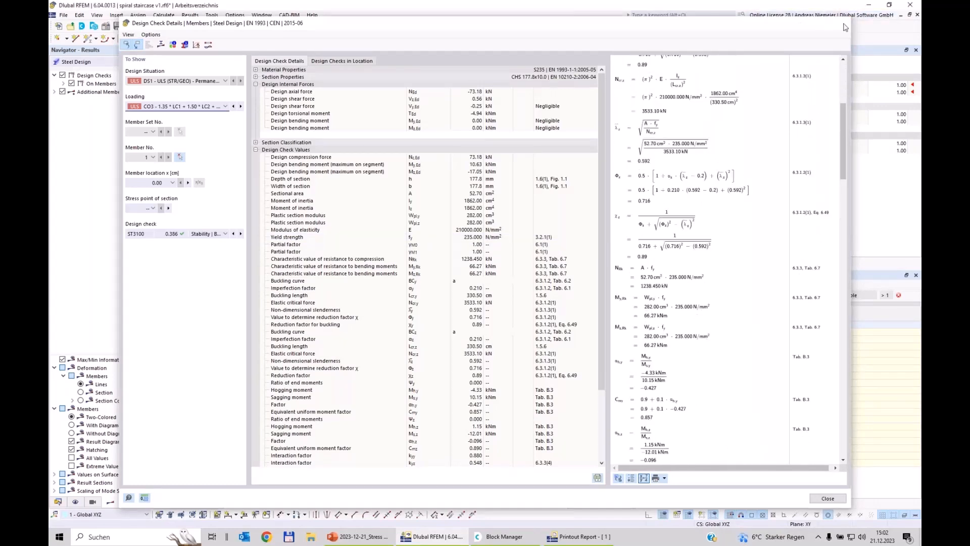
pyautogui.click(845, 25)
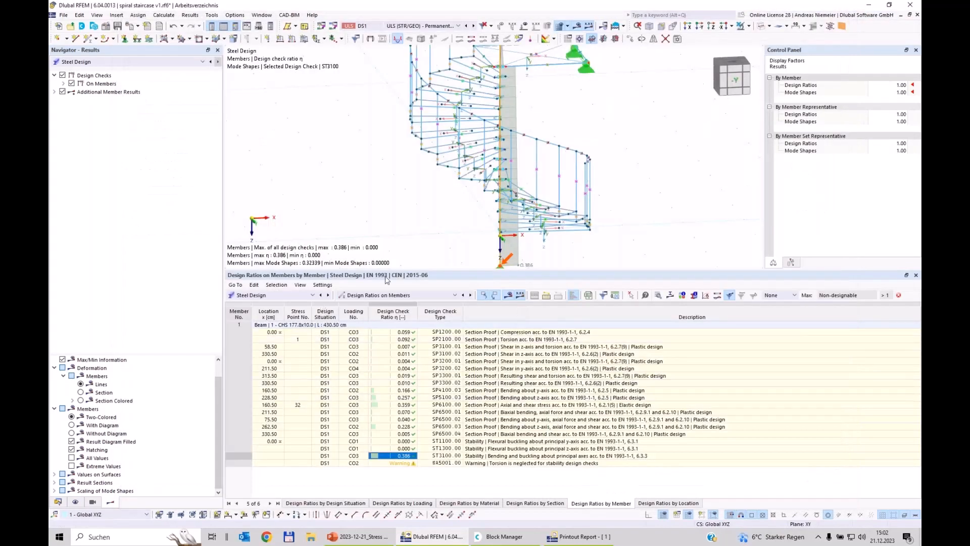
# - Shrink the results table and examine the design ratio diagram along the whole central column
pyautogui.moveTo(400, 271); pyautogui.dragTo(398, 325)
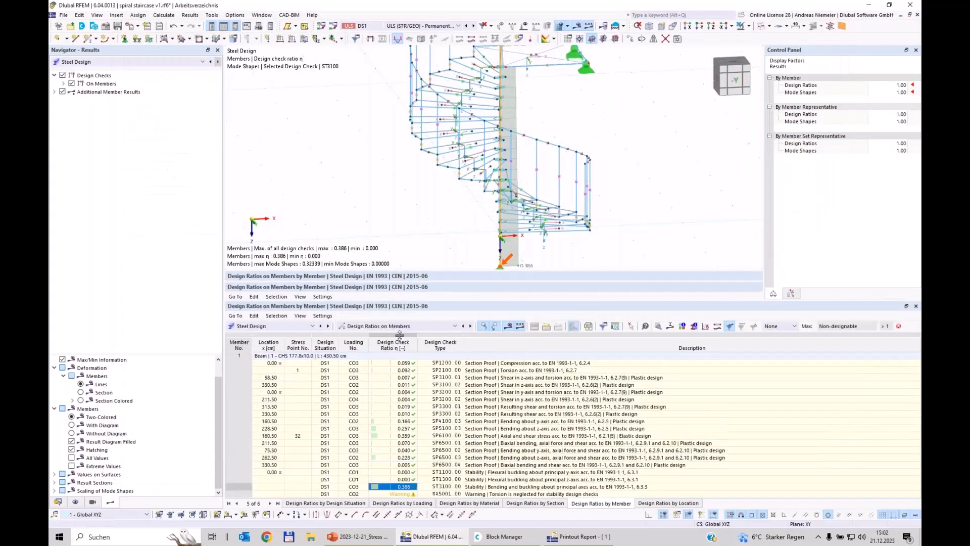
pyautogui.scroll(-1, 390, 407)
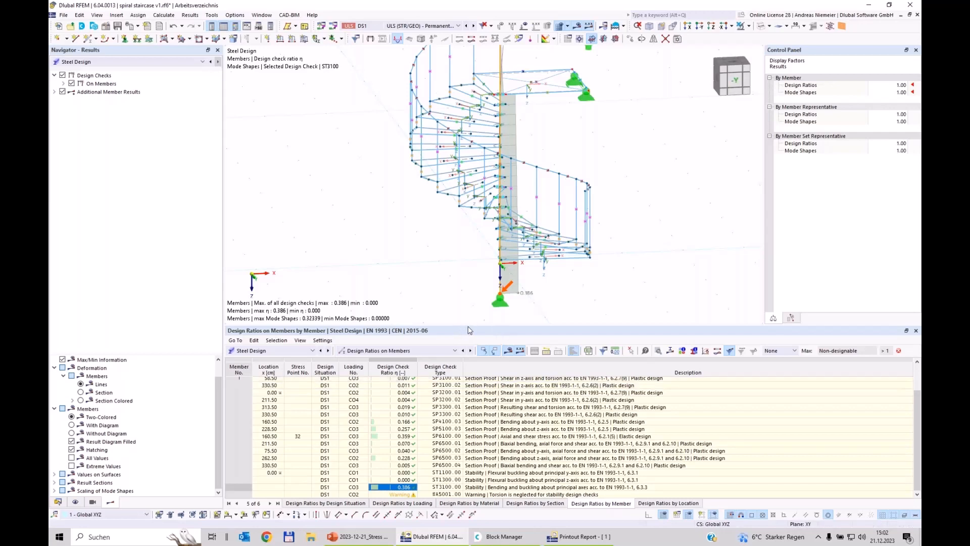
pyautogui.moveTo(469, 330); pyautogui.dragTo(471, 405)
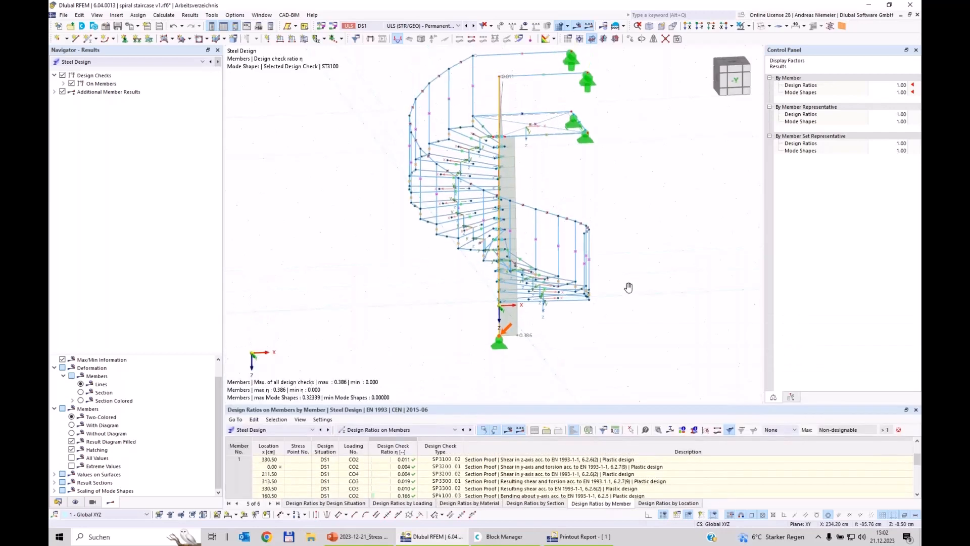
pyautogui.keyDown('ctrl'); pyautogui.moveTo(628, 287); pyautogui.dragTo(622, 356, button='middle'); pyautogui.keyUp('ctrl')
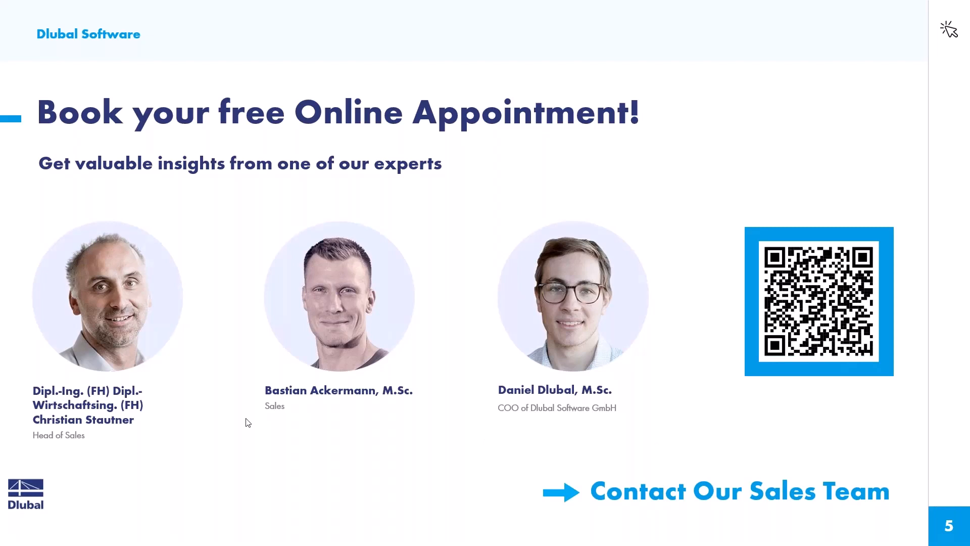
# - Switch to the browser and look through the upcoming webinars on the Dlubal website
pyautogui.hotkey('alt', 'Tab')
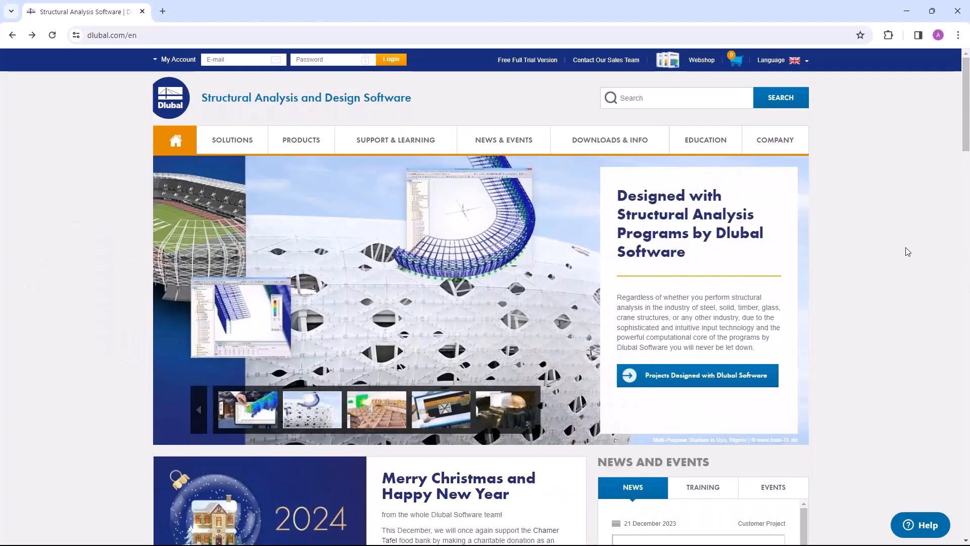
pyautogui.moveTo(488, 153)
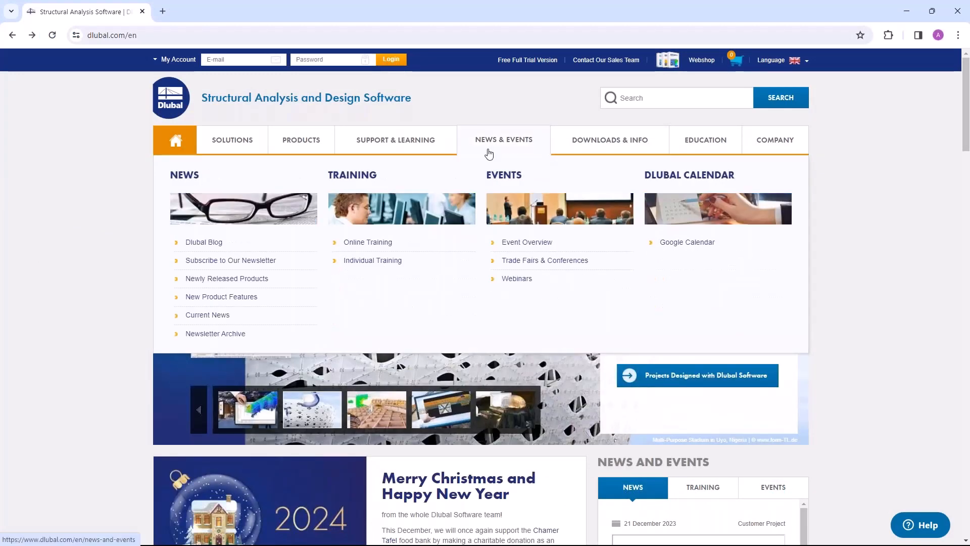
pyautogui.moveTo(731, 138)
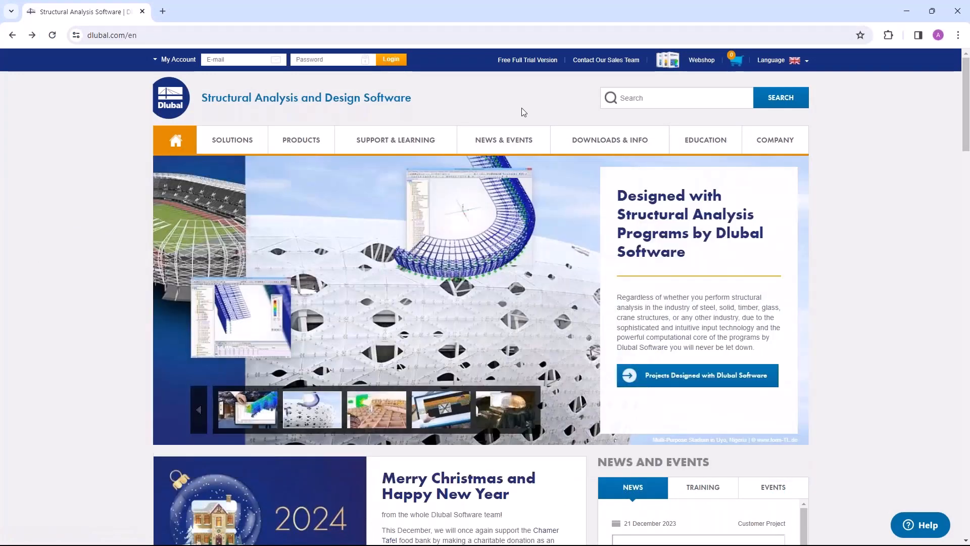
pyautogui.moveTo(510, 140)
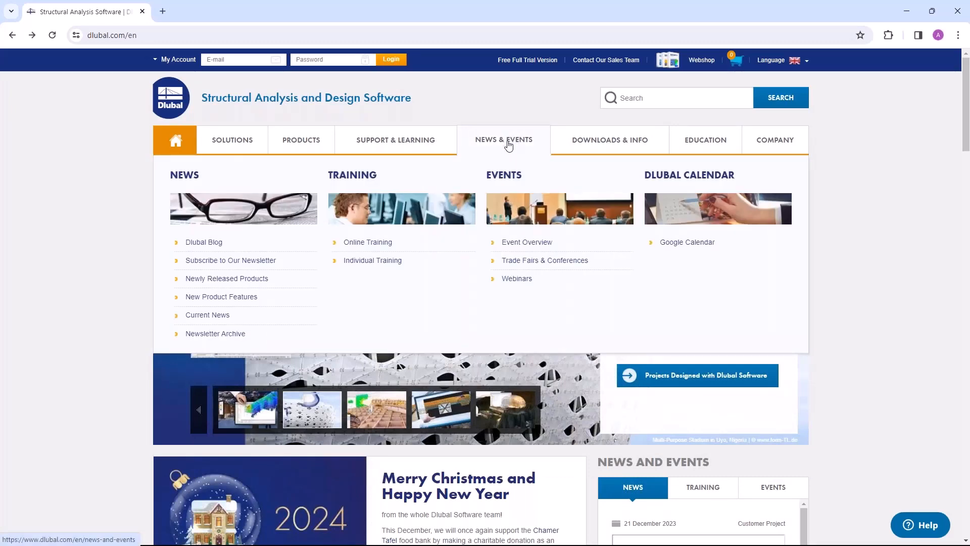
pyautogui.click(519, 286)
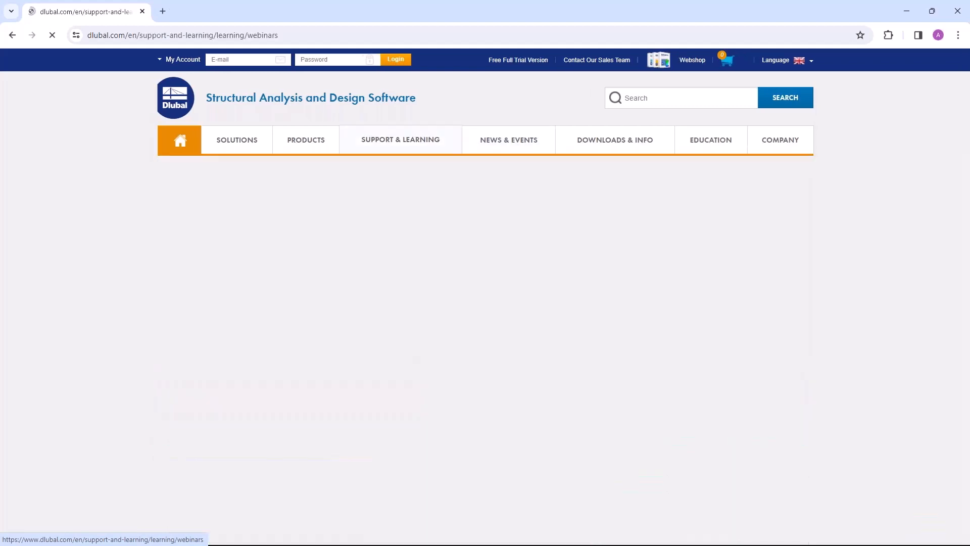
pyautogui.scroll(-3, 519, 286)
pyautogui.scroll(-5, 497, 237)
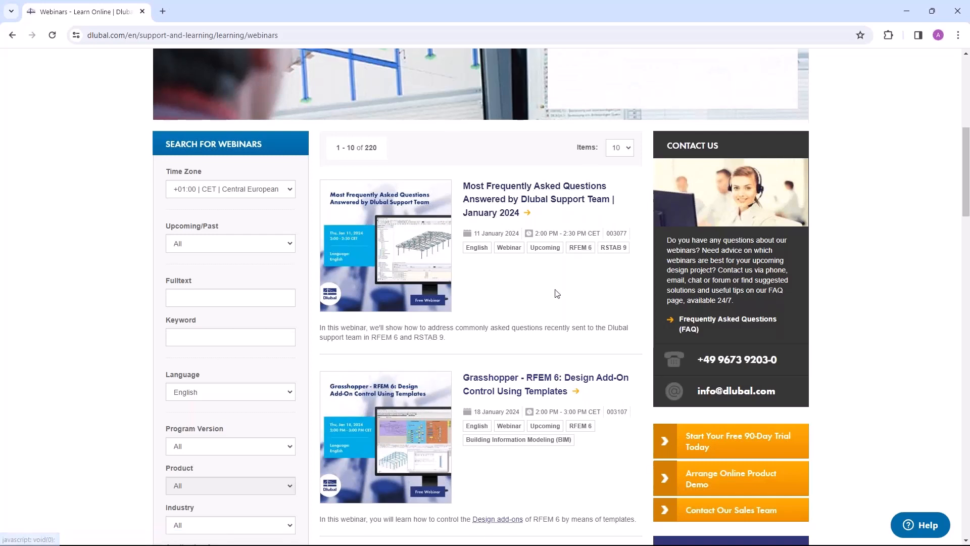
# - Go through the remaining upcoming webinars in the list and open the page of the webinar "Stress Analysis of Stair Models in RFEM 6"
pyautogui.scroll(-3, 515, 227)
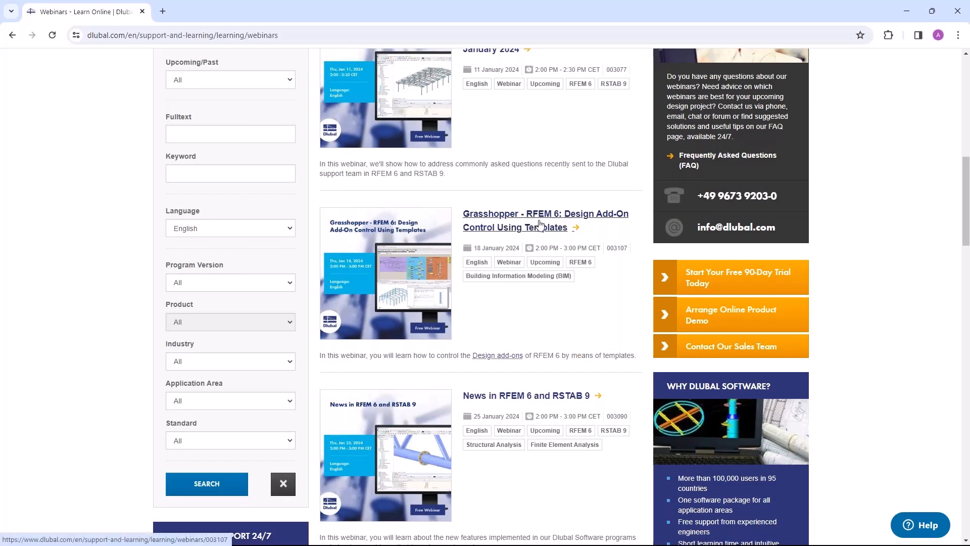
pyautogui.scroll(-3, 506, 263)
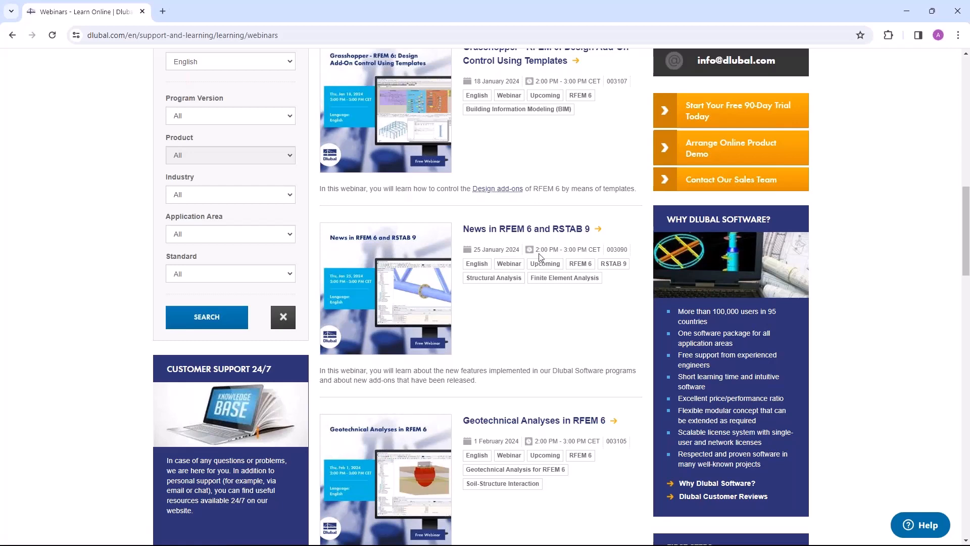
pyautogui.scroll(-3, 539, 254)
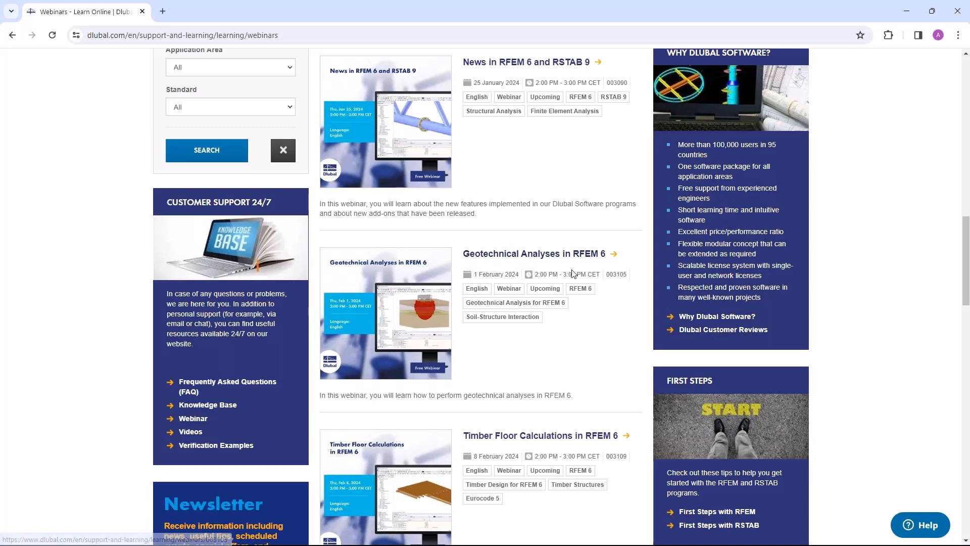
pyautogui.scroll(-3, 574, 273)
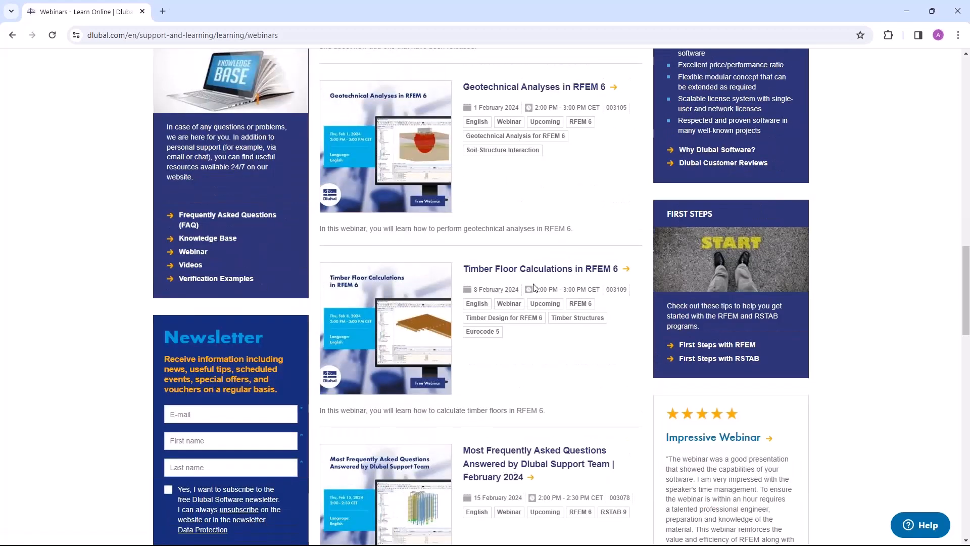
pyautogui.scroll(-2, 534, 288)
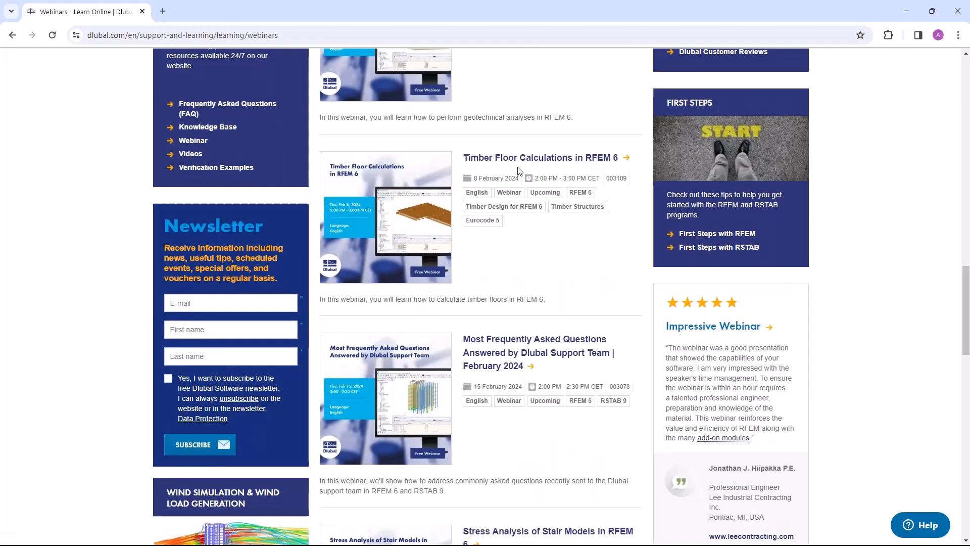
pyautogui.scroll(-3, 518, 171)
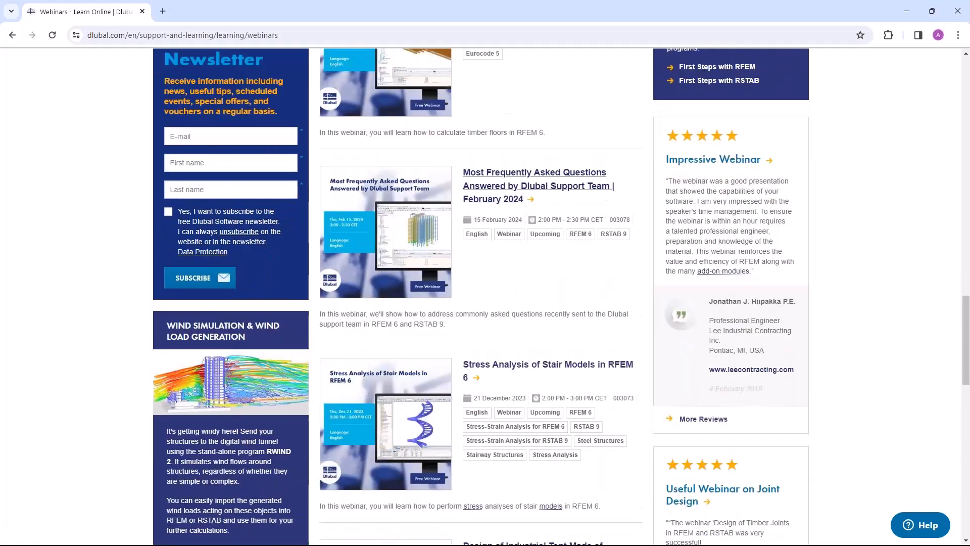
pyautogui.scroll(-3, 523, 218)
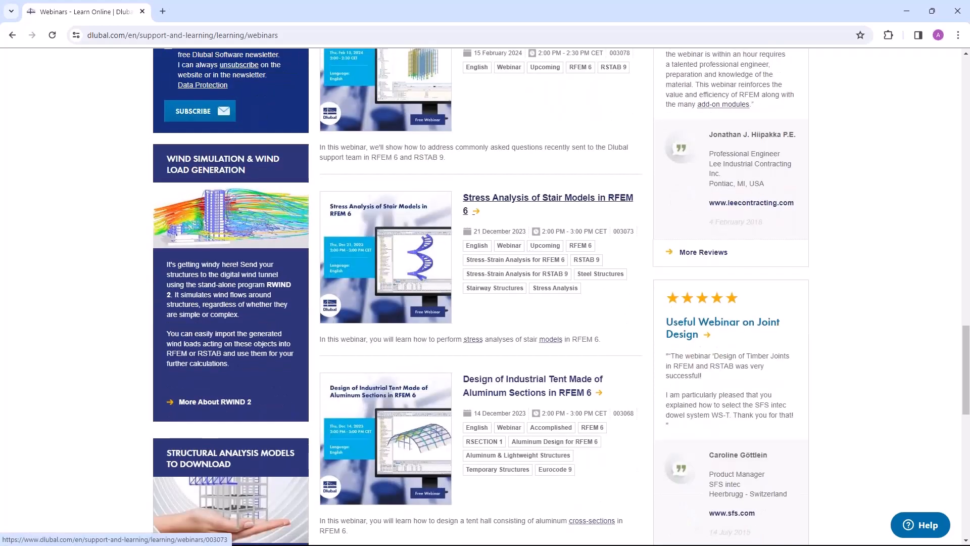
pyautogui.click(545, 197)
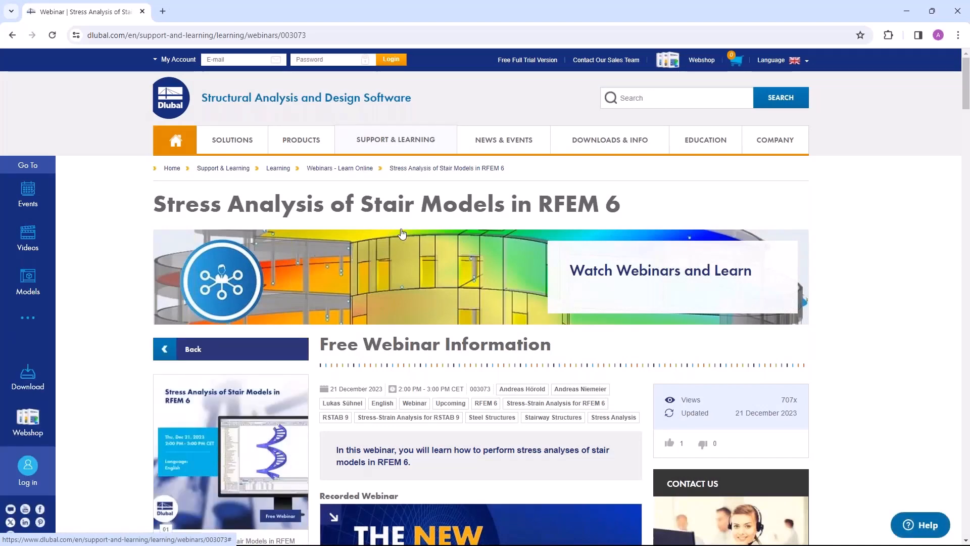
# - Look through the stair webinar's page, from the recording and content description to the slide download, links and recommended events
pyautogui.scroll(-2, 460, 227)
pyautogui.scroll(-4, 456, 215)
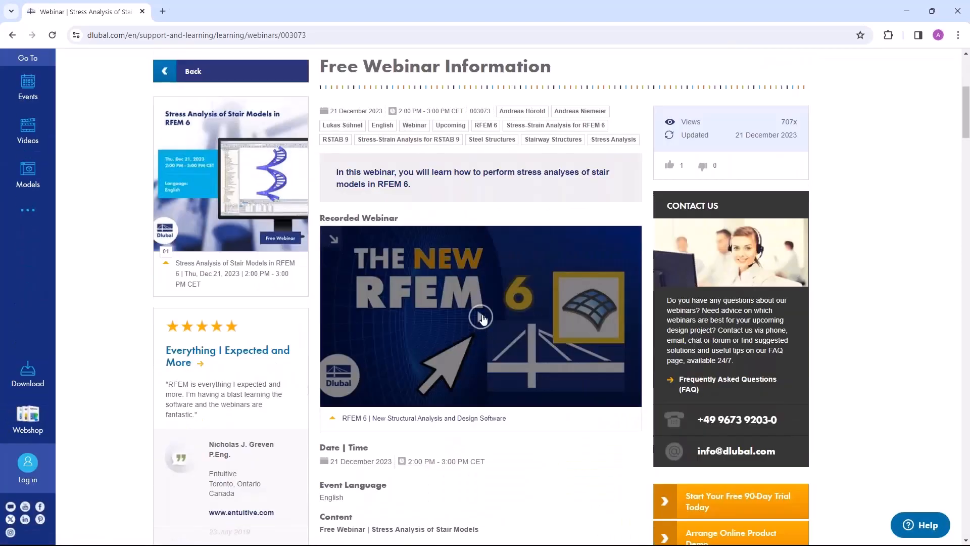
pyautogui.scroll(-3, 480, 303)
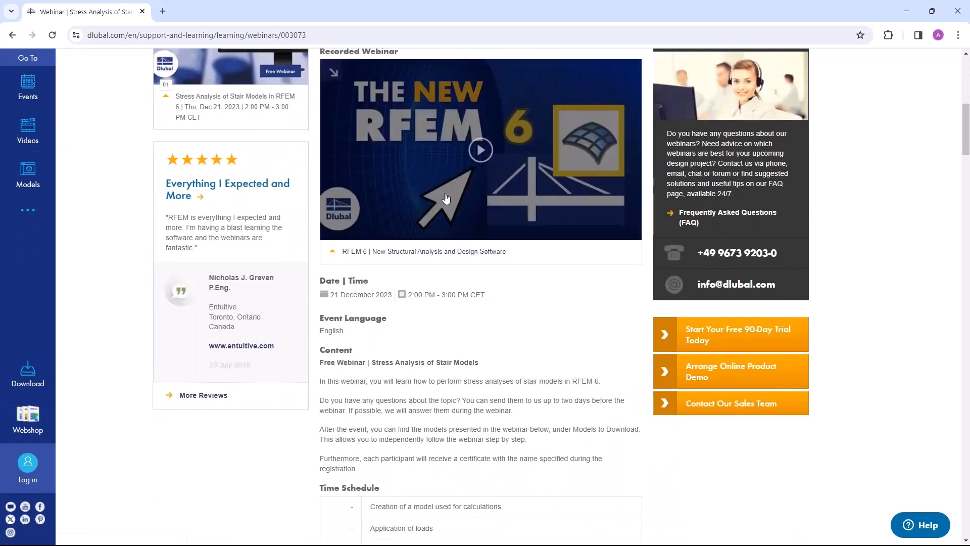
pyautogui.scroll(-12, 475, 179)
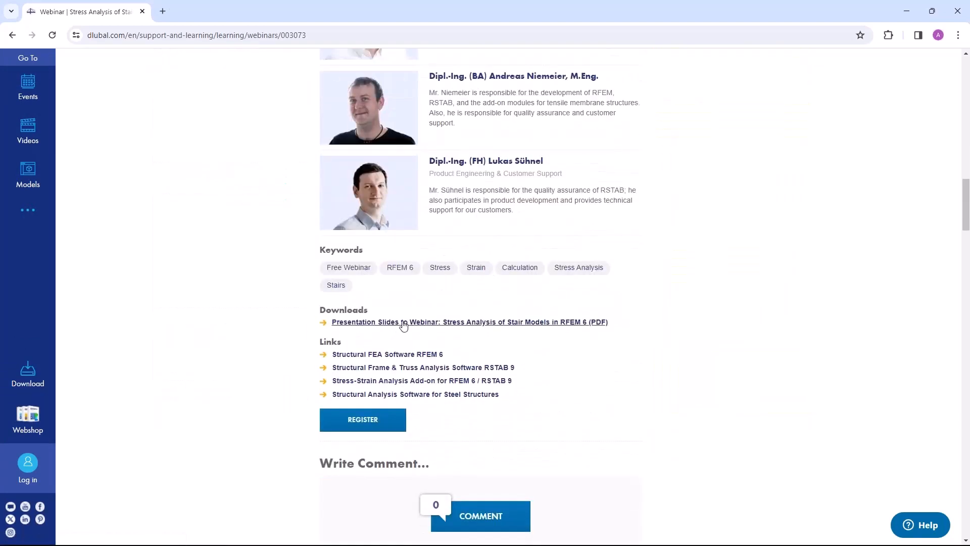
pyautogui.scroll(-4, 474, 318)
pyautogui.scroll(-18, 213, 248)
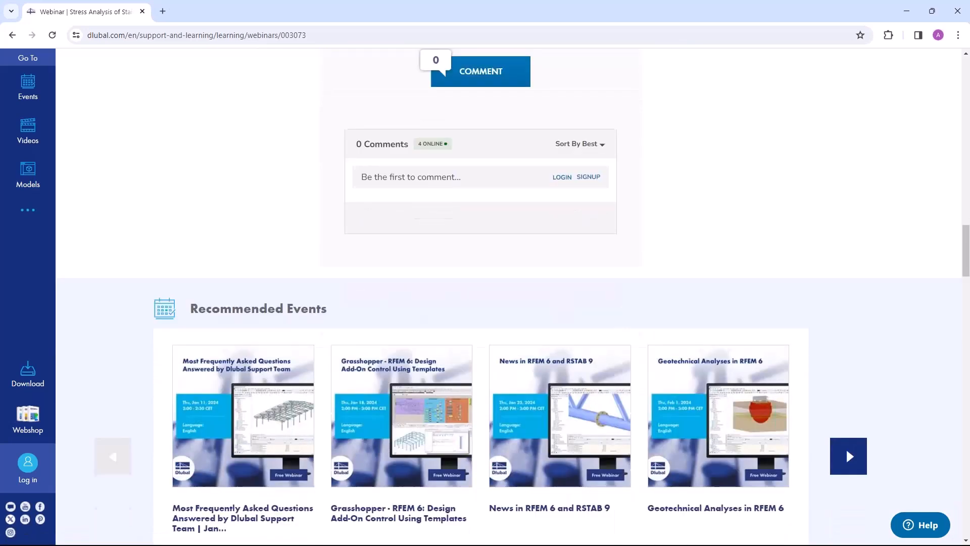